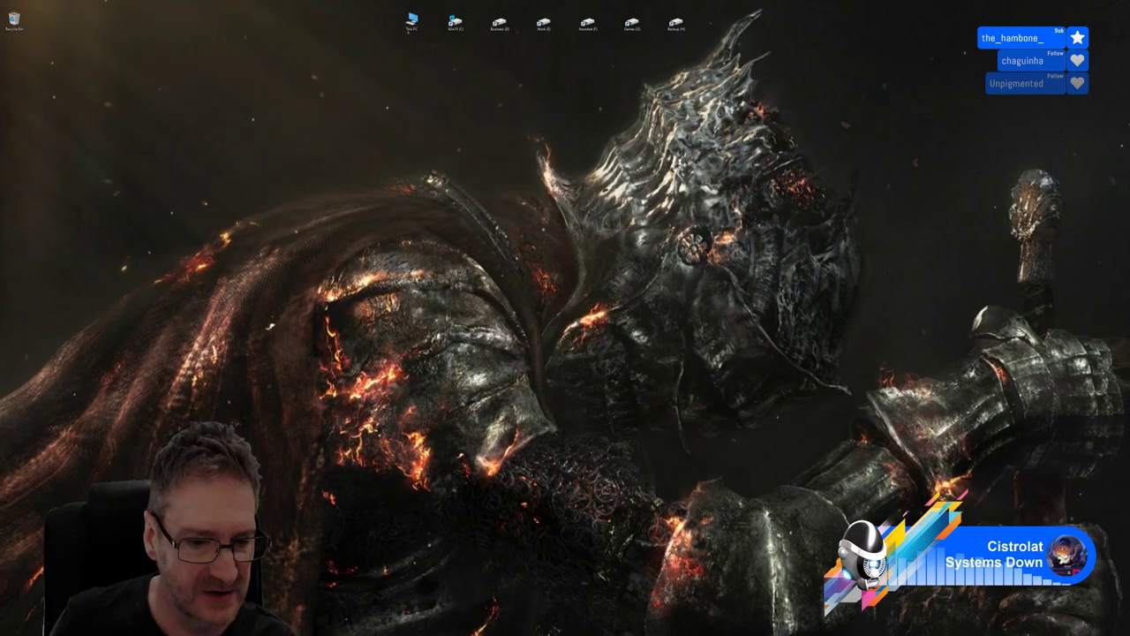
Switch to the 3ds Max gazebo scene and view the entrance pillars up close
{"action": "key", "text": "alt+Tab"}
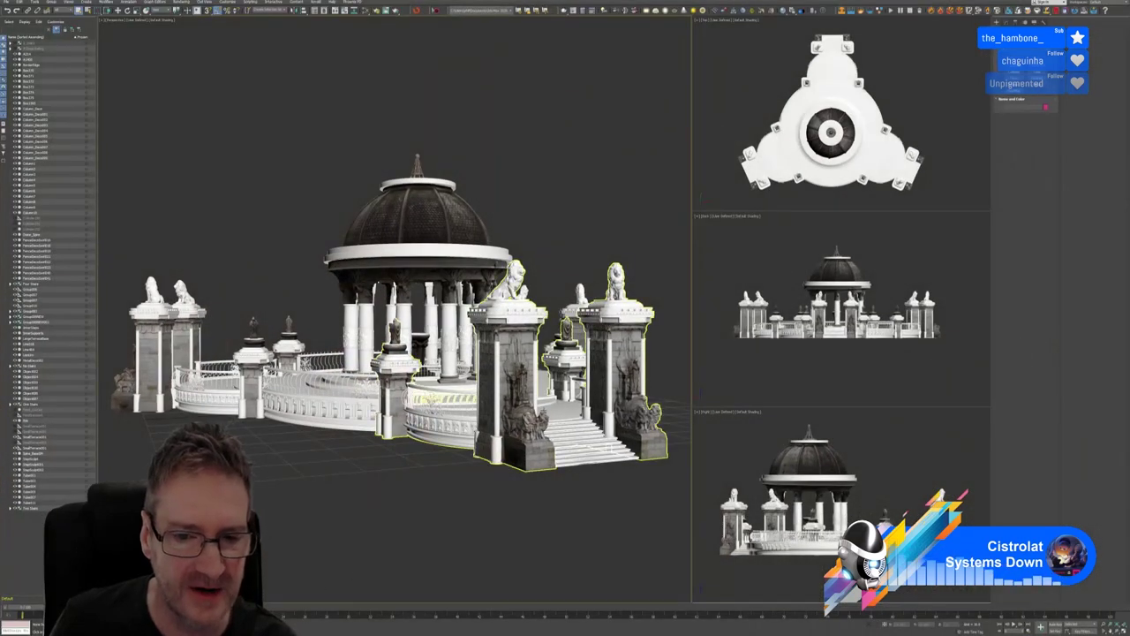
{"action": "middle_click_drag", "start_coordinate": [397, 353], "coordinate": [314, 349], "text": "alt"}
{"action": "scroll", "coordinate": [388, 278], "scroll_direction": "up", "scroll_amount": 3}
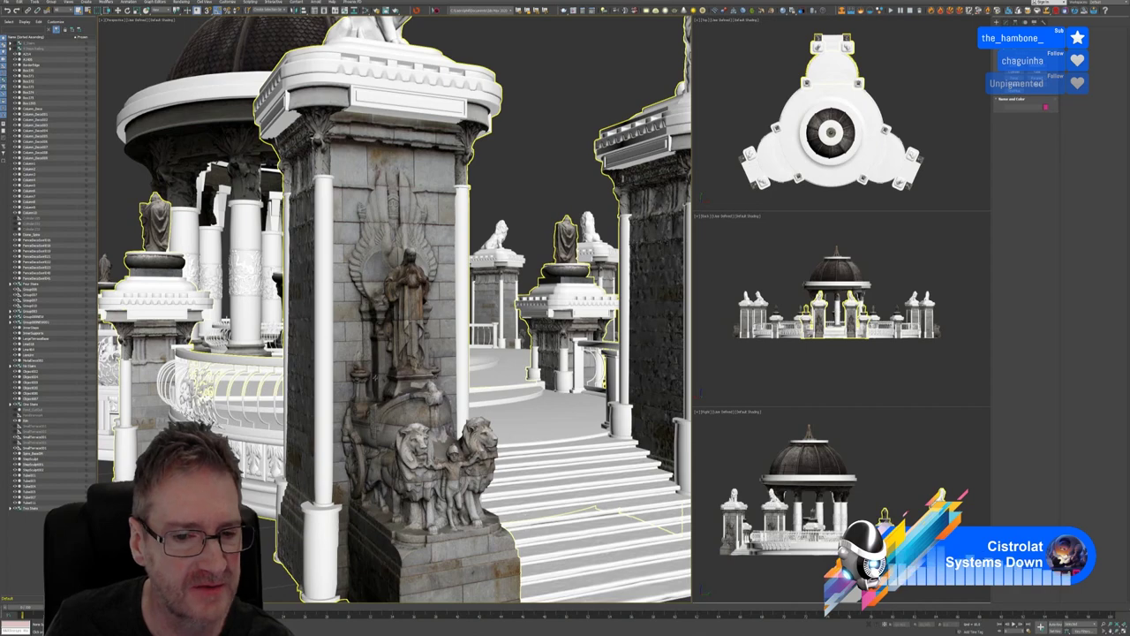
{"action": "scroll", "coordinate": [394, 309], "scroll_direction": "down", "scroll_amount": 10}
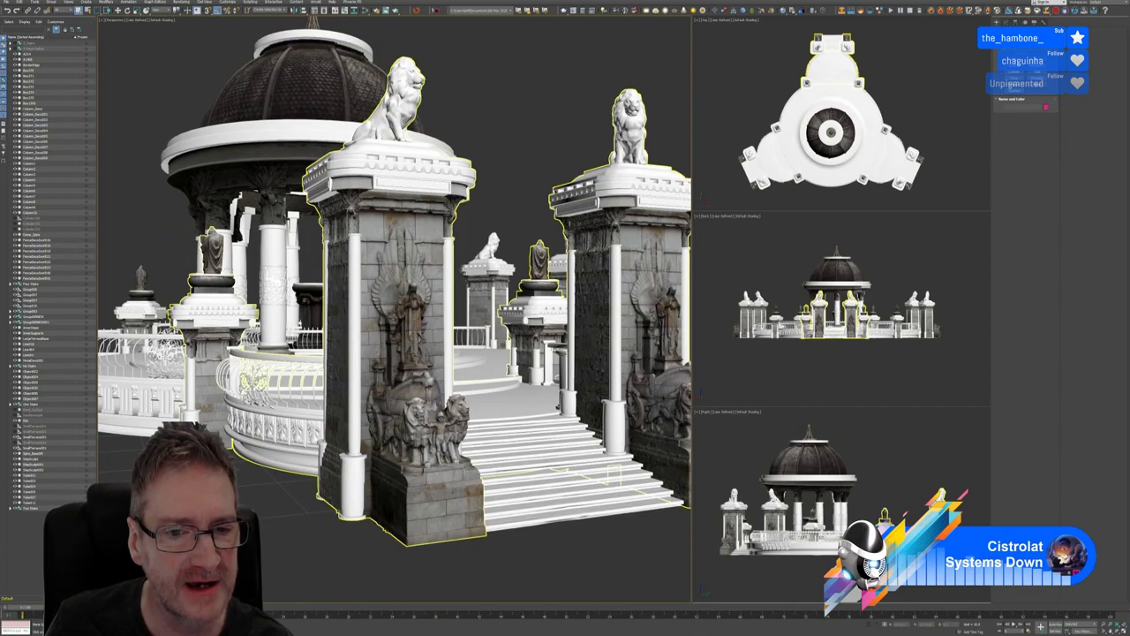
Orbit around the temple and select the finial on top of the dome
{"action": "left_click", "coordinate": [494, 159]}
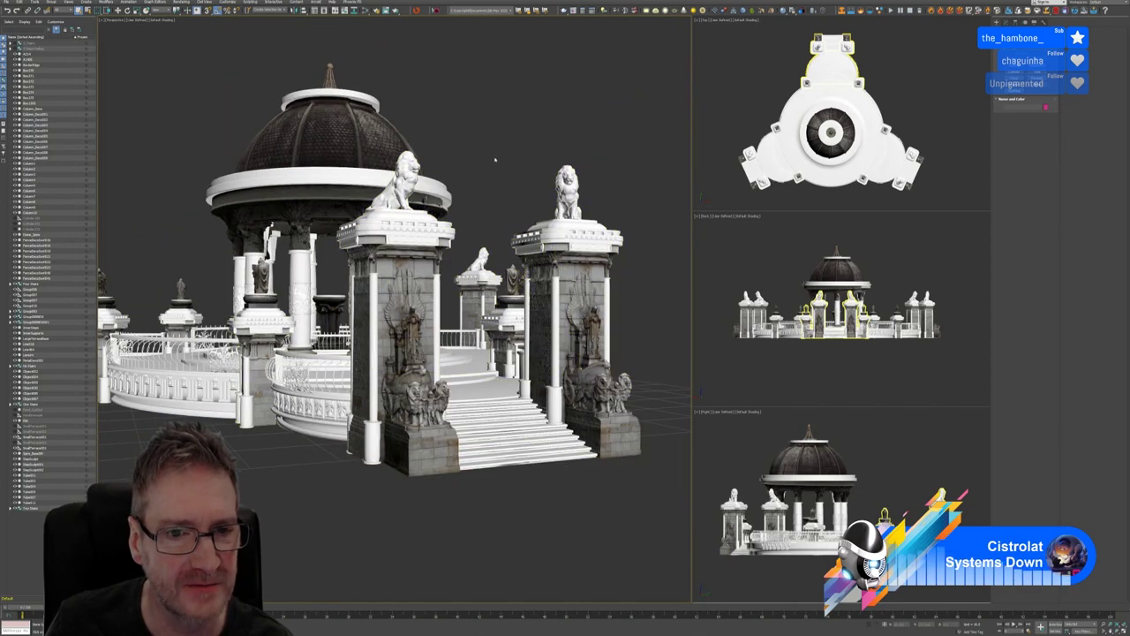
{"action": "middle_click_drag", "start_coordinate": [495, 158], "coordinate": [519, 264], "text": "alt"}
{"action": "scroll", "coordinate": [535, 196], "scroll_direction": "down", "scroll_amount": 3}
{"action": "scroll", "coordinate": [520, 265], "scroll_direction": "up", "scroll_amount": 8}
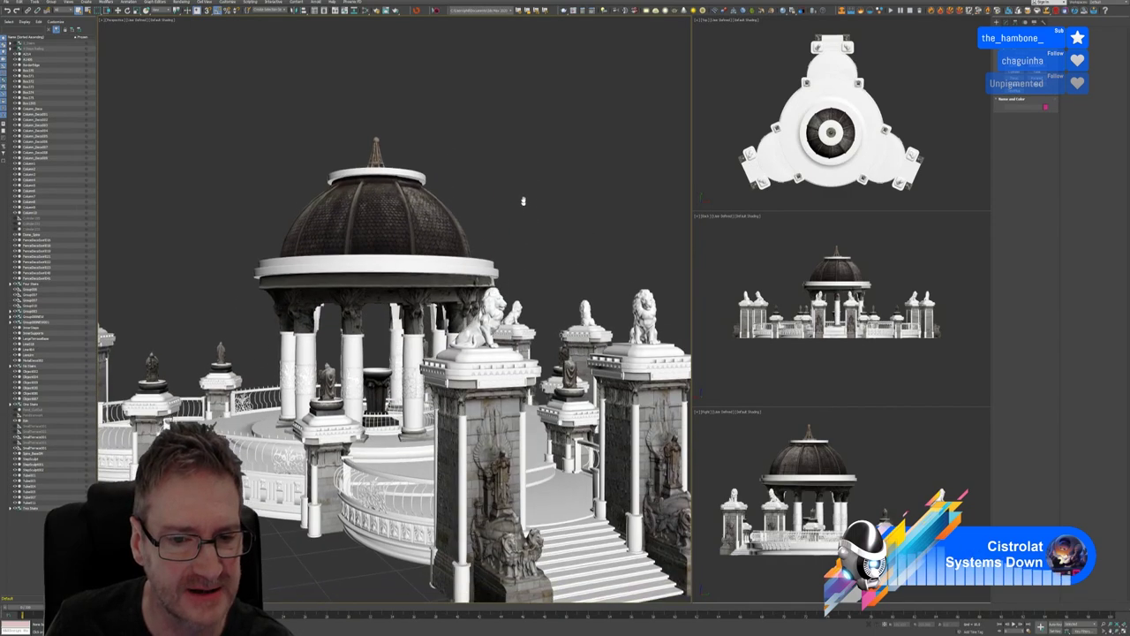
{"action": "mouse_move", "coordinate": [513, 182]}
{"action": "middle_mouse_down", "text": "alt"}
{"action": "mouse_move", "coordinate": [514, 173]}
{"action": "mouse_move", "coordinate": [497, 189]}
{"action": "middle_mouse_up", "text": "alt"}
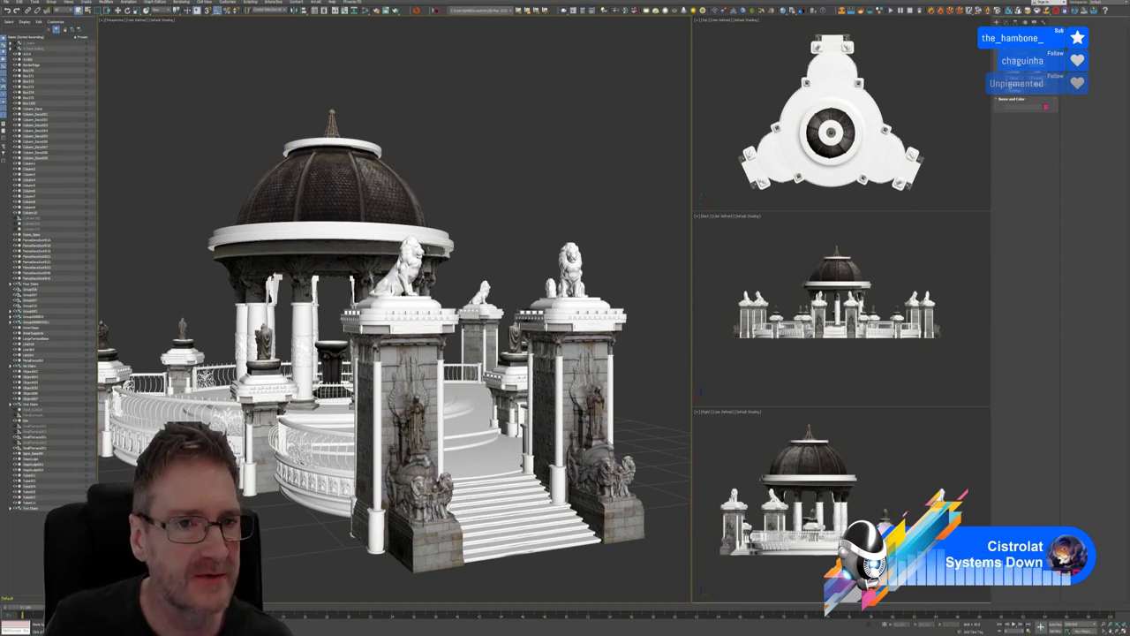
{"action": "left_click", "coordinate": [333, 125]}
{"action": "mouse_move", "coordinate": [499, 182]}
{"action": "middle_mouse_down", "text": "alt"}
{"action": "mouse_move", "coordinate": [498, 203]}
{"action": "mouse_move", "coordinate": [515, 187]}
{"action": "middle_mouse_up", "text": "alt"}
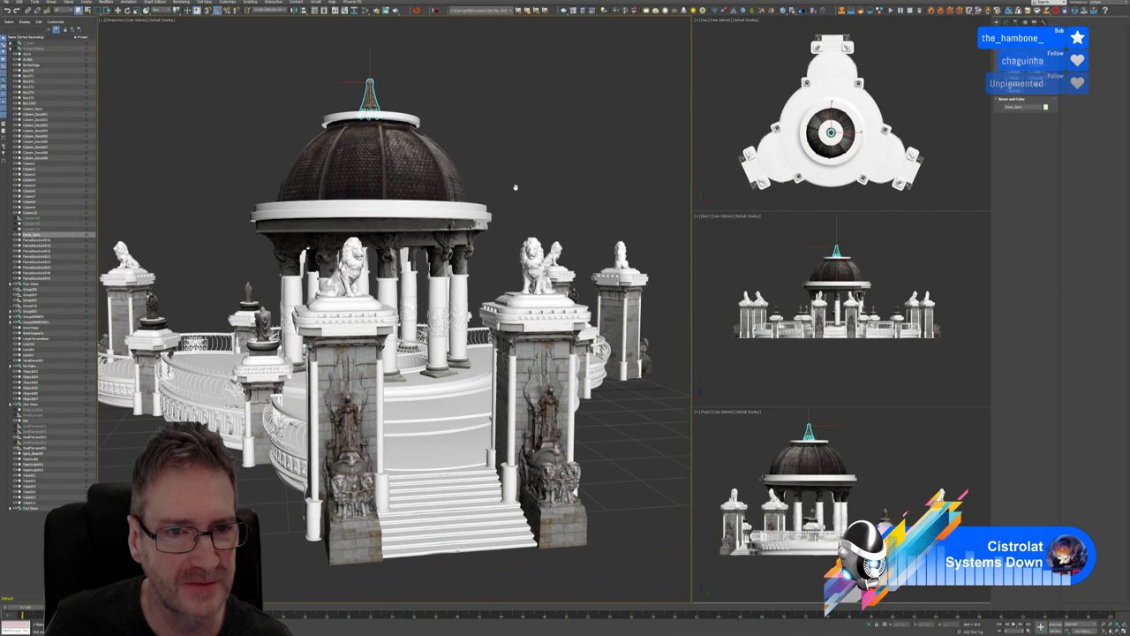
{"action": "left_click", "coordinate": [482, 122]}
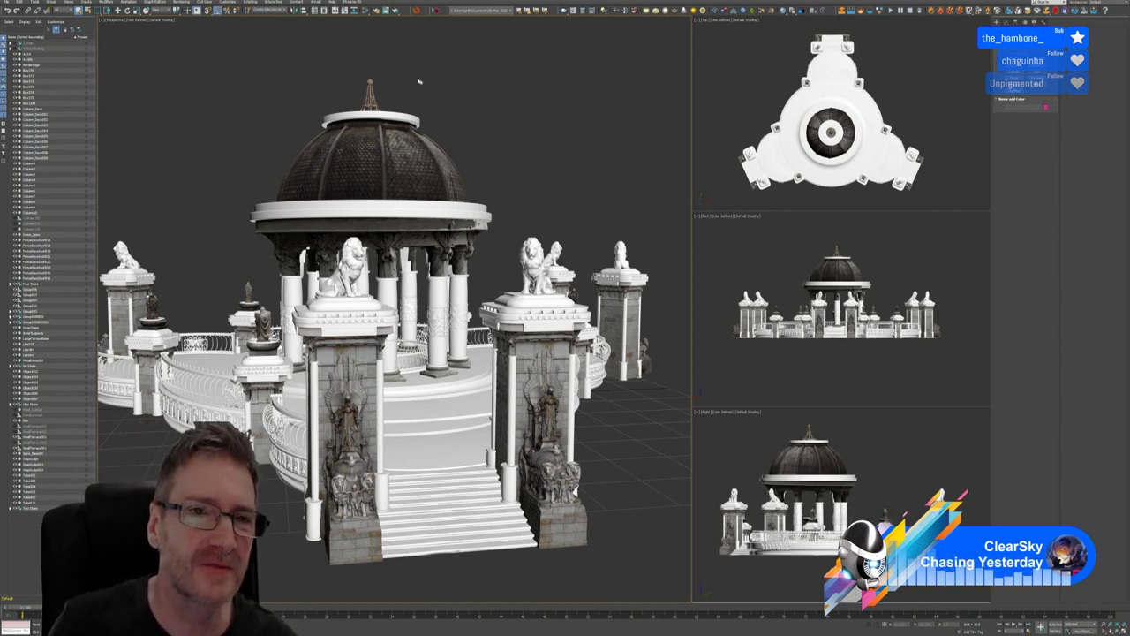
Open the Slate Material Editor and add a Substance map node, showing its parameters
{"action": "left_click", "coordinate": [371, 11]}
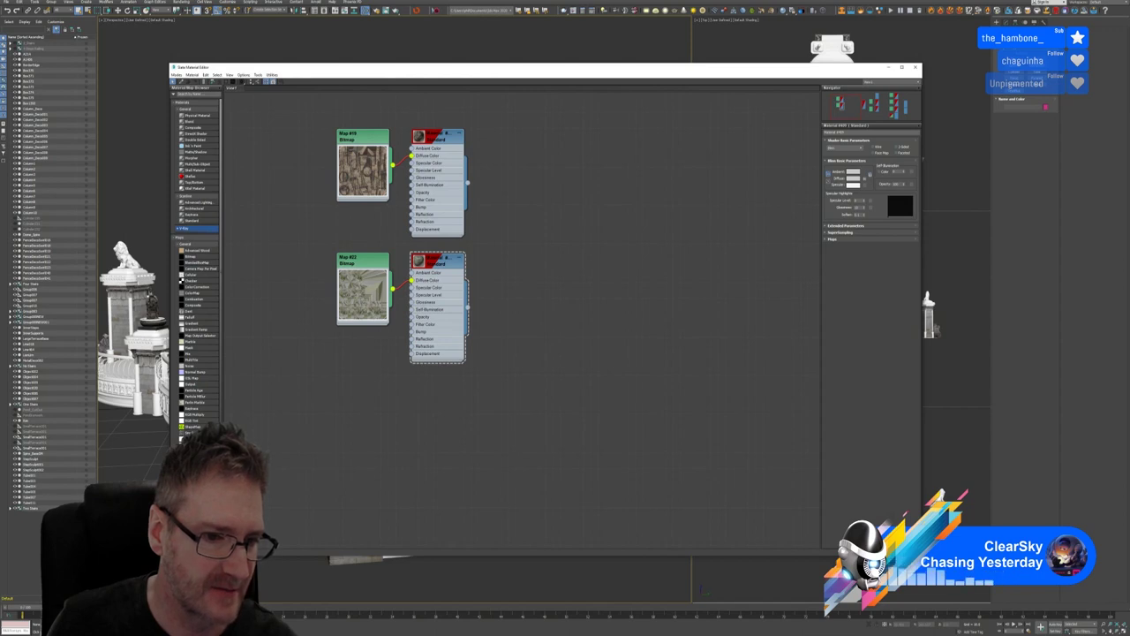
{"action": "left_click_drag", "start_coordinate": [181, 279], "coordinate": [625, 285]}
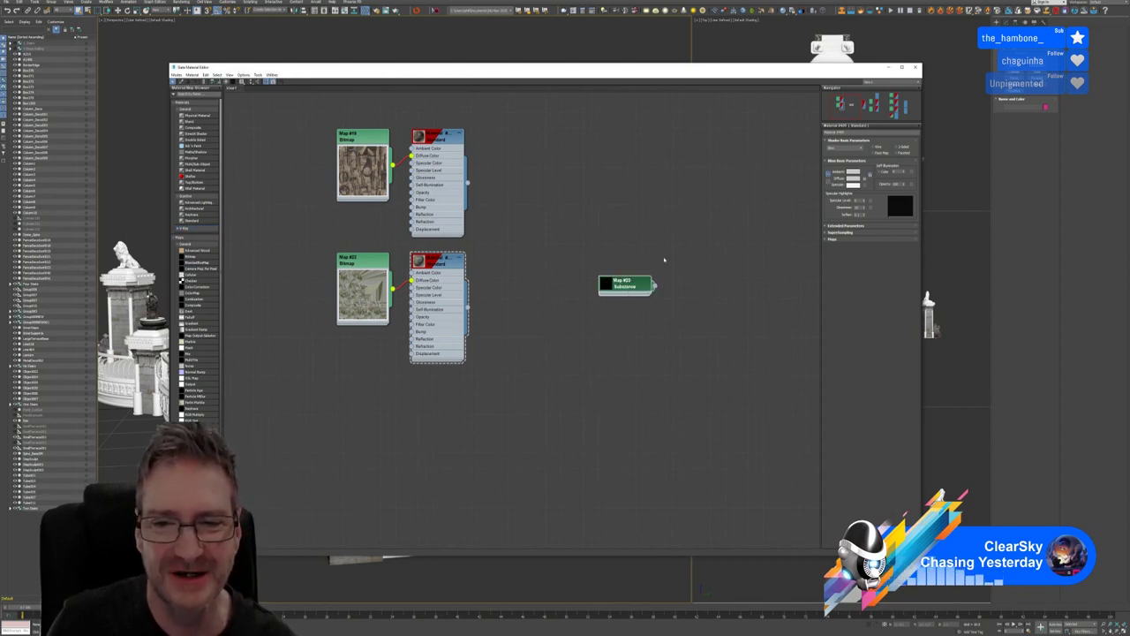
{"action": "left_click", "coordinate": [633, 284]}
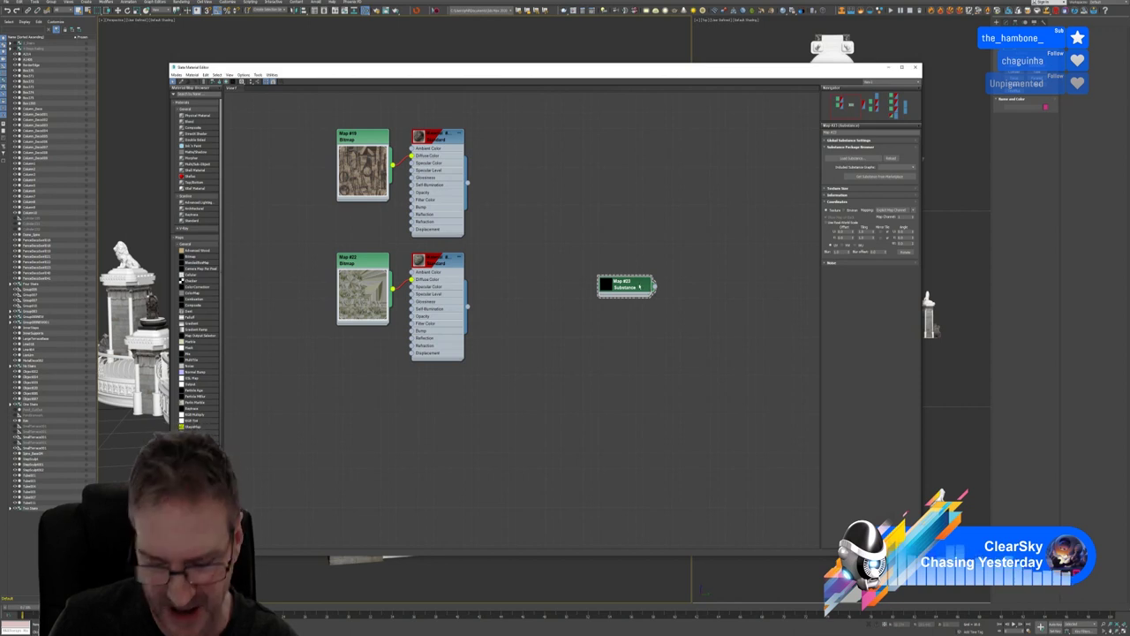
Delete the Substance map node from the Slate graph
{"action": "key", "text": "Delete"}
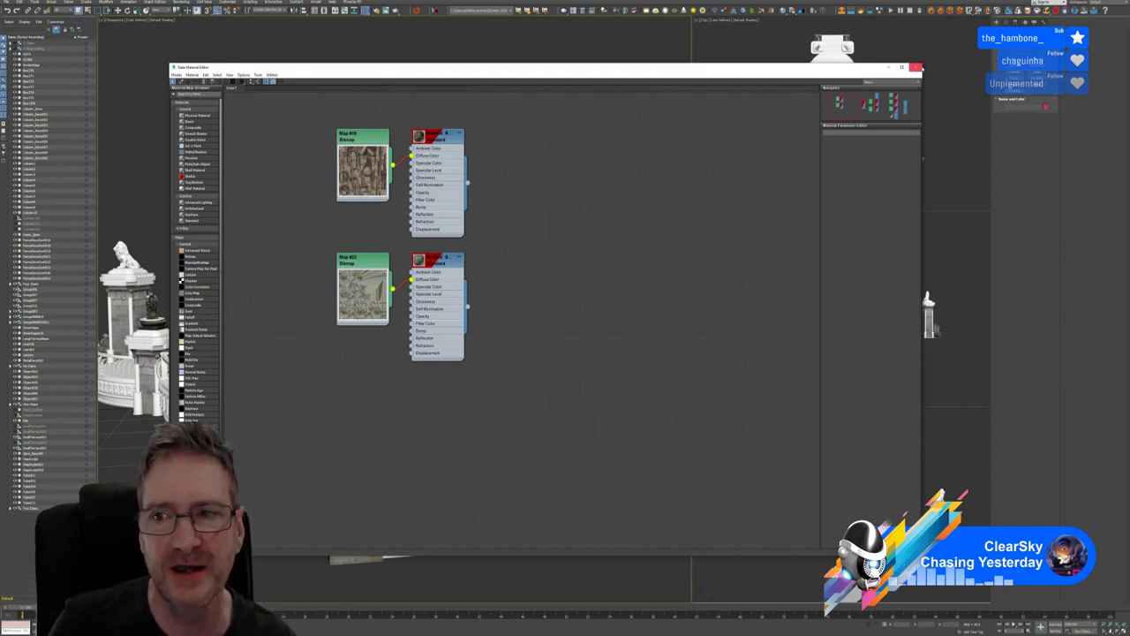
Close the material editor and select the spire on top of the gazebo dome
{"action": "left_click", "coordinate": [917, 68]}
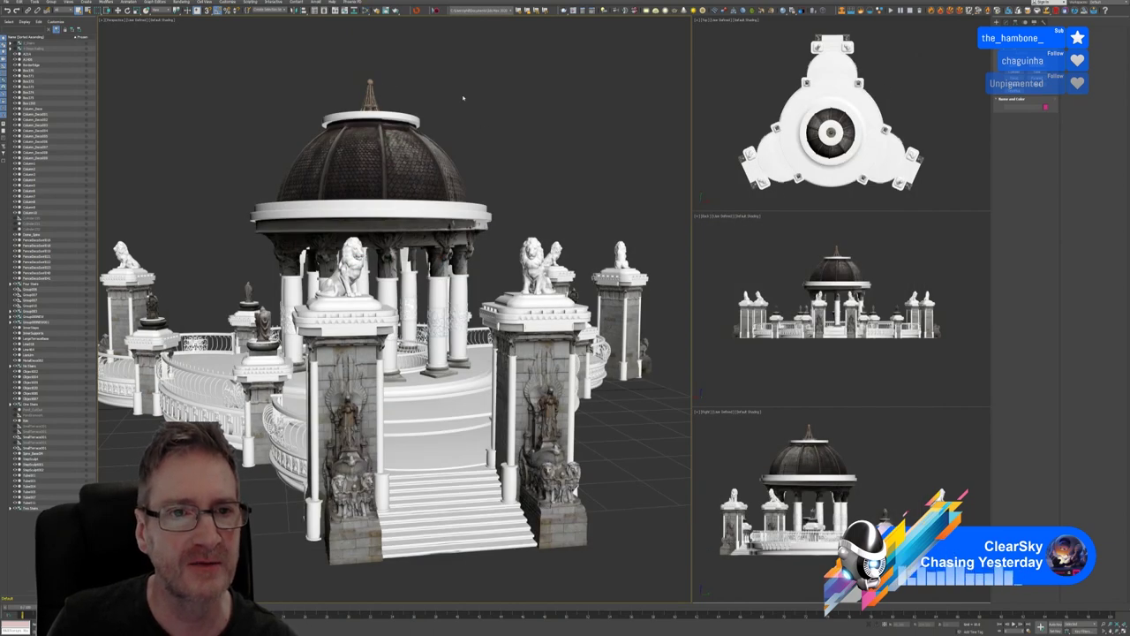
{"action": "middle_click_drag", "start_coordinate": [466, 95], "coordinate": [492, 229], "text": "alt"}
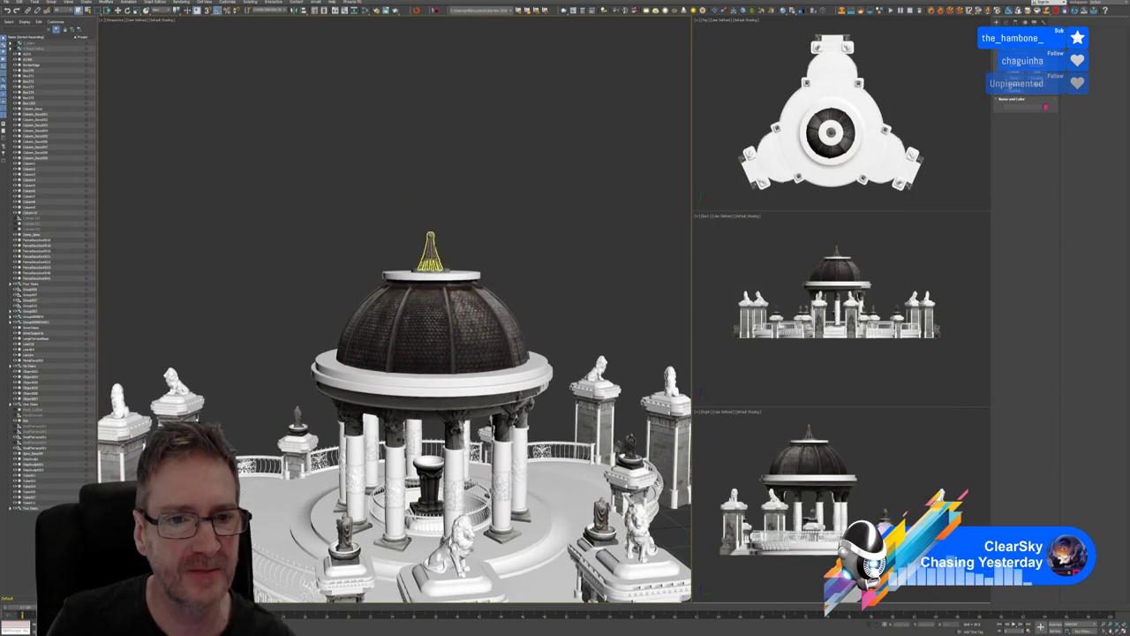
{"action": "left_click", "coordinate": [431, 254]}
{"action": "scroll", "coordinate": [449, 254], "scroll_direction": "up", "scroll_amount": 5}
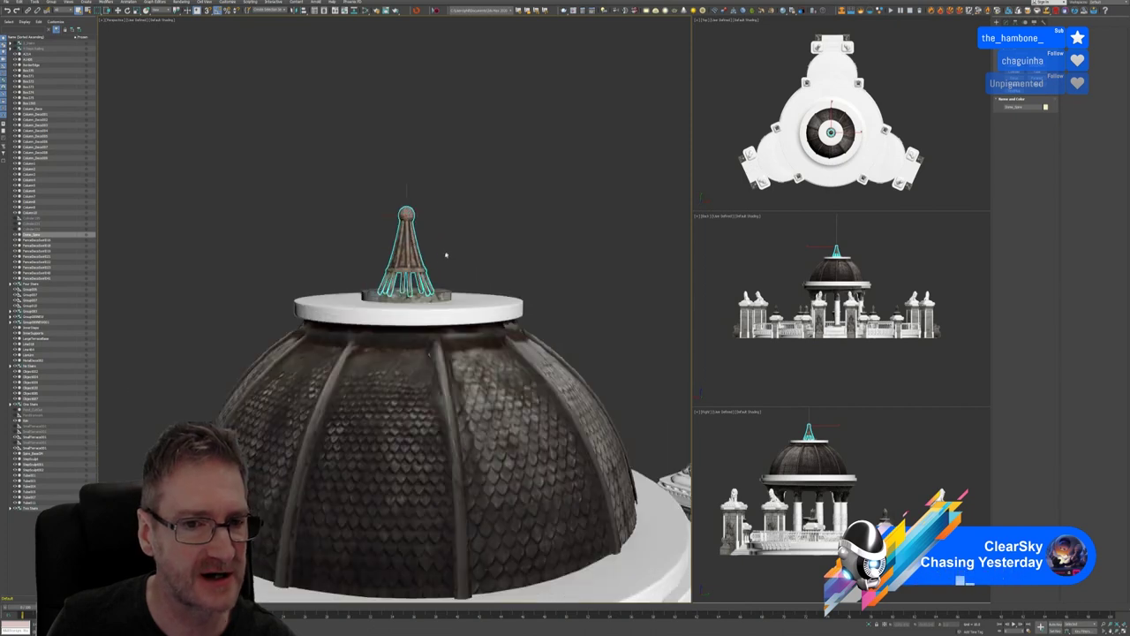
{"action": "scroll", "coordinate": [424, 261], "scroll_direction": "up", "scroll_amount": 3}
{"action": "middle_click_drag", "start_coordinate": [454, 209], "coordinate": [482, 213], "text": "alt"}
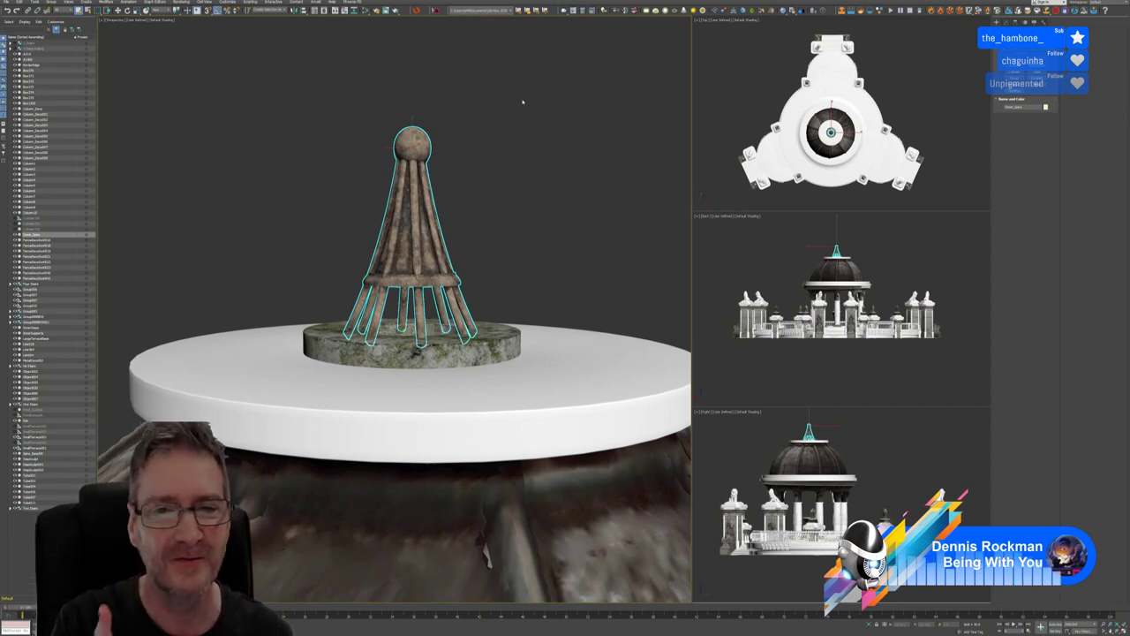
Frame the spire in the Perspective view and reopen the Slate Material Editor, moved into place
{"action": "middle_click_drag", "start_coordinate": [522, 102], "coordinate": [517, 181]}
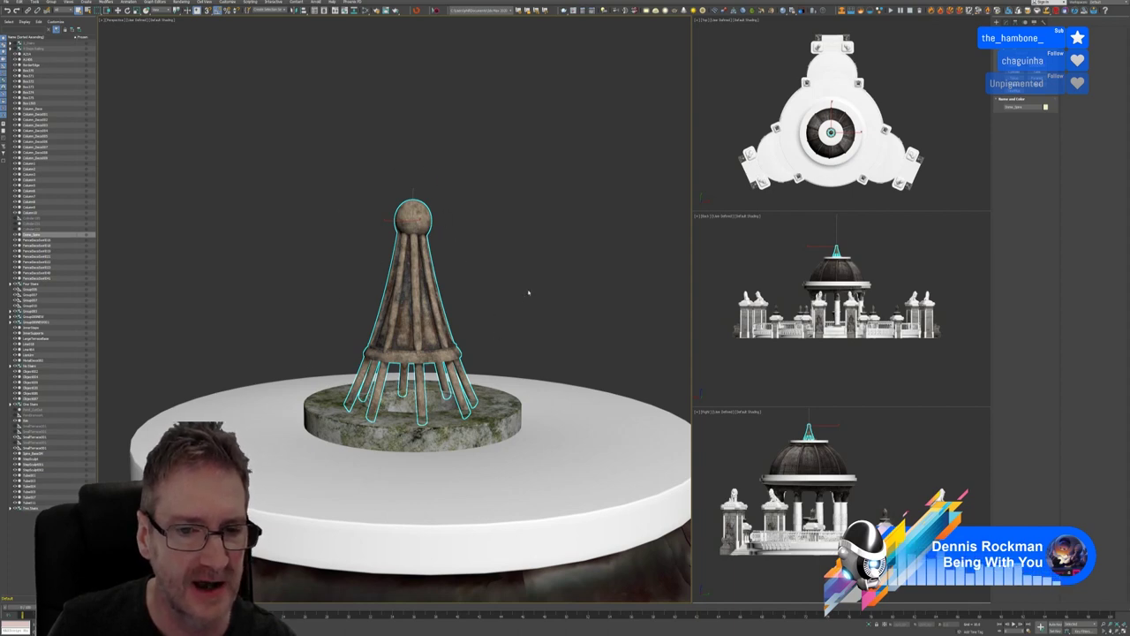
{"action": "scroll", "coordinate": [527, 287], "scroll_direction": "down", "scroll_amount": 8}
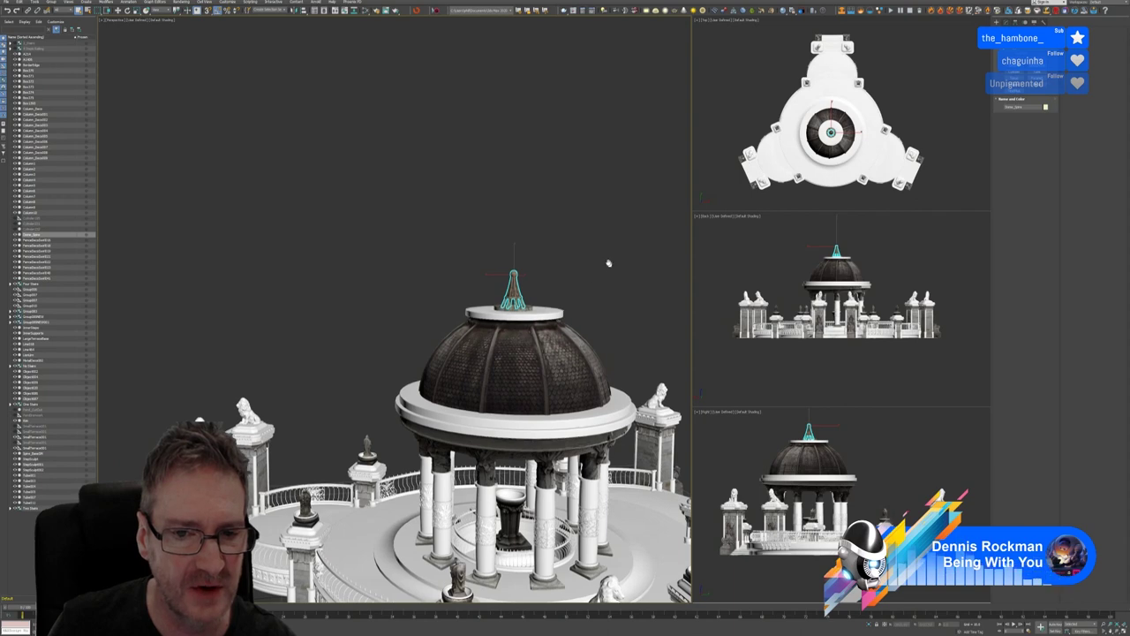
{"action": "middle_click_drag", "start_coordinate": [608, 260], "coordinate": [532, 163]}
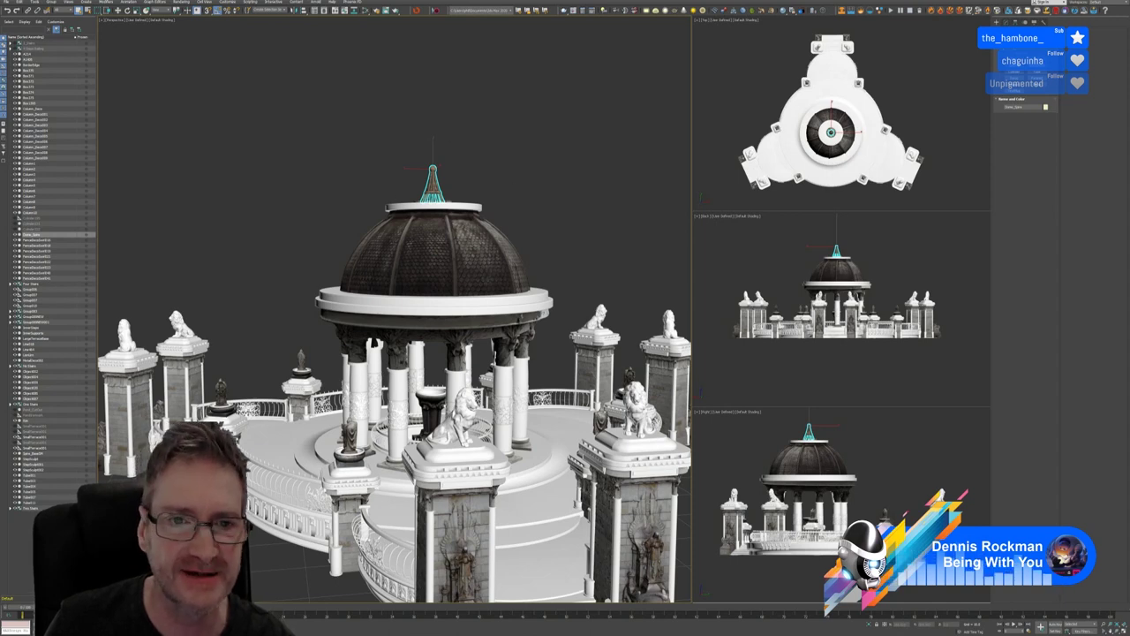
{"action": "scroll", "coordinate": [443, 168], "scroll_direction": "up", "scroll_amount": 3}
{"action": "scroll", "coordinate": [437, 170], "scroll_direction": "up", "scroll_amount": 2}
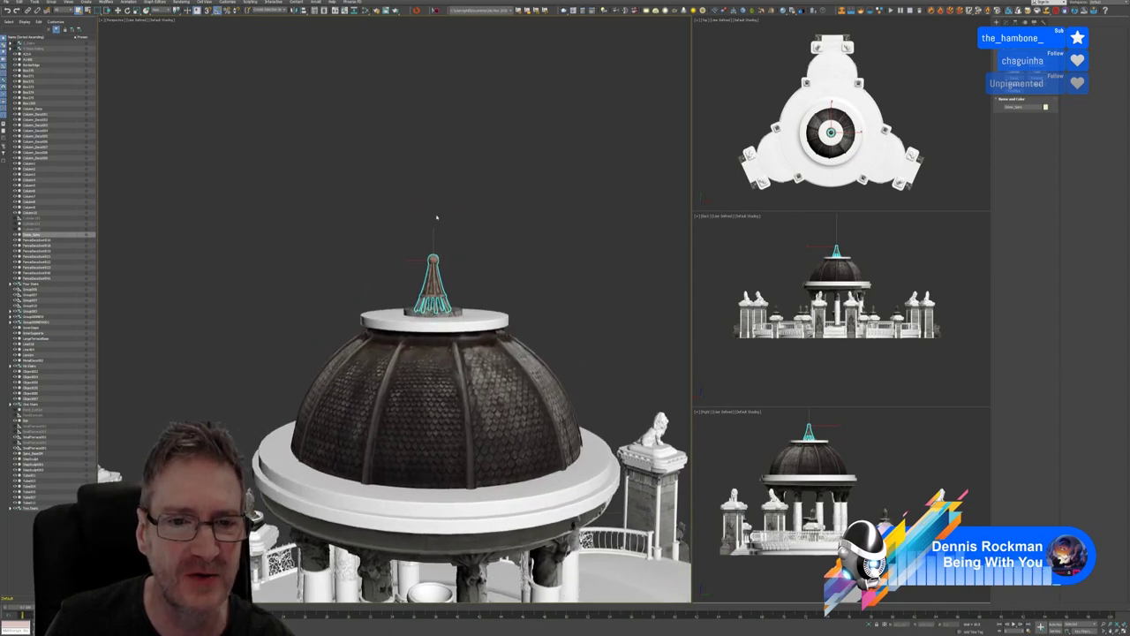
{"action": "scroll", "coordinate": [436, 216], "scroll_direction": "up", "scroll_amount": 4}
{"action": "scroll", "coordinate": [435, 215], "scroll_direction": "up", "scroll_amount": 4}
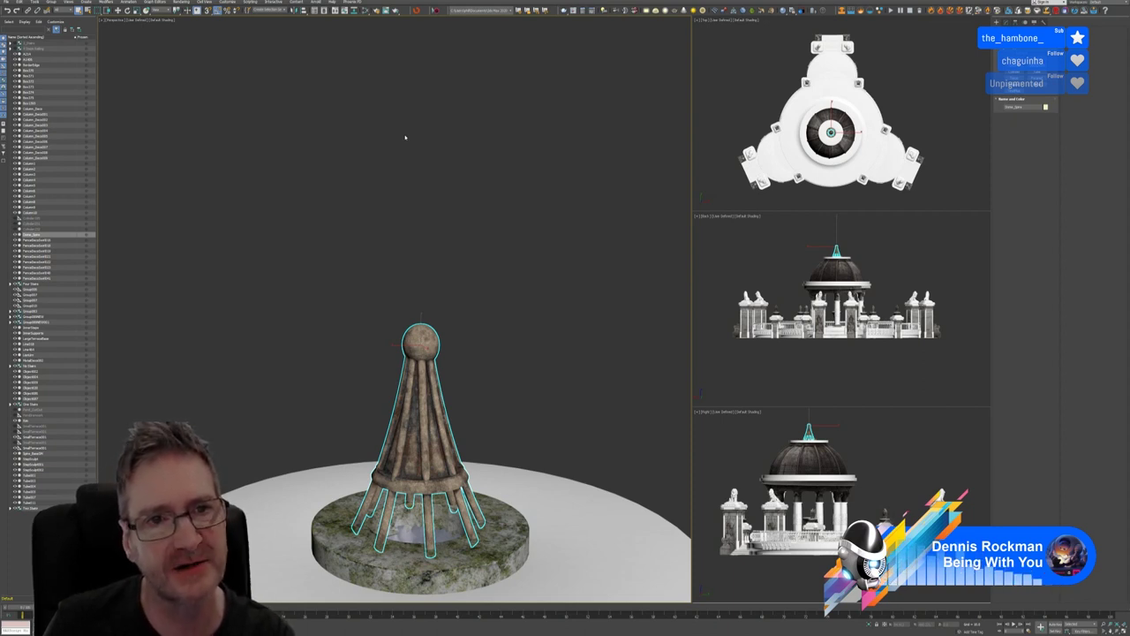
{"action": "left_click", "coordinate": [365, 11]}
{"action": "left_click_drag", "start_coordinate": [455, 70], "coordinate": [427, 46]}
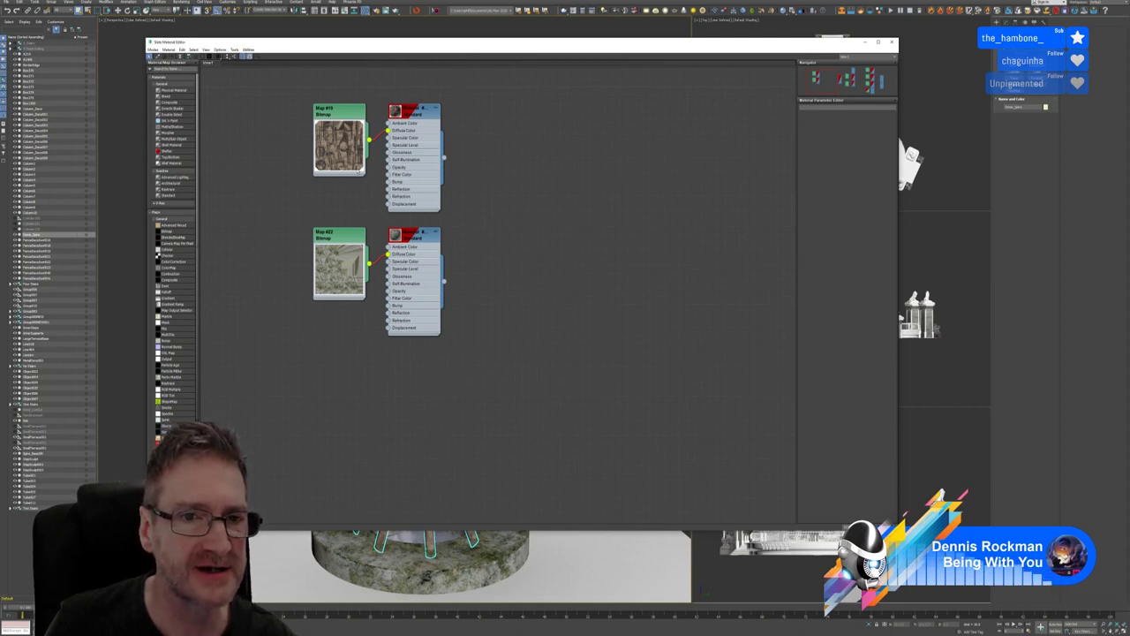
Add a Physical Material node to the Slate view and drag in a Bitmap map node
{"action": "left_click_drag", "start_coordinate": [461, 48], "coordinate": [460, 74]}
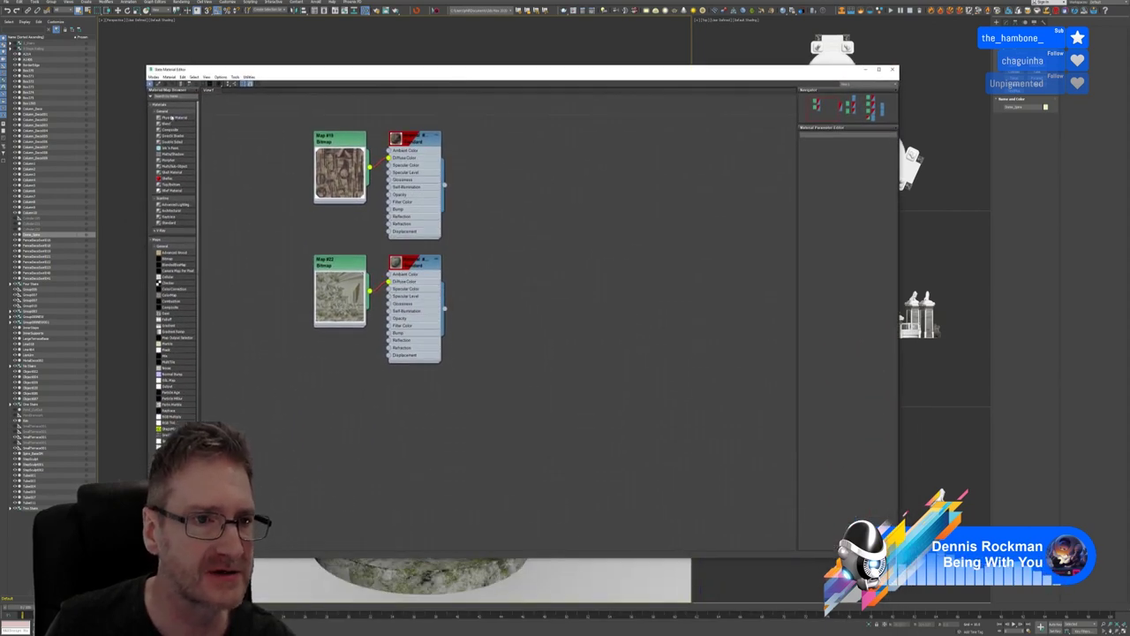
{"action": "left_click_drag", "start_coordinate": [160, 118], "coordinate": [669, 162]}
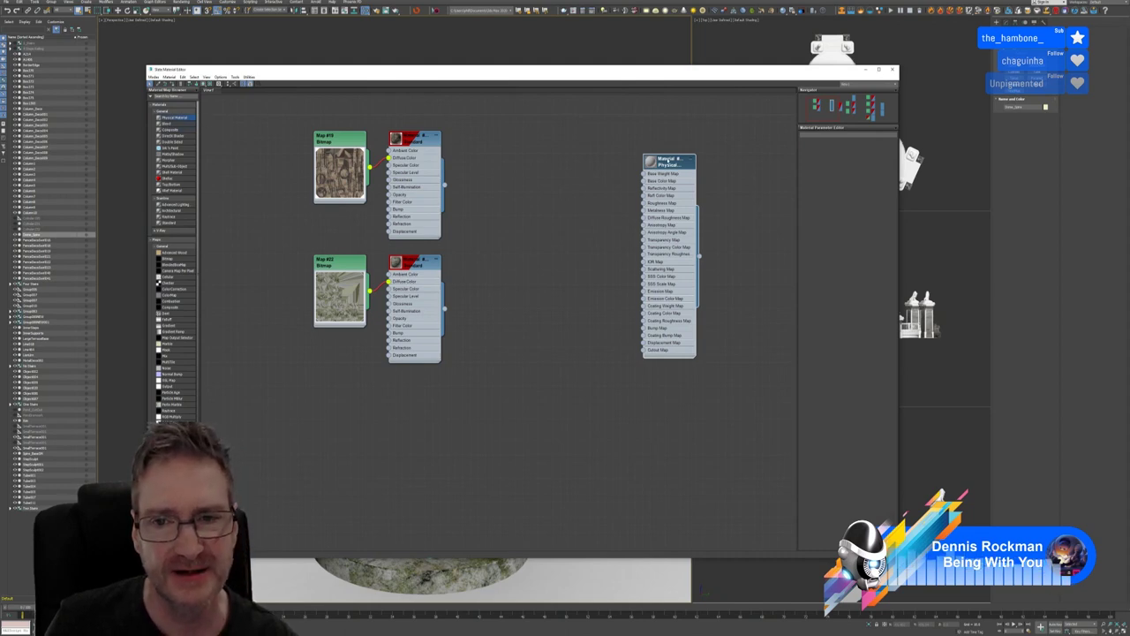
{"action": "left_click_drag", "start_coordinate": [668, 160], "coordinate": [706, 145]}
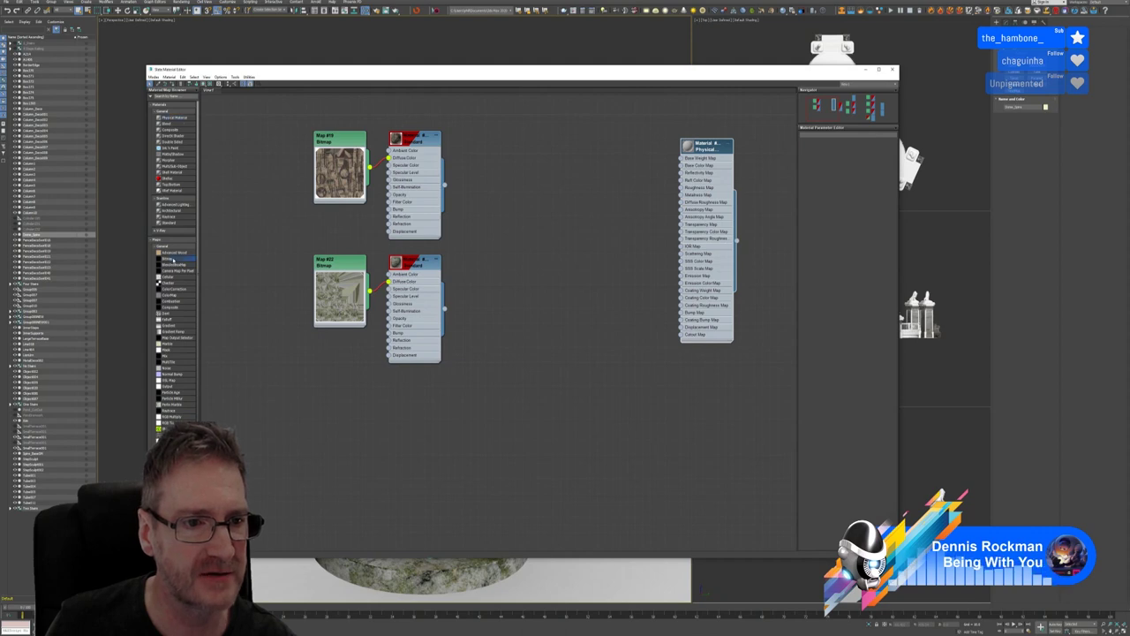
{"action": "left_click_drag", "start_coordinate": [472, 189], "coordinate": [560, 156]}
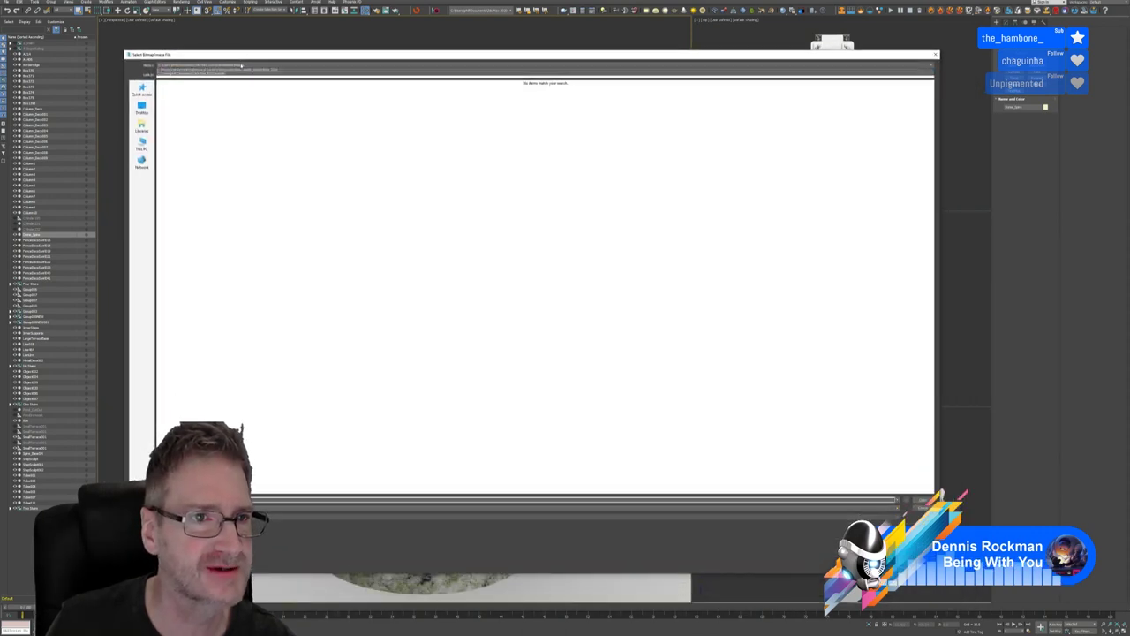
Load the stone texture and the dark mask texture from the spire textures folder as bitmaps
{"action": "left_click", "coordinate": [232, 65]}
{"action": "left_click", "coordinate": [224, 75]}
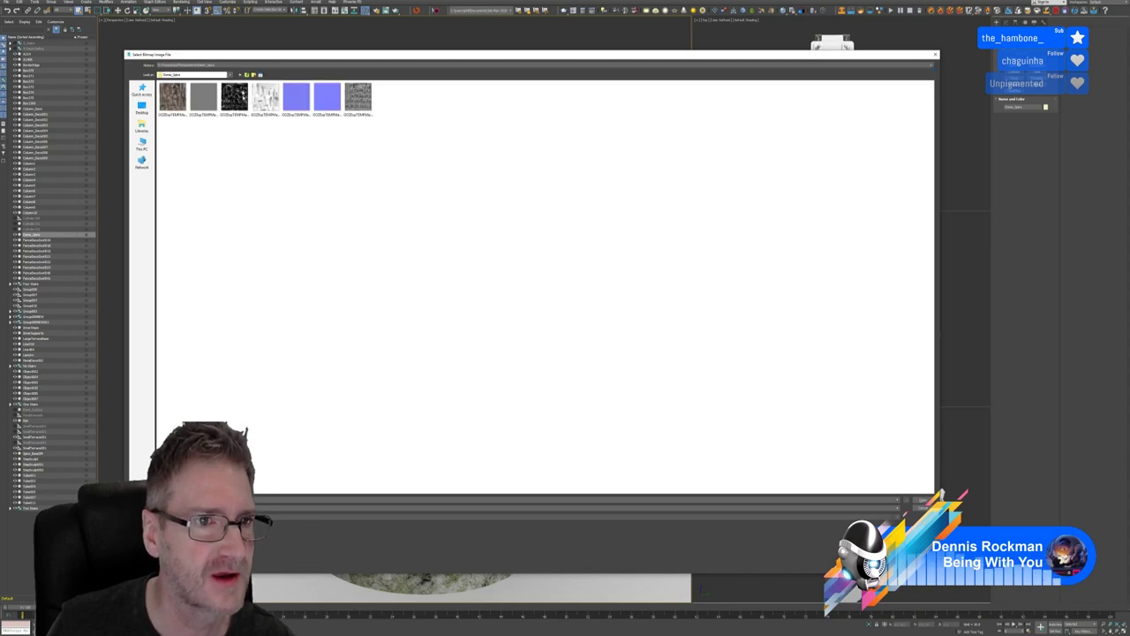
{"action": "key", "text": "Return"}
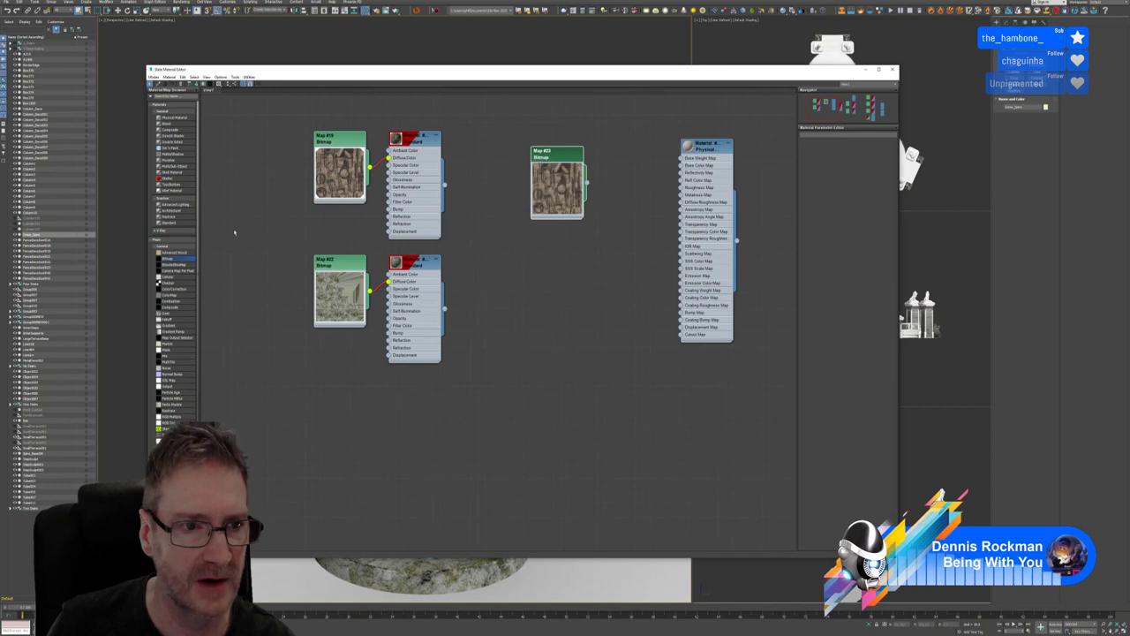
{"action": "double_click", "coordinate": [565, 258]}
{"action": "left_click", "coordinate": [235, 104]}
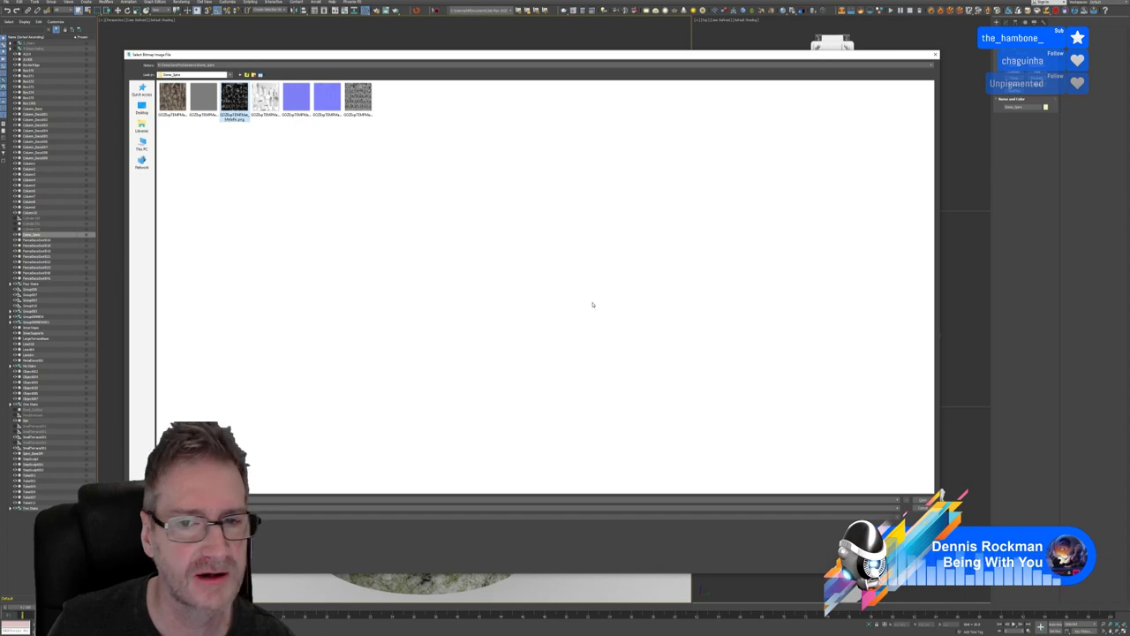
{"action": "key", "text": "Return"}
{"action": "left_click_drag", "start_coordinate": [565, 255], "coordinate": [549, 239]}
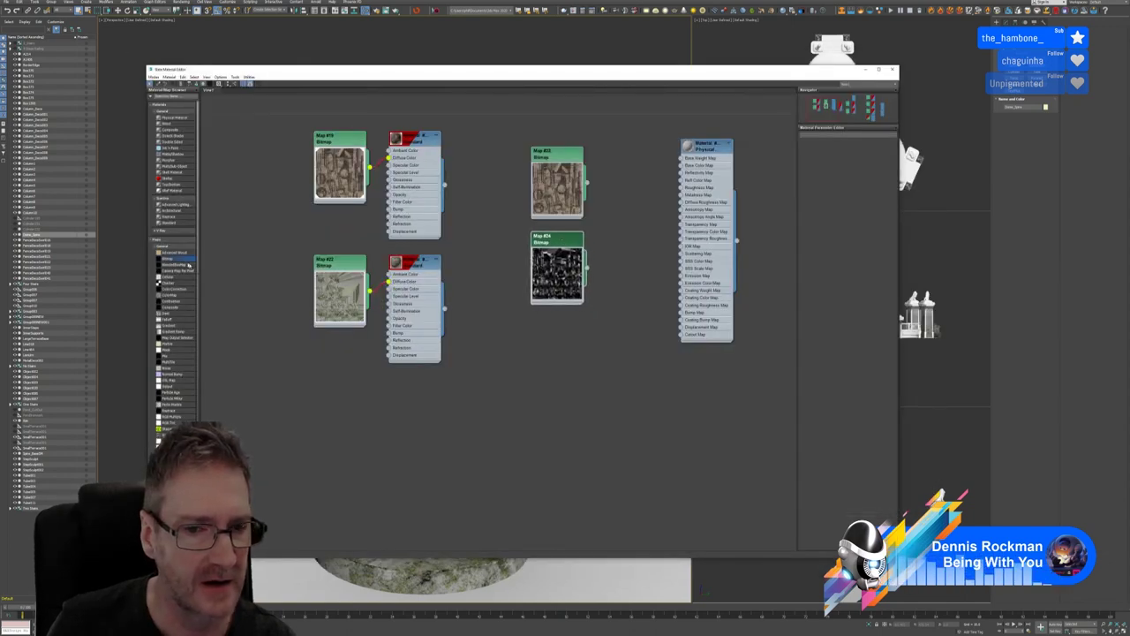
Add bitmaps for the normal map and grey texture, show Map #26's preview, and auto-arrange the nodes
{"action": "left_click_drag", "start_coordinate": [168, 257], "coordinate": [419, 279]}
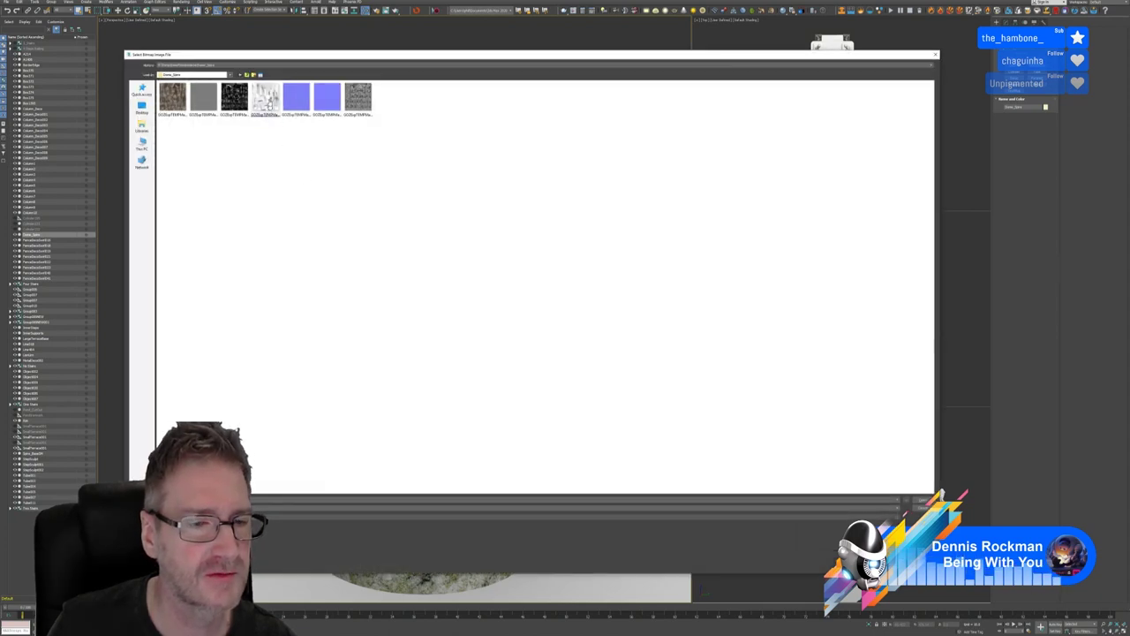
{"action": "left_click", "coordinate": [298, 105]}
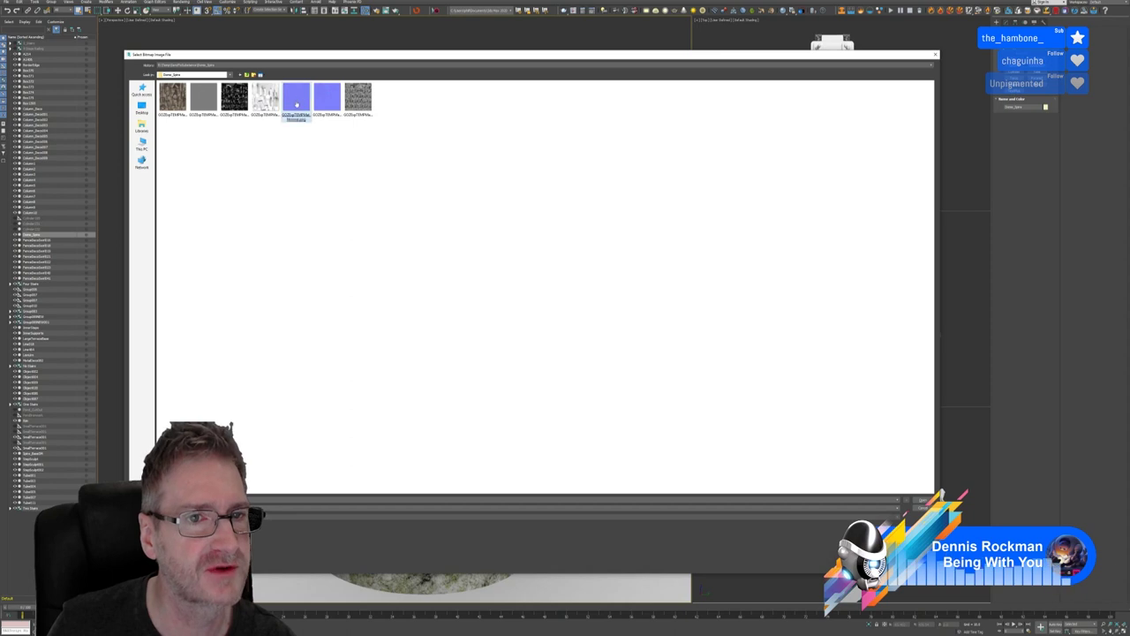
{"action": "key", "text": "Return"}
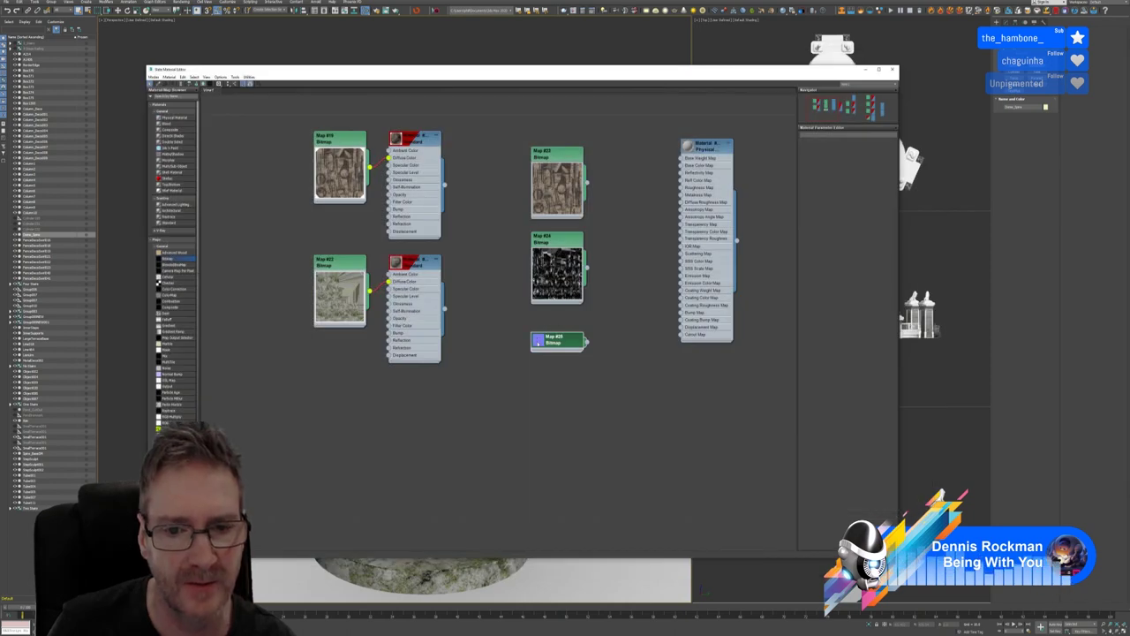
{"action": "middle_click_drag", "start_coordinate": [610, 328], "coordinate": [618, 248]}
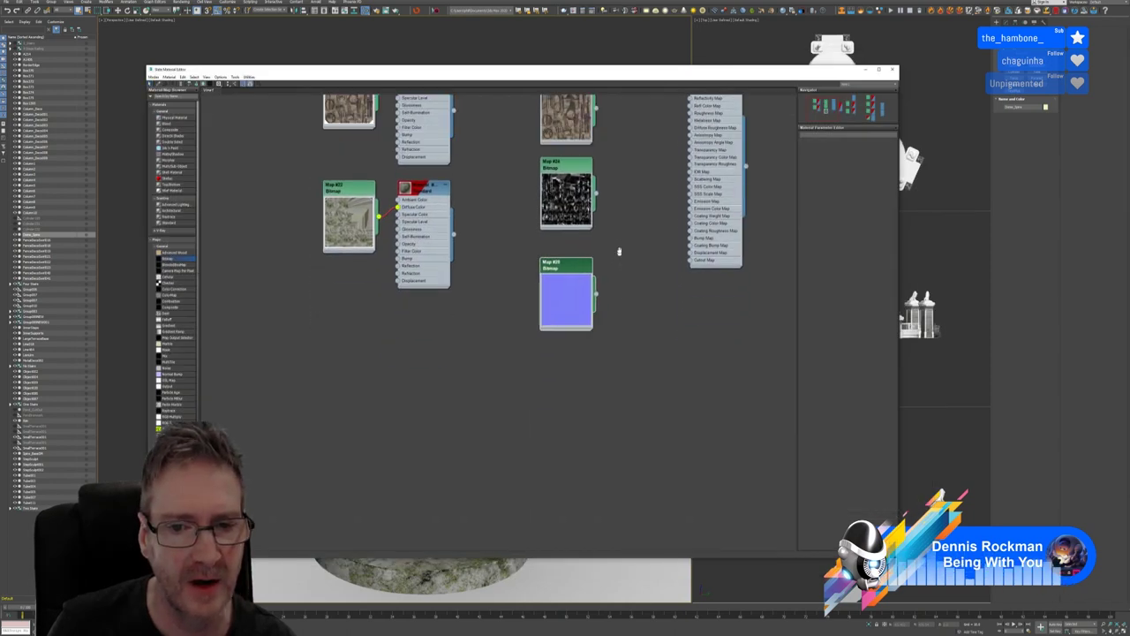
{"action": "left_click", "coordinate": [571, 345]}
{"action": "left_click", "coordinate": [357, 99]}
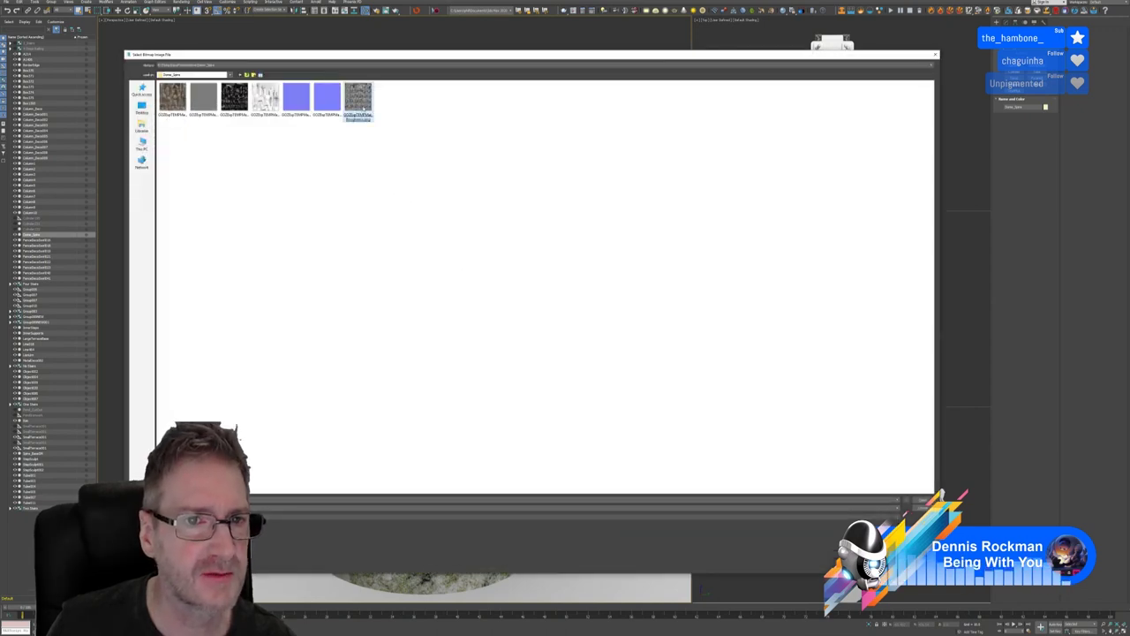
{"action": "key", "text": "Return"}
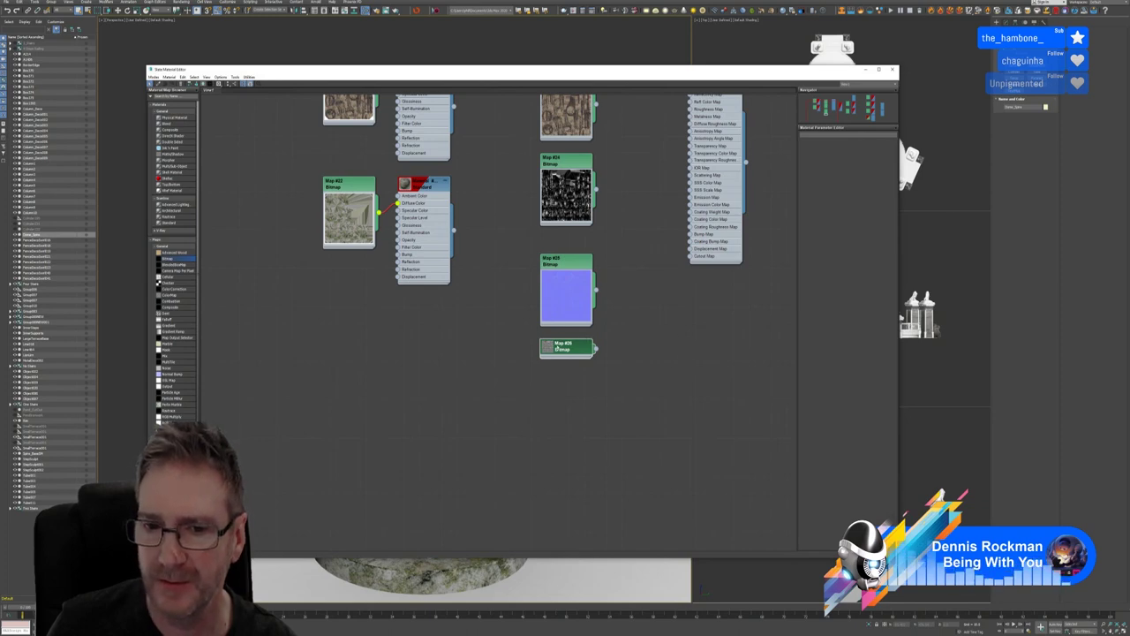
{"action": "left_click", "coordinate": [547, 346]}
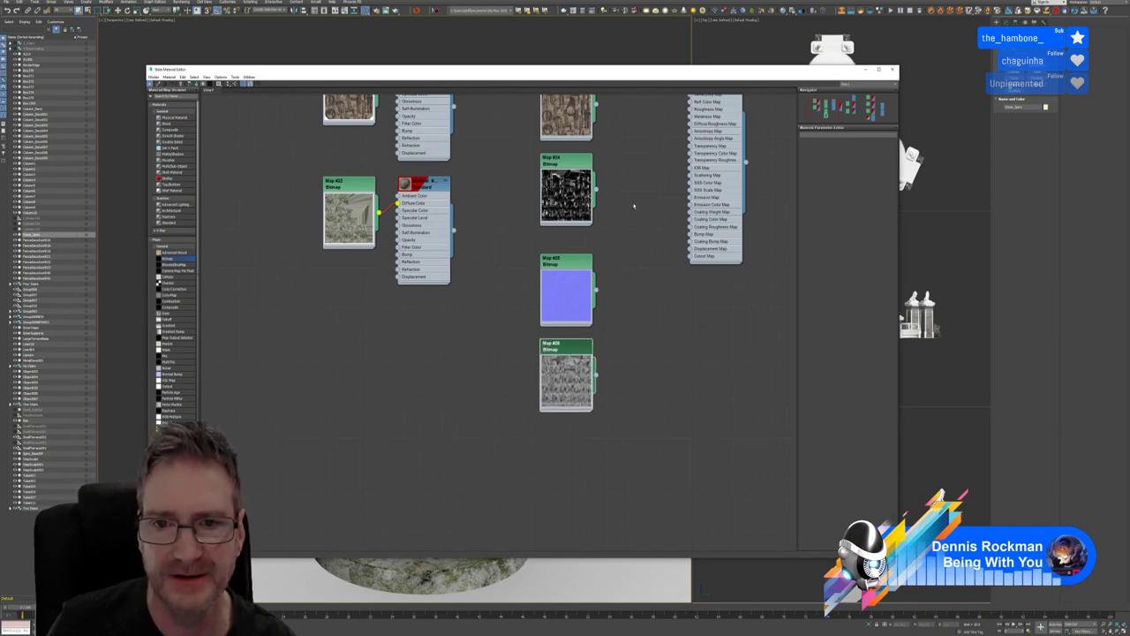
{"action": "key", "text": "l"}
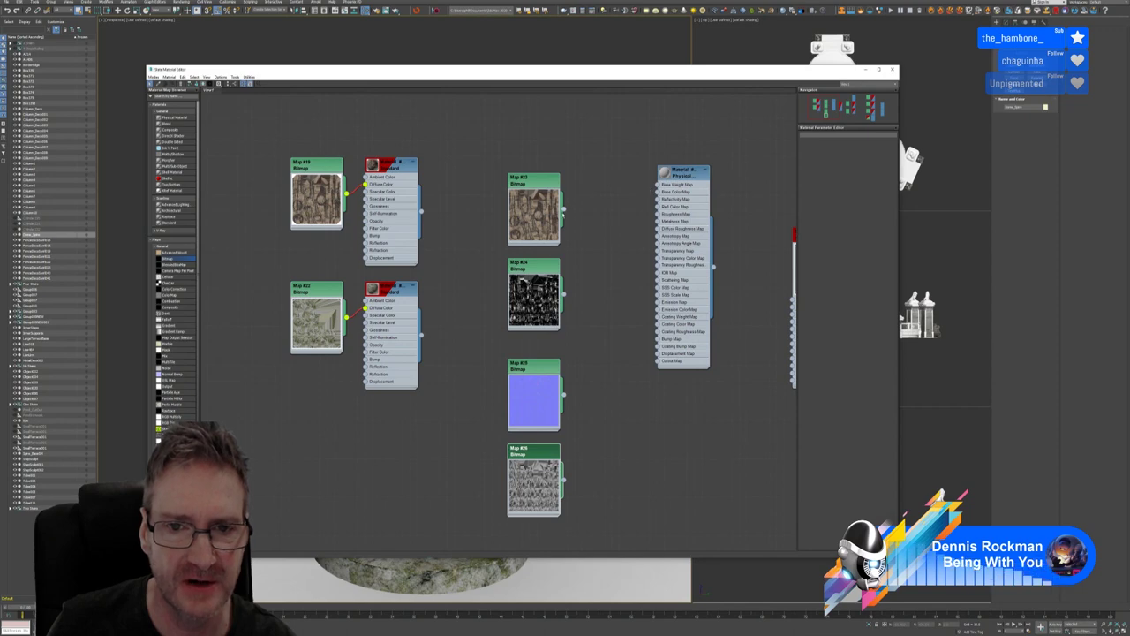
Wire Map #23 to Base Color, #24 to Metalness, #25 to Bump and #26 to Roughness
{"action": "left_click_drag", "start_coordinate": [564, 209], "coordinate": [658, 191]}
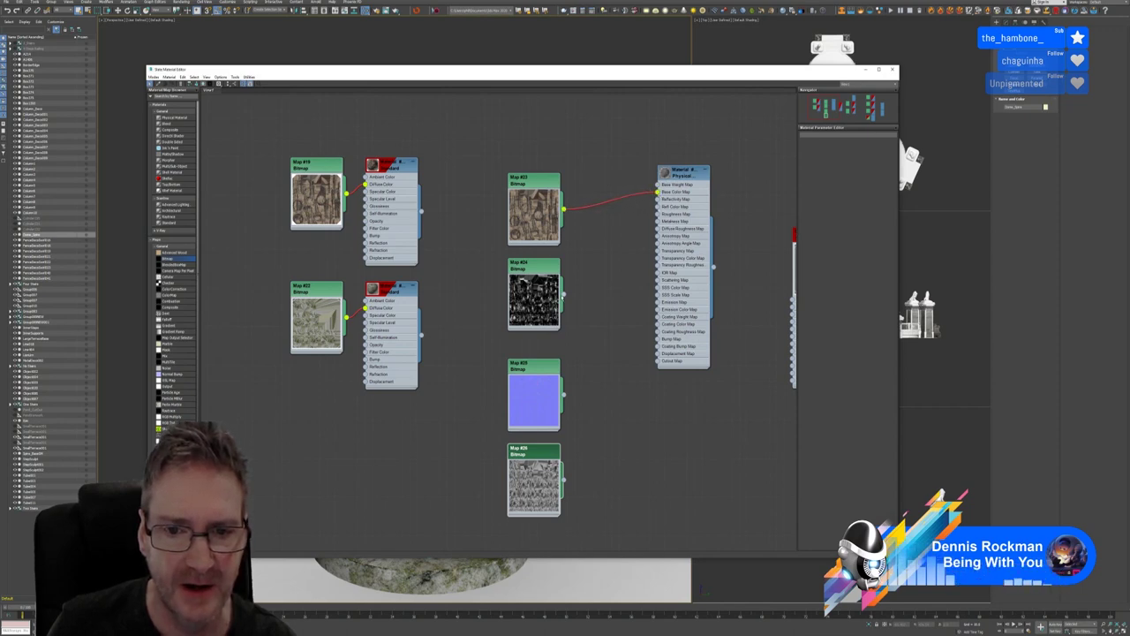
{"action": "left_click_drag", "start_coordinate": [563, 294], "coordinate": [658, 222]}
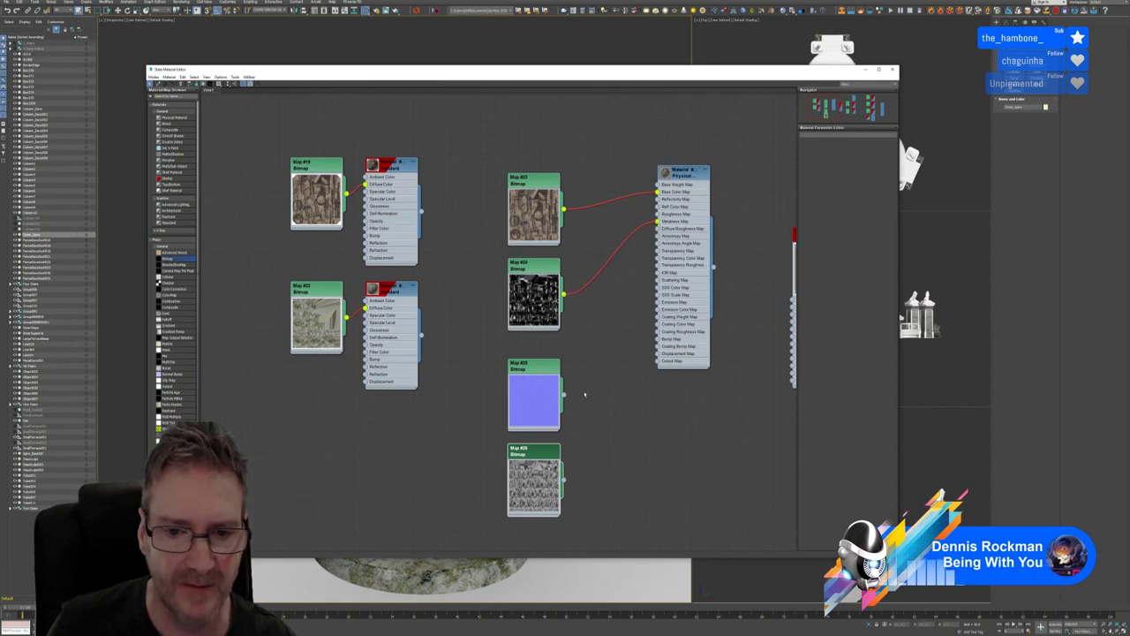
{"action": "left_click_drag", "start_coordinate": [566, 394], "coordinate": [658, 339]}
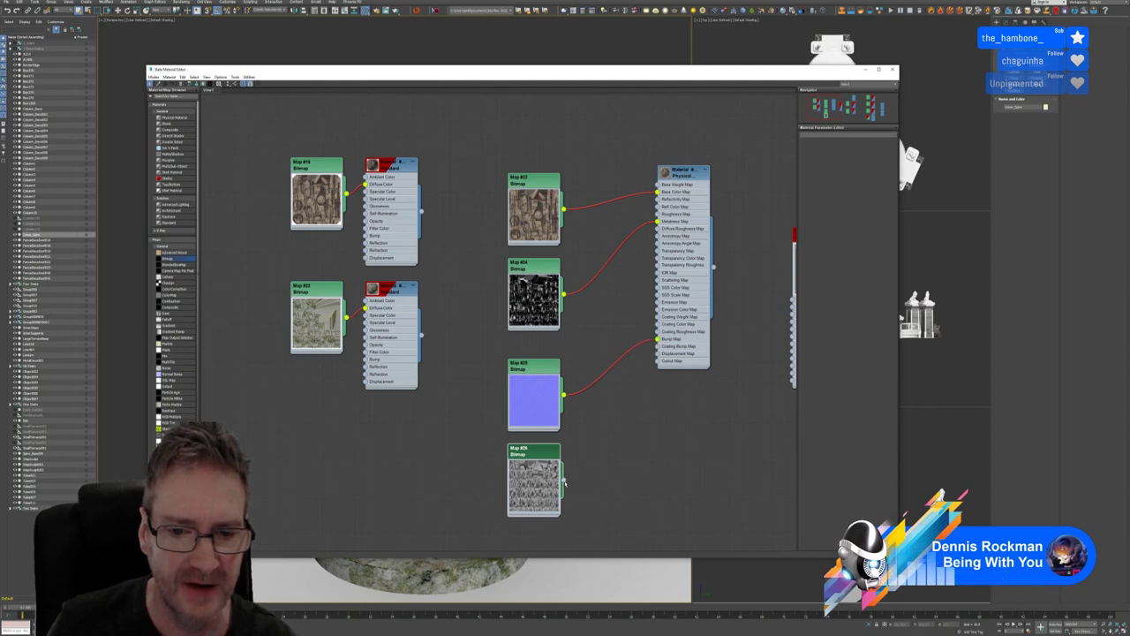
{"action": "left_click_drag", "start_coordinate": [596, 438], "coordinate": [659, 213]}
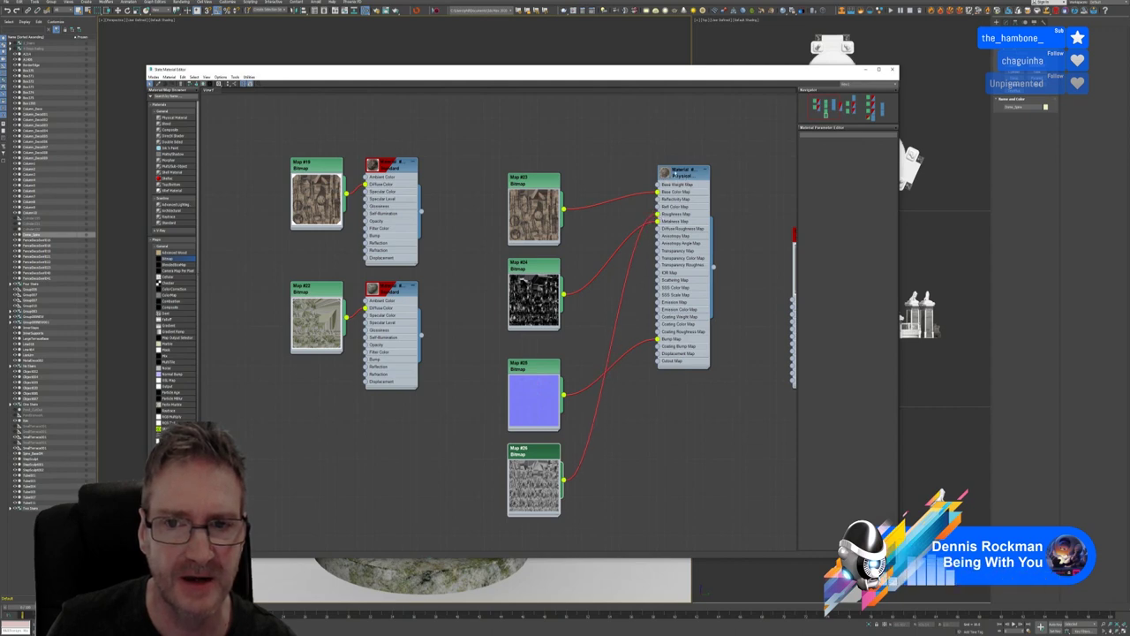
Show the Physical Material's preview sphere, then close the Slate editor and view the platform
{"action": "left_click", "coordinate": [664, 173]}
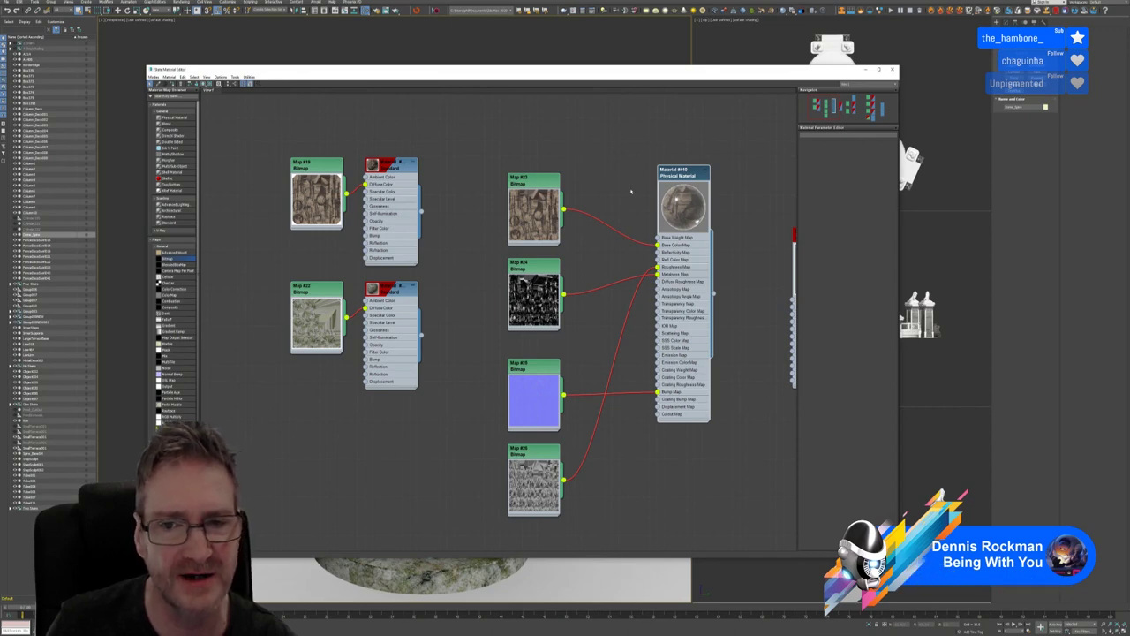
{"action": "mouse_move", "coordinate": [619, 76]}
{"action": "left_mouse_down"}
{"action": "mouse_move", "coordinate": [624, 410]}
{"action": "mouse_move", "coordinate": [619, 60]}
{"action": "left_mouse_up"}
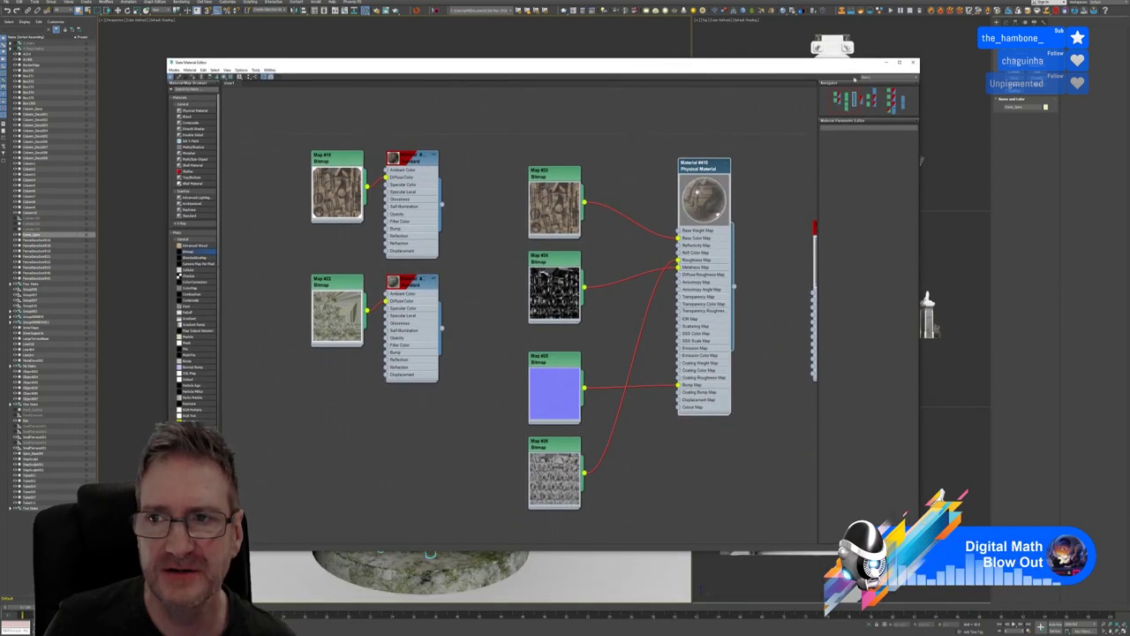
{"action": "left_click", "coordinate": [914, 65]}
{"action": "middle_click_drag", "start_coordinate": [455, 251], "coordinate": [426, 133], "text": "alt"}
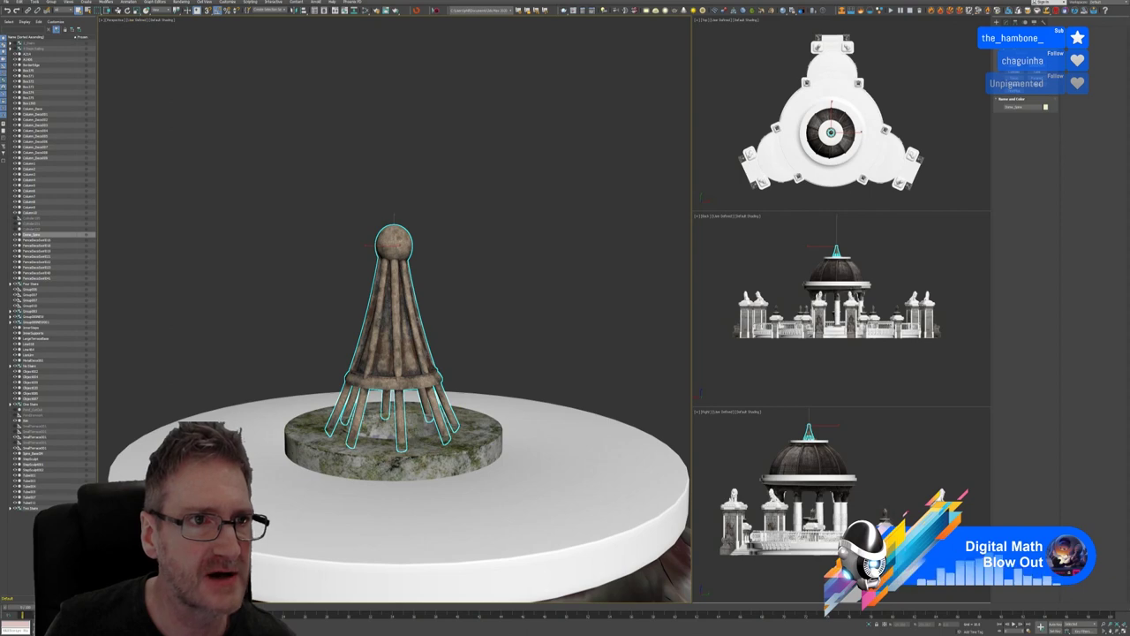
Clone the spire repeatedly to the right, working in isolation view, to create side-by-side copies
{"action": "key", "text": "w"}
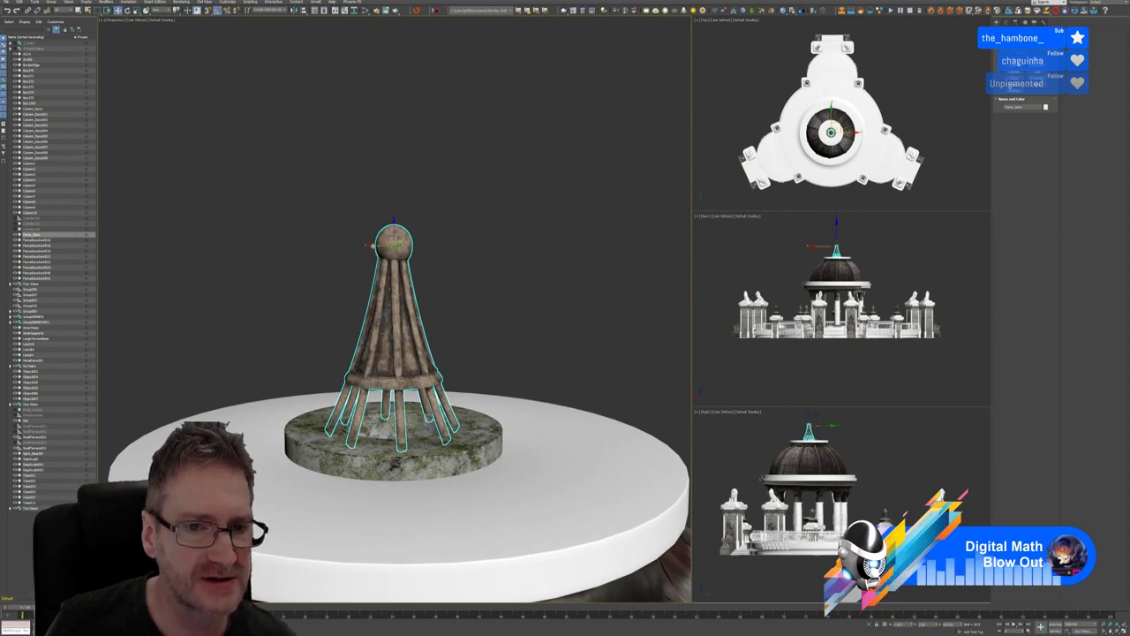
{"action": "left_click_drag", "start_coordinate": [375, 246], "coordinate": [584, 236], "text": "shift"}
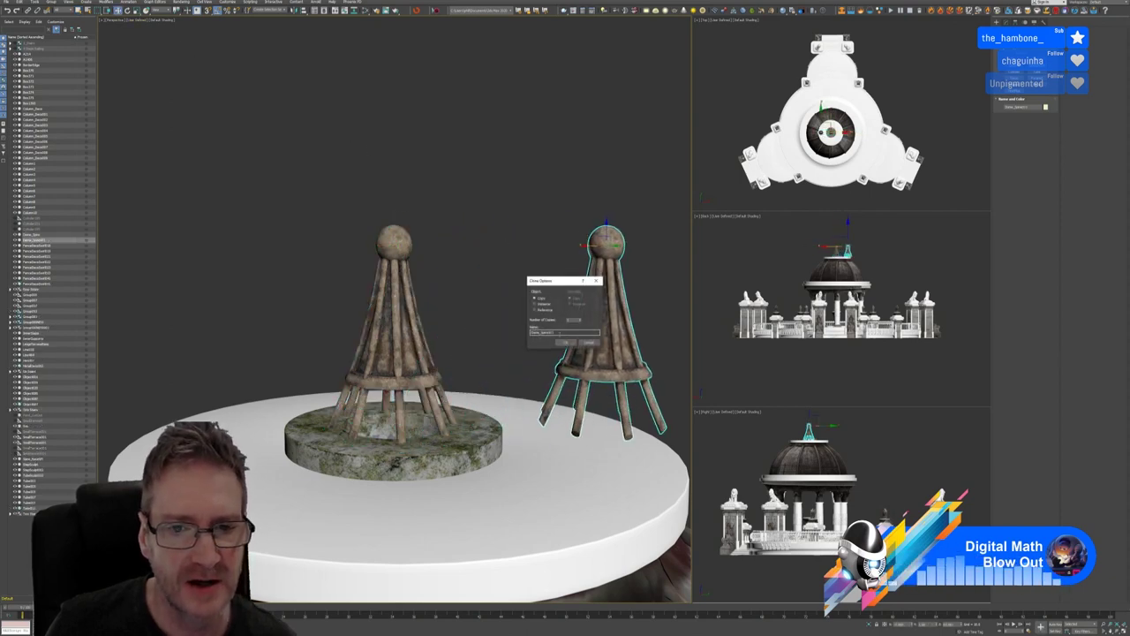
{"action": "left_click", "coordinate": [566, 344]}
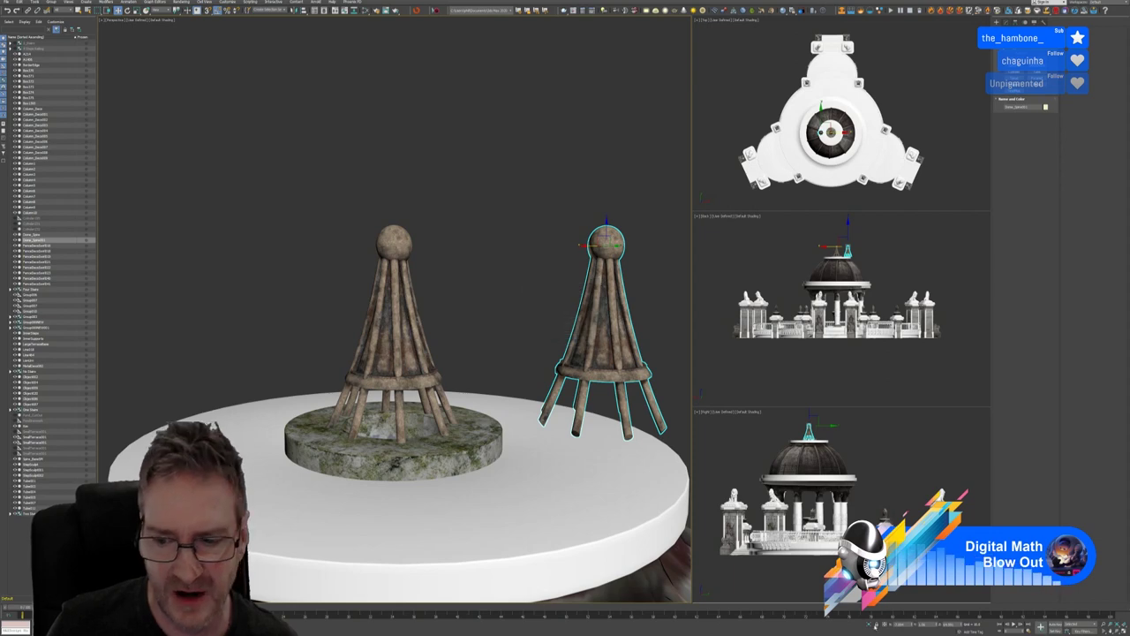
{"action": "key", "text": "alt+q"}
{"action": "scroll", "coordinate": [459, 277], "scroll_direction": "down", "scroll_amount": 5}
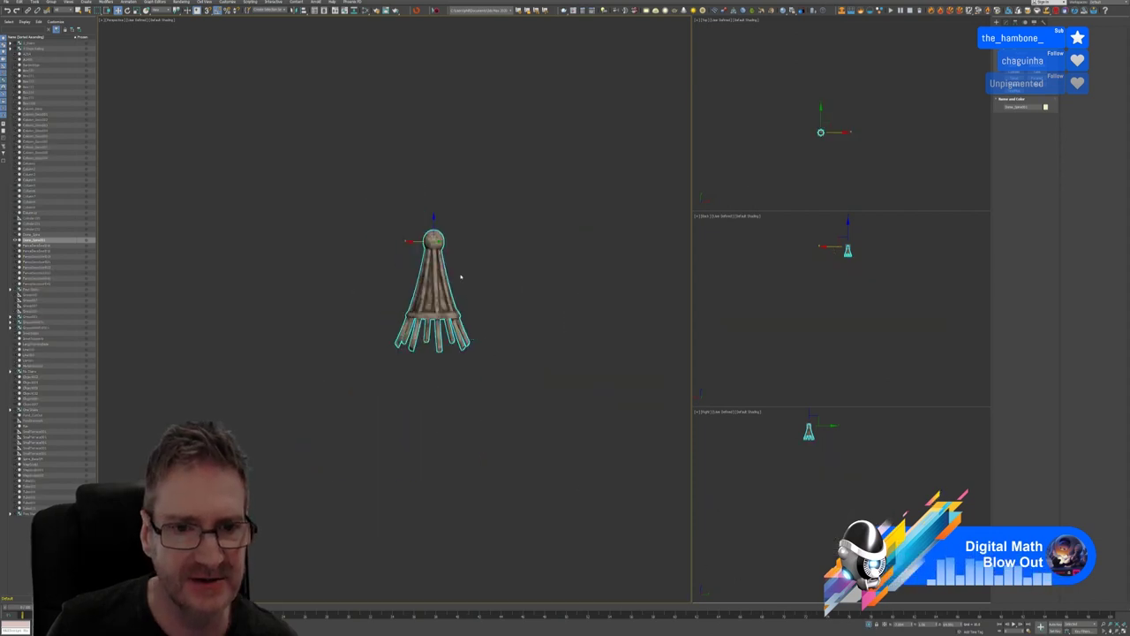
{"action": "middle_click_drag", "start_coordinate": [480, 247], "coordinate": [429, 257]}
{"action": "left_click_drag", "start_coordinate": [367, 248], "coordinate": [464, 248], "text": "shift"}
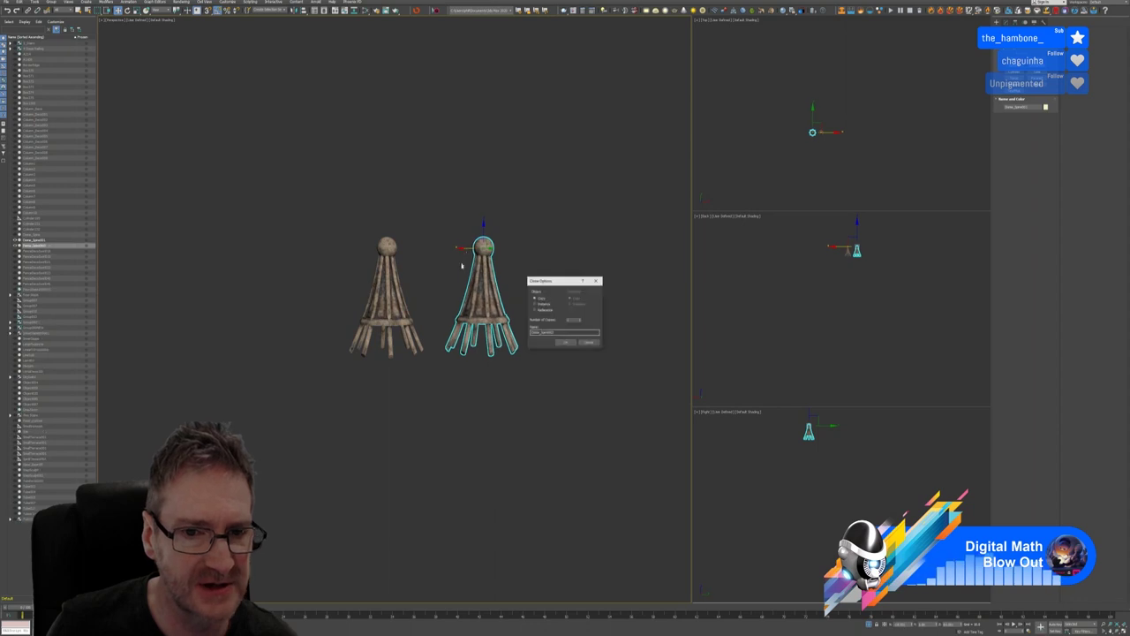
{"action": "left_click", "coordinate": [565, 341]}
{"action": "scroll", "coordinate": [428, 255], "scroll_direction": "up", "scroll_amount": 6}
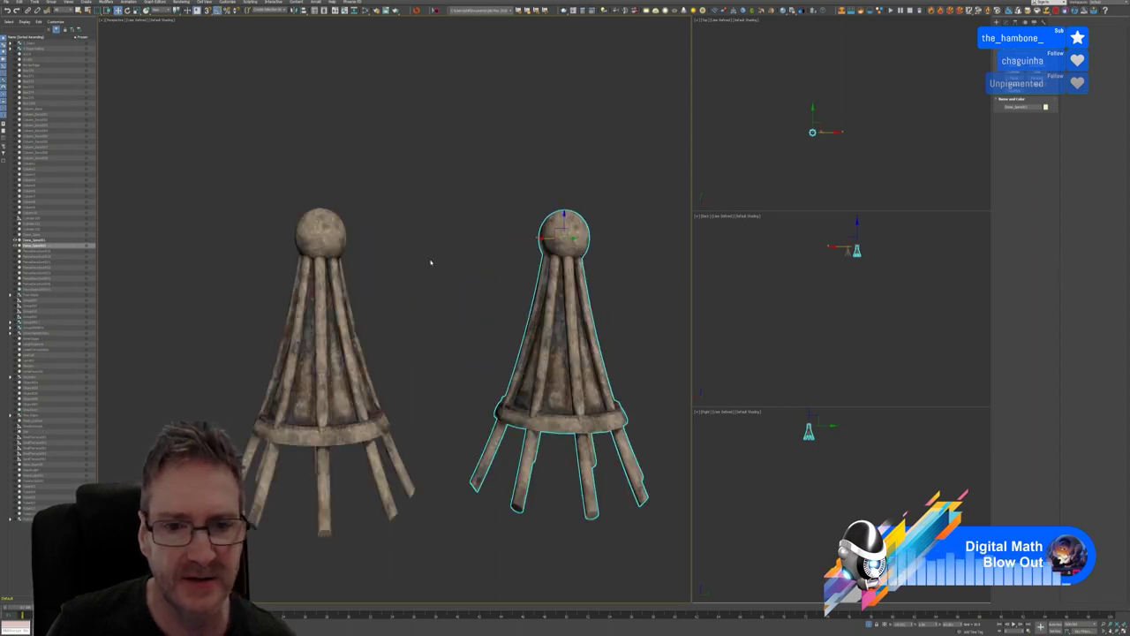
{"action": "middle_click_drag", "start_coordinate": [499, 257], "coordinate": [436, 246]}
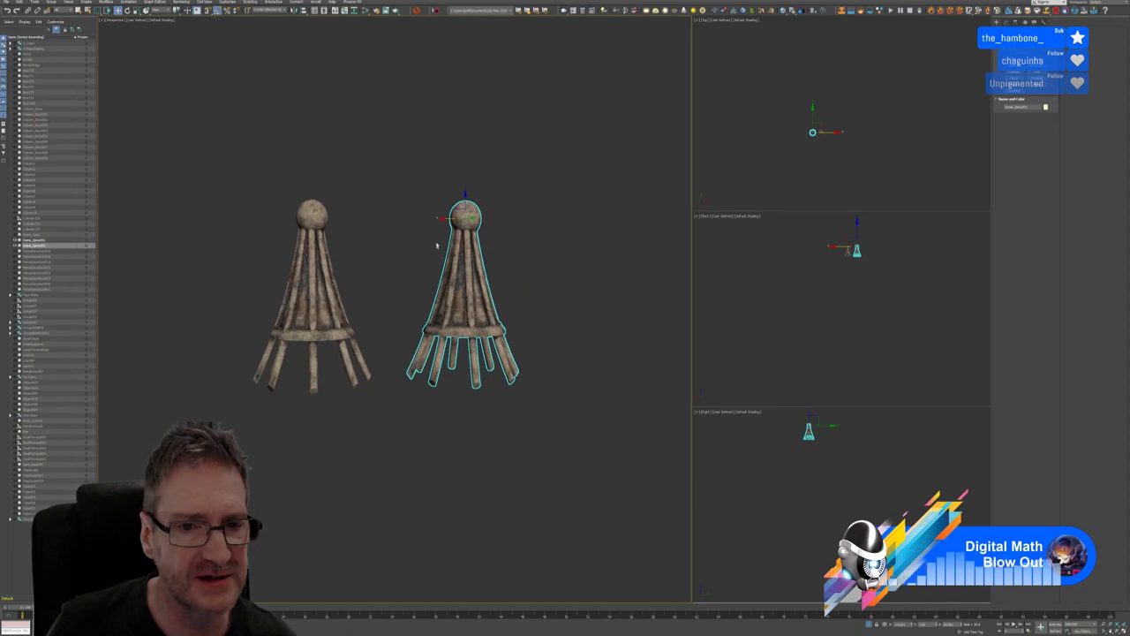
{"action": "left_click_drag", "start_coordinate": [450, 223], "coordinate": [586, 221], "text": "shift"}
{"action": "left_click", "coordinate": [566, 342]}
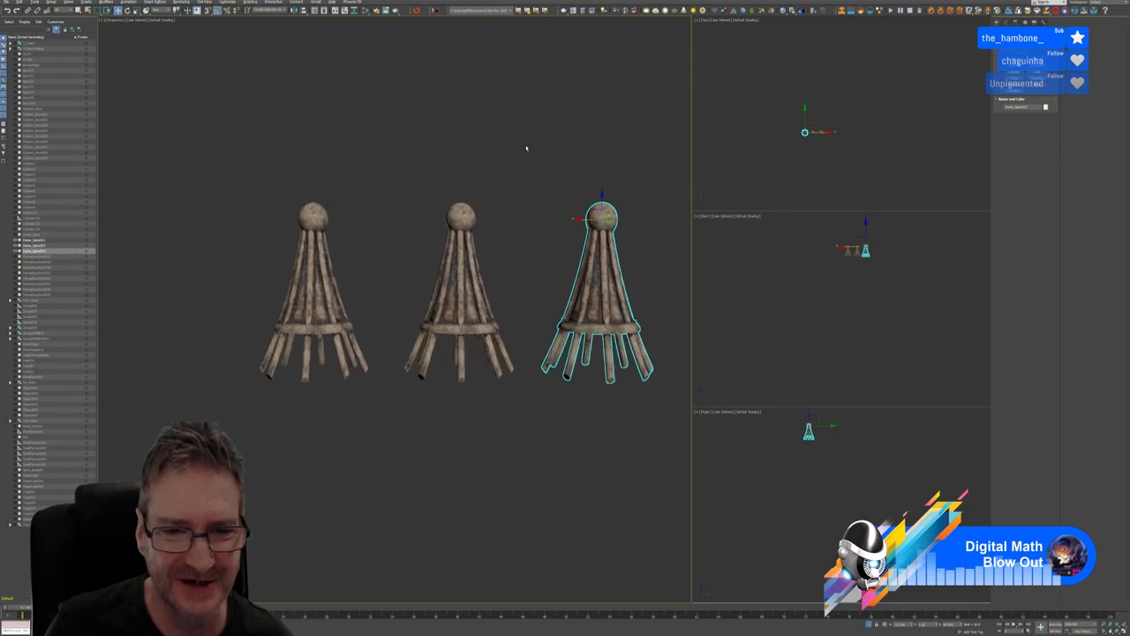
Reframe the three spires and select the middle dome spire
{"action": "middle_click_drag", "start_coordinate": [526, 148], "coordinate": [471, 139]}
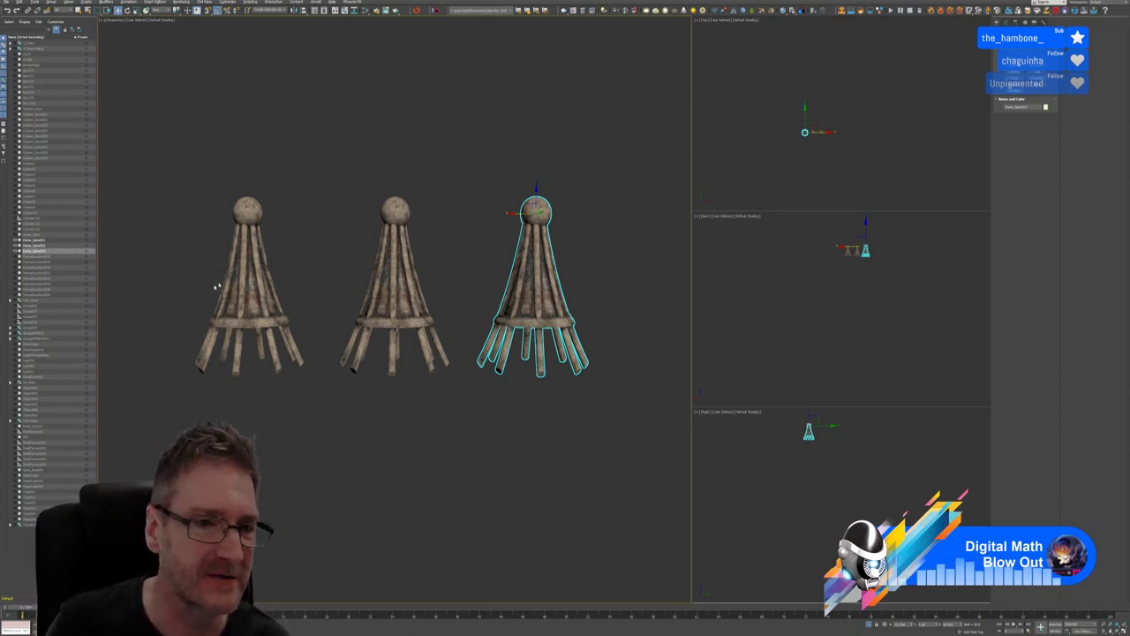
{"action": "left_click", "coordinate": [236, 283]}
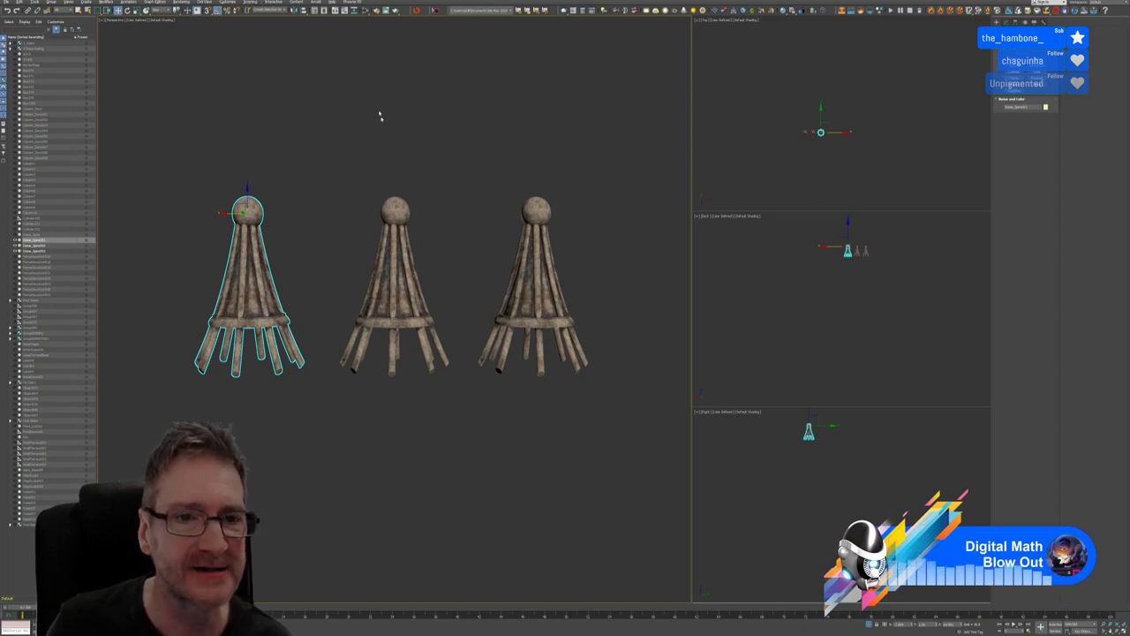
{"action": "left_click", "coordinate": [395, 208]}
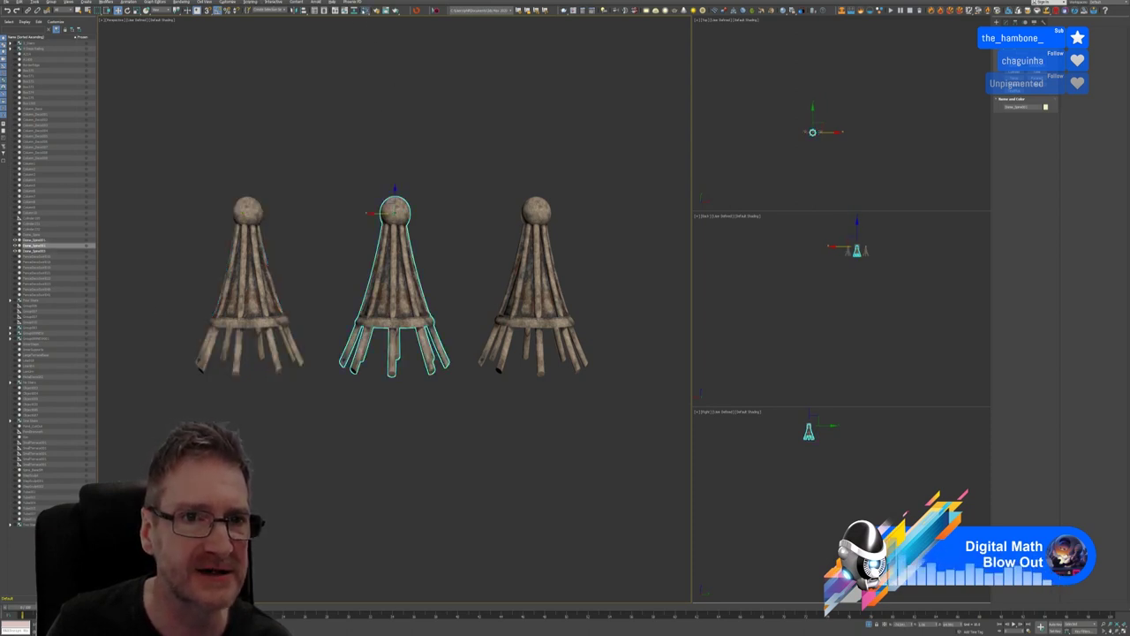
Turn on Show Shaded Material in Viewport for the Physical Material, then close the Slate editor
{"action": "key", "text": "m"}
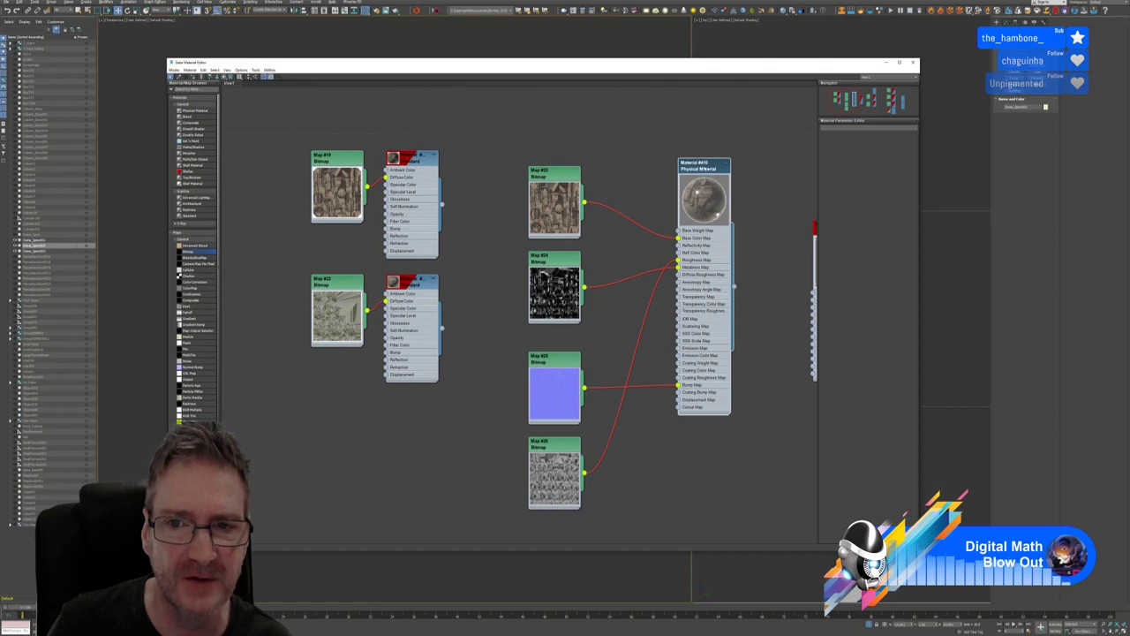
{"action": "double_click", "coordinate": [704, 166]}
{"action": "right_click", "coordinate": [706, 165]}
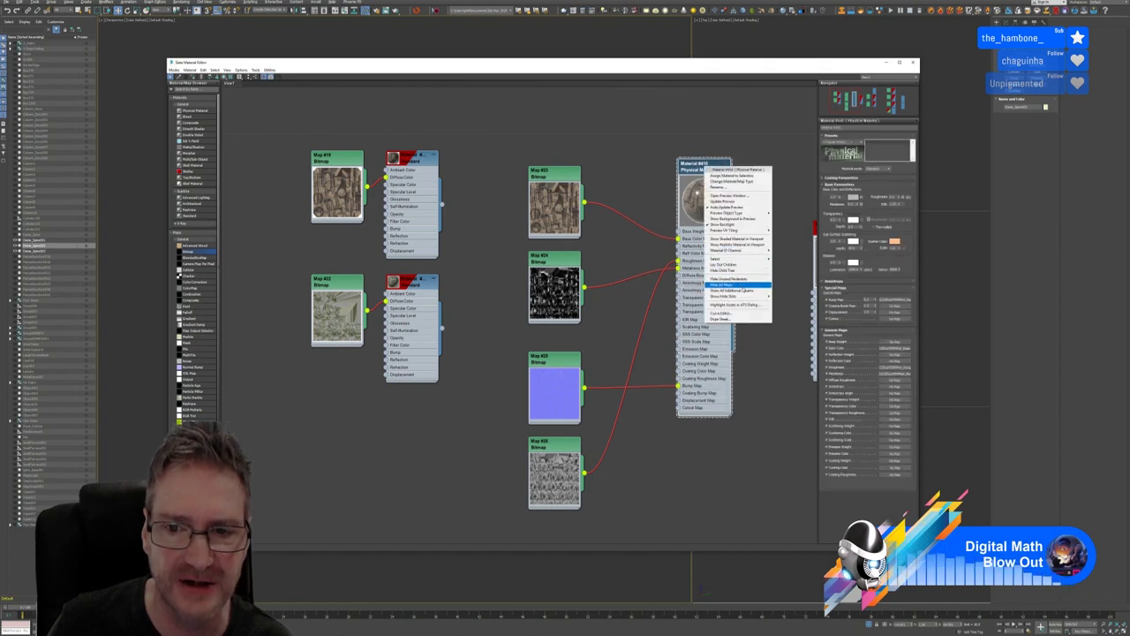
{"action": "left_click", "coordinate": [724, 238]}
{"action": "right_click", "coordinate": [703, 165]}
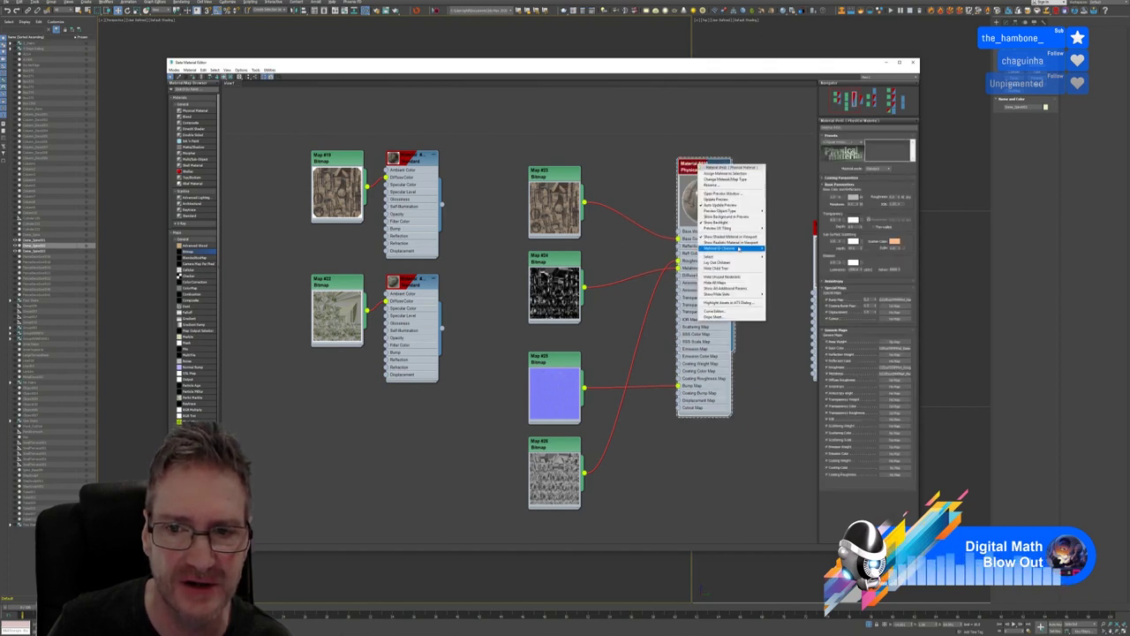
{"action": "left_click", "coordinate": [715, 168]}
{"action": "right_click", "coordinate": [715, 167]}
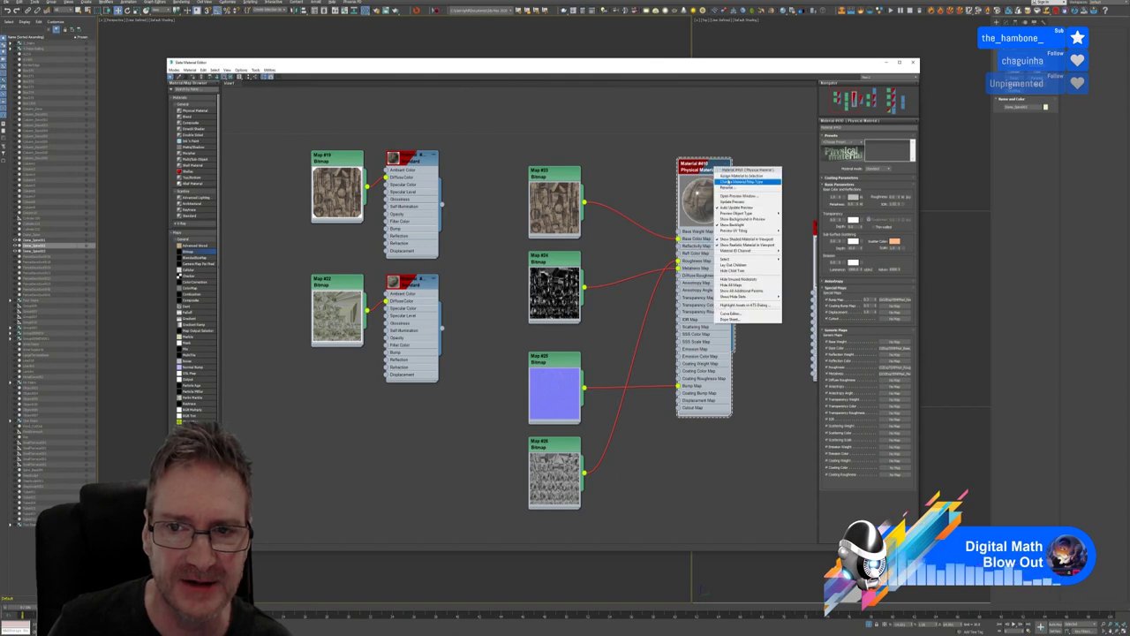
{"action": "left_click", "coordinate": [741, 175]}
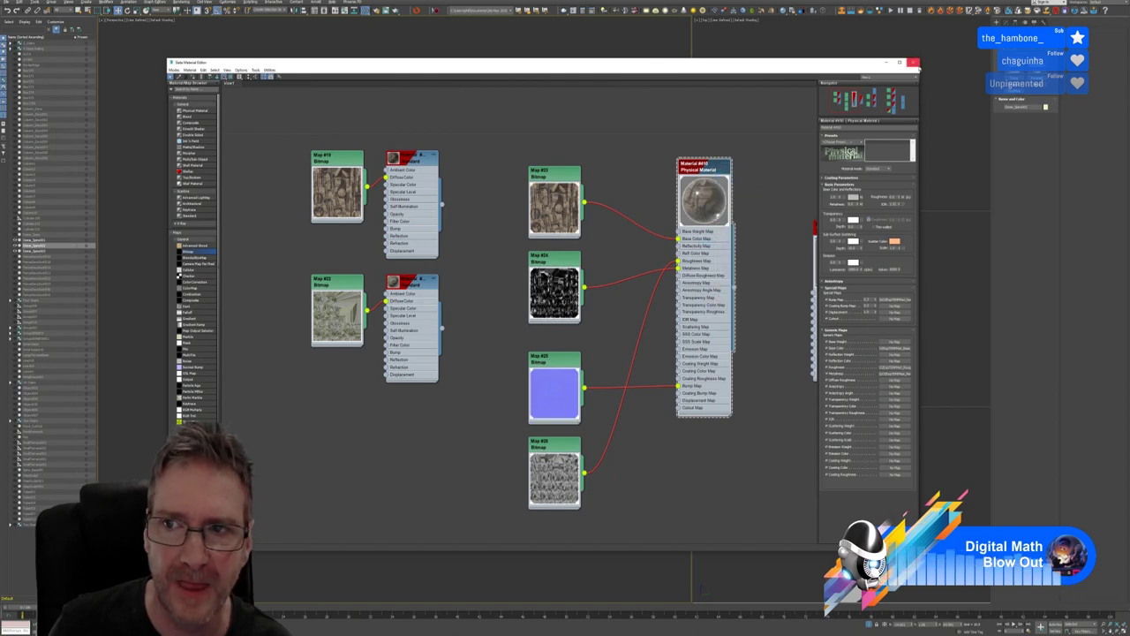
{"action": "left_click", "coordinate": [913, 63]}
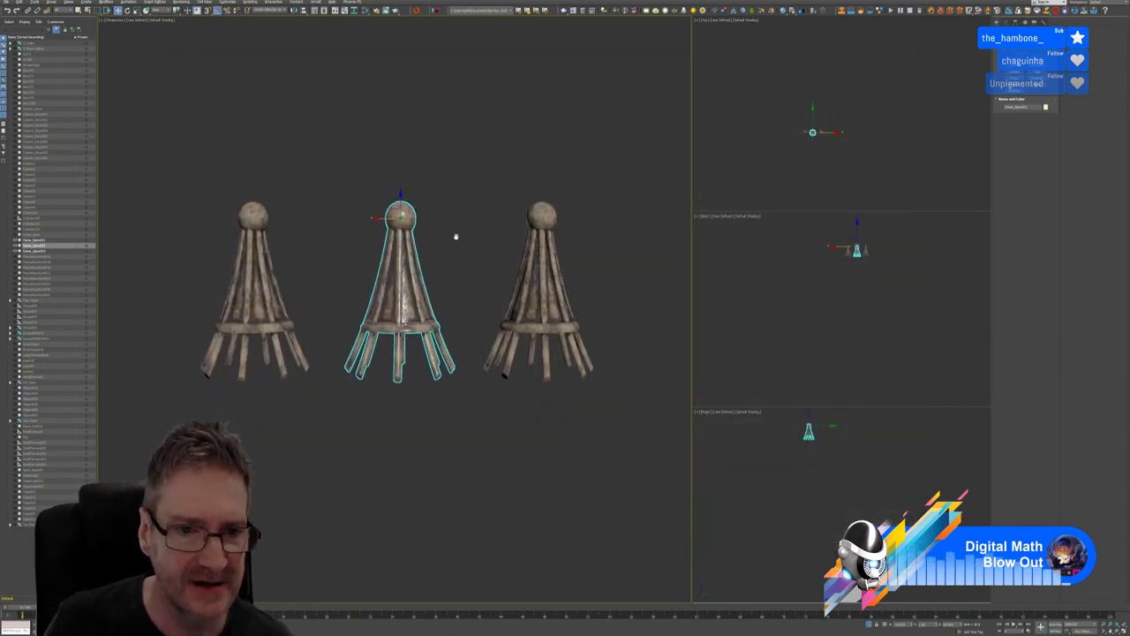
Zoom and orbit around the textured middle spire, then reopen the Slate Material Editor
{"action": "scroll", "coordinate": [446, 236], "scroll_direction": "up", "scroll_amount": 3}
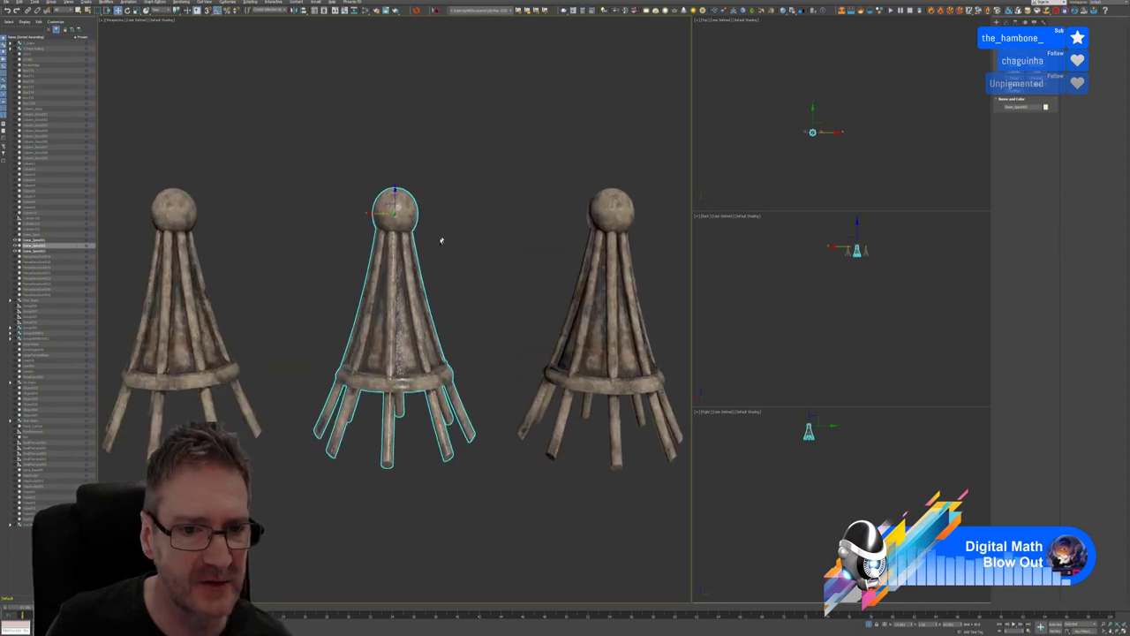
{"action": "mouse_move", "coordinate": [441, 240]}
{"action": "middle_mouse_down", "text": "alt"}
{"action": "mouse_move", "coordinate": [427, 246]}
{"action": "mouse_move", "coordinate": [494, 256]}
{"action": "mouse_move", "coordinate": [424, 239]}
{"action": "mouse_move", "coordinate": [522, 248]}
{"action": "mouse_move", "coordinate": [433, 241]}
{"action": "middle_mouse_up", "text": "alt"}
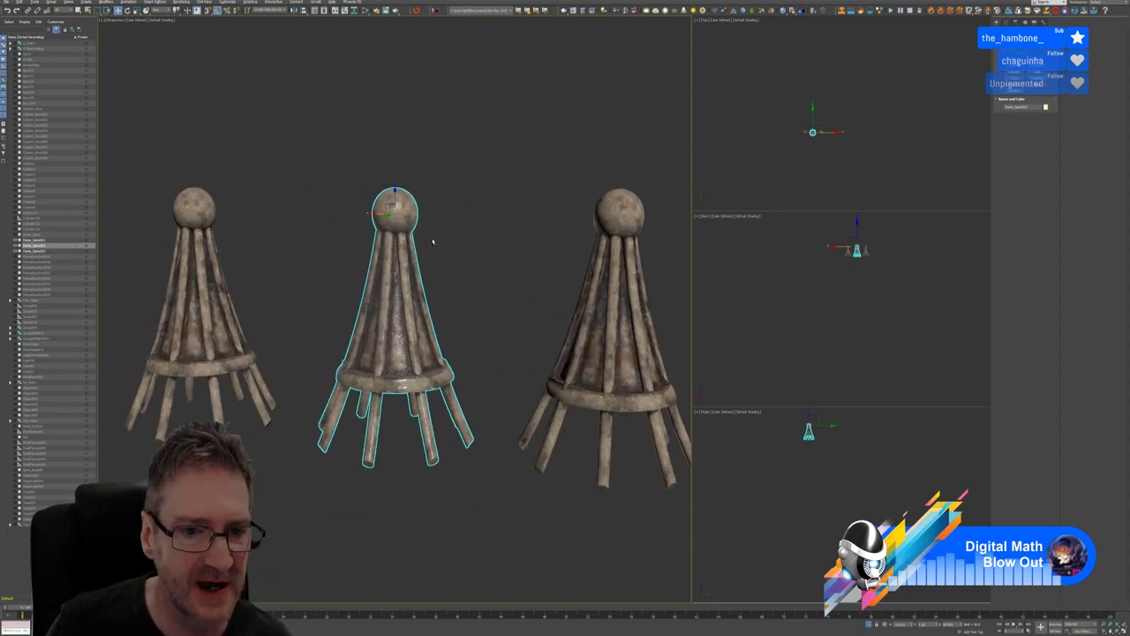
{"action": "left_click", "coordinate": [366, 11]}
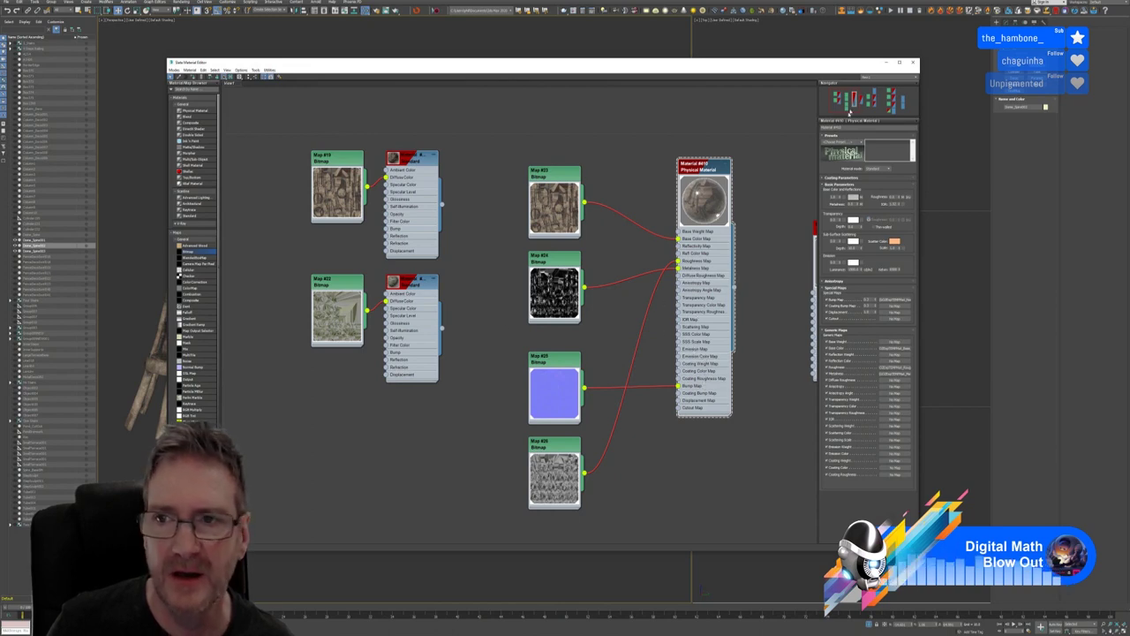
Close the Slate Material Editor, leaving the three textured spires in the viewports
{"action": "left_click", "coordinate": [913, 62]}
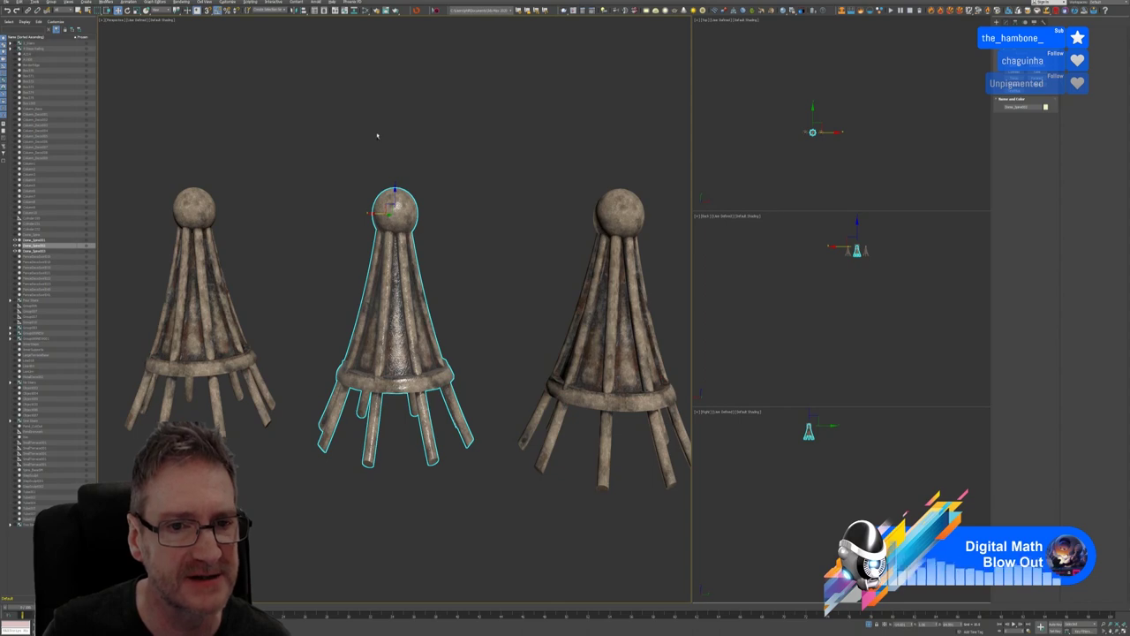
{"action": "mouse_move", "coordinate": [381, 133]}
{"action": "middle_mouse_down", "text": "alt"}
{"action": "mouse_move", "coordinate": [469, 139]}
{"action": "mouse_move", "coordinate": [486, 121]}
{"action": "mouse_move", "coordinate": [484, 140]}
{"action": "mouse_move", "coordinate": [397, 156]}
{"action": "mouse_move", "coordinate": [378, 129]}
{"action": "mouse_move", "coordinate": [371, 144]}
{"action": "mouse_move", "coordinate": [395, 142]}
{"action": "mouse_move", "coordinate": [386, 136]}
{"action": "middle_mouse_up", "text": "alt"}
{"action": "middle_click_drag", "start_coordinate": [384, 137], "coordinate": [392, 141], "text": "alt"}
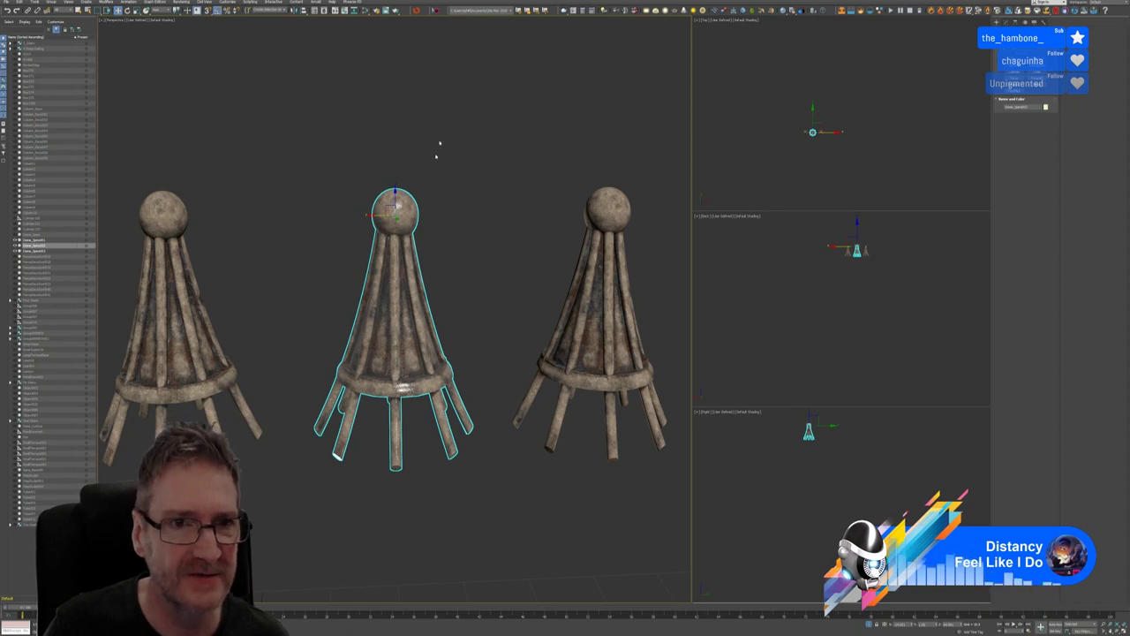
{"action": "mouse_move", "coordinate": [454, 268]}
{"action": "middle_mouse_down", "text": "alt"}
{"action": "mouse_move", "coordinate": [439, 253]}
{"action": "mouse_move", "coordinate": [469, 250]}
{"action": "mouse_move", "coordinate": [464, 262]}
{"action": "mouse_move", "coordinate": [433, 262]}
{"action": "mouse_move", "coordinate": [544, 253]}
{"action": "mouse_move", "coordinate": [452, 253]}
{"action": "middle_mouse_up", "text": "alt"}
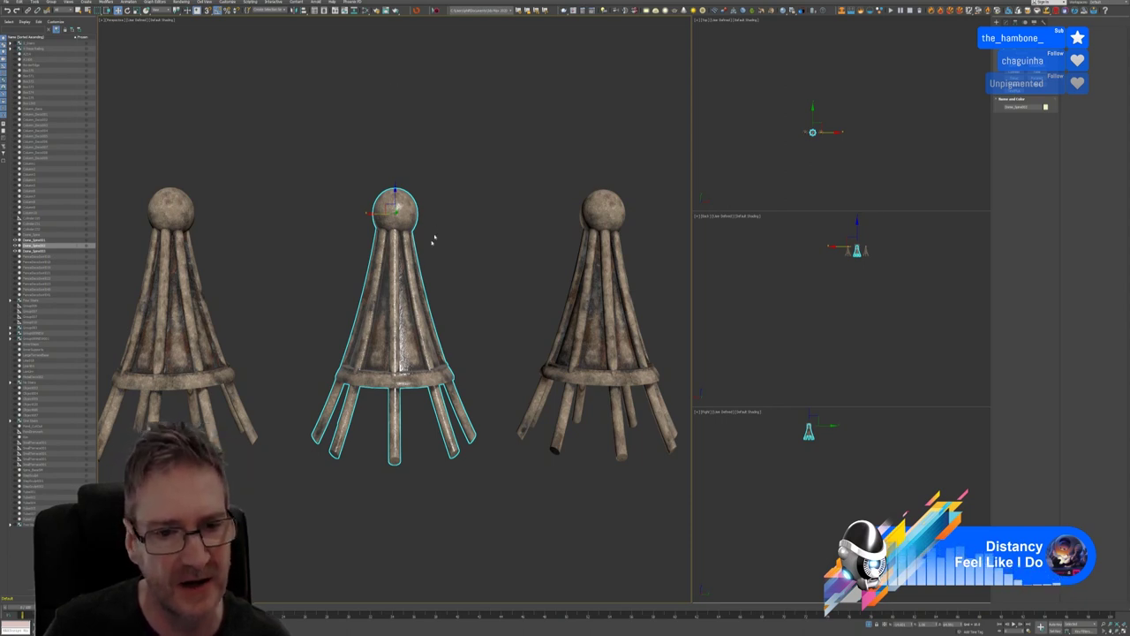
Reopen the Slate Material Editor showing the Physical Material with its four bitmaps
{"action": "left_click", "coordinate": [366, 11]}
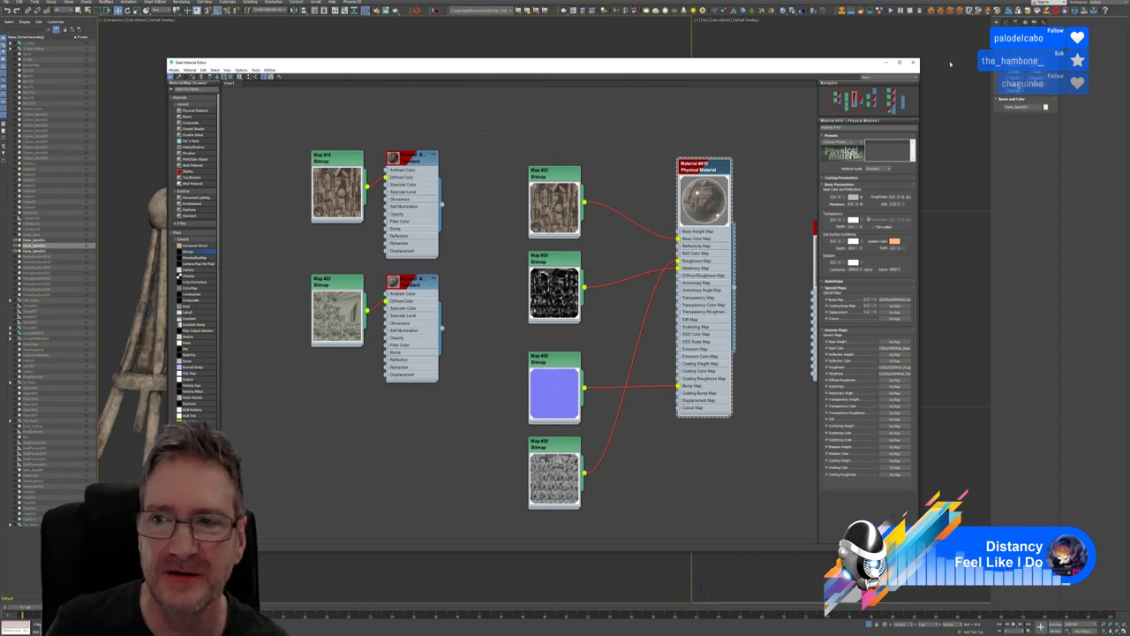
Close and reopen the Slate Material Editor to show the stone, mask, normal and grey bitmap nodes
{"action": "left_click", "coordinate": [912, 62]}
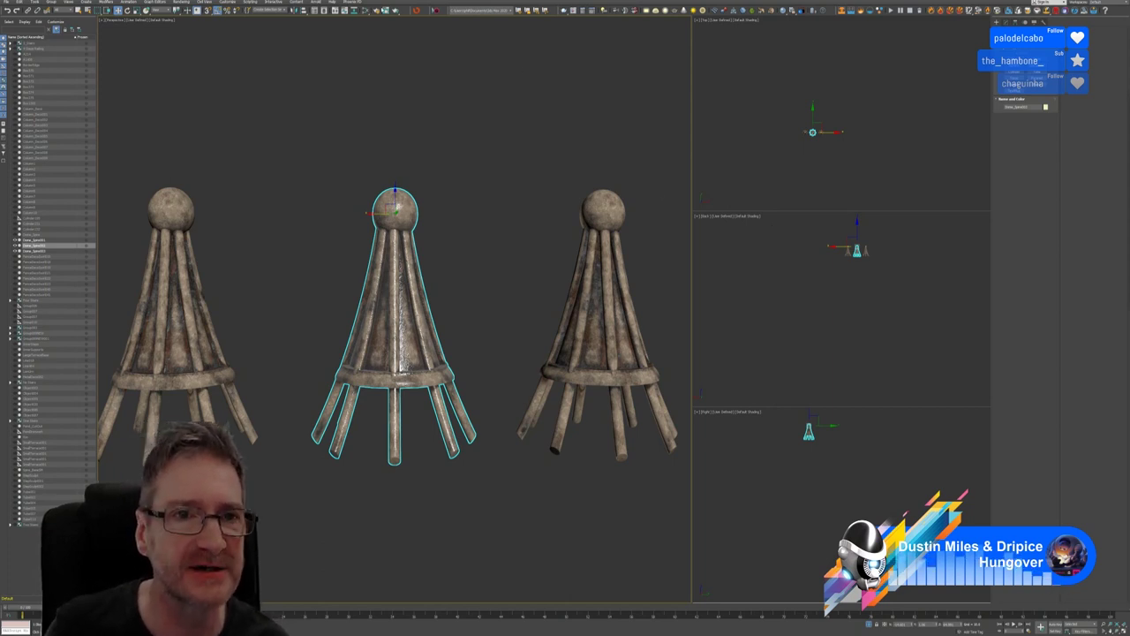
{"action": "left_click", "coordinate": [366, 11]}
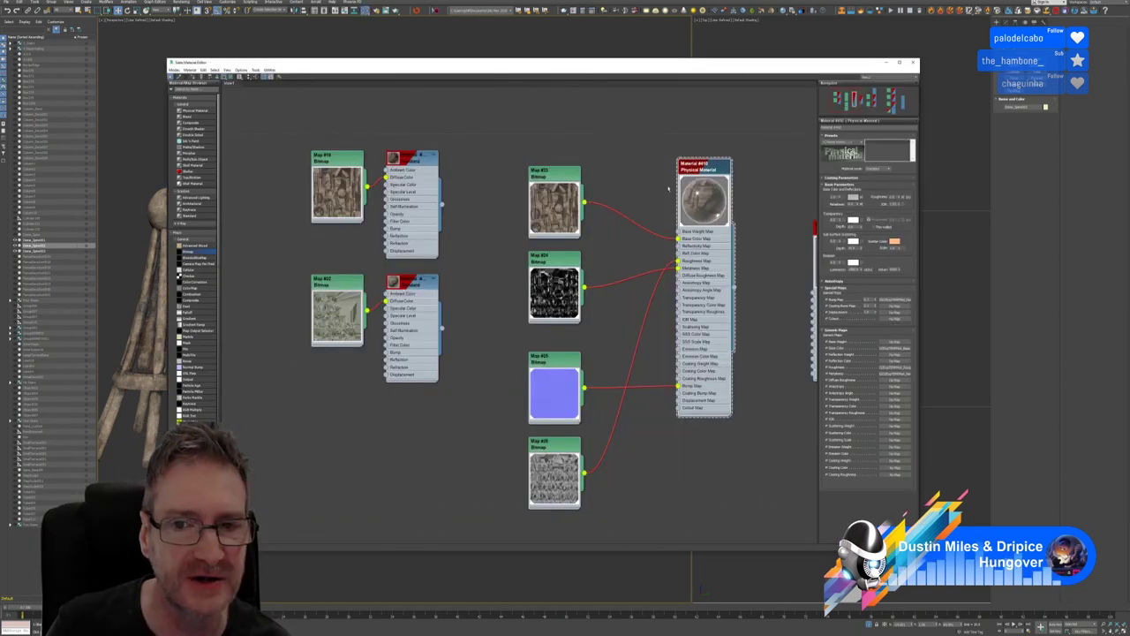
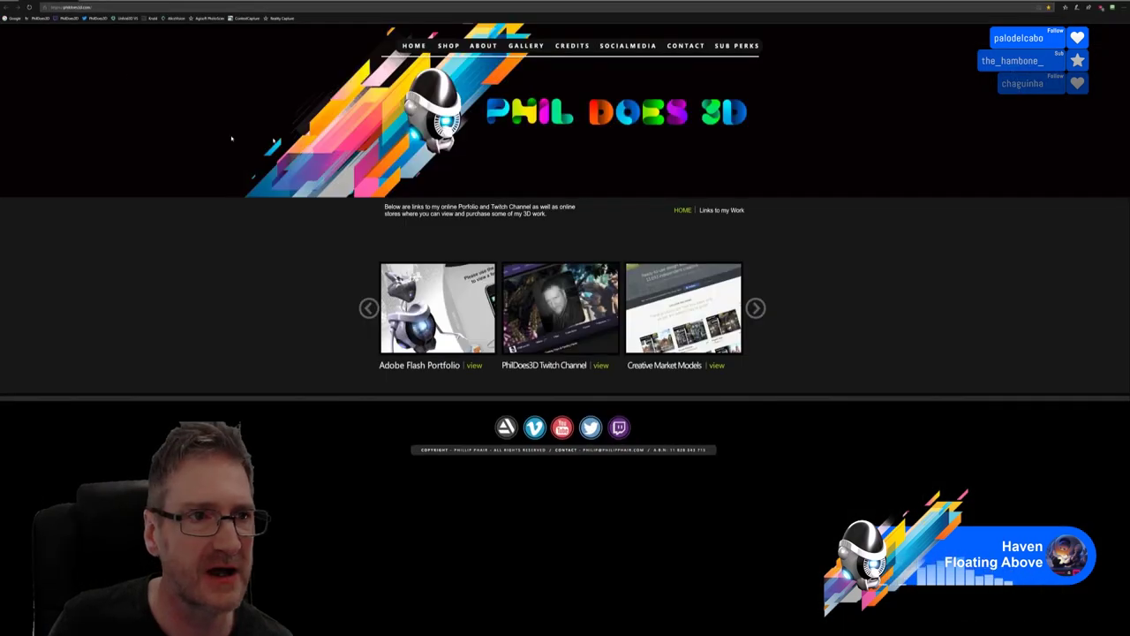
Replace the current page with the hooded character bust render by pasting its shared Discord image link
{"action": "left_click", "coordinate": [70, 7]}
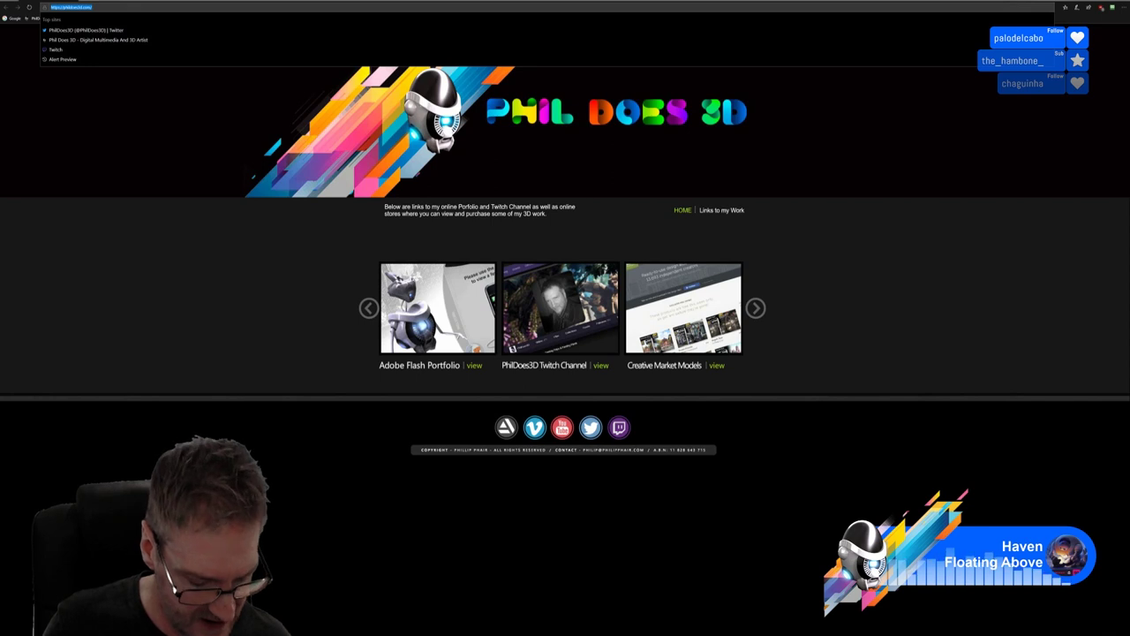
{"action": "key", "text": "ctrl+v"}
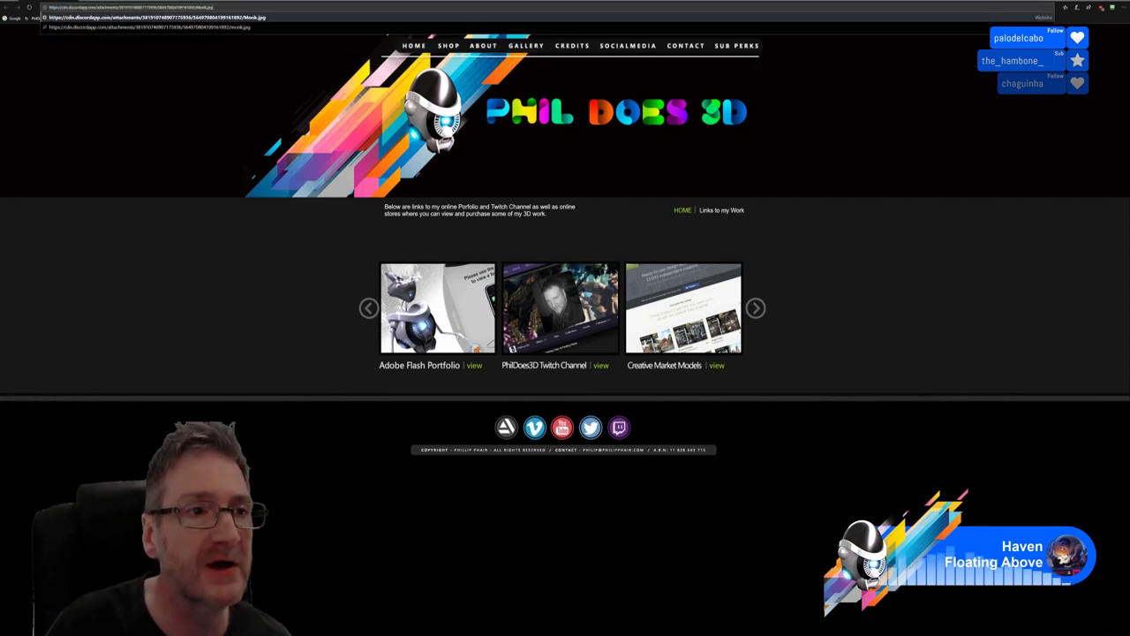
{"action": "key", "text": "Return"}
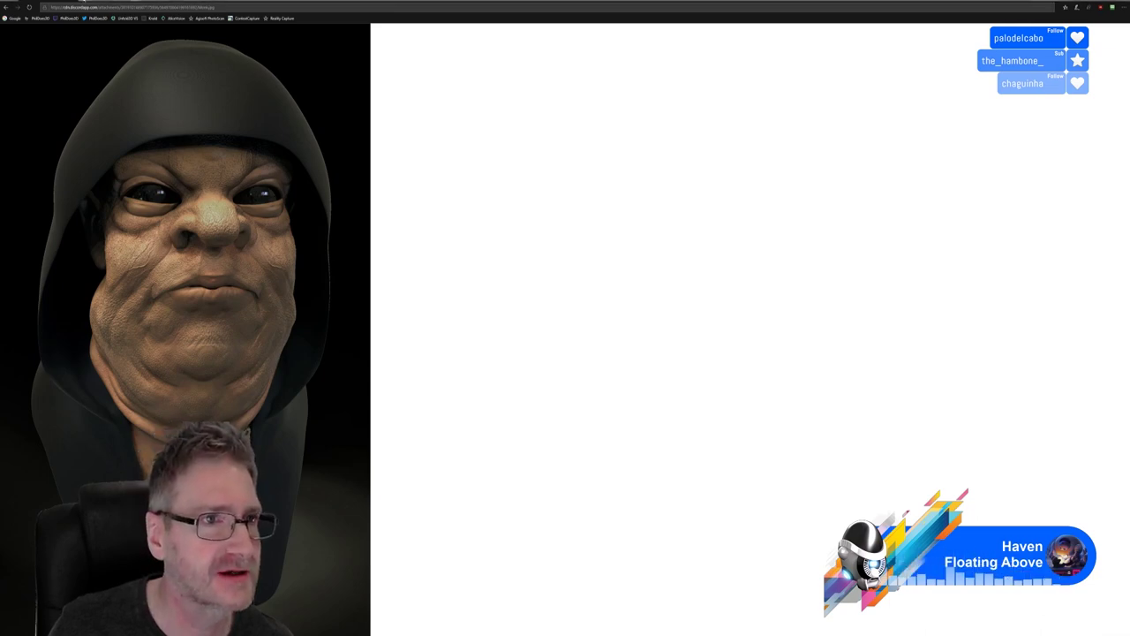
Load the gladiator render link in a new tab, then return to the hooded bust image tab
{"action": "key", "text": "ctrl+t"}
{"action": "key", "text": "Return"}
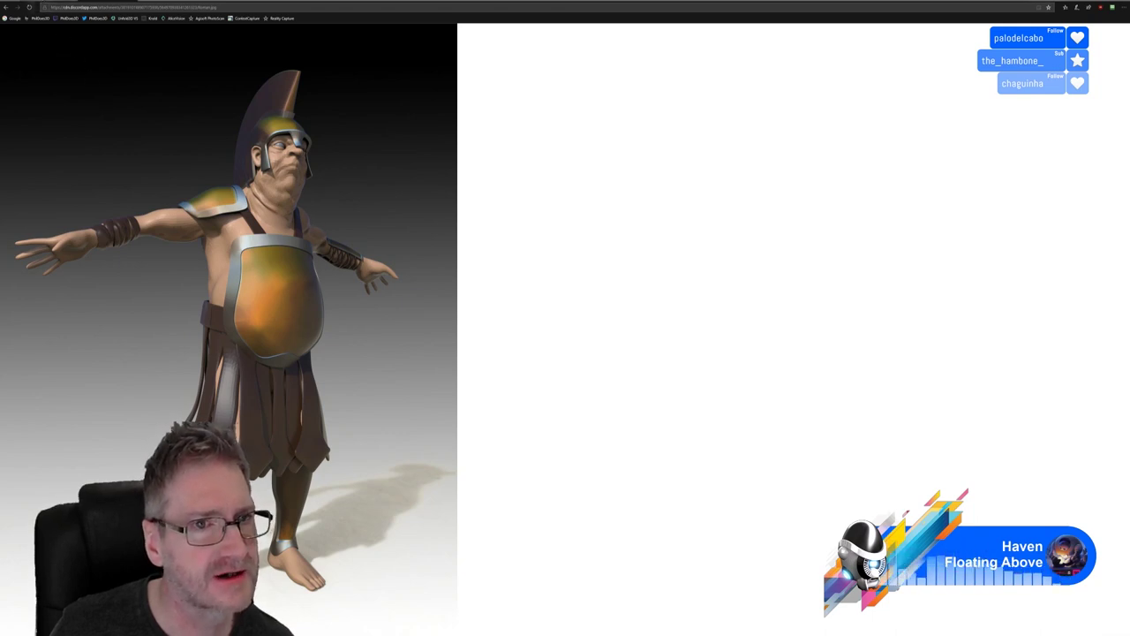
{"action": "key", "text": "ctrl+Tab"}
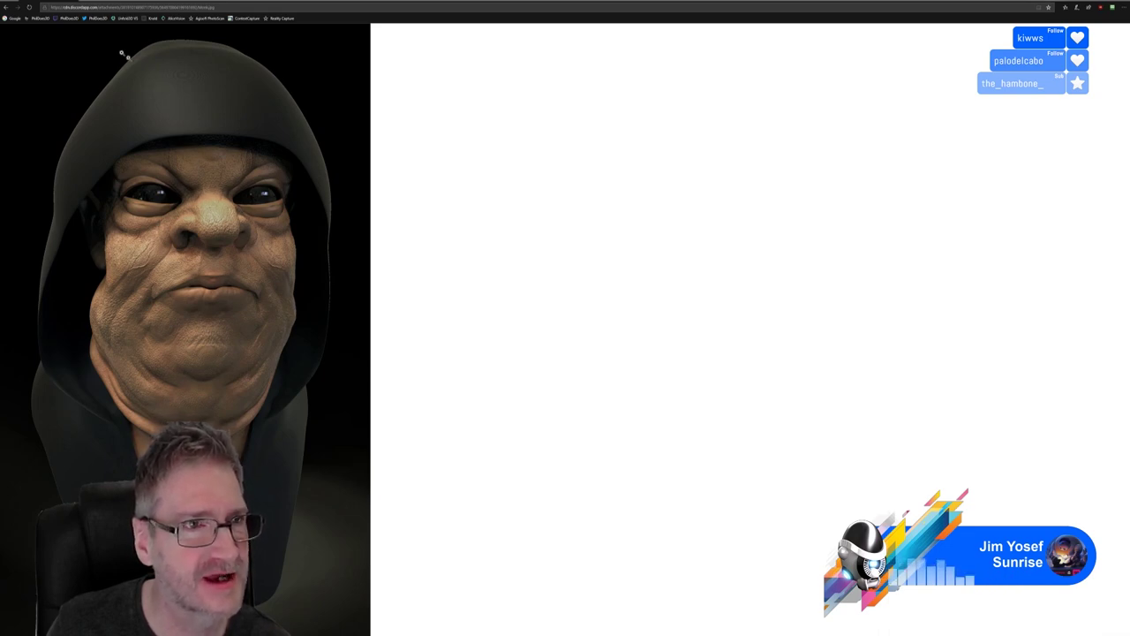
{"action": "left_click", "coordinate": [121, 2]}
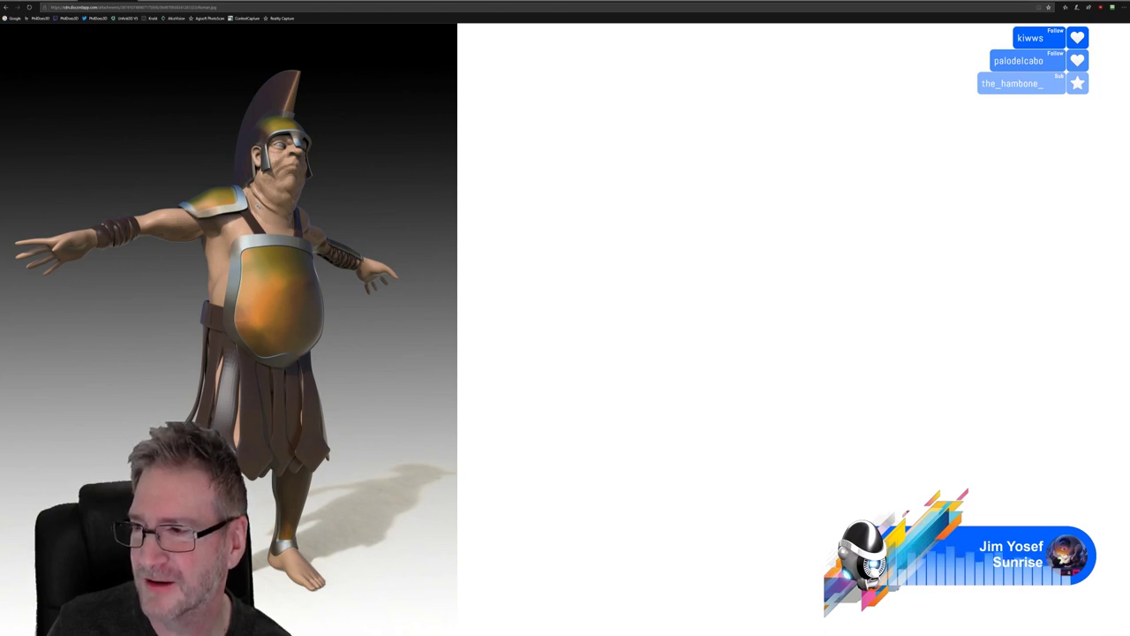
{"action": "left_click", "coordinate": [35, 4]}
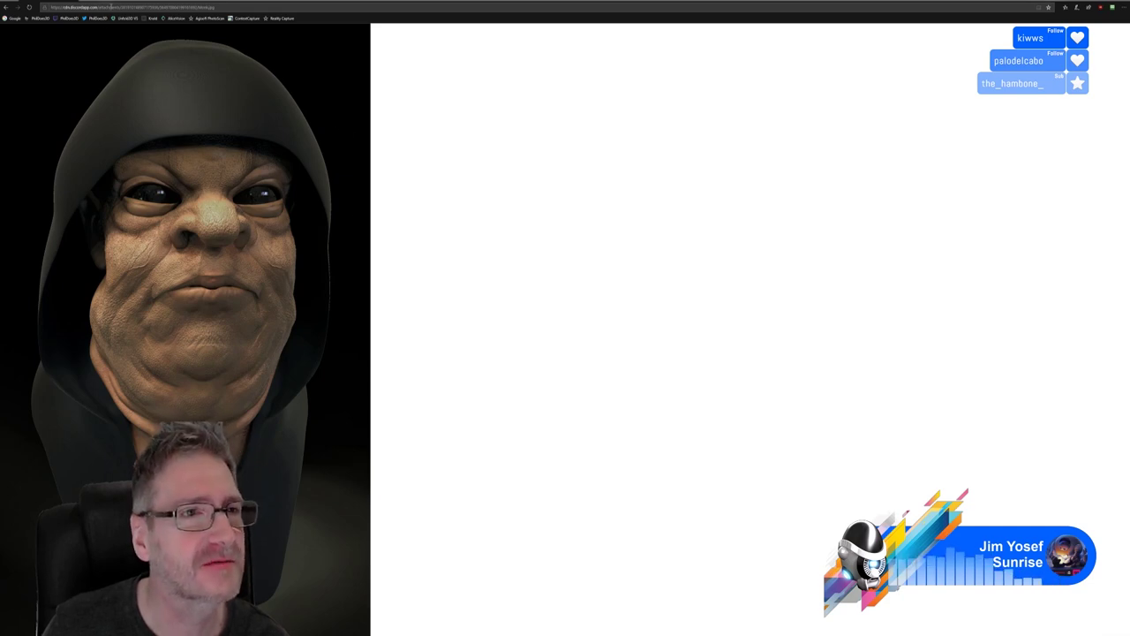
Cycle through the open render tabs, ending on the full-body armoured gladiator render
{"action": "left_click", "coordinate": [104, 3]}
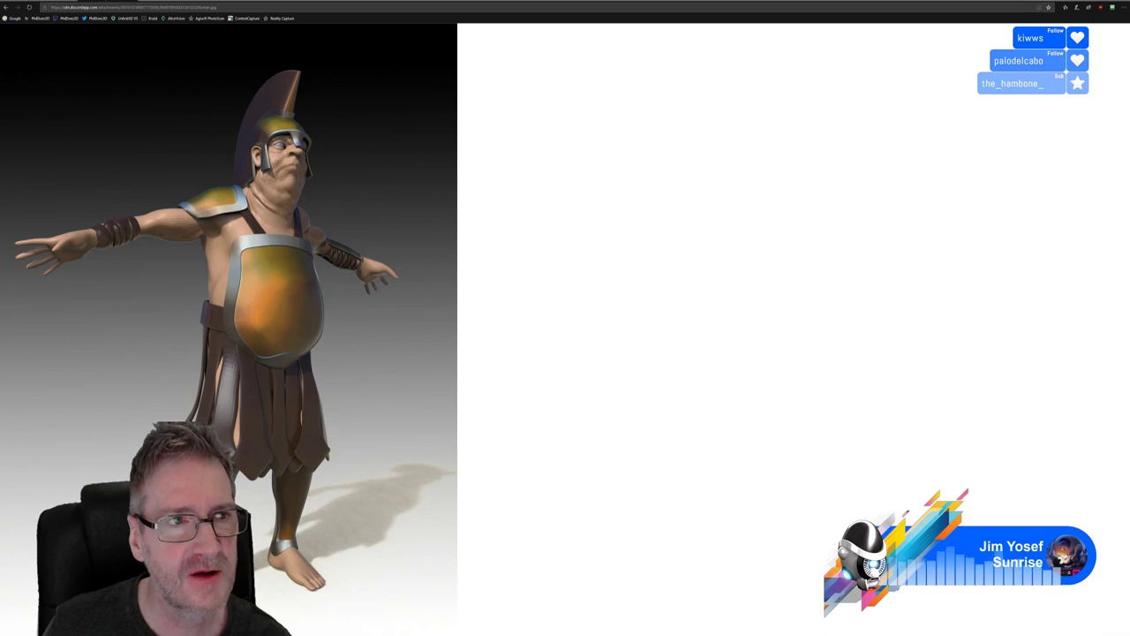
{"action": "key", "text": "ctrl+Tab"}
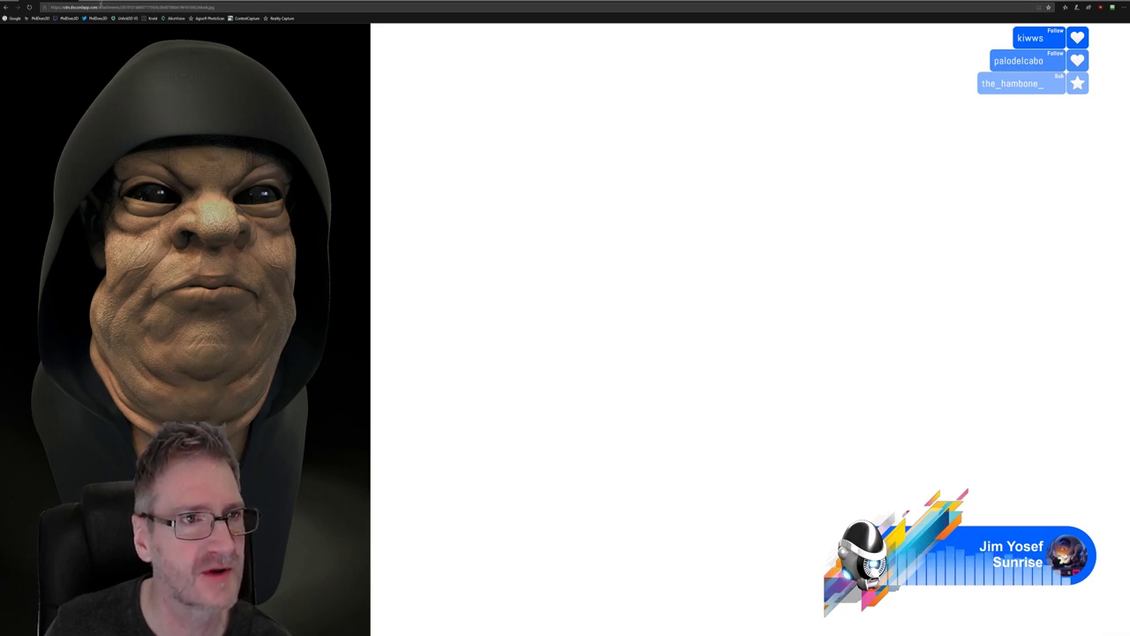
{"action": "key", "text": "ctrl+Tab"}
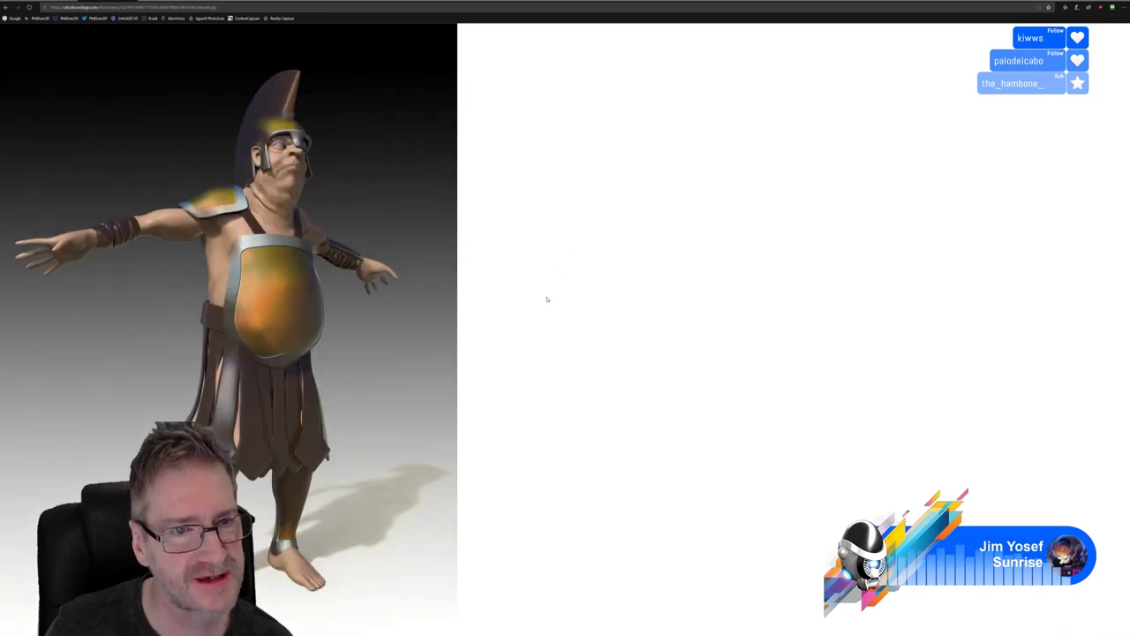
{"action": "key", "text": "ctrl+Tab"}
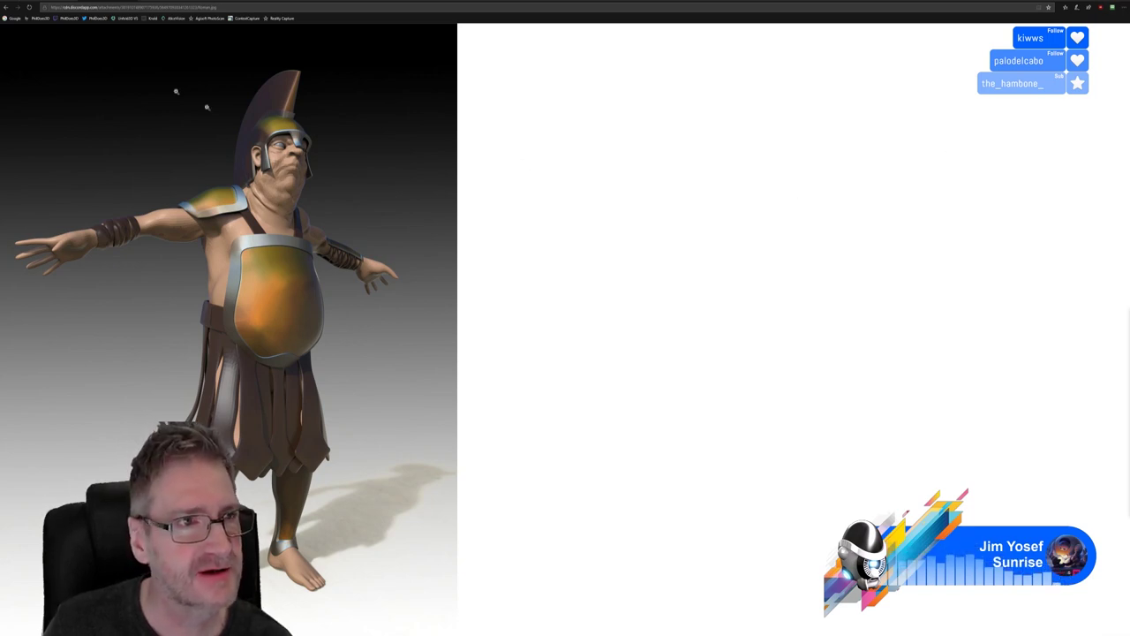
Look at the bust and gladiator renders once more, then switch back to 3ds Max's material editor
{"action": "left_click", "coordinate": [46, 1]}
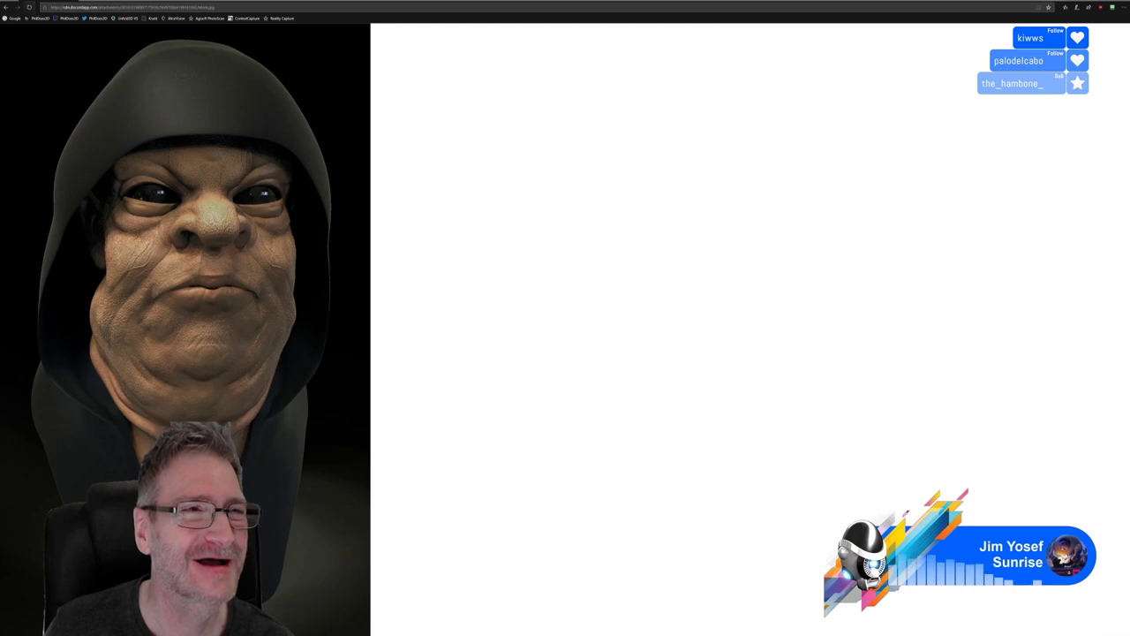
{"action": "key", "text": "Return"}
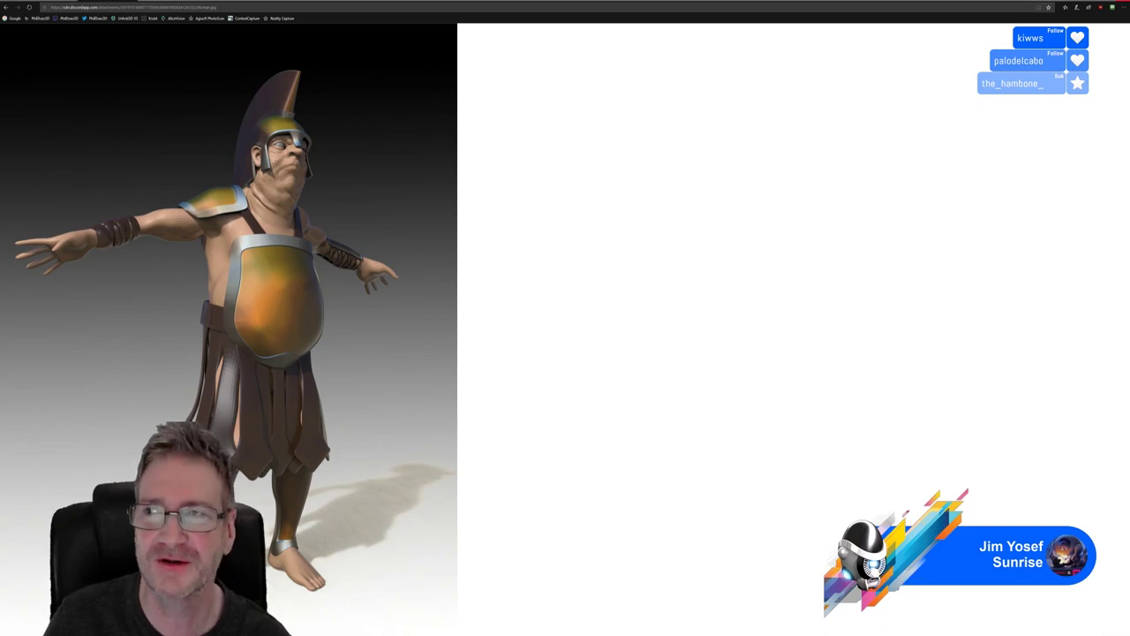
{"action": "key", "text": "alt+Tab"}
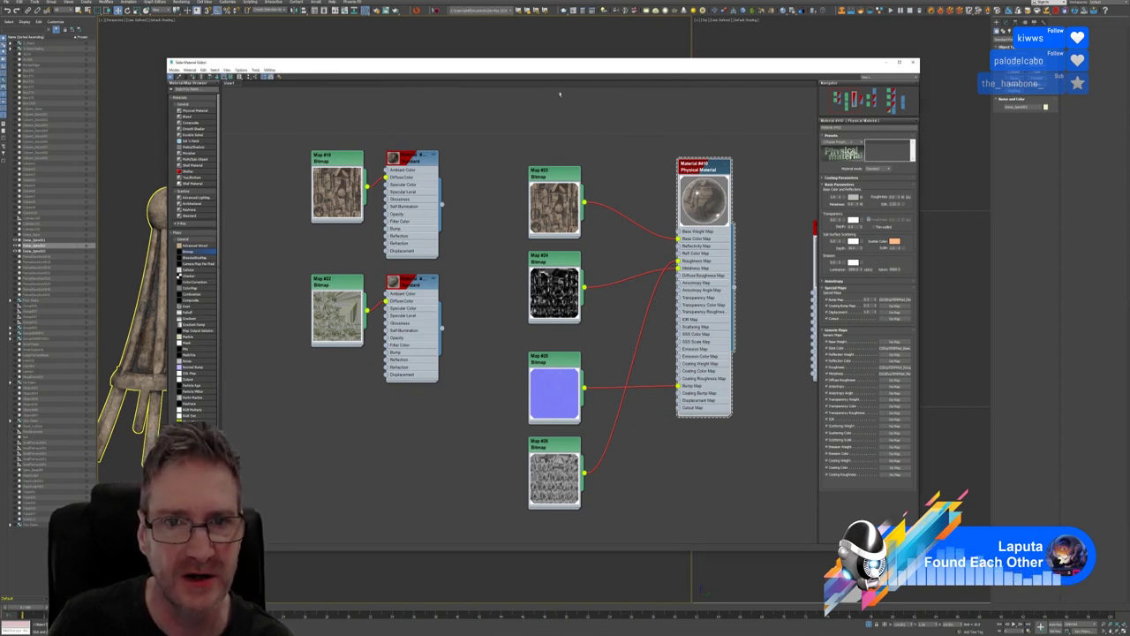
Pan the Slate node view to free some space and drag in a new Standard material node
{"action": "left_click_drag", "start_coordinate": [544, 58], "coordinate": [516, 434]}
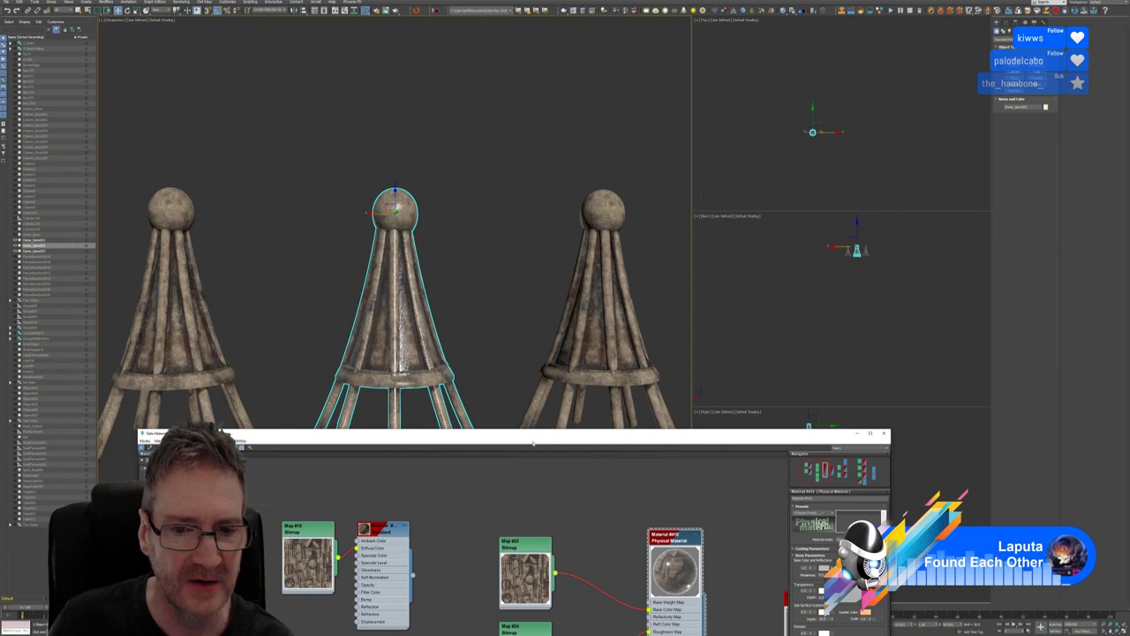
{"action": "left_click_drag", "start_coordinate": [535, 438], "coordinate": [529, 73]}
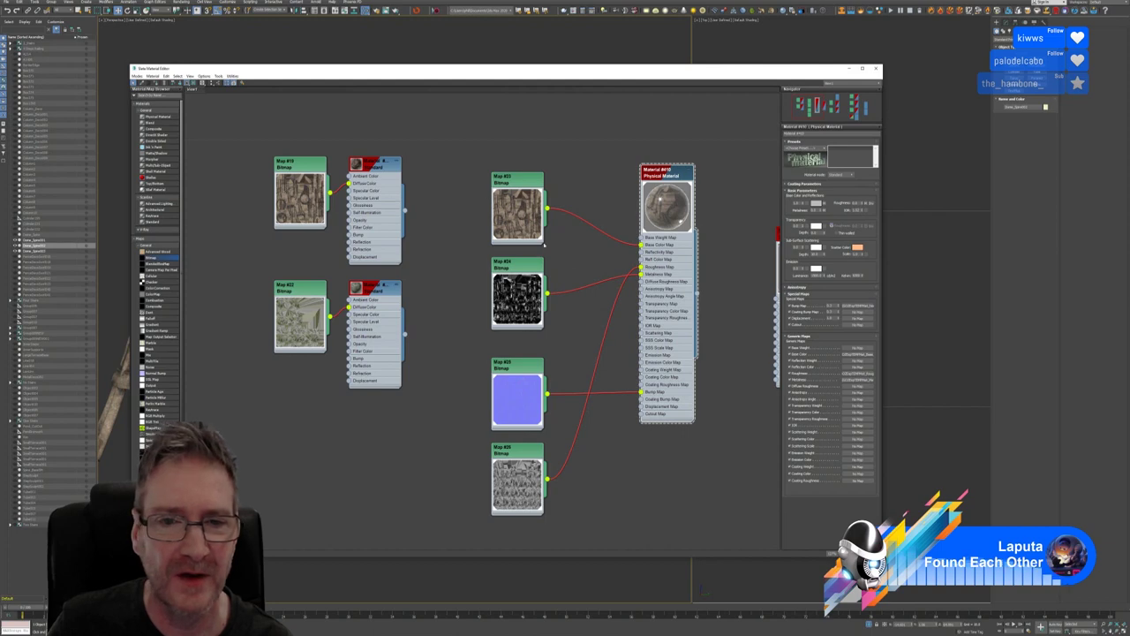
{"action": "scroll", "coordinate": [571, 183], "scroll_direction": "down", "scroll_amount": 3}
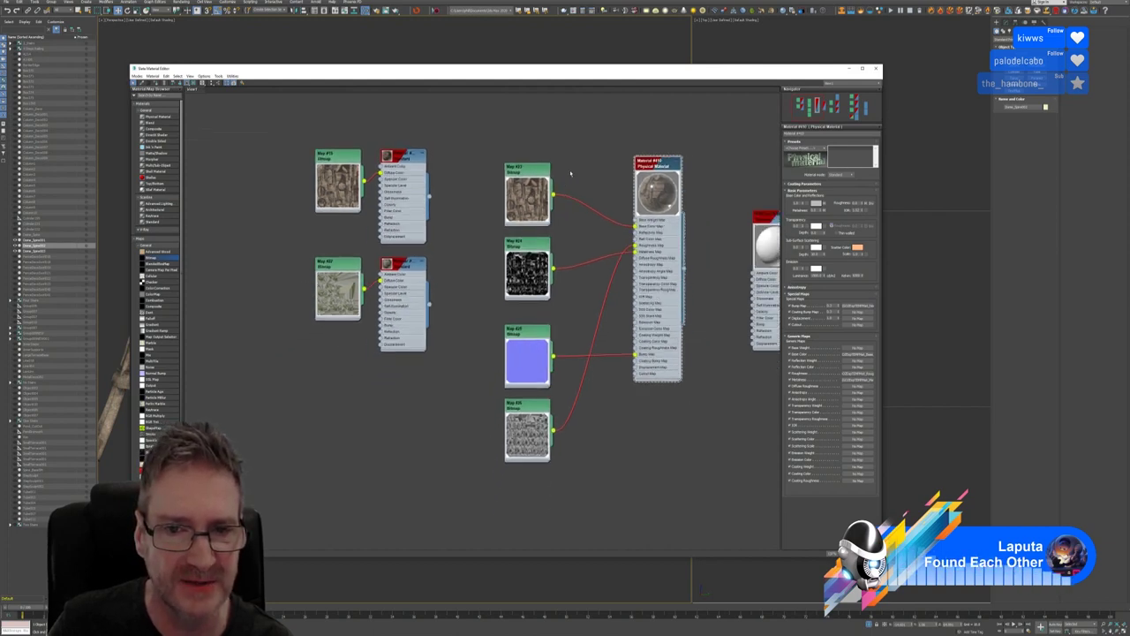
{"action": "middle_click_drag", "start_coordinate": [563, 159], "coordinate": [618, 110]}
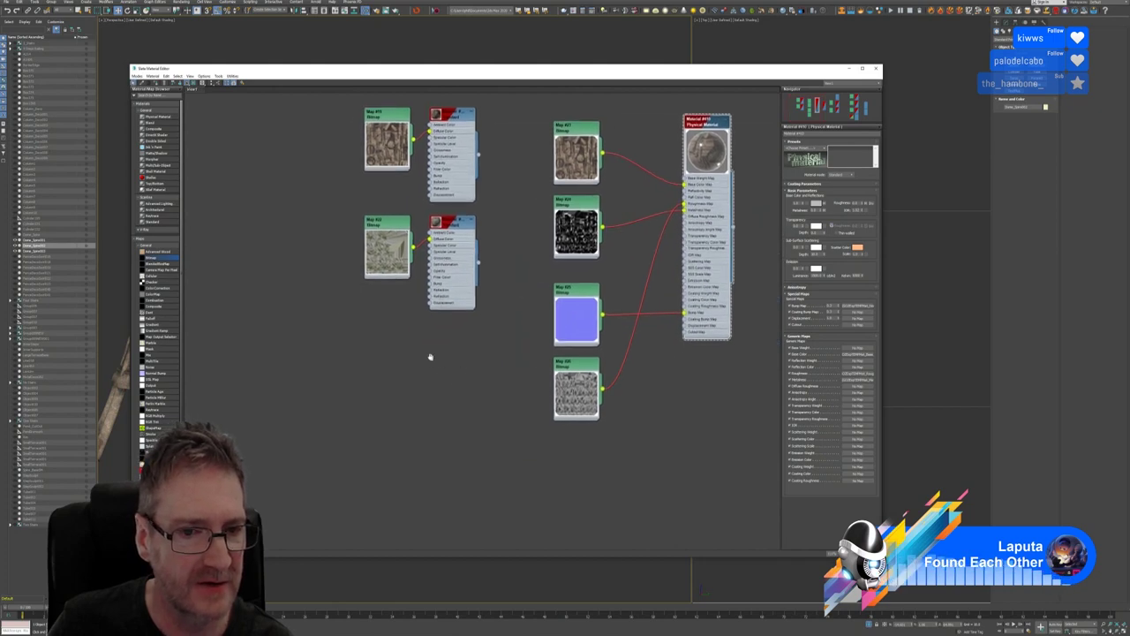
{"action": "middle_click_drag", "start_coordinate": [430, 356], "coordinate": [386, 309]}
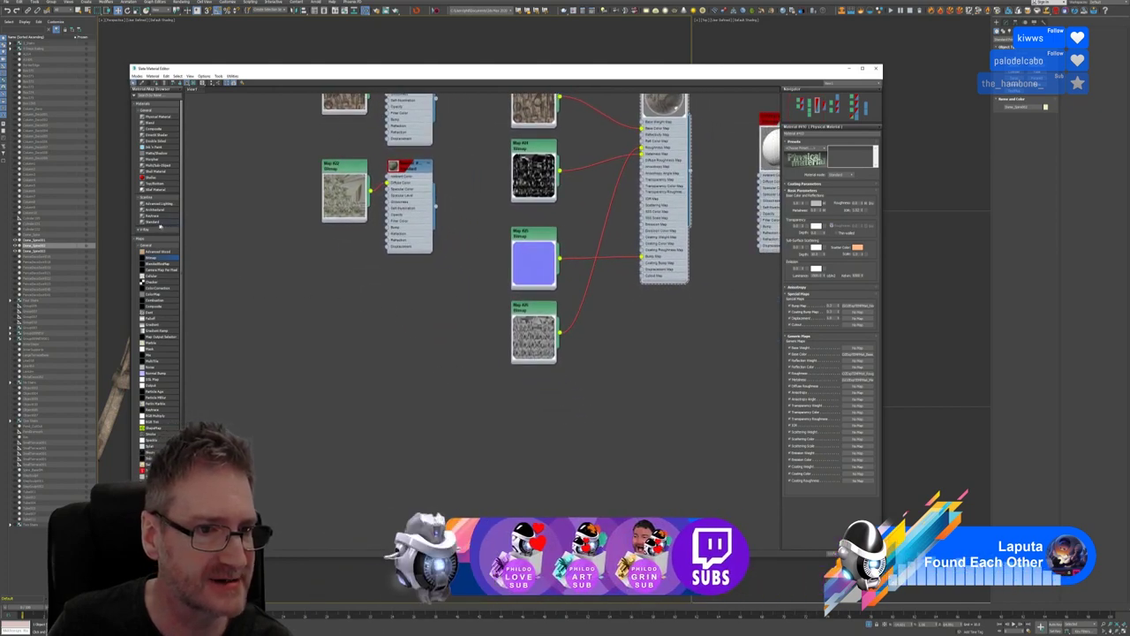
{"action": "left_click_drag", "start_coordinate": [156, 221], "coordinate": [297, 332]}
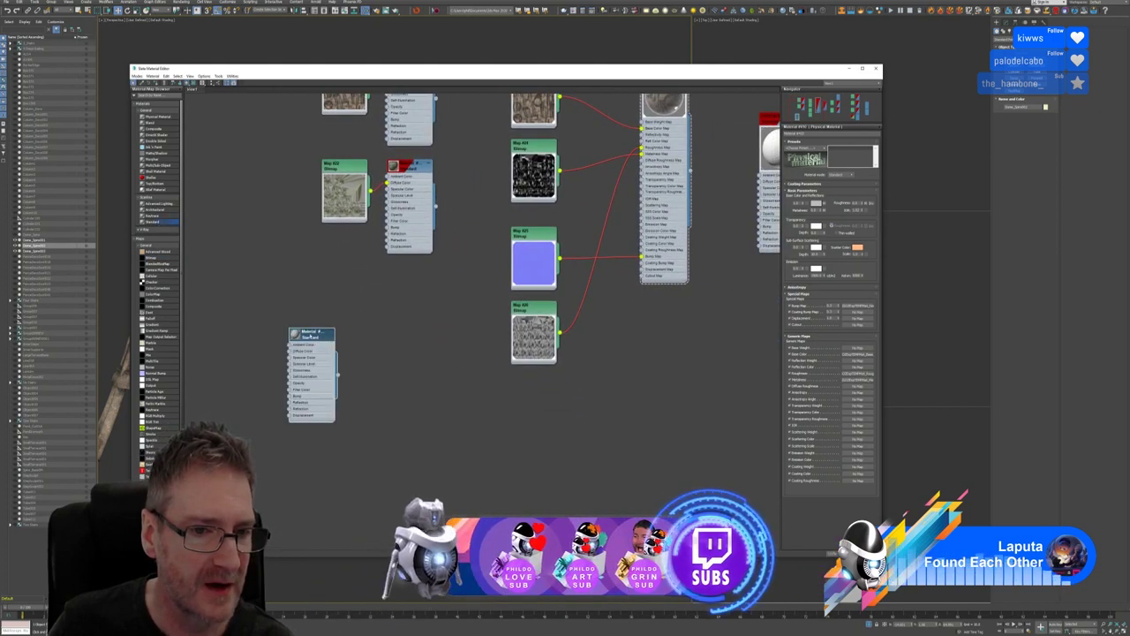
Change the new node's material type, accept the Replace Material prompt, and delete the old Standard node
{"action": "right_click", "coordinate": [311, 336]}
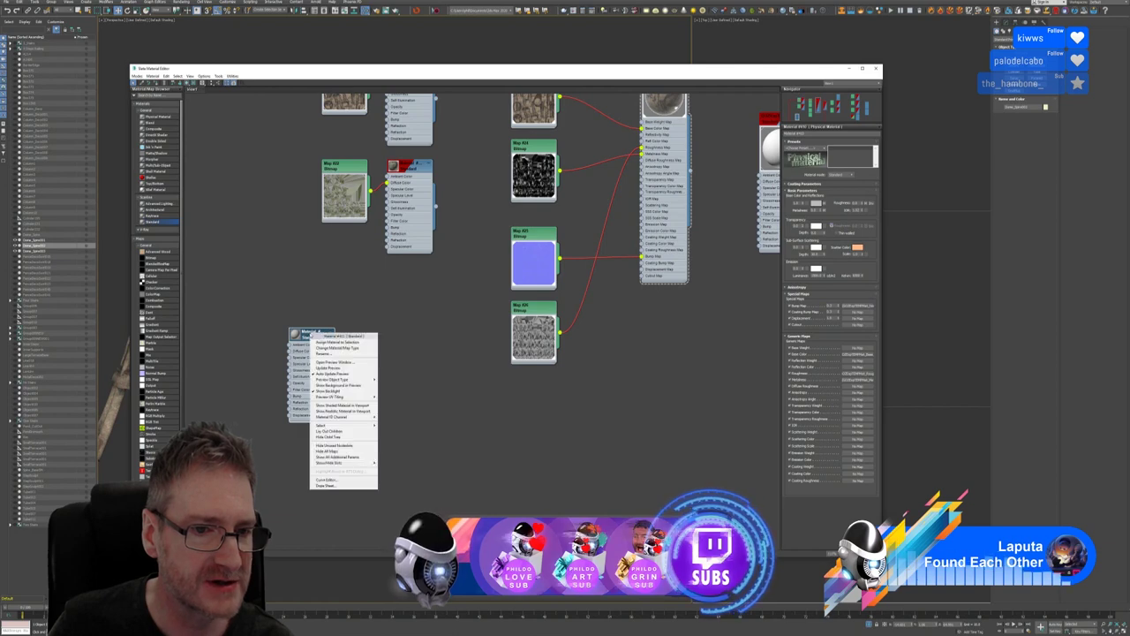
{"action": "left_click", "coordinate": [340, 348]}
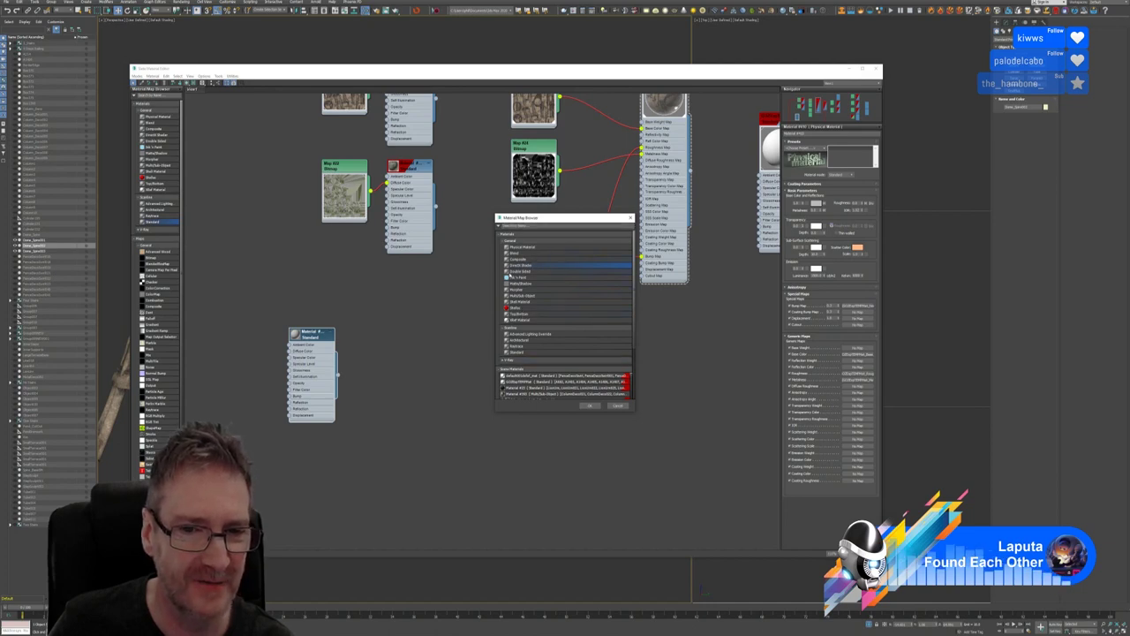
{"action": "left_click", "coordinate": [589, 405]}
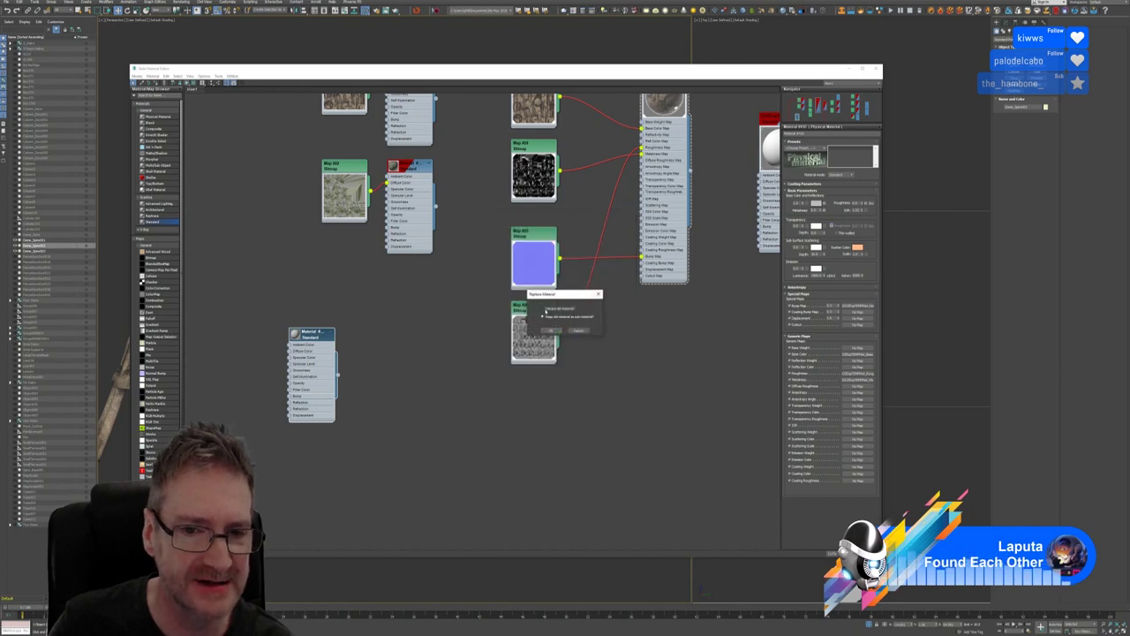
{"action": "left_click", "coordinate": [551, 330]}
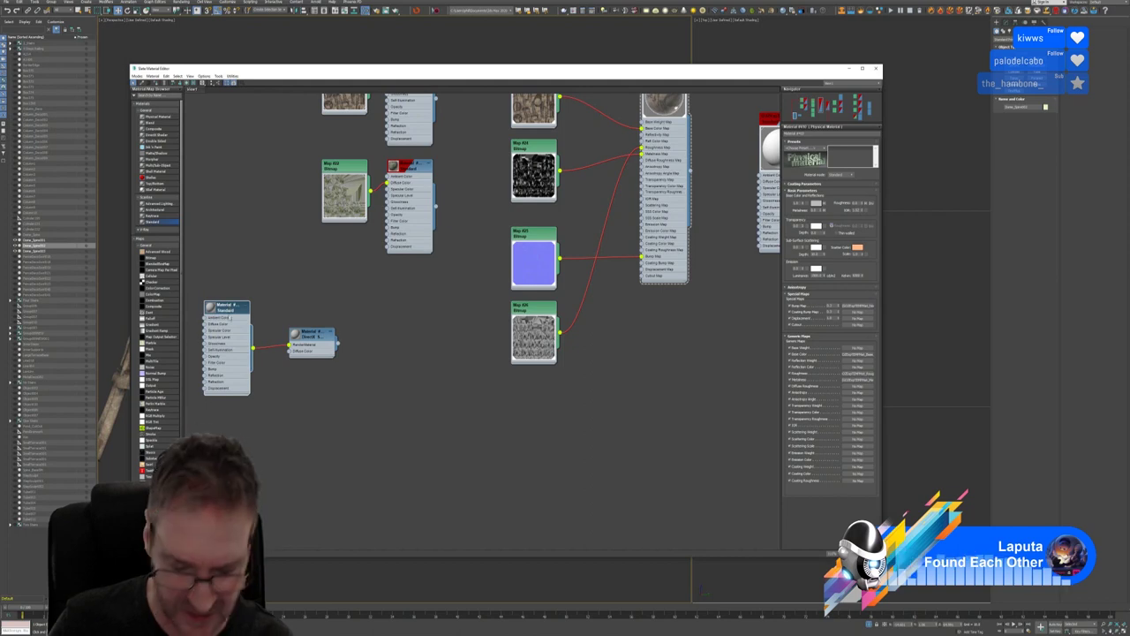
{"action": "left_click", "coordinate": [226, 309]}
{"action": "key", "text": "Delete"}
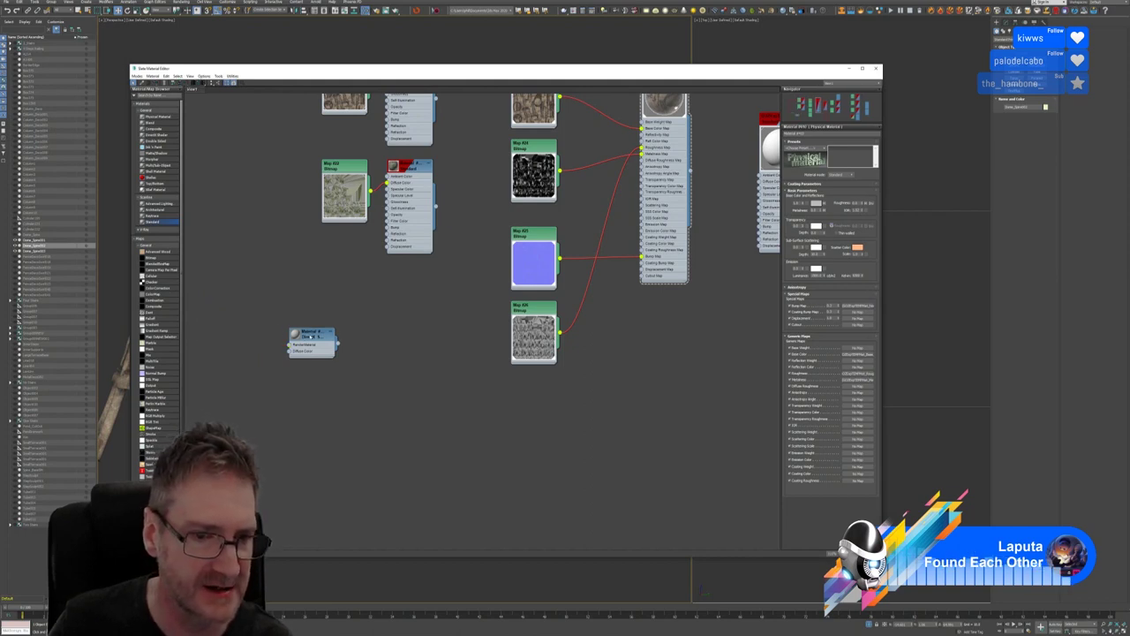
Pick the DirectX material's shader file from the Shader dropdown and open a map slot's bitmap picker
{"action": "double_click", "coordinate": [310, 336]}
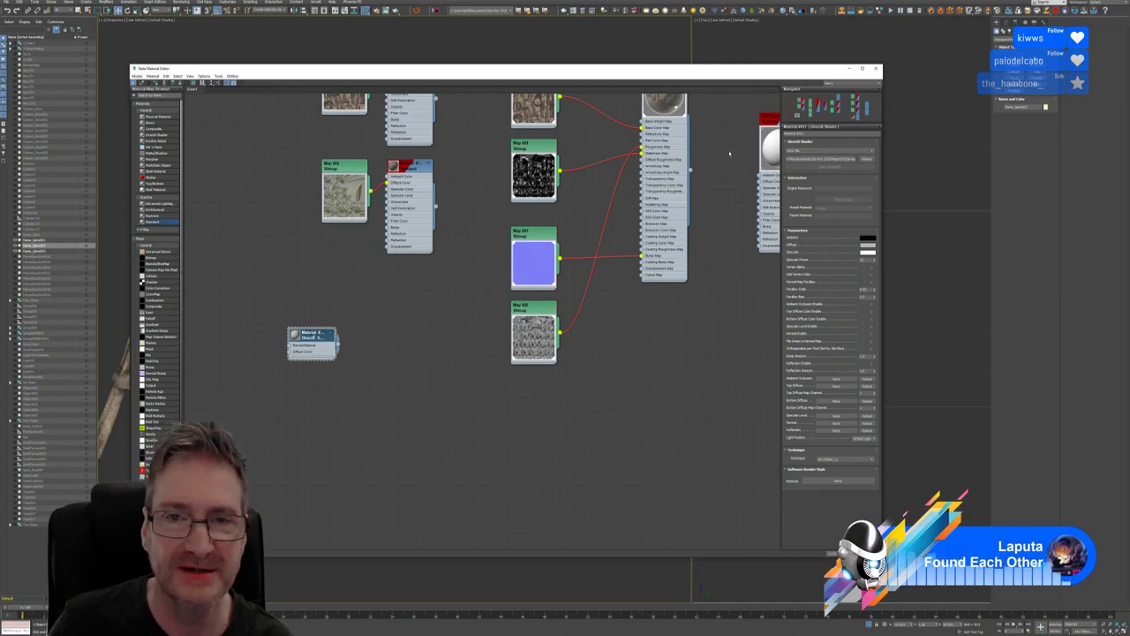
{"action": "left_click", "coordinate": [870, 153]}
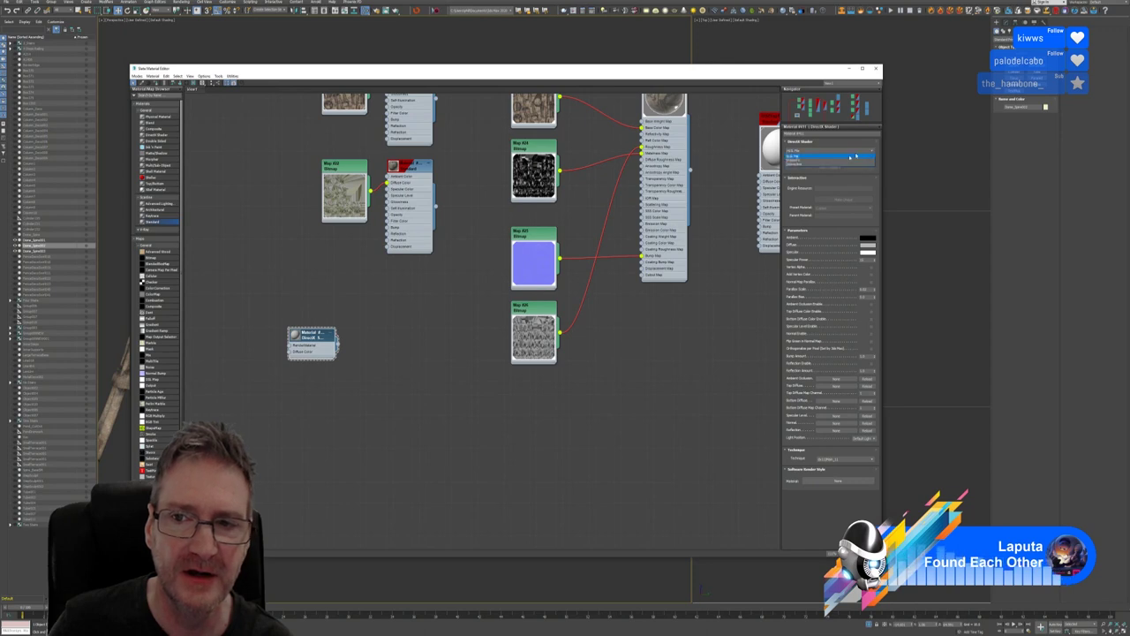
{"action": "left_click", "coordinate": [824, 164]}
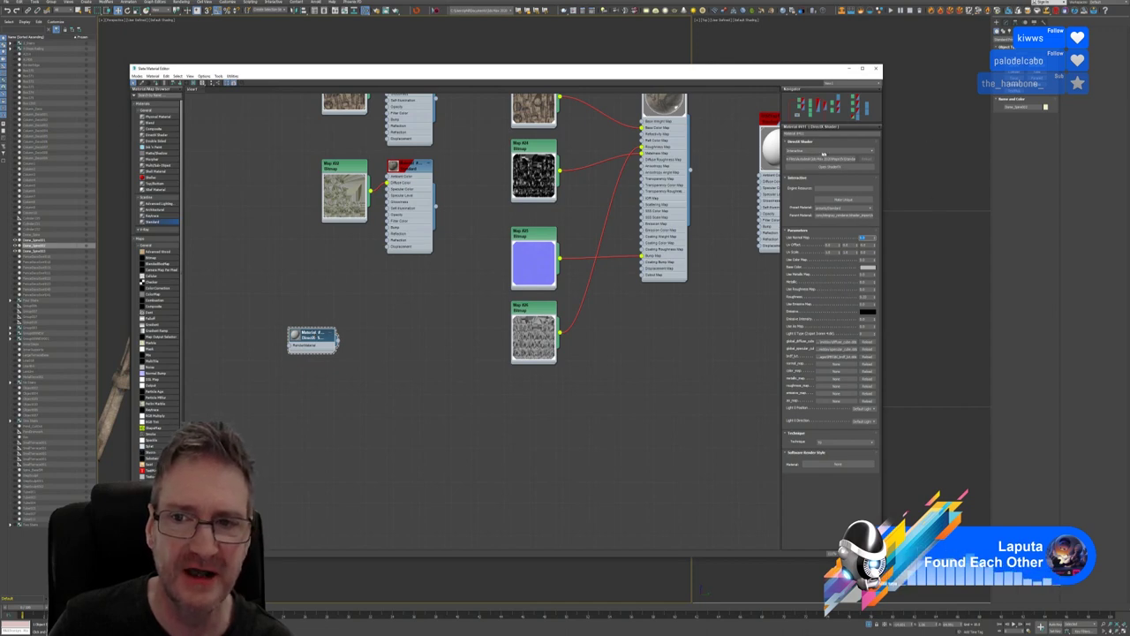
{"action": "left_click", "coordinate": [871, 153]}
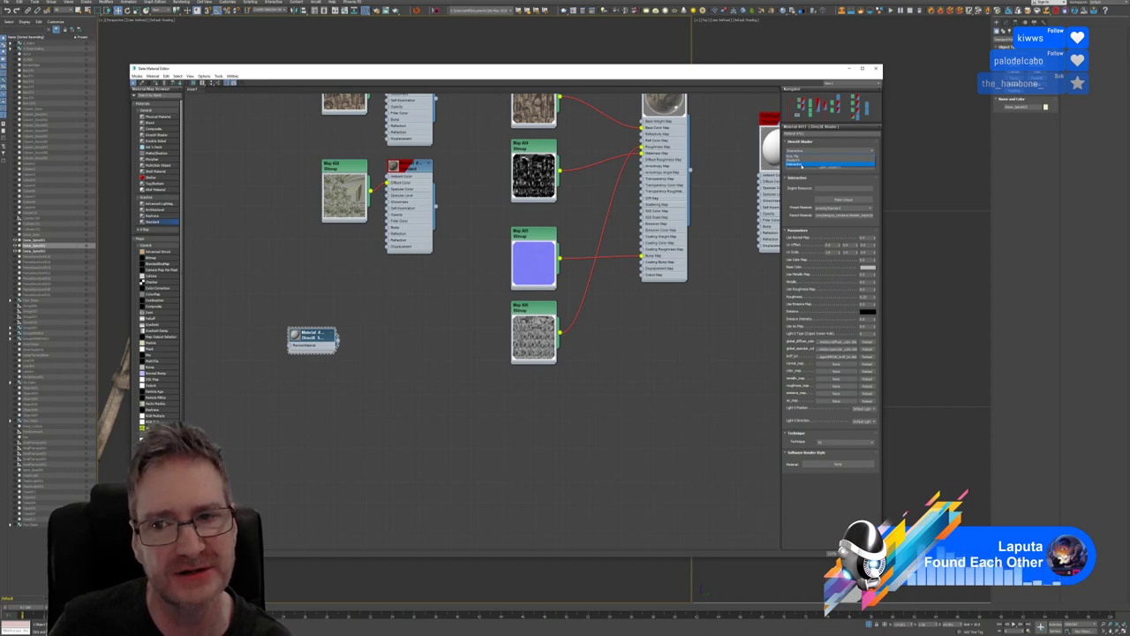
{"action": "left_click", "coordinate": [802, 164]}
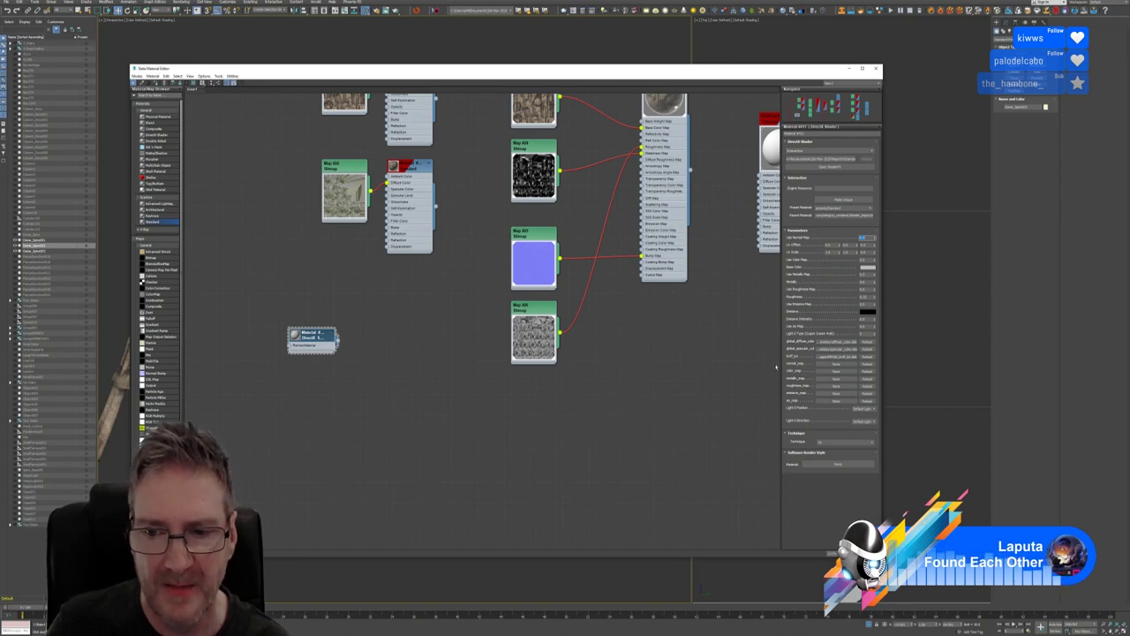
{"action": "left_click", "coordinate": [836, 371]}
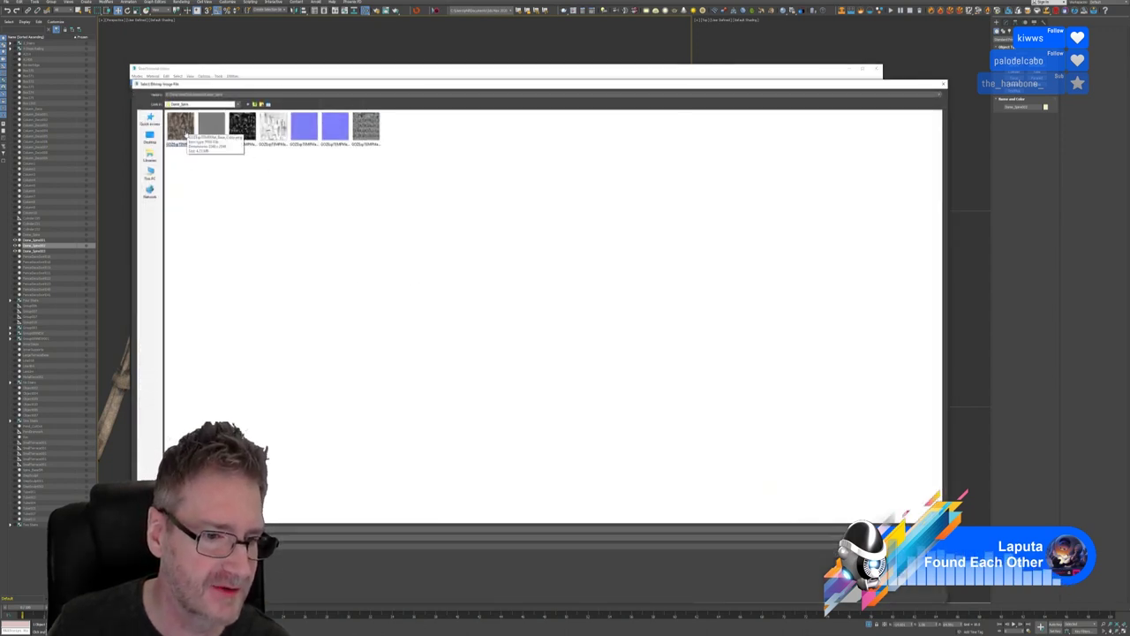
Assign the colour texture, the blue normal map and the black Metallic texture to their slots
{"action": "key", "text": "Down"}
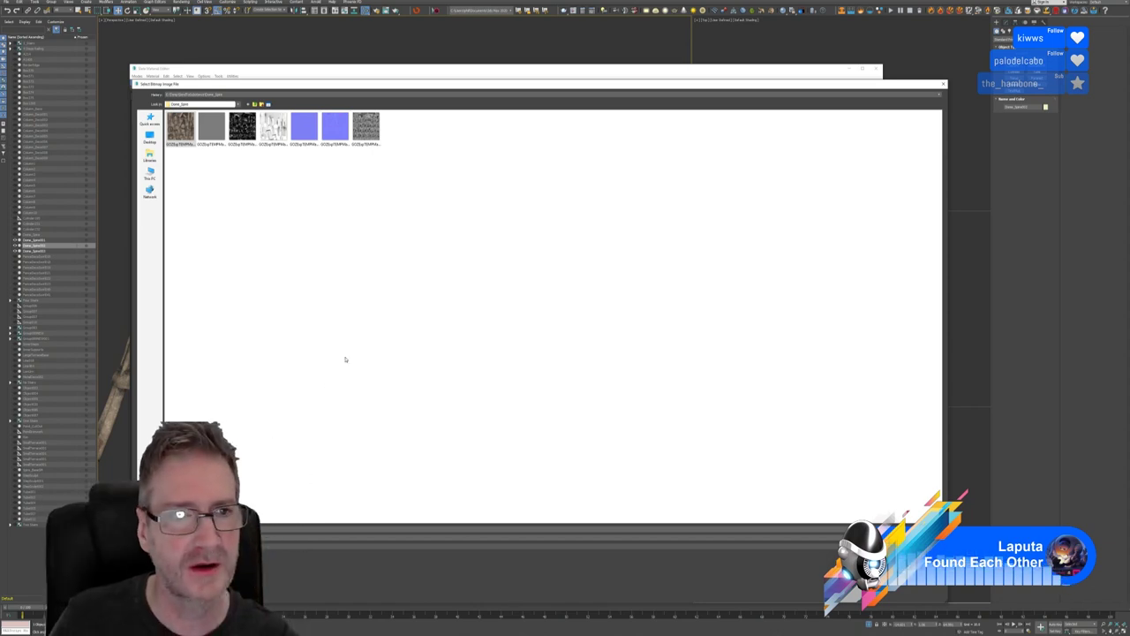
{"action": "key", "text": "Escape"}
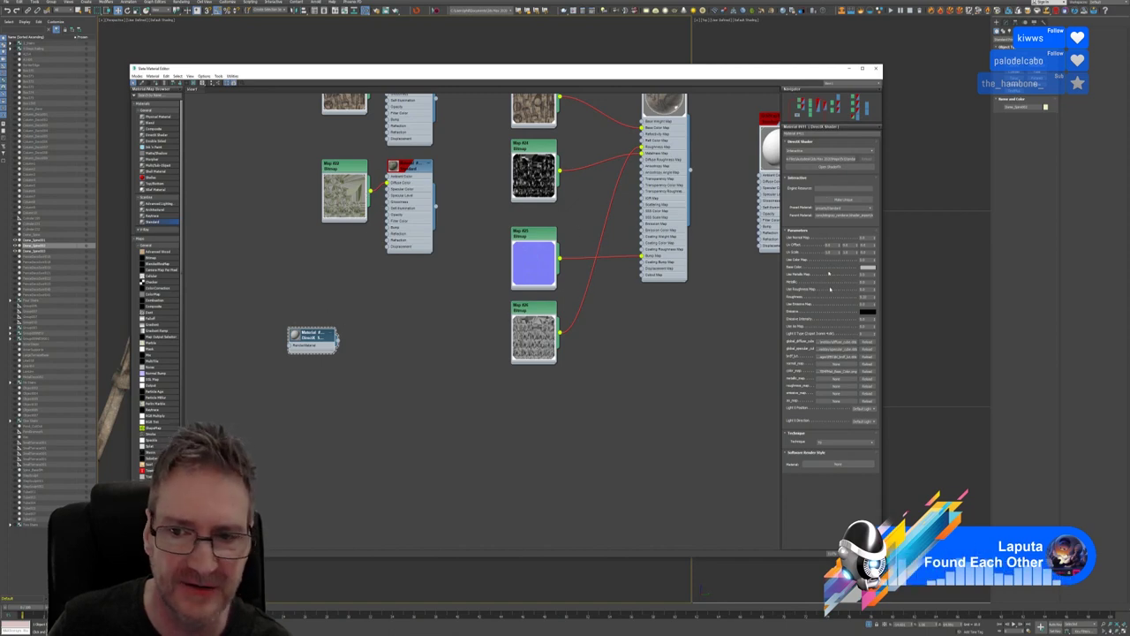
{"action": "left_click", "coordinate": [835, 364]}
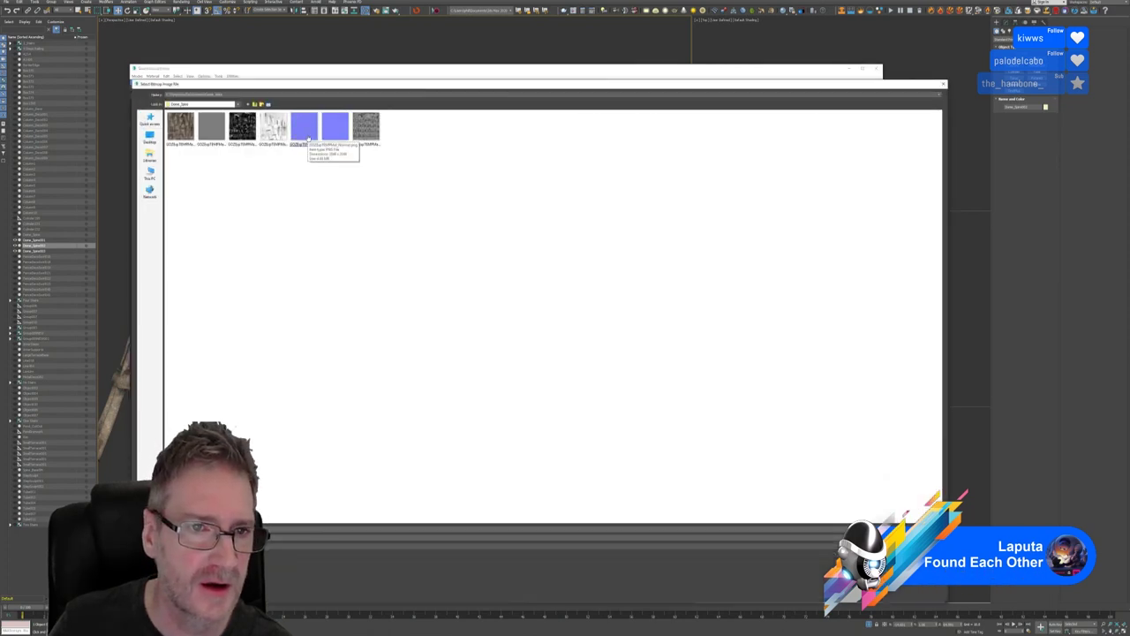
{"action": "left_click", "coordinate": [310, 134]}
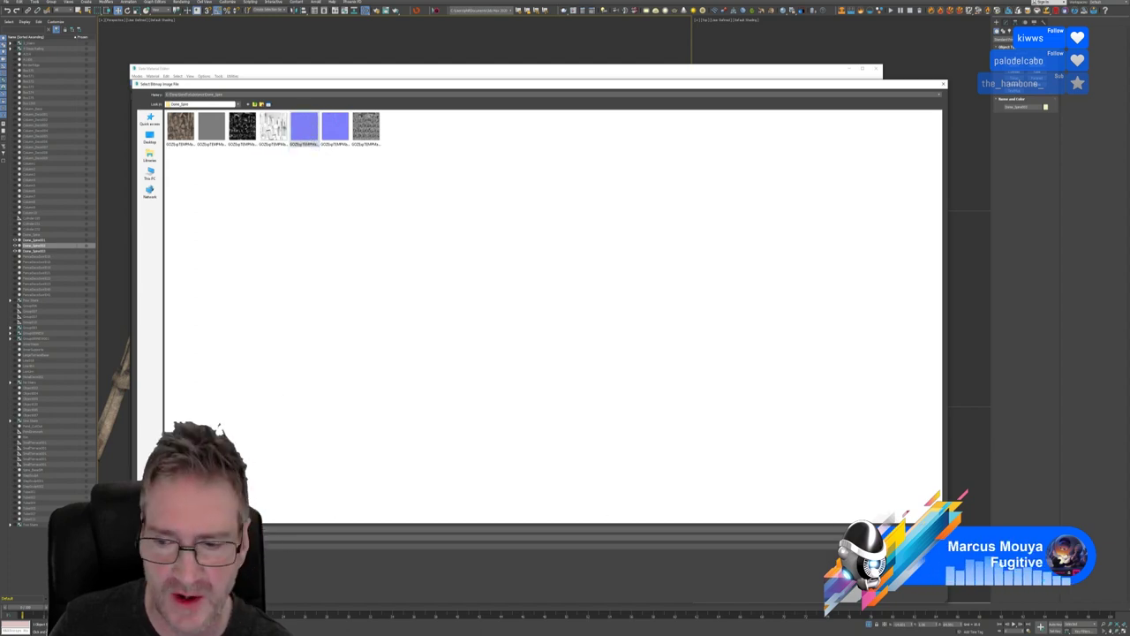
{"action": "key", "text": "Return"}
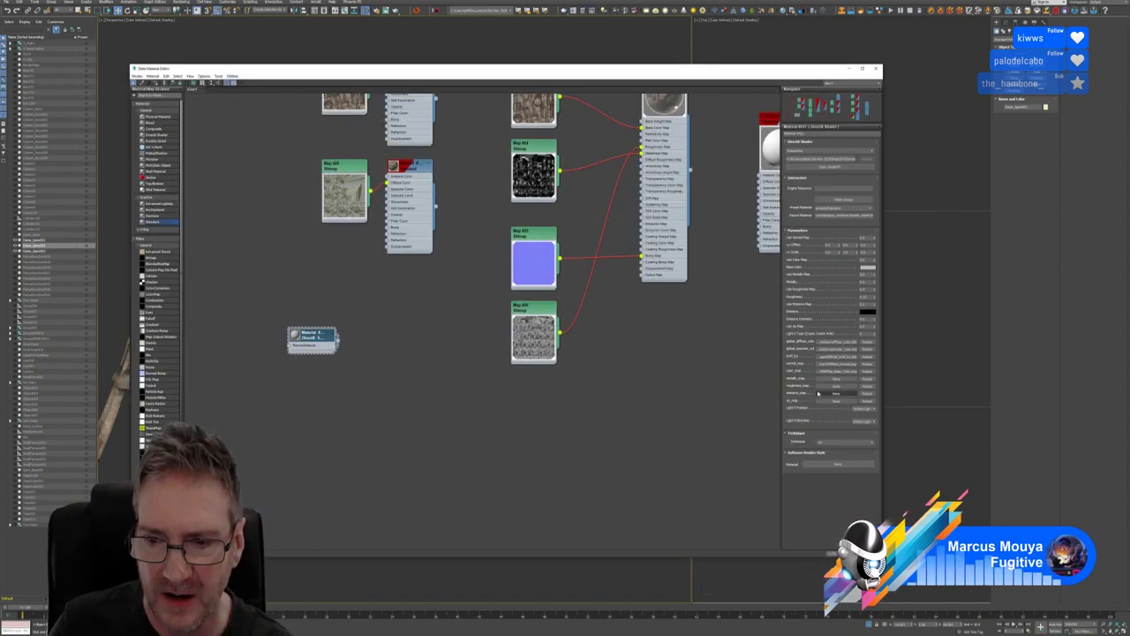
{"action": "left_click", "coordinate": [835, 383]}
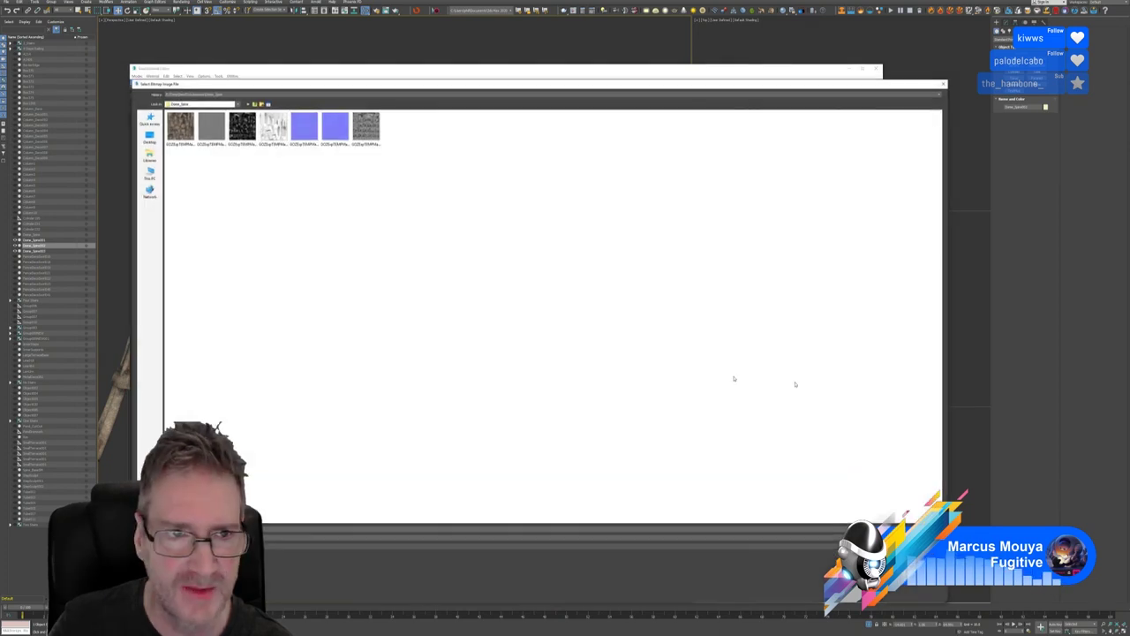
{"action": "left_click", "coordinate": [242, 130]}
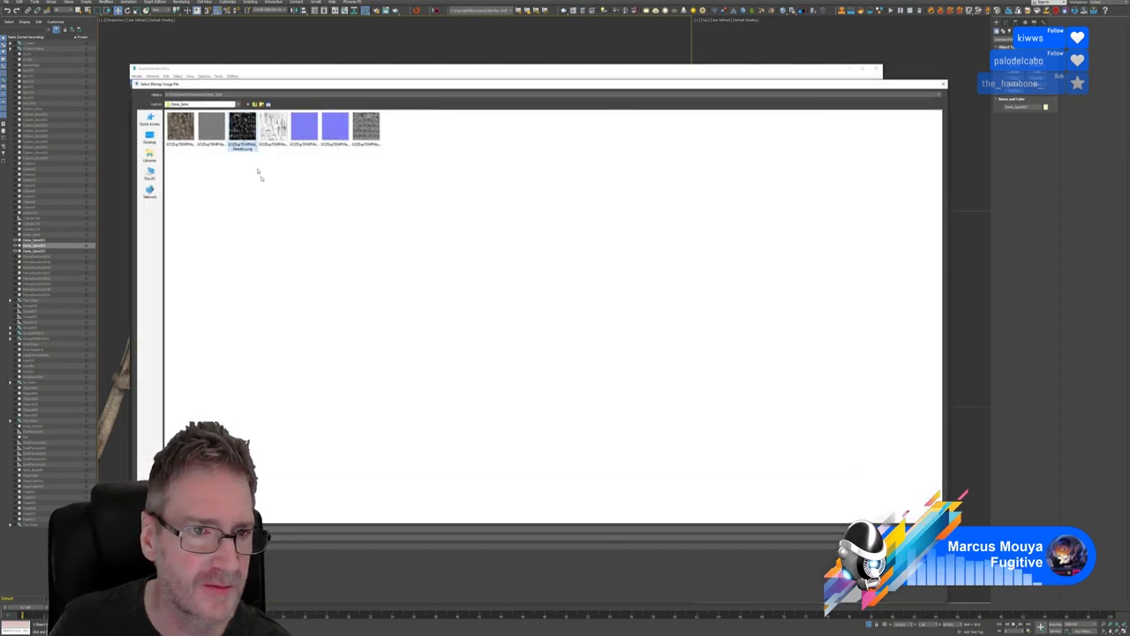
{"action": "key", "text": "Return"}
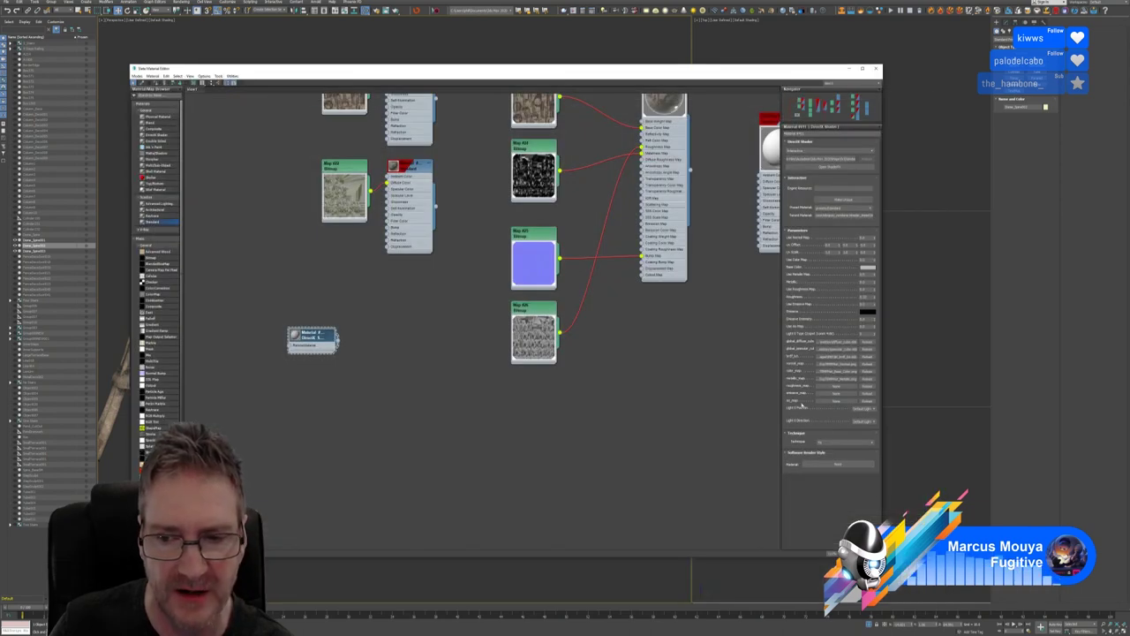
Load the grey texture into the next slot and the mixed AO texture into the occlusion slot
{"action": "left_click", "coordinate": [835, 392]}
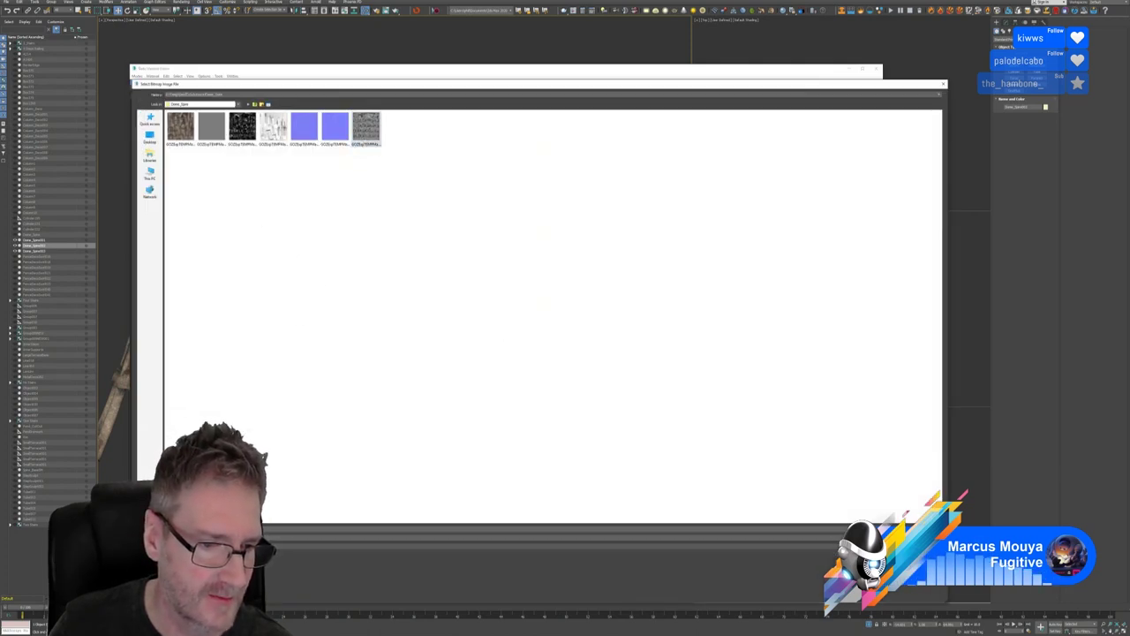
{"action": "key", "text": "Return"}
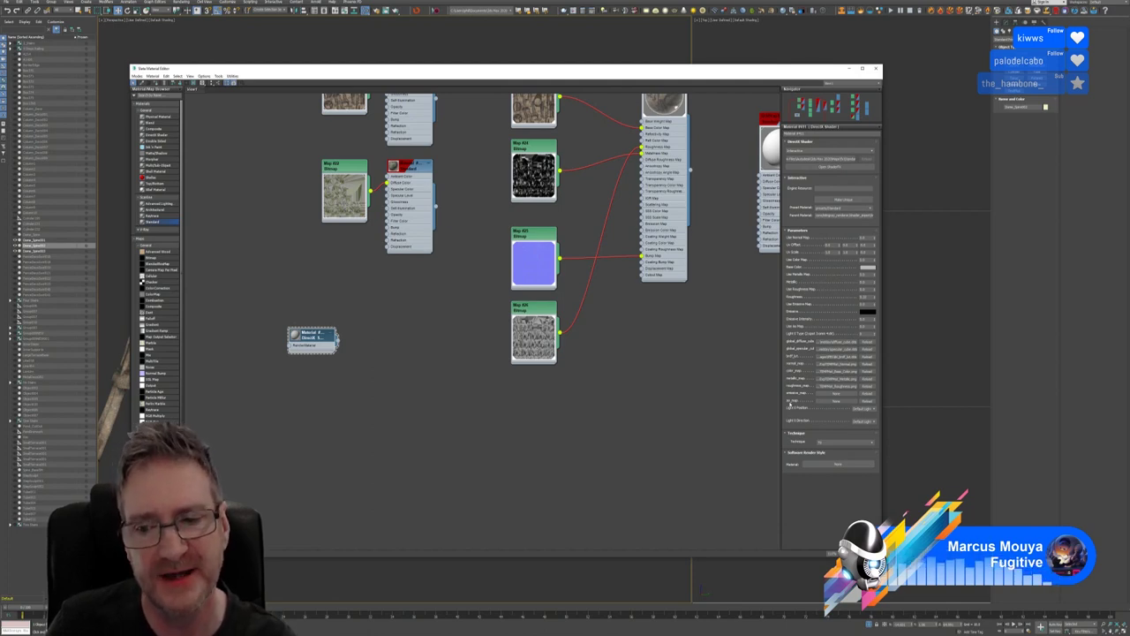
{"action": "left_click", "coordinate": [837, 402]}
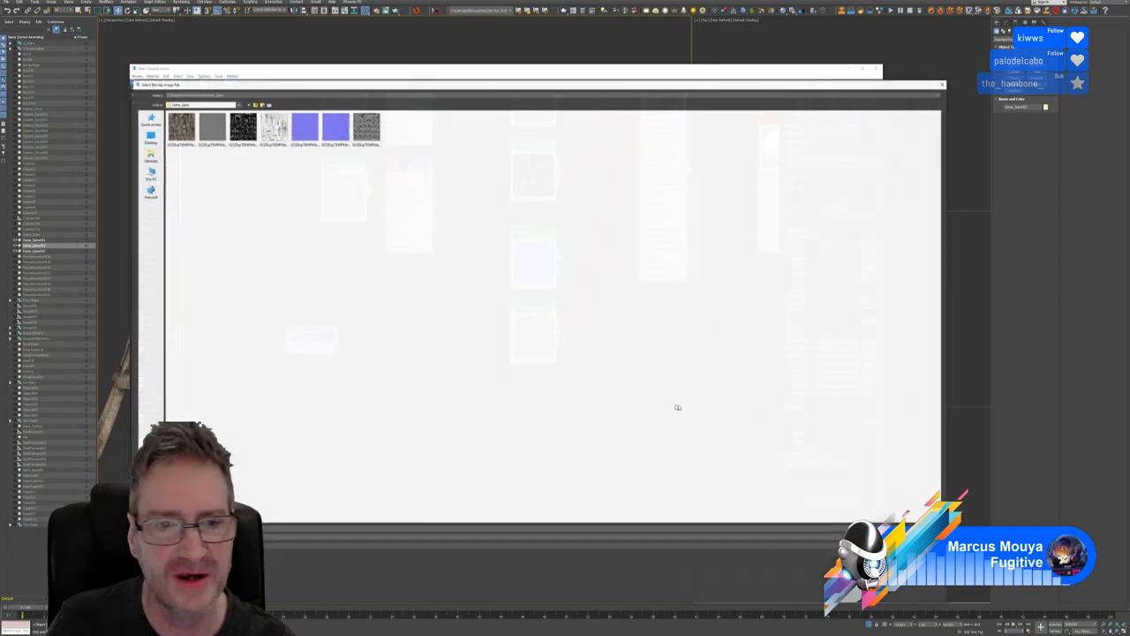
{"action": "left_click", "coordinate": [274, 128]}
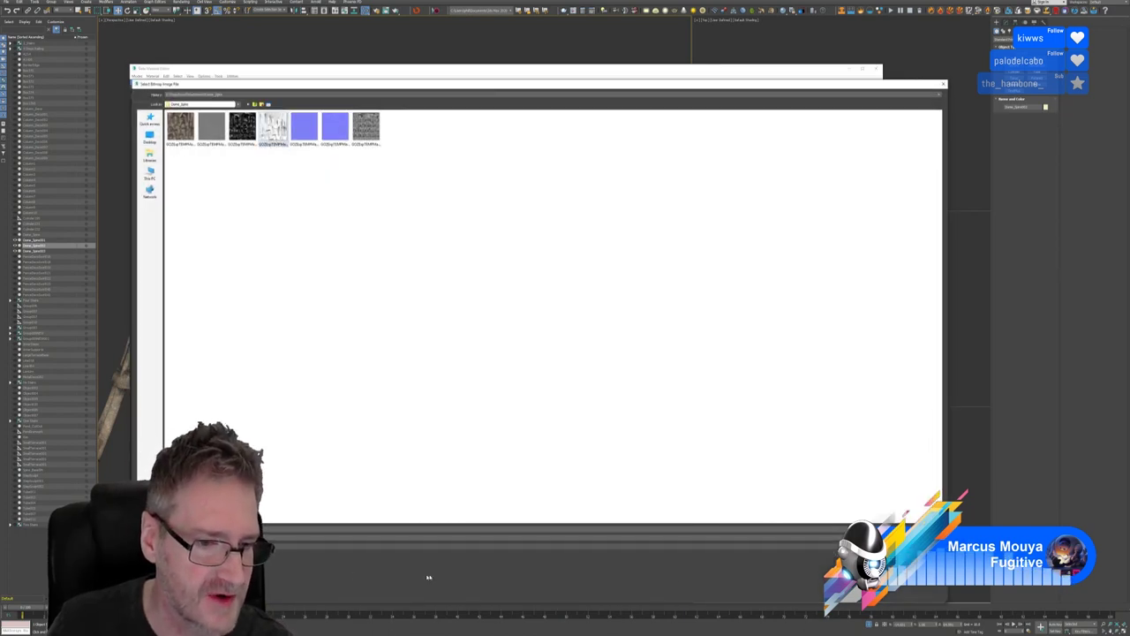
{"action": "key", "text": "Return"}
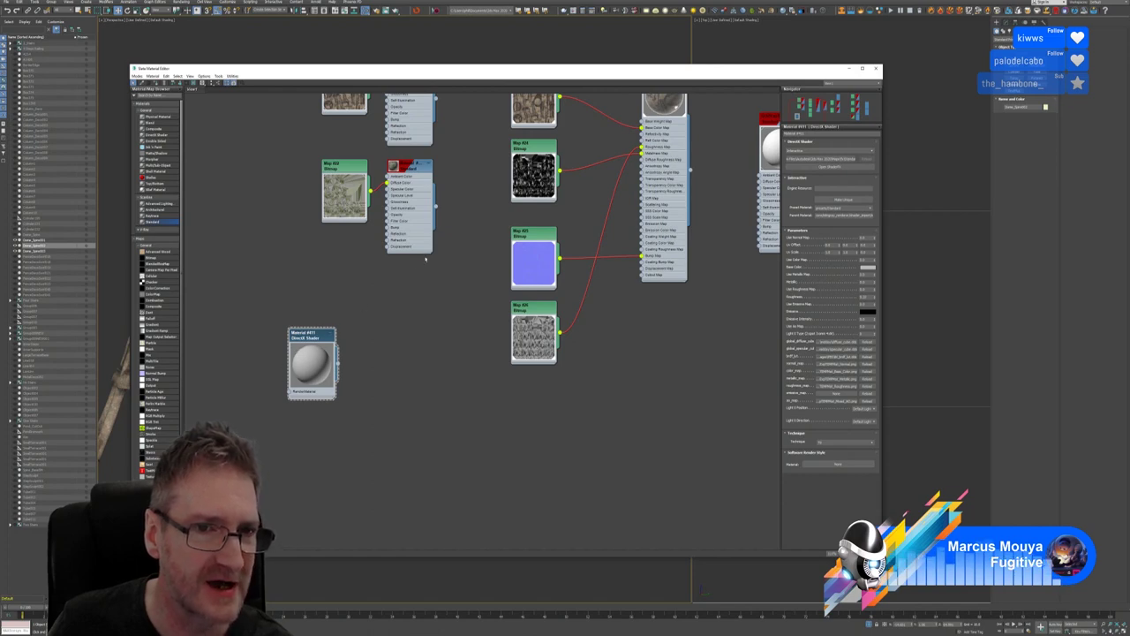
{"action": "middle_click_drag", "start_coordinate": [454, 282], "coordinate": [454, 400]}
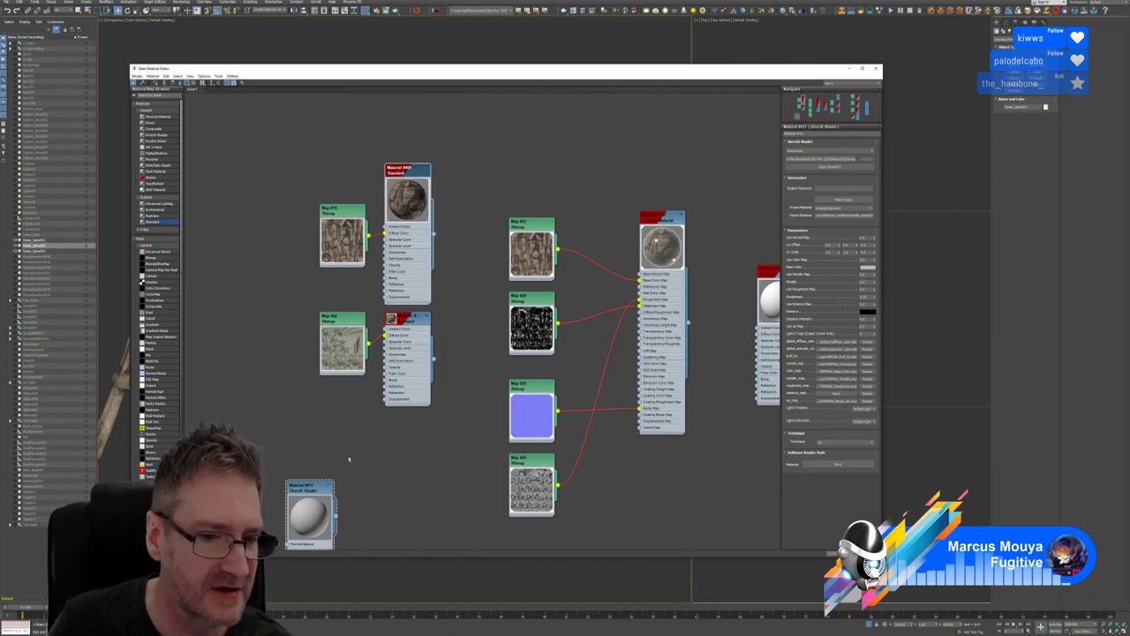
{"action": "middle_click_drag", "start_coordinate": [348, 459], "coordinate": [370, 297]}
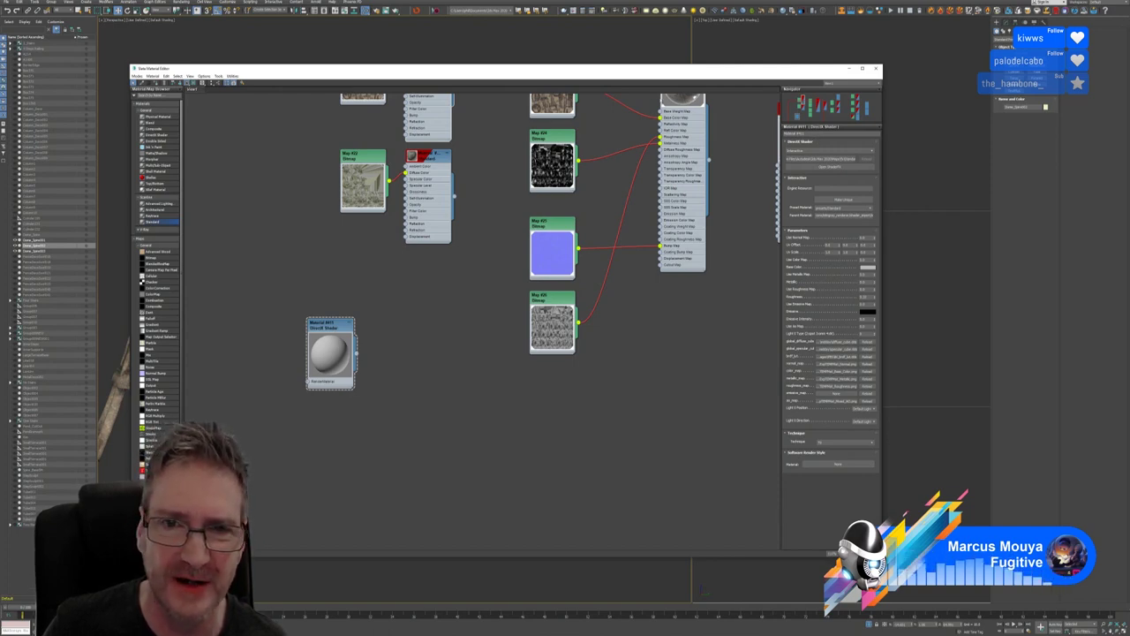
Close the material editor, select the left spire and inspect its Unwrap UVW modifier
{"action": "left_click", "coordinate": [875, 68]}
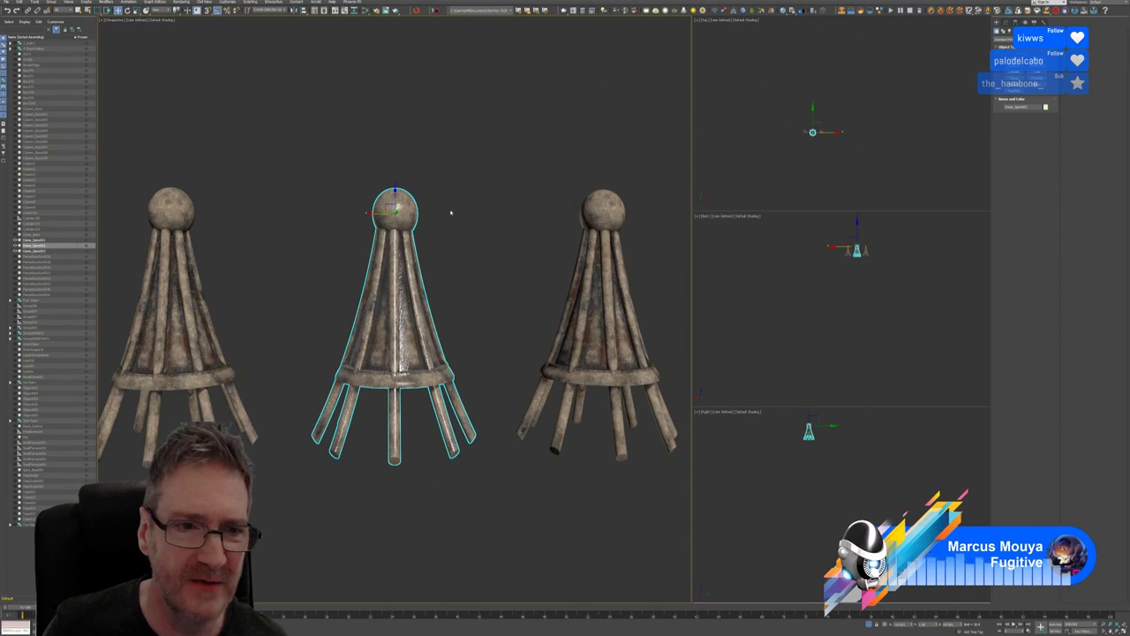
{"action": "left_click", "coordinate": [176, 291]}
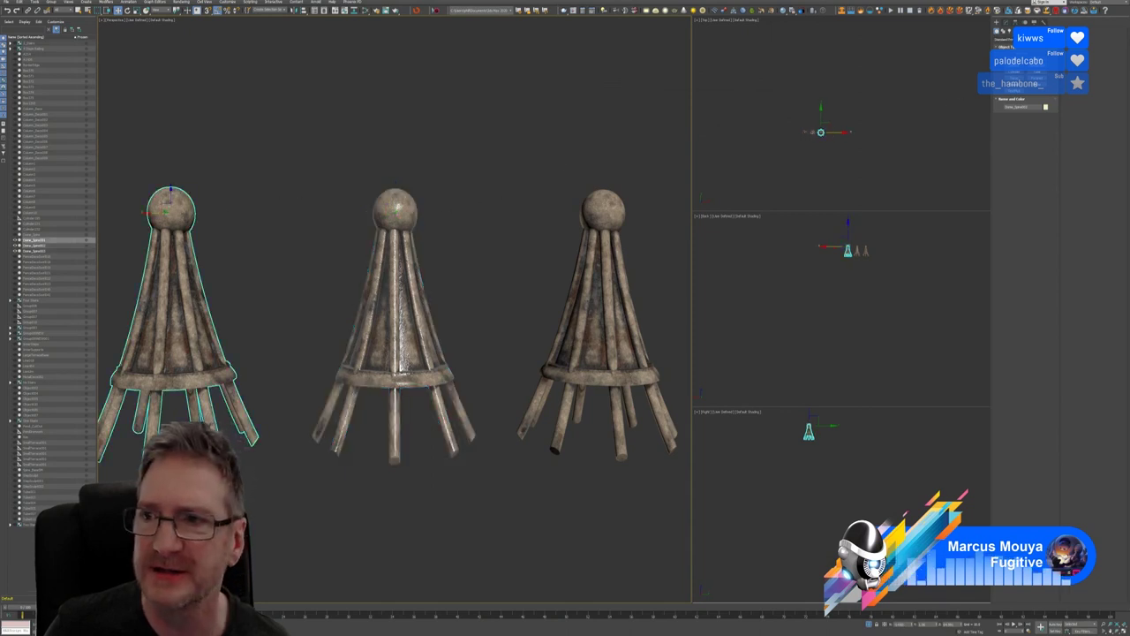
{"action": "left_click", "coordinate": [1007, 22]}
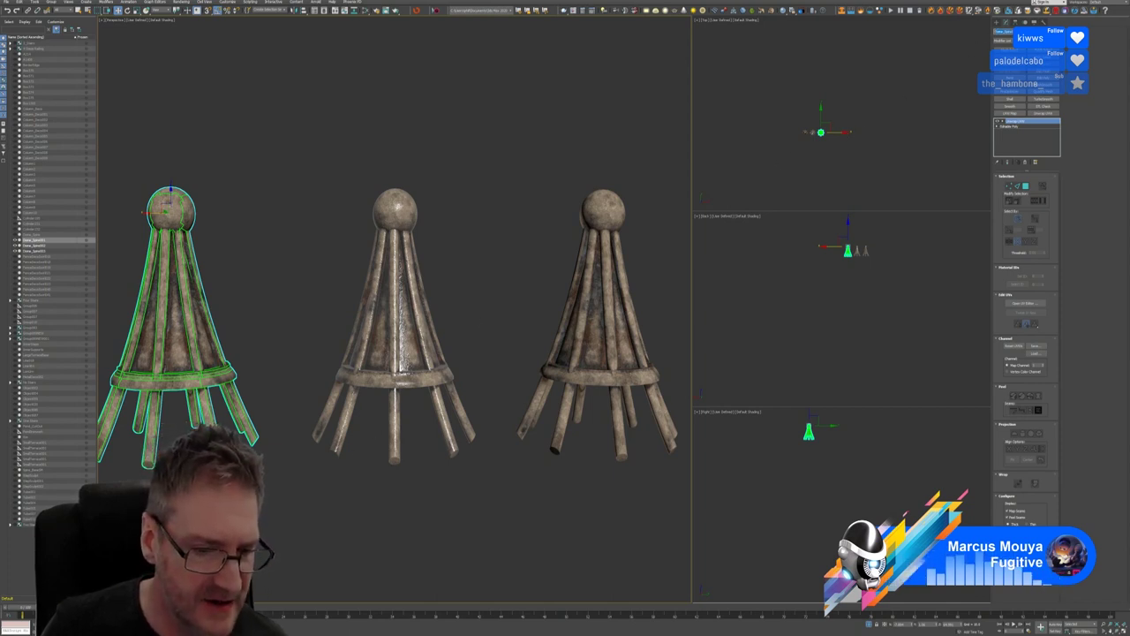
Reopen the Slate Material Editor, select the DirectX material node and add a _1 suffix to its name
{"action": "left_click", "coordinate": [365, 11]}
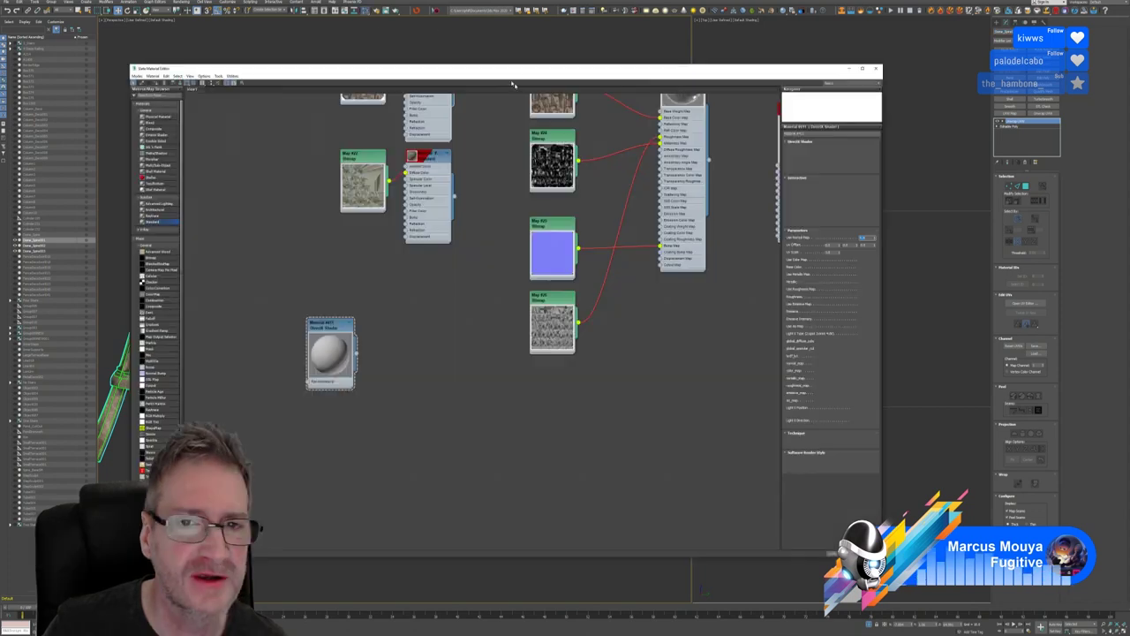
{"action": "left_click", "coordinate": [327, 325]}
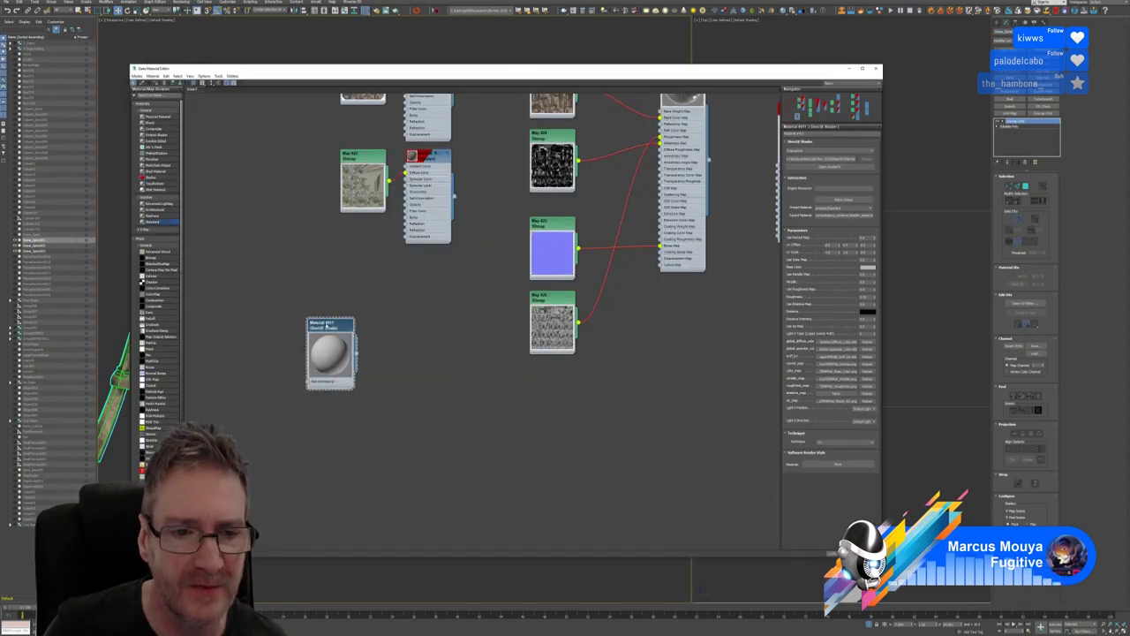
{"action": "key", "text": "Return"}
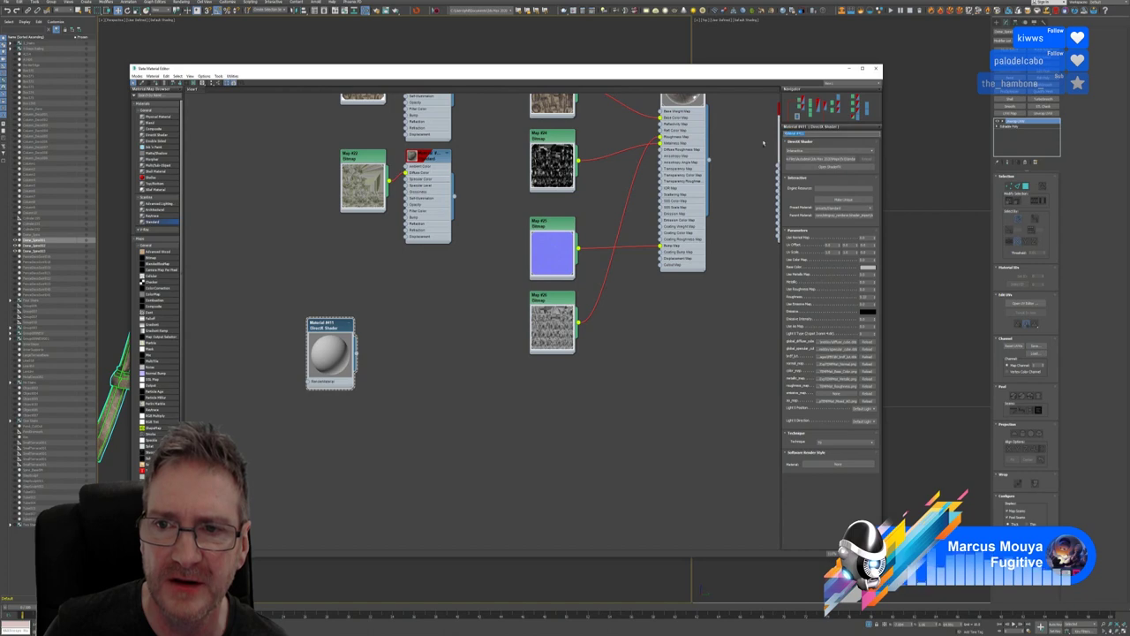
{"action": "type", "text": "_1"}
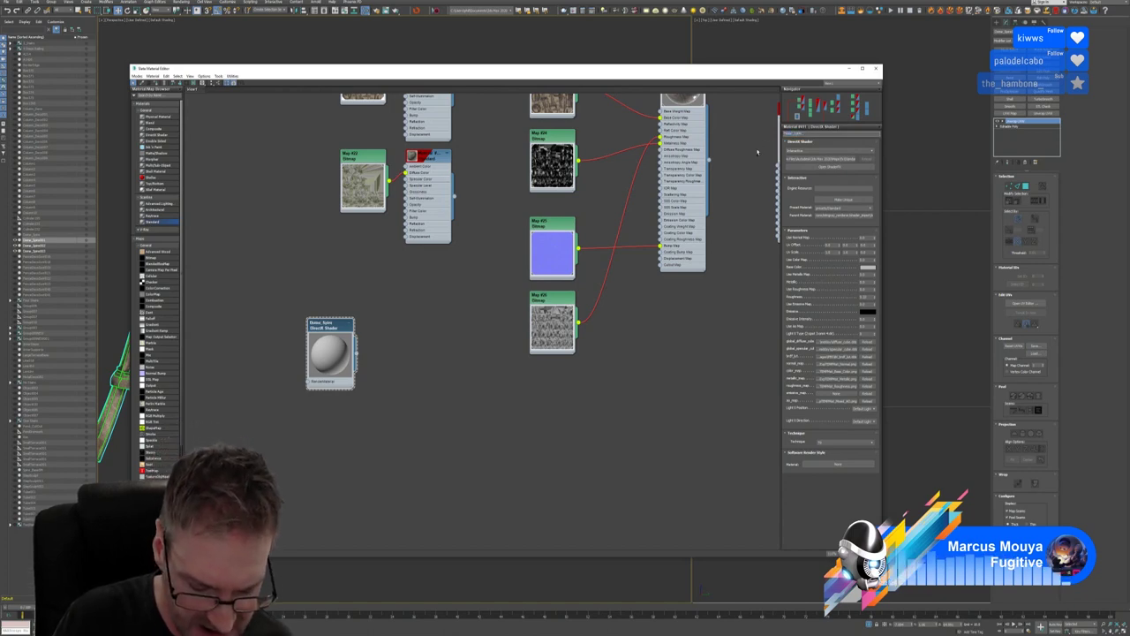
{"action": "key", "text": "Return"}
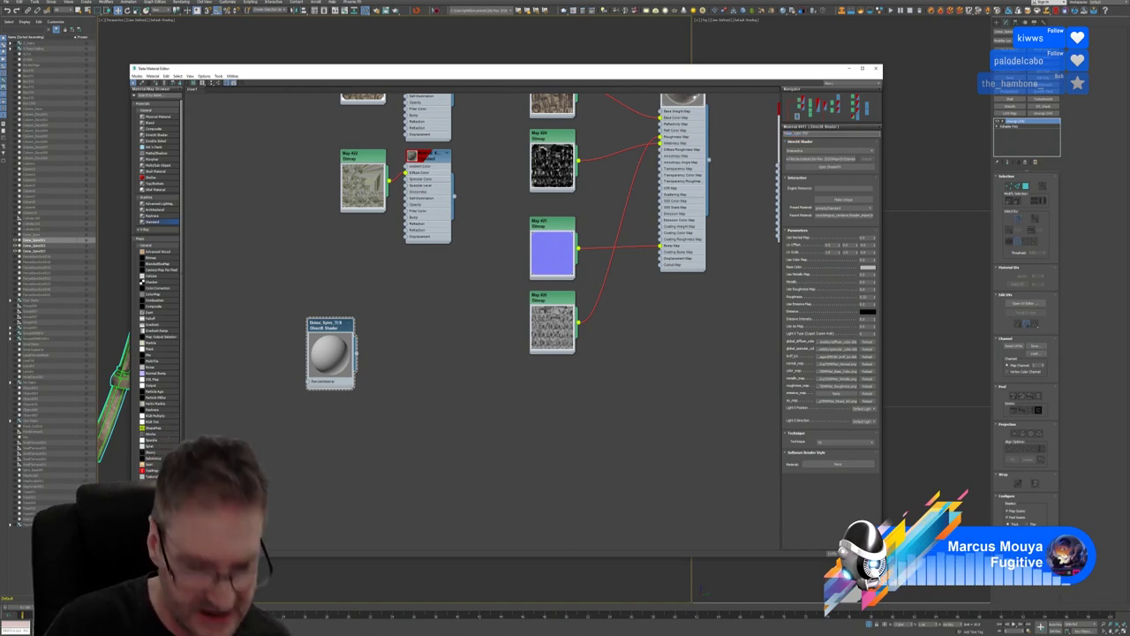
Try a TEX suffix, revert to _1, then finalise the material name with a Mat suffix
{"action": "key", "text": "BackSpace"}
{"action": "type", "text": "TEX"}
{"action": "key", "text": "Return"}
{"action": "key", "text": "BackSpace"}
{"action": "key", "text": "BackSpace"}
{"action": "key", "text": "BackSpace"}
{"action": "type", "text": "1"}
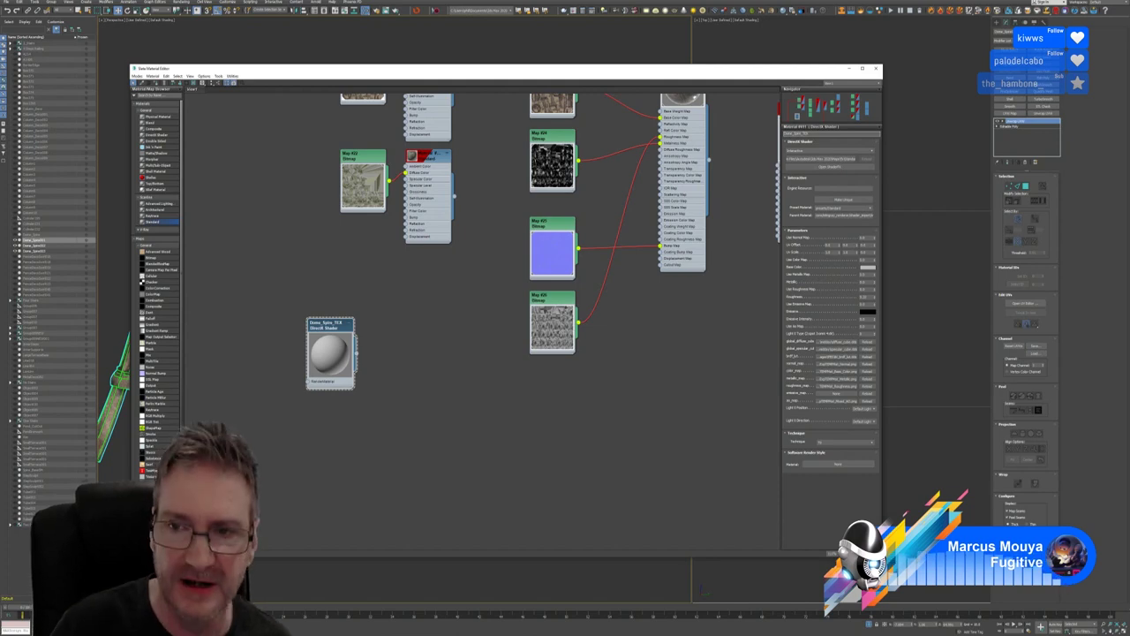
{"action": "key", "text": "Return"}
{"action": "key", "text": "BackSpace"}
{"action": "type", "text": "Mat"}
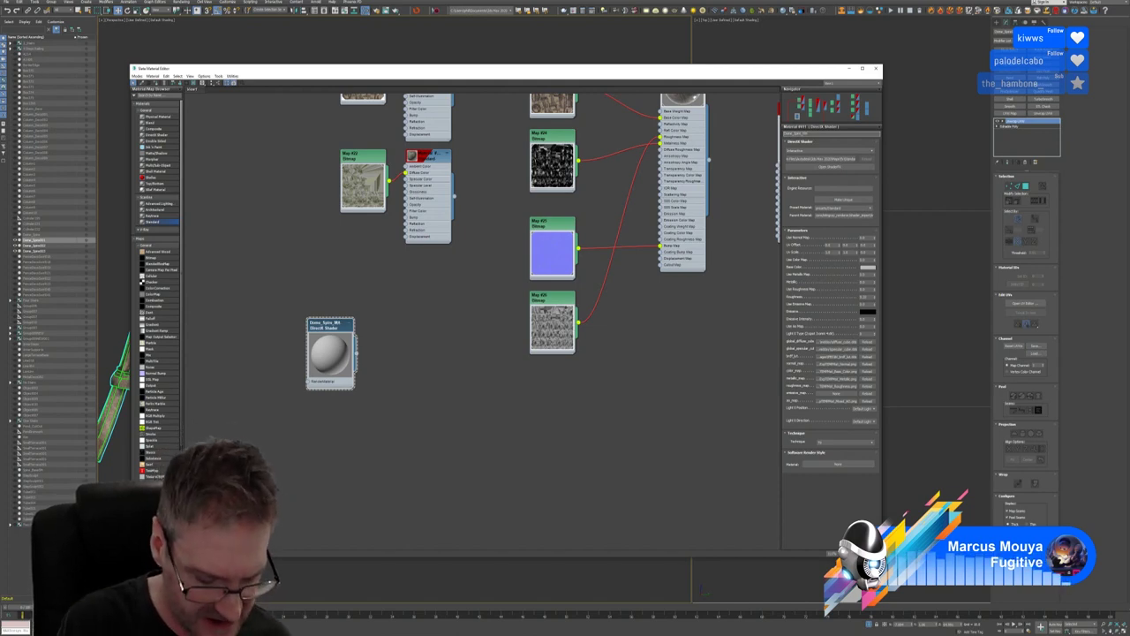
{"action": "key", "text": "Return"}
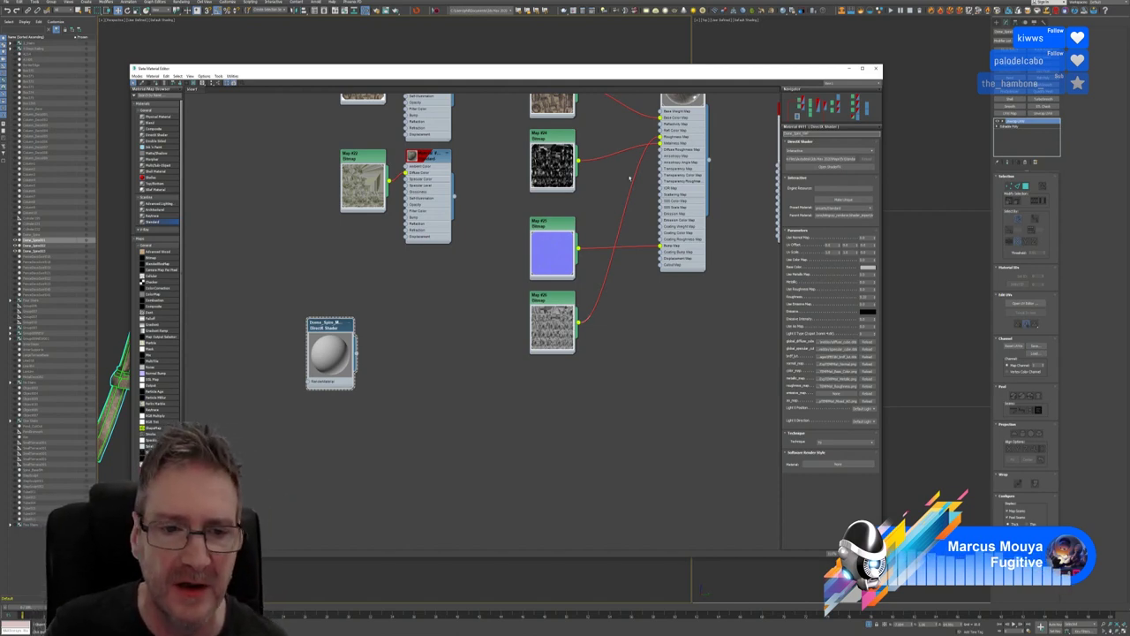
Assign the Direct Shader spire material to the right-hand spire and move the editor clear of the spires
{"action": "left_click_drag", "start_coordinate": [610, 75], "coordinate": [631, 291]}
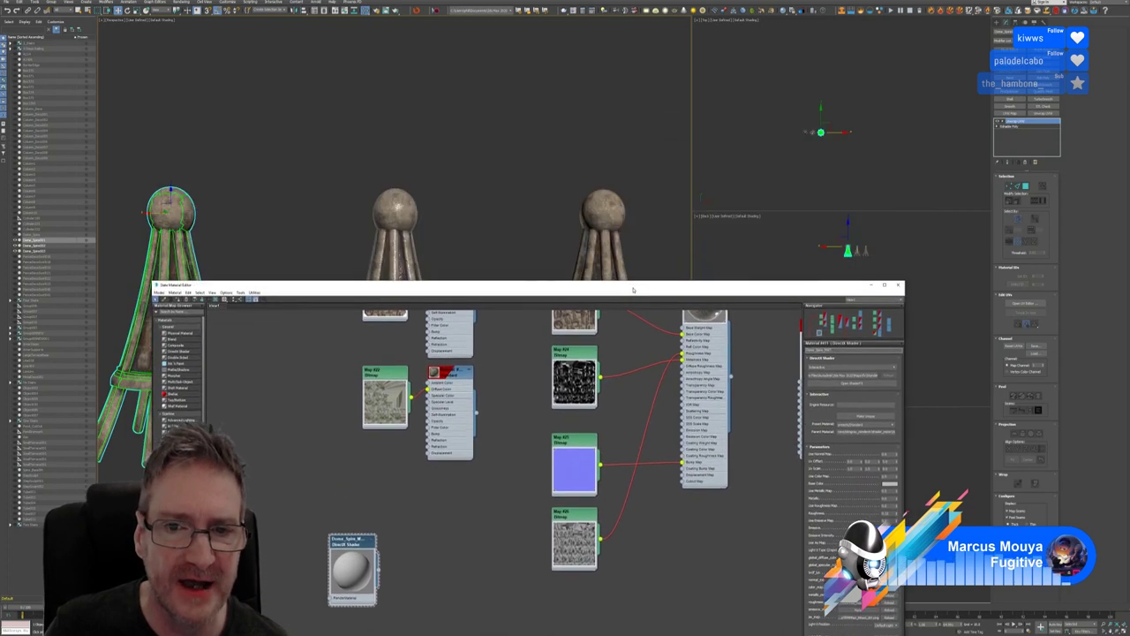
{"action": "left_click", "coordinate": [604, 221]}
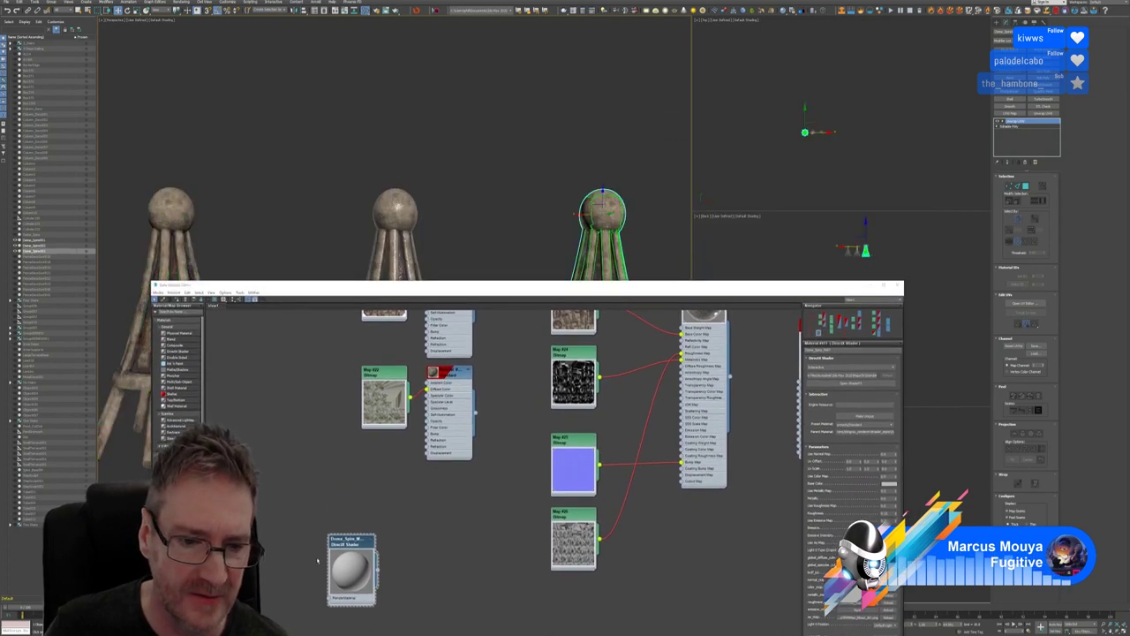
{"action": "right_click", "coordinate": [353, 541]}
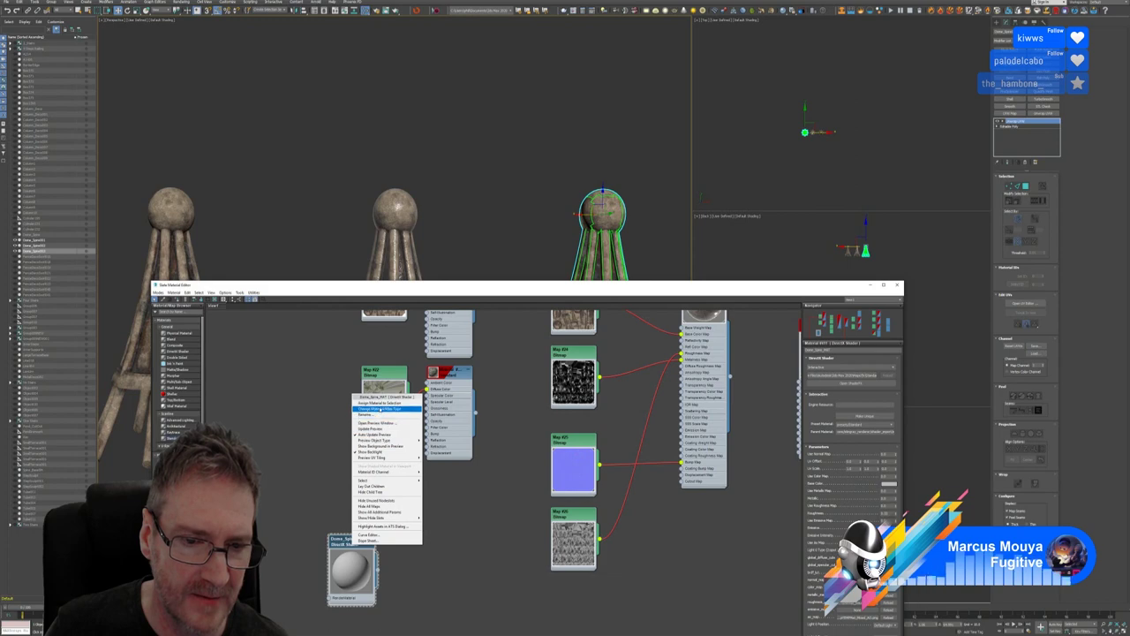
{"action": "left_click", "coordinate": [379, 404]}
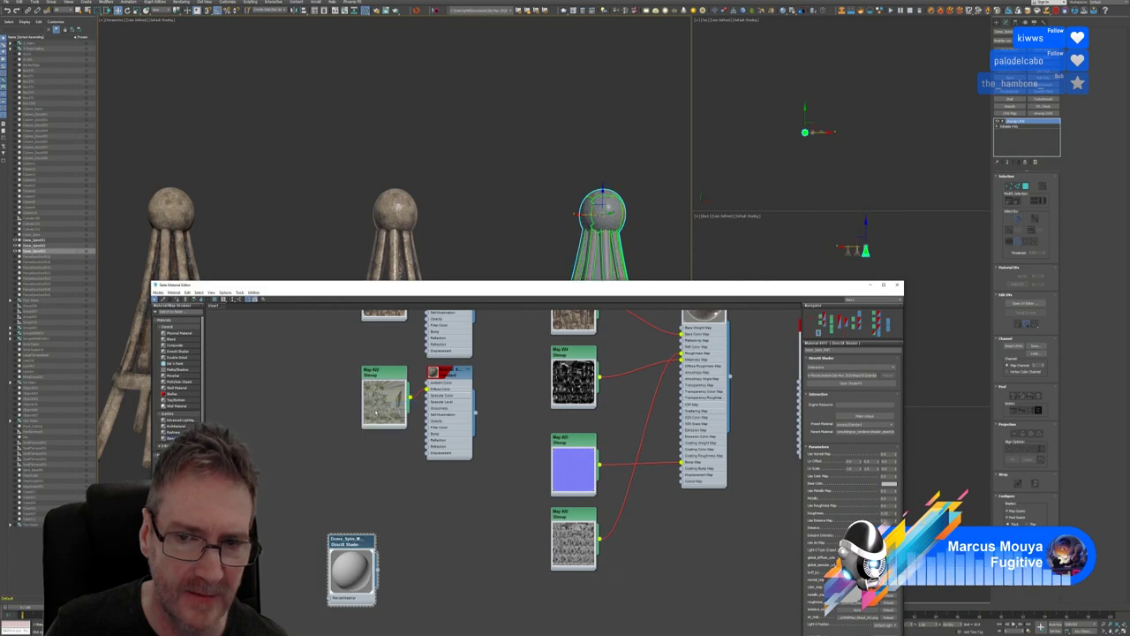
{"action": "left_click_drag", "start_coordinate": [531, 296], "coordinate": [523, 275]}
{"action": "middle_click_drag", "start_coordinate": [501, 152], "coordinate": [502, 134]}
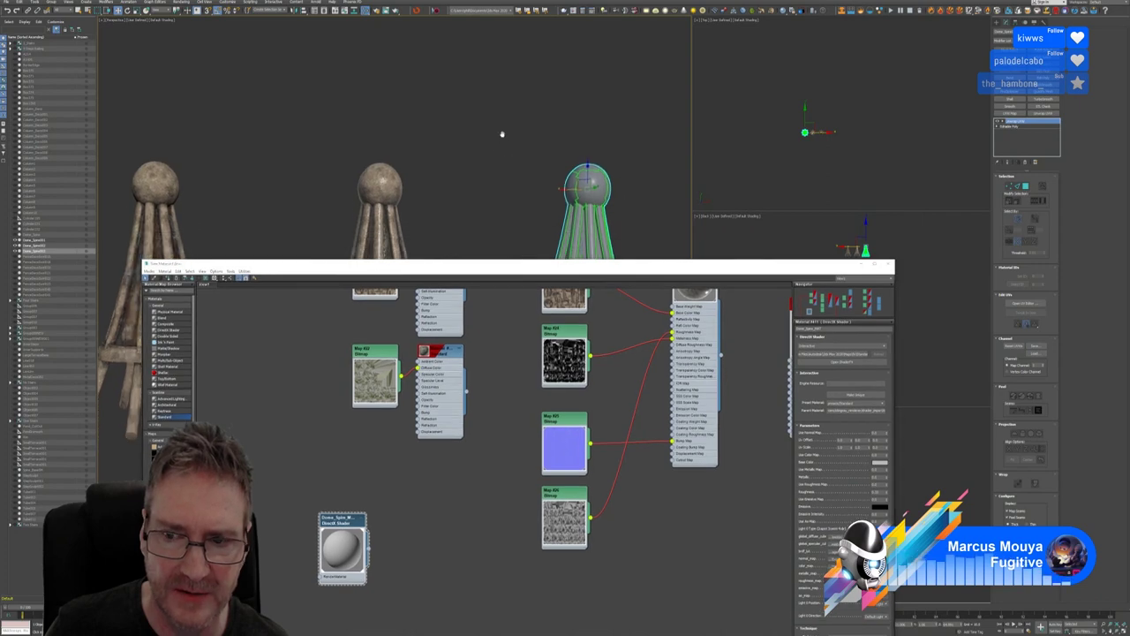
{"action": "left_click_drag", "start_coordinate": [539, 268], "coordinate": [532, 106]}
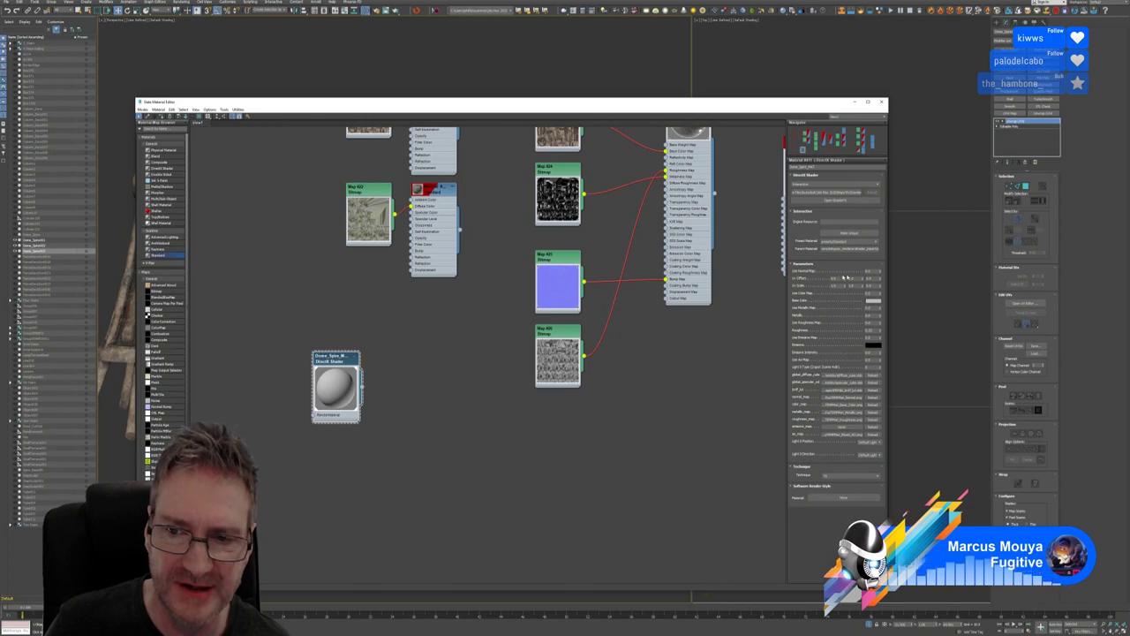
Review the Use Normal and Roughness map settings, then bring up the material's ShaderFX graph
{"action": "left_click", "coordinate": [868, 271]}
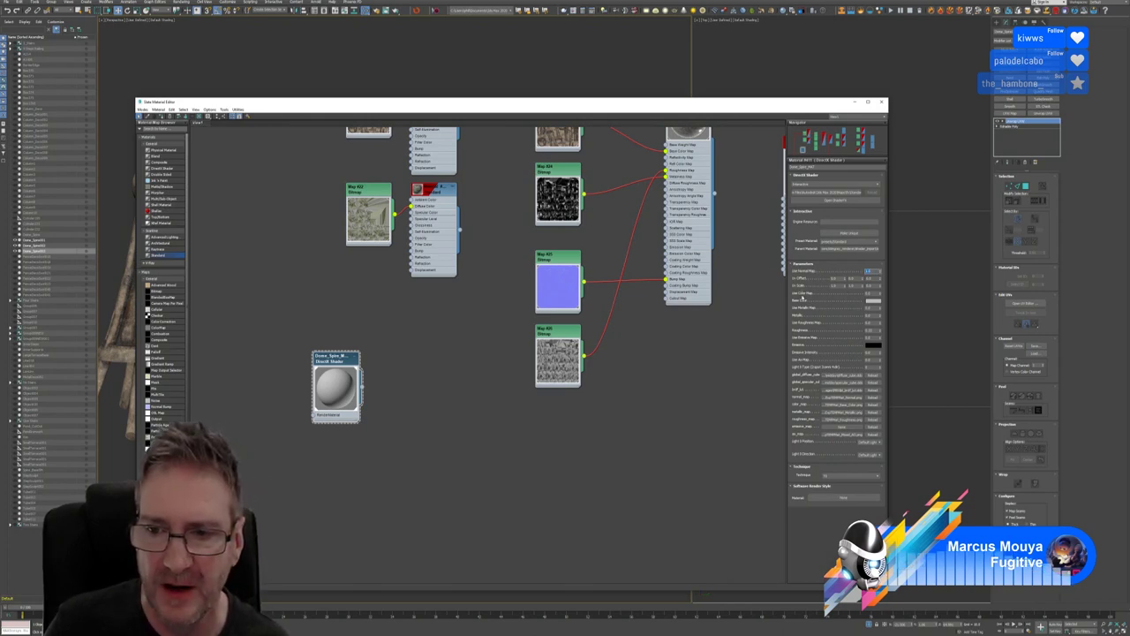
{"action": "left_click", "coordinate": [869, 292]}
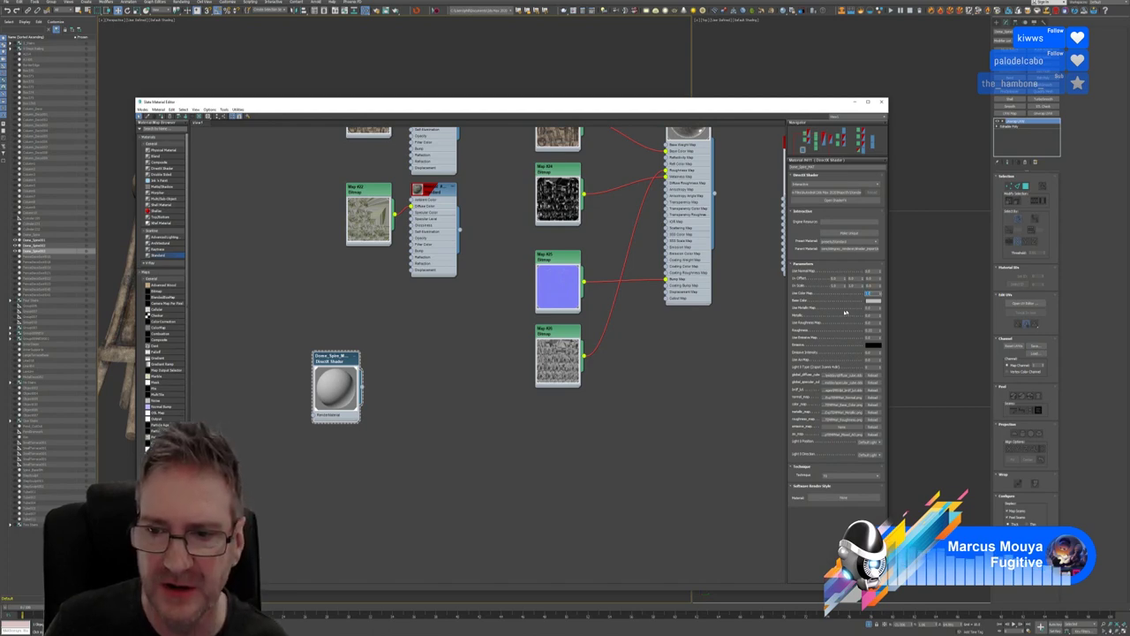
{"action": "left_click", "coordinate": [870, 307]}
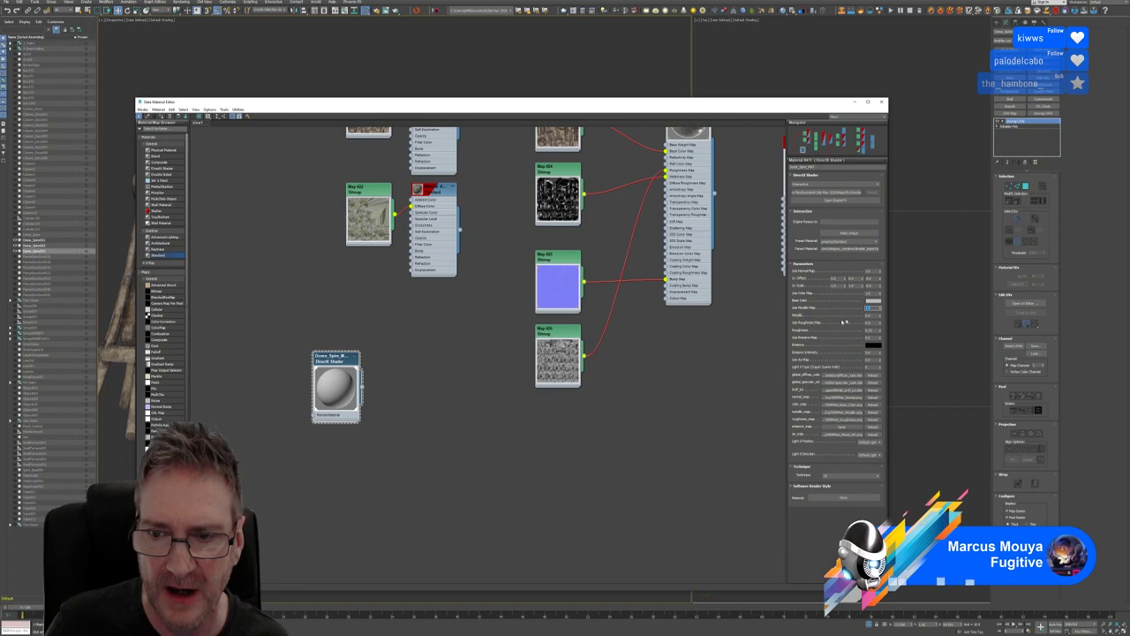
{"action": "left_click", "coordinate": [872, 323]}
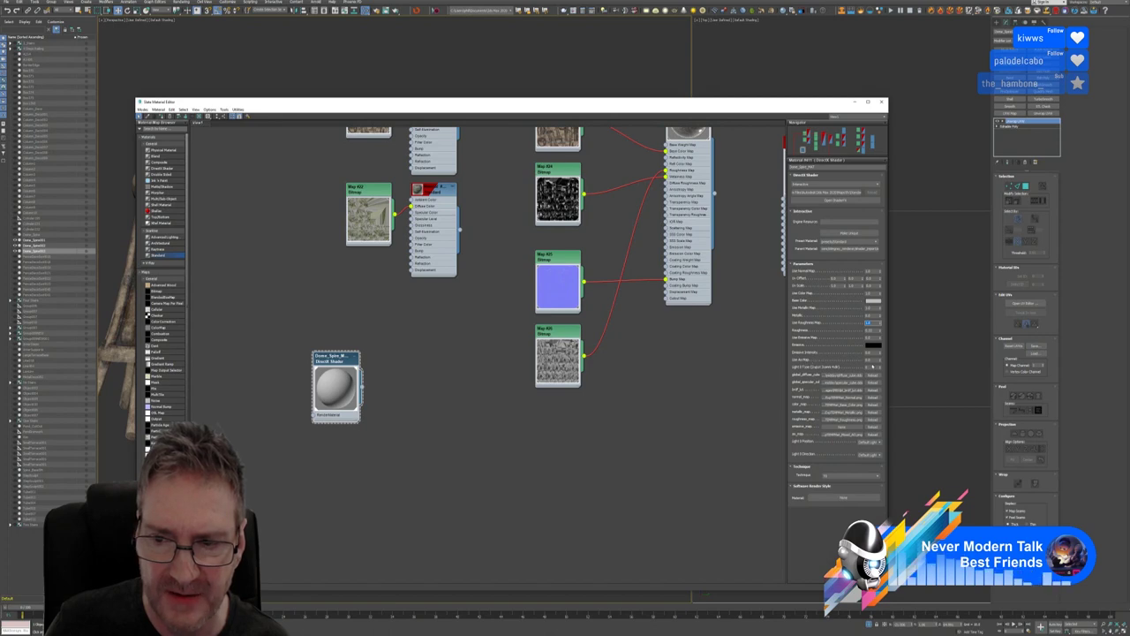
{"action": "left_click", "coordinate": [867, 361]}
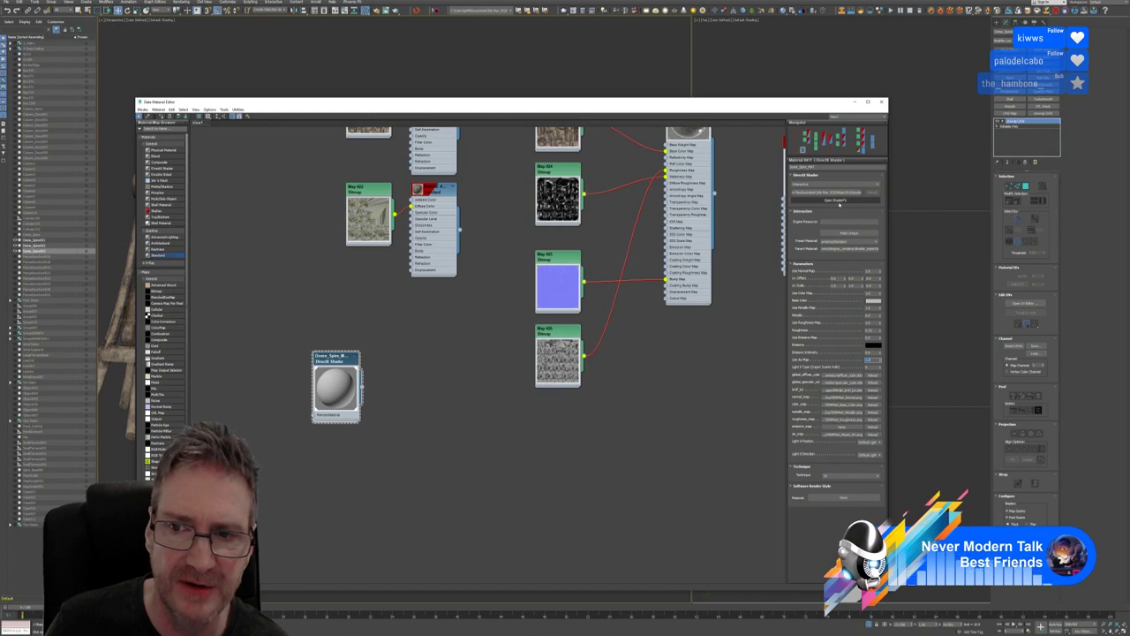
{"action": "left_click", "coordinate": [839, 200]}
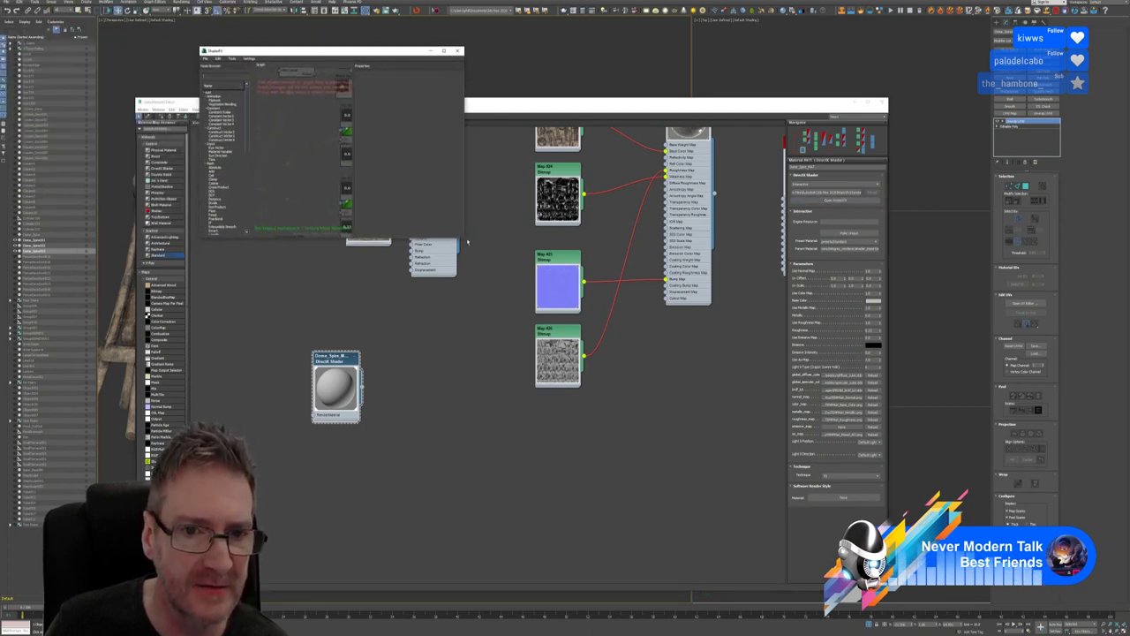
Maximize the ShaderFX window and pull apart the stacked 1.0.1, UV Offset, Add, bitmap and orange-icon nodes
{"action": "left_click_drag", "start_coordinate": [464, 238], "coordinate": [879, 504]}
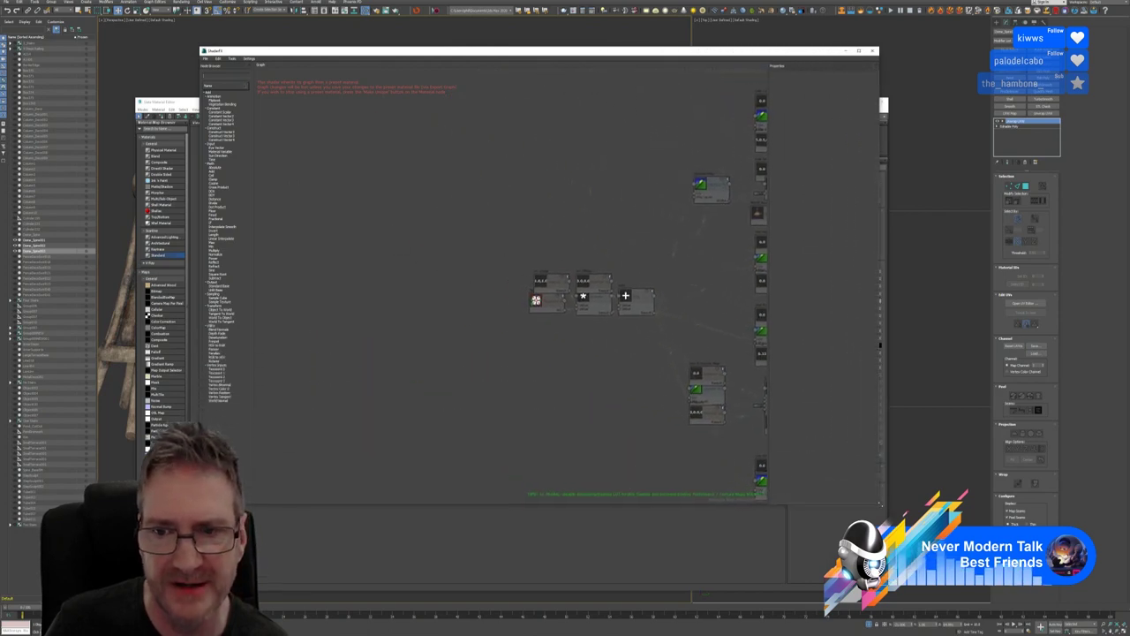
{"action": "middle_click_drag", "start_coordinate": [616, 185], "coordinate": [434, 160]}
{"action": "left_click_drag", "start_coordinate": [368, 256], "coordinate": [363, 236]}
{"action": "left_click_drag", "start_coordinate": [353, 275], "coordinate": [347, 292]}
{"action": "left_click_drag", "start_coordinate": [407, 264], "coordinate": [409, 233]}
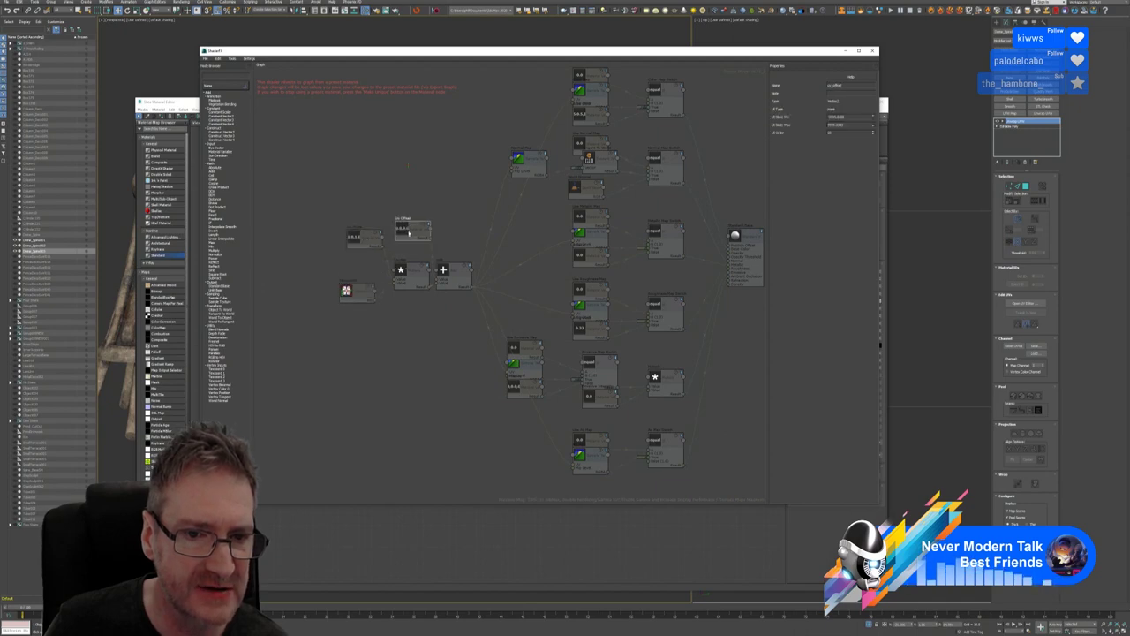
{"action": "left_click_drag", "start_coordinate": [459, 282], "coordinate": [463, 262]}
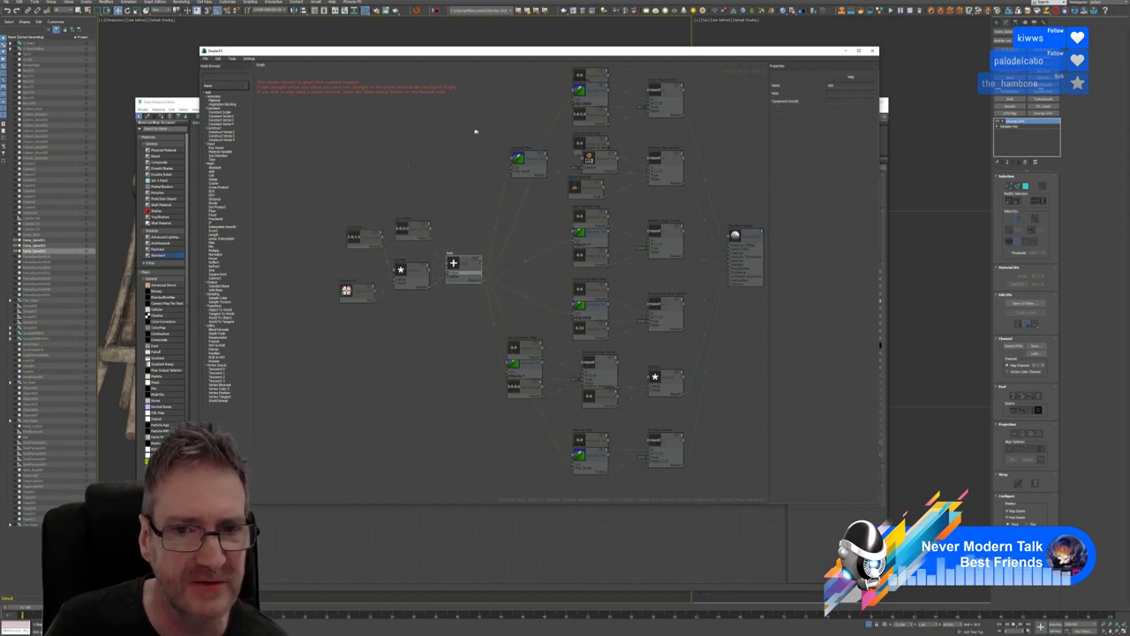
{"action": "middle_click_drag", "start_coordinate": [475, 131], "coordinate": [401, 166]}
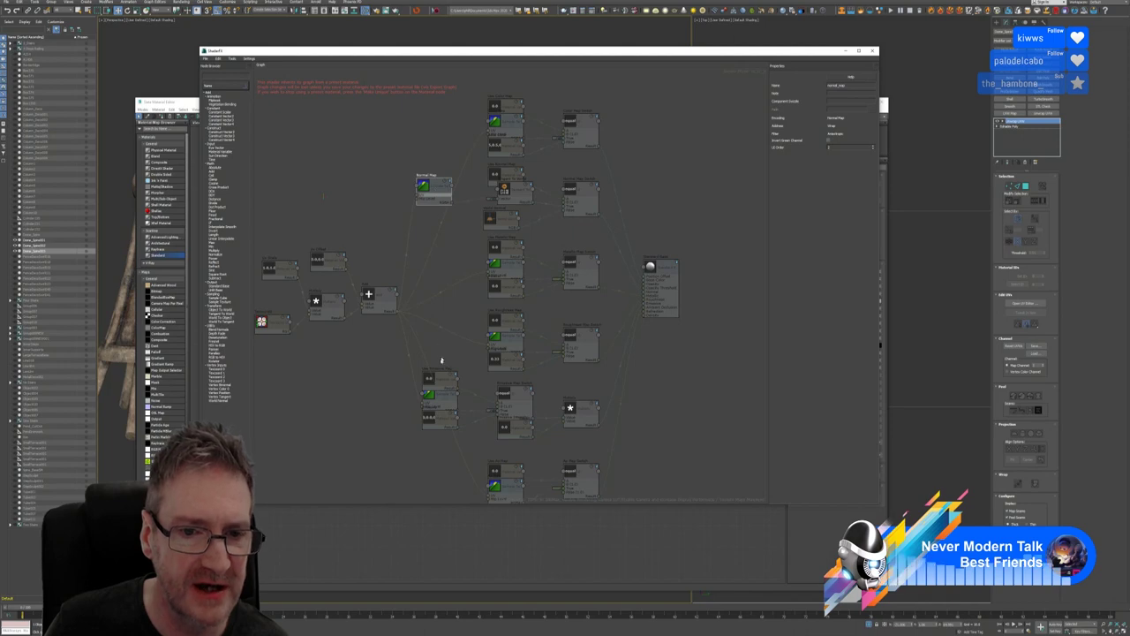
{"action": "left_click_drag", "start_coordinate": [438, 382], "coordinate": [434, 358]}
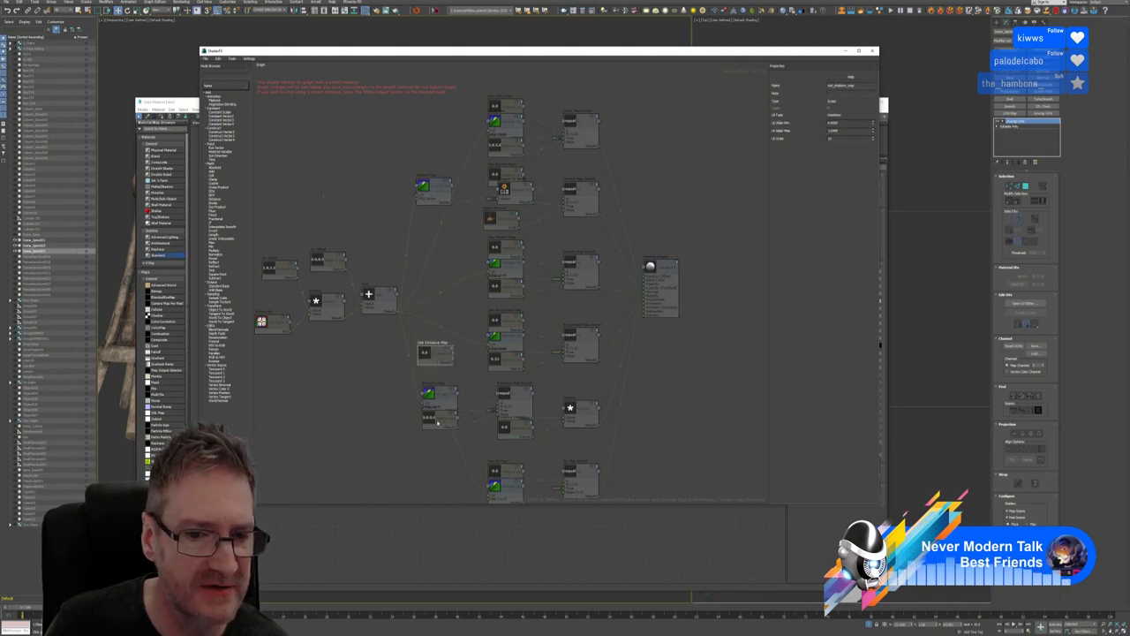
{"action": "left_click_drag", "start_coordinate": [438, 422], "coordinate": [437, 452]}
{"action": "left_click_drag", "start_coordinate": [433, 394], "coordinate": [427, 388]}
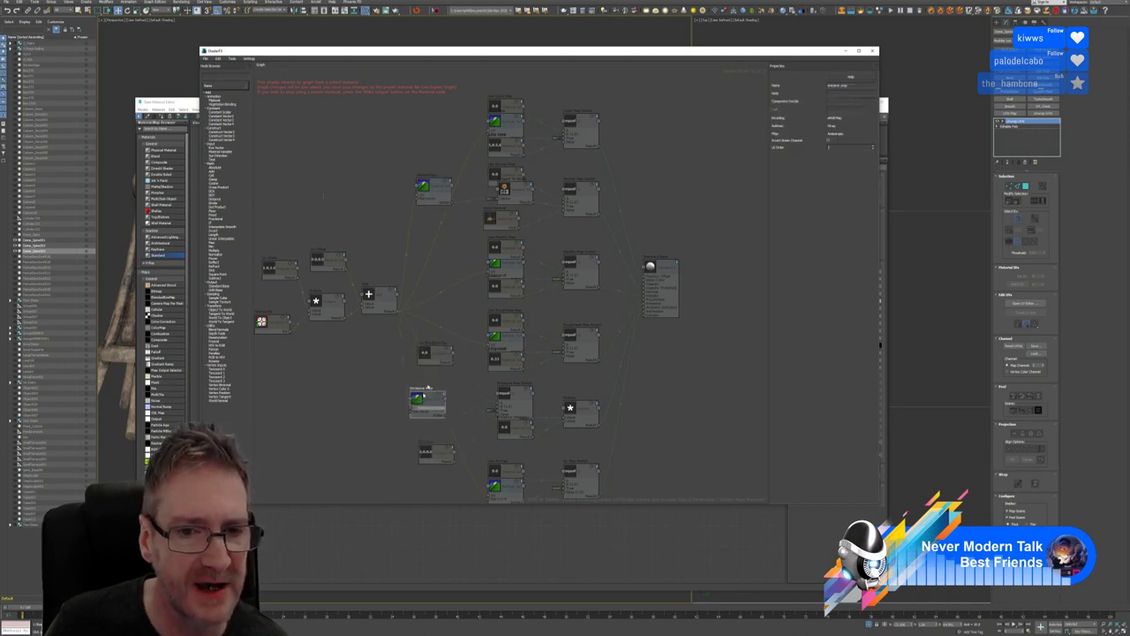
{"action": "left_click_drag", "start_coordinate": [581, 190], "coordinate": [585, 191]}
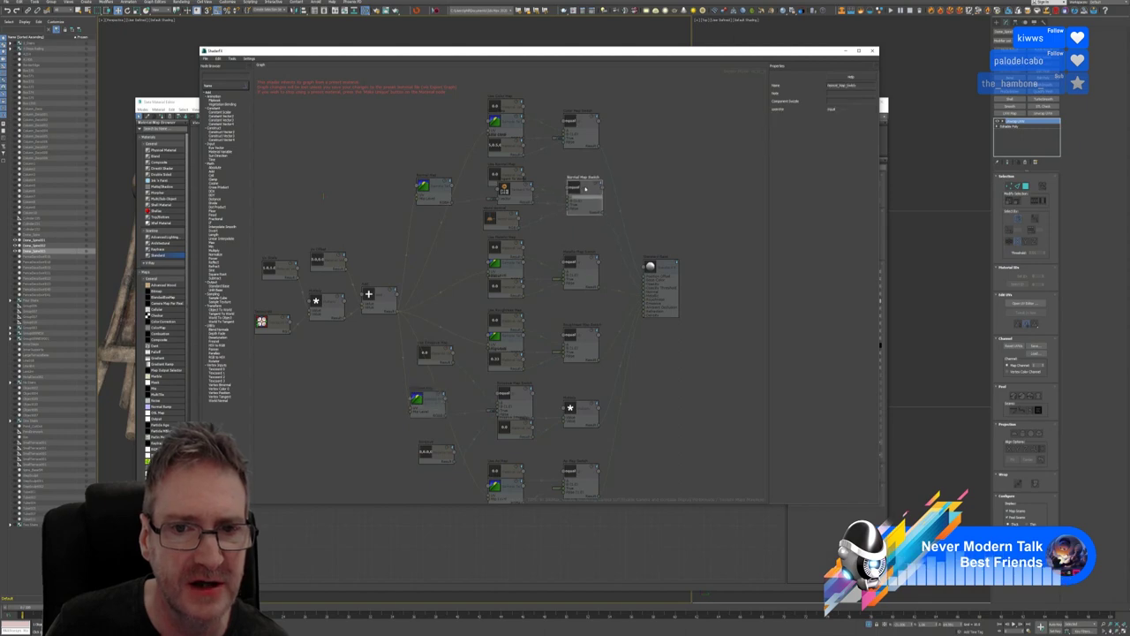
{"action": "left_click_drag", "start_coordinate": [514, 190], "coordinate": [544, 210]}
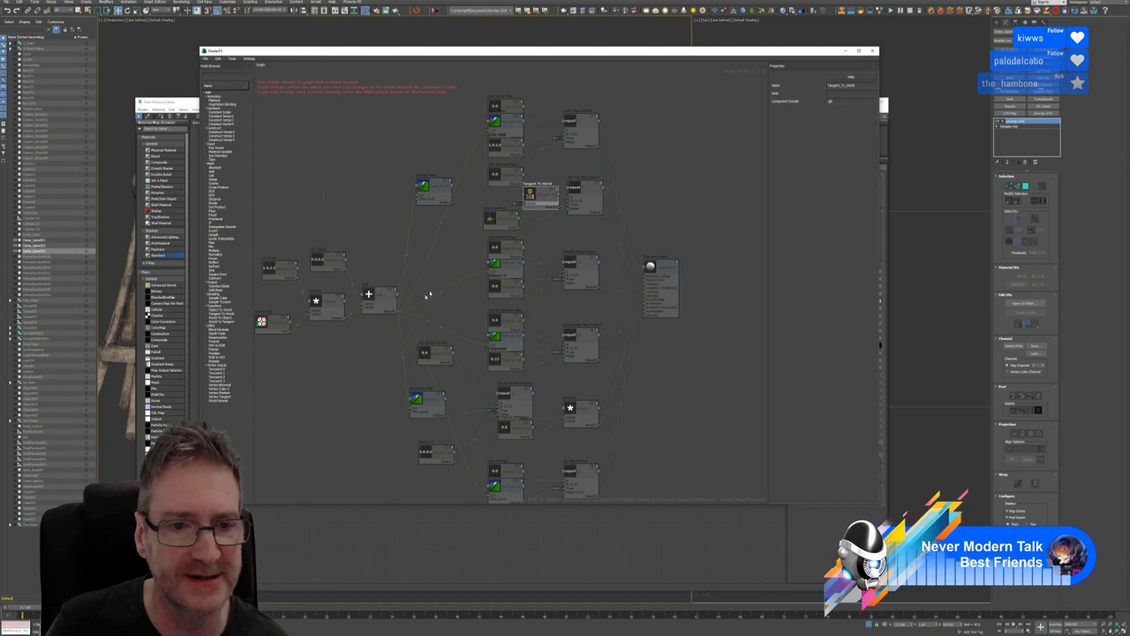
Shift the Standard Surface node right and separate the 0.0 node from the Color Map bitmap
{"action": "left_click_drag", "start_coordinate": [665, 264], "coordinate": [704, 250]}
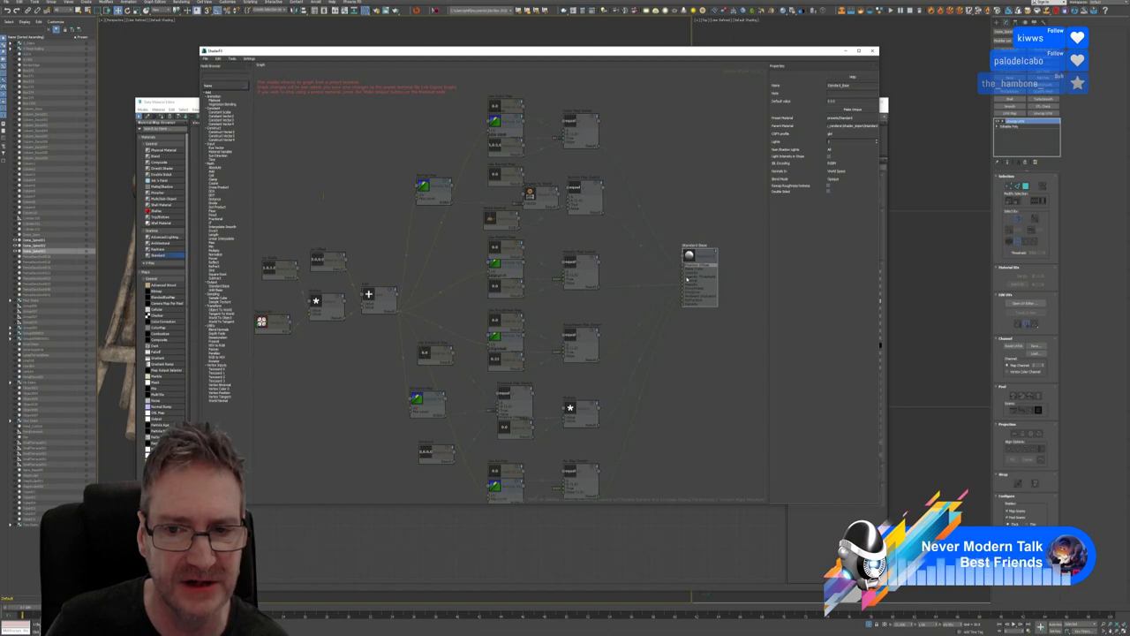
{"action": "left_click", "coordinate": [591, 140]}
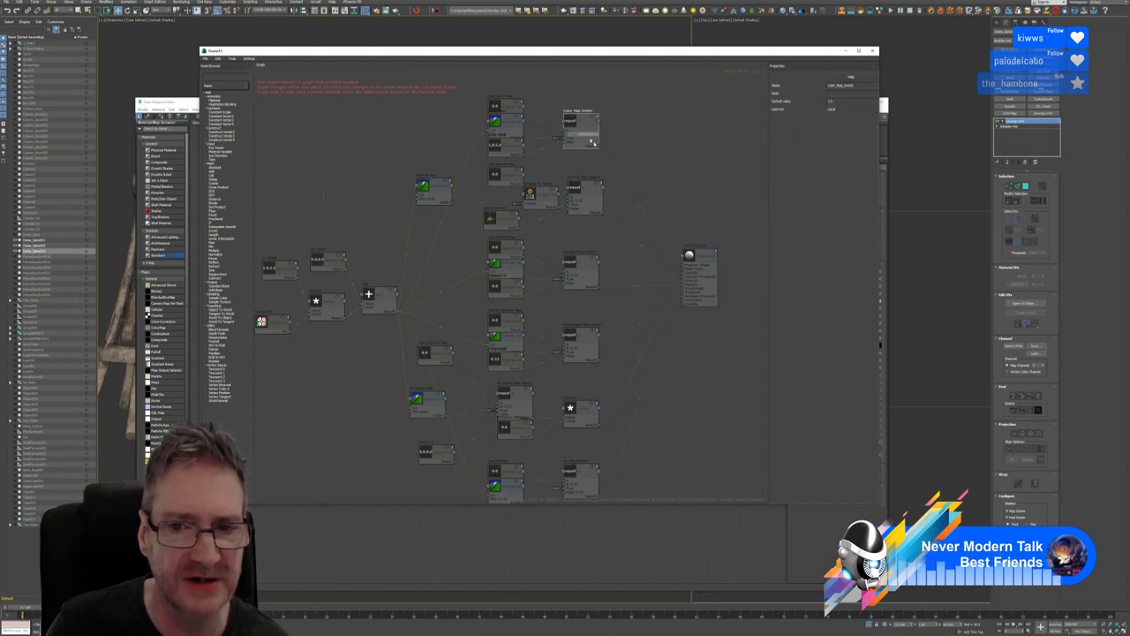
{"action": "left_click_drag", "start_coordinate": [510, 104], "coordinate": [510, 91]}
{"action": "left_click", "coordinate": [505, 132]}
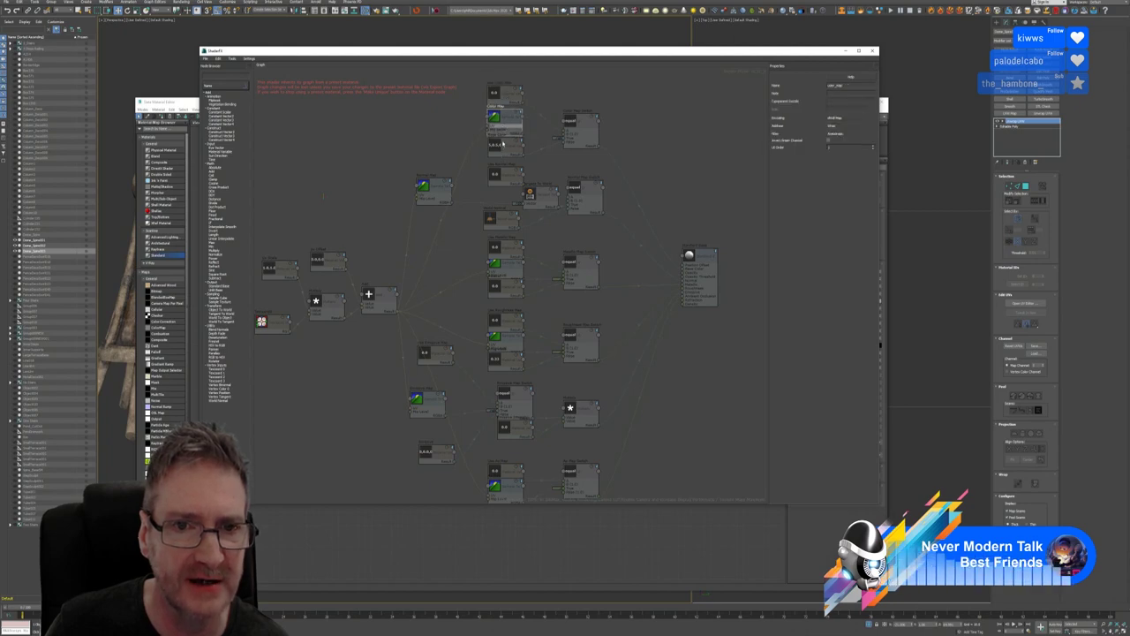
{"action": "left_click_drag", "start_coordinate": [505, 138], "coordinate": [505, 148]}
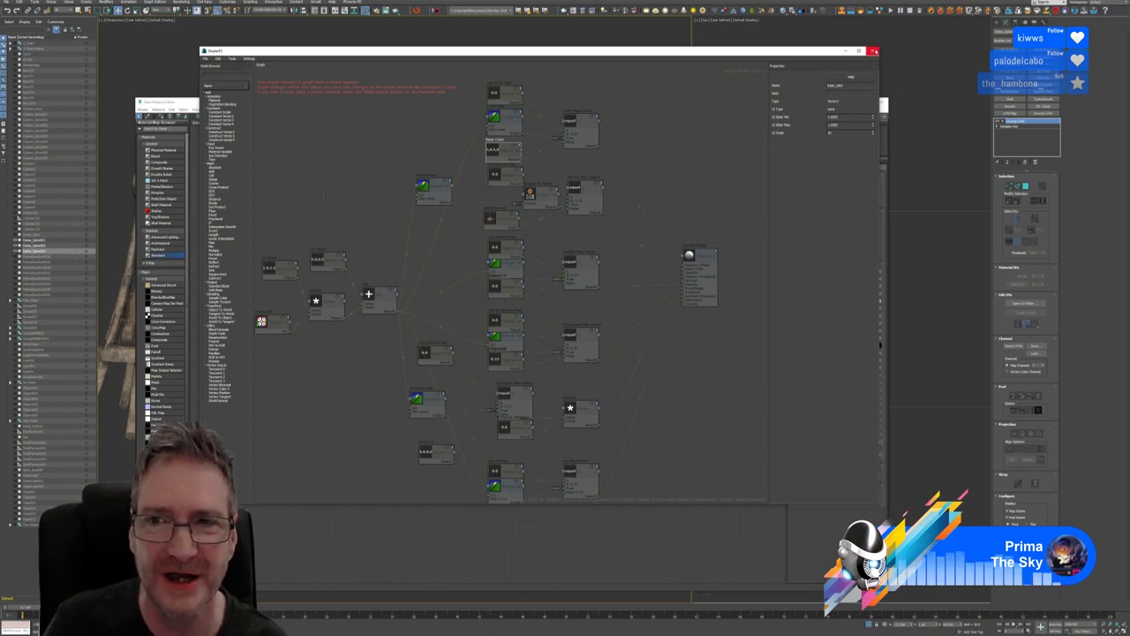
{"action": "left_click", "coordinate": [872, 50]}
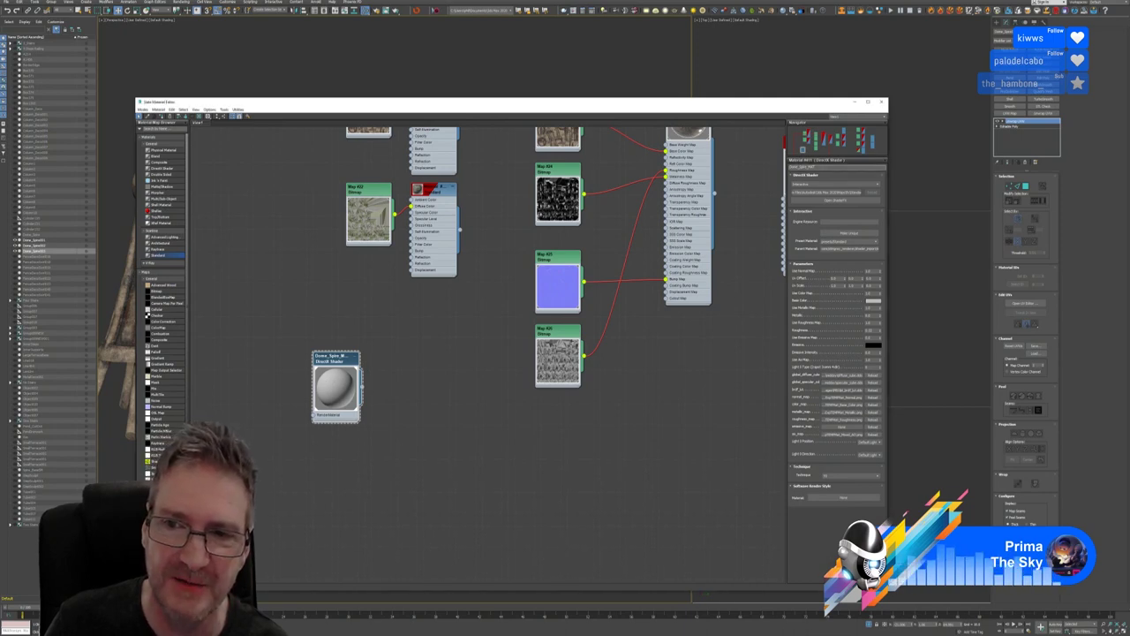
{"action": "left_click", "coordinate": [881, 102]}
{"action": "middle_click_drag", "start_coordinate": [468, 187], "coordinate": [431, 181]}
{"action": "left_click", "coordinate": [1009, 510]}
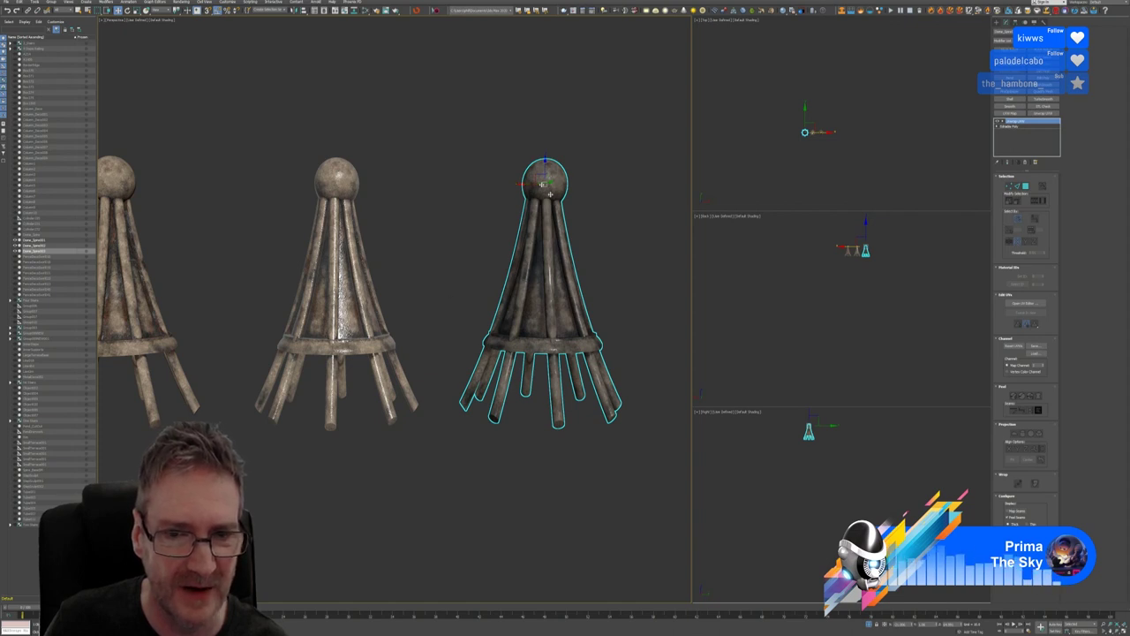
{"action": "mouse_move", "coordinate": [604, 224]}
{"action": "middle_mouse_down", "text": "alt"}
{"action": "mouse_move", "coordinate": [525, 240]}
{"action": "mouse_move", "coordinate": [547, 258]}
{"action": "mouse_move", "coordinate": [590, 234]}
{"action": "middle_mouse_up", "text": "alt"}
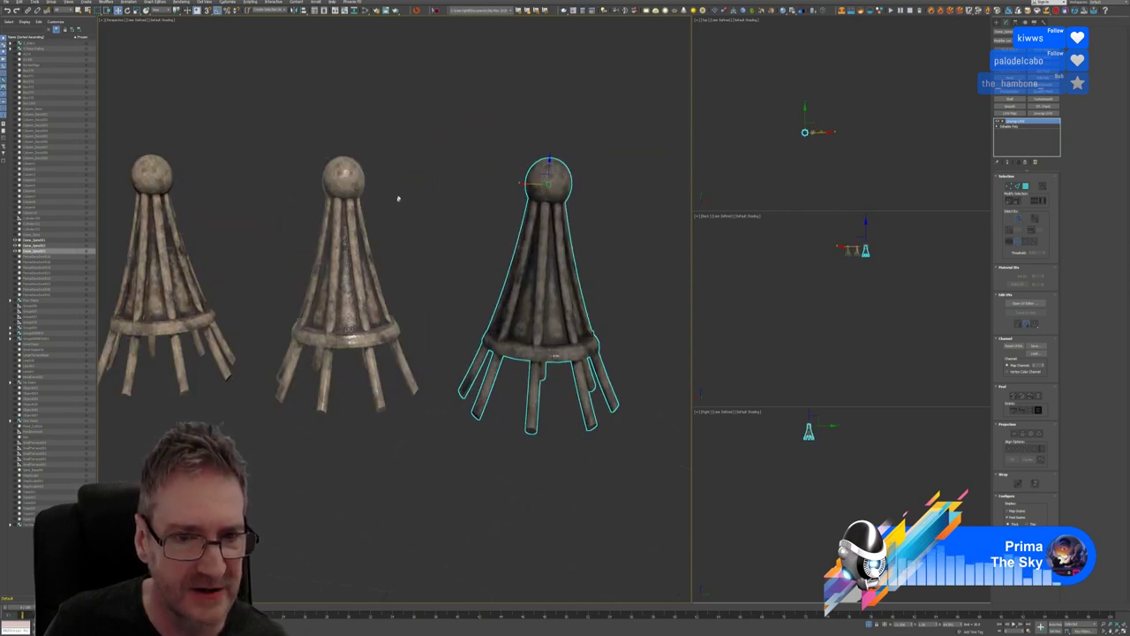
{"action": "middle_click_drag", "start_coordinate": [396, 194], "coordinate": [432, 147]}
{"action": "left_click", "coordinate": [178, 214]}
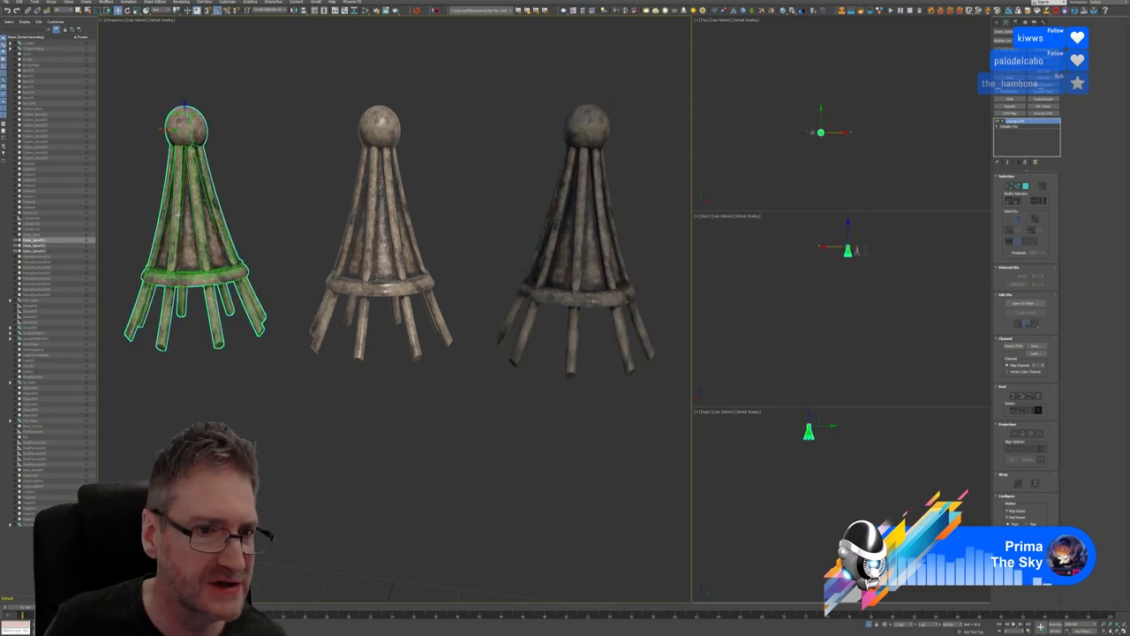
{"action": "left_click", "coordinate": [256, 207]}
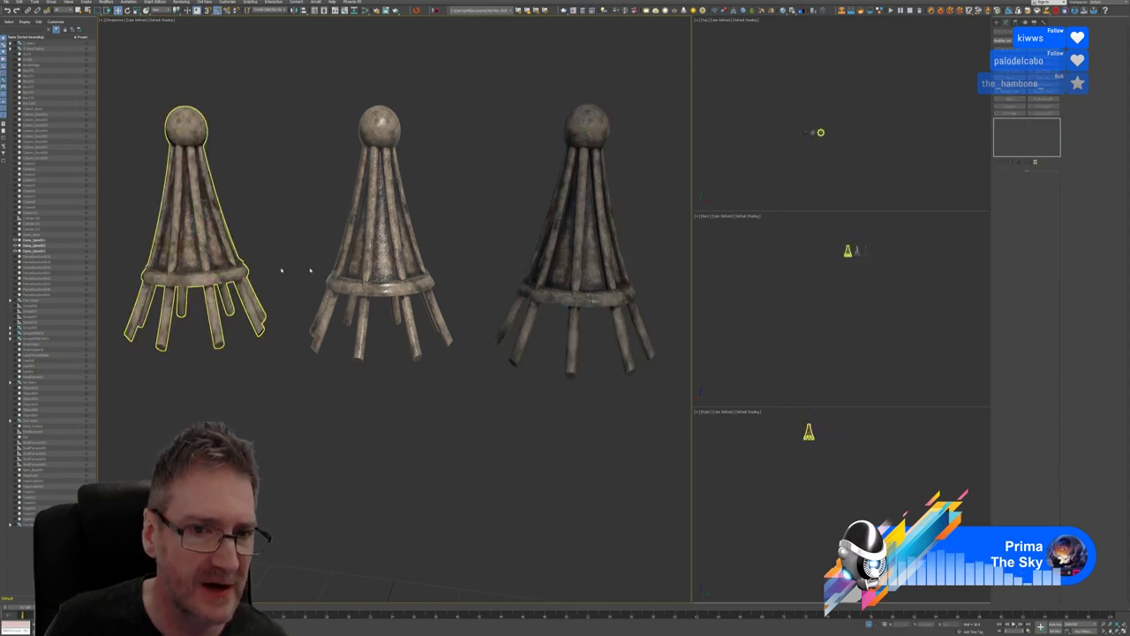
{"action": "left_click", "coordinate": [398, 200]}
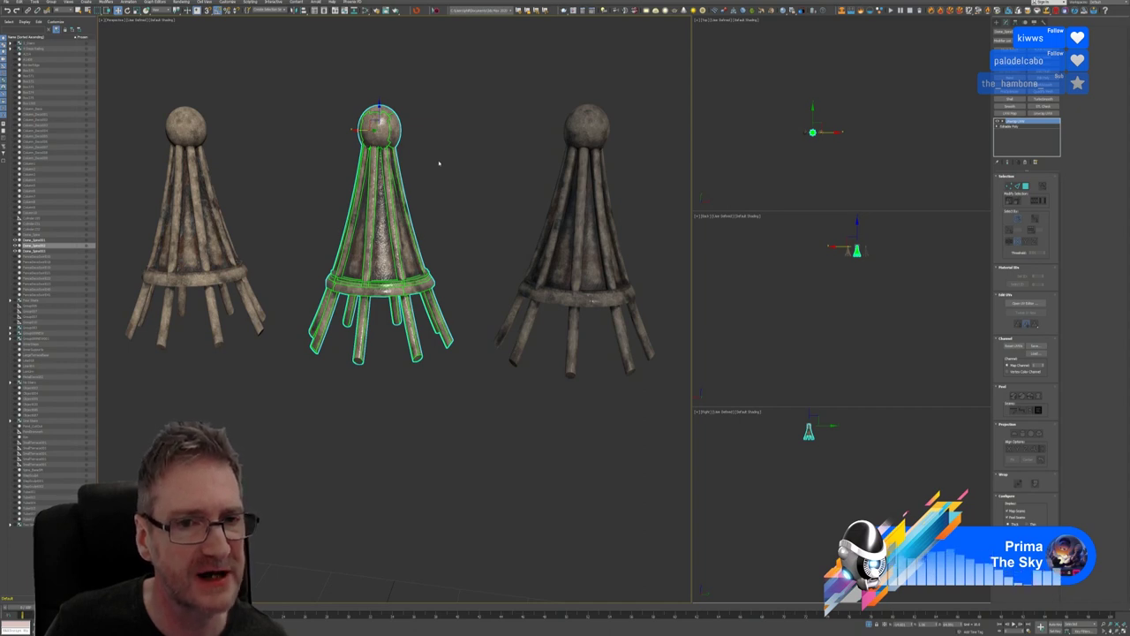
{"action": "left_click", "coordinate": [437, 162]}
{"action": "left_click", "coordinate": [580, 187]}
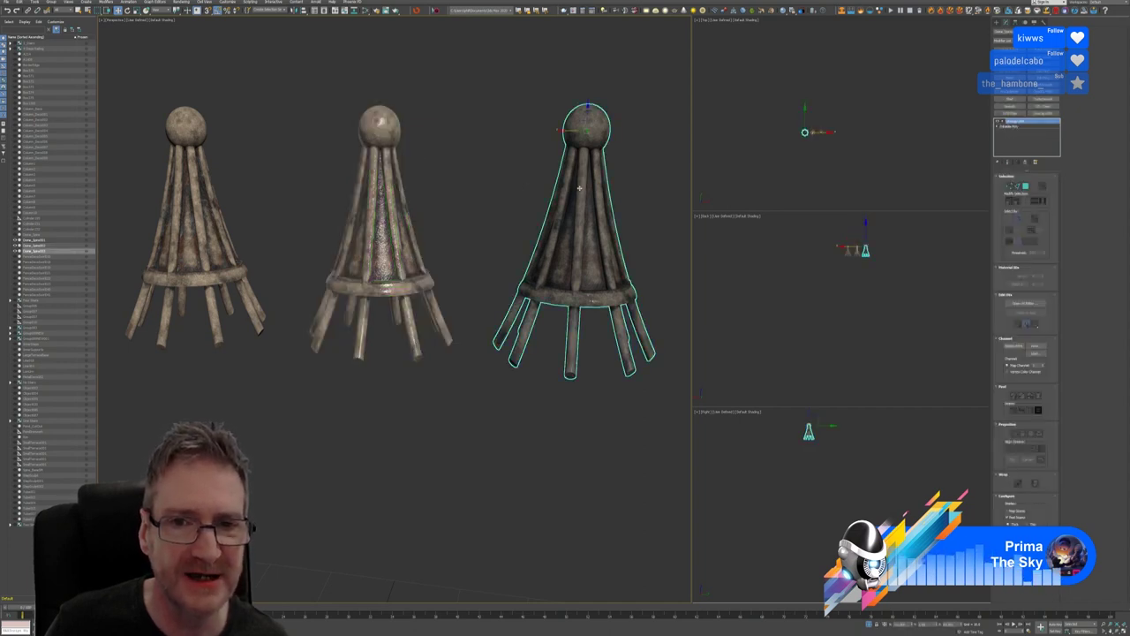
{"action": "left_click", "coordinate": [641, 171]}
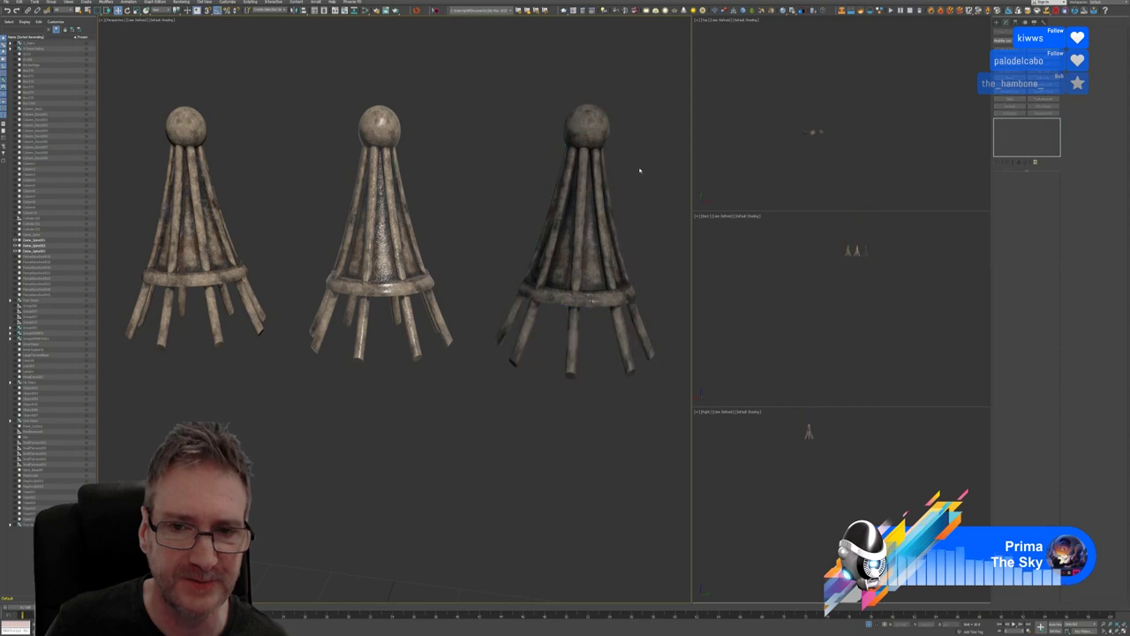
{"action": "middle_click_drag", "start_coordinate": [510, 130], "coordinate": [537, 166], "text": "alt"}
{"action": "left_click", "coordinate": [547, 225]}
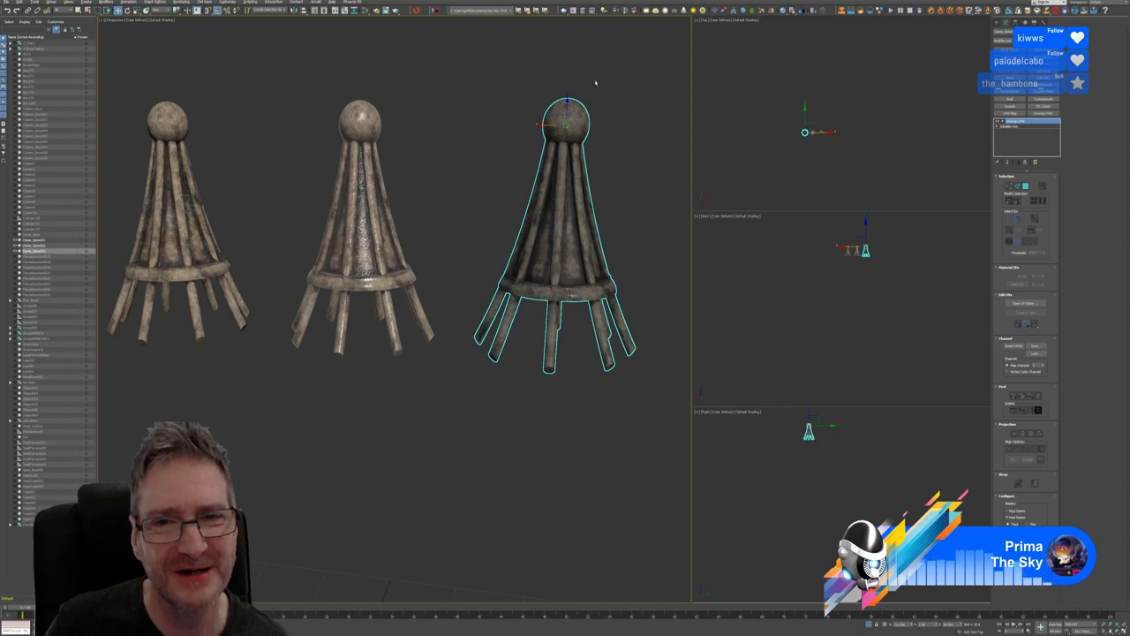
{"action": "middle_click_drag", "start_coordinate": [595, 82], "coordinate": [595, 93], "text": "alt"}
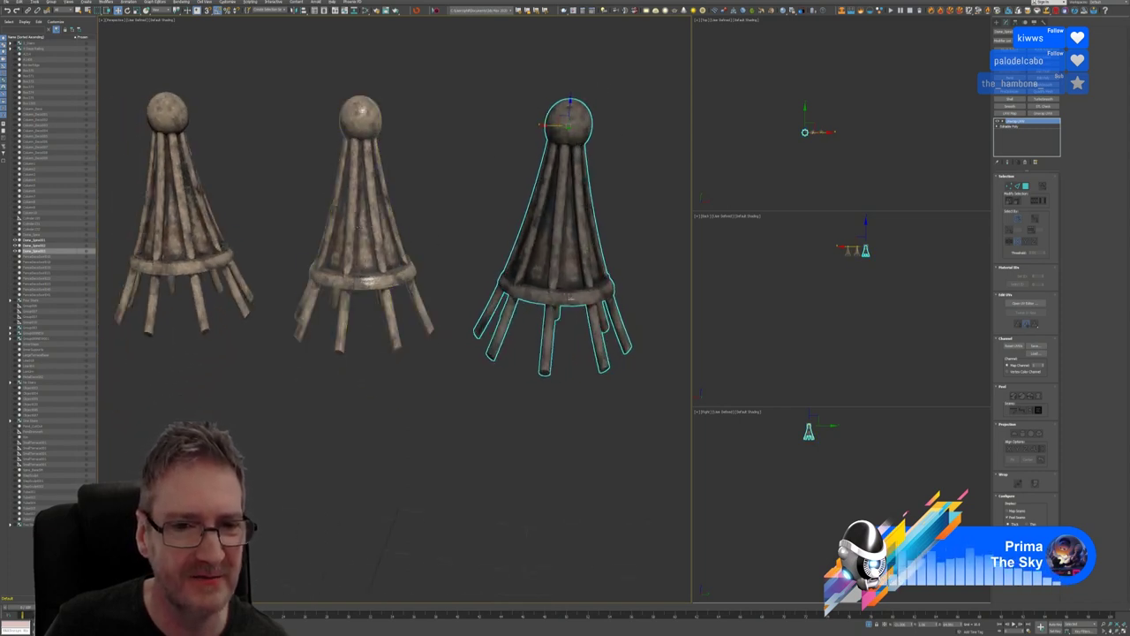
{"action": "left_click", "coordinate": [410, 176]}
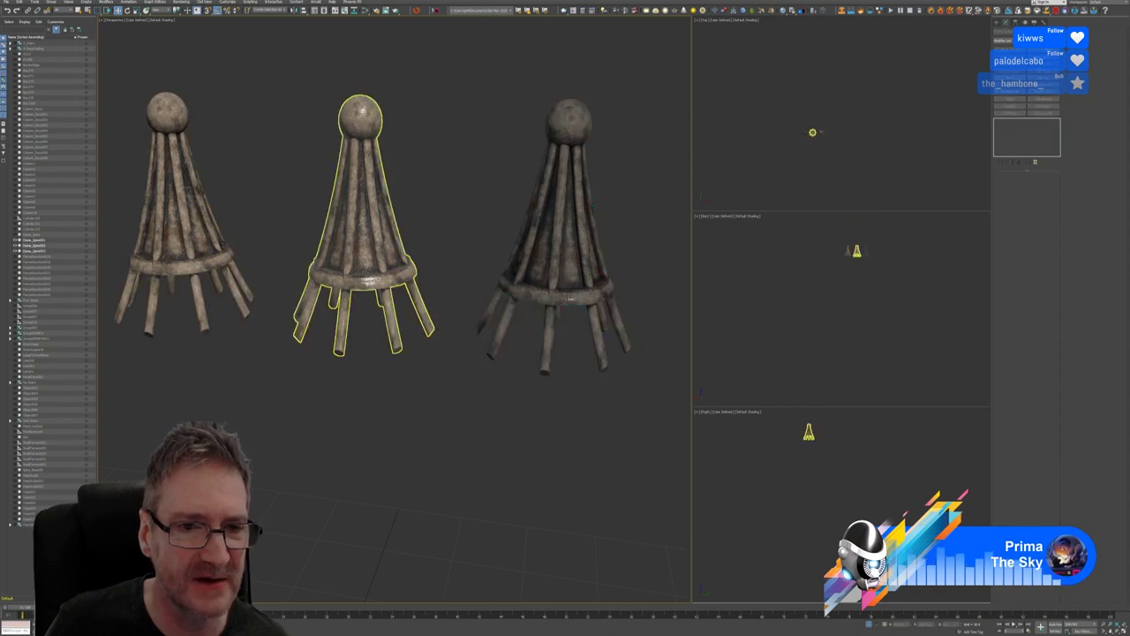
{"action": "left_click", "coordinate": [393, 176]}
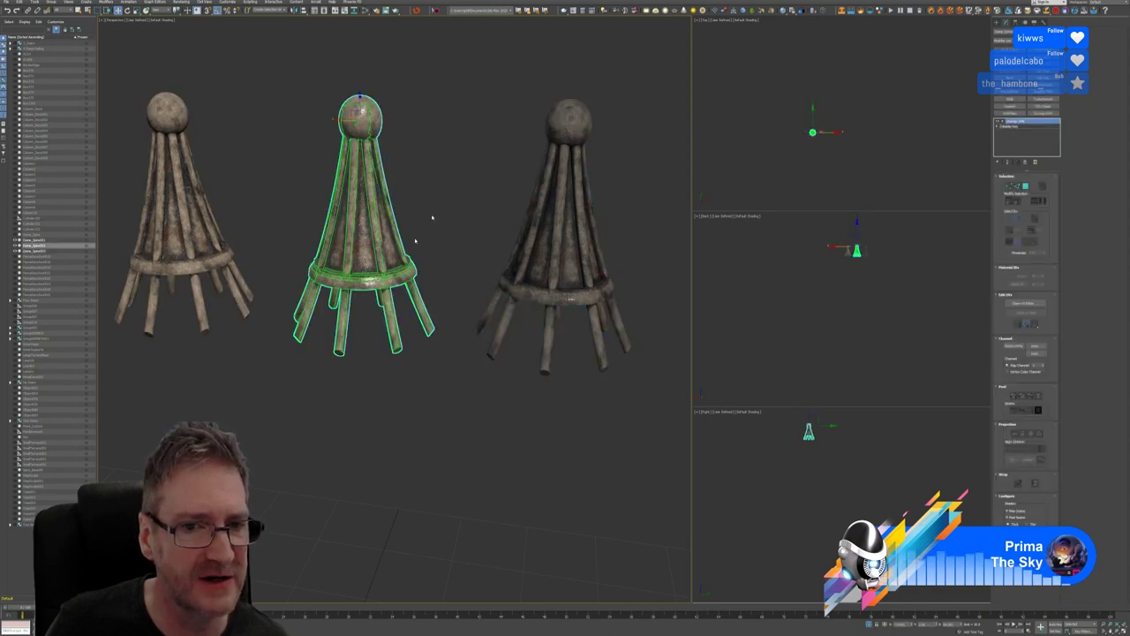
{"action": "left_click", "coordinate": [510, 182]}
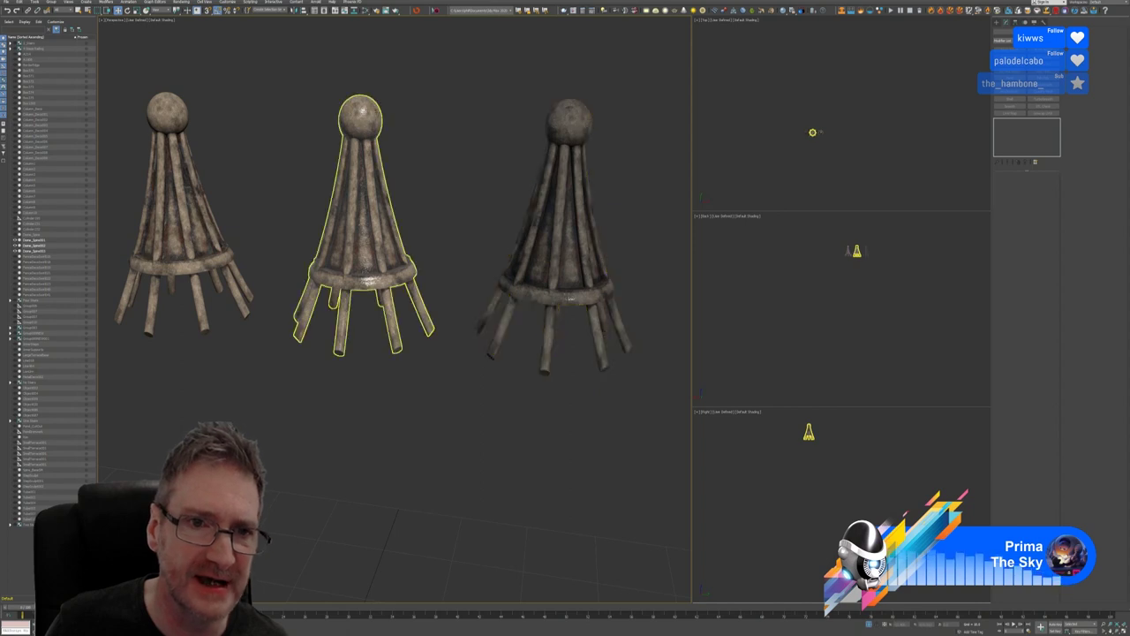
Delete the right-hand and middle spire variants, keeping the remaining one
{"action": "middle_click_drag", "start_coordinate": [385, 123], "coordinate": [554, 256], "text": "alt"}
{"action": "left_click", "coordinate": [603, 130]}
{"action": "left_click", "coordinate": [603, 130]}
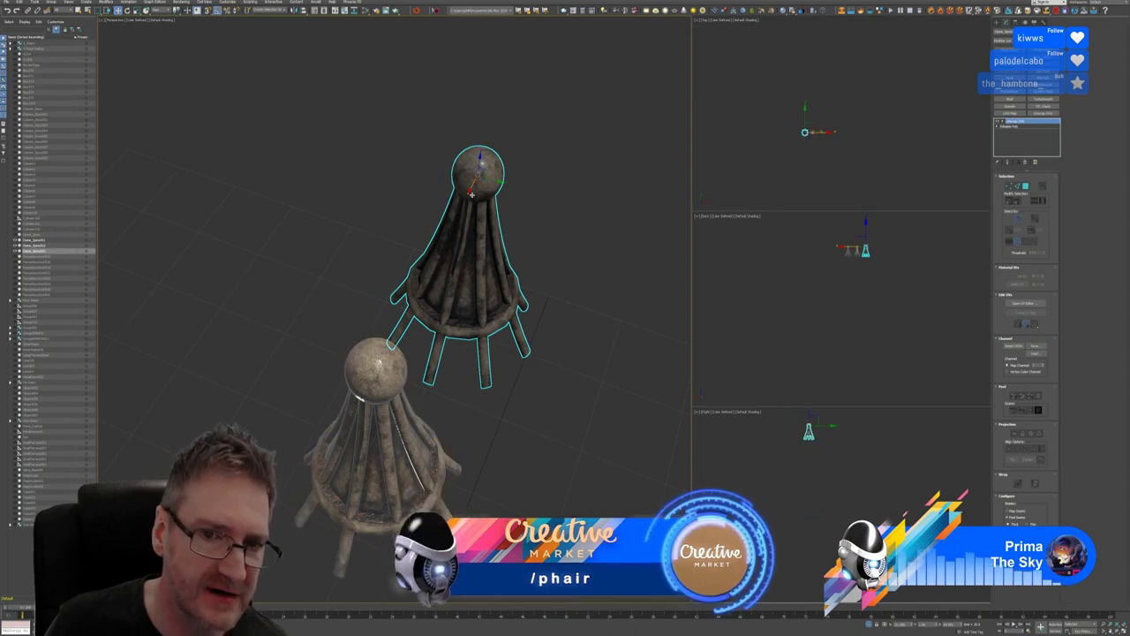
{"action": "middle_click_drag", "start_coordinate": [471, 195], "coordinate": [519, 118], "text": "alt"}
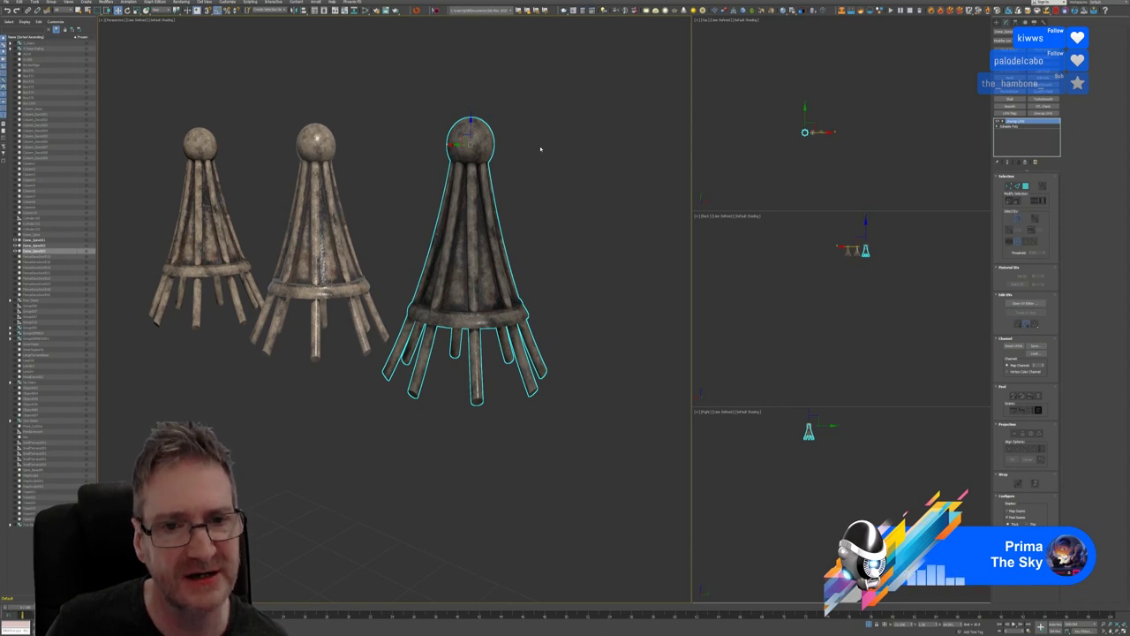
{"action": "middle_click_drag", "start_coordinate": [540, 148], "coordinate": [554, 186], "text": "alt"}
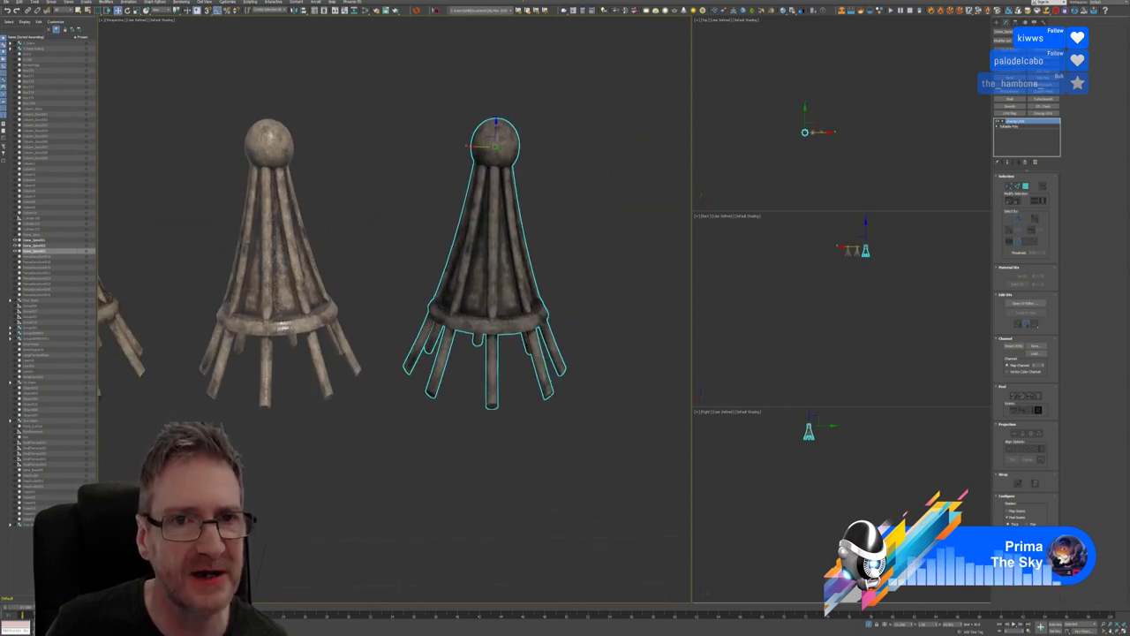
{"action": "middle_click_drag", "start_coordinate": [490, 96], "coordinate": [504, 149], "text": "alt"}
{"action": "scroll", "coordinate": [504, 149], "scroll_direction": "down", "scroll_amount": 3}
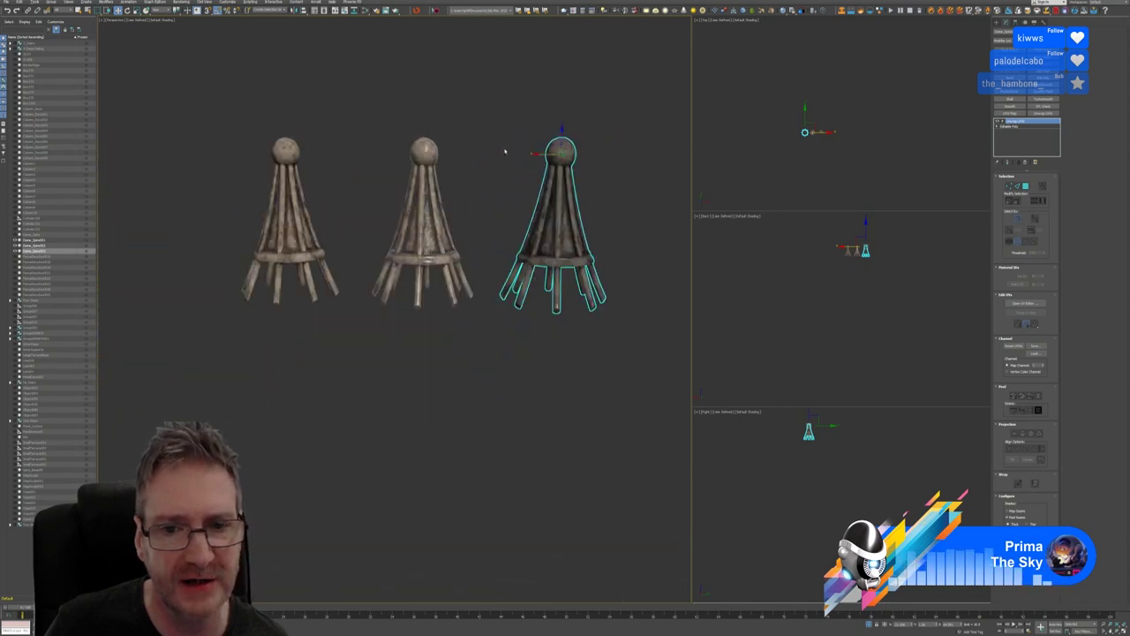
{"action": "key", "text": "Delete"}
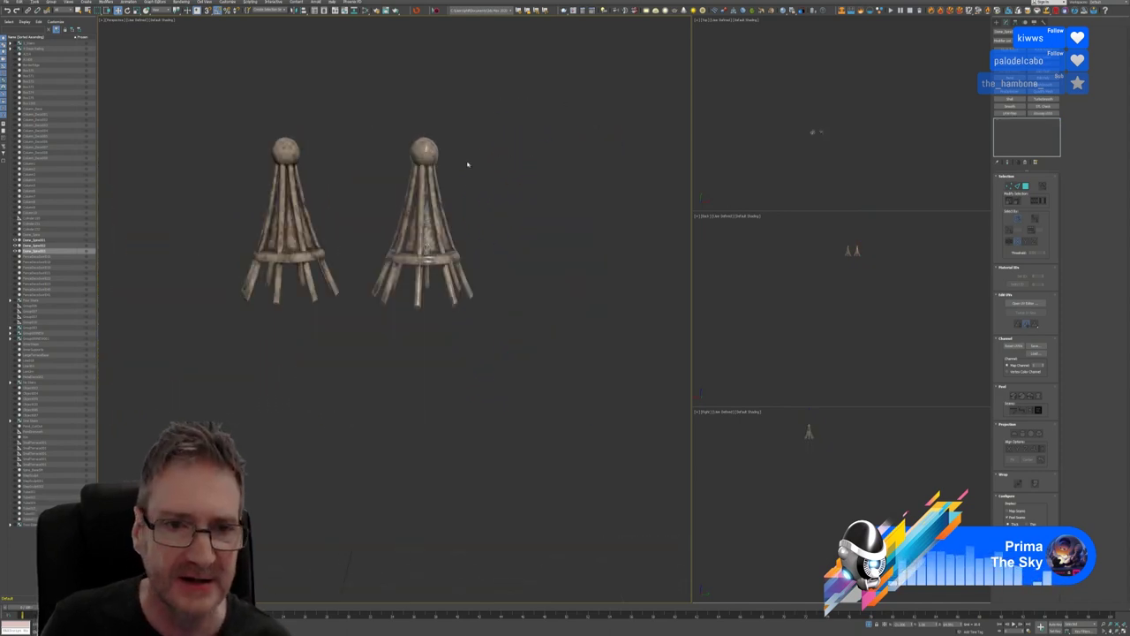
{"action": "left_click", "coordinate": [422, 230]}
{"action": "key", "text": "Delete"}
Exit isolation to show the whole temple and select the spire on the stone ring
{"action": "key", "text": "alt+q"}
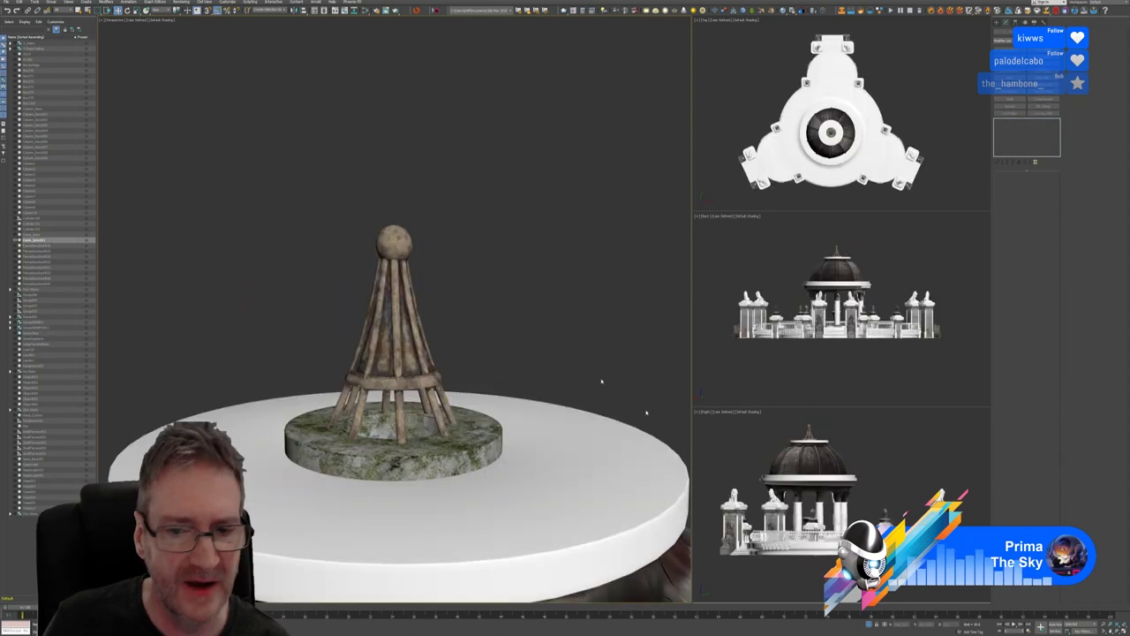
{"action": "mouse_move", "coordinate": [485, 300]}
{"action": "middle_mouse_down", "text": "alt"}
{"action": "mouse_move", "coordinate": [492, 292]}
{"action": "mouse_move", "coordinate": [479, 291]}
{"action": "mouse_move", "coordinate": [488, 297]}
{"action": "middle_mouse_up", "text": "alt"}
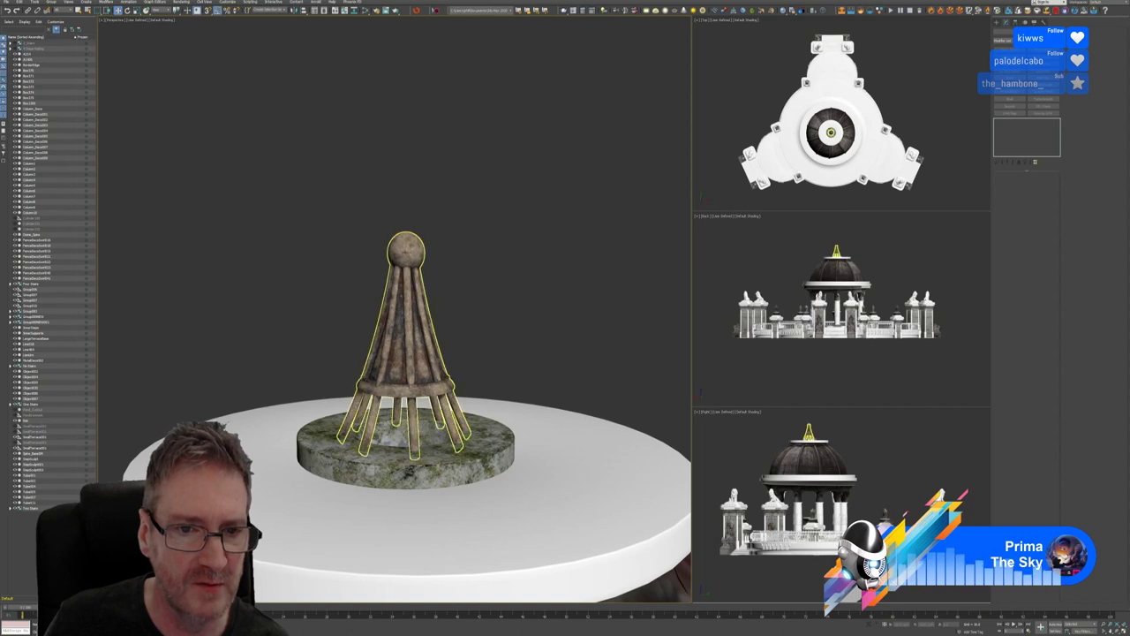
{"action": "left_click", "coordinate": [405, 256]}
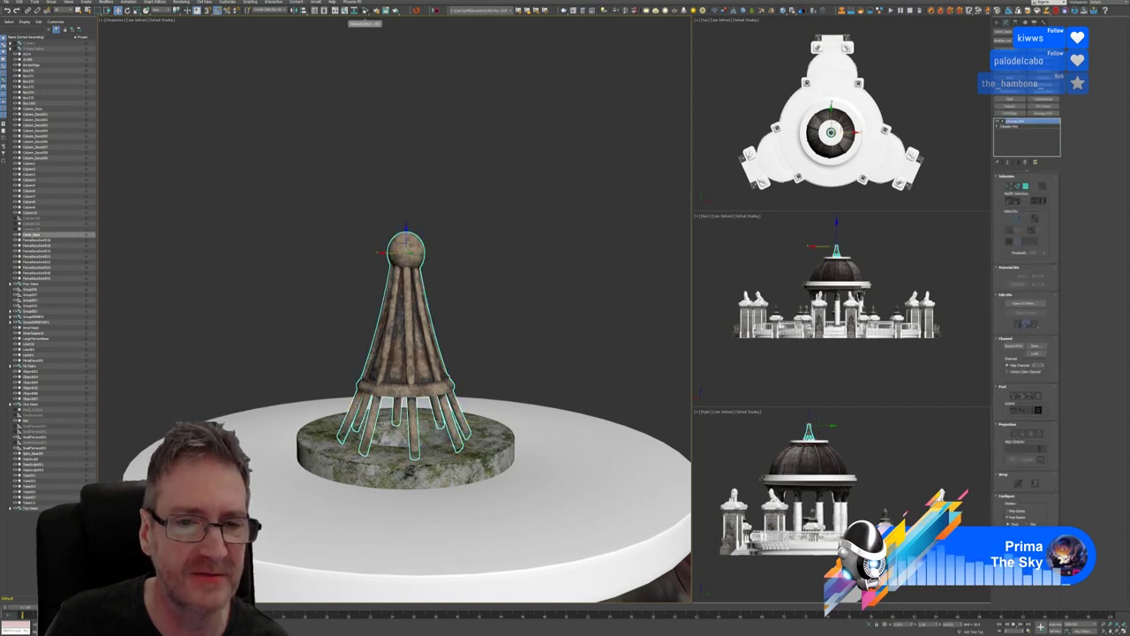
Inspect the spire's material node in the Slate Material Editor, then close the editor
{"action": "left_click", "coordinate": [365, 11]}
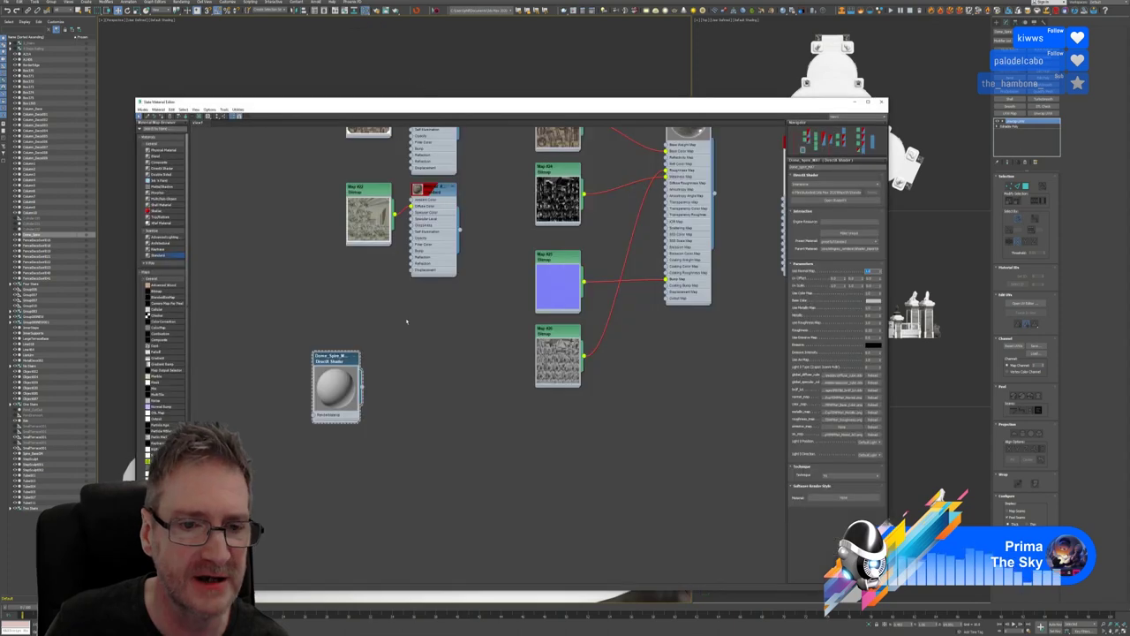
{"action": "right_click", "coordinate": [334, 360]}
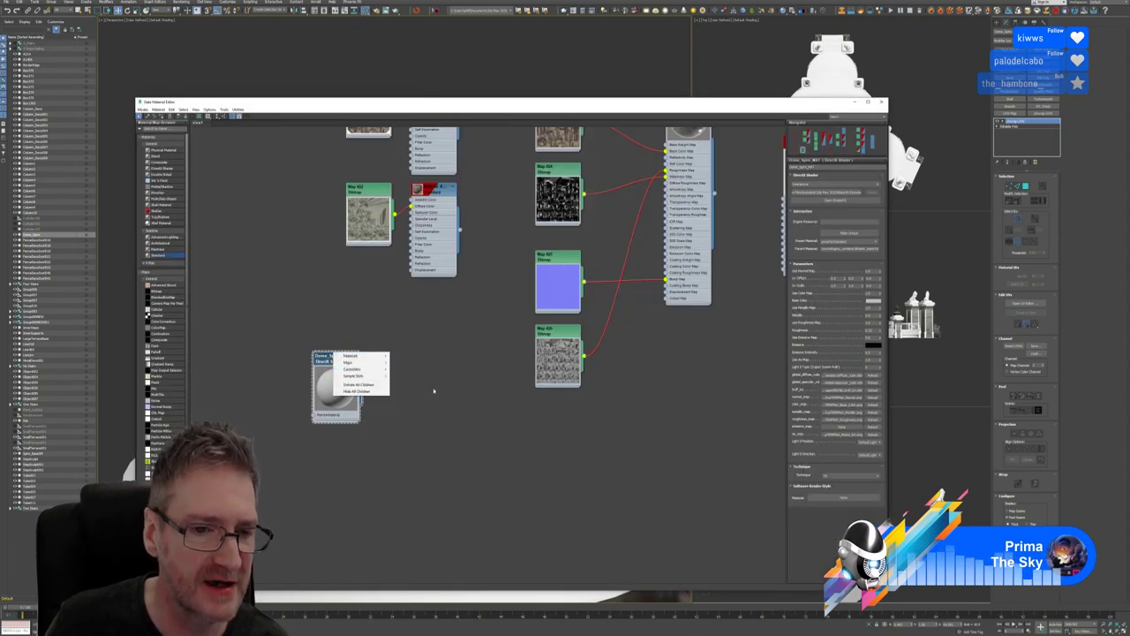
{"action": "left_click", "coordinate": [360, 362]}
{"action": "left_click", "coordinate": [345, 362]}
{"action": "right_click", "coordinate": [344, 362]}
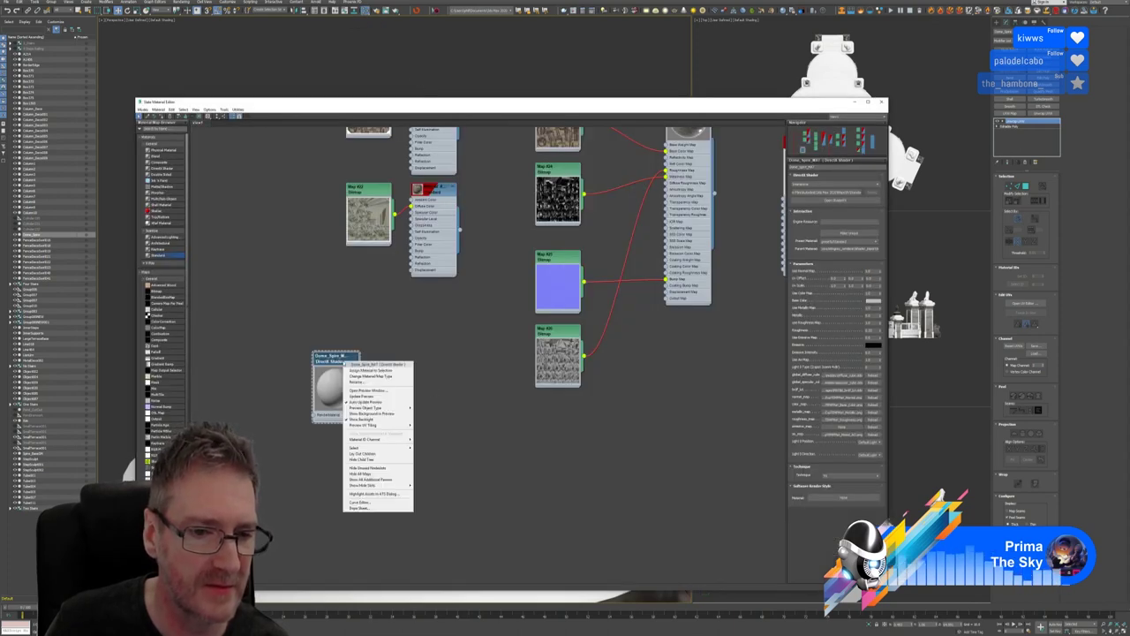
{"action": "left_click", "coordinate": [349, 366]}
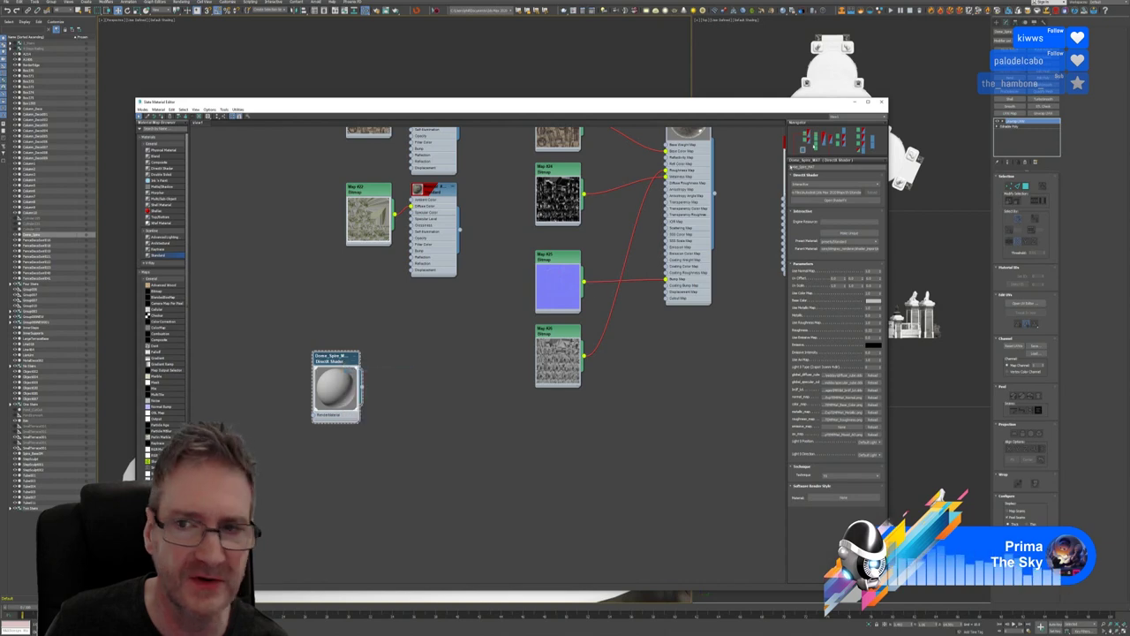
{"action": "left_click", "coordinate": [881, 102]}
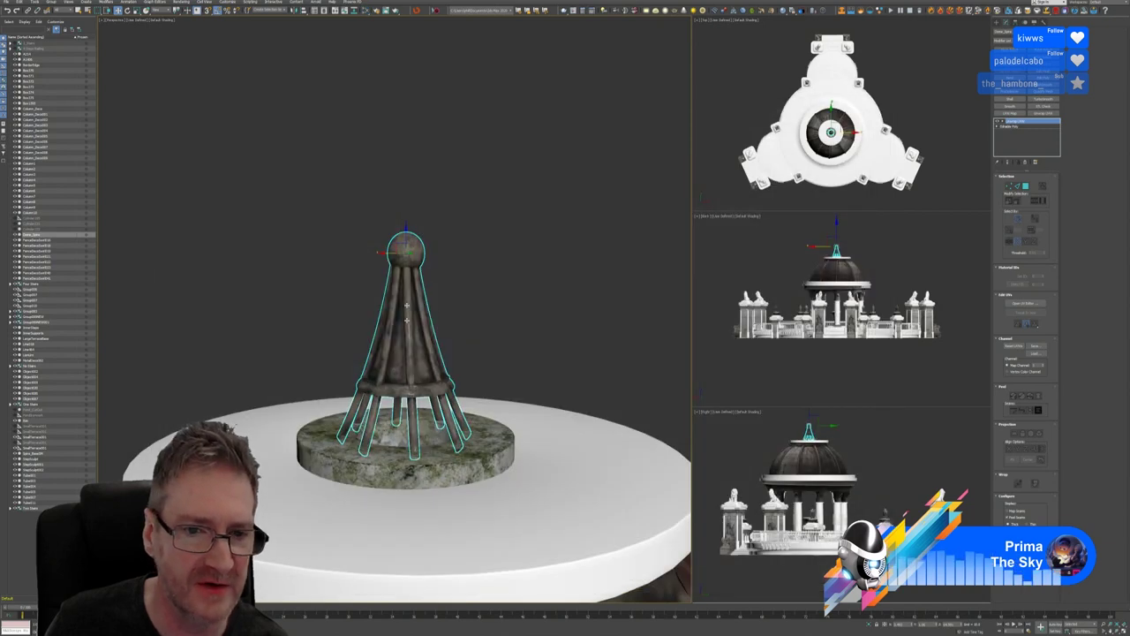
{"action": "mouse_move", "coordinate": [475, 248]}
{"action": "middle_mouse_down", "text": "alt"}
{"action": "mouse_move", "coordinate": [494, 260]}
{"action": "mouse_move", "coordinate": [462, 259]}
{"action": "middle_mouse_up", "text": "alt"}
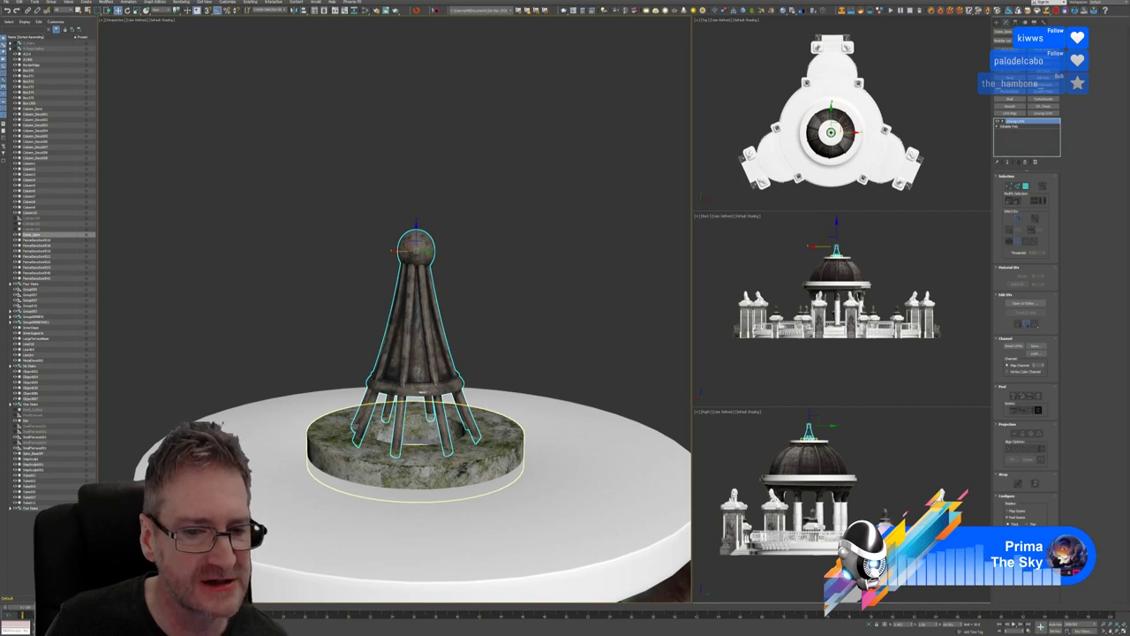
Delete the column of bitmap and material nodes and move the spire material node beside the others
{"action": "left_click", "coordinate": [366, 10]}
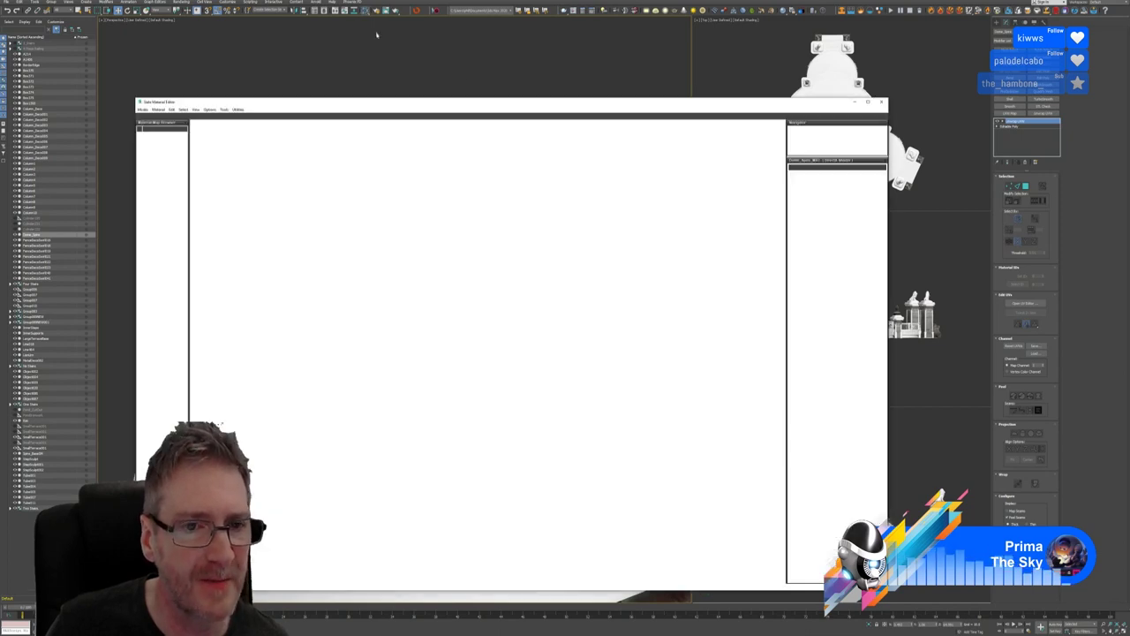
{"action": "scroll", "coordinate": [421, 323], "scroll_direction": "down", "scroll_amount": 2}
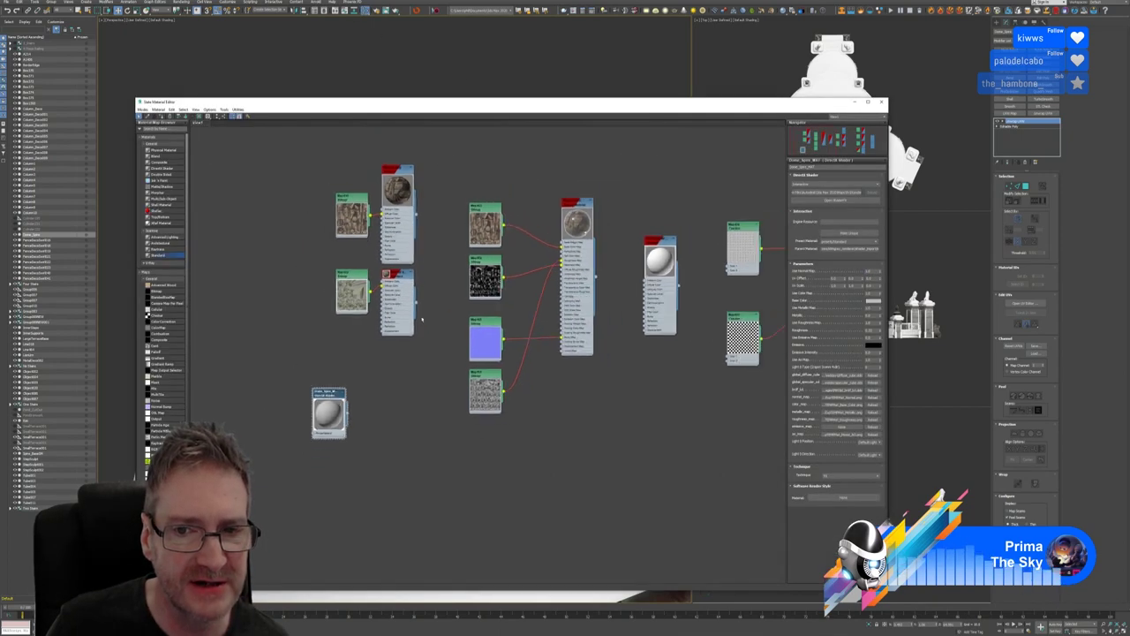
{"action": "middle_click_drag", "start_coordinate": [430, 264], "coordinate": [437, 271]}
{"action": "left_click_drag", "start_coordinate": [443, 232], "coordinate": [580, 504]}
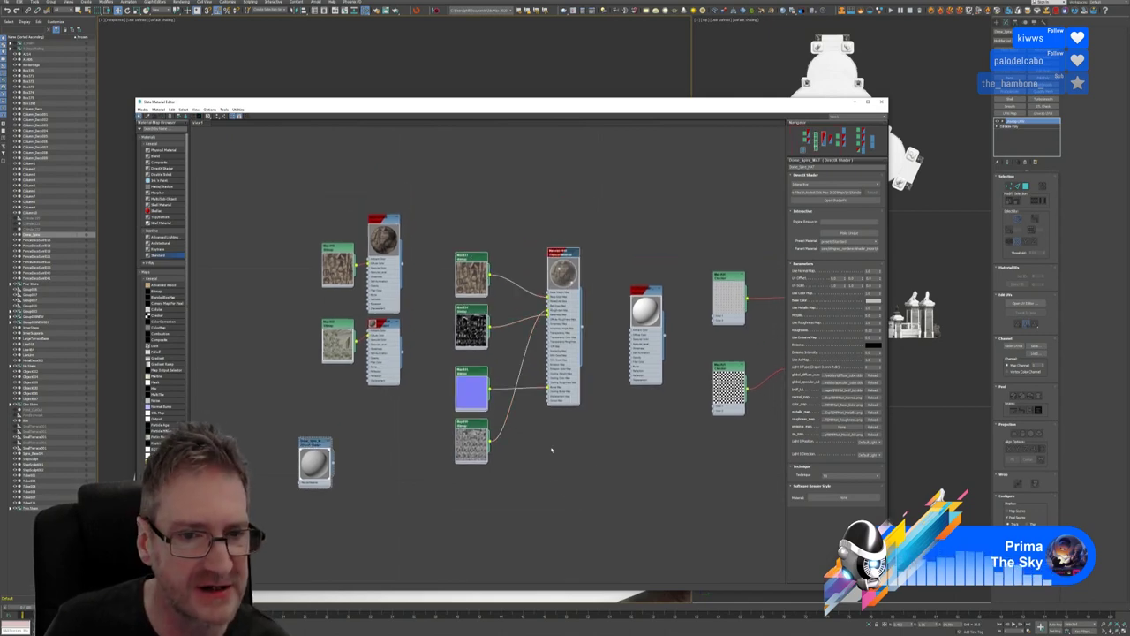
{"action": "key", "text": "Delete"}
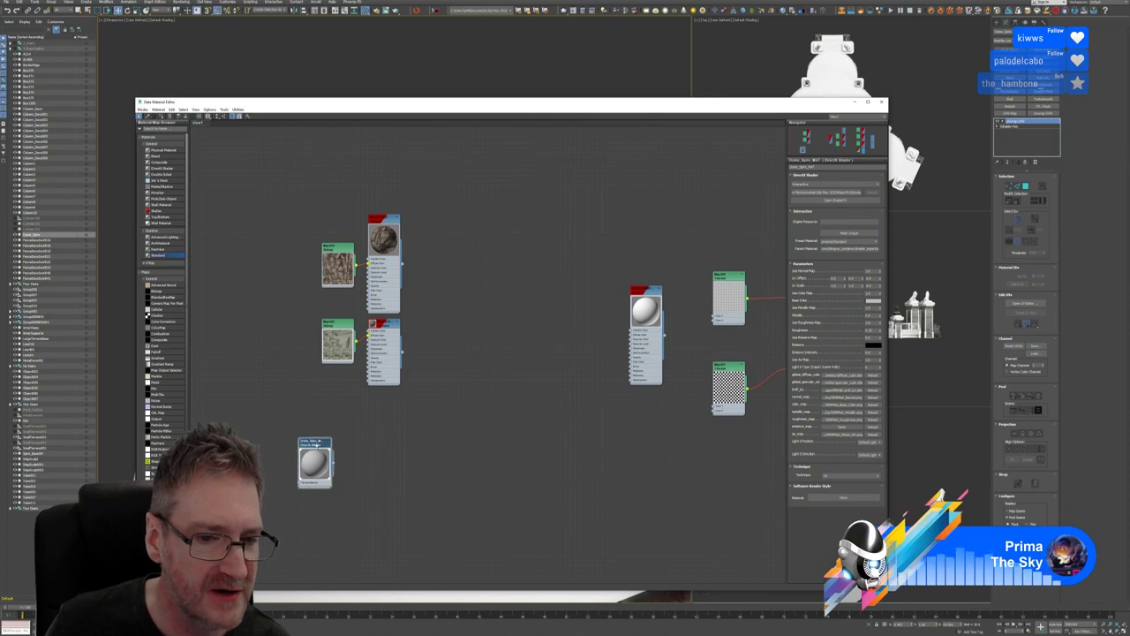
{"action": "left_click_drag", "start_coordinate": [312, 457], "coordinate": [430, 226]}
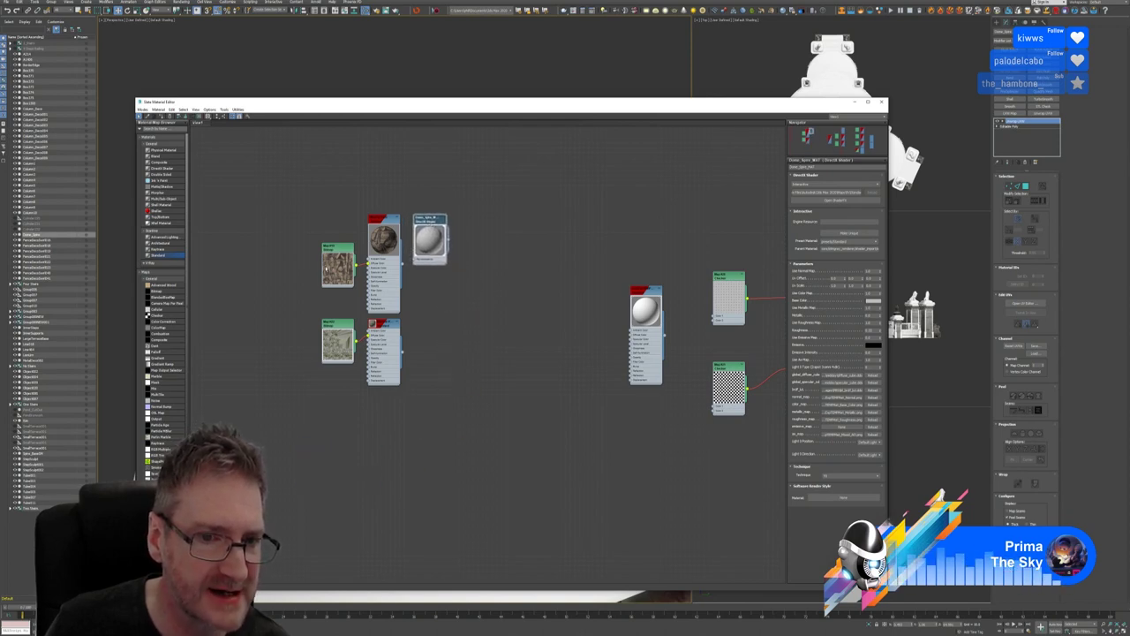
{"action": "scroll", "coordinate": [377, 262], "scroll_direction": "up", "scroll_amount": 5}
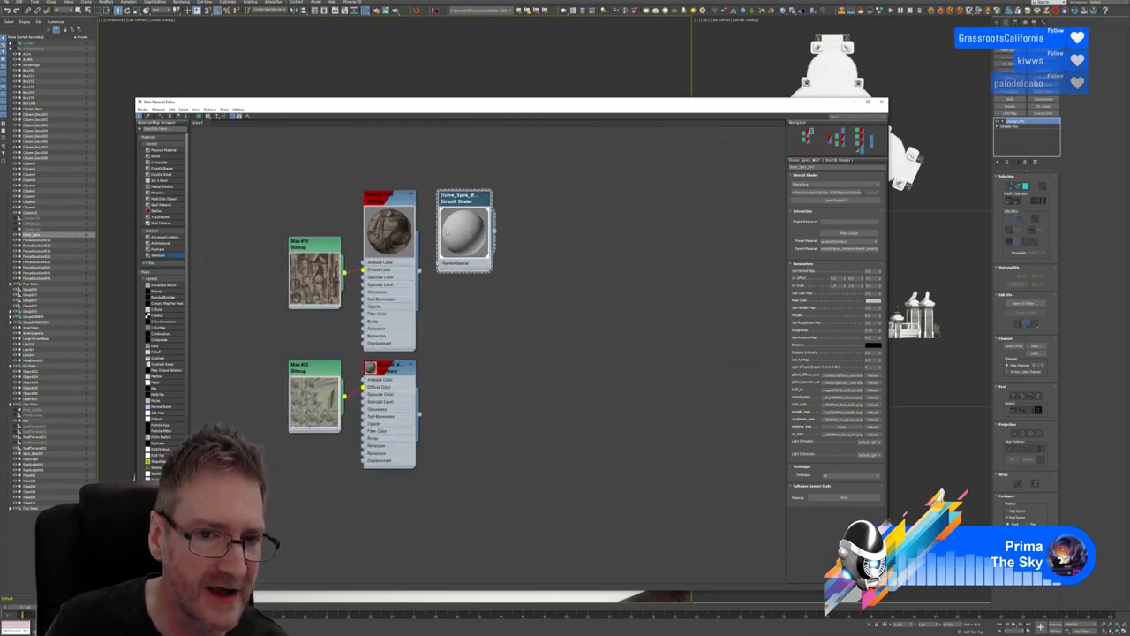
{"action": "middle_click_drag", "start_coordinate": [490, 332], "coordinate": [506, 258]}
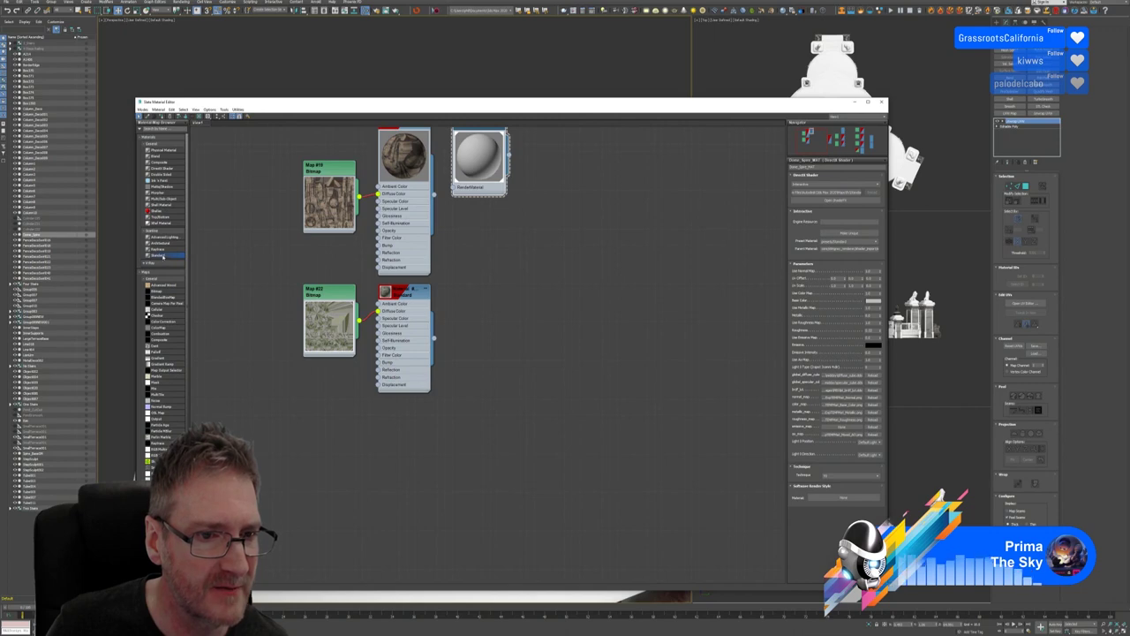
Add a Standard material node, convert it to Double Sided, then undo that conversion
{"action": "left_click_drag", "start_coordinate": [164, 256], "coordinate": [502, 311]}
{"action": "right_click", "coordinate": [530, 317]}
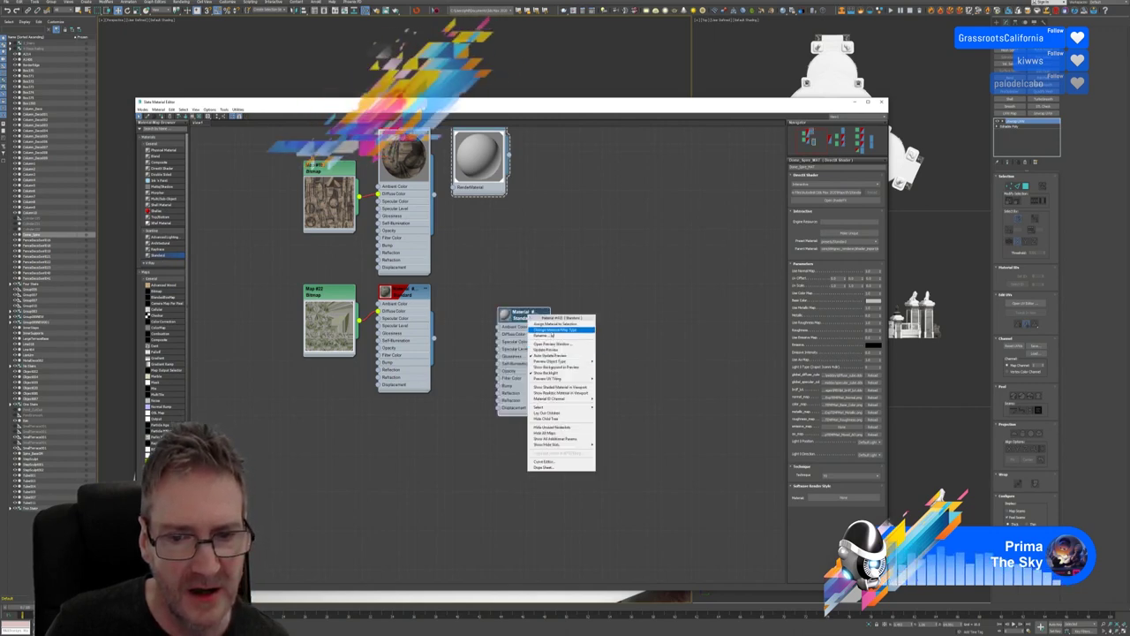
{"action": "left_click", "coordinate": [556, 329]}
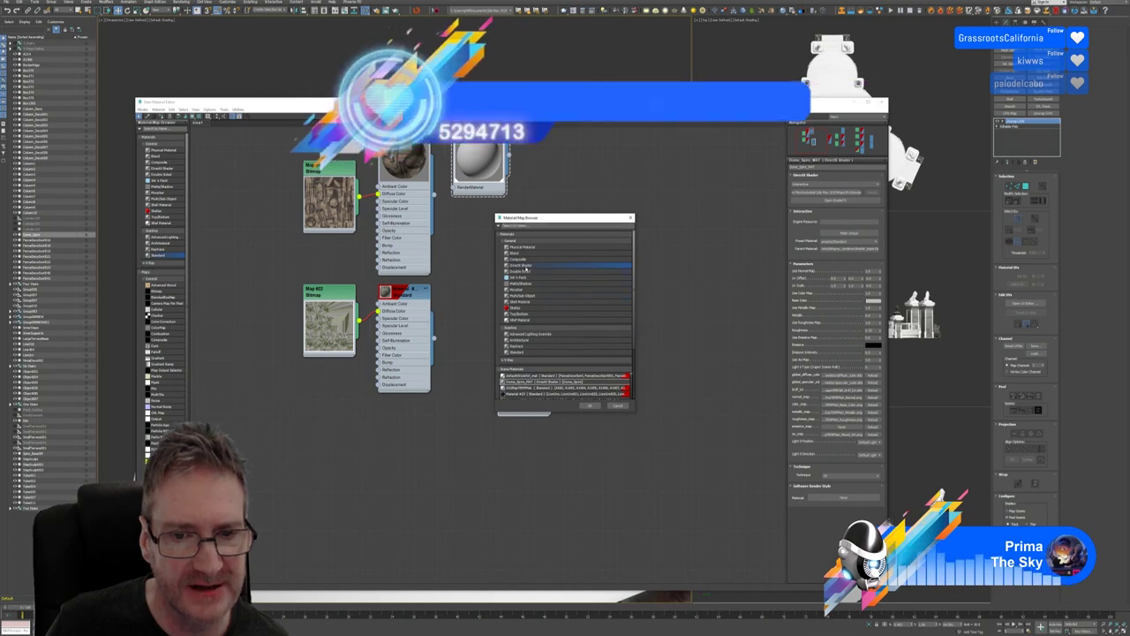
{"action": "double_click", "coordinate": [525, 269]}
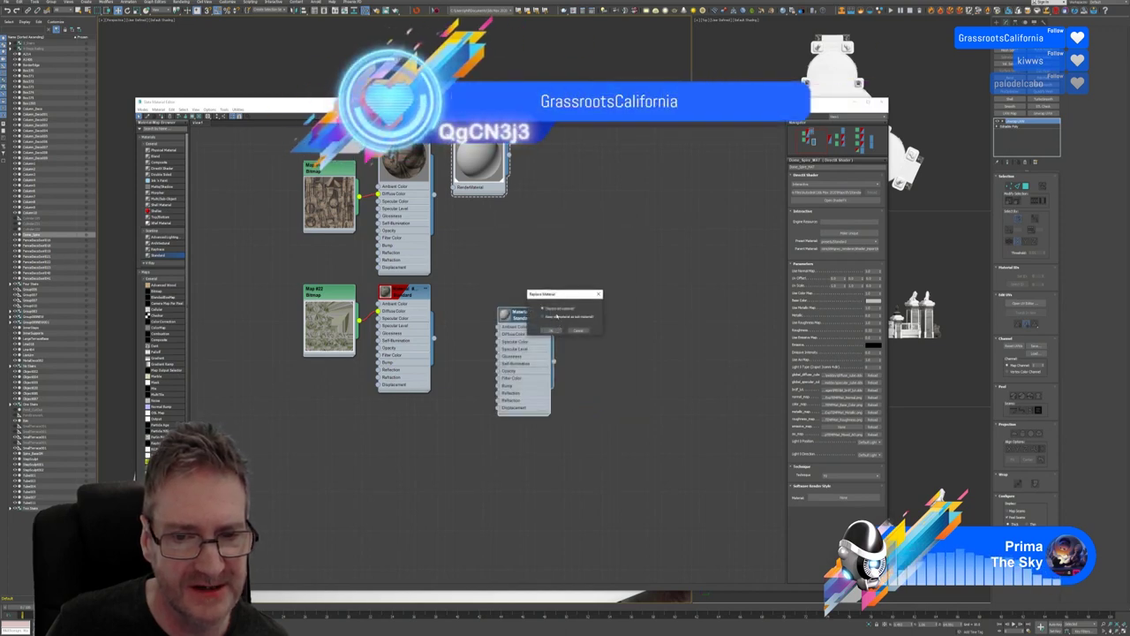
{"action": "left_click", "coordinate": [556, 316]}
{"action": "left_click", "coordinate": [550, 330]}
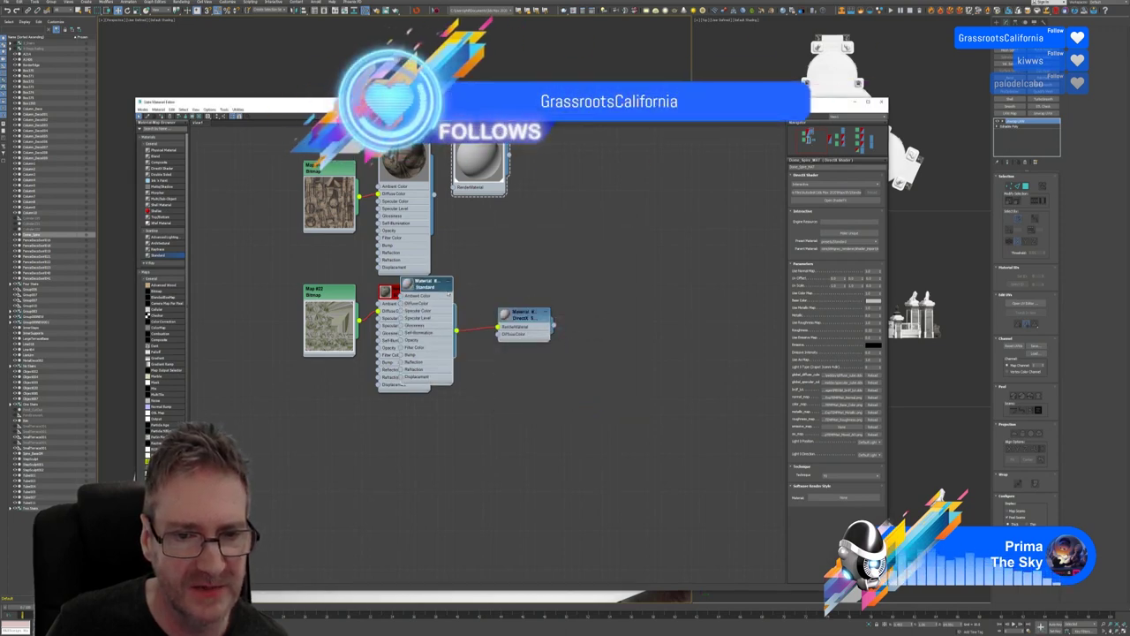
{"action": "key", "text": "ctrl+z"}
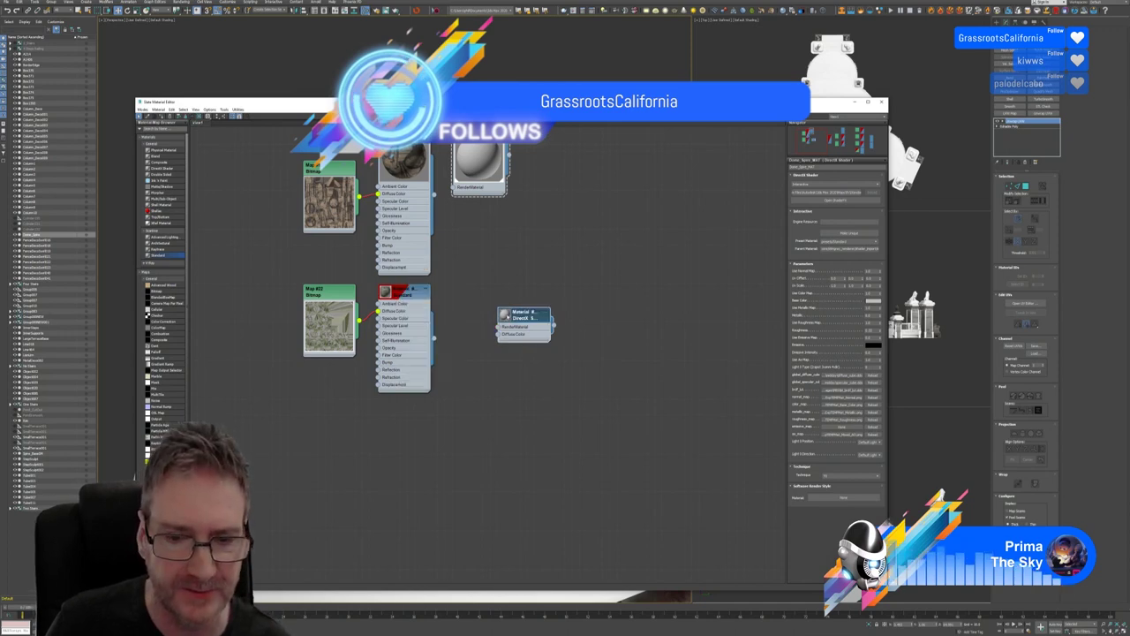
Load a different effect into the DirectX Shader material from its shader list
{"action": "double_click", "coordinate": [527, 316]}
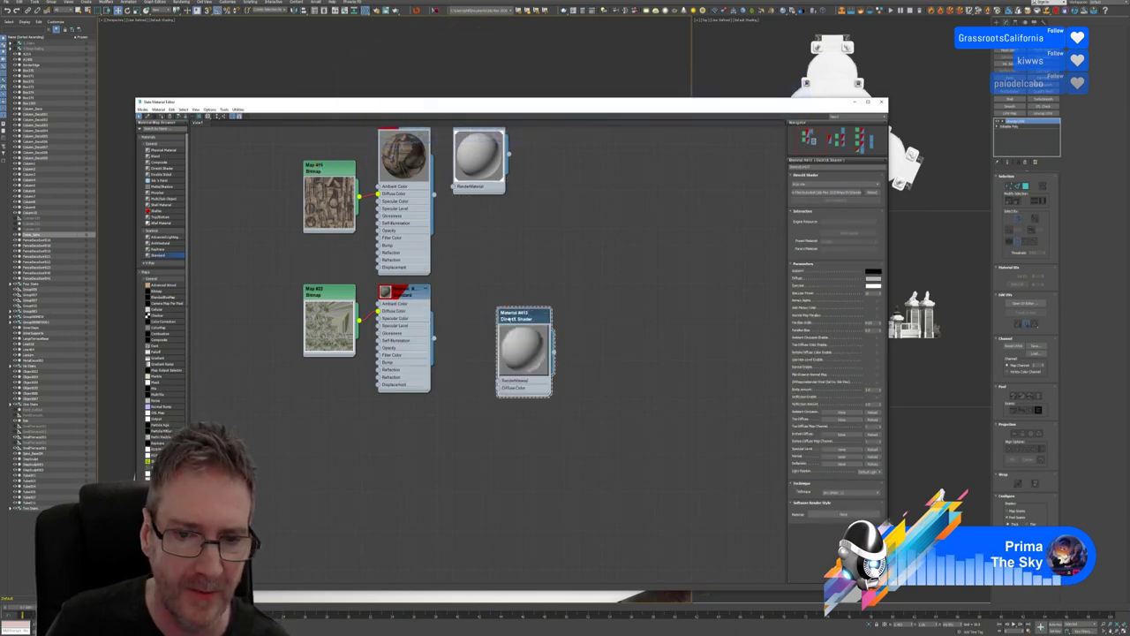
{"action": "left_click_drag", "start_coordinate": [527, 316], "coordinate": [497, 293]}
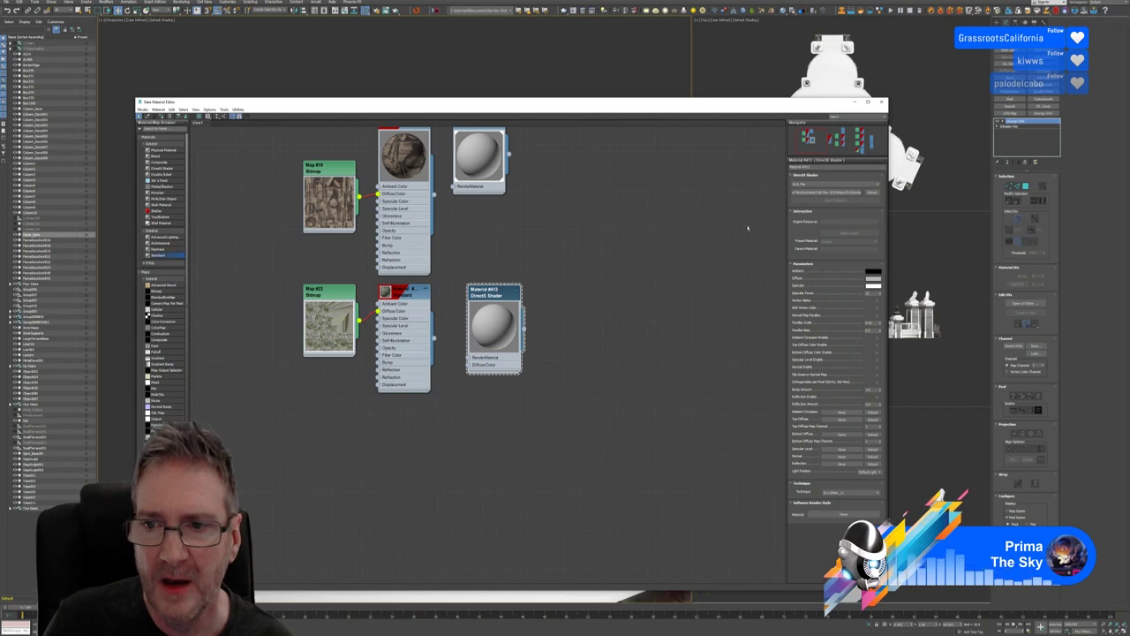
{"action": "left_click", "coordinate": [810, 185]}
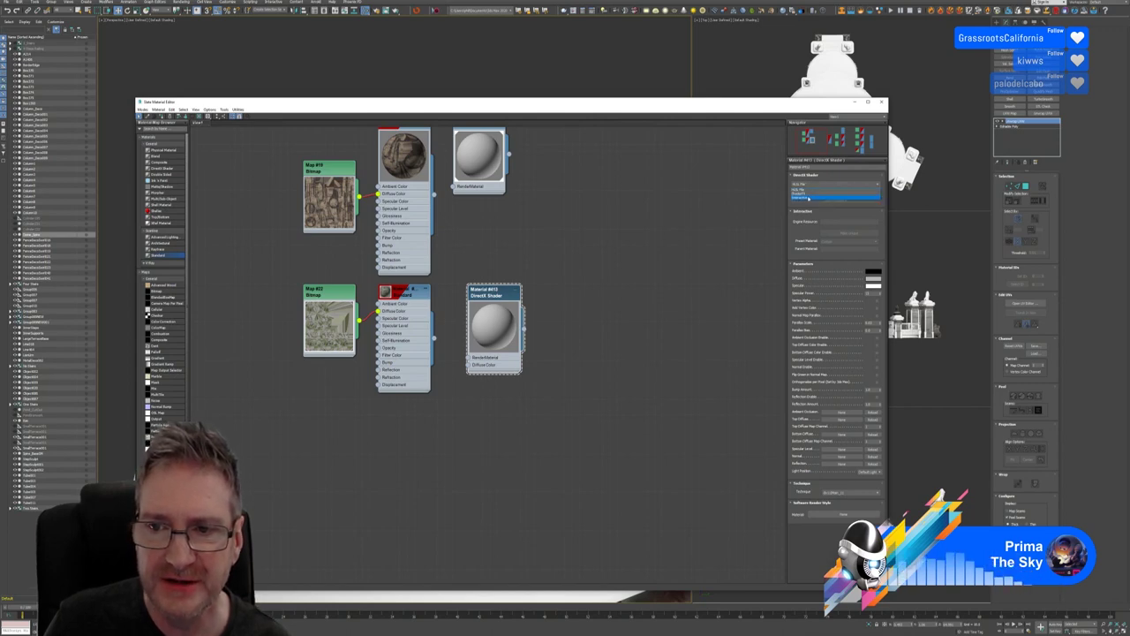
{"action": "left_click", "coordinate": [808, 197]}
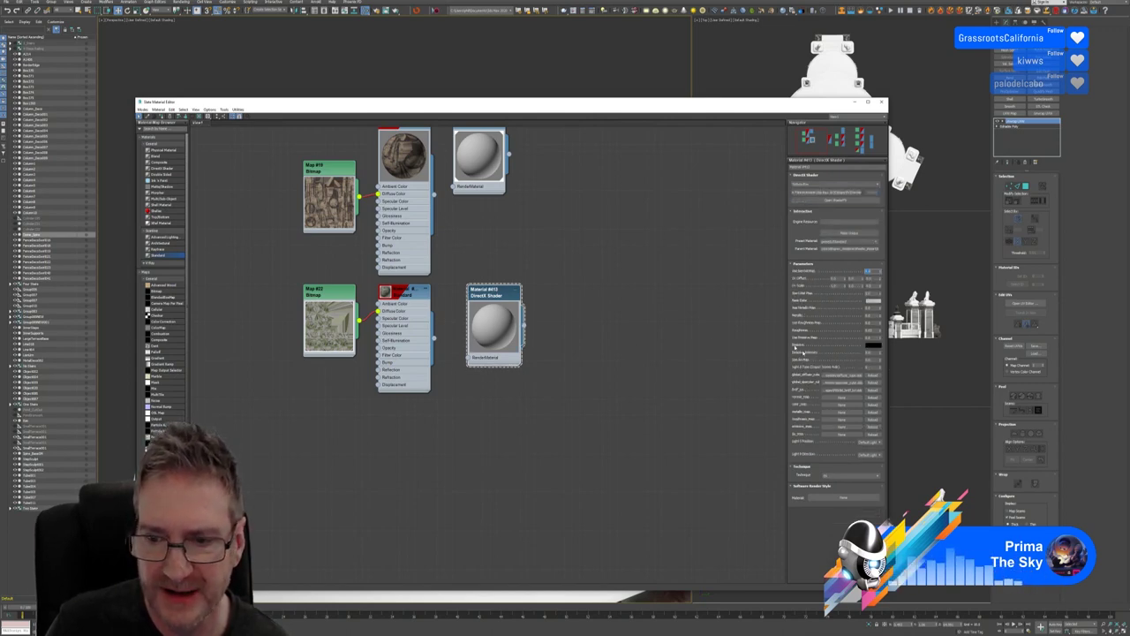
Load the Spire_BaseM base colour and normal map images into the shader's texture slots
{"action": "left_click", "coordinate": [837, 398]}
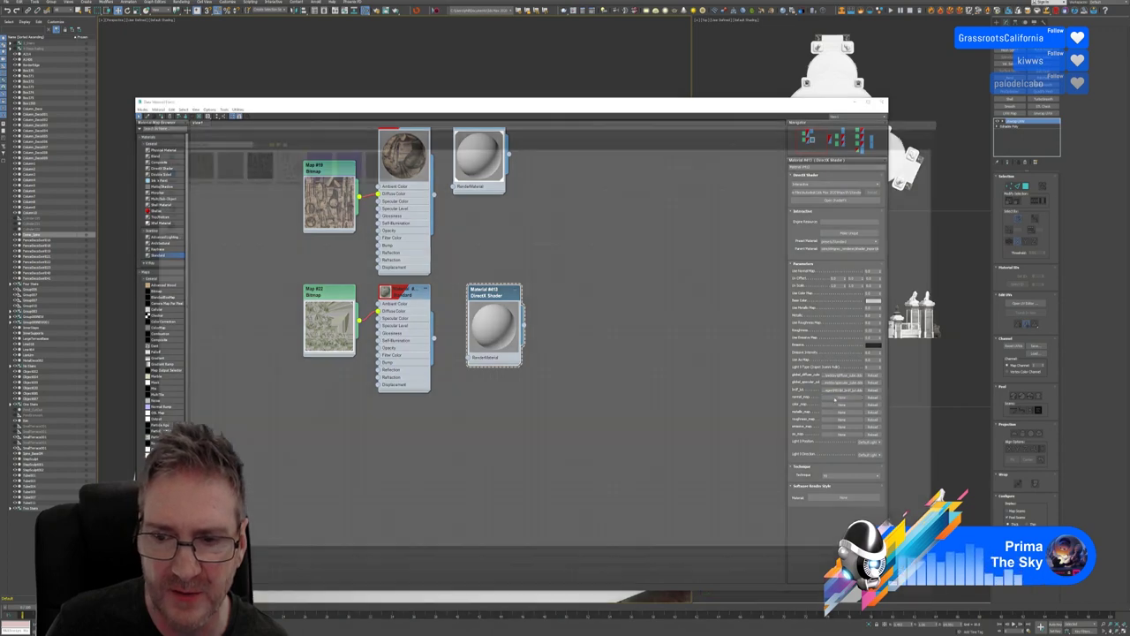
{"action": "left_click", "coordinate": [261, 135]}
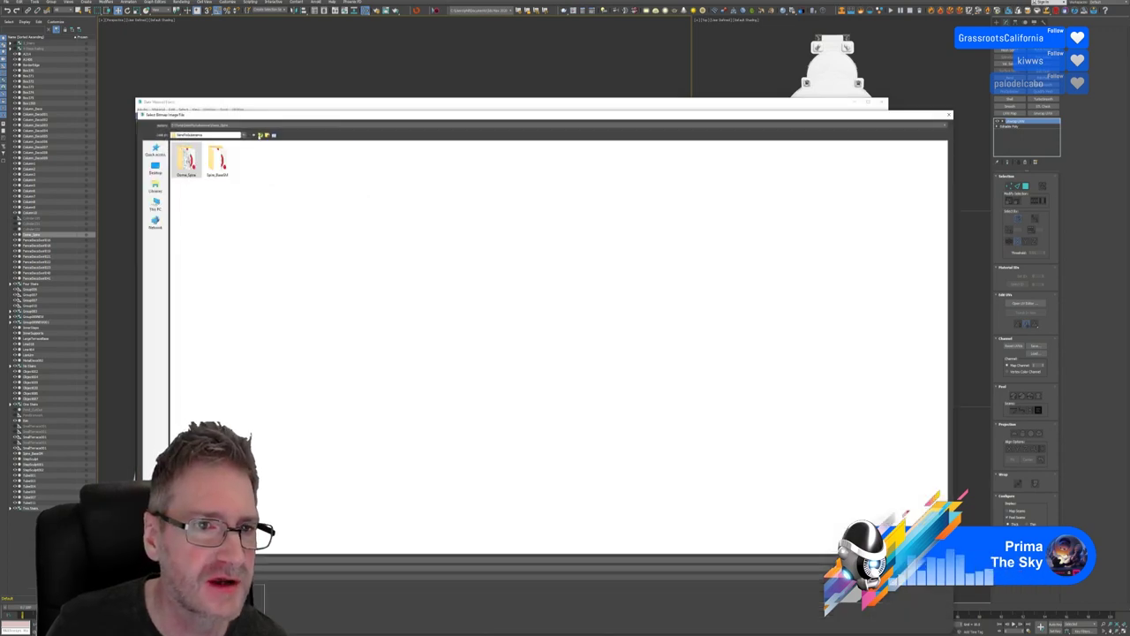
{"action": "key", "text": "Return"}
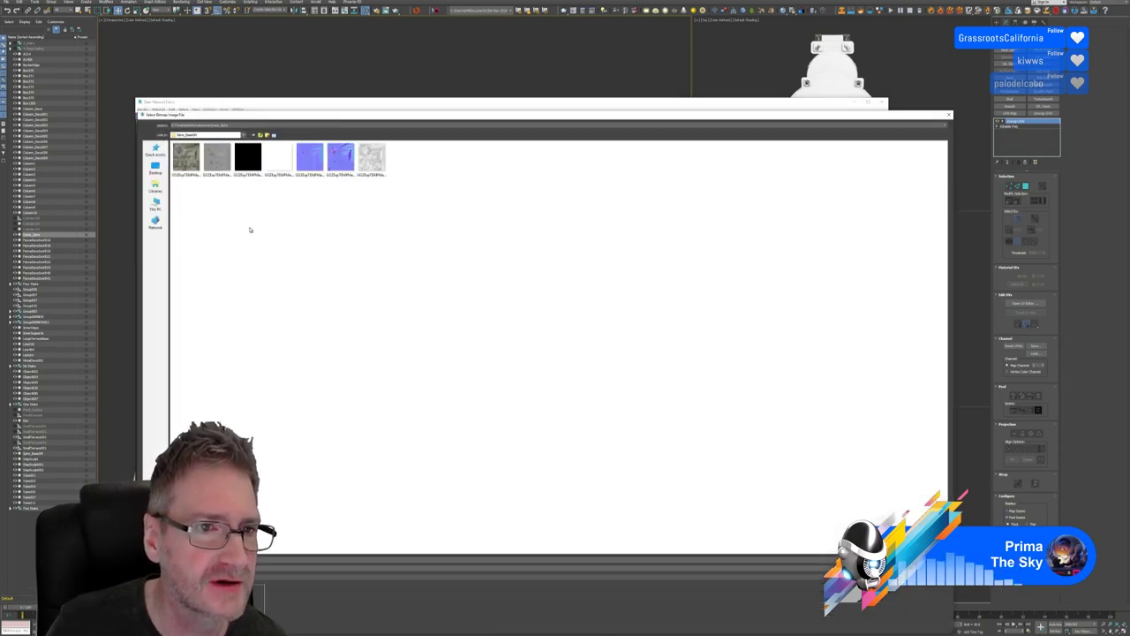
{"action": "left_click", "coordinate": [310, 158]}
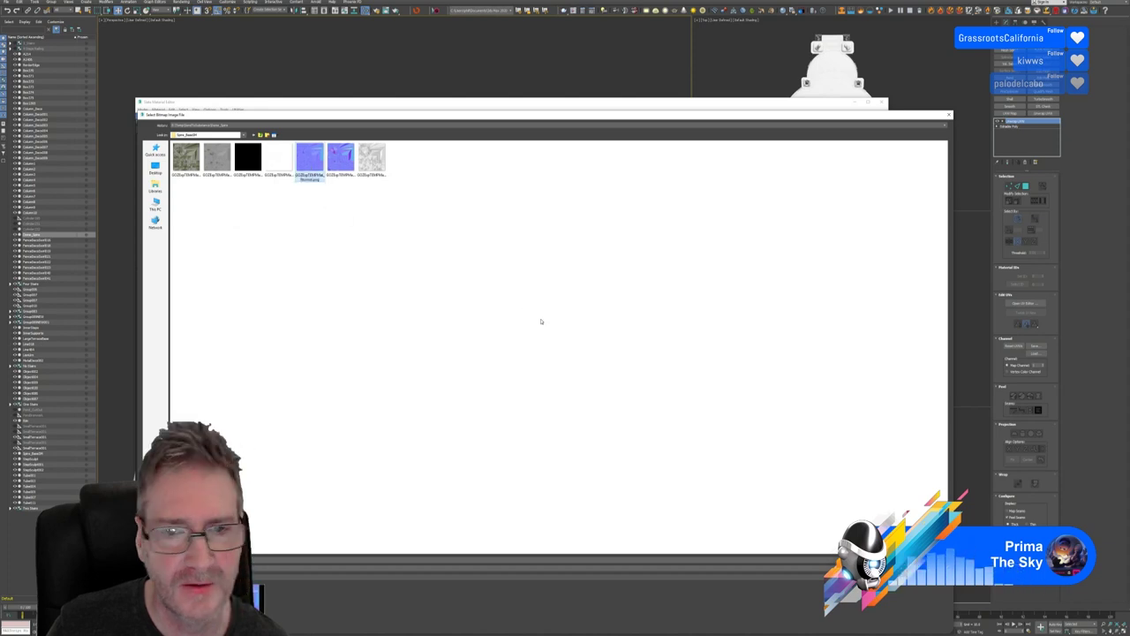
{"action": "key", "text": "Return"}
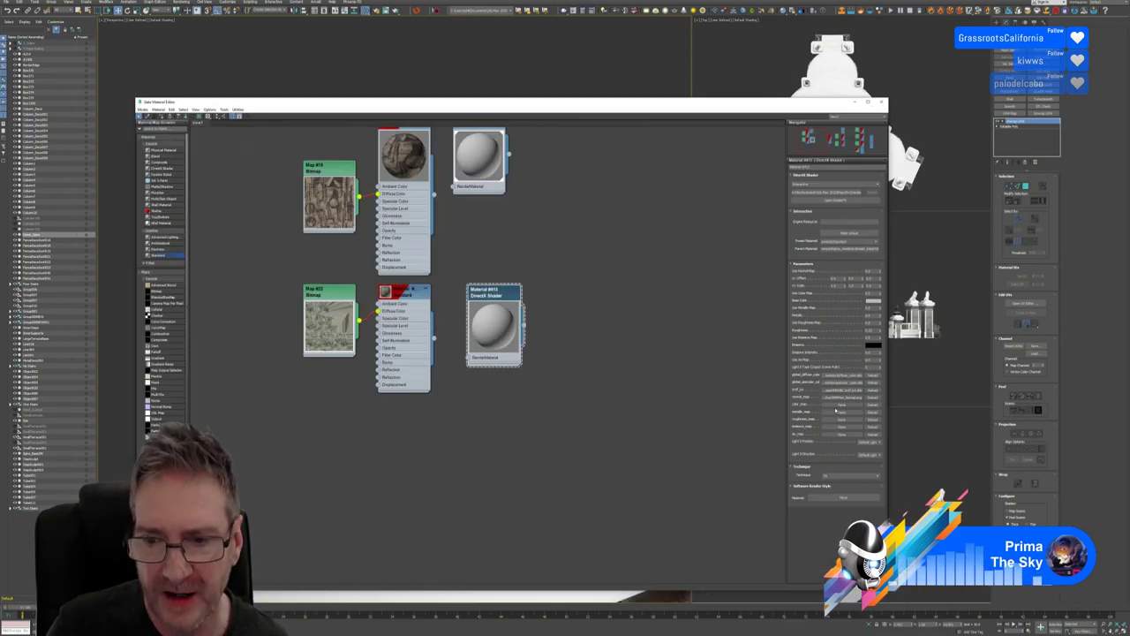
{"action": "left_click", "coordinate": [837, 407]}
{"action": "left_click", "coordinate": [188, 161]}
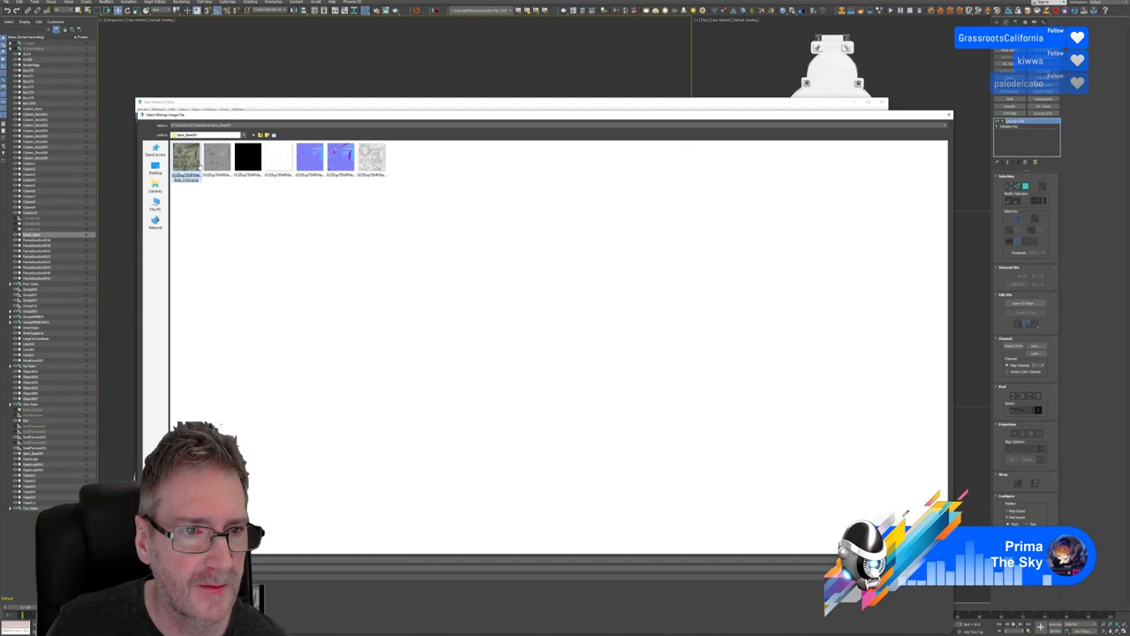
{"action": "key", "text": "Return"}
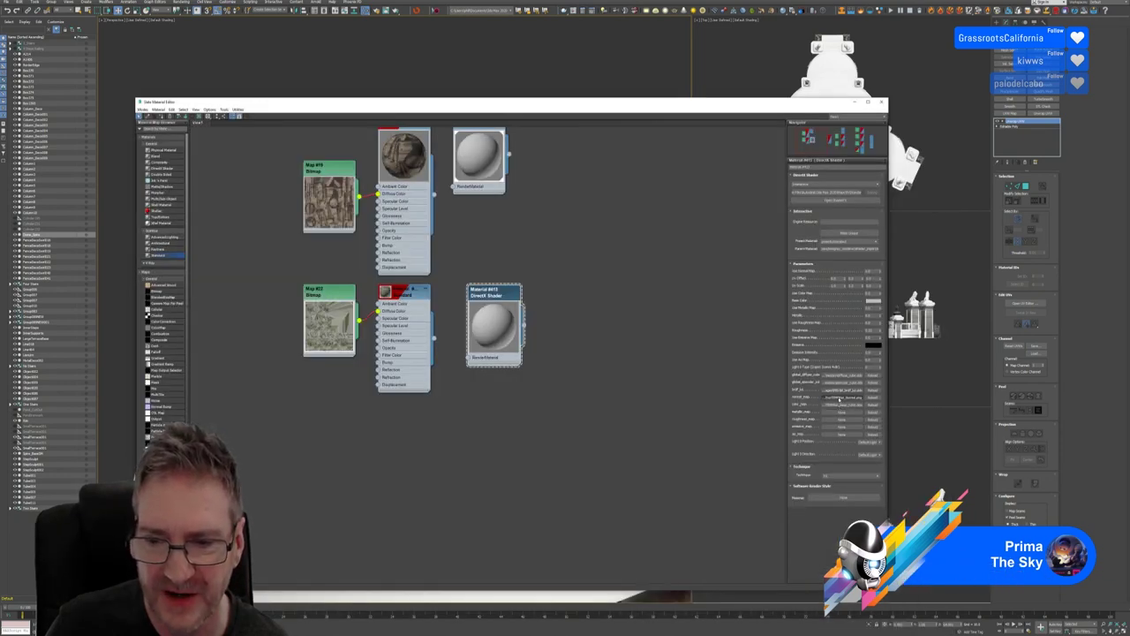
{"action": "left_click", "coordinate": [839, 407]}
{"action": "left_click", "coordinate": [309, 161]}
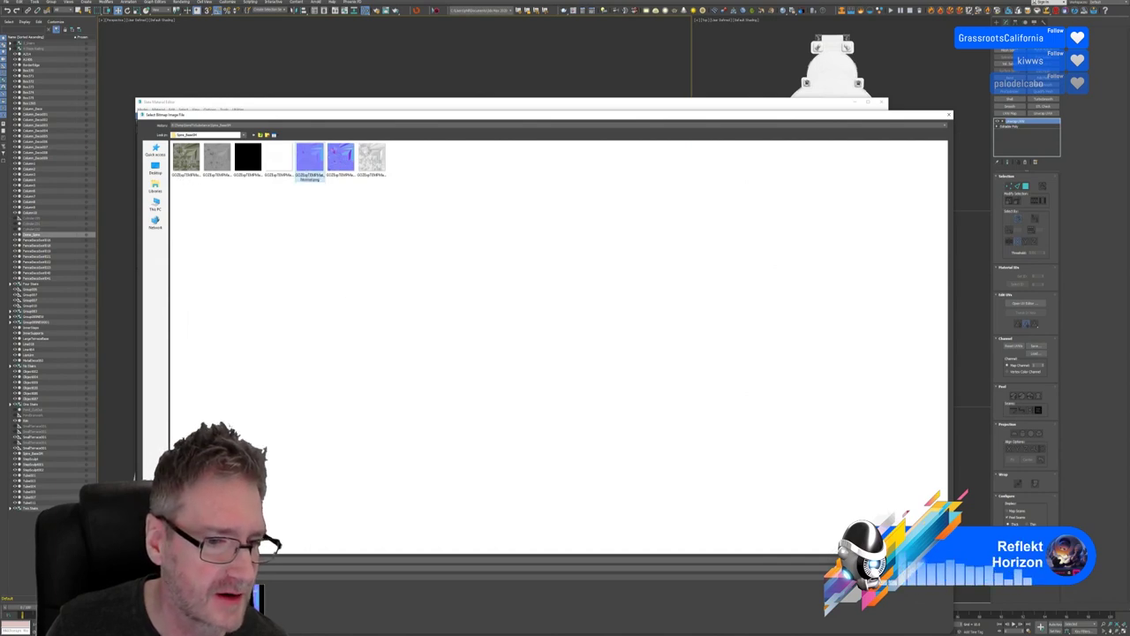
{"action": "key", "text": "Return"}
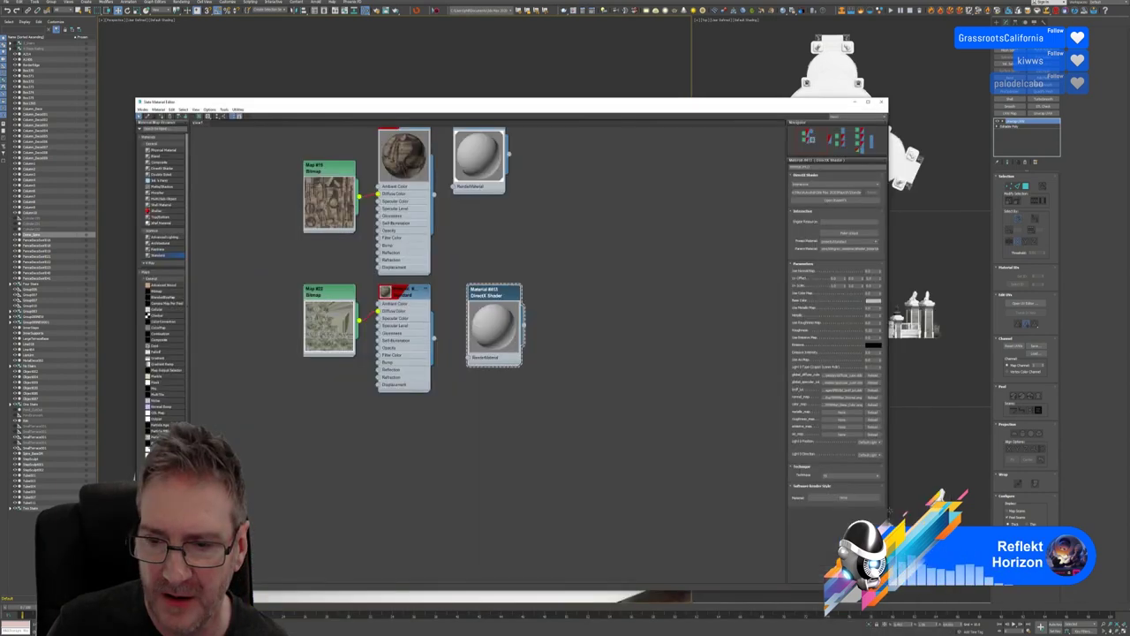
Load the Spire_BaseM Metallic and Roughness images into their shader slots
{"action": "left_click", "coordinate": [843, 407]}
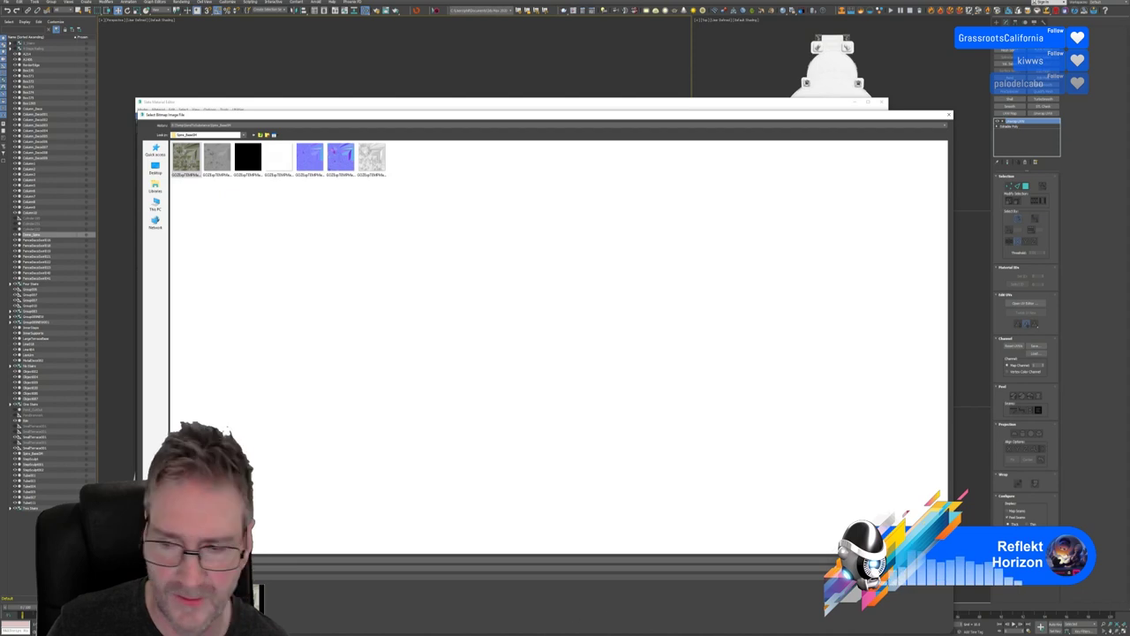
{"action": "key", "text": "Escape"}
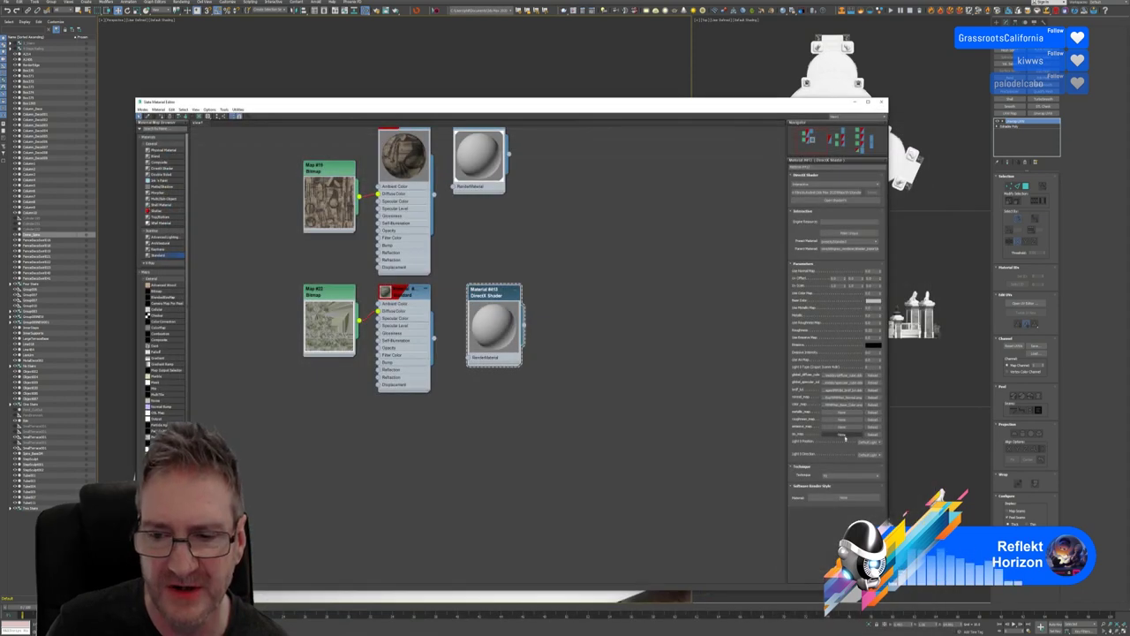
{"action": "left_click", "coordinate": [843, 417]}
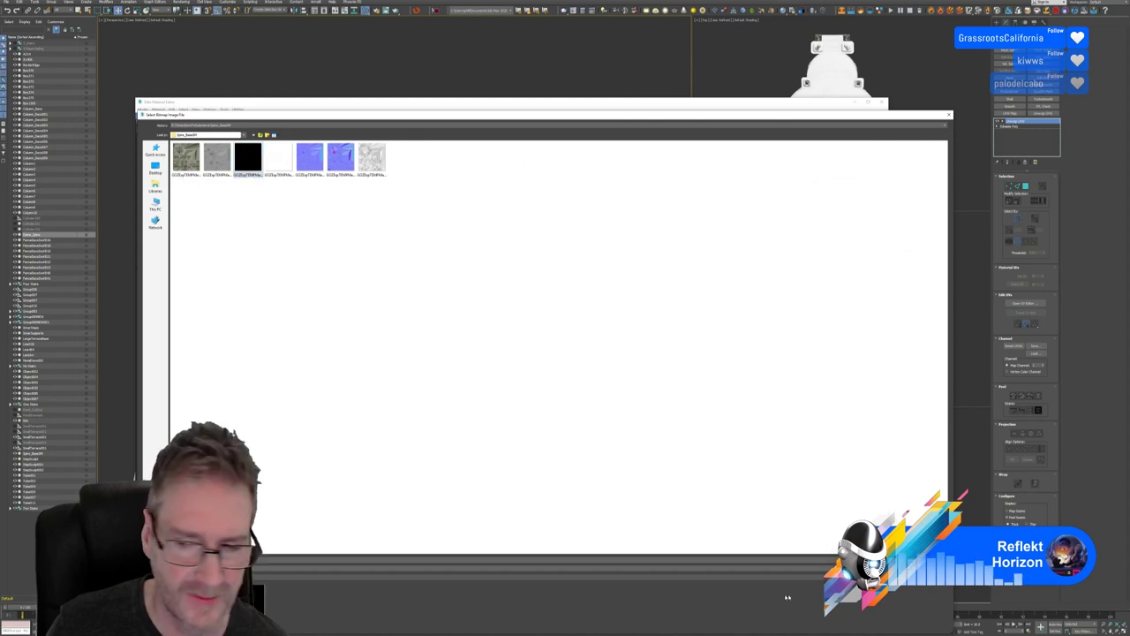
{"action": "key", "text": "Return"}
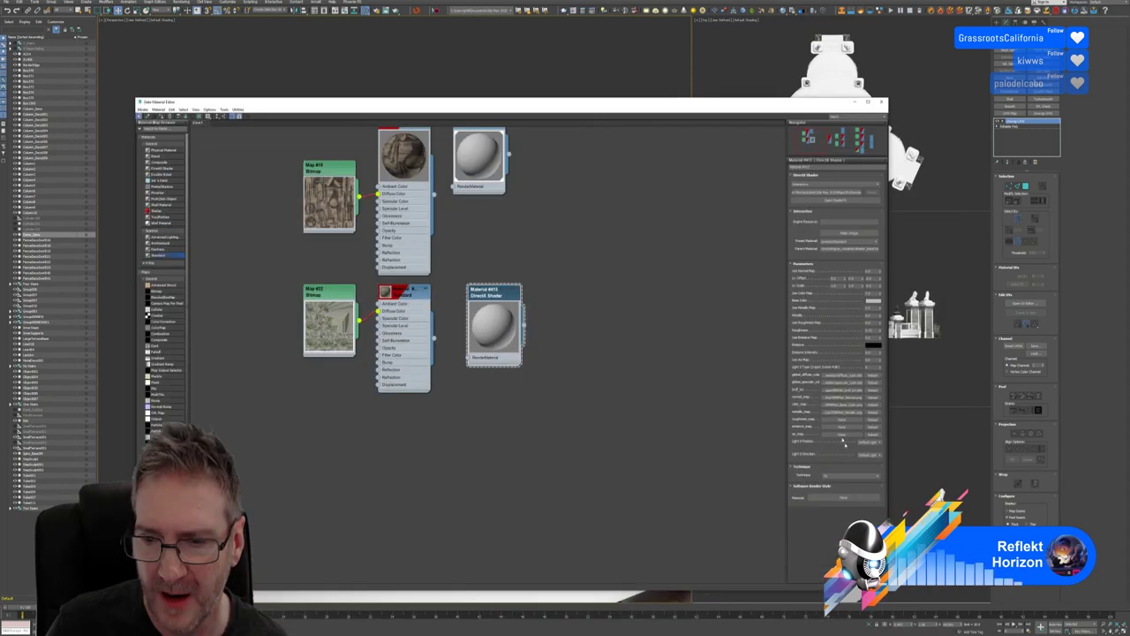
{"action": "left_click", "coordinate": [843, 422]}
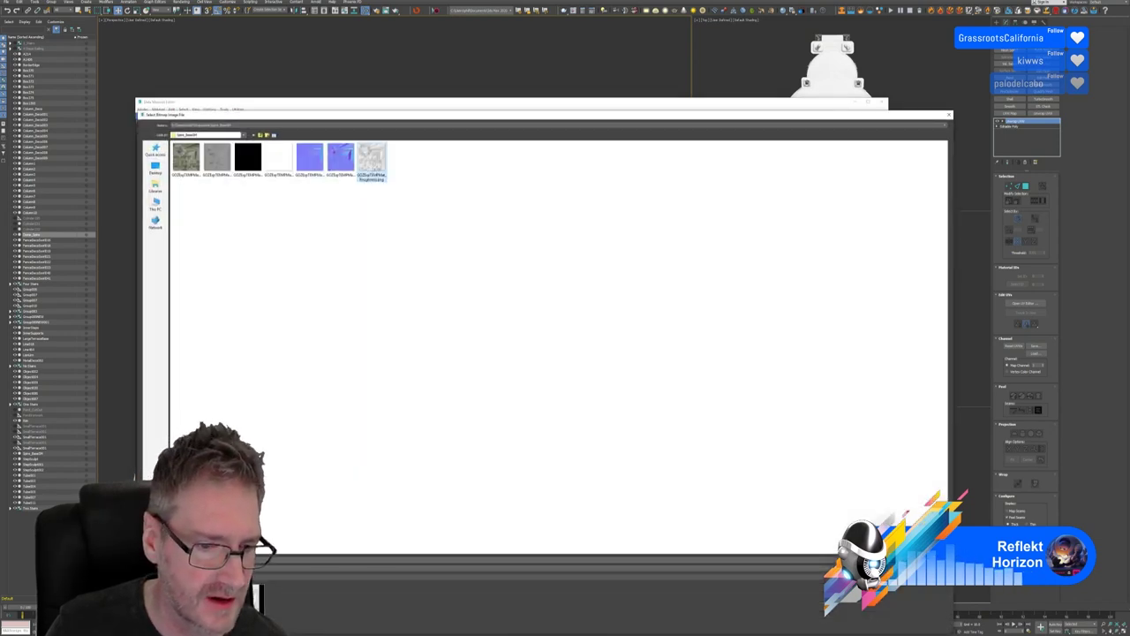
{"action": "key", "text": "Return"}
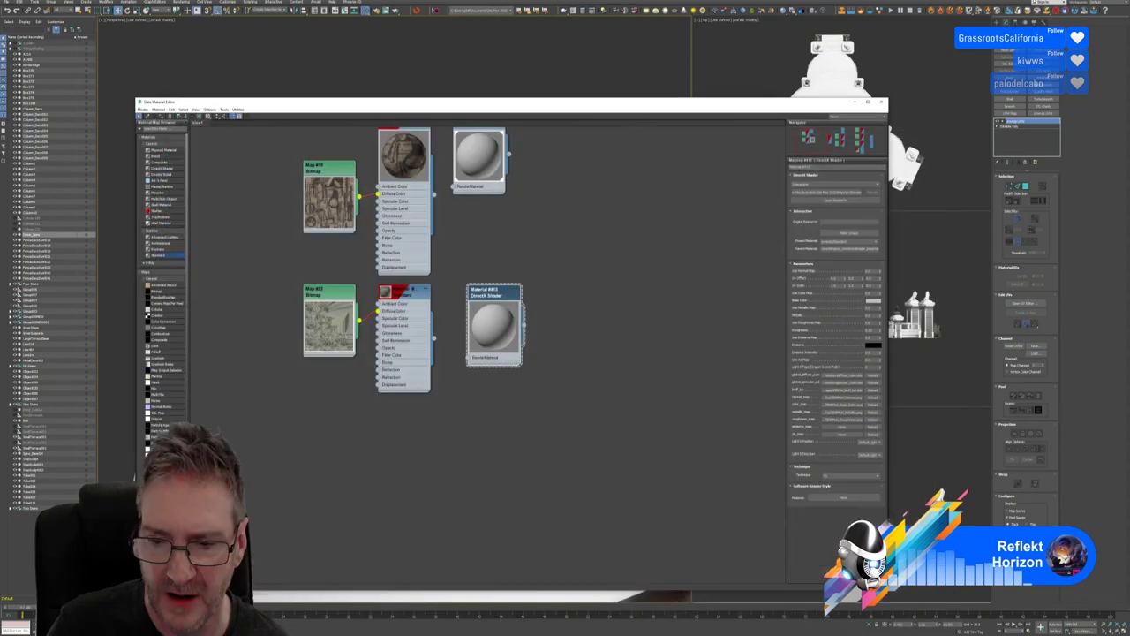
{"action": "left_click", "coordinate": [838, 435]}
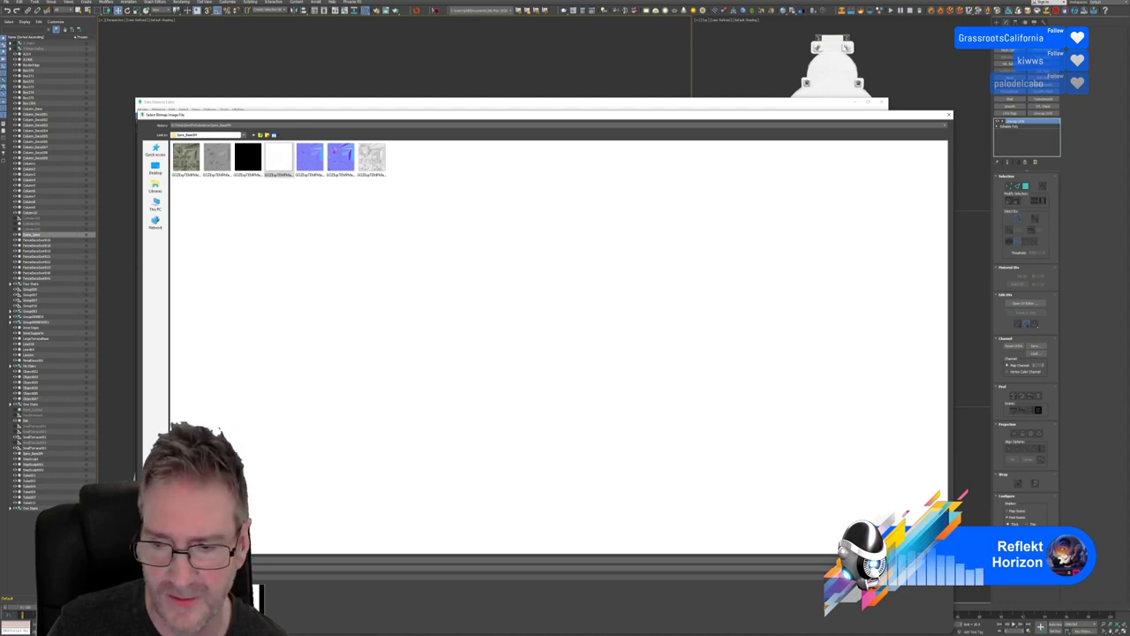
{"action": "key", "text": "Escape"}
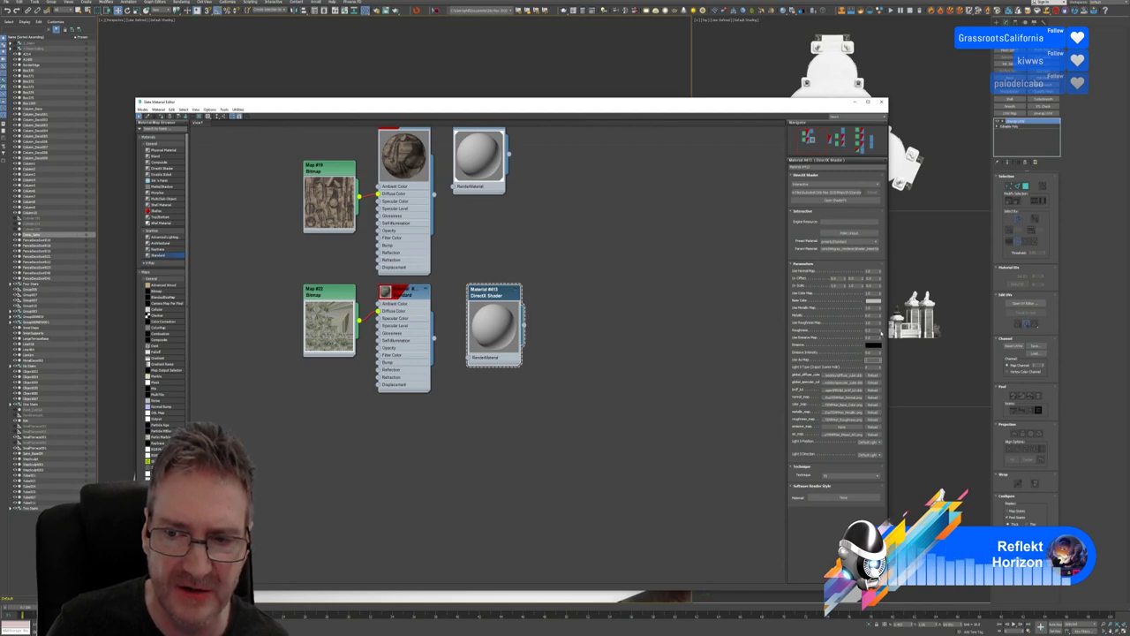
Review the Dome_Spire material and Material #413 settings, then close the material editor
{"action": "left_click_drag", "start_coordinate": [481, 159], "coordinate": [481, 106]}
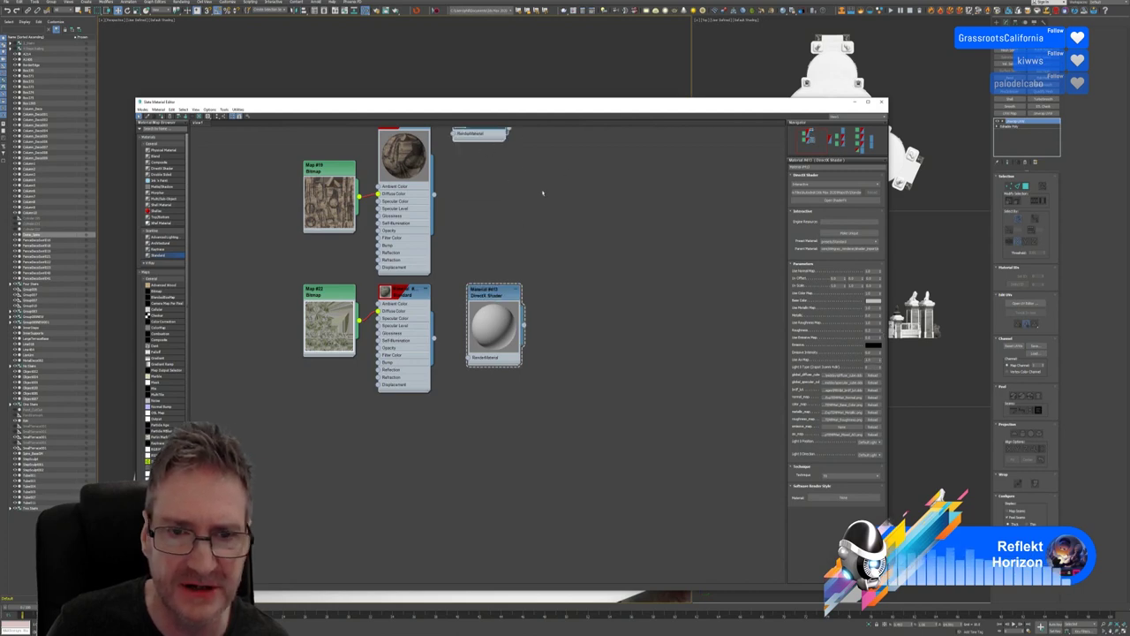
{"action": "middle_click_drag", "start_coordinate": [543, 193], "coordinate": [556, 276]}
{"action": "double_click", "coordinate": [477, 199]}
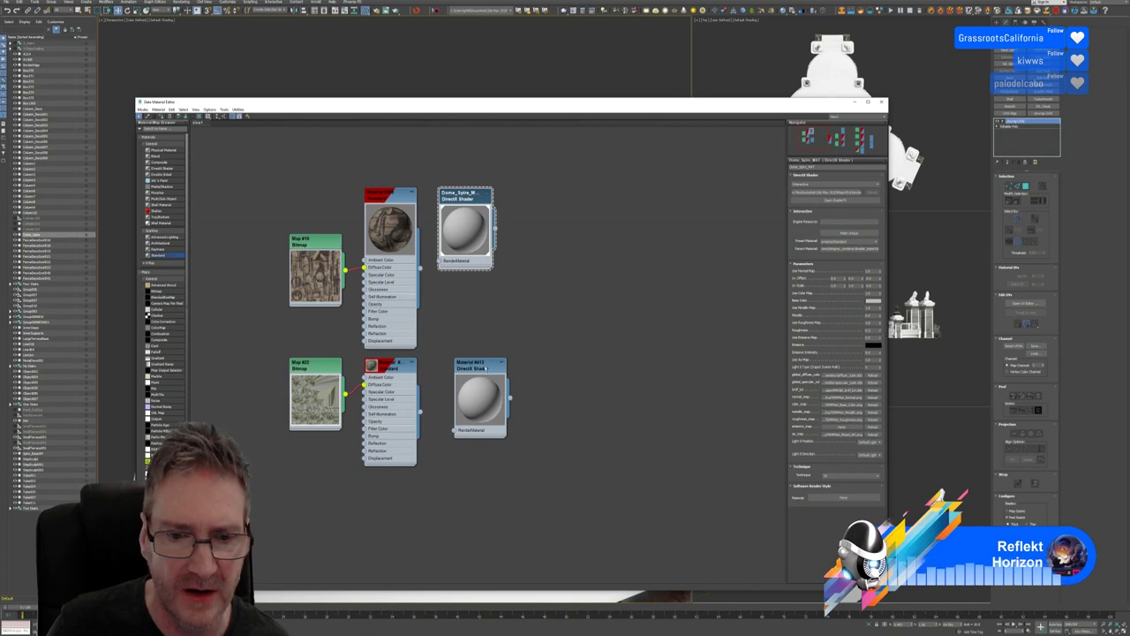
{"action": "left_click", "coordinate": [486, 368]}
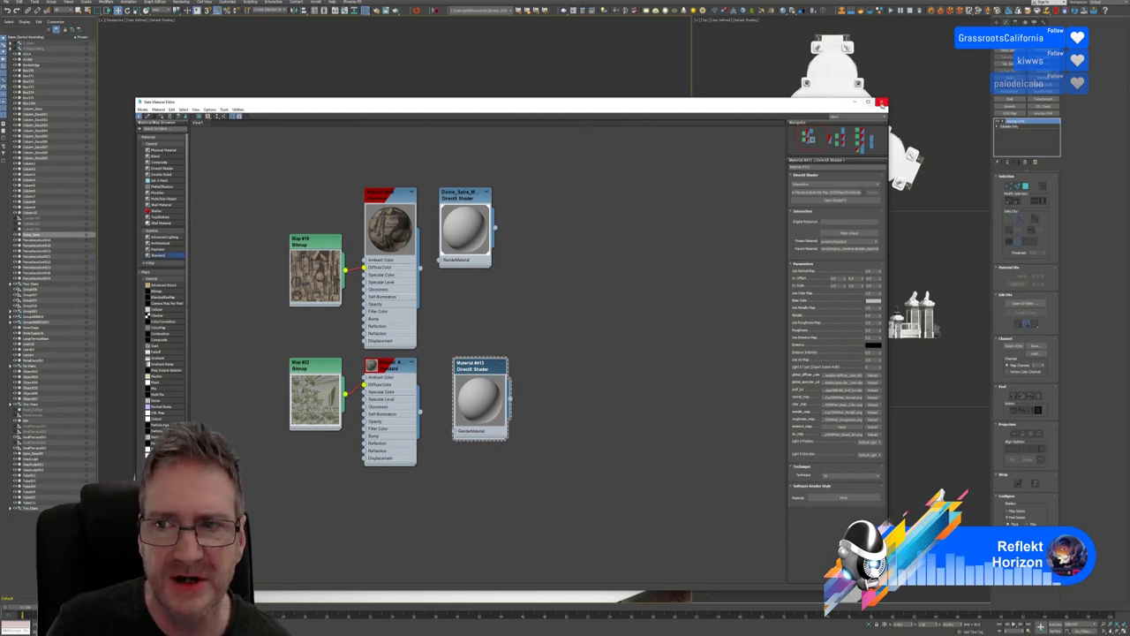
{"action": "left_click", "coordinate": [882, 103]}
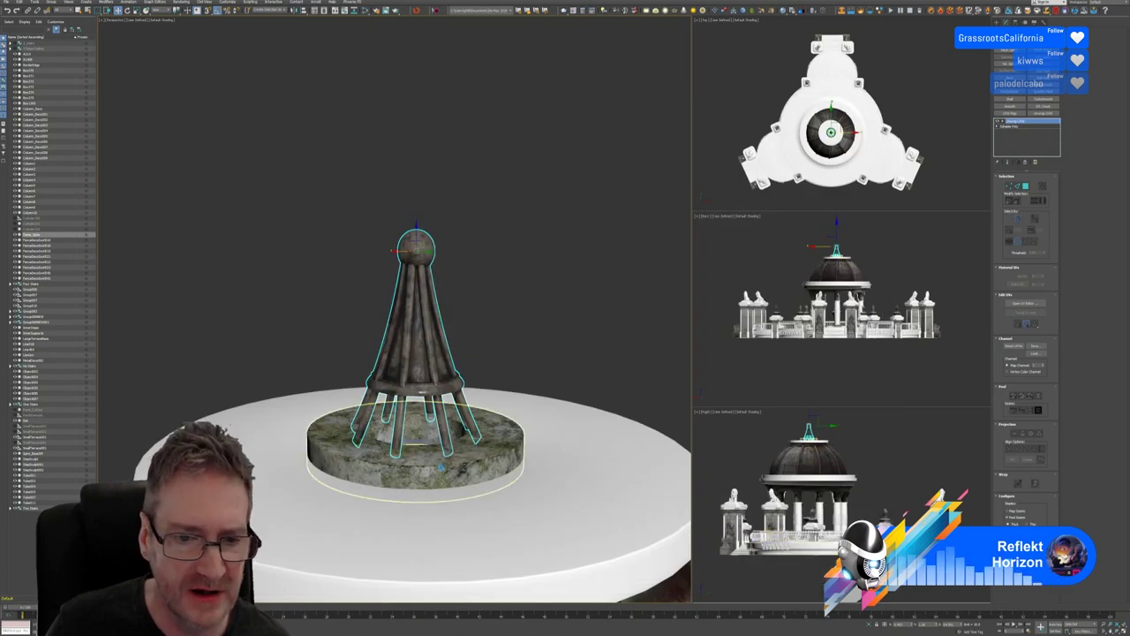
Rename the material for the spire base and assign it to the stone base under the spire
{"action": "left_click", "coordinate": [439, 468]}
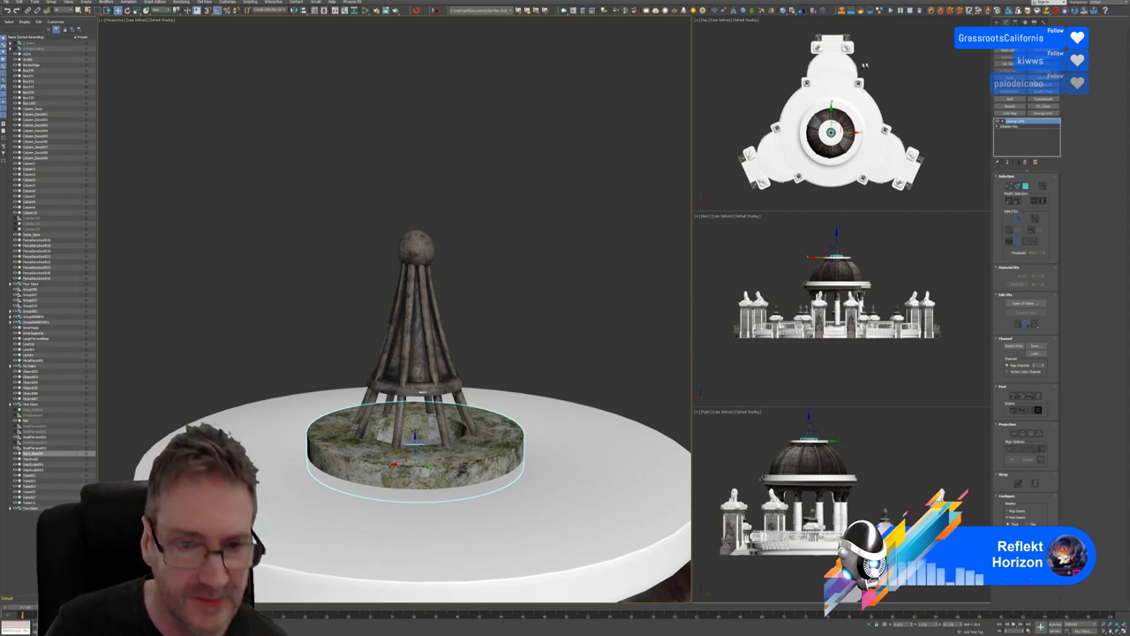
{"action": "key", "text": "m"}
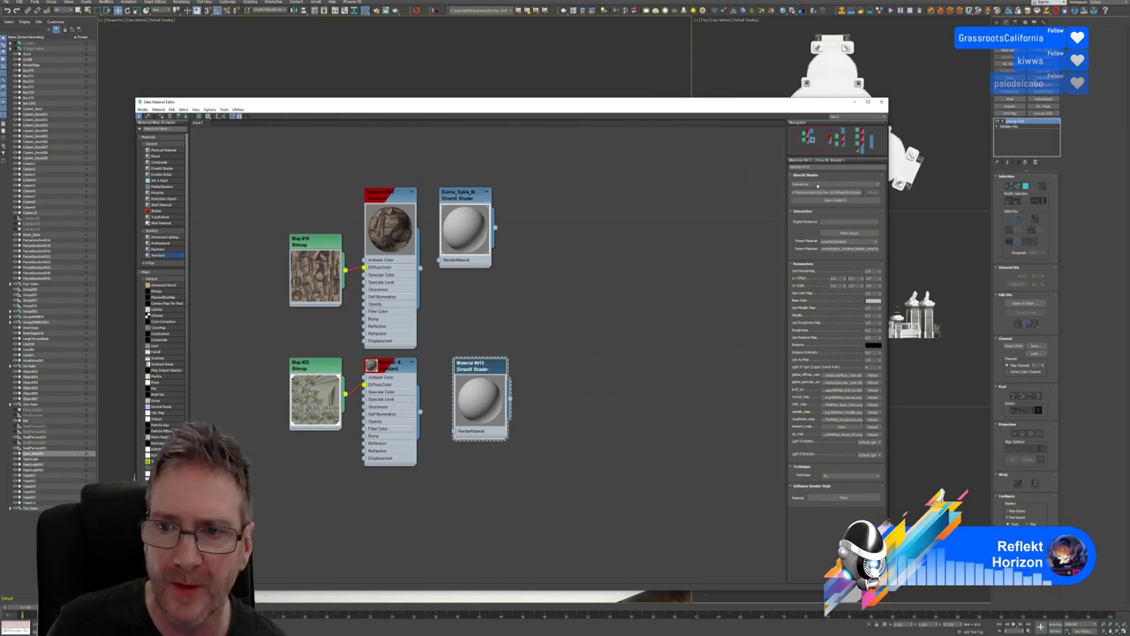
{"action": "type", "text": "Spire_BaseMtl"}
{"action": "key", "text": "Return"}
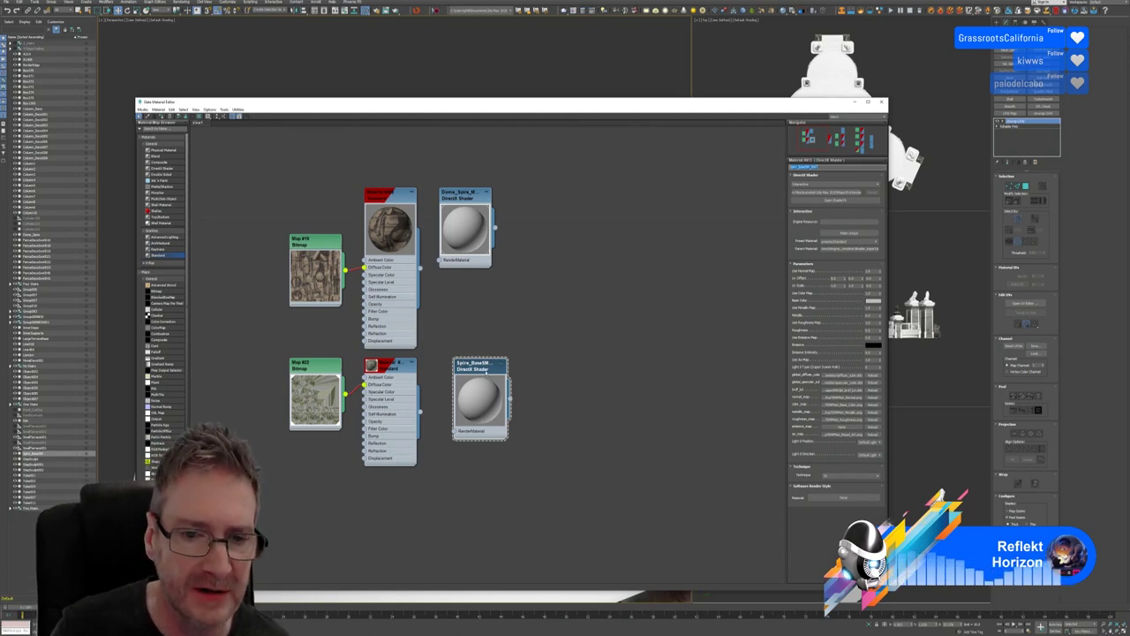
{"action": "right_click", "coordinate": [485, 363]}
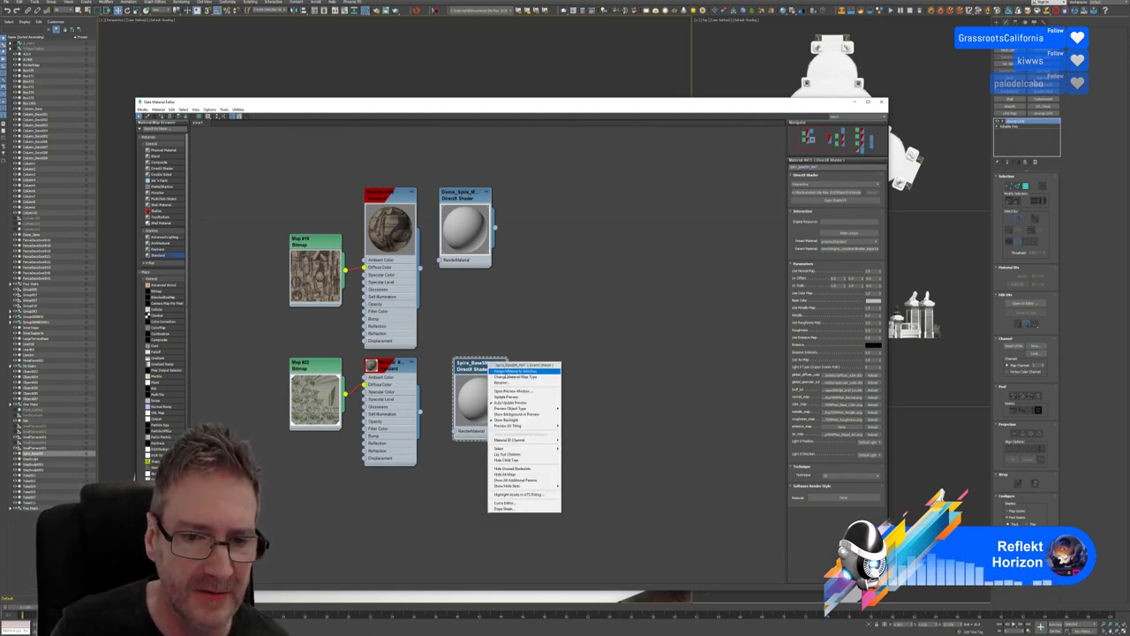
{"action": "left_click", "coordinate": [521, 380]}
{"action": "left_click", "coordinate": [880, 102]}
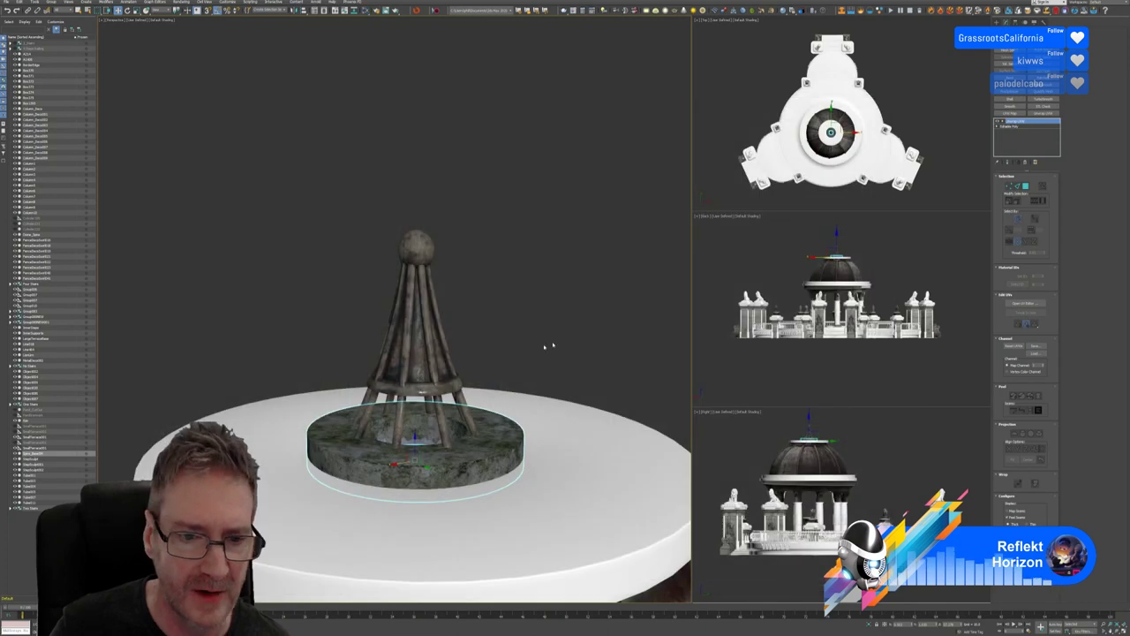
Orbit above the spire, then minimize 3ds Max to reveal the desktop
{"action": "middle_click_drag", "start_coordinate": [528, 321], "coordinate": [489, 242], "text": "alt"}
{"action": "scroll", "coordinate": [441, 309], "scroll_direction": "down", "scroll_amount": 5}
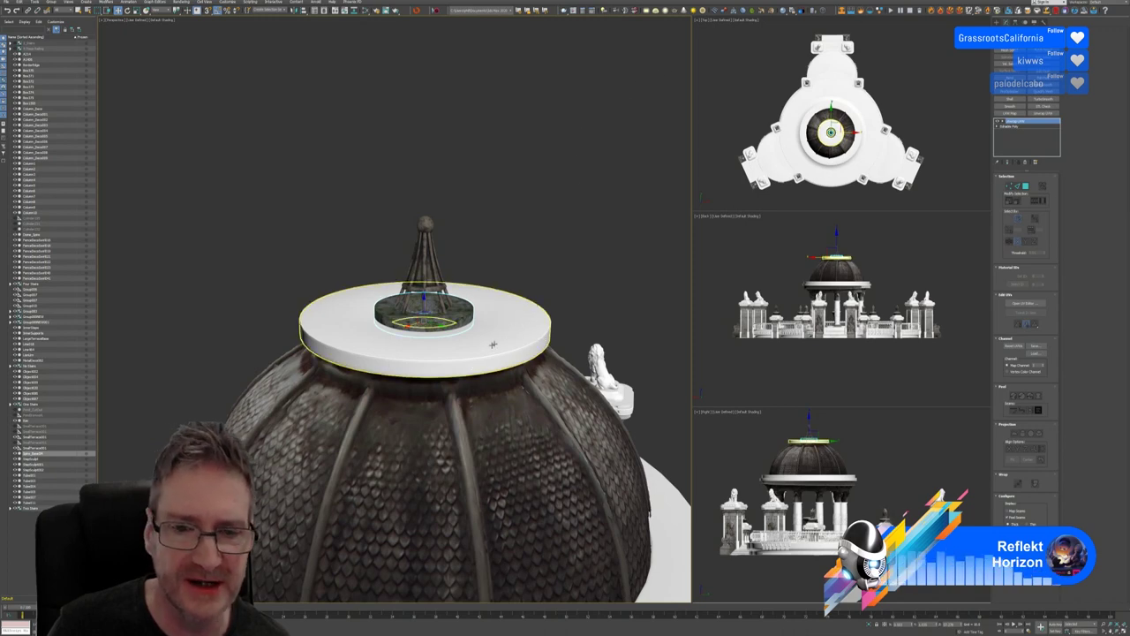
{"action": "key", "text": "super+d"}
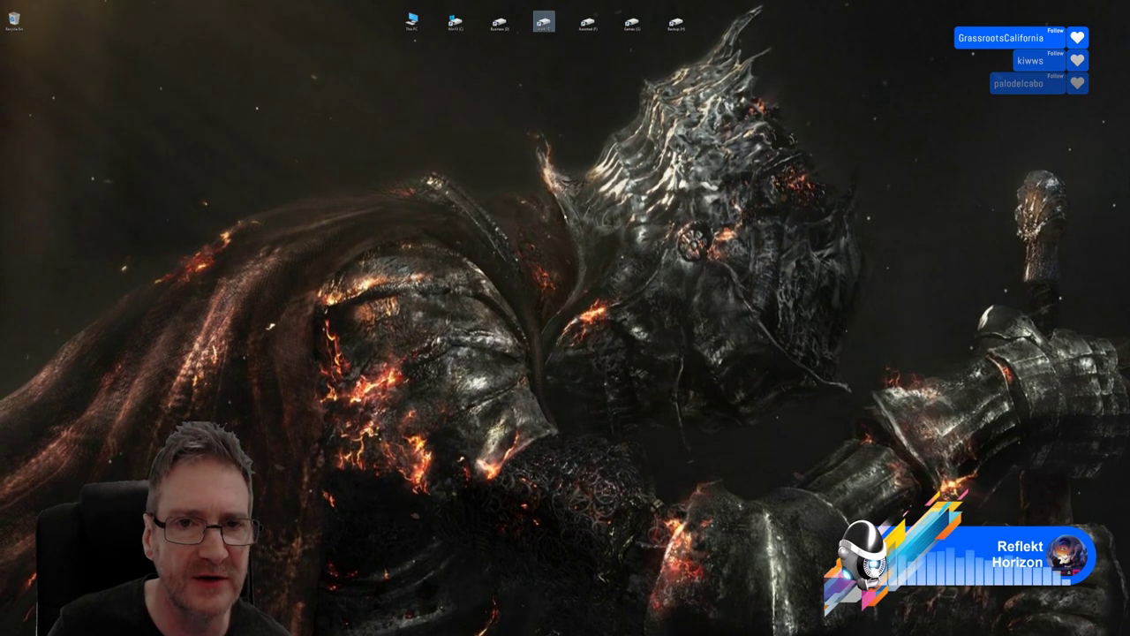
Open the Spine_BaseSM .spp project from Work (E:) > Temp > Spine_BaseSM
{"action": "double_click", "coordinate": [543, 22]}
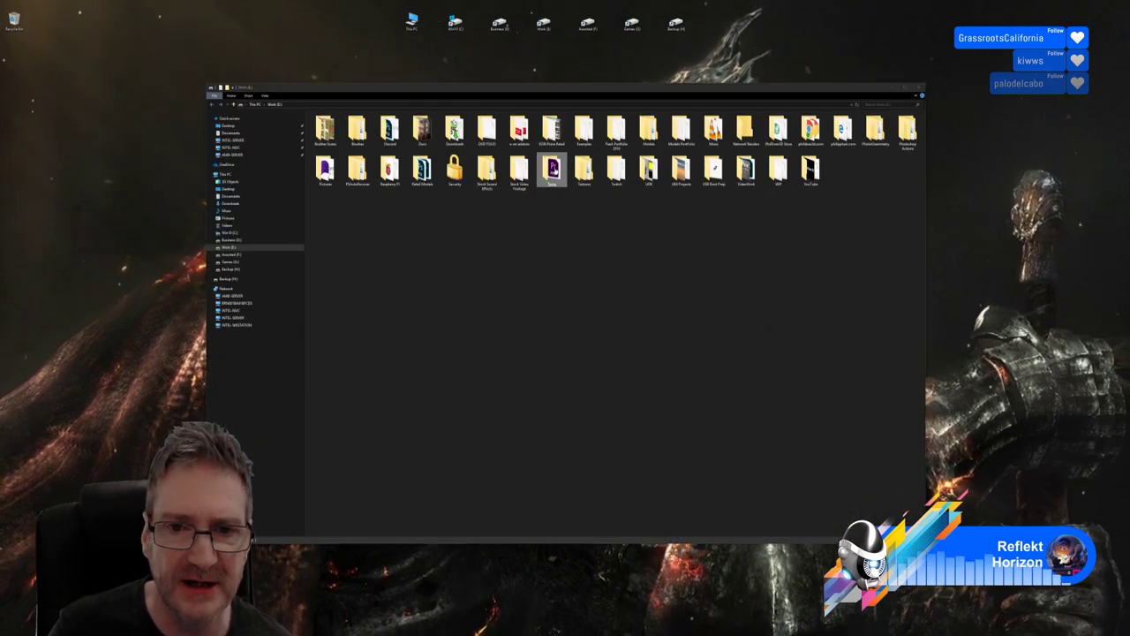
{"action": "double_click", "coordinate": [551, 168]}
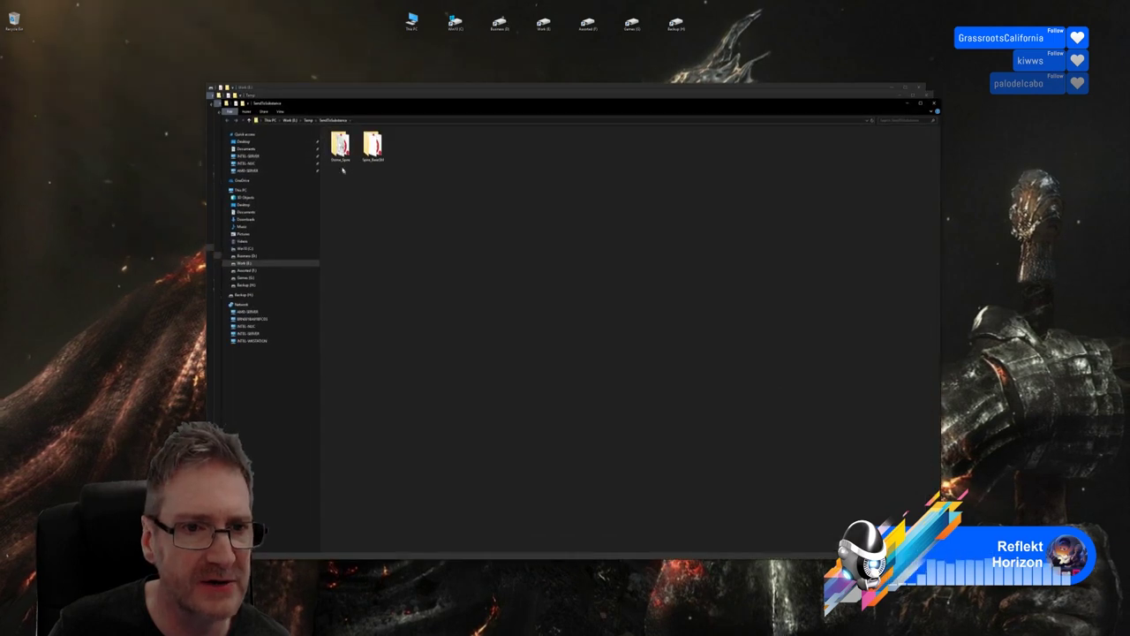
{"action": "double_click", "coordinate": [371, 146]}
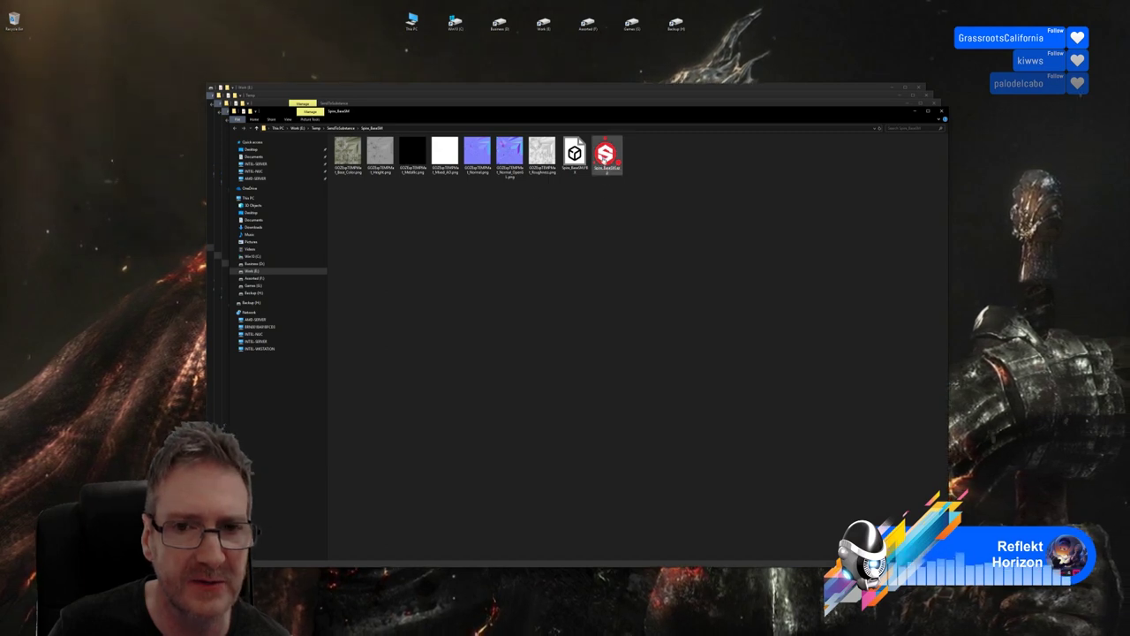
{"action": "left_click", "coordinate": [606, 159]}
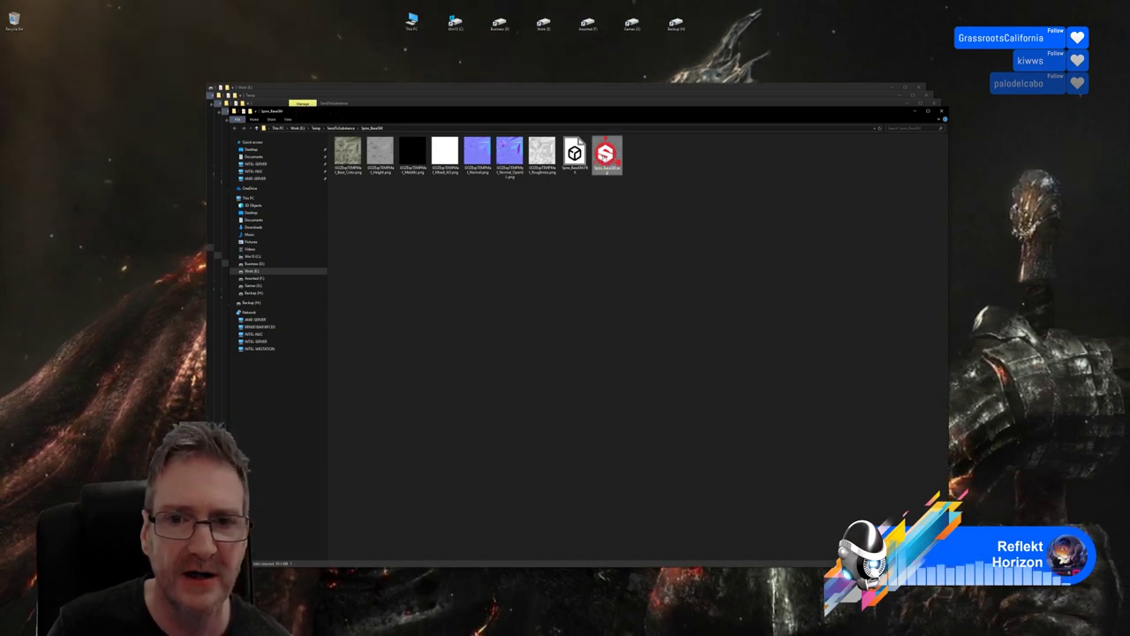
{"action": "double_click", "coordinate": [609, 167]}
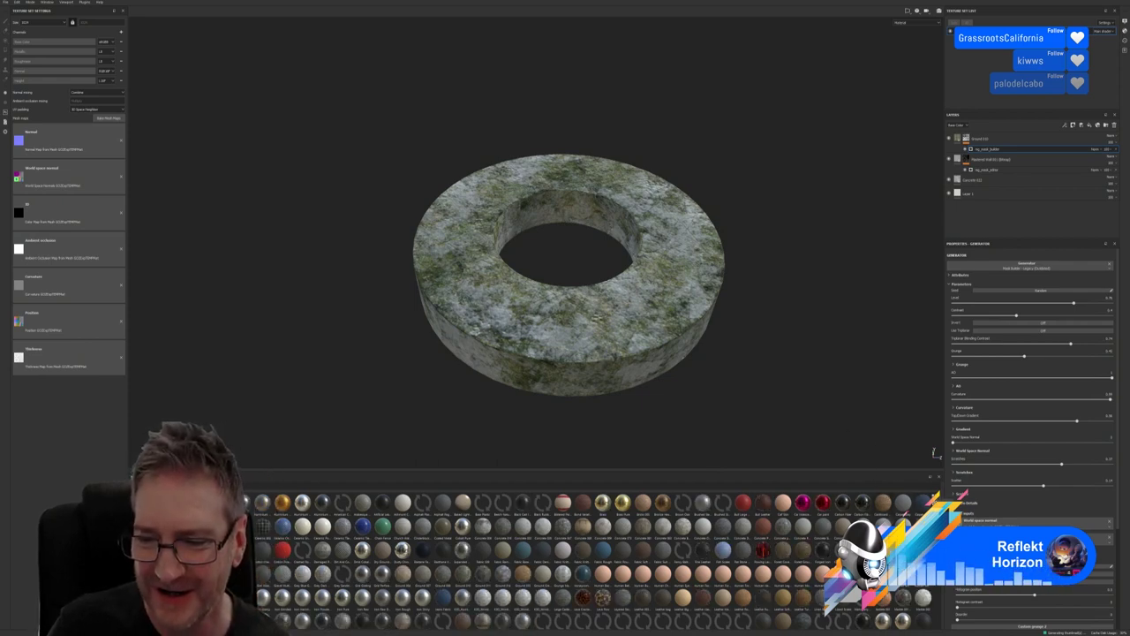
Add a new layer folder above the Ground layer and name it Temple_Rings
{"action": "scroll", "coordinate": [883, 495], "scroll_direction": "up", "scroll_amount": 2, "text": "ctrl"}
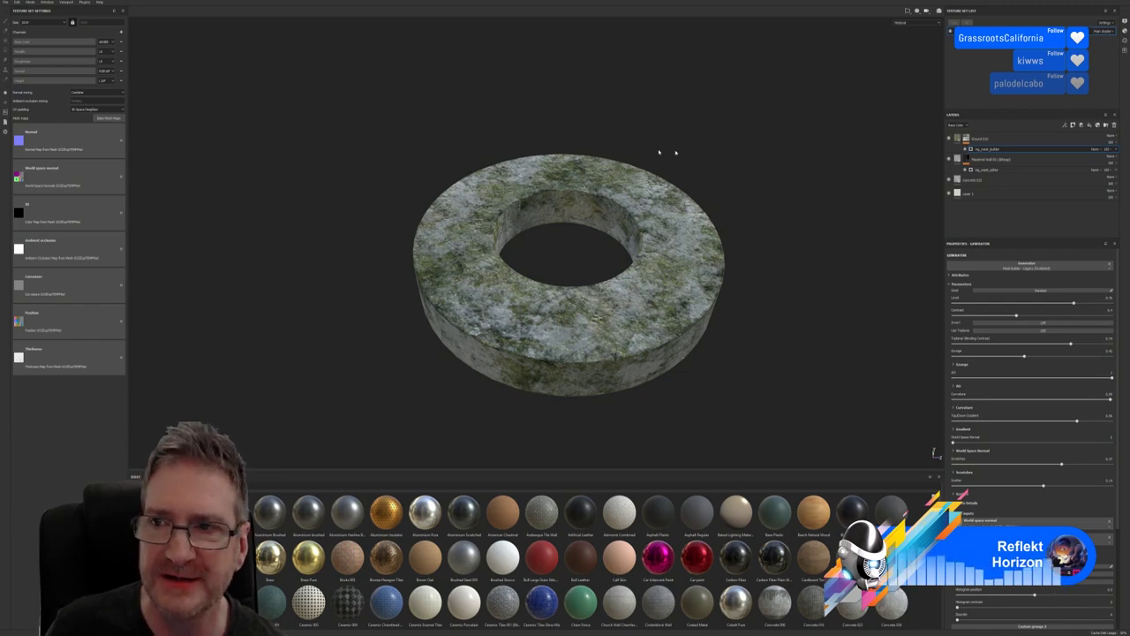
{"action": "left_click", "coordinate": [999, 140]}
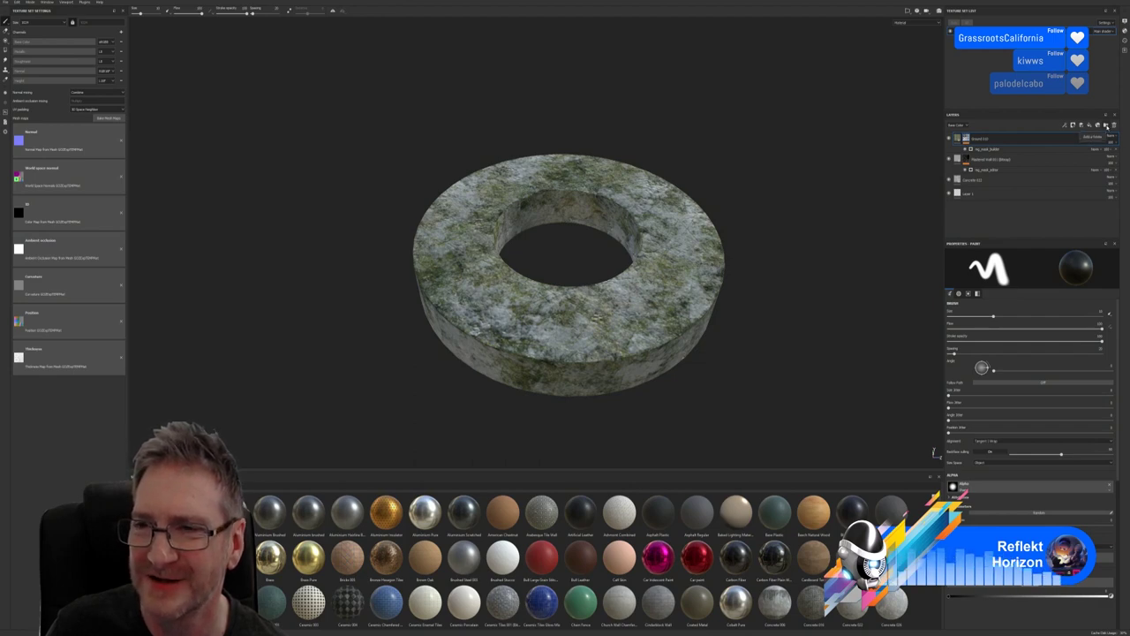
{"action": "left_click", "coordinate": [1105, 125]}
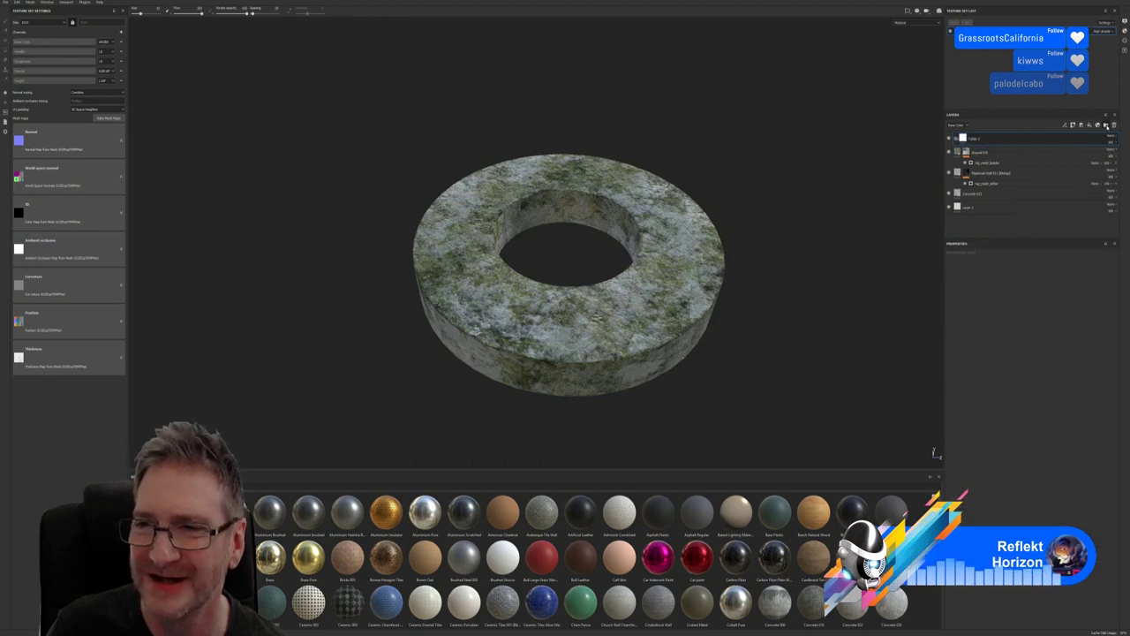
{"action": "double_click", "coordinate": [977, 139]}
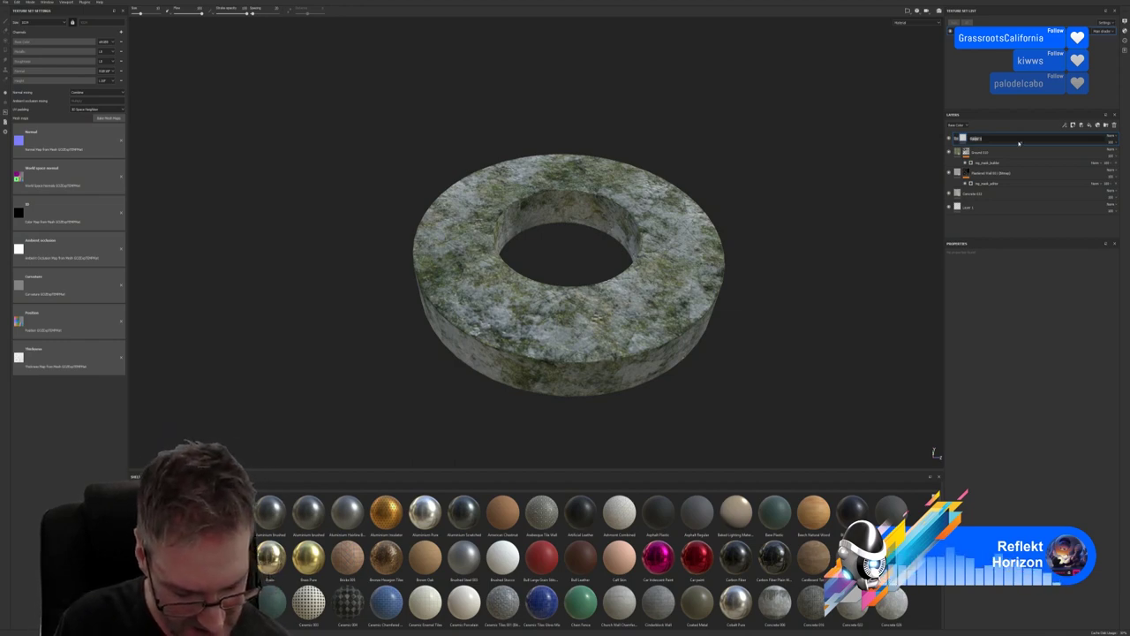
{"action": "type", "text": "o"}
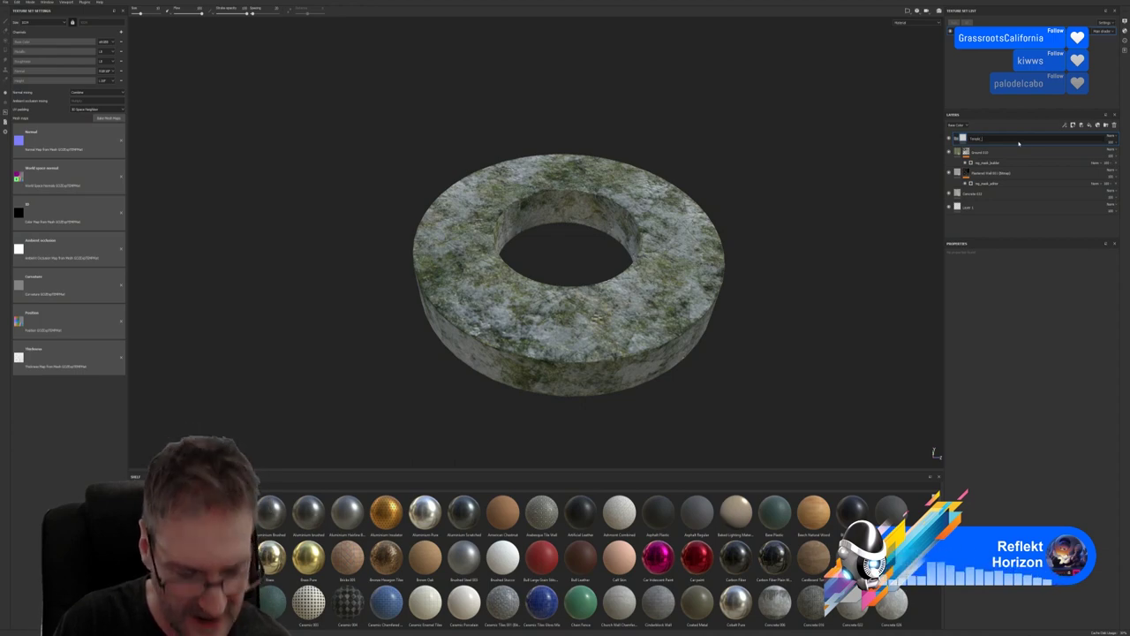
{"action": "type", "text": "1"}
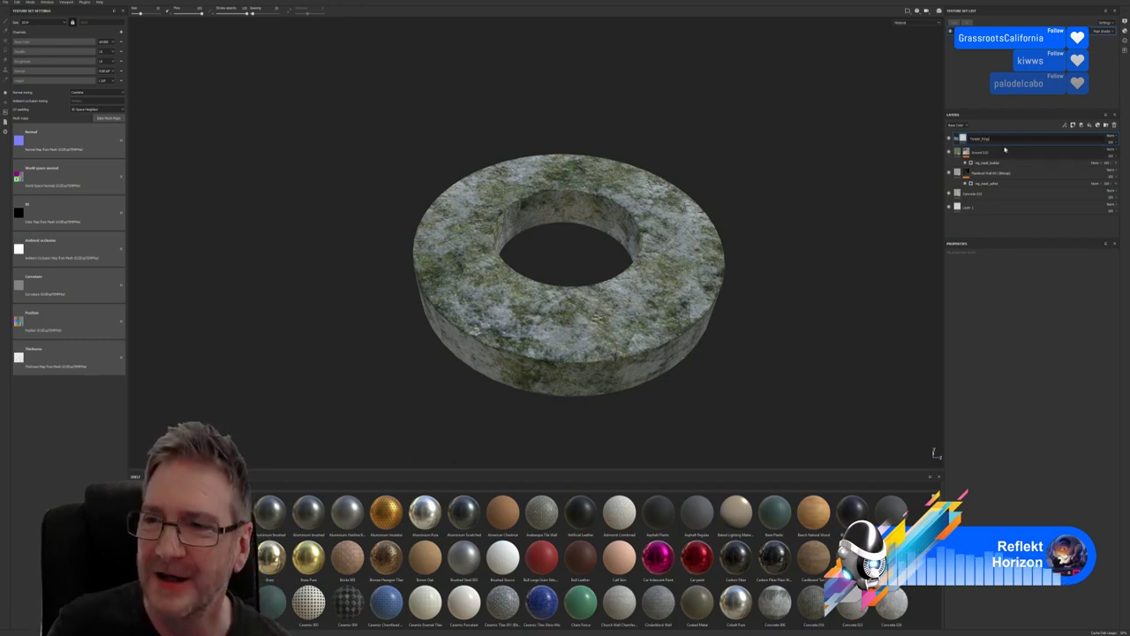
Delete Layer 1, move the Ground folder into Temple_Rings, and collapse Temple_Rings
{"action": "left_click", "coordinate": [980, 209]}
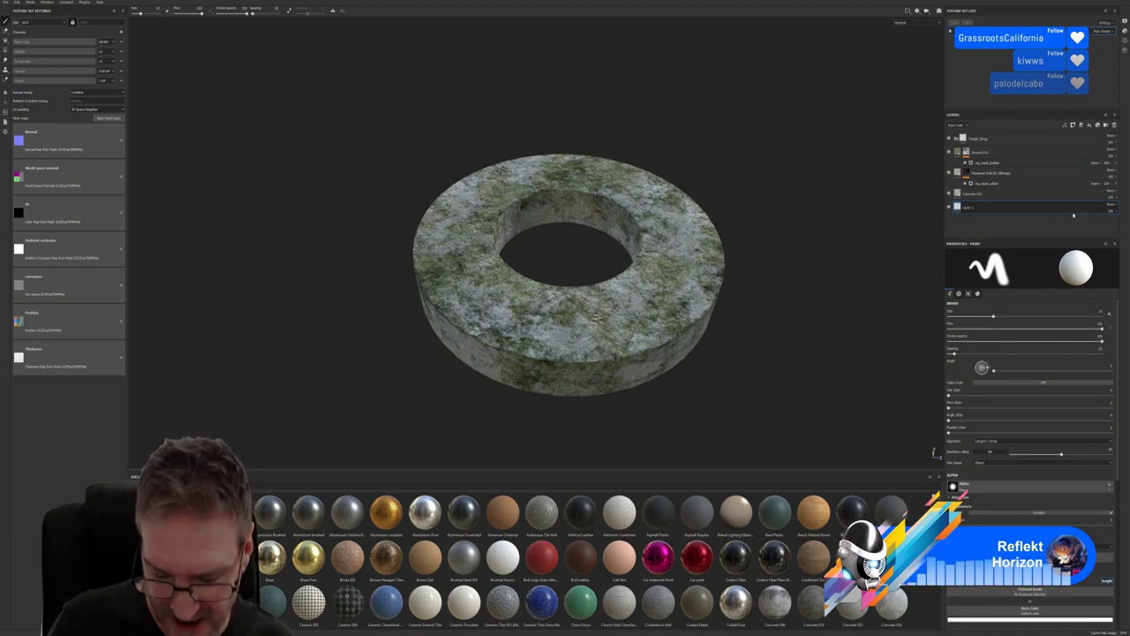
{"action": "key", "text": "Delete"}
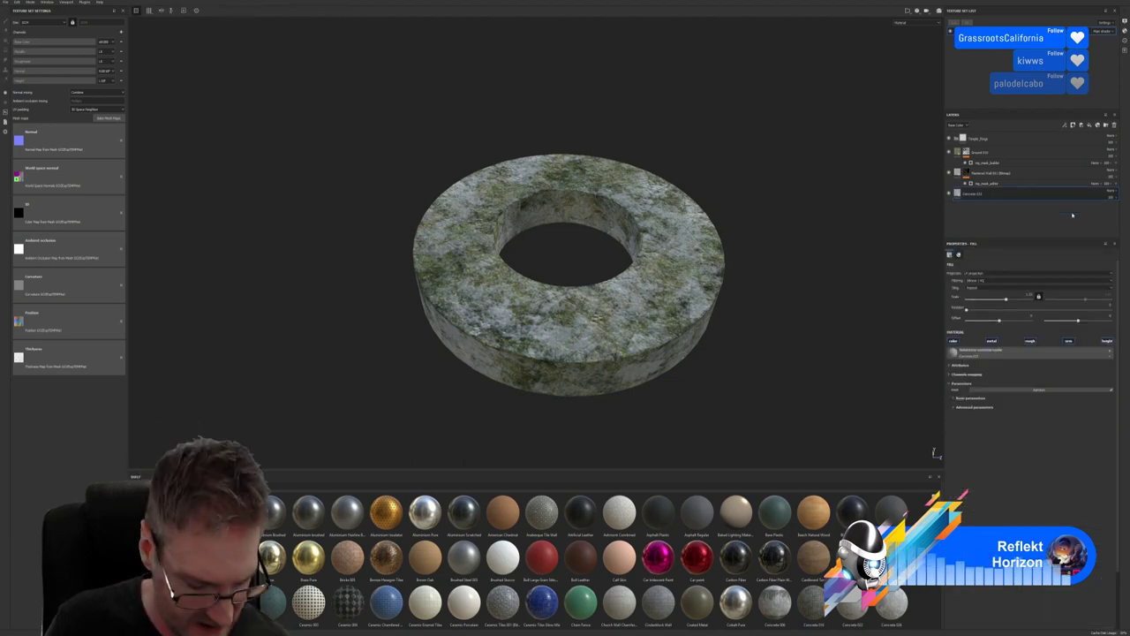
{"action": "left_click", "coordinate": [991, 156]}
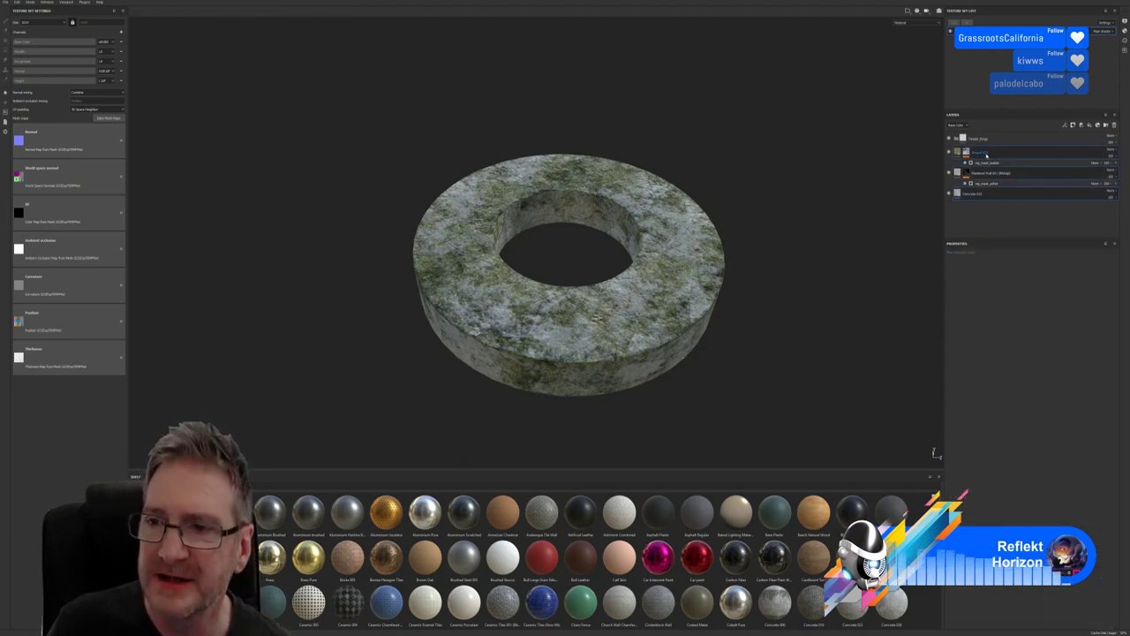
{"action": "left_click_drag", "start_coordinate": [987, 155], "coordinate": [974, 141]}
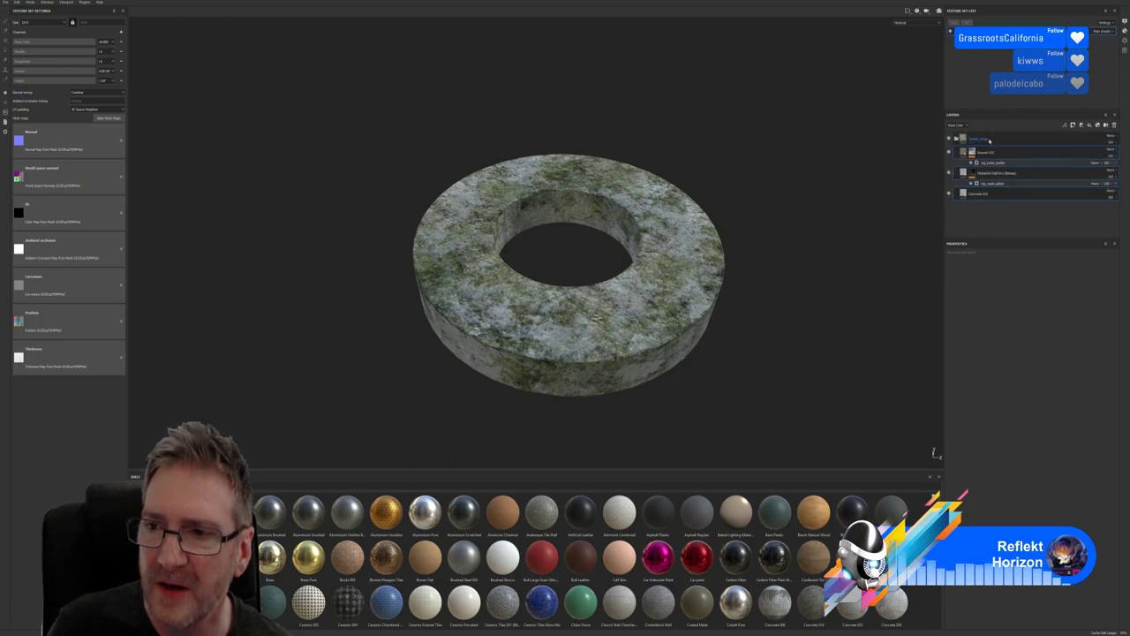
{"action": "left_click", "coordinate": [990, 141]}
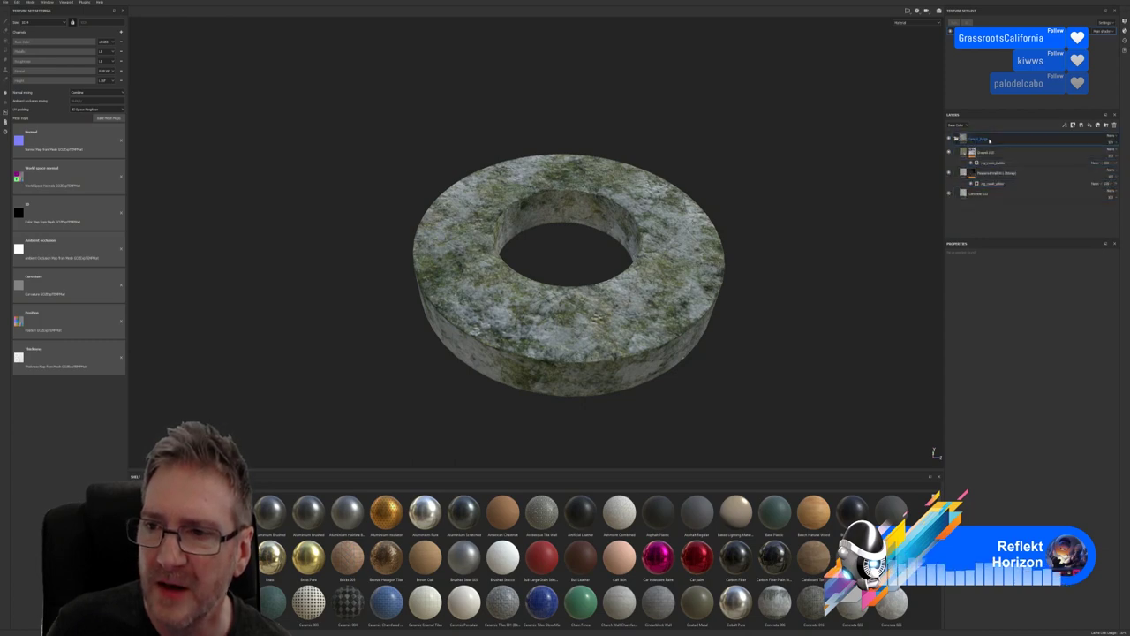
{"action": "left_click", "coordinate": [956, 138]}
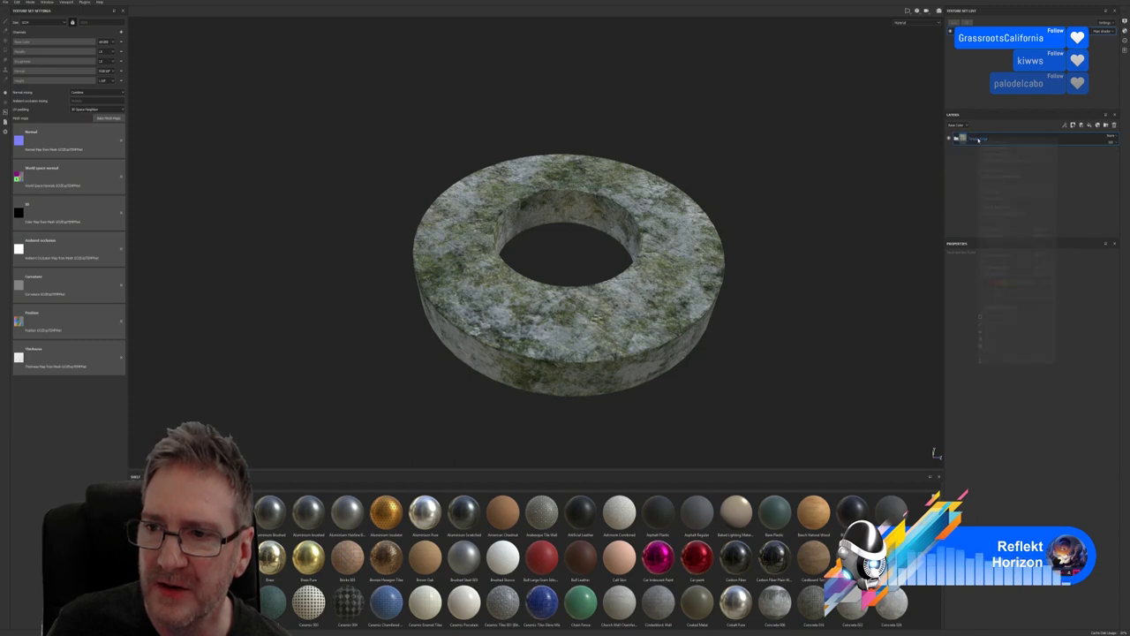
Turn the Temple_Rings layer folder into a Temple_Rings smart material with the mossy stone finish
{"action": "right_click", "coordinate": [979, 140]}
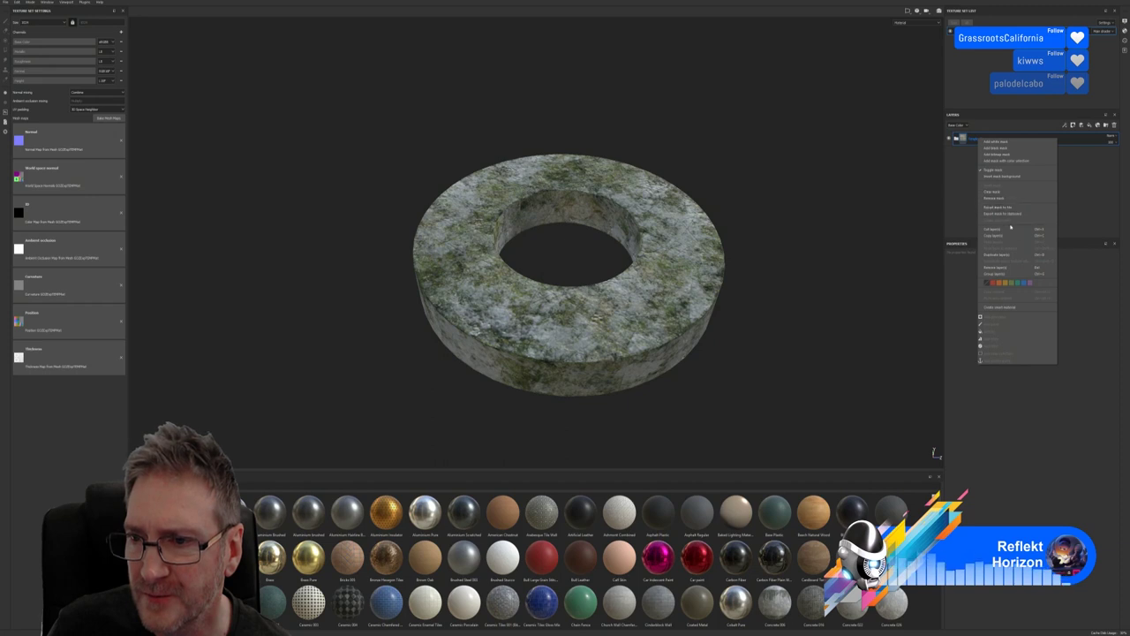
{"action": "left_click", "coordinate": [1006, 308]}
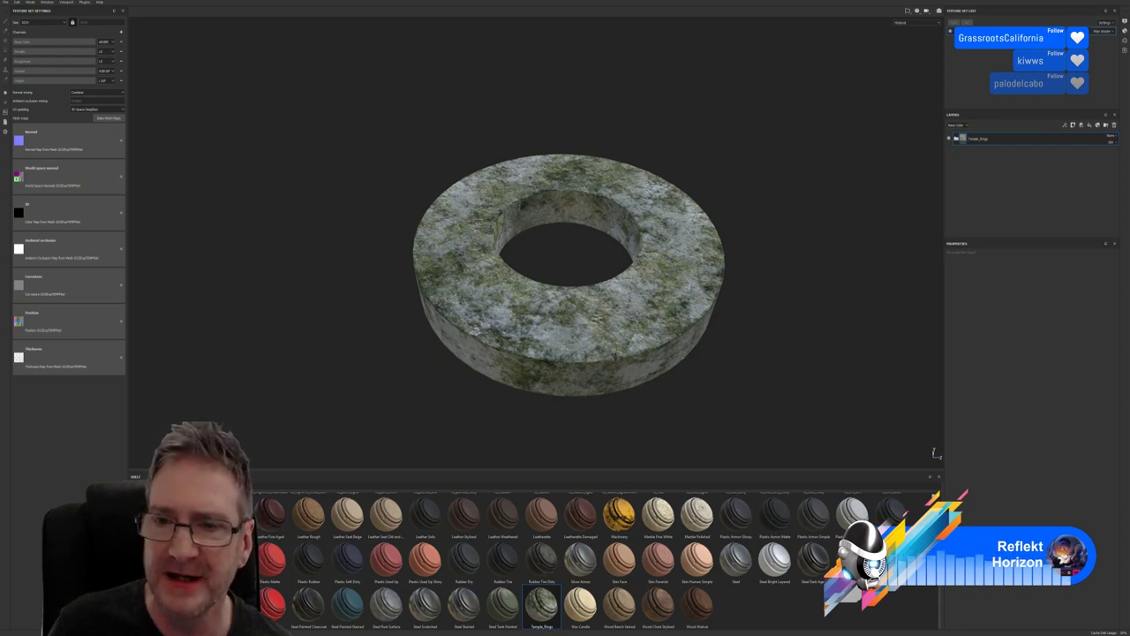
Quit Substance Painter without saving, close the three Explorer folder windows, and return to 3ds Max
{"action": "key", "text": "ctrl+w"}
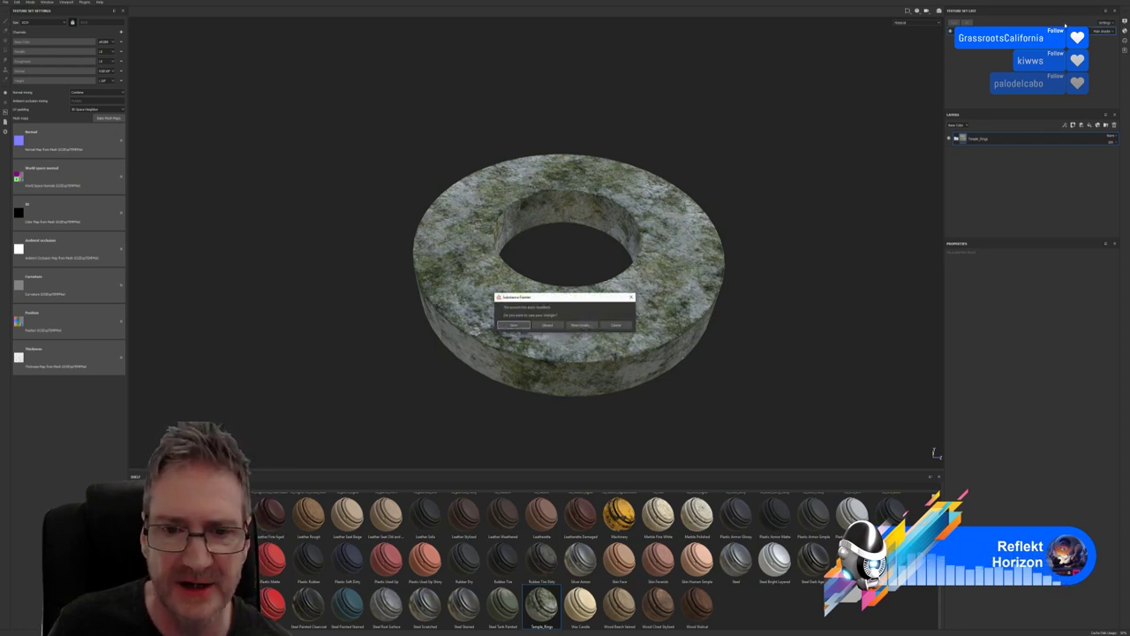
{"action": "left_click", "coordinate": [549, 327]}
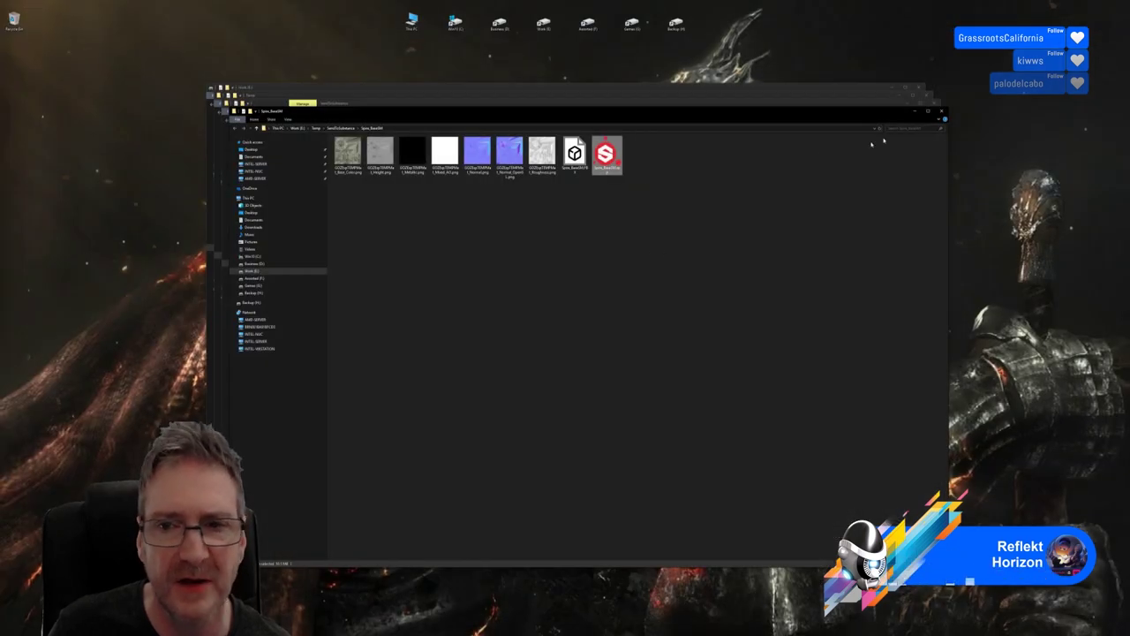
{"action": "left_click", "coordinate": [941, 111]}
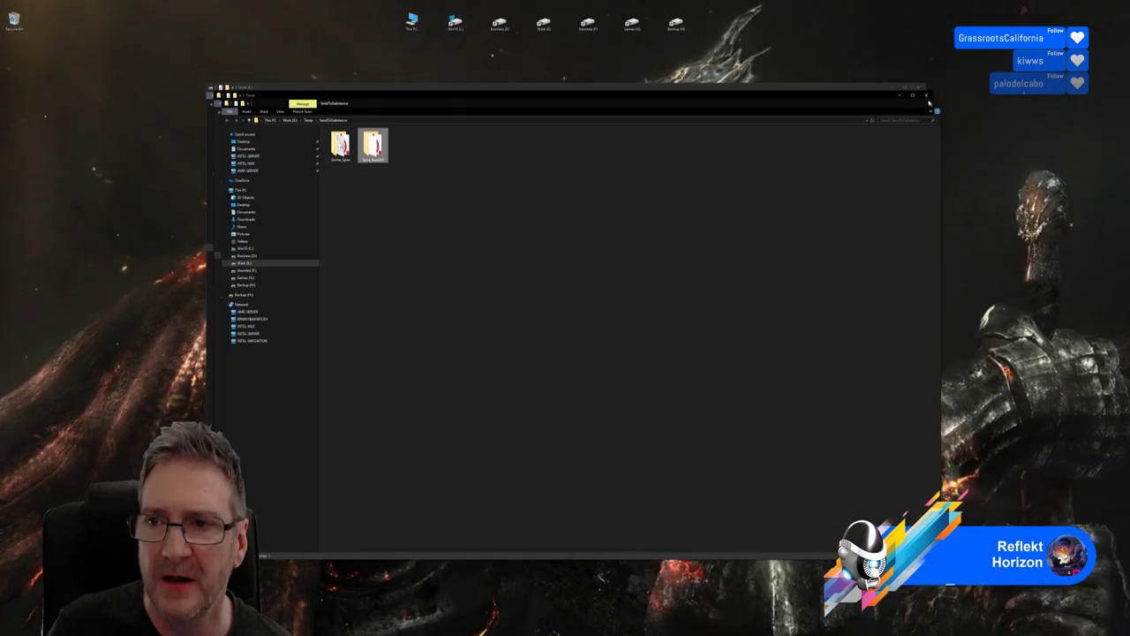
{"action": "left_click", "coordinate": [934, 104]}
{"action": "left_click", "coordinate": [929, 94]}
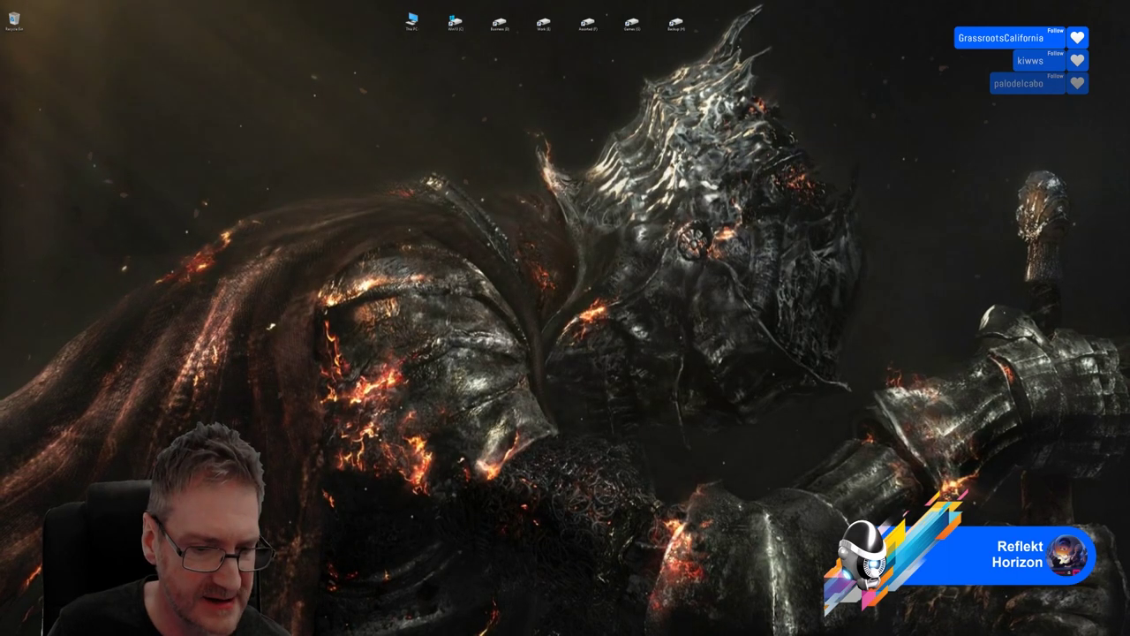
{"action": "key", "text": "alt+Tab"}
{"action": "scroll", "coordinate": [482, 261], "scroll_direction": "down", "scroll_amount": 5}
{"action": "scroll", "coordinate": [468, 112], "scroll_direction": "down", "scroll_amount": 4}
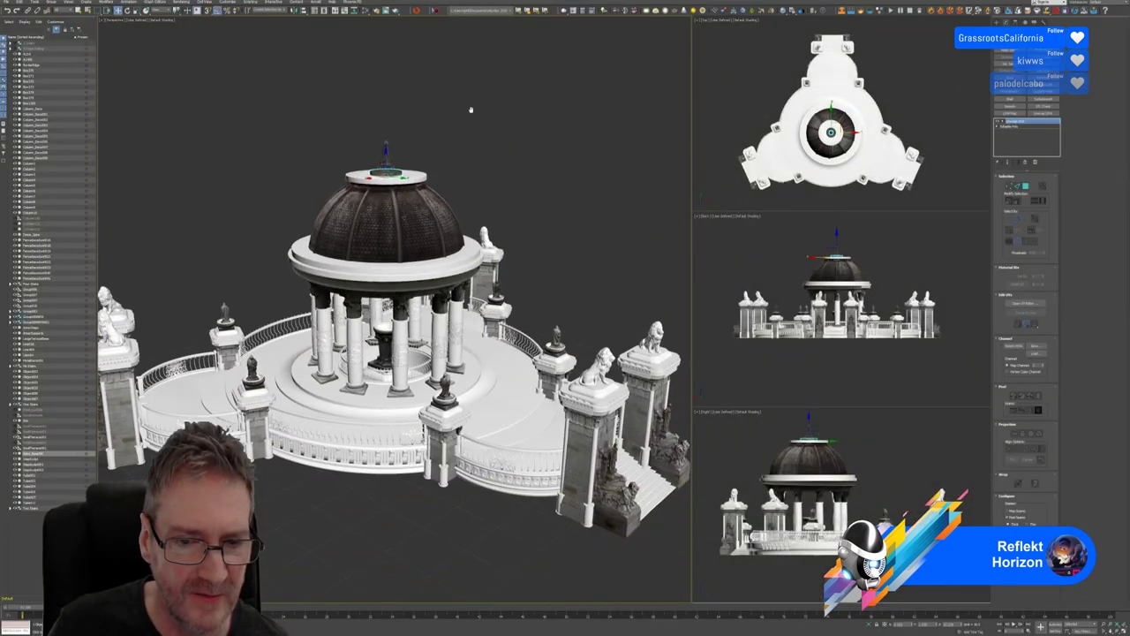
{"action": "scroll", "coordinate": [477, 167], "scroll_direction": "up", "scroll_amount": 2}
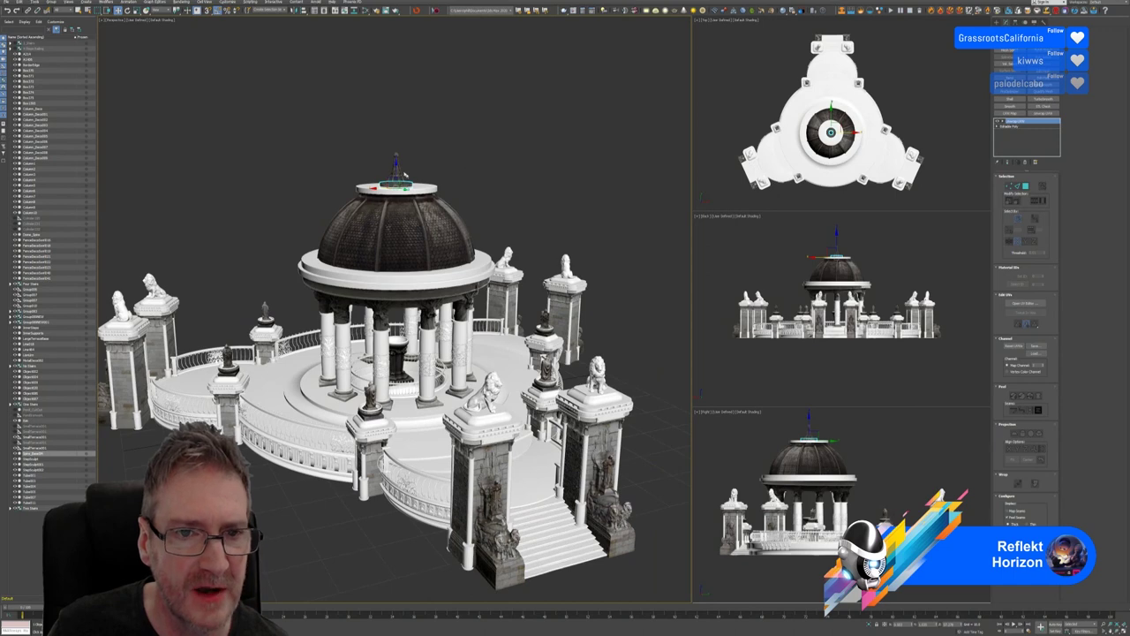
{"action": "scroll", "coordinate": [404, 175], "scroll_direction": "up", "scroll_amount": 4}
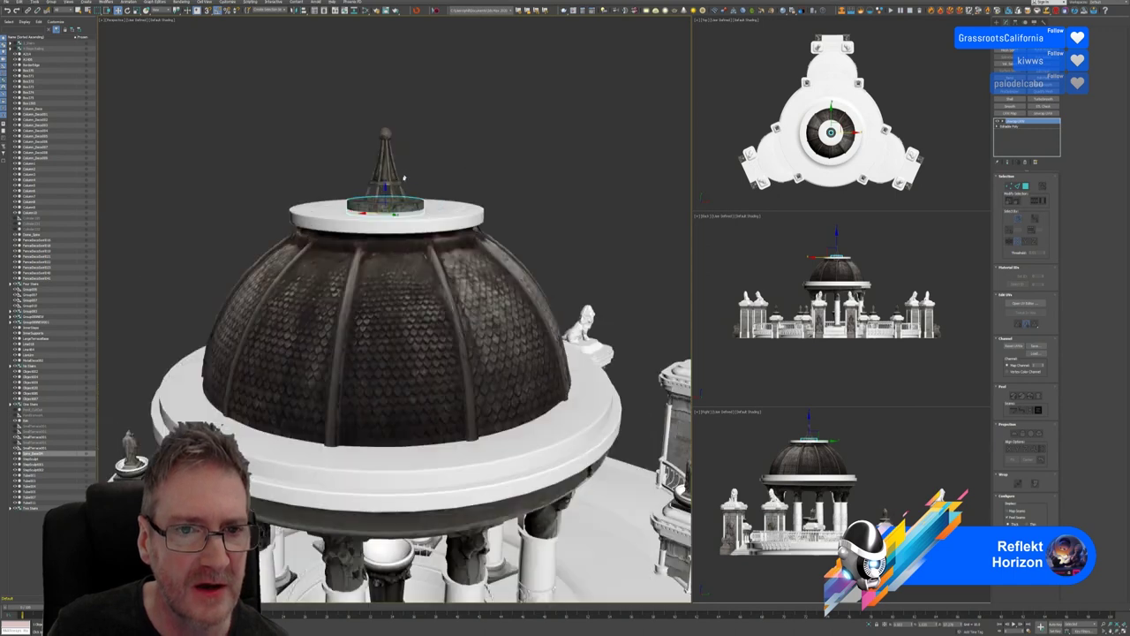
{"action": "left_click", "coordinate": [402, 226]}
{"action": "scroll", "coordinate": [526, 203], "scroll_direction": "down", "scroll_amount": 4}
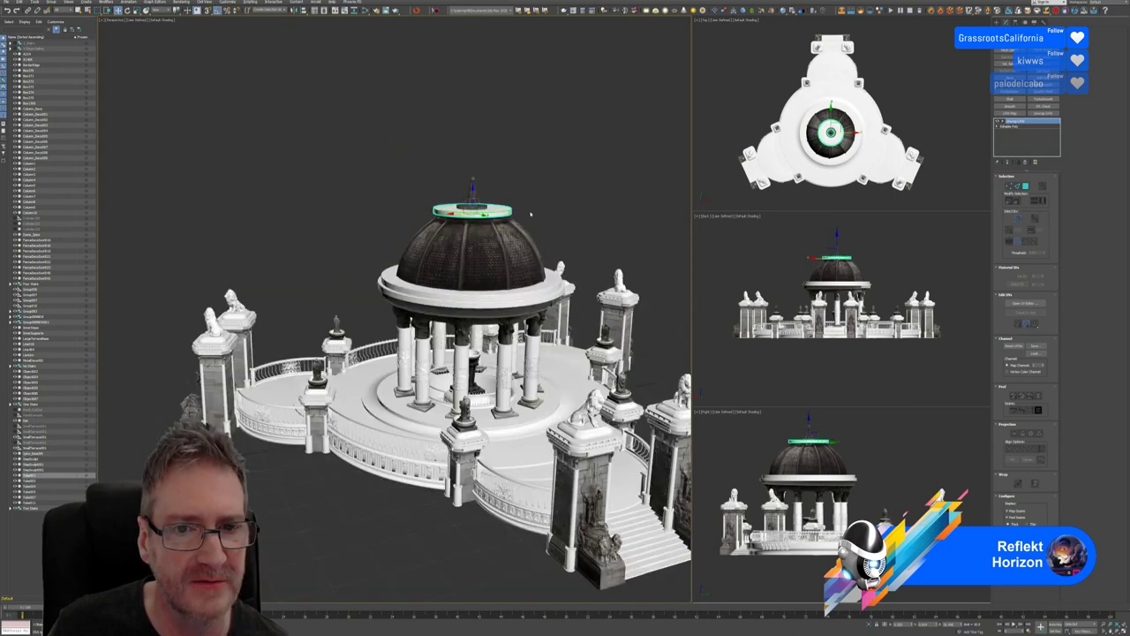
{"action": "scroll", "coordinate": [538, 176], "scroll_direction": "up", "scroll_amount": 1}
{"action": "middle_click_drag", "start_coordinate": [537, 177], "coordinate": [517, 144]}
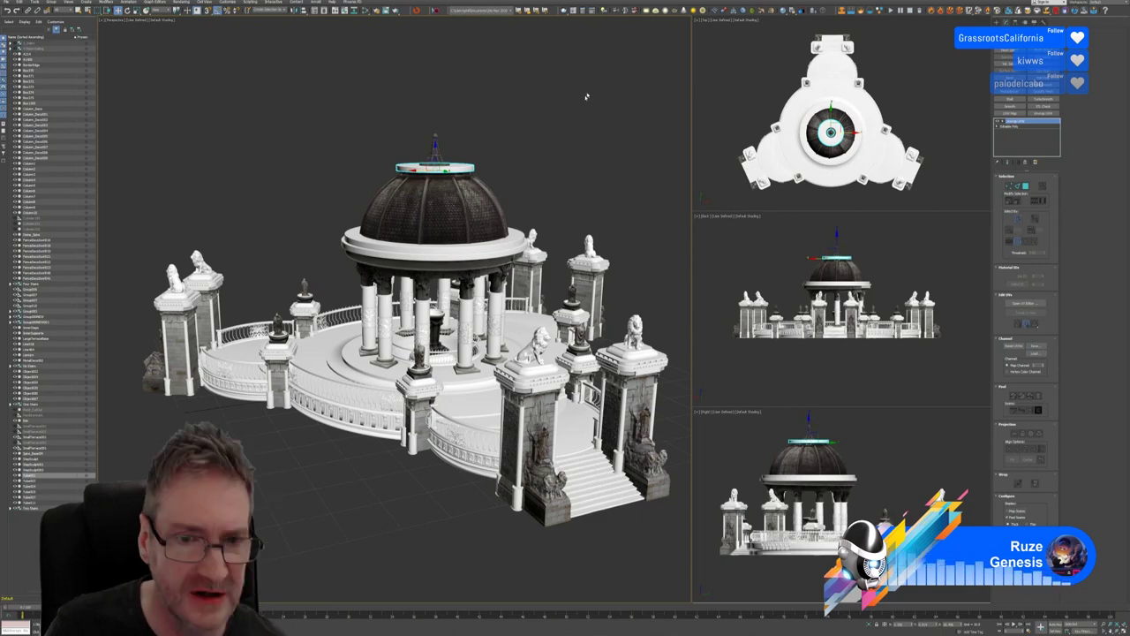
{"action": "middle_click_drag", "start_coordinate": [538, 129], "coordinate": [612, 129], "text": "alt"}
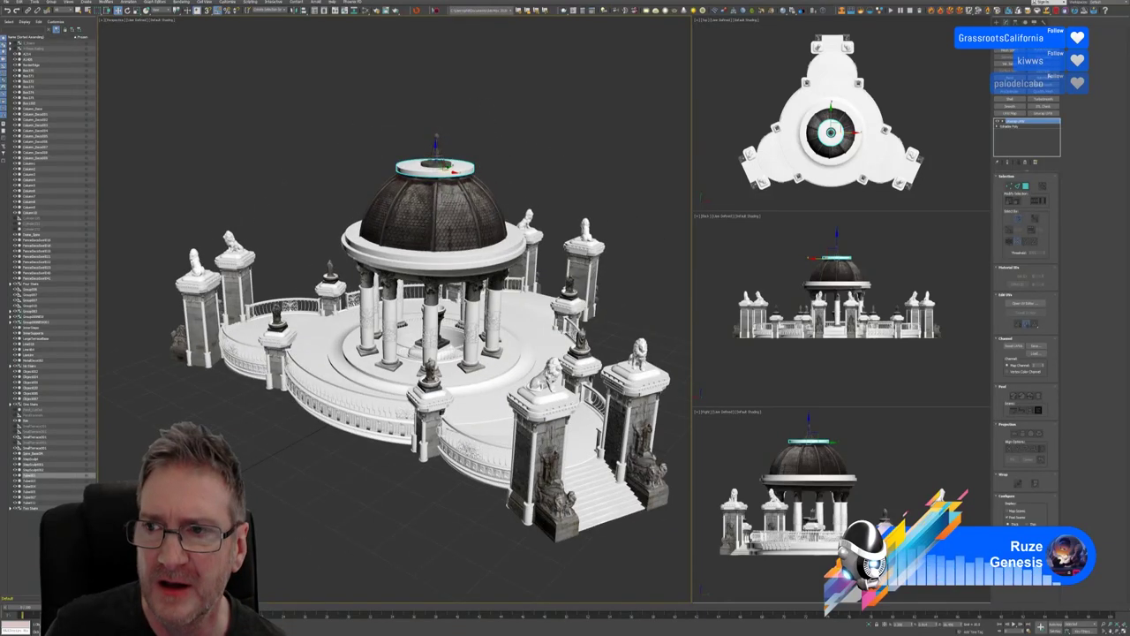
{"action": "middle_click_drag", "start_coordinate": [492, 156], "coordinate": [526, 165], "text": "alt"}
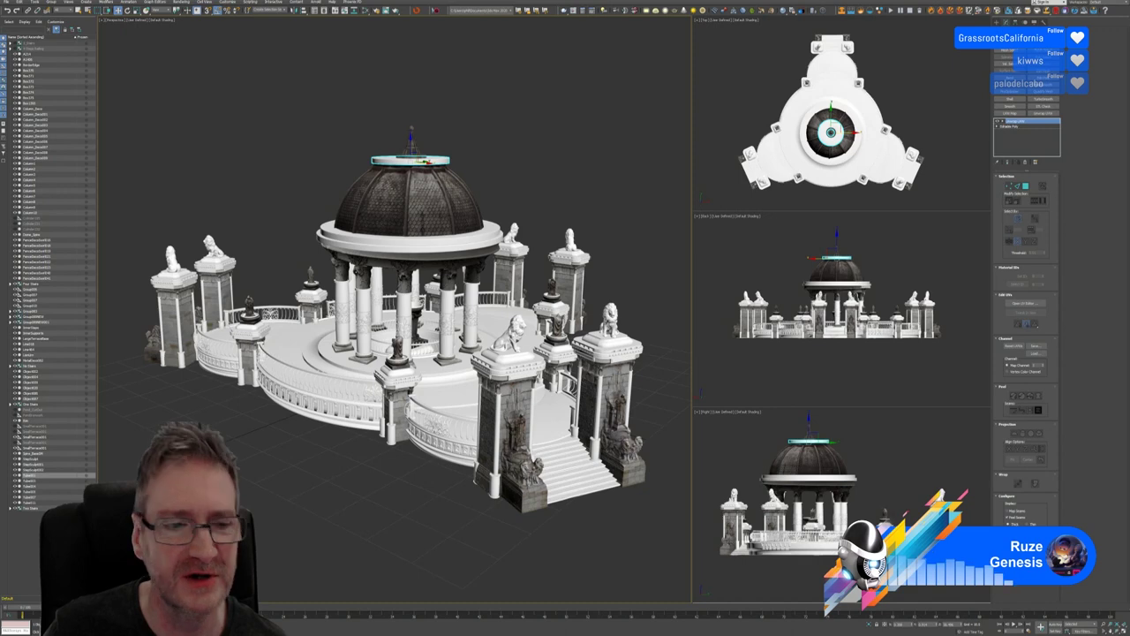
{"action": "key", "text": "super"}
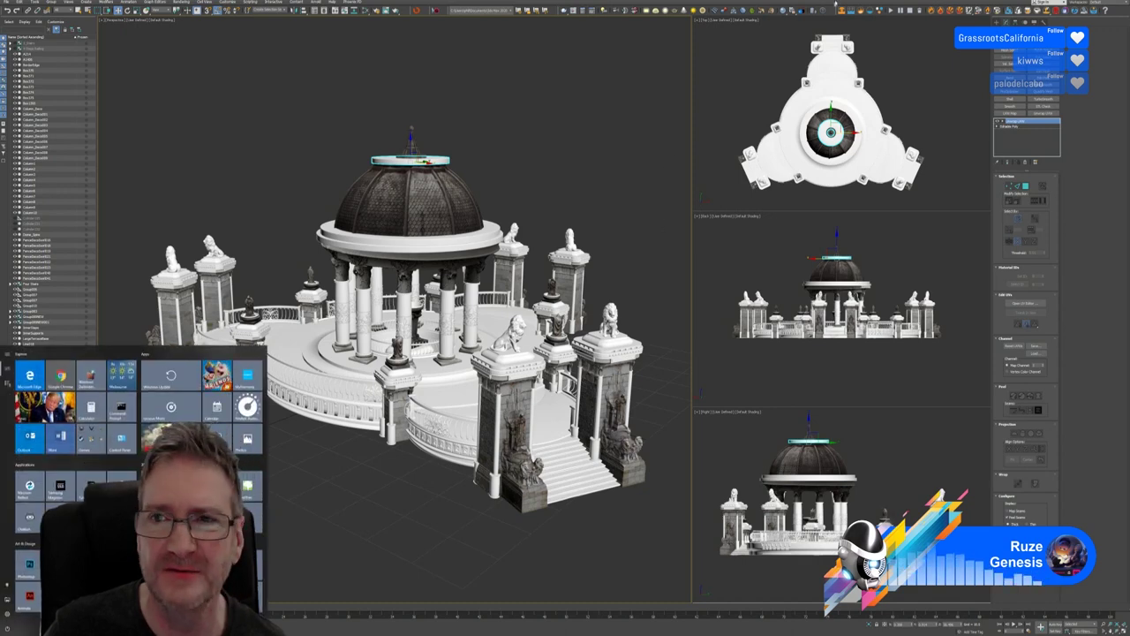
{"action": "key", "text": "Escape"}
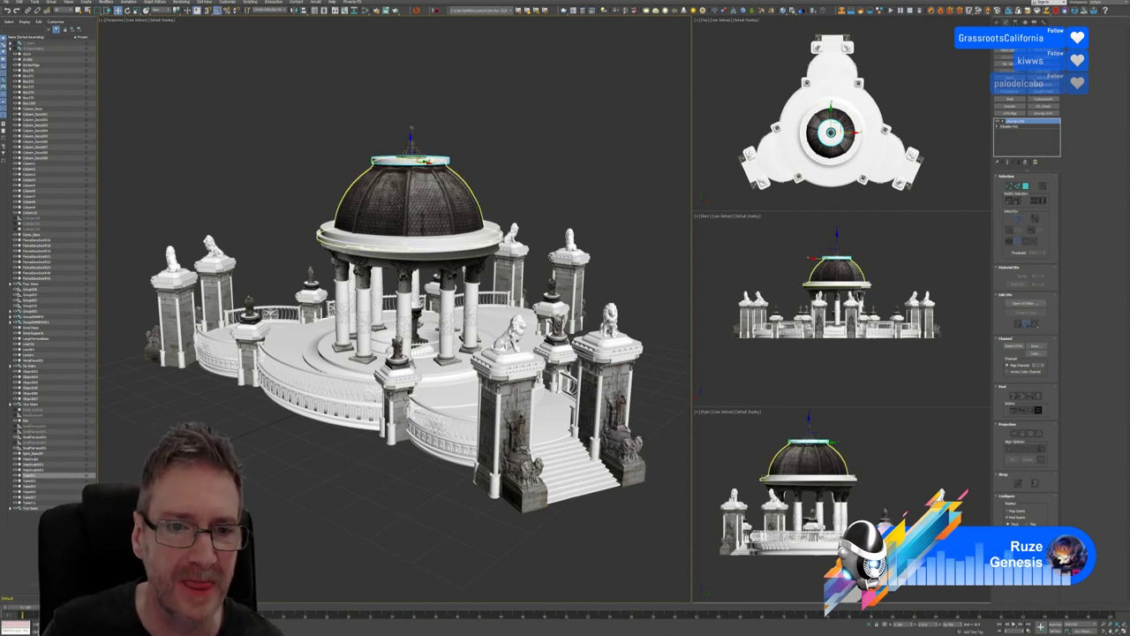
{"action": "middle_click_drag", "start_coordinate": [529, 415], "coordinate": [549, 388]}
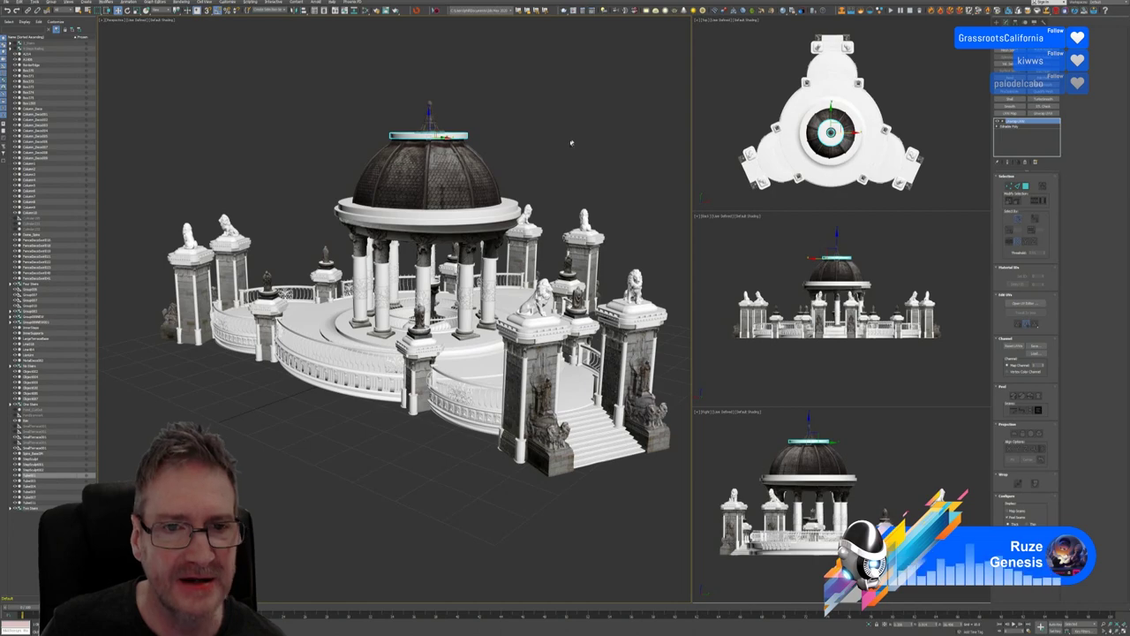
{"action": "mouse_move", "coordinate": [572, 142]}
{"action": "middle_mouse_down", "text": "alt"}
{"action": "mouse_move", "coordinate": [543, 142]}
{"action": "mouse_move", "coordinate": [573, 140]}
{"action": "middle_mouse_up", "text": "alt"}
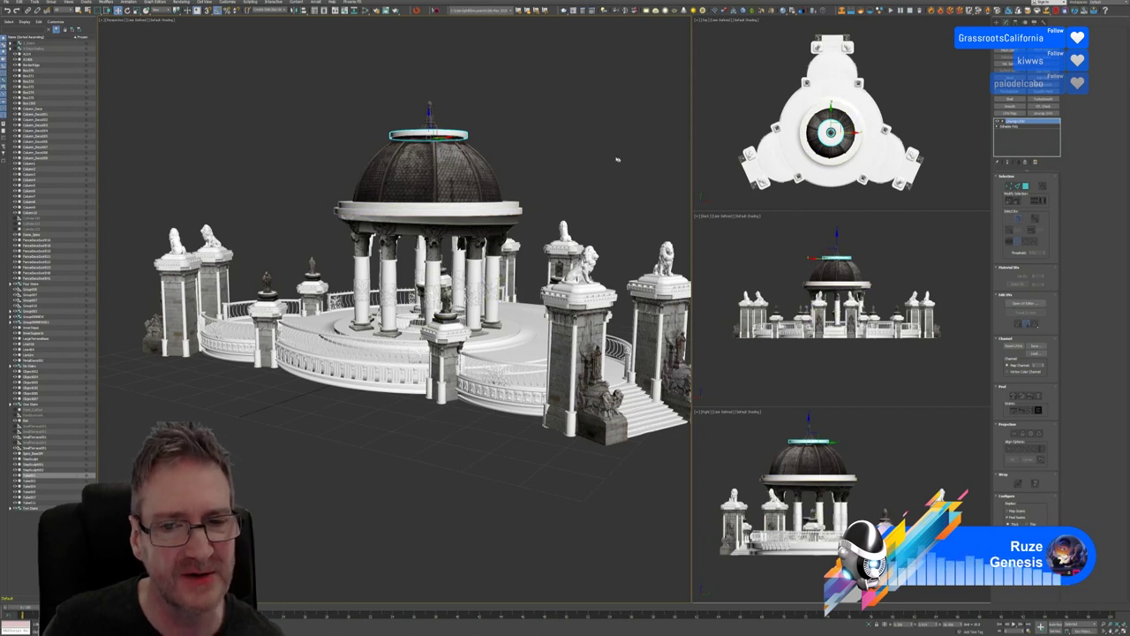
{"action": "middle_click_drag", "start_coordinate": [600, 197], "coordinate": [575, 202], "text": "alt"}
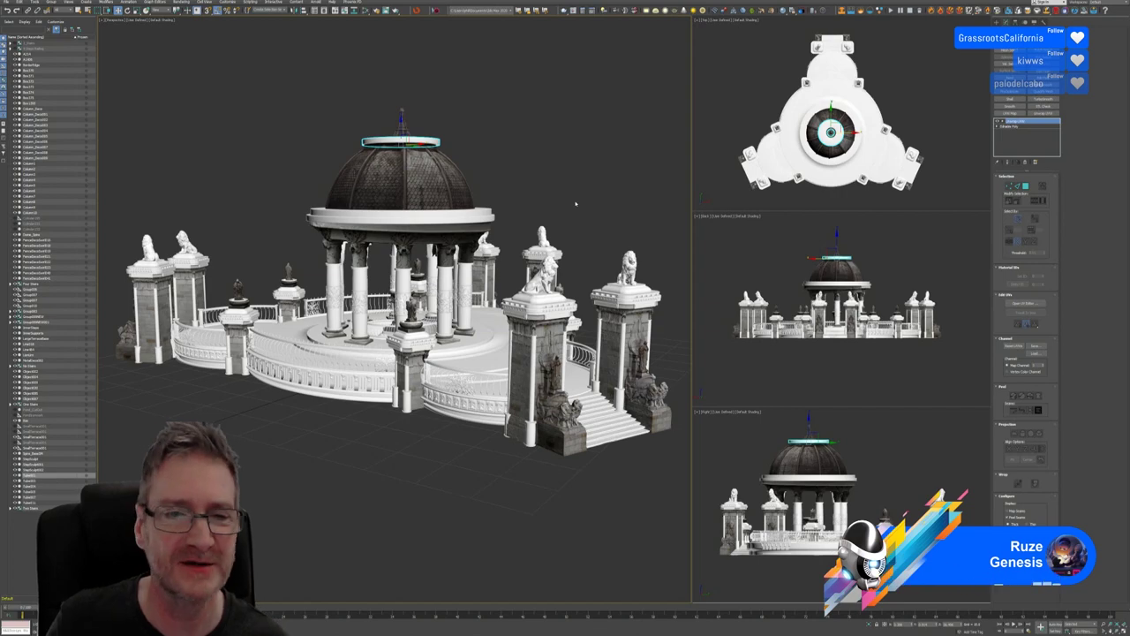
{"action": "left_click", "coordinate": [556, 335]}
{"action": "scroll", "coordinate": [563, 334], "scroll_direction": "up", "scroll_amount": 3}
{"action": "scroll", "coordinate": [552, 362], "scroll_direction": "up", "scroll_amount": 2}
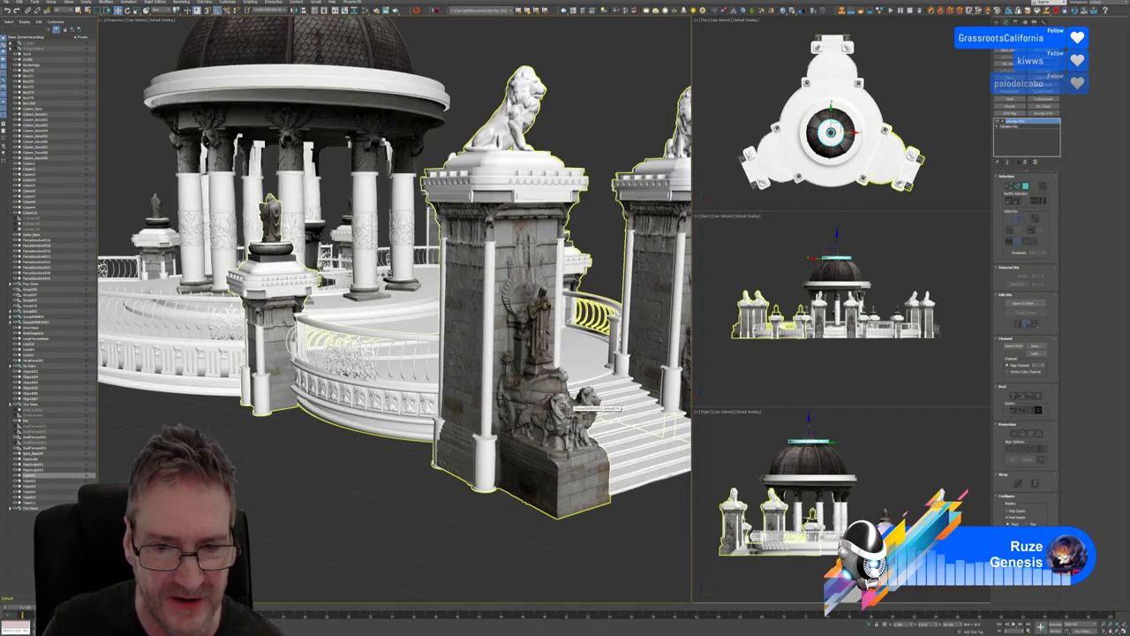
{"action": "scroll", "coordinate": [552, 362], "scroll_direction": "up", "scroll_amount": 4}
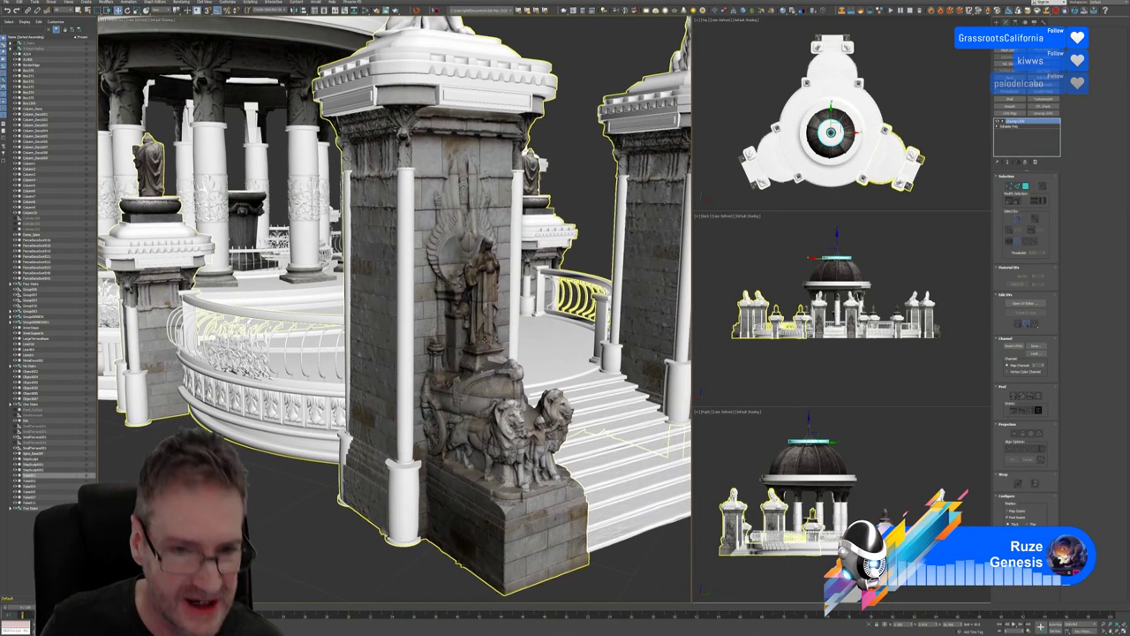
{"action": "middle_click_drag", "start_coordinate": [397, 309], "coordinate": [291, 309], "text": "alt"}
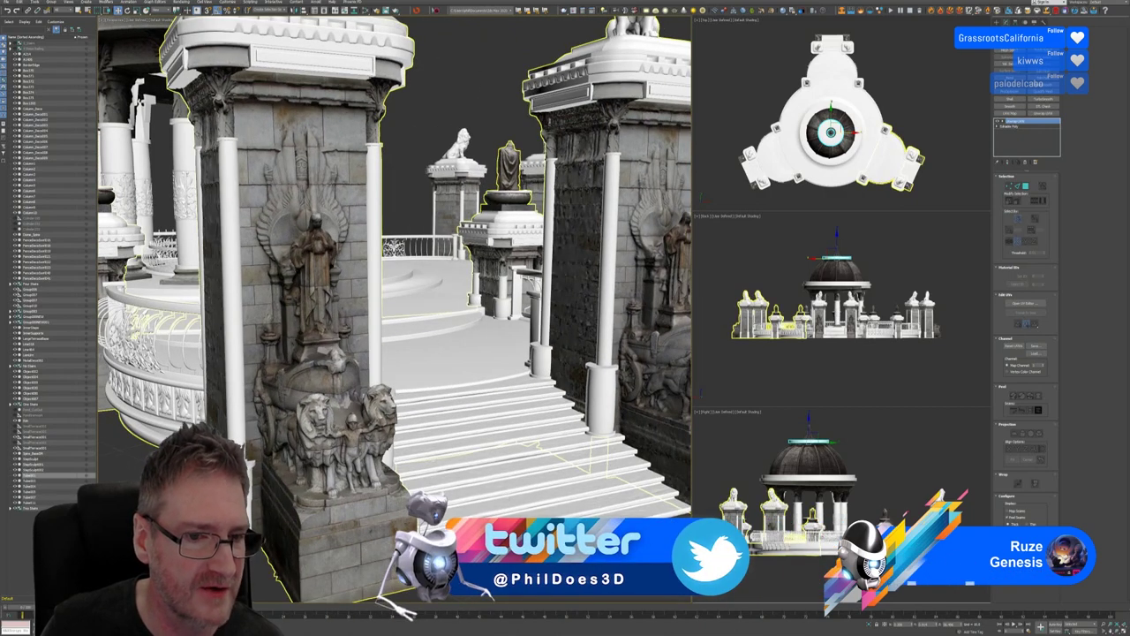
{"action": "scroll", "coordinate": [393, 310], "scroll_direction": "down", "scroll_amount": 3}
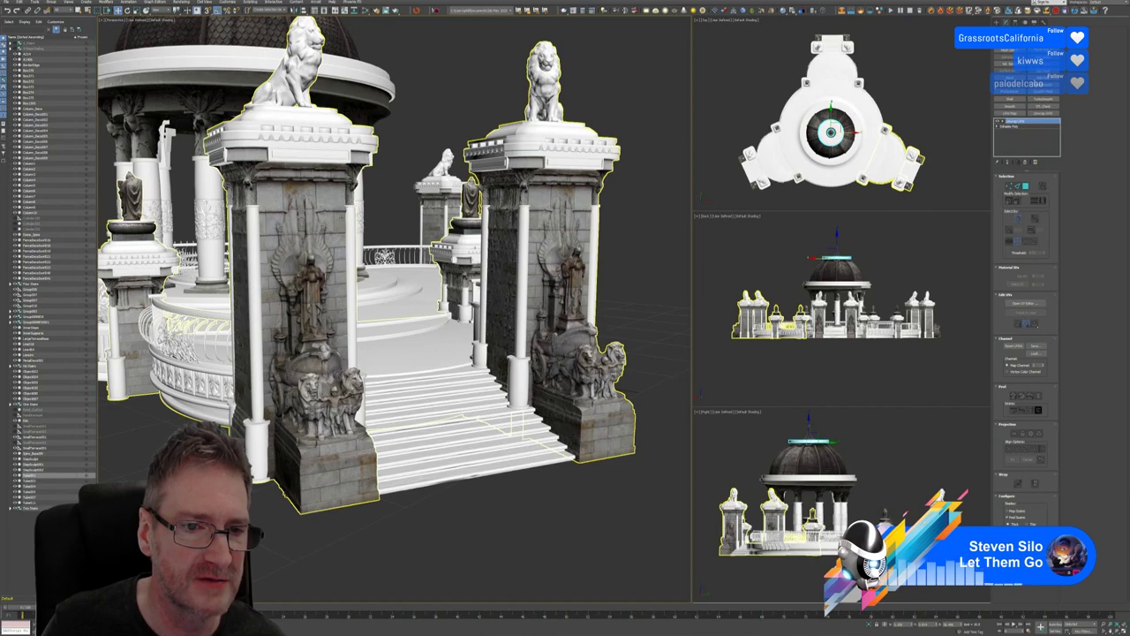
{"action": "middle_click_drag", "start_coordinate": [494, 231], "coordinate": [553, 195], "text": "alt"}
{"action": "scroll", "coordinate": [481, 212], "scroll_direction": "up", "scroll_amount": 5}
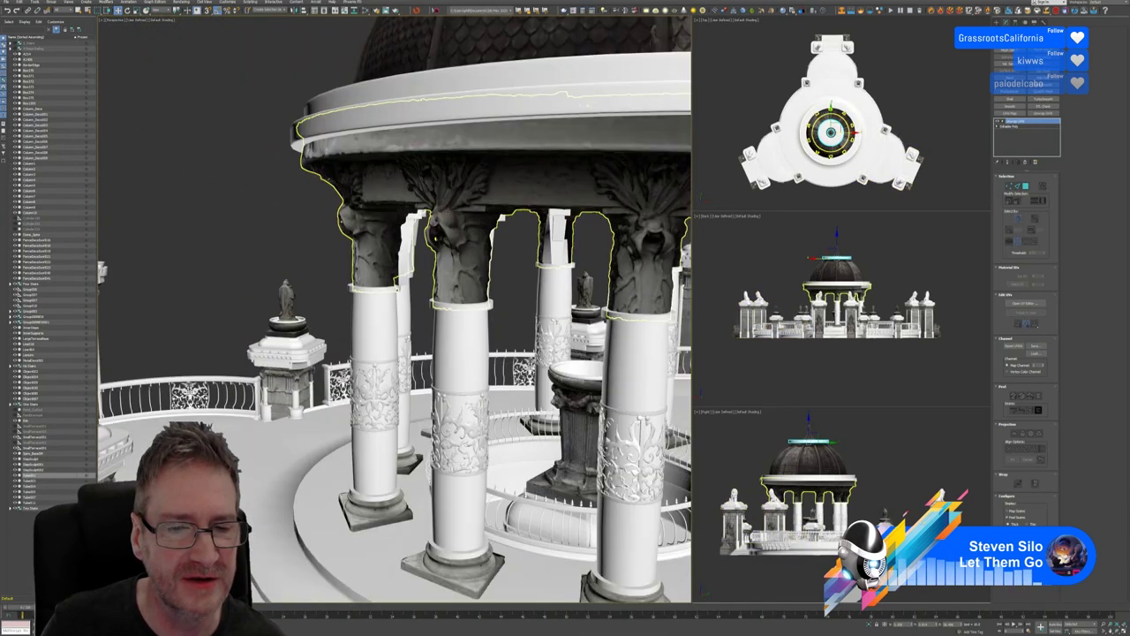
{"action": "scroll", "coordinate": [459, 220], "scroll_direction": "up", "scroll_amount": 2}
{"action": "middle_click_drag", "start_coordinate": [412, 179], "coordinate": [402, 174]}
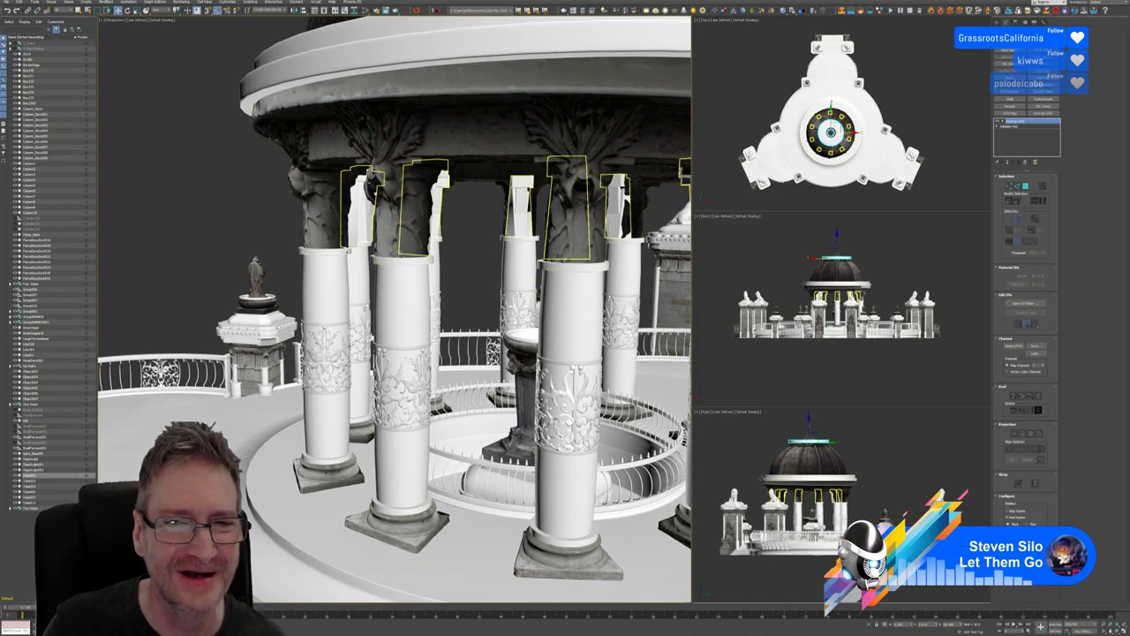
{"action": "scroll", "coordinate": [481, 245], "scroll_direction": "down", "scroll_amount": 5}
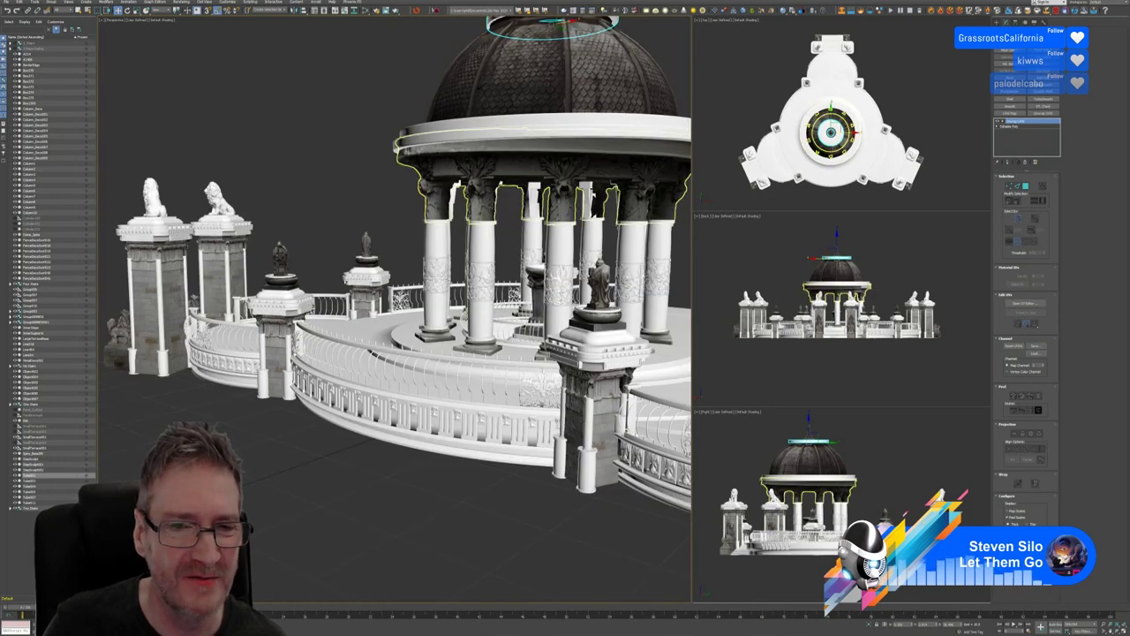
{"action": "middle_click_drag", "start_coordinate": [481, 245], "coordinate": [422, 205]}
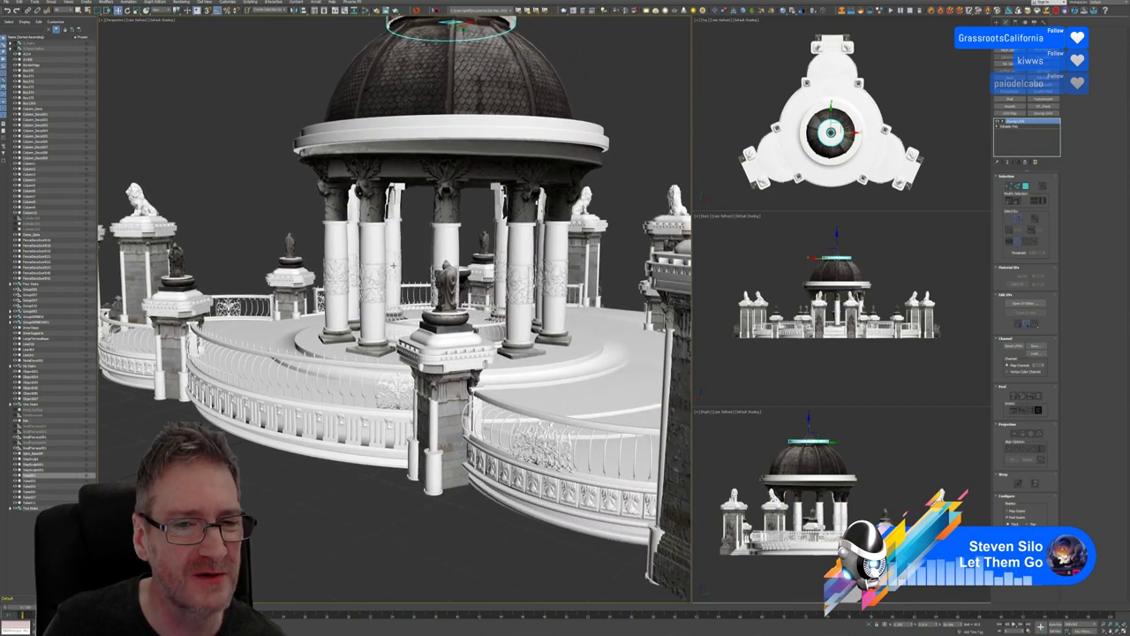
{"action": "left_click", "coordinate": [437, 146]}
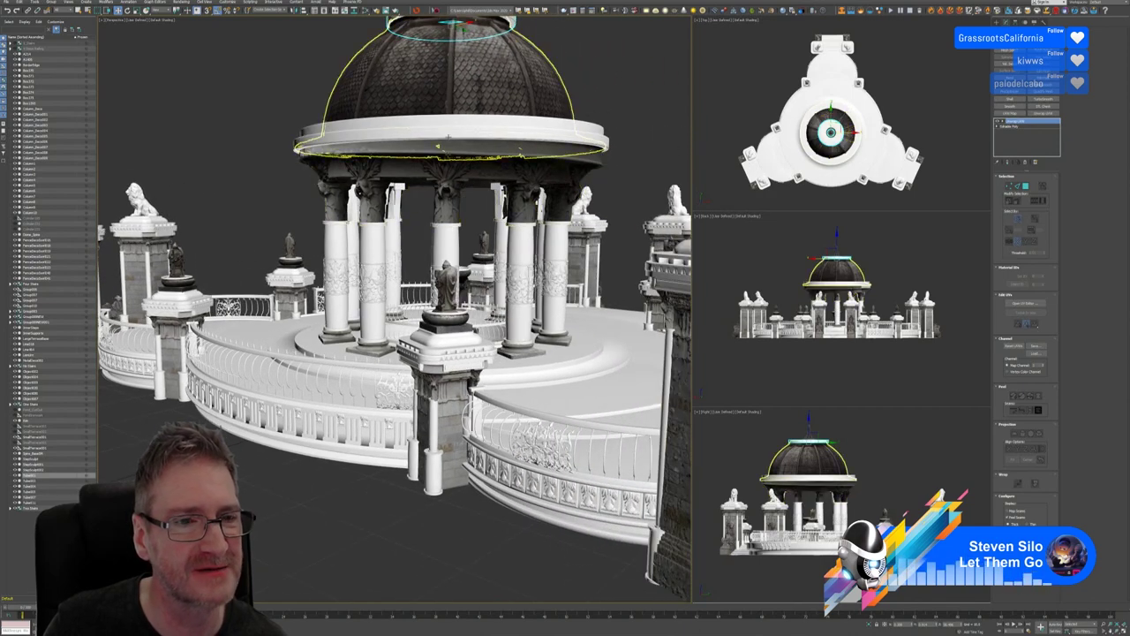
{"action": "scroll", "coordinate": [417, 269], "scroll_direction": "down", "scroll_amount": 3}
{"action": "middle_click_drag", "start_coordinate": [567, 181], "coordinate": [477, 230], "text": "alt"}
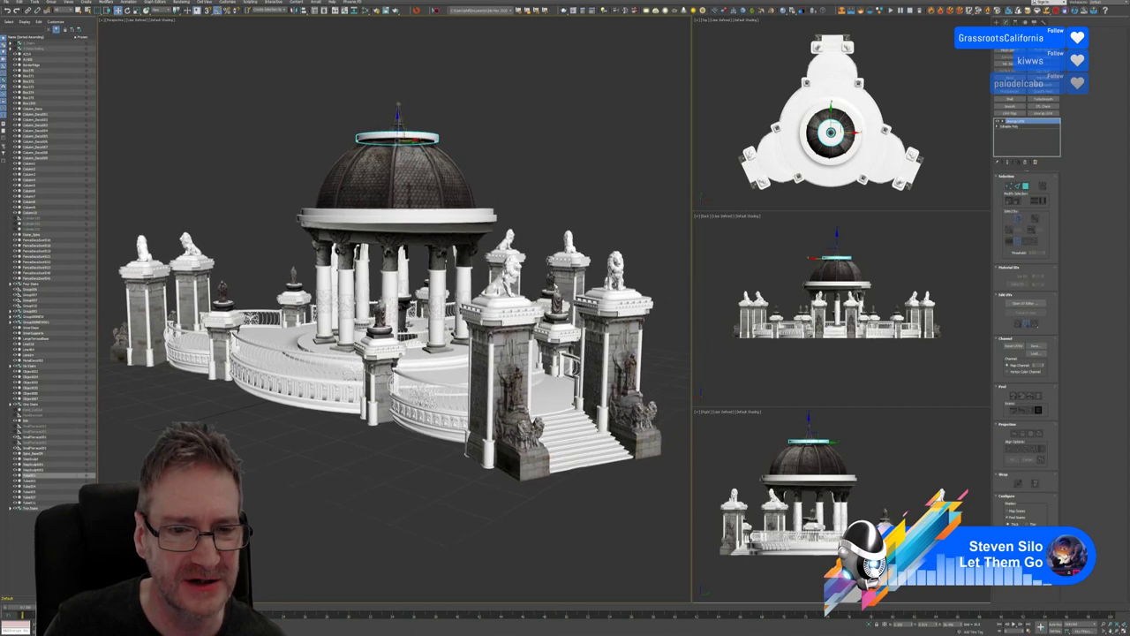
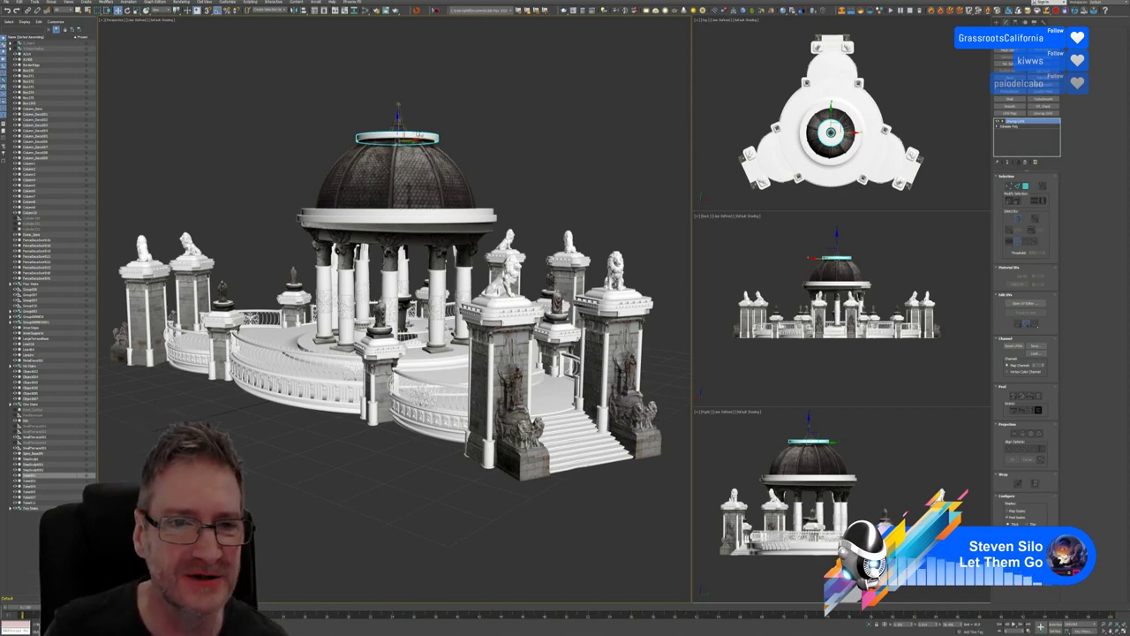
Send the selected gazebo ring piece to Substance Painter with 'Send selection to Substance Painter'
{"action": "left_click", "coordinate": [434, 10]}
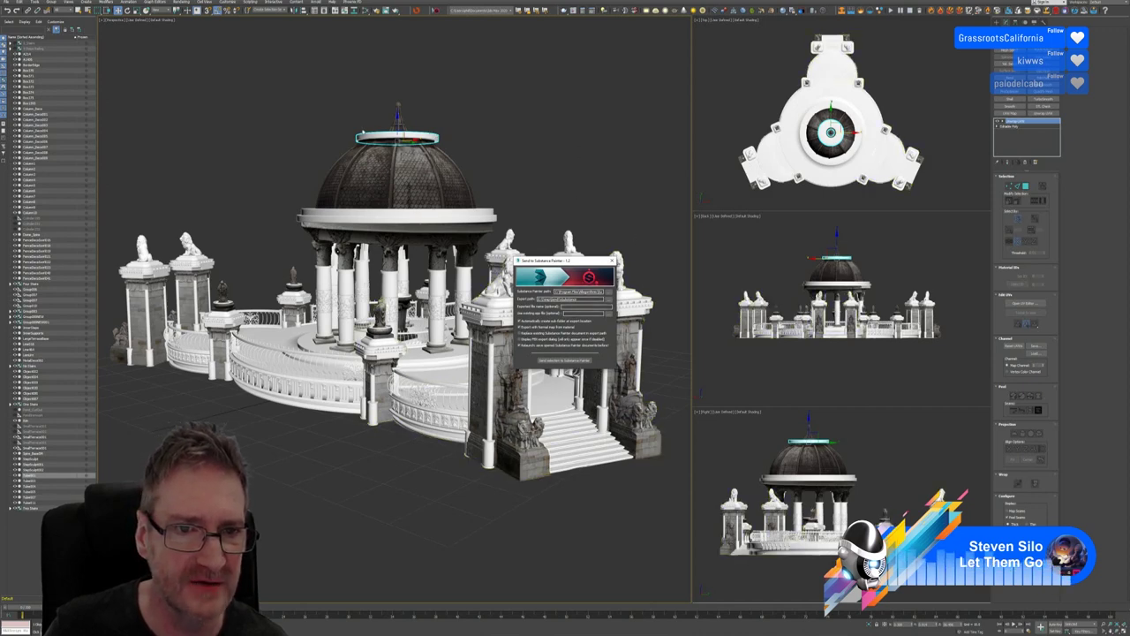
{"action": "left_click", "coordinate": [558, 360]}
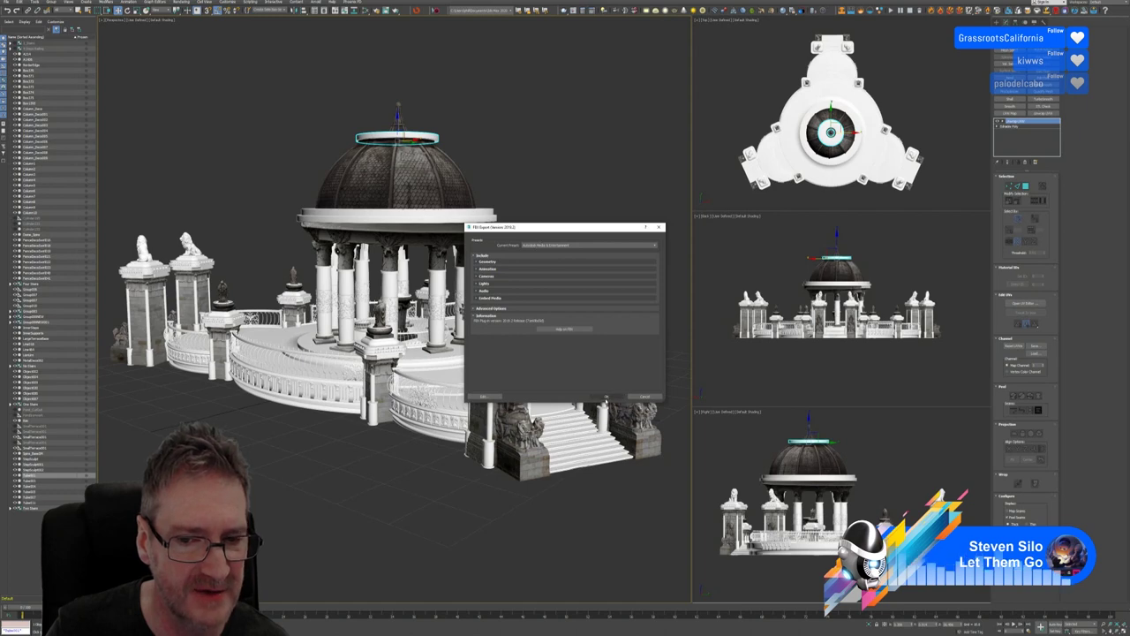
Accept the FBX export and drop the Temple_Rings material from the shelf onto the ring
{"action": "left_click", "coordinate": [606, 397]}
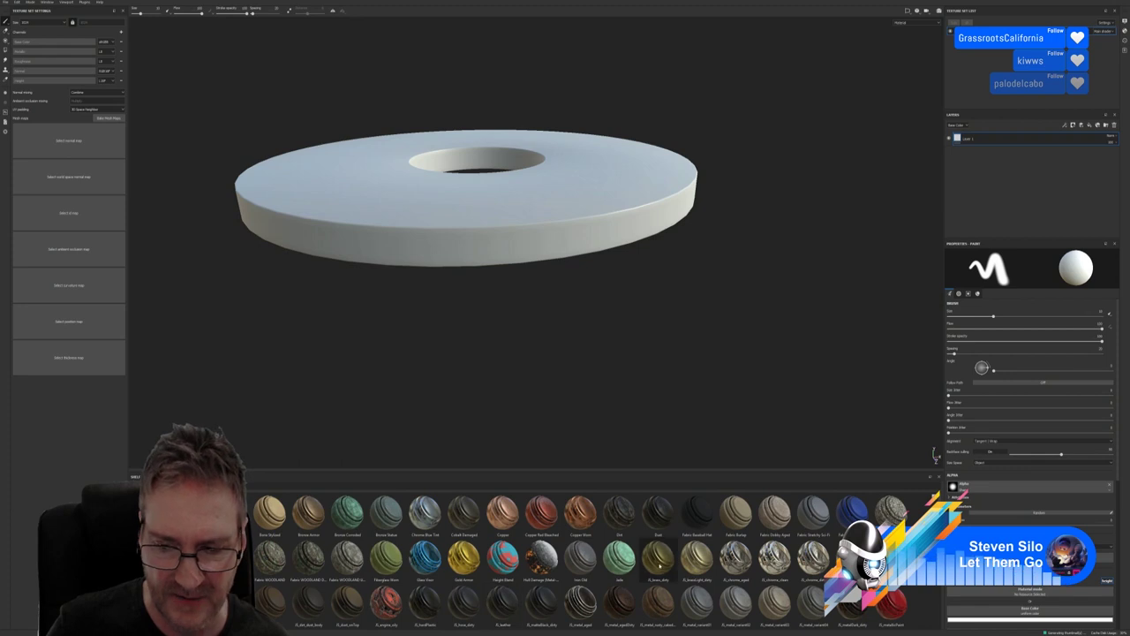
{"action": "scroll", "coordinate": [717, 577], "scroll_direction": "down", "scroll_amount": 5}
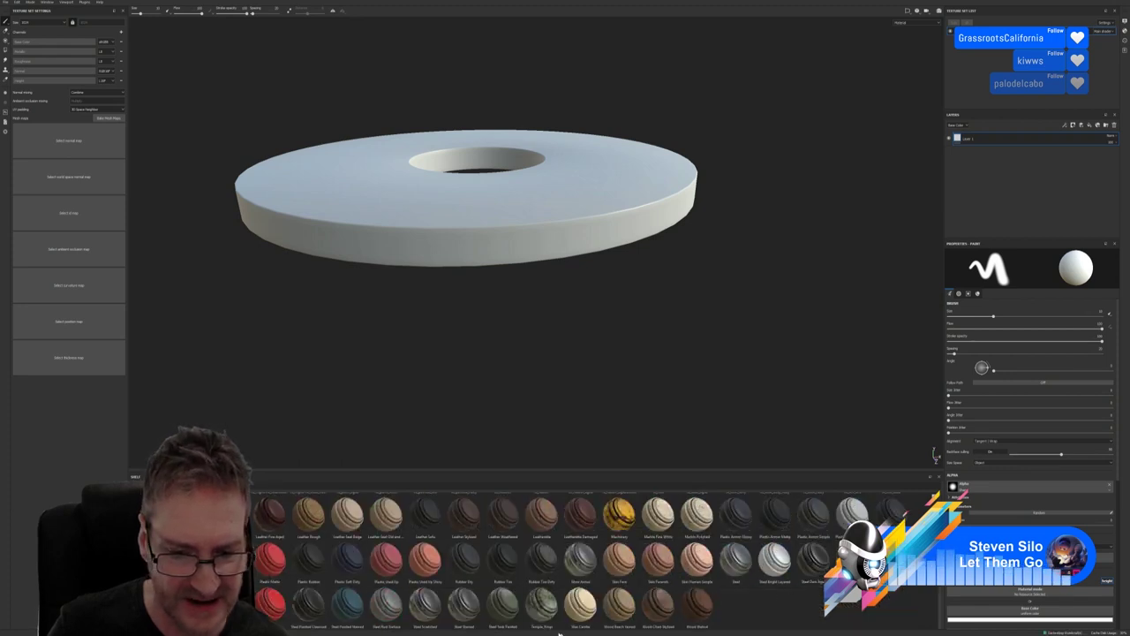
{"action": "left_click_drag", "start_coordinate": [541, 604], "coordinate": [605, 222]}
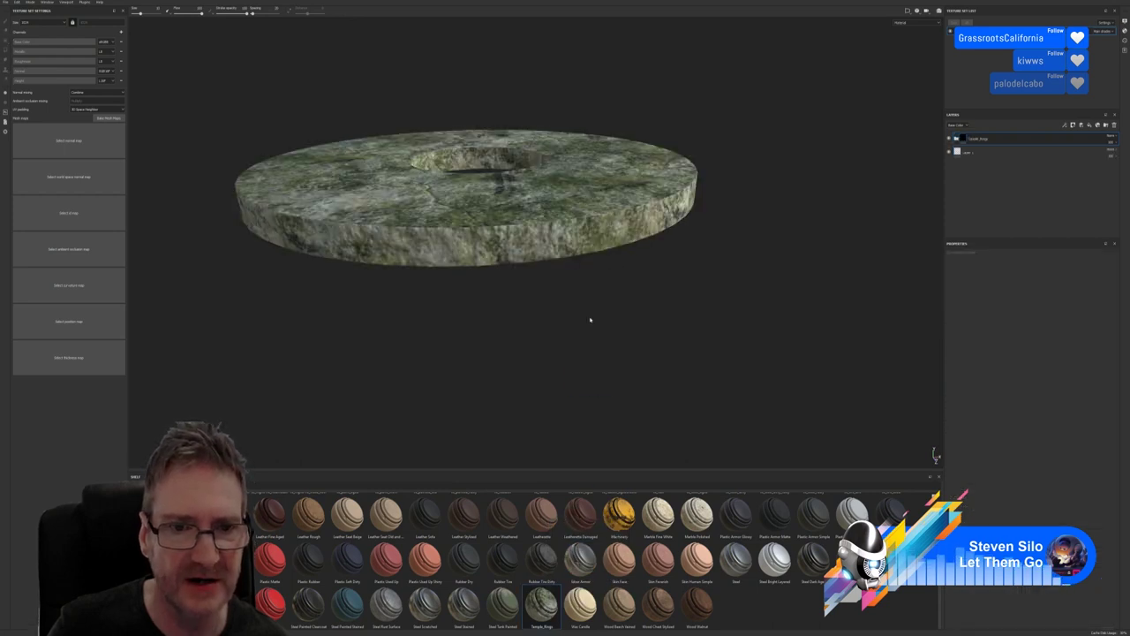
Orbit around the mossy stone ring, then open Bake Mesh Maps in Texture Set Settings
{"action": "left_click_drag", "start_coordinate": [590, 320], "coordinate": [583, 333], "text": "alt"}
{"action": "scroll", "coordinate": [568, 295], "scroll_direction": "down", "scroll_amount": 3}
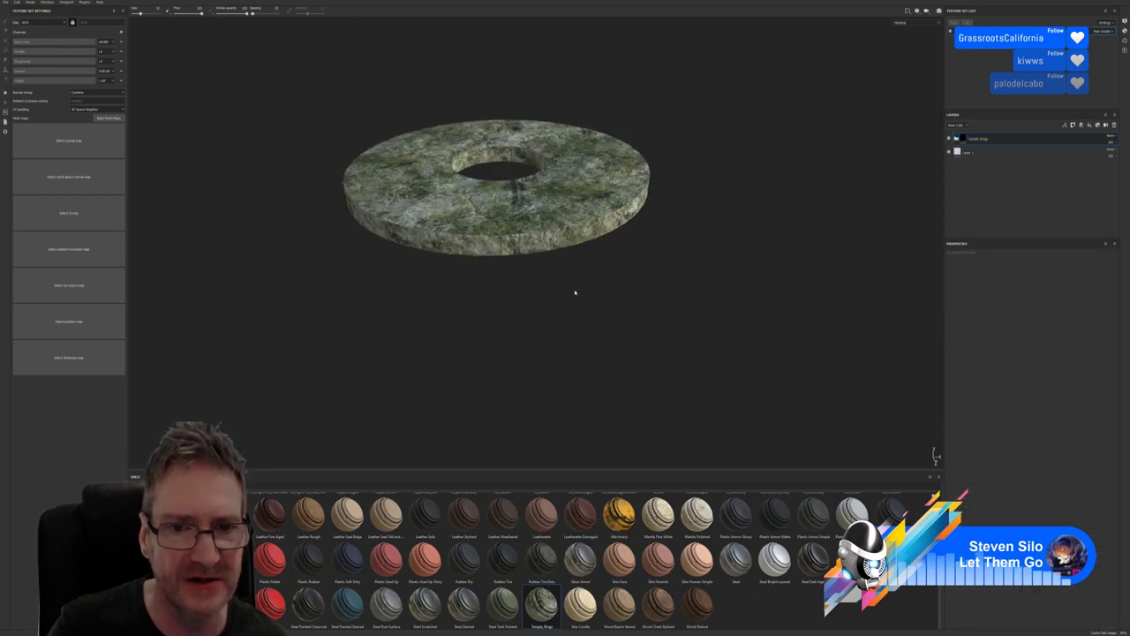
{"action": "left_click_drag", "start_coordinate": [623, 208], "coordinate": [534, 150], "text": "alt"}
{"action": "left_click_drag", "start_coordinate": [682, 268], "coordinate": [596, 277], "text": "alt"}
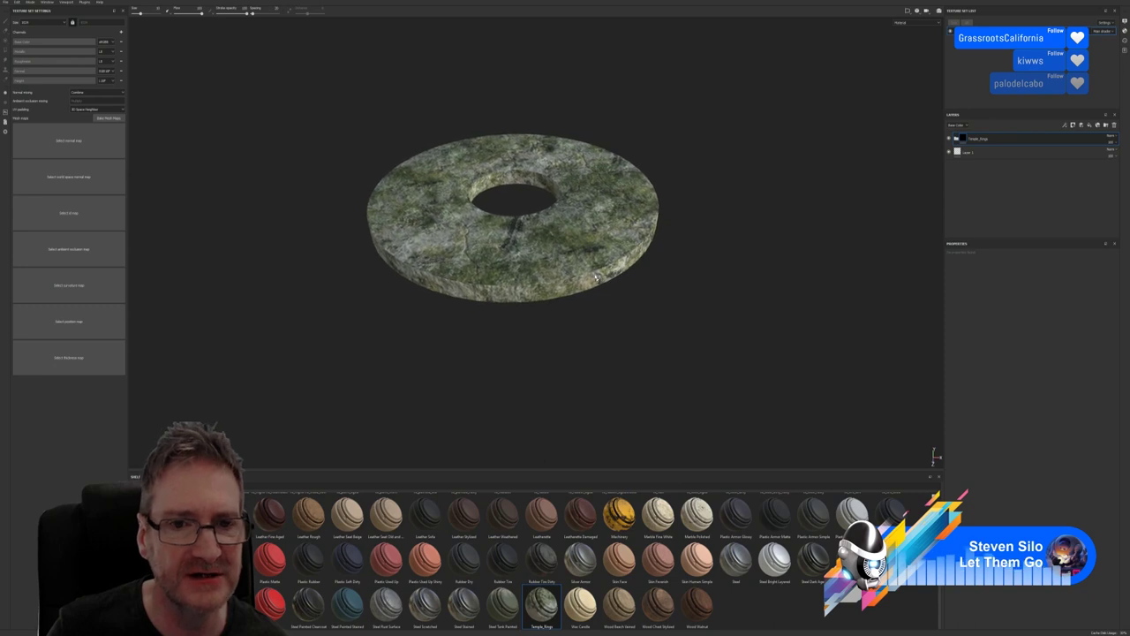
{"action": "left_click", "coordinate": [110, 118]}
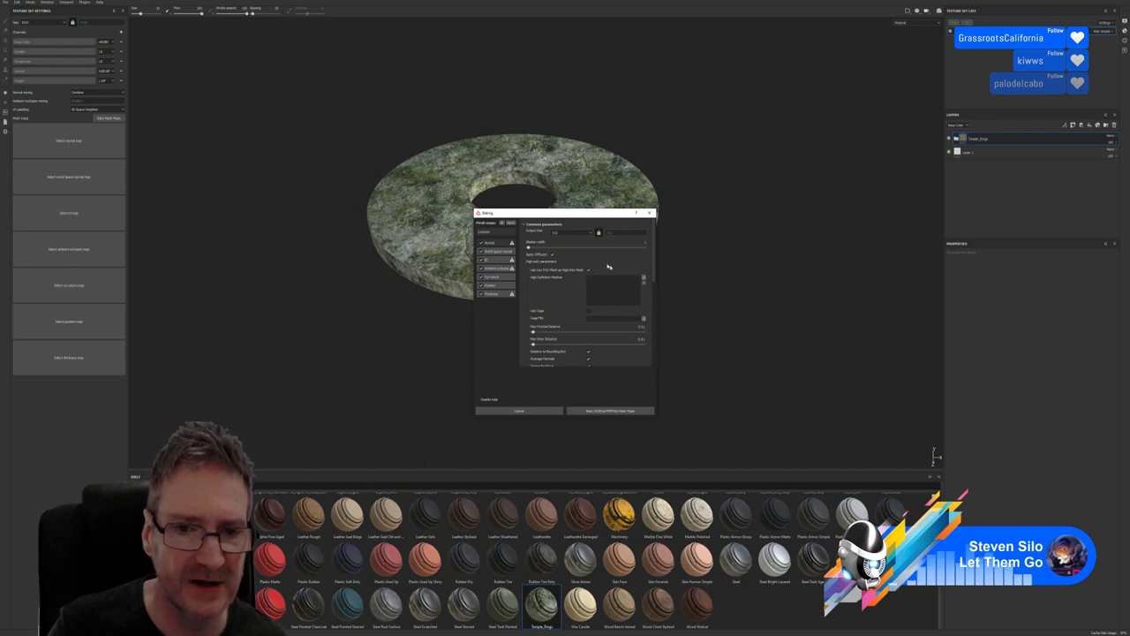
Bake the ring's DirectX mesh maps and orbit to check the weathered stone edges
{"action": "left_click", "coordinate": [603, 412]}
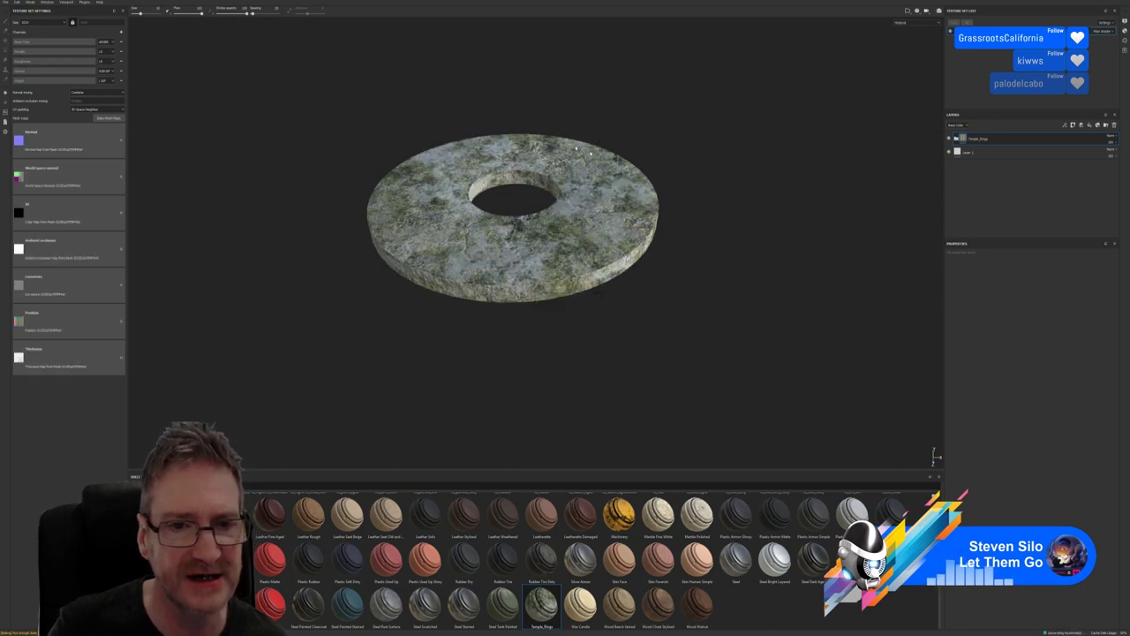
{"action": "left_click_drag", "start_coordinate": [660, 285], "coordinate": [598, 289], "text": "alt"}
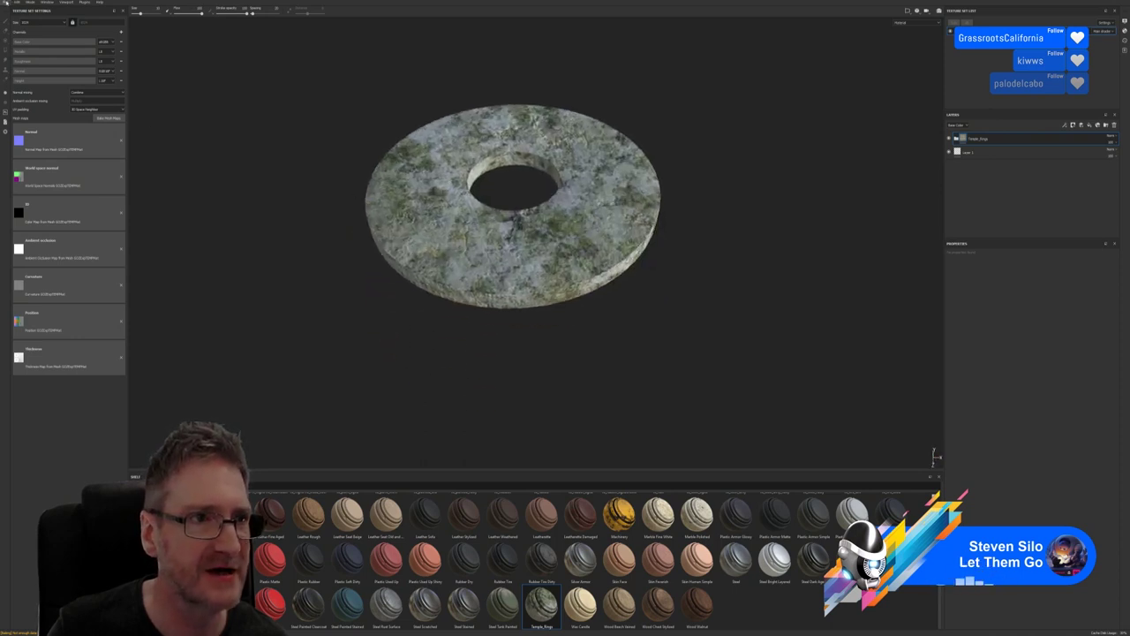
Open File > Export Textures and set the texture set size to 4096x4096
{"action": "left_click", "coordinate": [4, 2]}
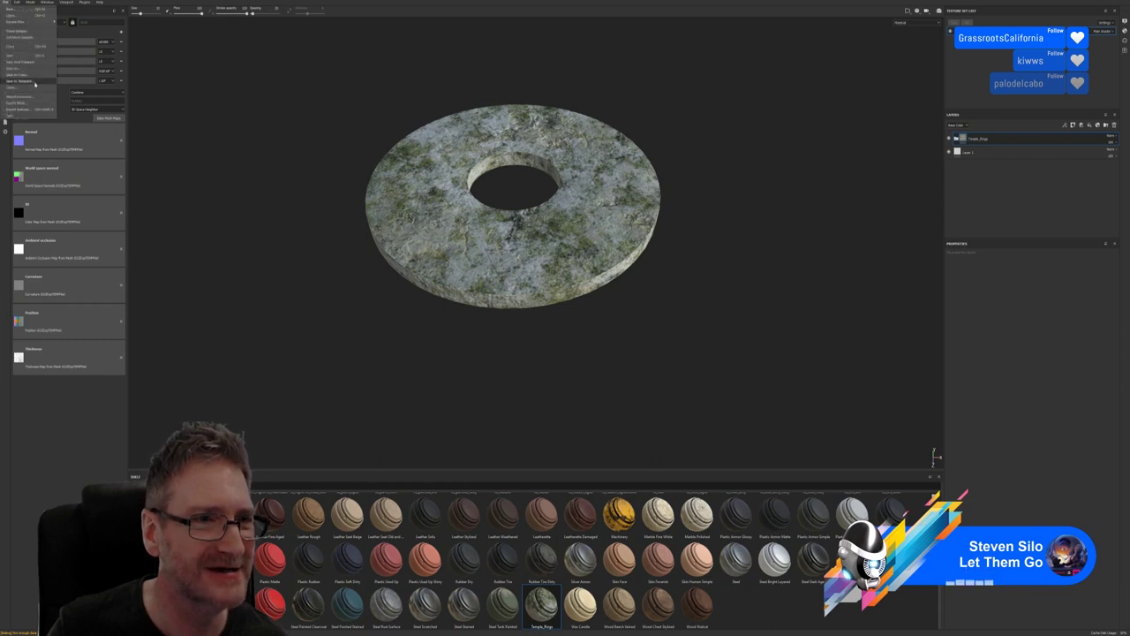
{"action": "left_click", "coordinate": [19, 109]}
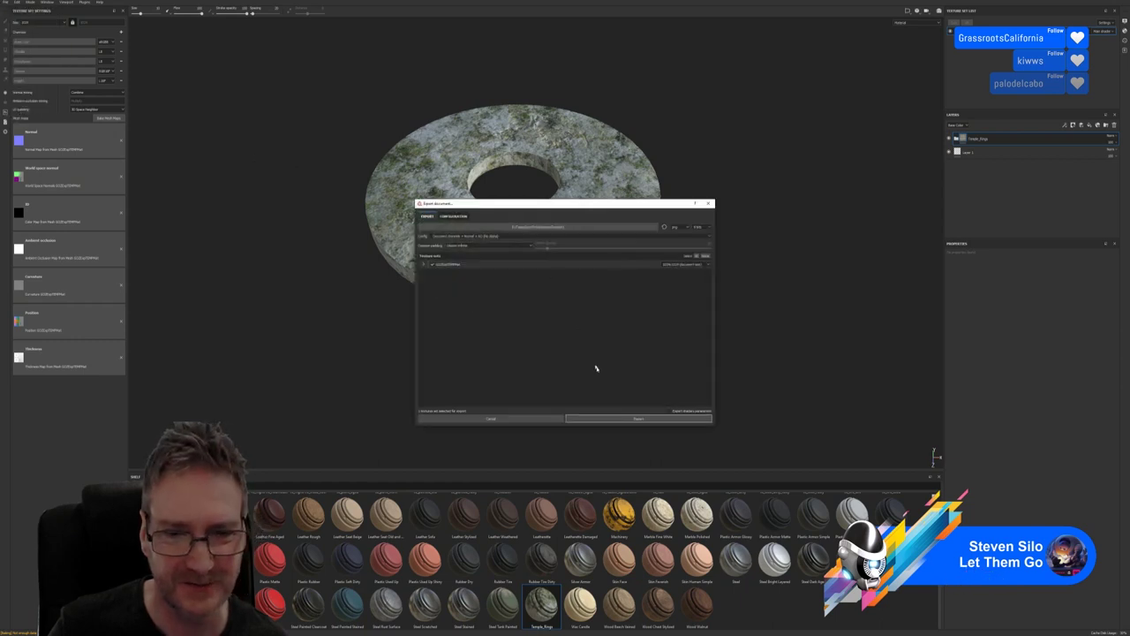
{"action": "left_click", "coordinate": [704, 265]}
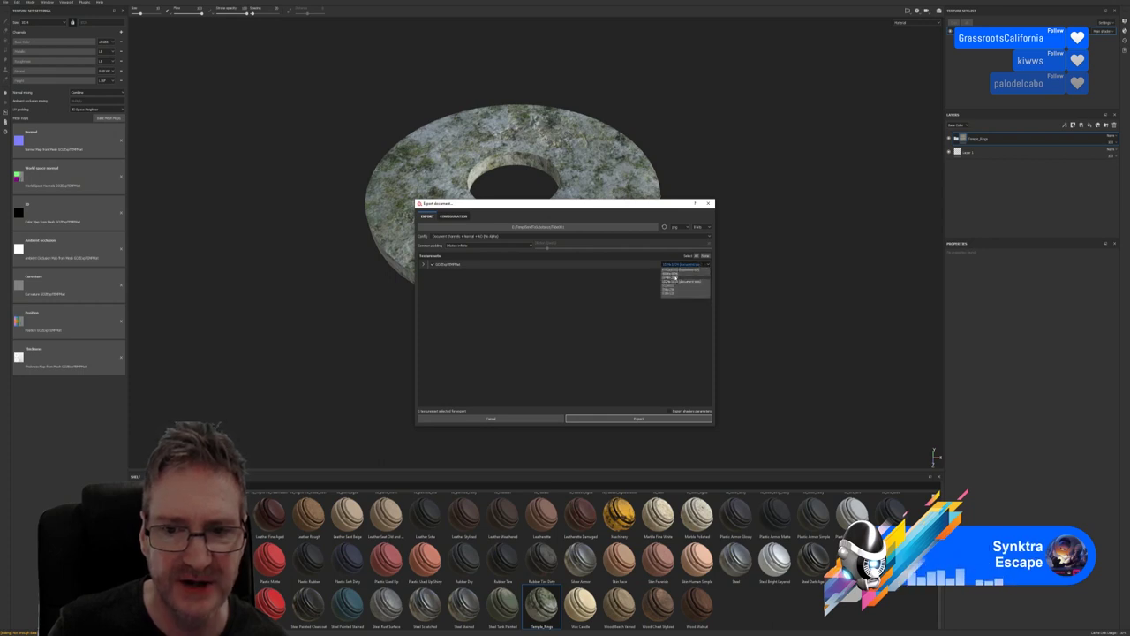
{"action": "left_click", "coordinate": [679, 275]}
{"action": "left_click", "coordinate": [680, 264]}
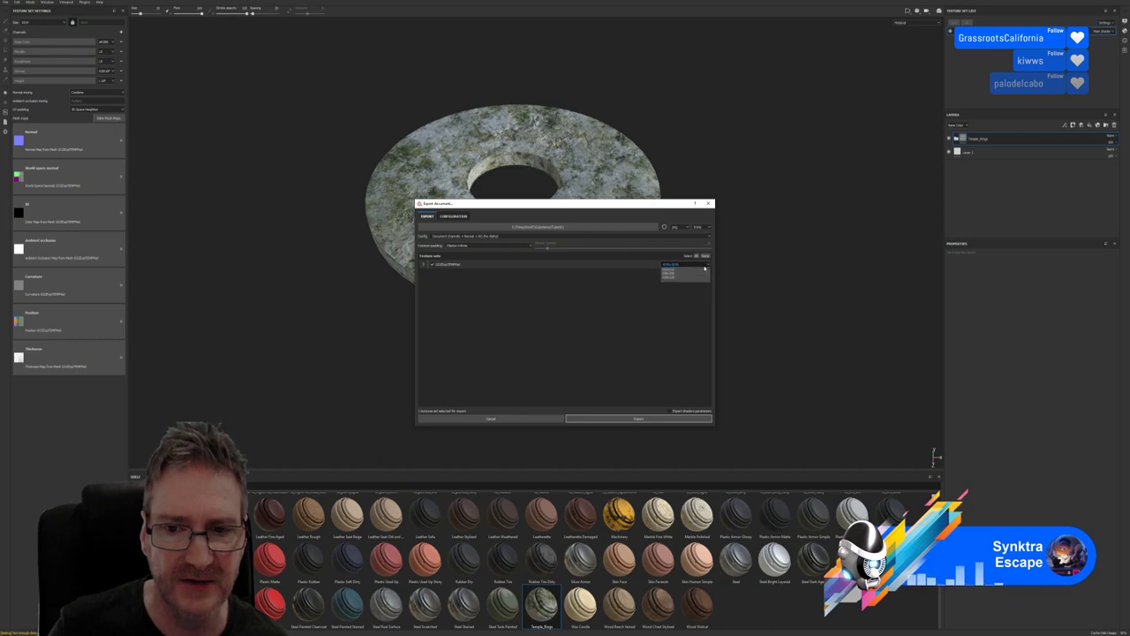
{"action": "left_click", "coordinate": [674, 281]}
Export the ring's textures, dismiss the completion message, and save the Substance Painter project
{"action": "left_click", "coordinate": [630, 419]}
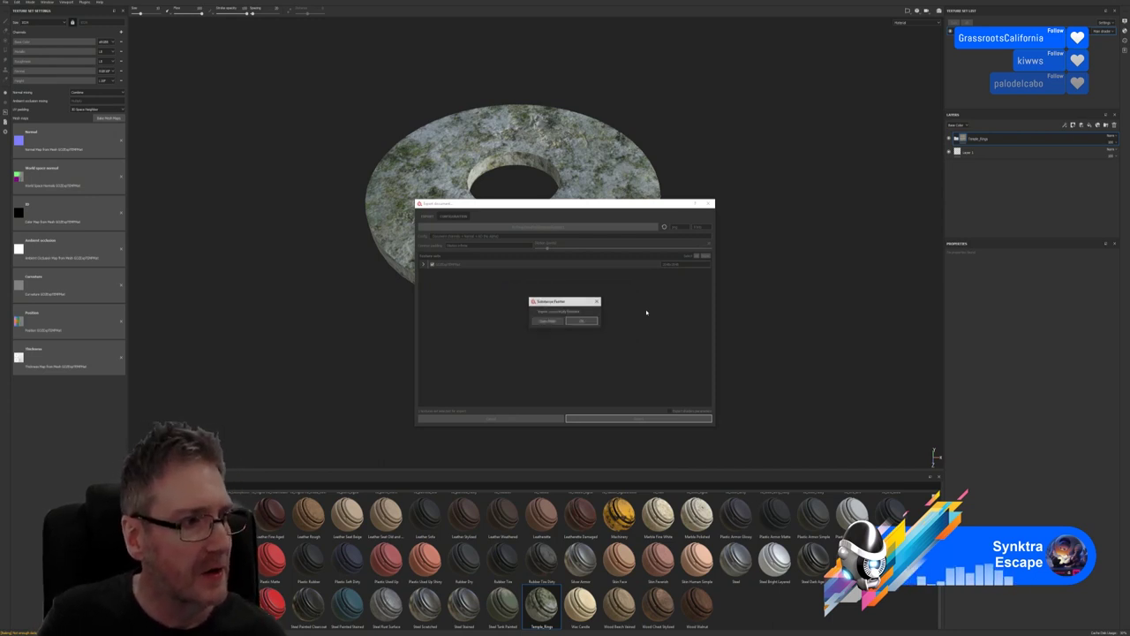
{"action": "left_click", "coordinate": [582, 321]}
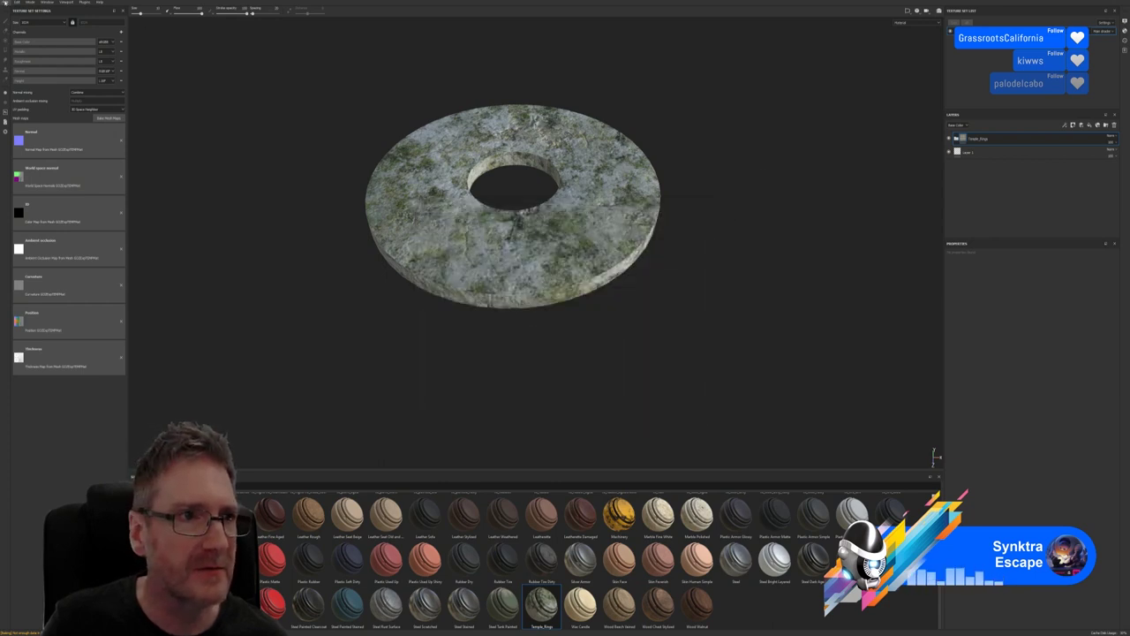
{"action": "left_click", "coordinate": [5, 1]}
{"action": "left_click", "coordinate": [18, 61]}
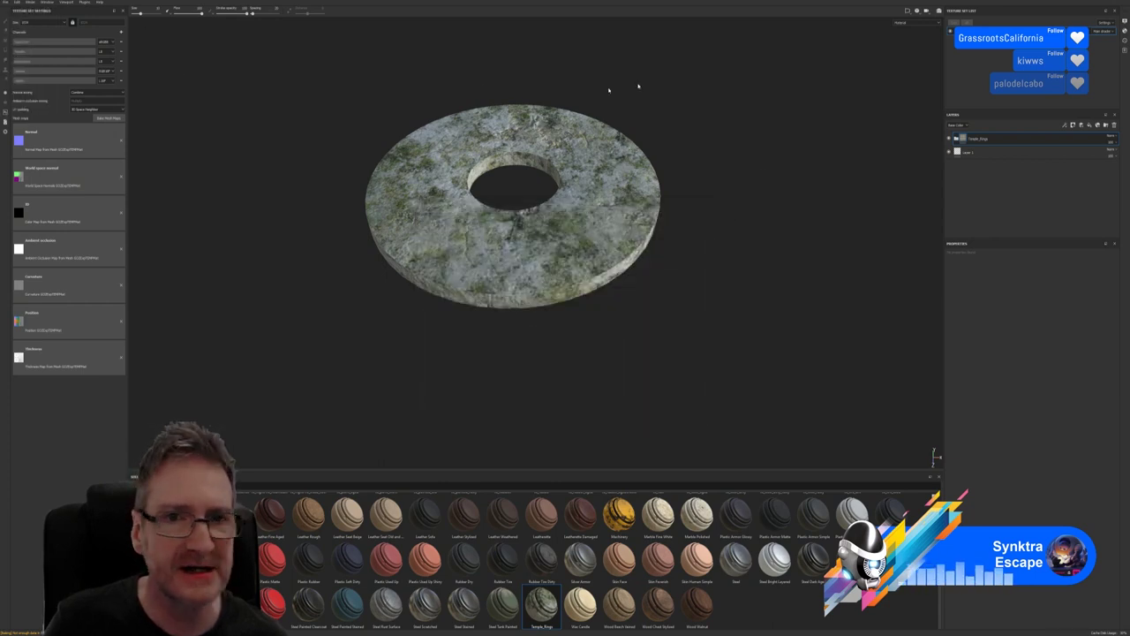
Back in 3ds Max, open the Slate Material Editor and add a Standard material node
{"action": "key", "text": "alt+Tab"}
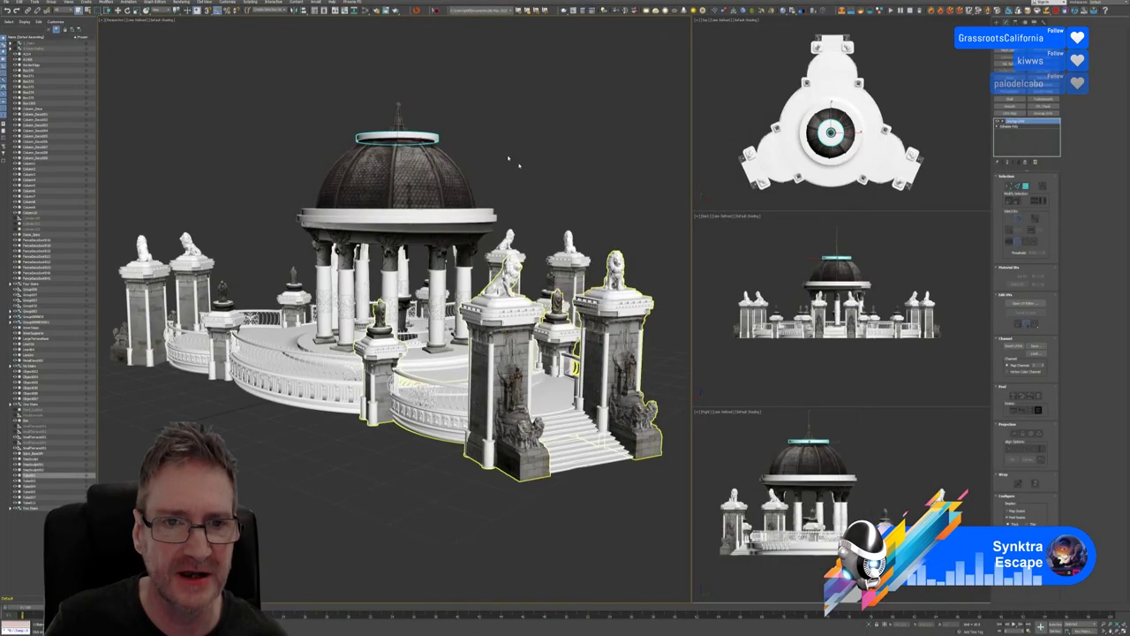
{"action": "left_click", "coordinate": [349, 24]}
{"action": "left_click", "coordinate": [365, 11]}
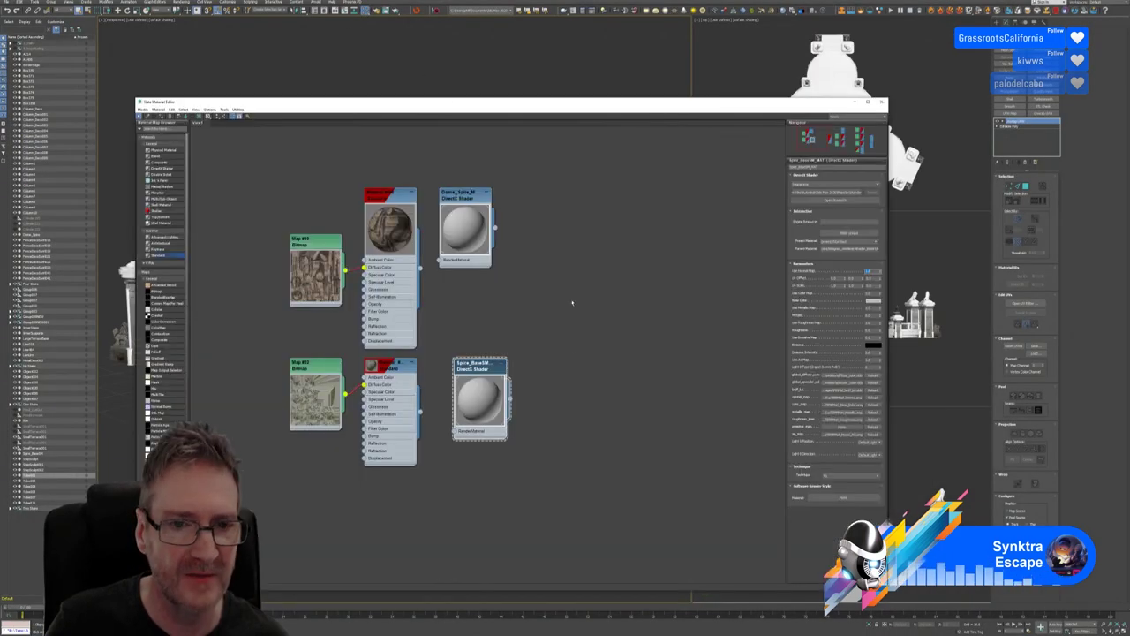
{"action": "middle_click_drag", "start_coordinate": [561, 386], "coordinate": [574, 243]}
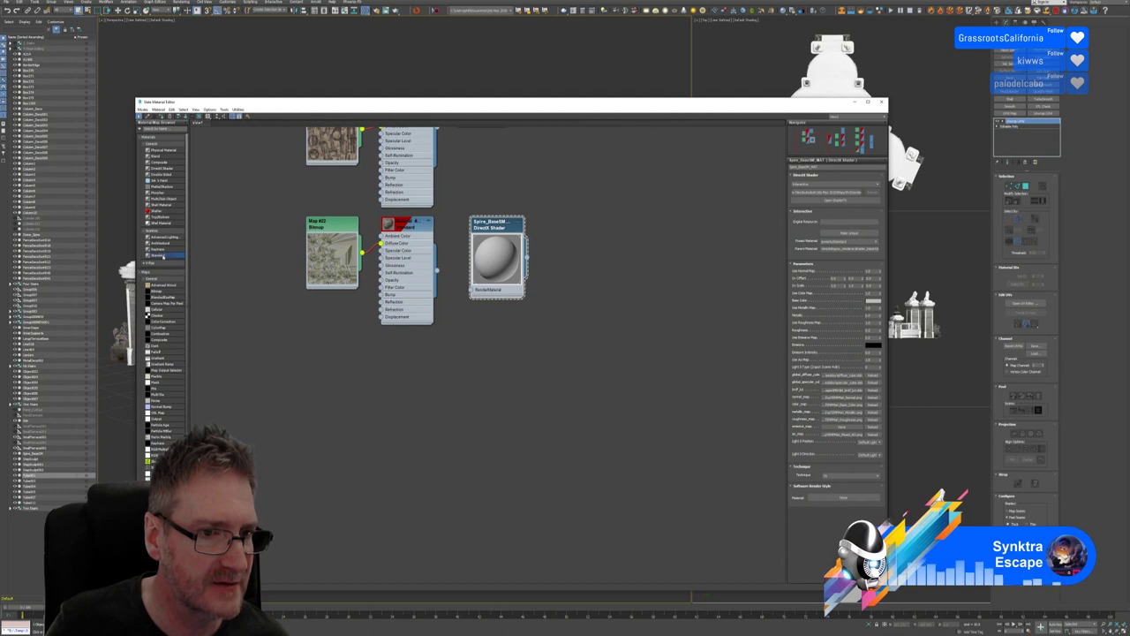
{"action": "left_click_drag", "start_coordinate": [395, 383], "coordinate": [401, 353]}
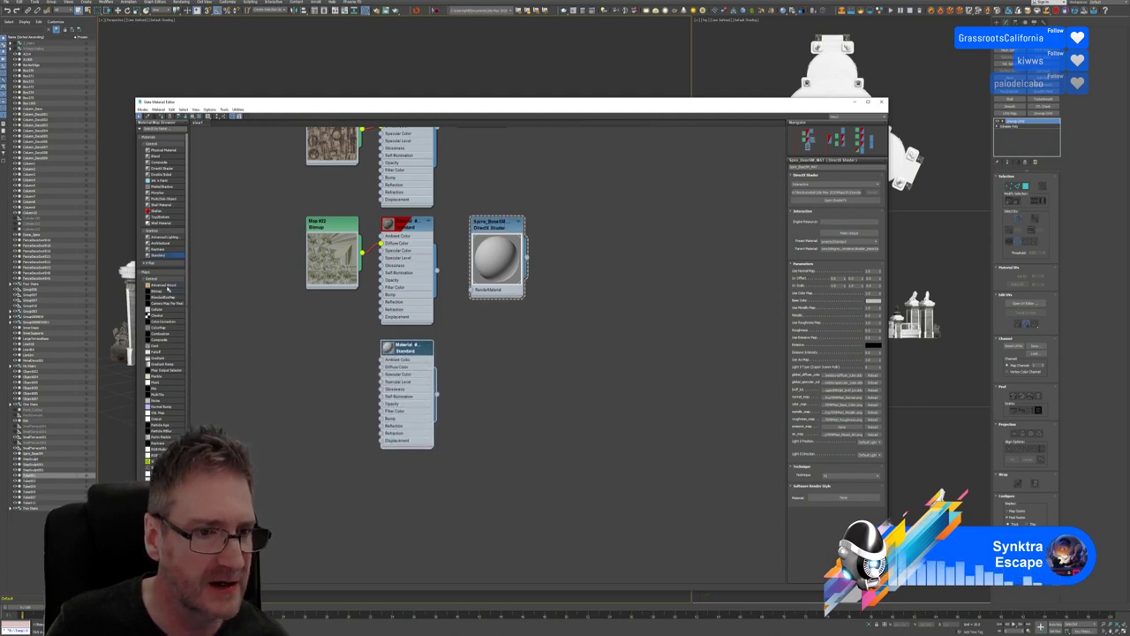
Add a Bitmap node and load the first texture from the exported textures folder
{"action": "left_click_drag", "start_coordinate": [182, 301], "coordinate": [303, 363]}
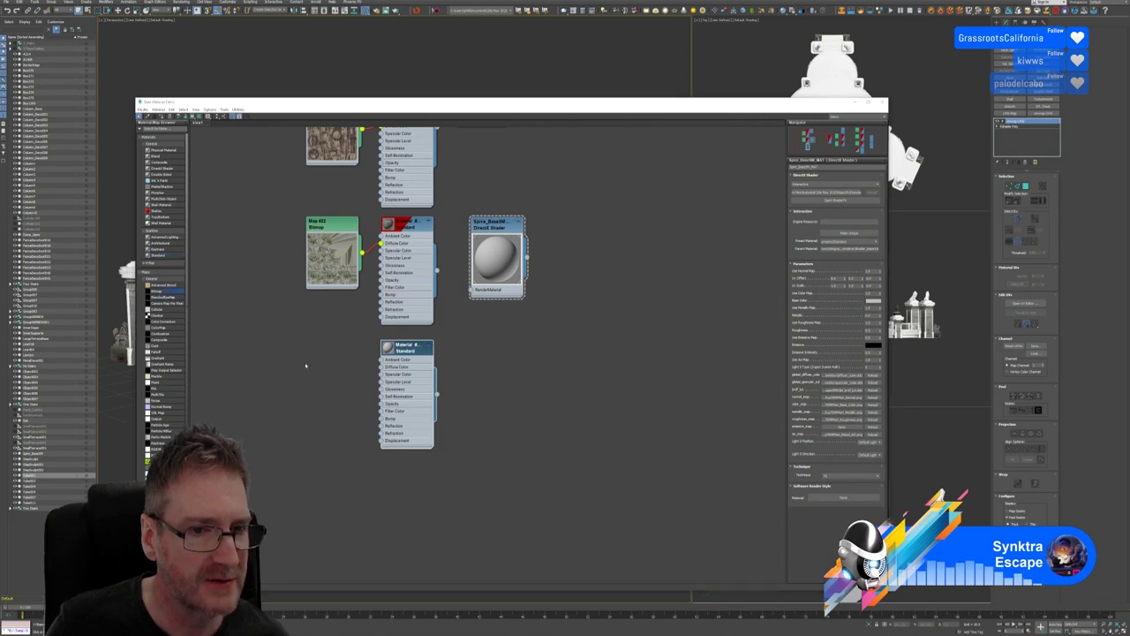
{"action": "left_click_drag", "start_coordinate": [187, 8], "coordinate": [332, 91]}
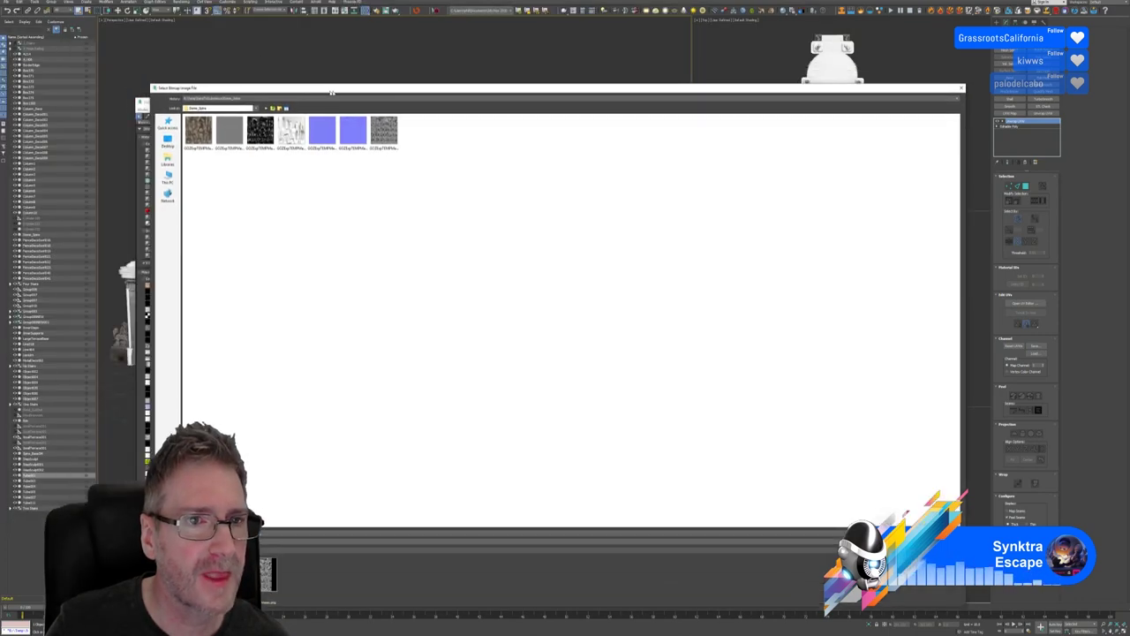
{"action": "left_click", "coordinate": [272, 109]}
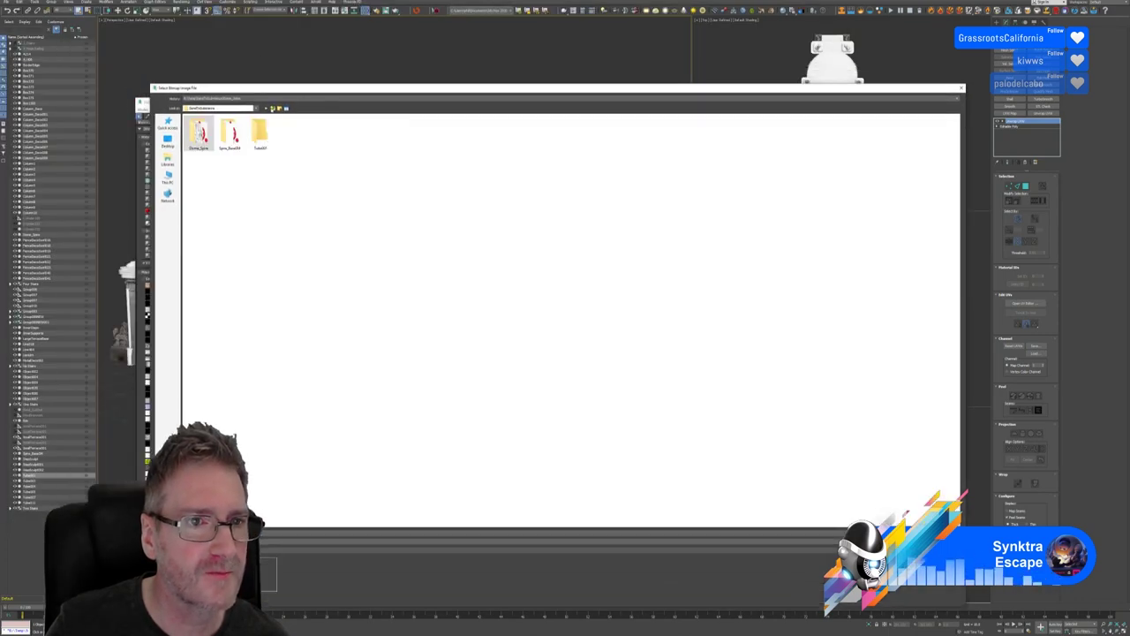
{"action": "double_click", "coordinate": [263, 140]}
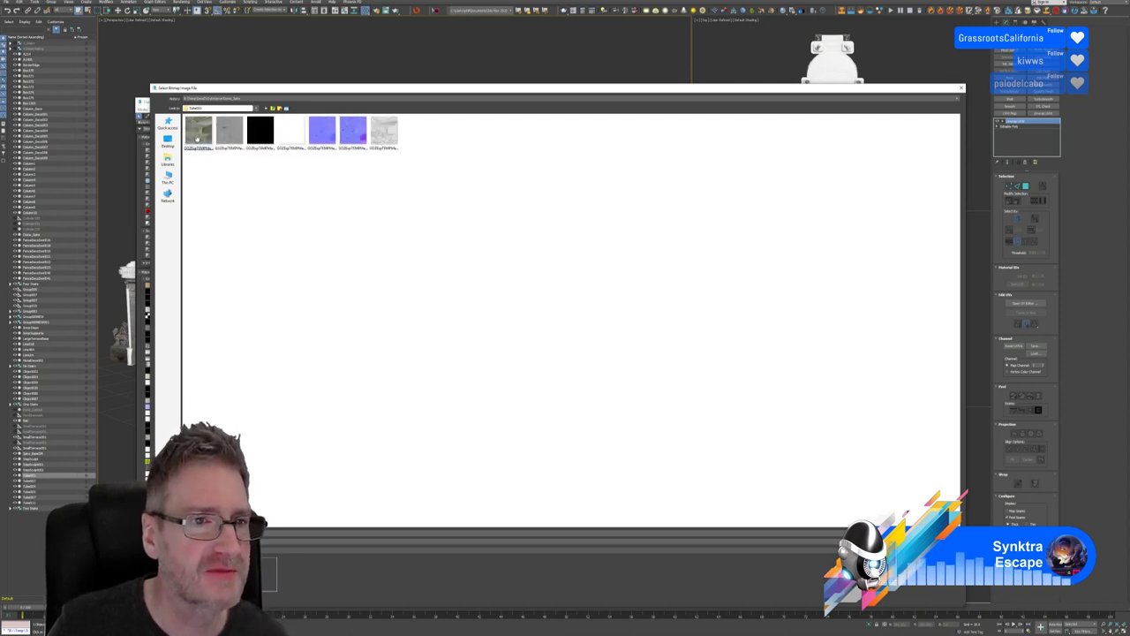
{"action": "double_click", "coordinate": [198, 141]}
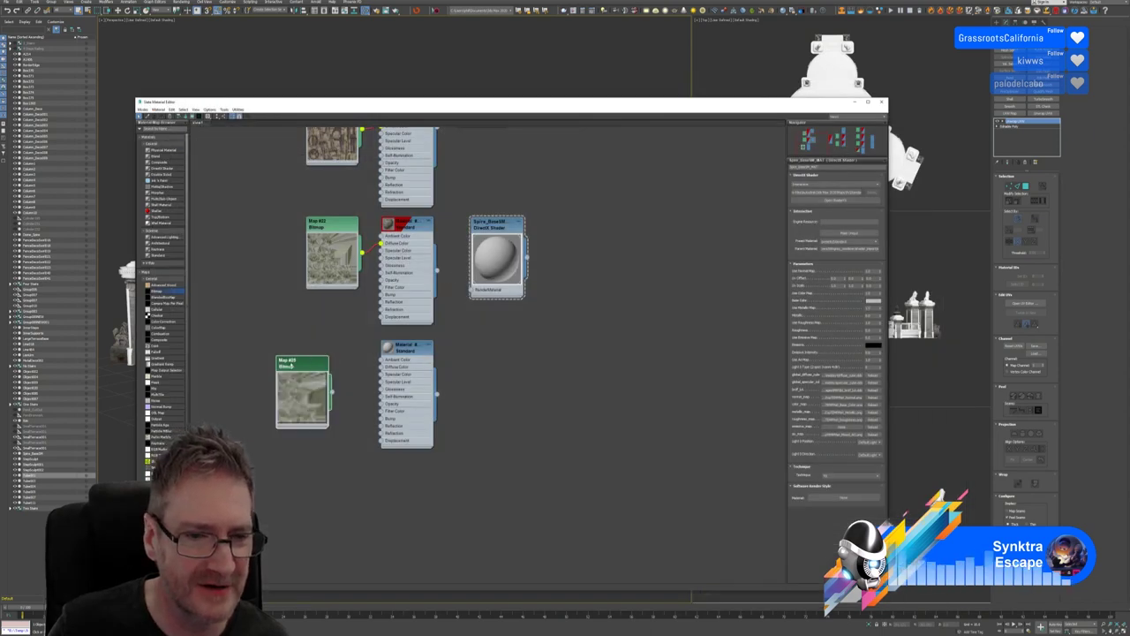
Wire the bitmap to diffuse colour and add a second material converted to DirectX Shader
{"action": "left_click_drag", "start_coordinate": [331, 392], "coordinate": [385, 369]}
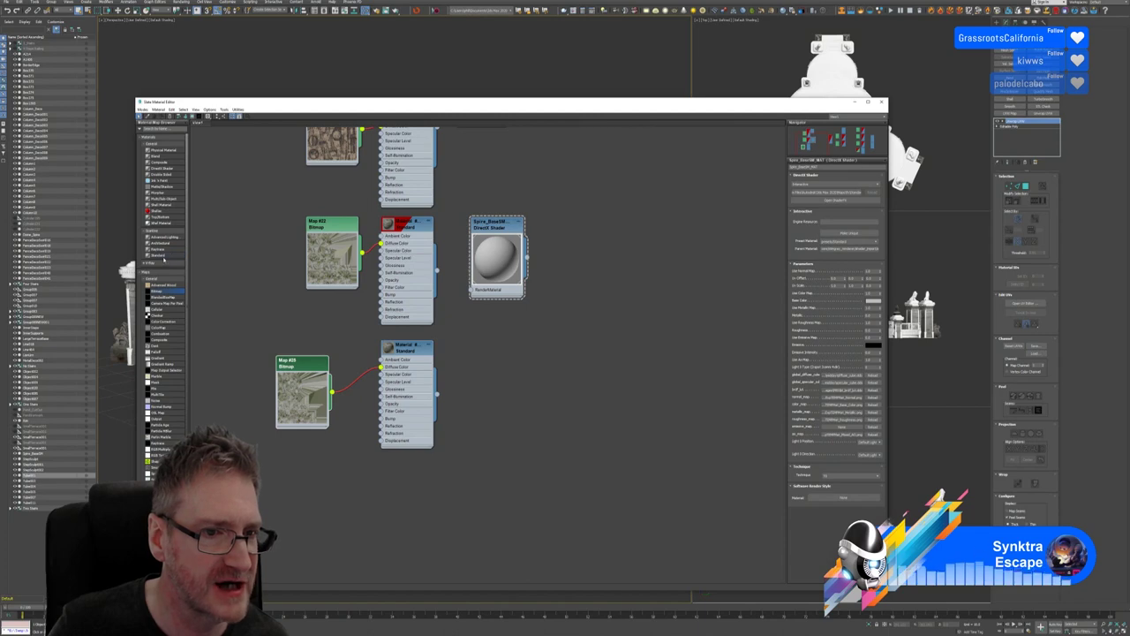
{"action": "left_click_drag", "start_coordinate": [162, 257], "coordinate": [490, 375]}
{"action": "right_click", "coordinate": [516, 379]}
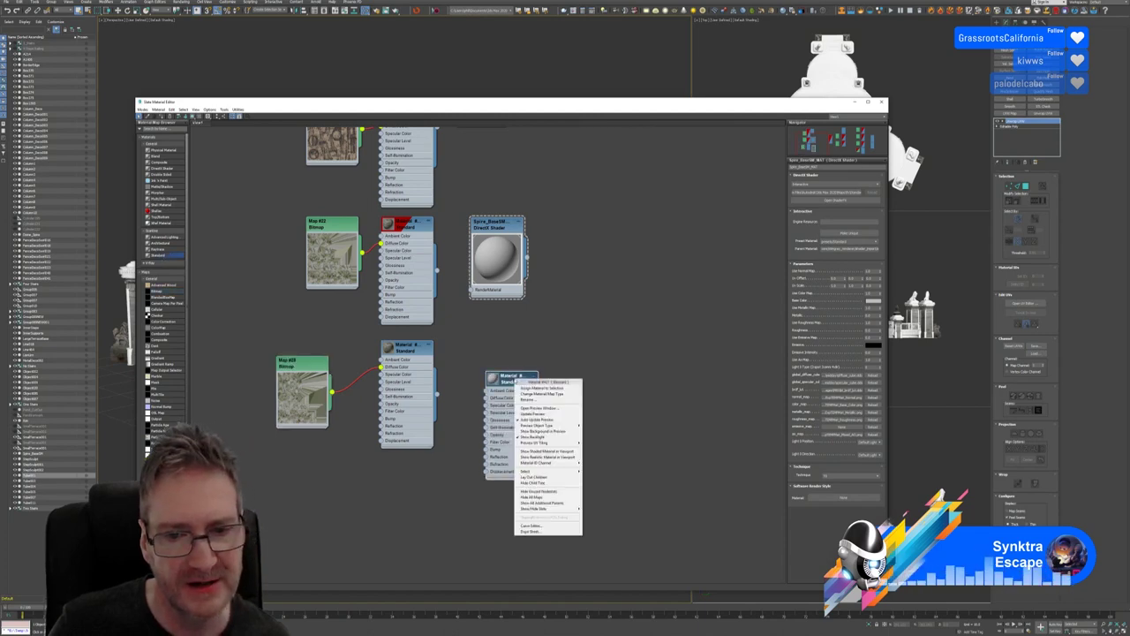
{"action": "left_click", "coordinate": [545, 394]}
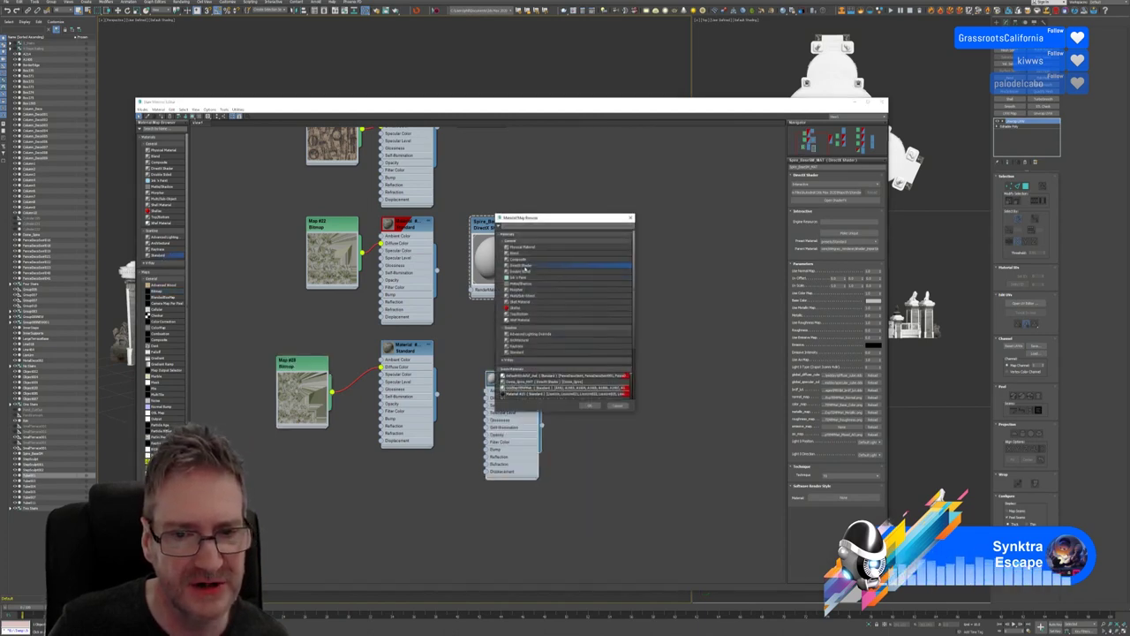
{"action": "left_click", "coordinate": [590, 405]}
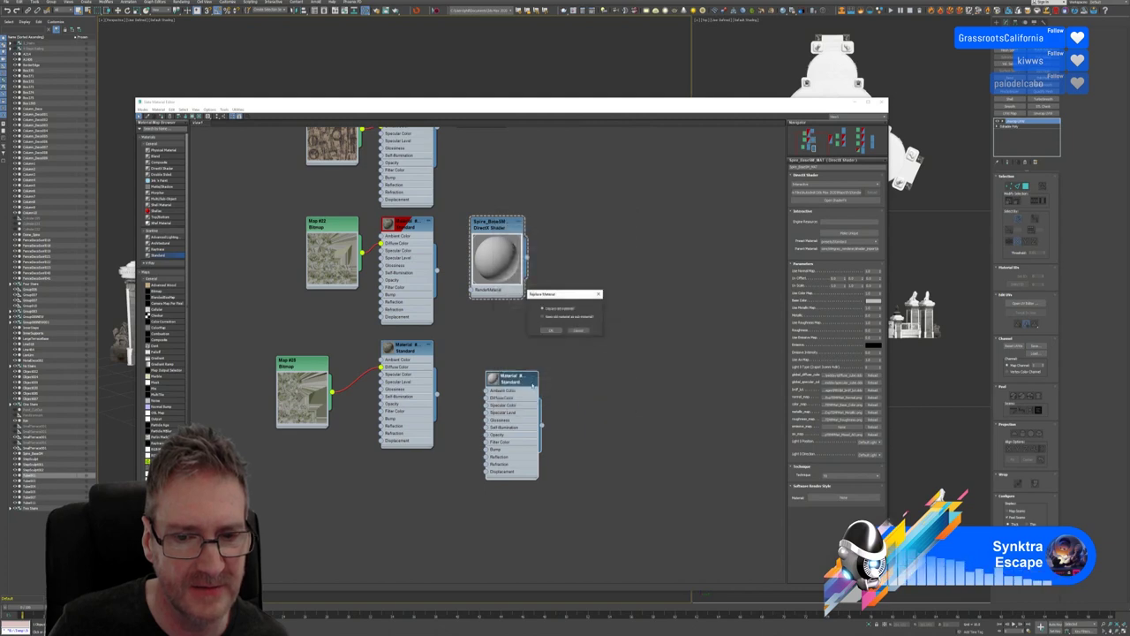
{"action": "left_click", "coordinate": [550, 330]}
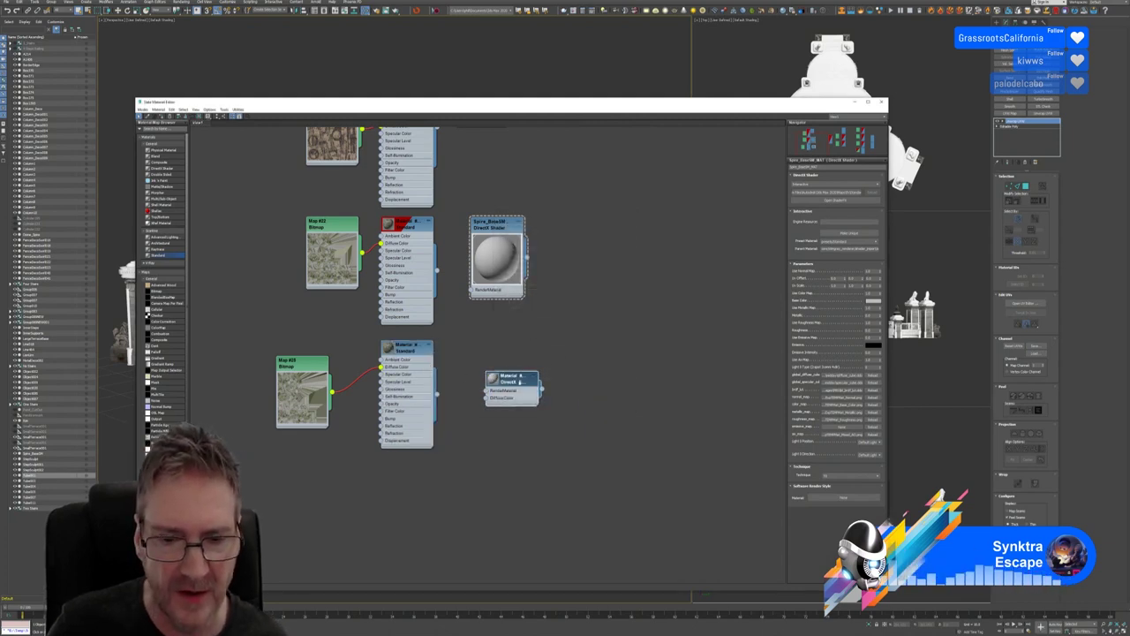
{"action": "left_click", "coordinate": [510, 379]}
{"action": "left_click_drag", "start_coordinate": [520, 378], "coordinate": [501, 346]}
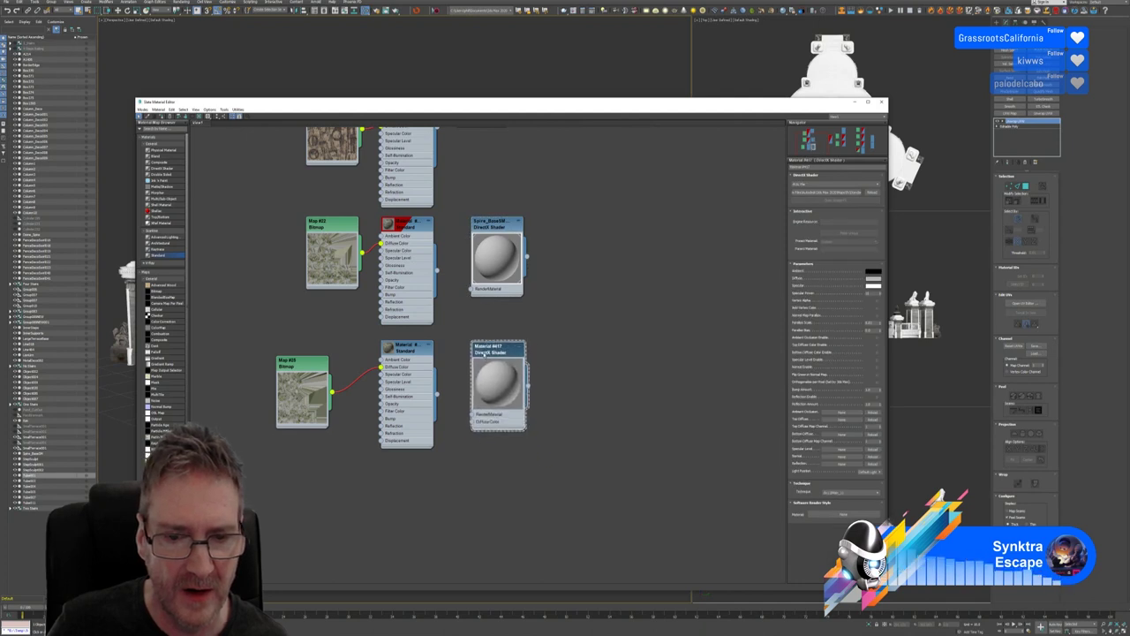
Load the DirectX shader file and assign the blue normal map texture
{"action": "left_click", "coordinate": [821, 184]}
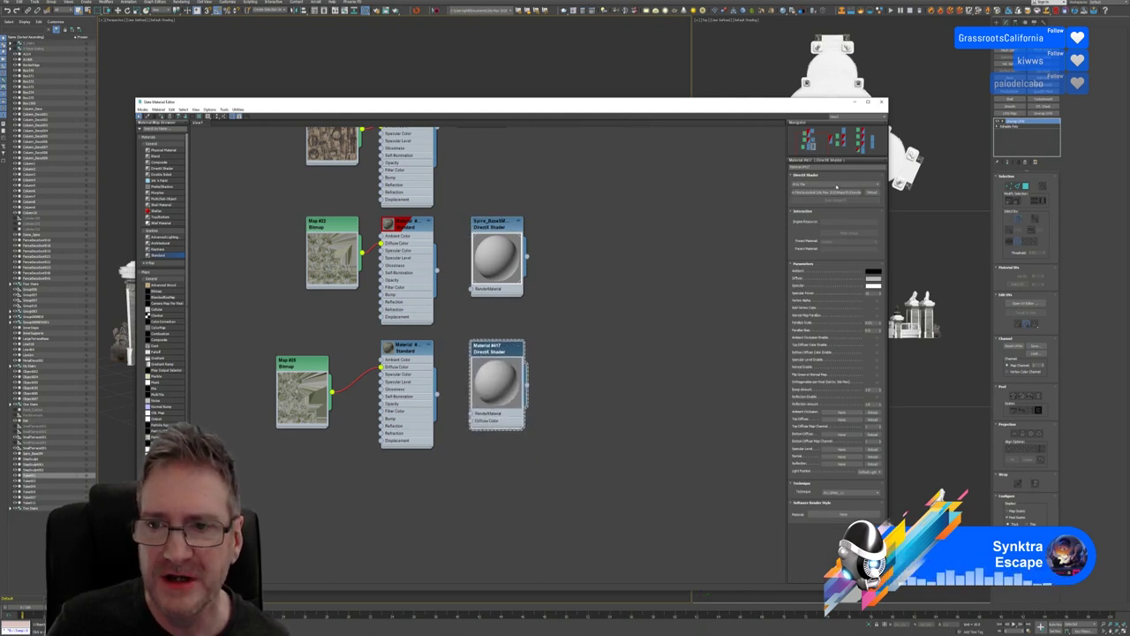
{"action": "left_click", "coordinate": [814, 198]}
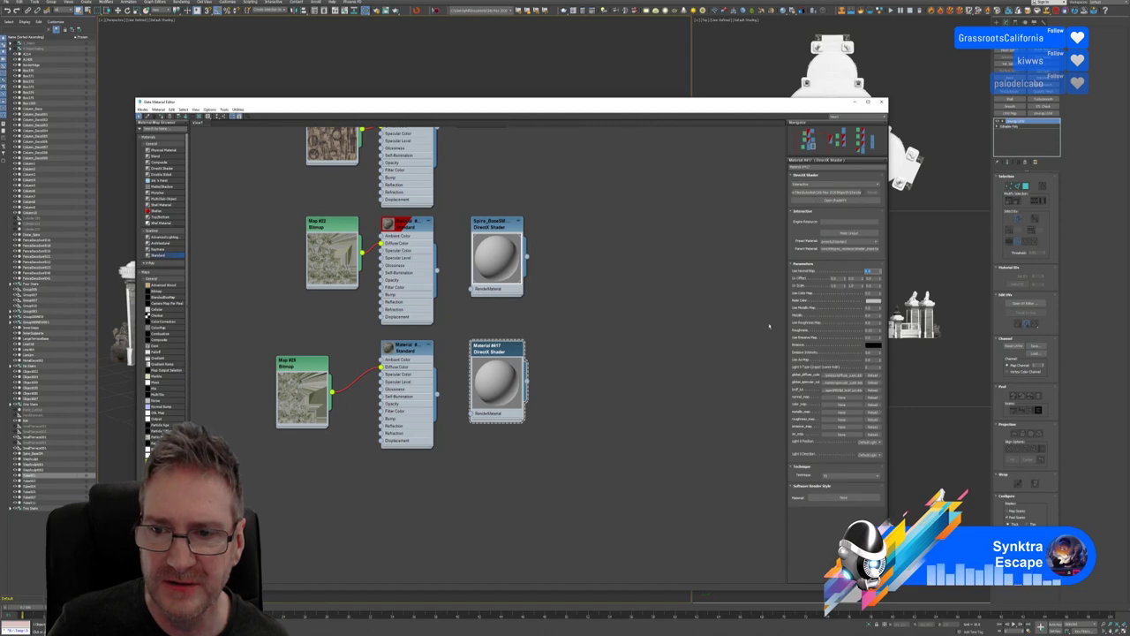
{"action": "left_click", "coordinate": [841, 397]}
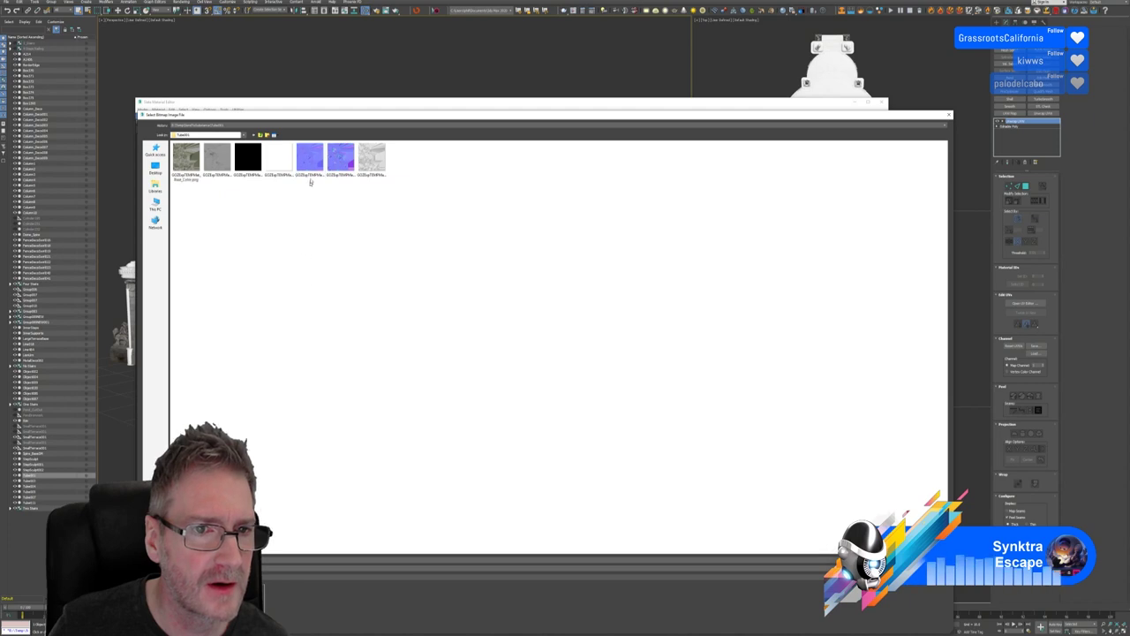
{"action": "left_click", "coordinate": [310, 162]}
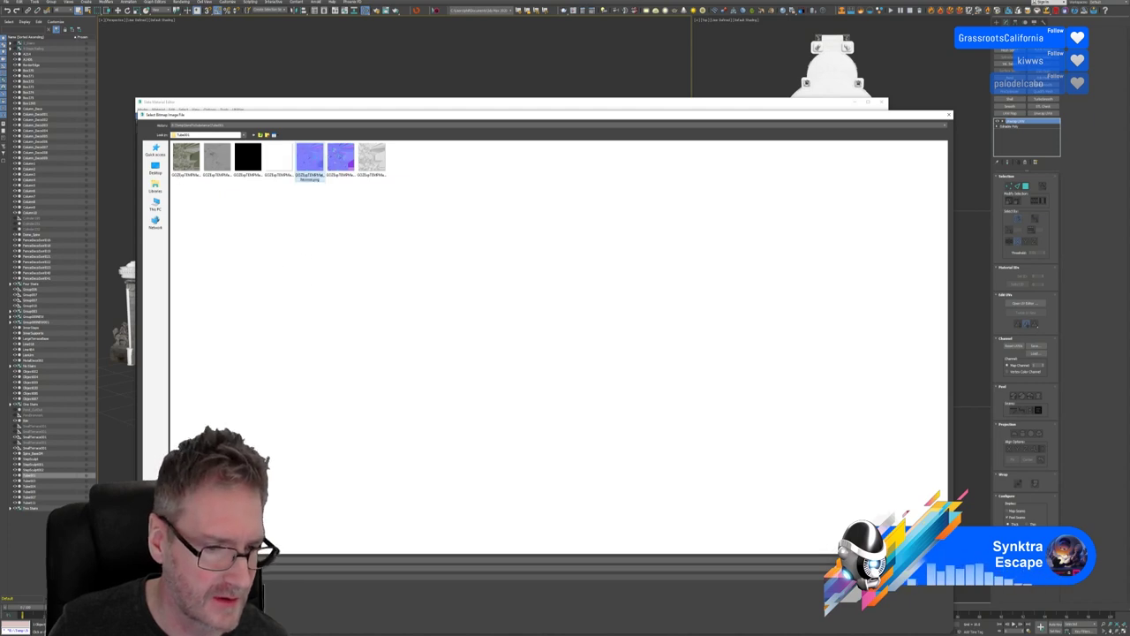
{"action": "key", "text": "Return"}
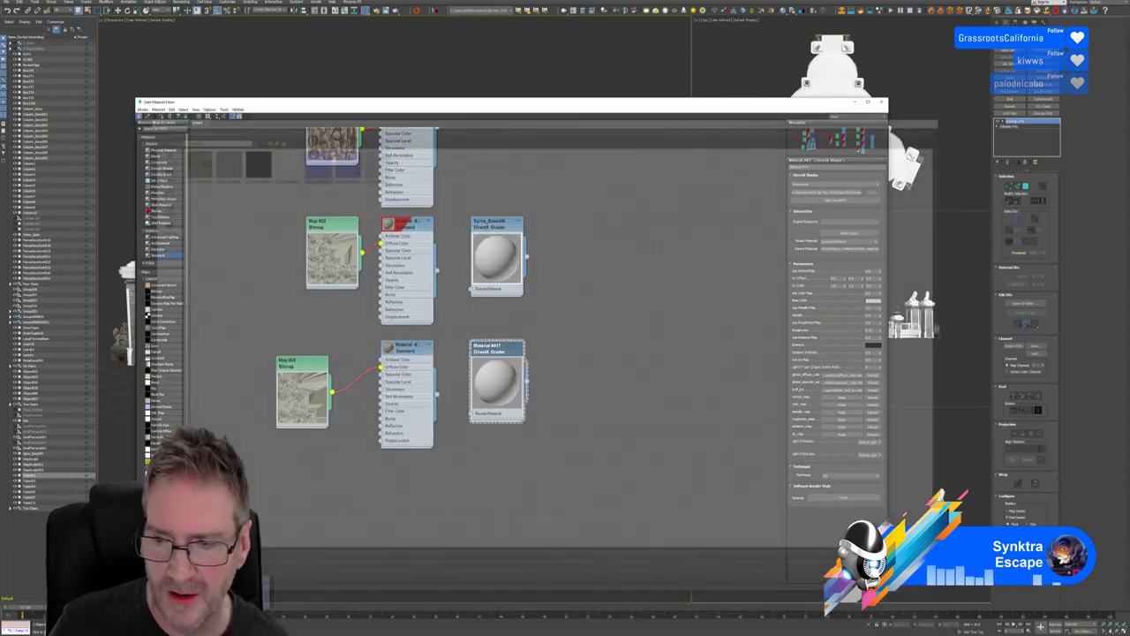
Assign Base_Color.png as the base colour map and Metallic.png as the metallic map
{"action": "left_click", "coordinate": [840, 405]}
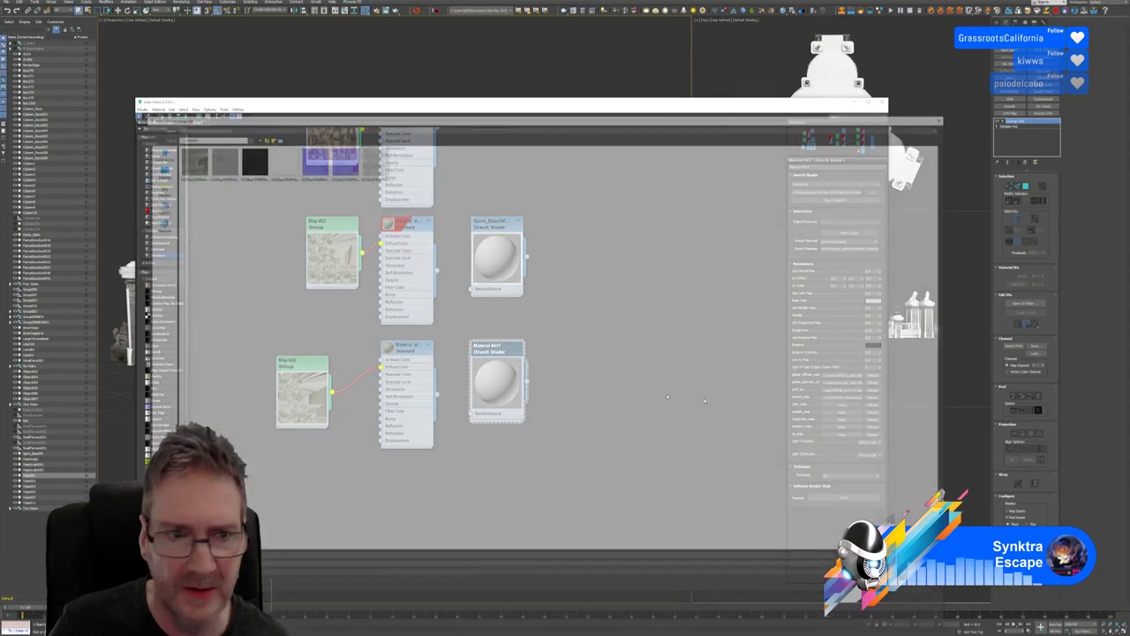
{"action": "left_click", "coordinate": [187, 160]}
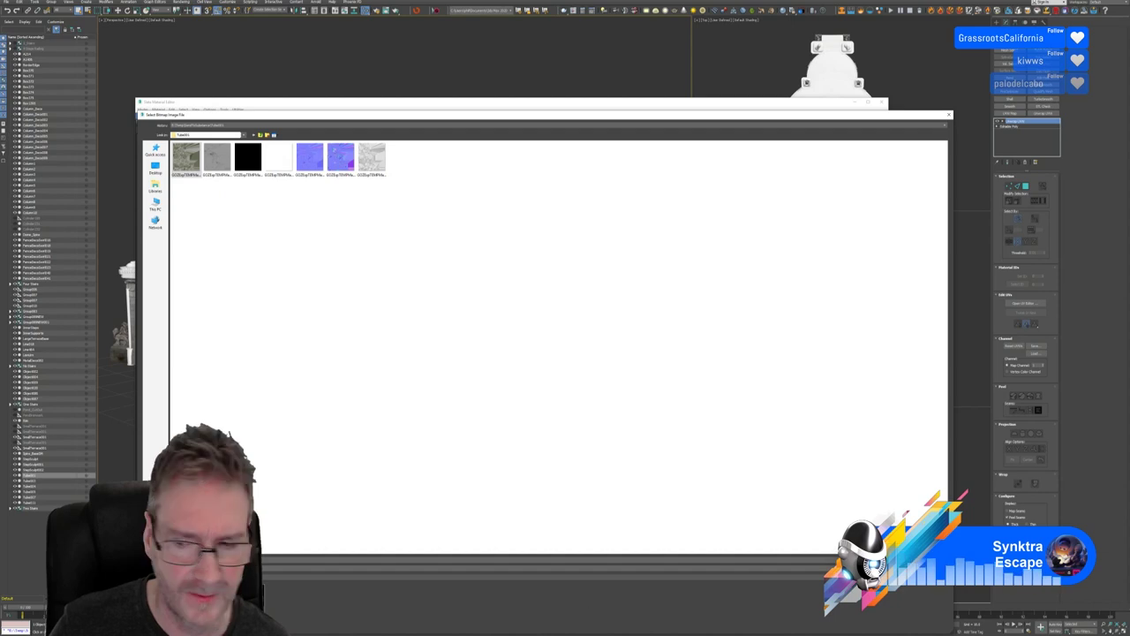
{"action": "double_click", "coordinate": [187, 161]}
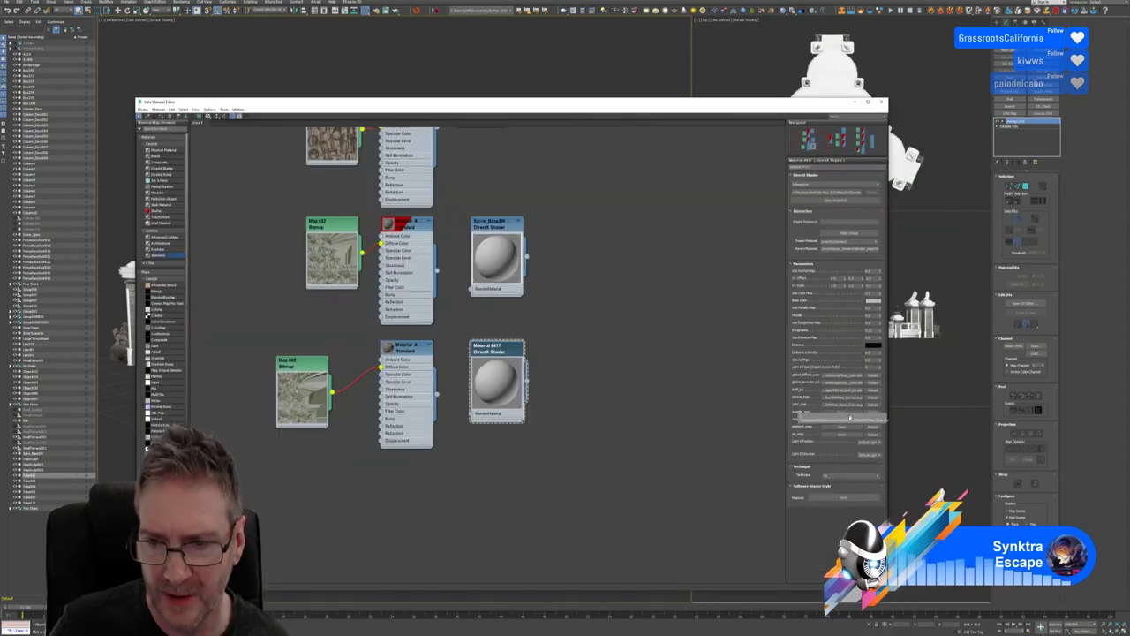
{"action": "left_click", "coordinate": [834, 413]}
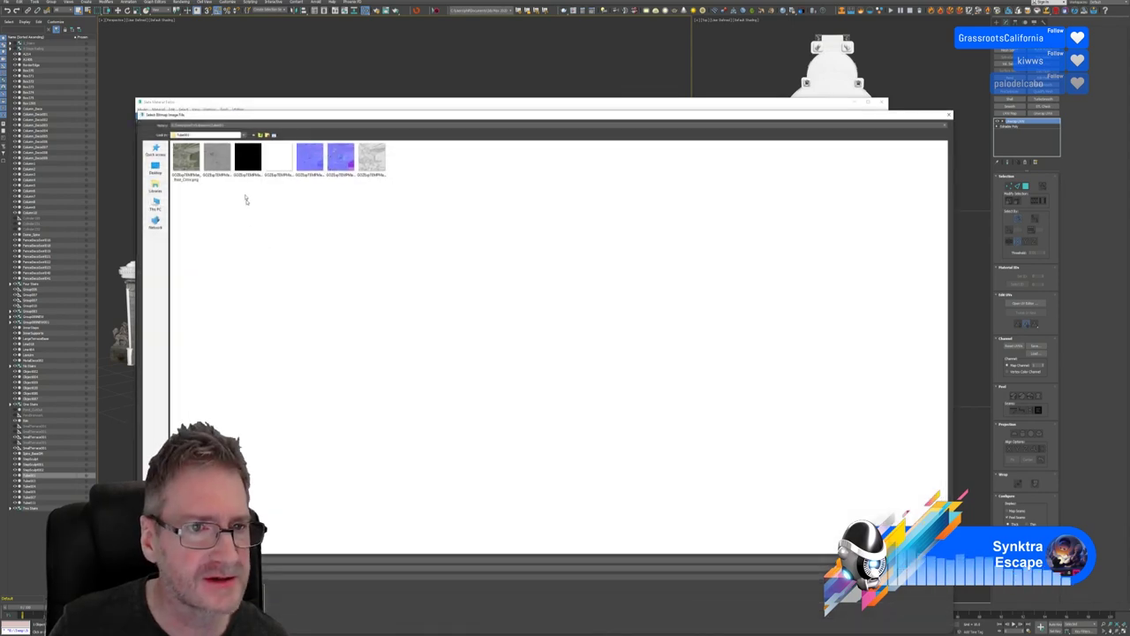
{"action": "left_click", "coordinate": [247, 161]}
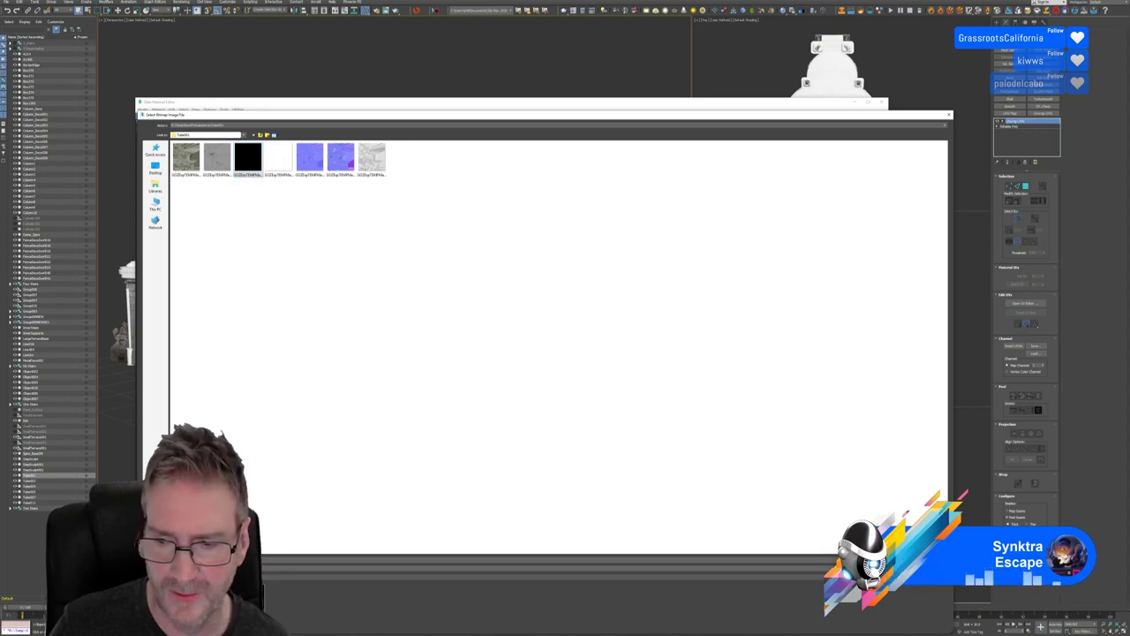
{"action": "key", "text": "Return"}
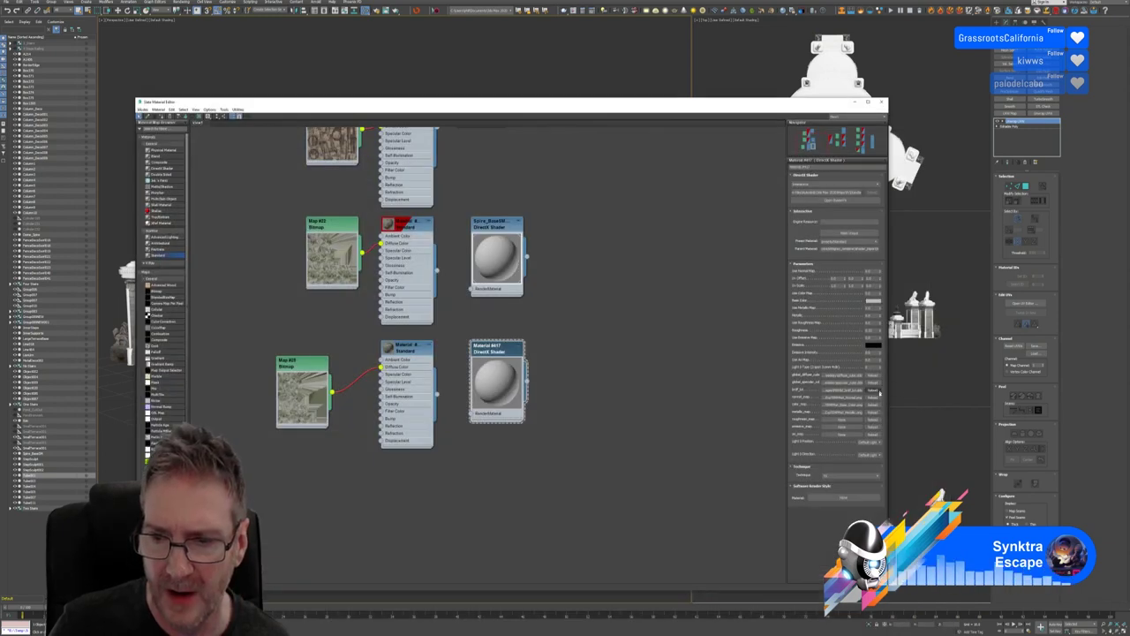
Assign Roughness.png as the roughness map and the white ambient occlusion texture
{"action": "left_click", "coordinate": [841, 421]}
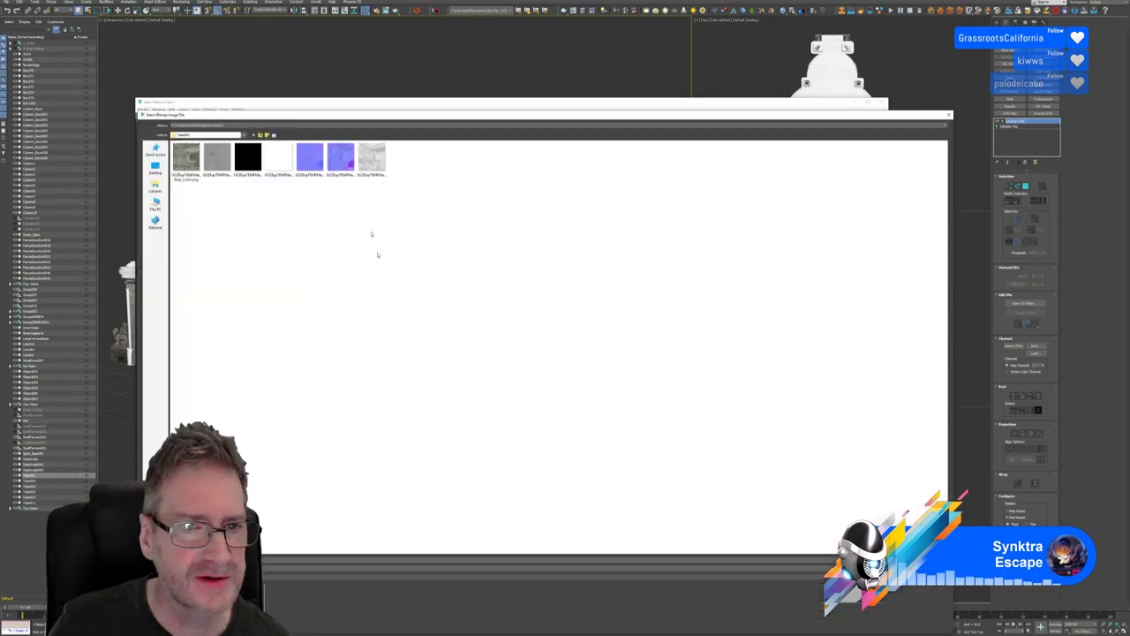
{"action": "left_click", "coordinate": [371, 168]}
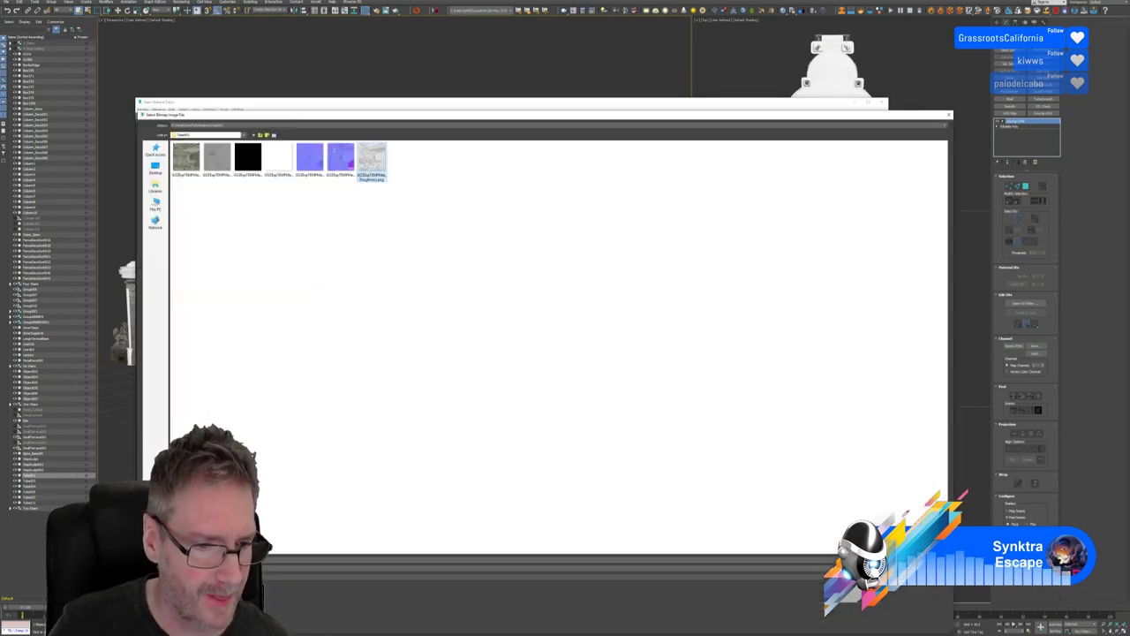
{"action": "key", "text": "Return"}
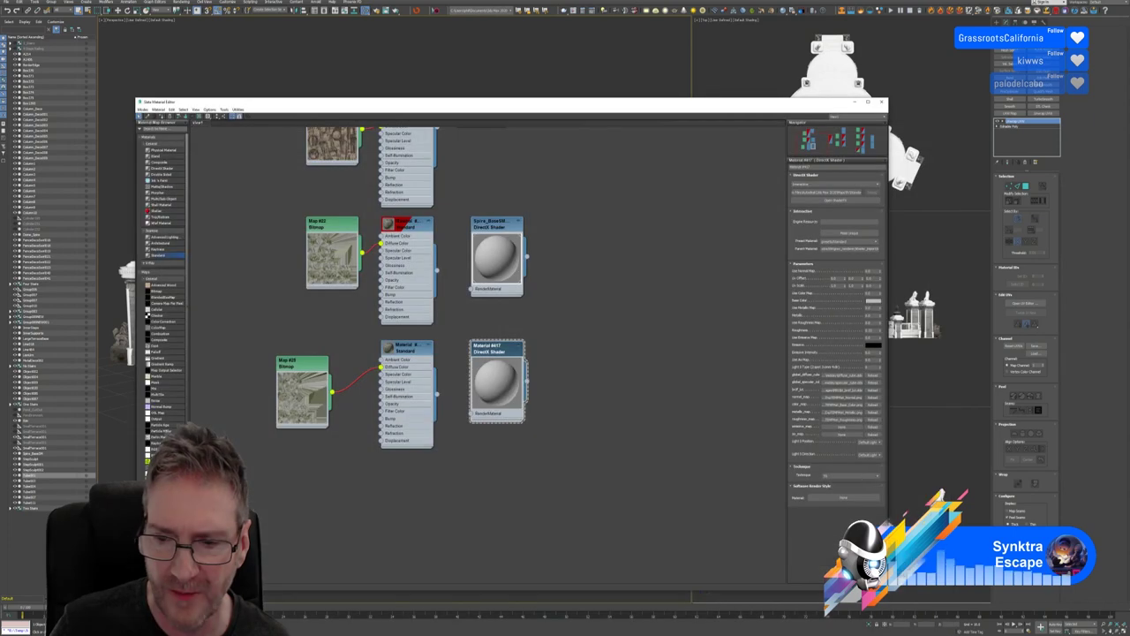
{"action": "left_click", "coordinate": [842, 438]}
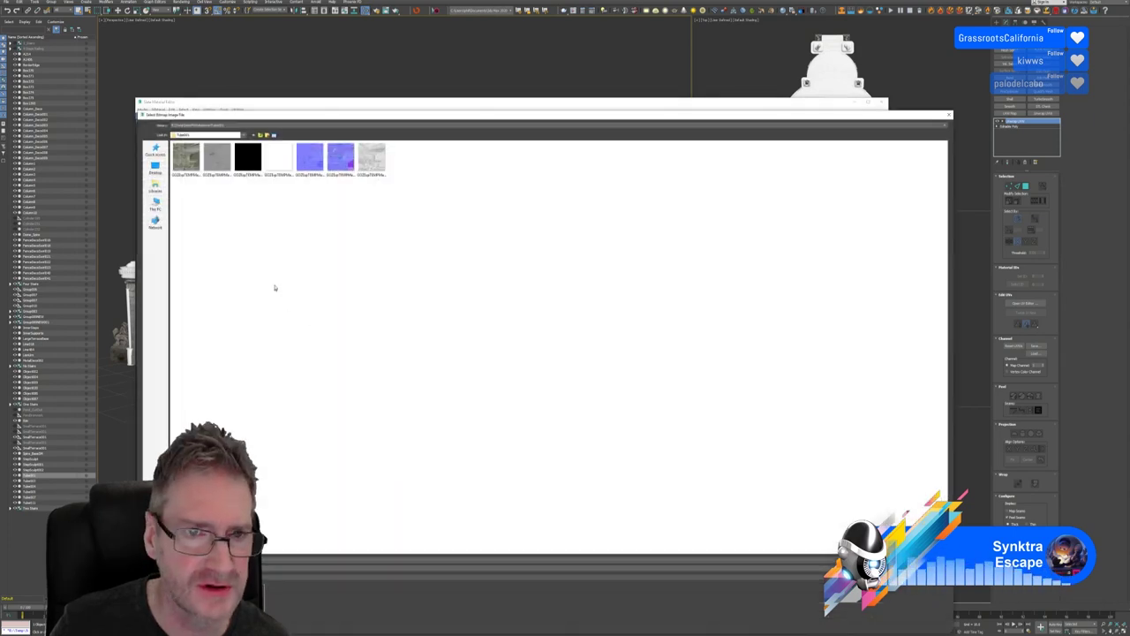
{"action": "left_click", "coordinate": [278, 159]}
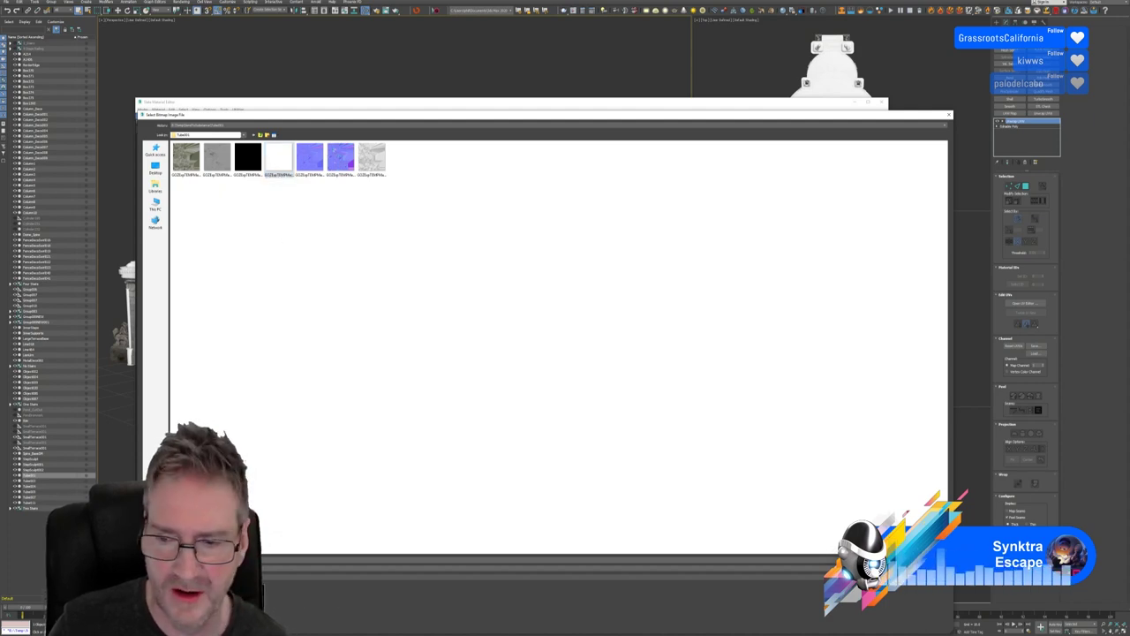
{"action": "key", "text": "Return"}
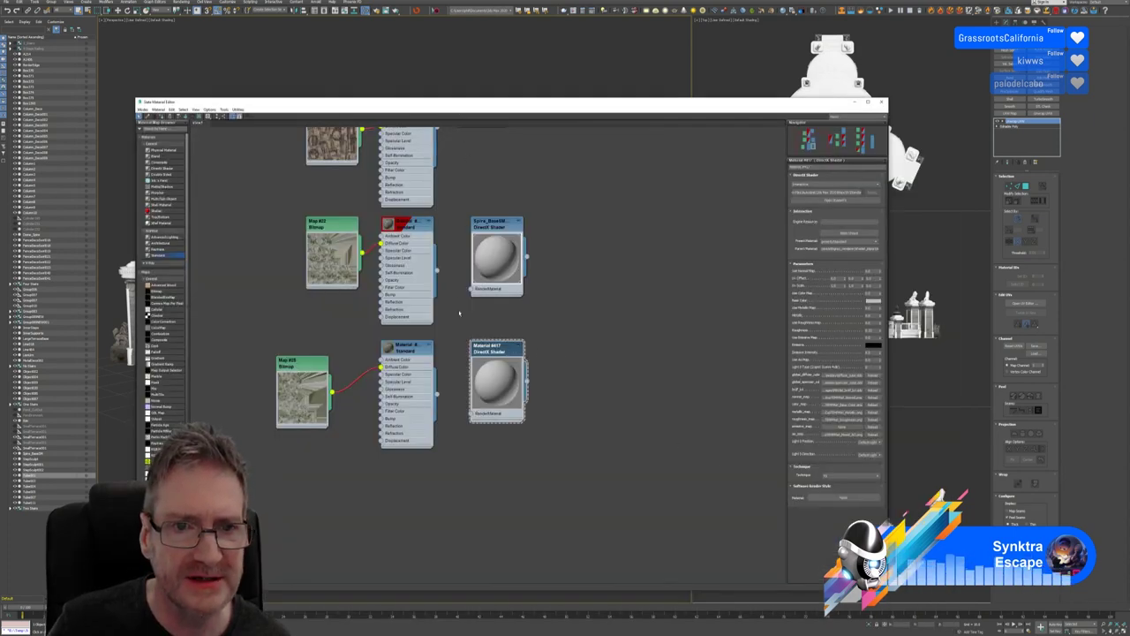
Tick Use map for normal, colour, metallic and roughness, then assign Material #417 to the ring
{"action": "left_click_drag", "start_coordinate": [462, 110], "coordinate": [464, 84]}
{"action": "right_click", "coordinate": [495, 323]}
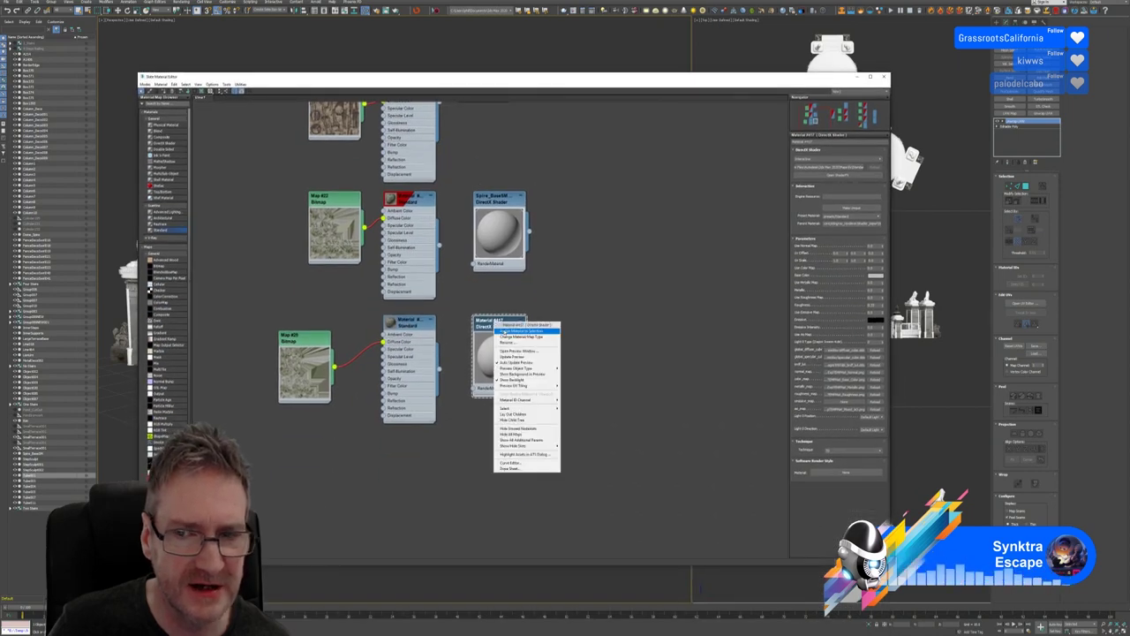
{"action": "left_click", "coordinate": [658, 270]}
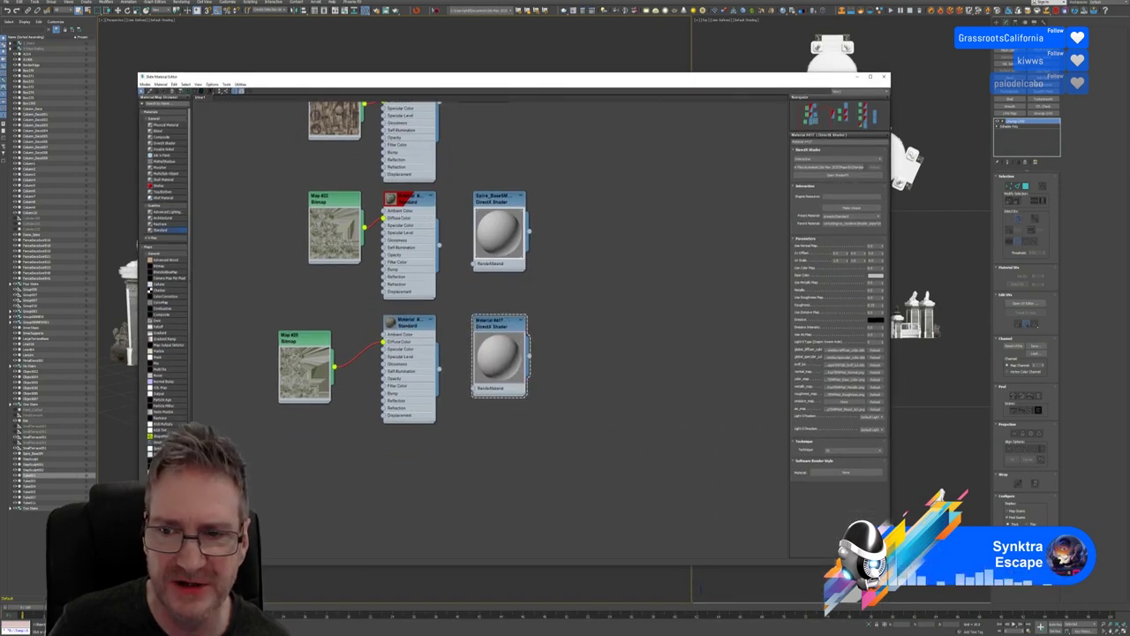
{"action": "double_click", "coordinate": [873, 246]}
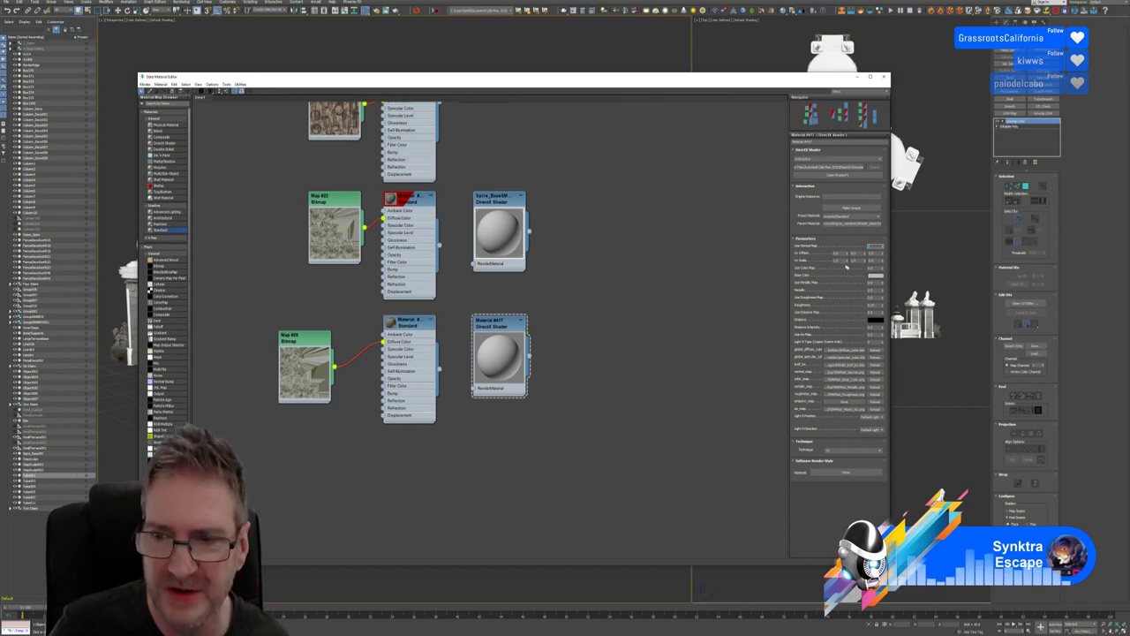
{"action": "left_click", "coordinate": [874, 267]}
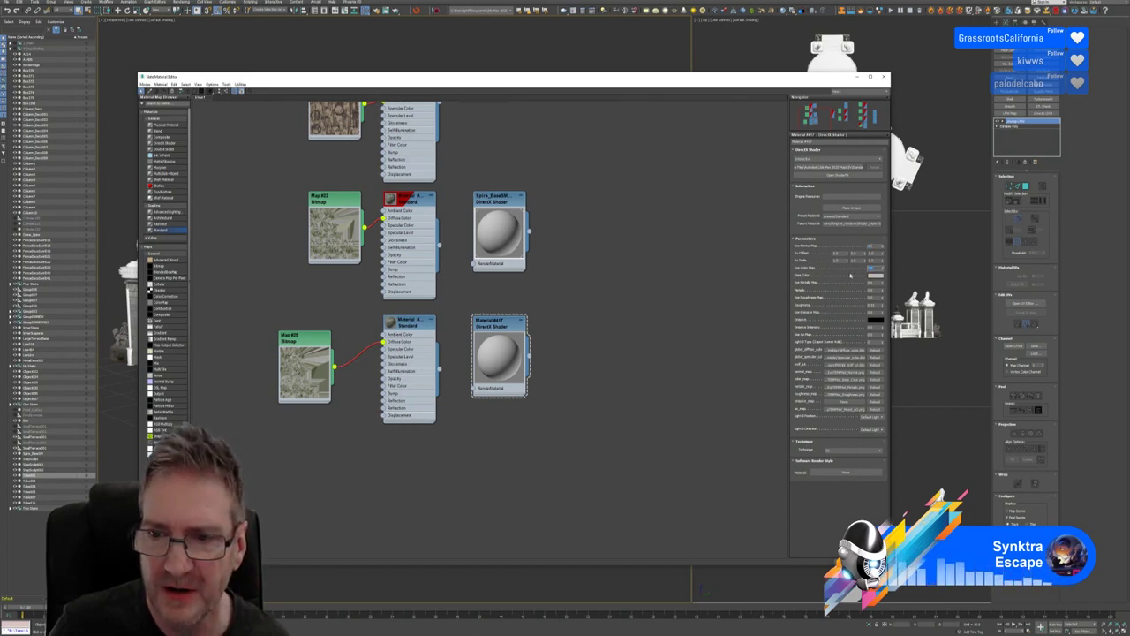
{"action": "left_click", "coordinate": [874, 282]}
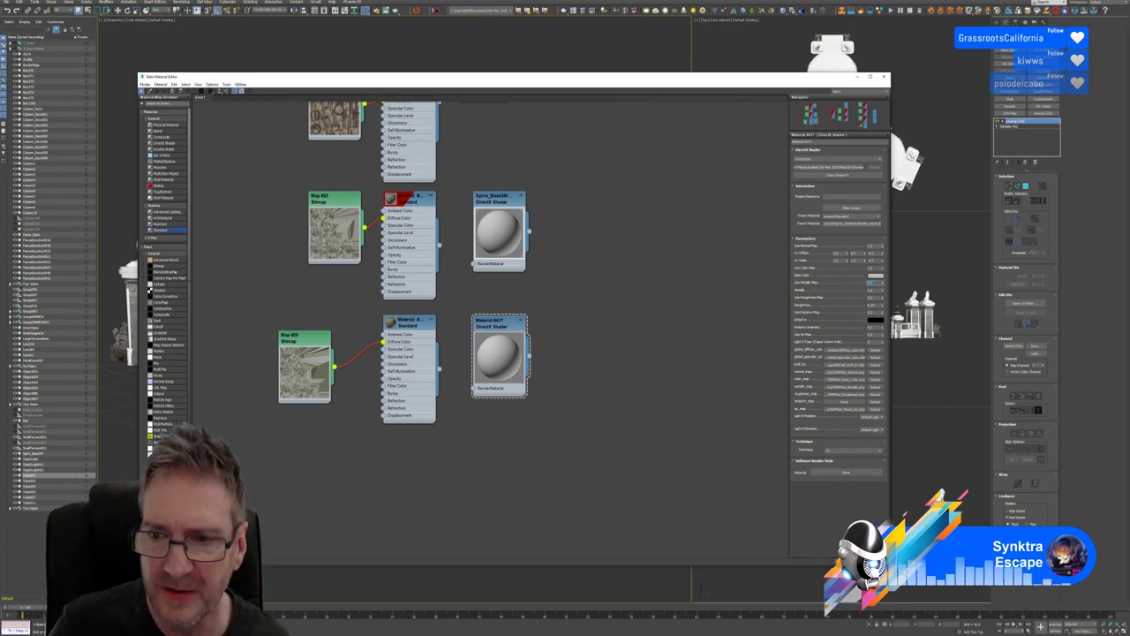
{"action": "left_click", "coordinate": [874, 296]}
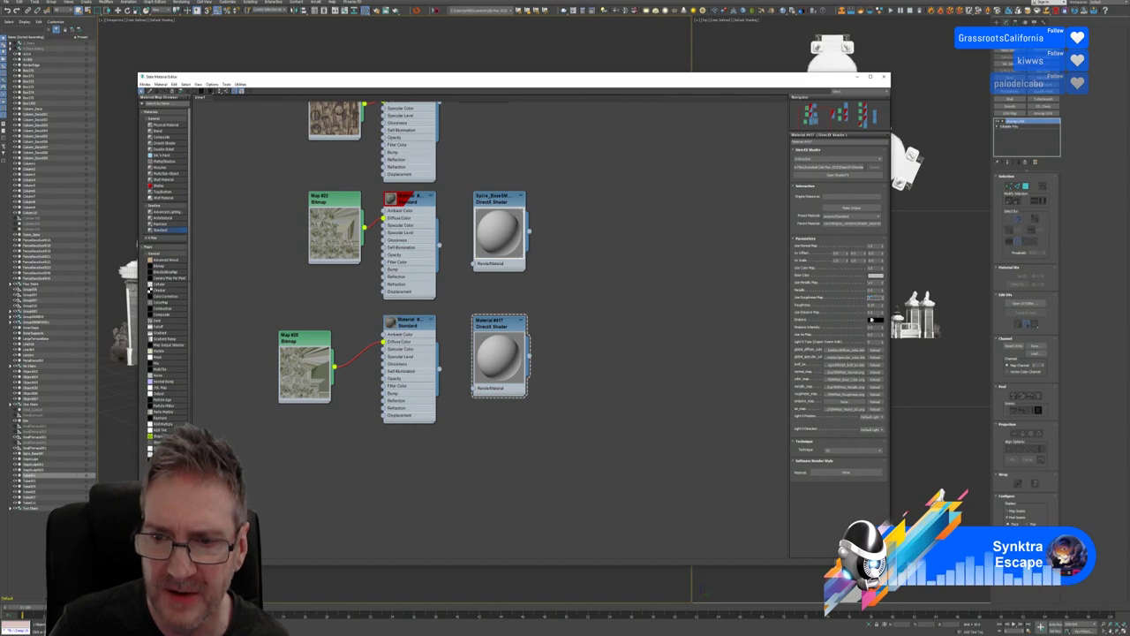
{"action": "left_click", "coordinate": [874, 335]}
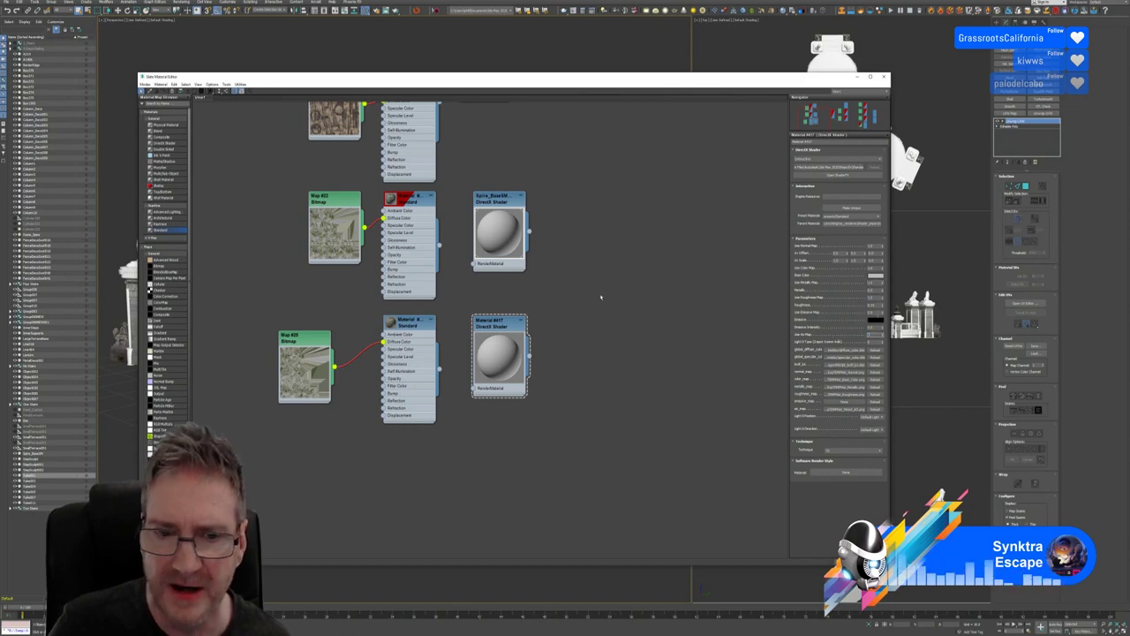
{"action": "right_click", "coordinate": [504, 324]}
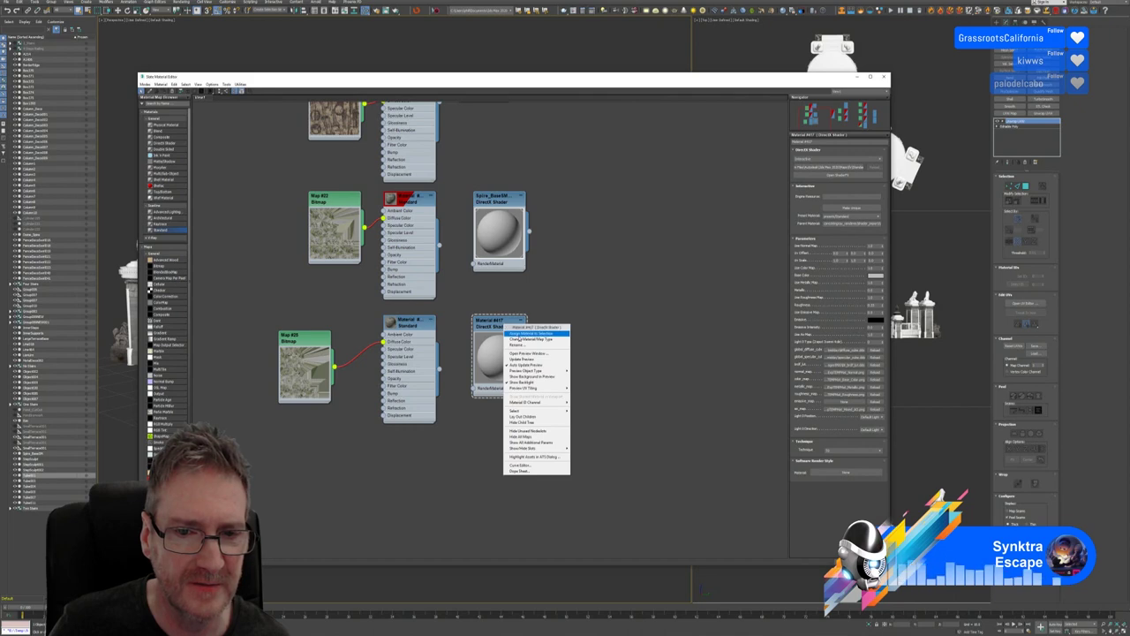
{"action": "left_click", "coordinate": [523, 333]}
{"action": "left_click", "coordinate": [884, 77]}
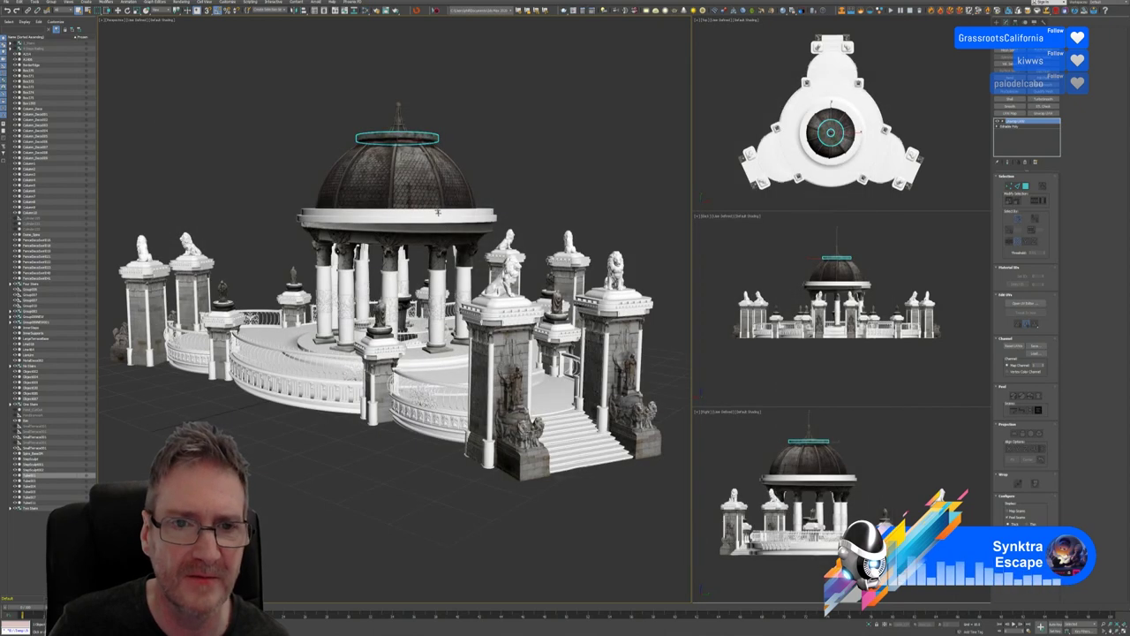
{"action": "key", "text": "z"}
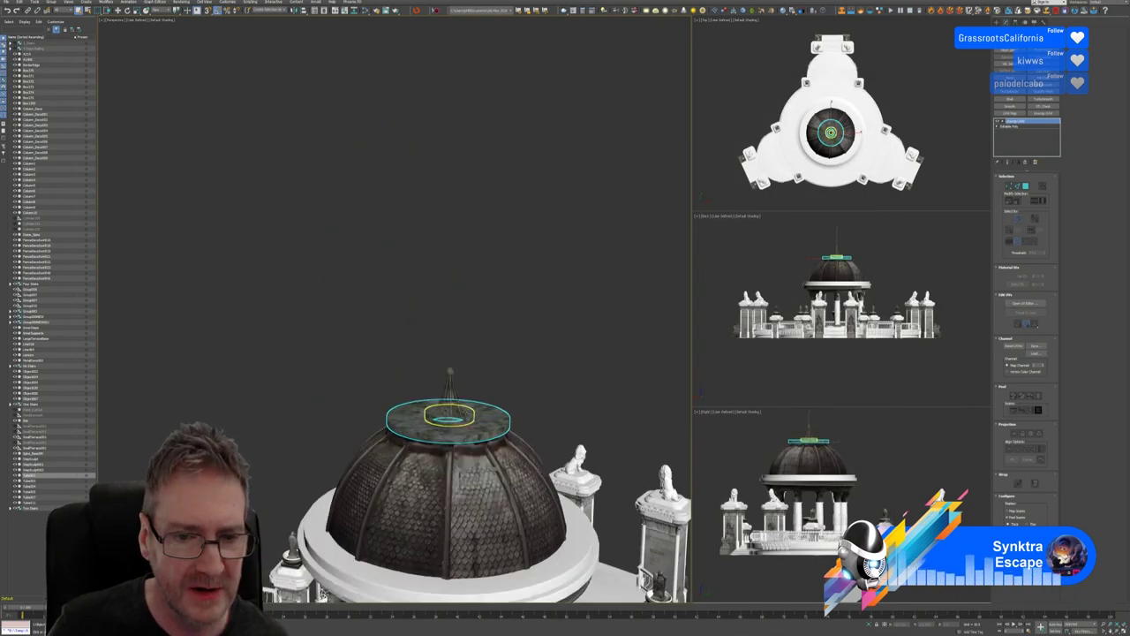
{"action": "middle_click_drag", "start_coordinate": [491, 353], "coordinate": [491, 400], "text": "alt"}
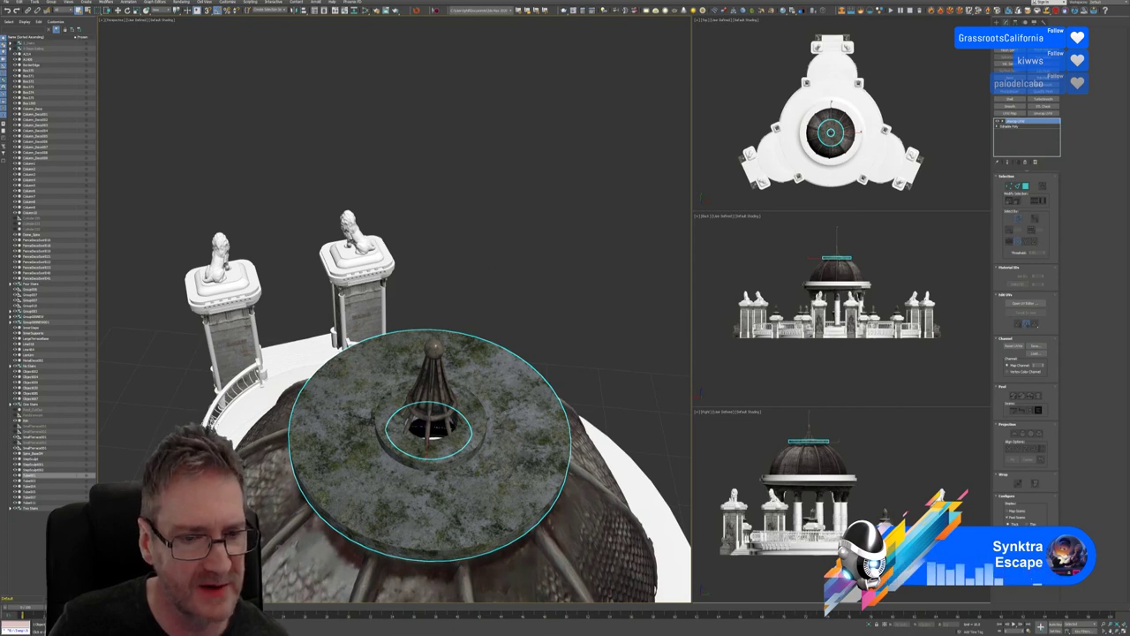
{"action": "middle_click_drag", "start_coordinate": [473, 259], "coordinate": [527, 211], "text": "alt"}
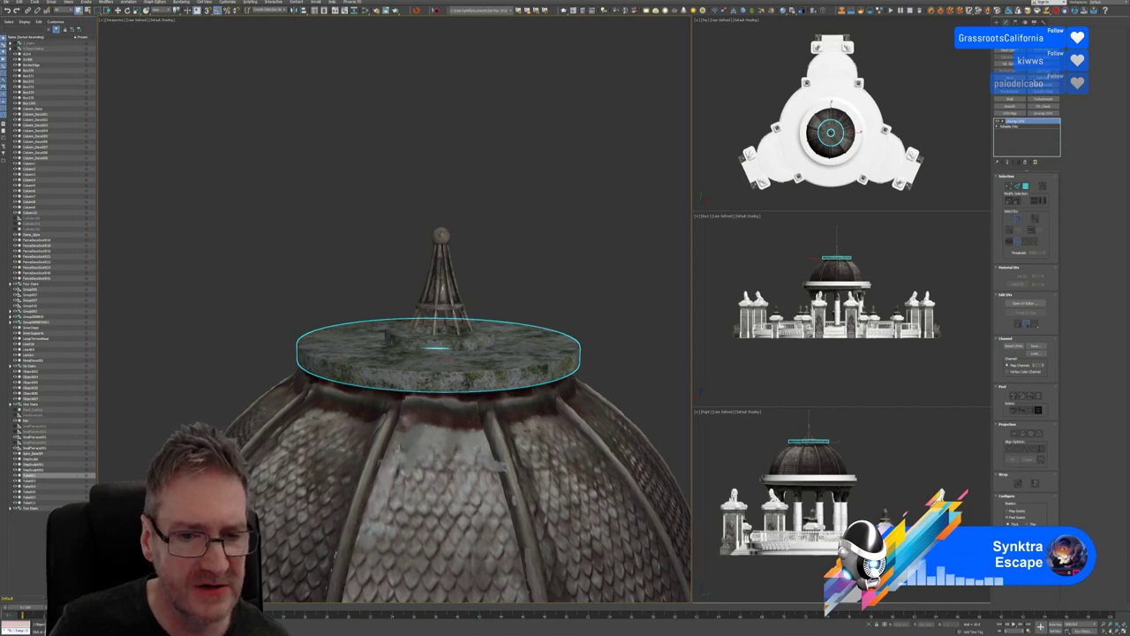
{"action": "middle_click_drag", "start_coordinate": [502, 272], "coordinate": [503, 286], "text": "alt"}
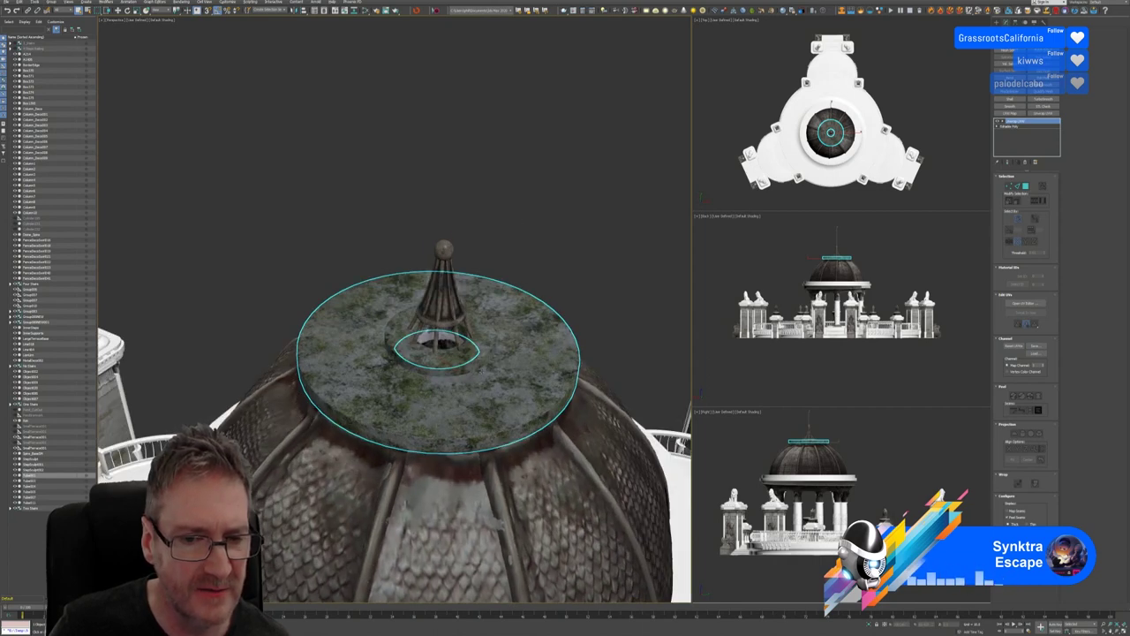
{"action": "scroll", "coordinate": [423, 362], "scroll_direction": "up", "scroll_amount": 3}
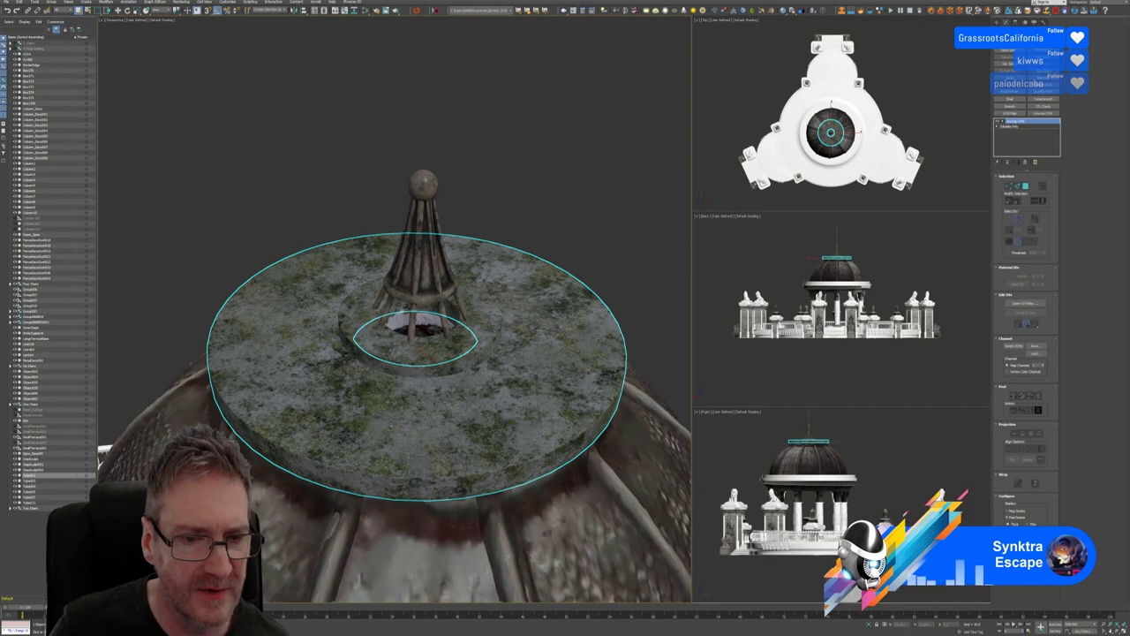
{"action": "middle_click_drag", "start_coordinate": [553, 245], "coordinate": [539, 207], "text": "alt"}
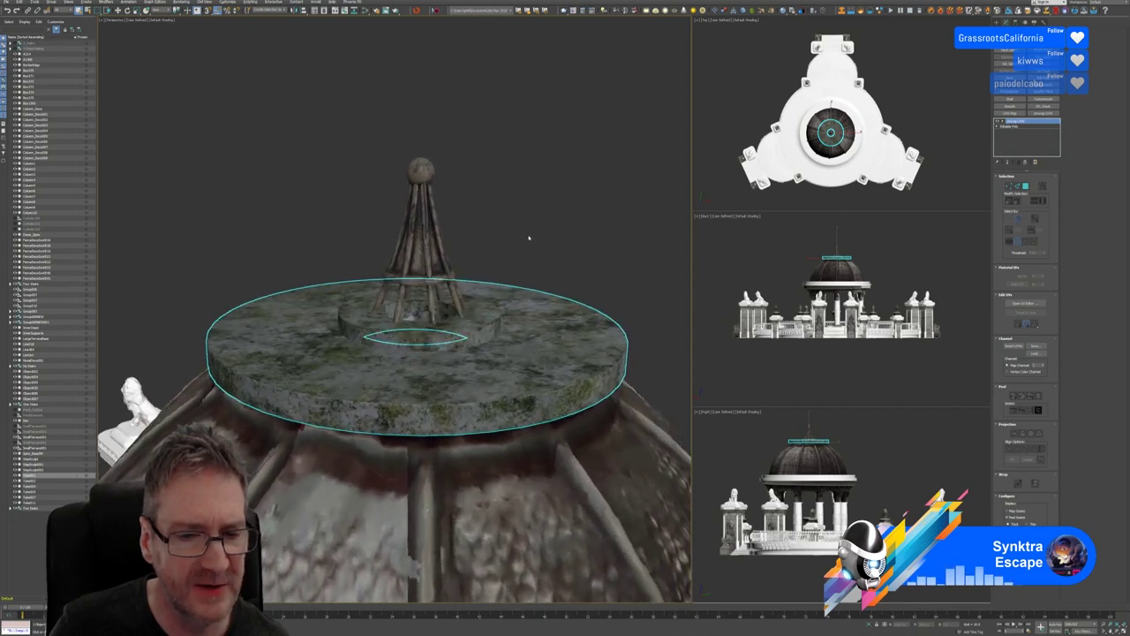
{"action": "scroll", "coordinate": [518, 227], "scroll_direction": "down", "scroll_amount": 3}
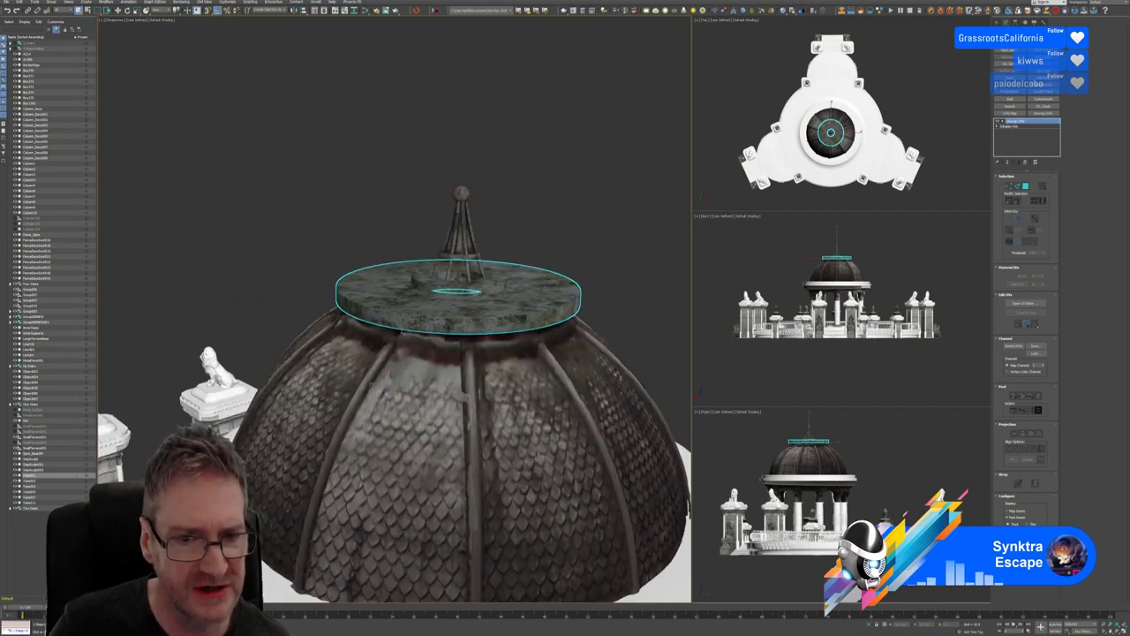
{"action": "scroll", "coordinate": [522, 241], "scroll_direction": "down", "scroll_amount": 3}
{"action": "middle_click_drag", "start_coordinate": [522, 242], "coordinate": [496, 192], "text": "alt"}
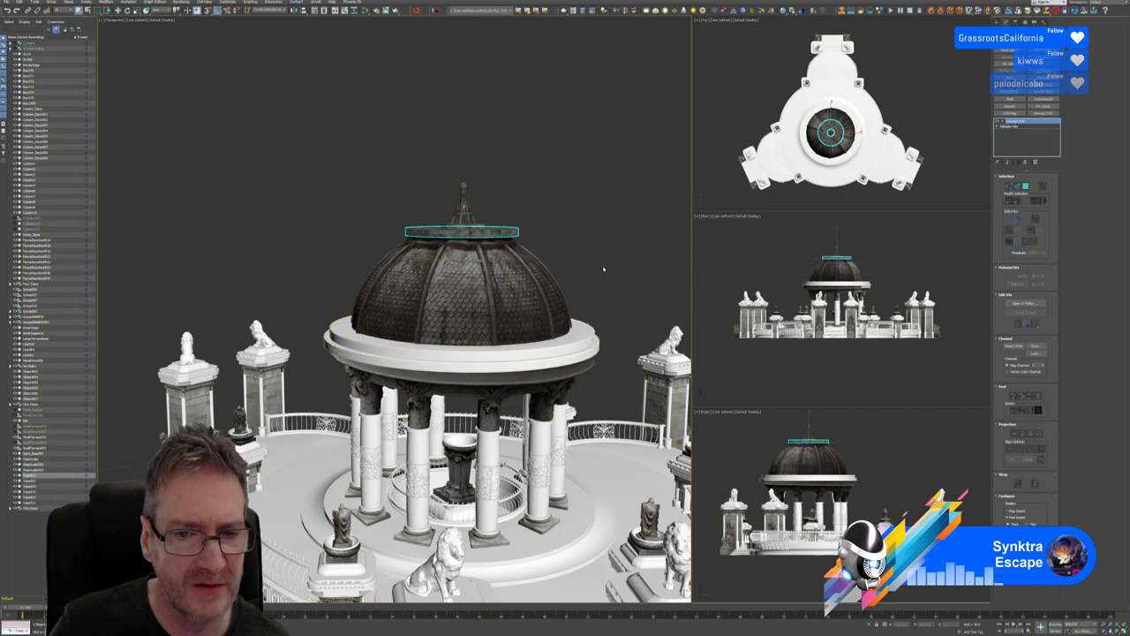
Check the dome's base ring, cap and inner ring, select the wide top ring, and open Slate Material Editor
{"action": "middle_click_drag", "start_coordinate": [600, 267], "coordinate": [588, 339], "text": "alt"}
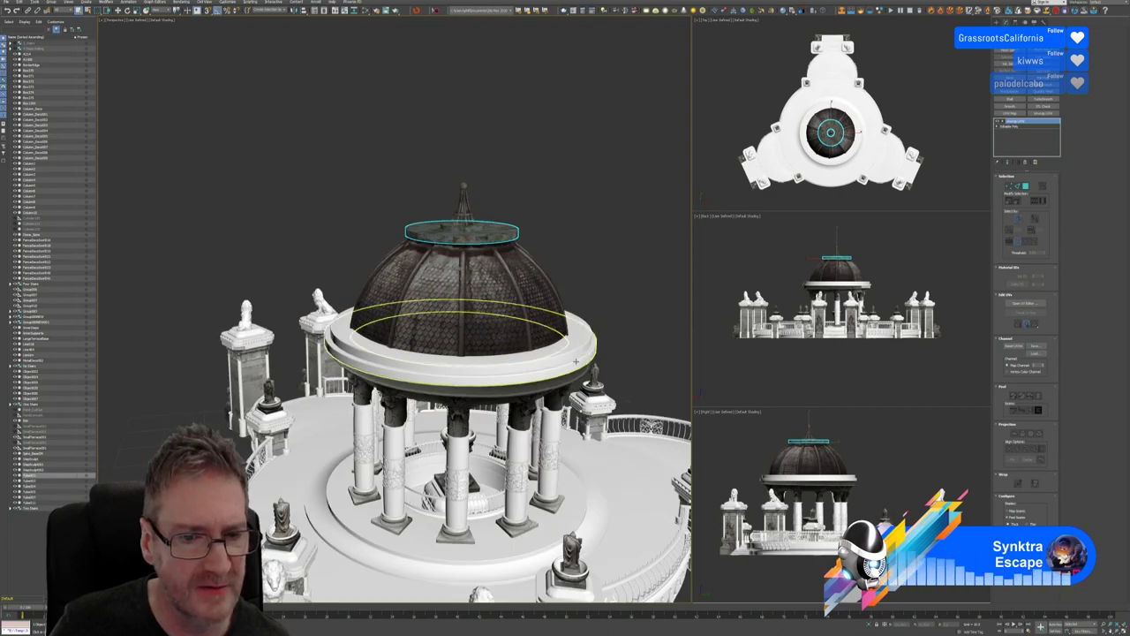
{"action": "middle_click_drag", "start_coordinate": [592, 273], "coordinate": [601, 265], "text": "alt"}
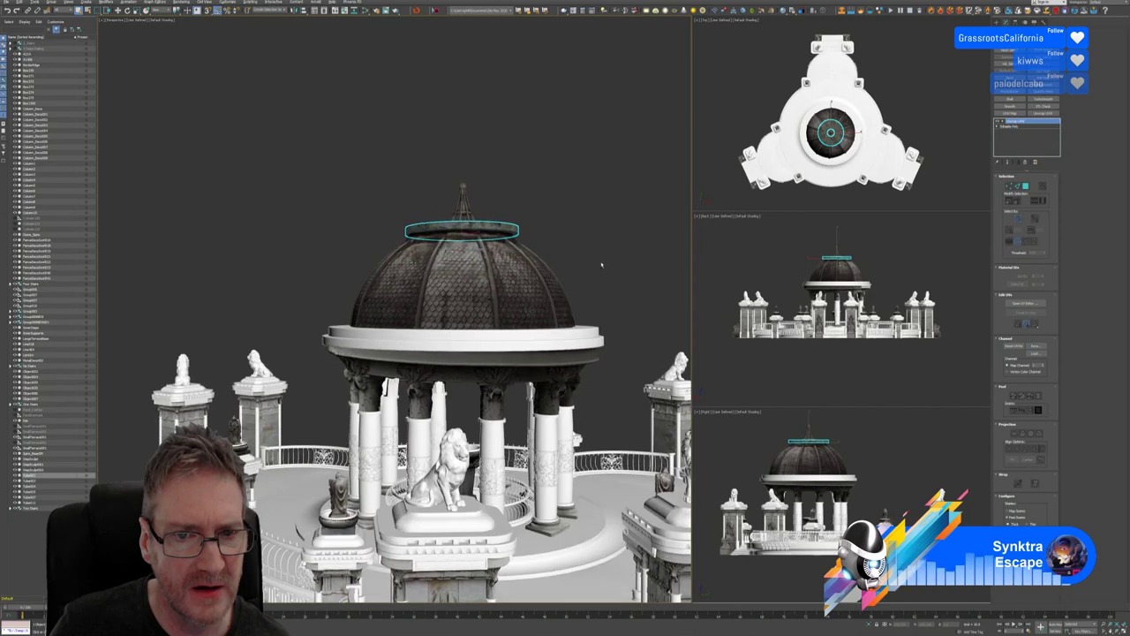
{"action": "left_click", "coordinate": [453, 338]}
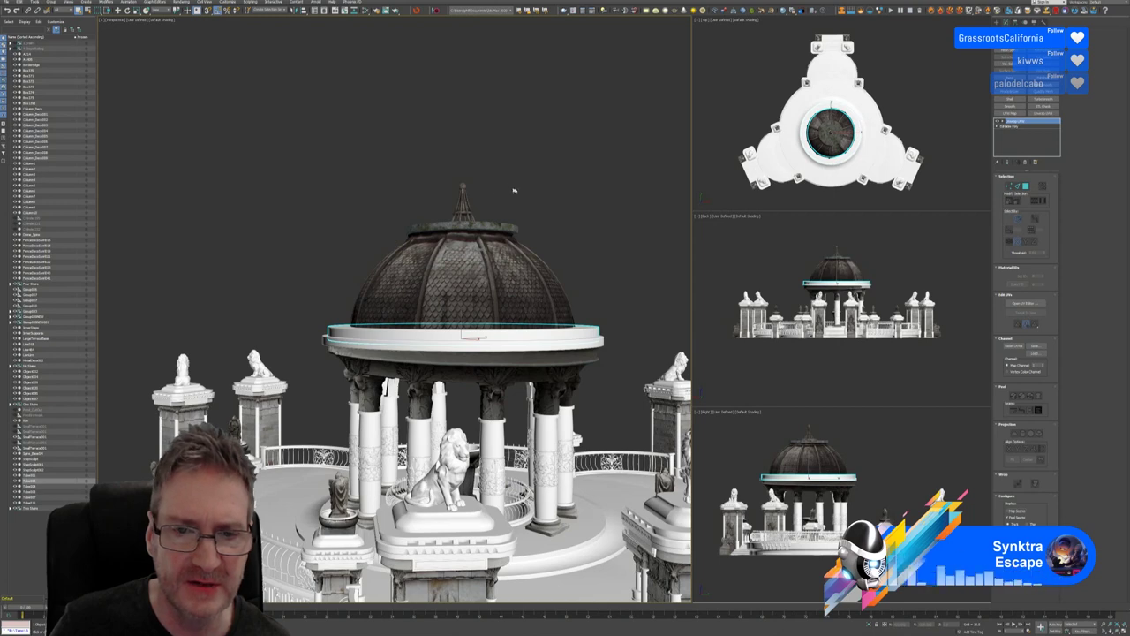
{"action": "middle_click_drag", "start_coordinate": [513, 190], "coordinate": [506, 200], "text": "alt"}
{"action": "left_click", "coordinate": [523, 235]}
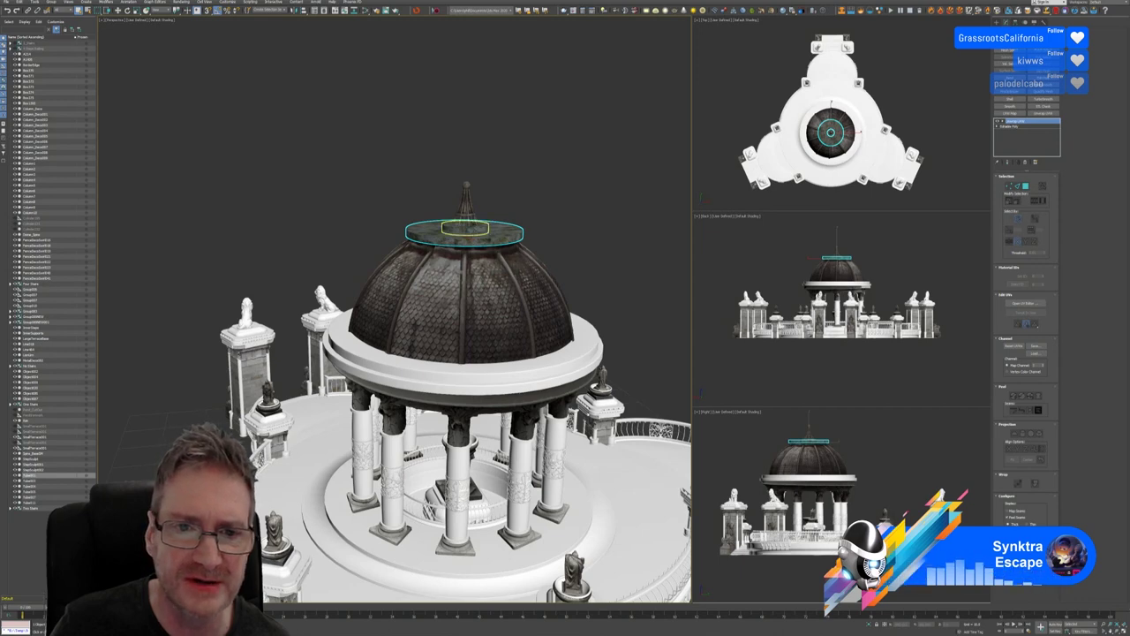
{"action": "left_click", "coordinate": [465, 227]}
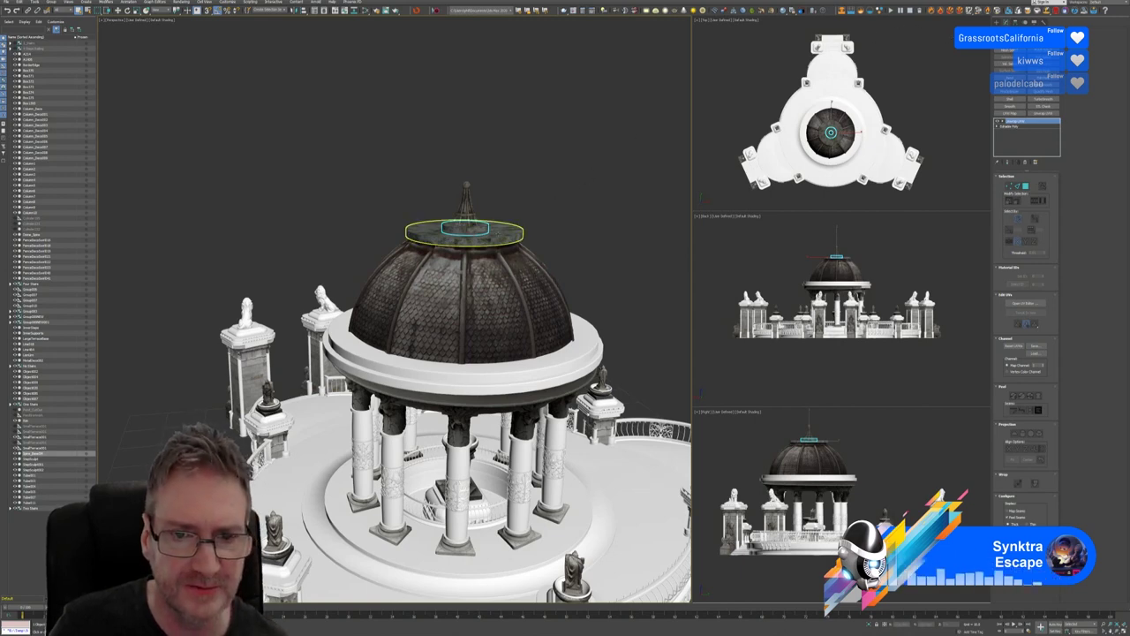
{"action": "left_click", "coordinate": [494, 233]}
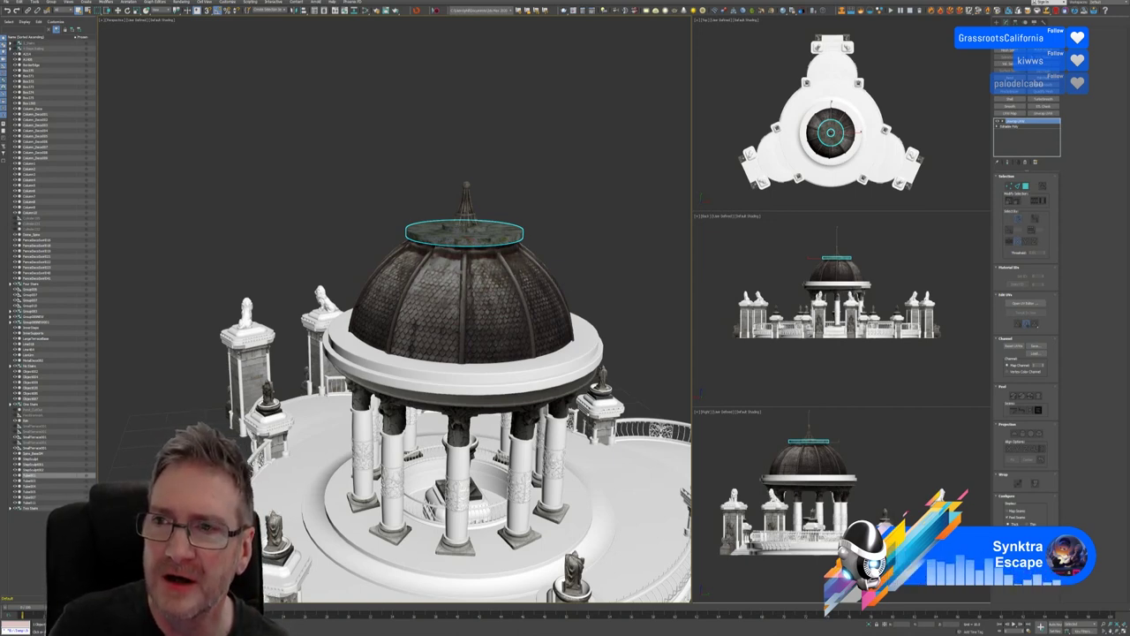
{"action": "left_click", "coordinate": [366, 11]}
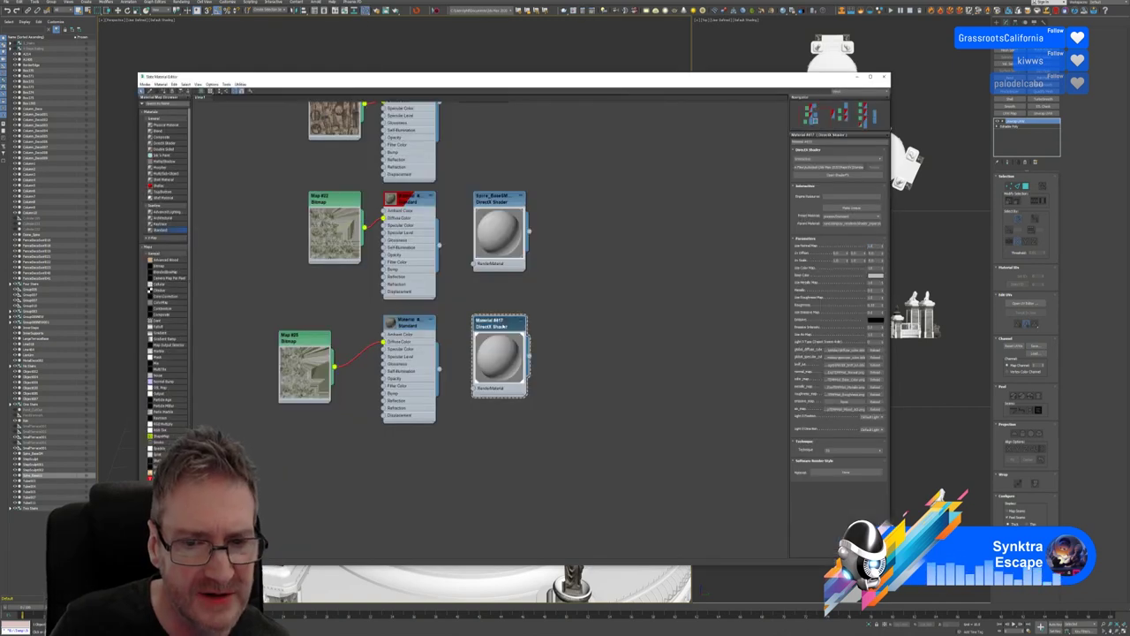
Rename Material #17 to the pasted Spire_Bowl name and close the Slate Material Editor
{"action": "right_click", "coordinate": [499, 323]}
{"action": "left_click", "coordinate": [490, 326]}
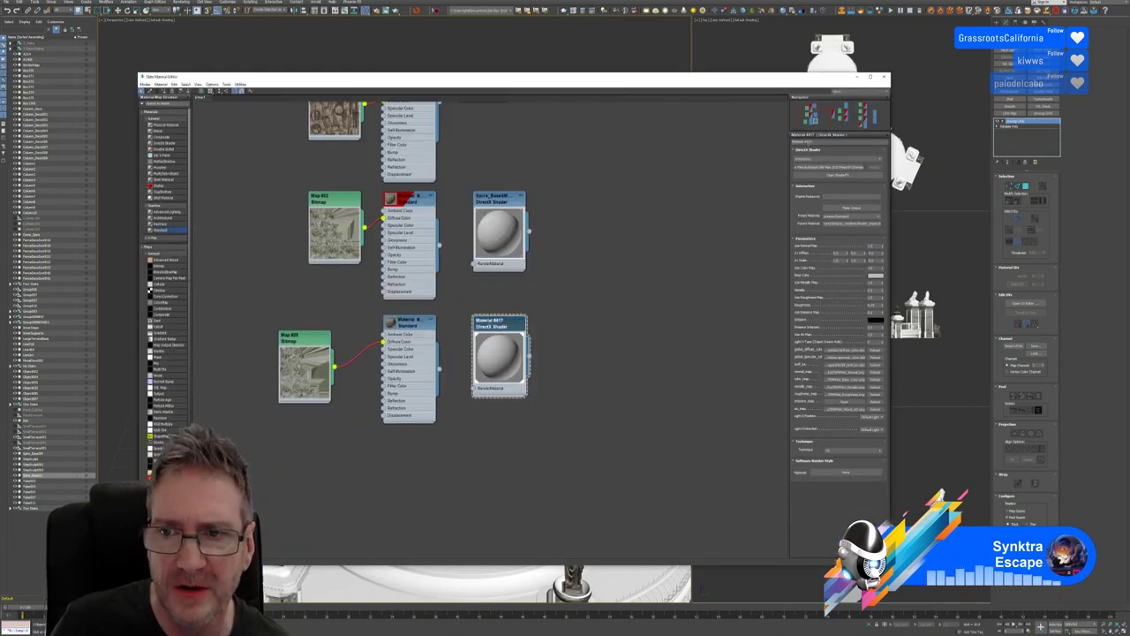
{"action": "type", "text": "Spire_Base01"}
{"action": "key", "text": "Return"}
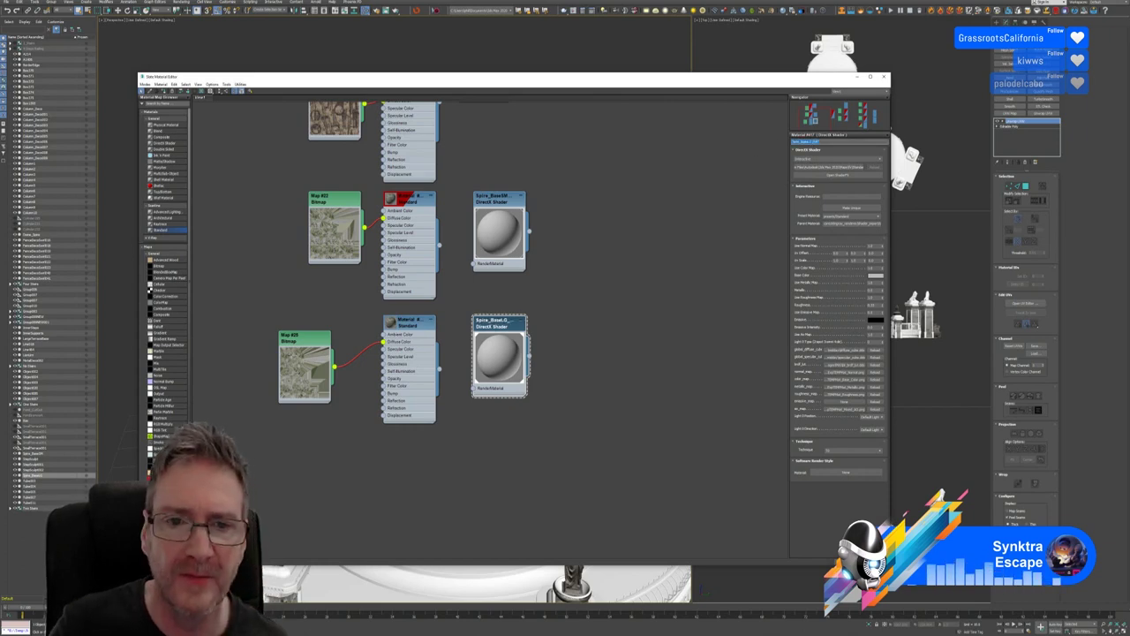
{"action": "middle_click_drag", "start_coordinate": [574, 265], "coordinate": [583, 336]}
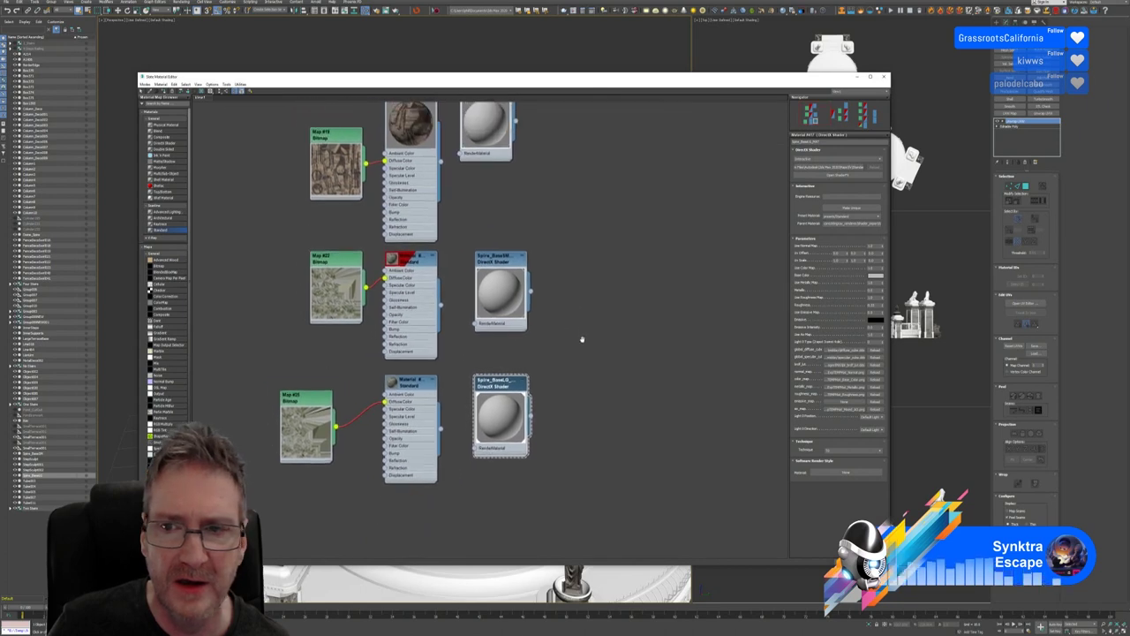
{"action": "left_click", "coordinate": [883, 76]}
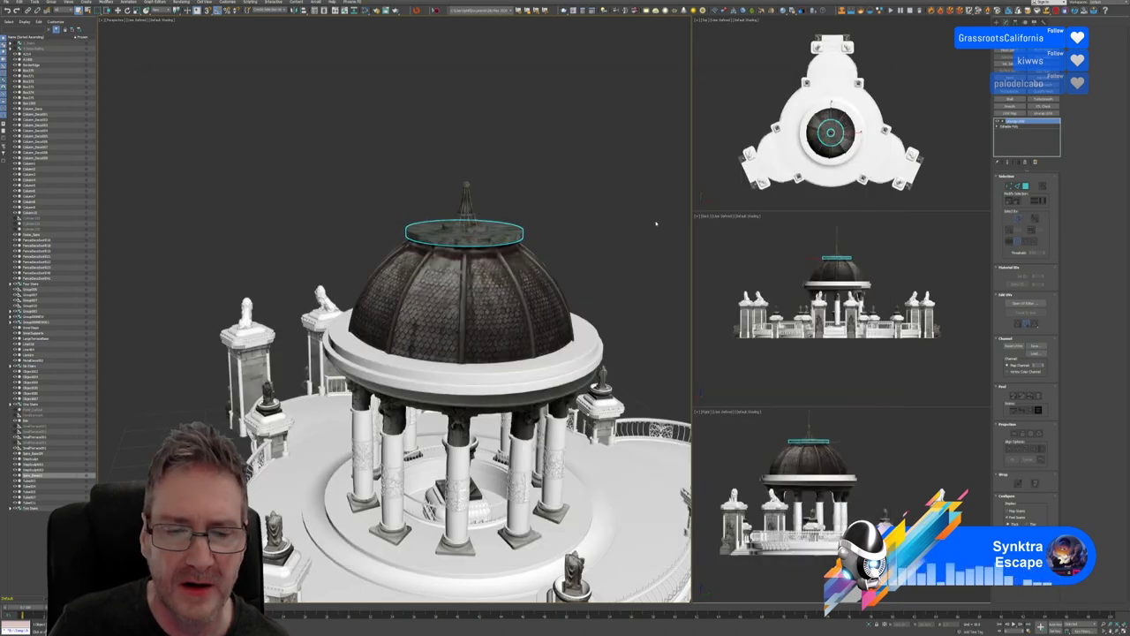
Close the stray File Explorer window and select the large ring at the dome's base
{"action": "middle_click_drag", "start_coordinate": [534, 185], "coordinate": [515, 159]}
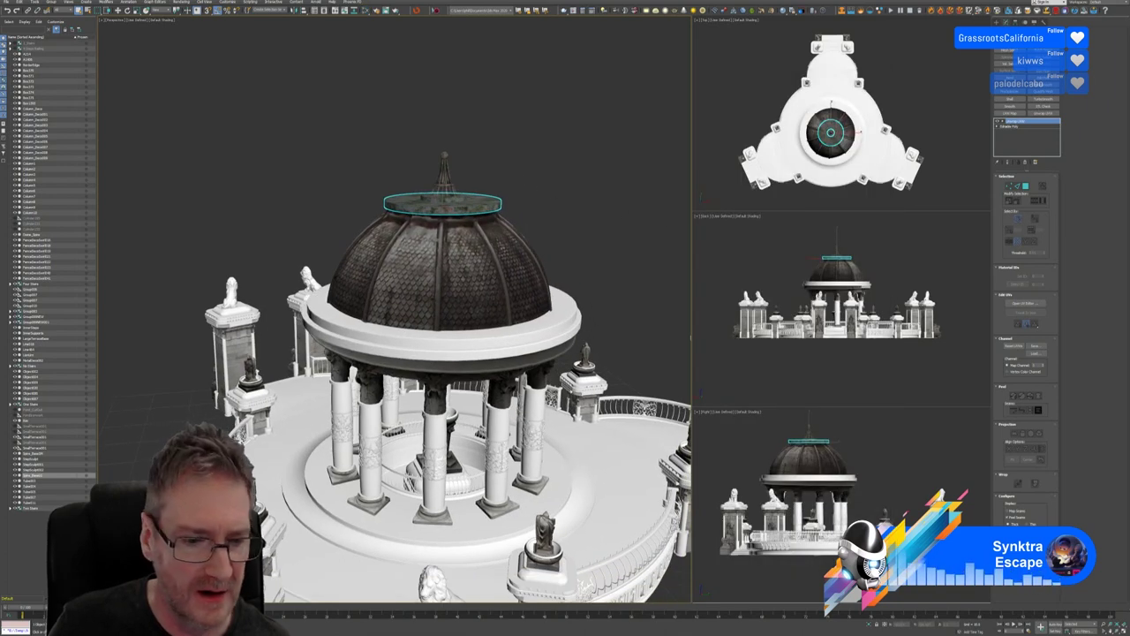
{"action": "key", "text": "super+e"}
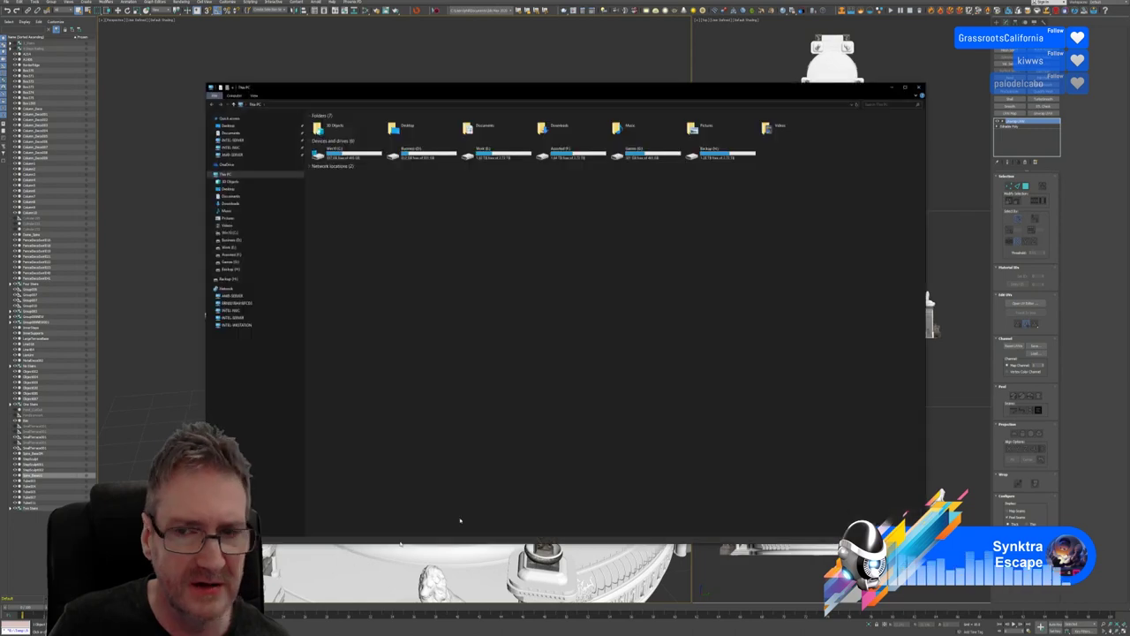
{"action": "left_click", "coordinate": [919, 89]}
{"action": "middle_click_drag", "start_coordinate": [506, 138], "coordinate": [482, 135]}
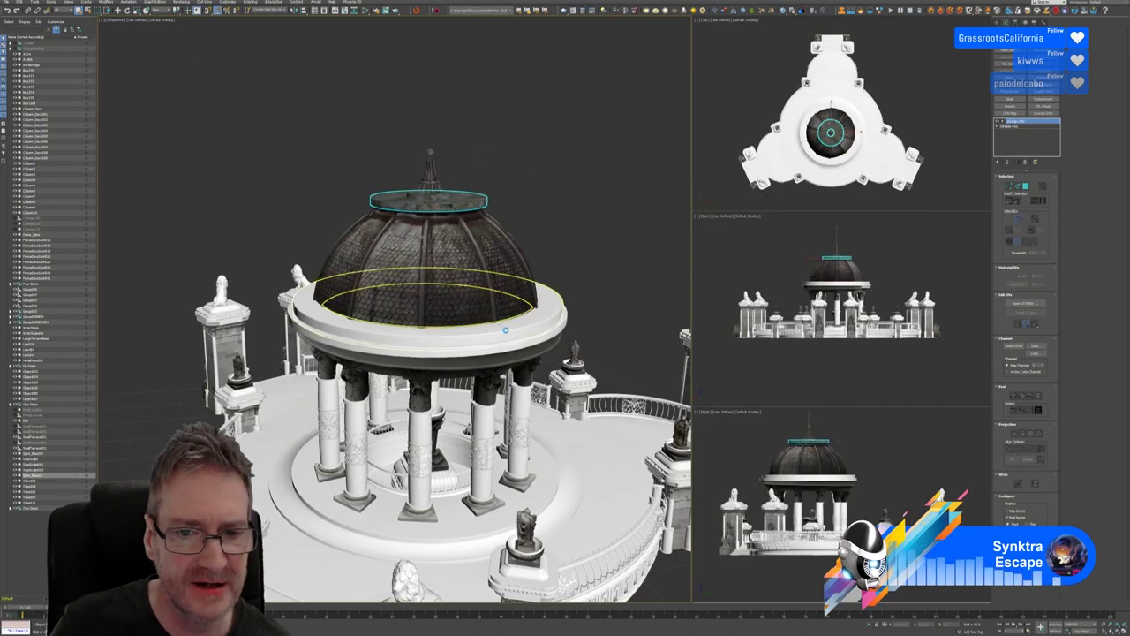
{"action": "left_click", "coordinate": [488, 325]}
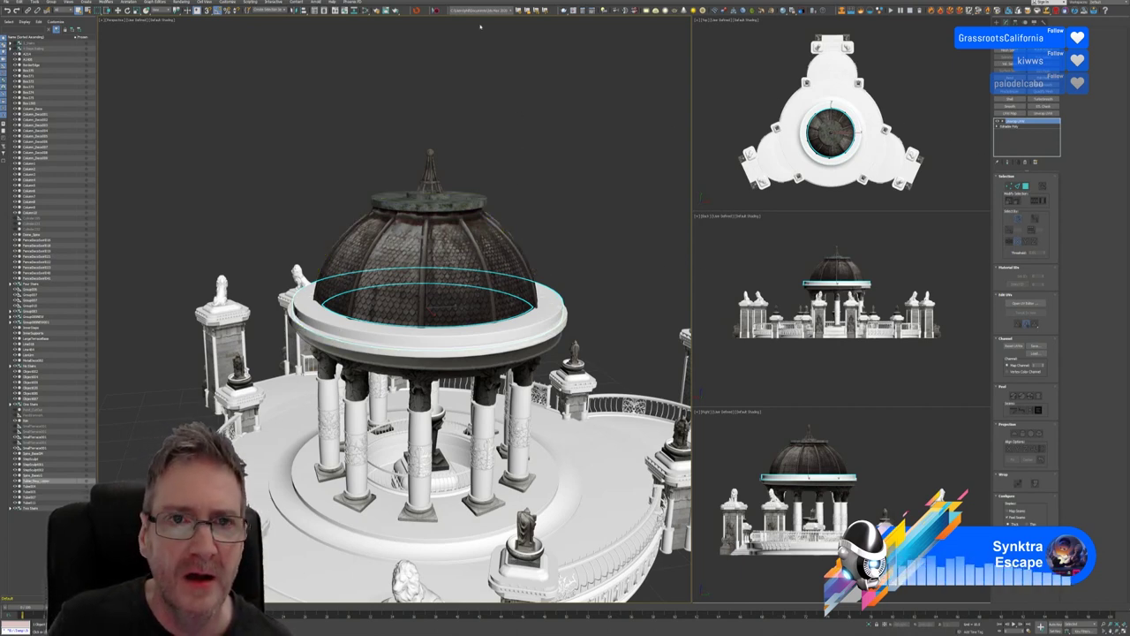
Send the dome-base ring to Substance Painter, accepting the FBX export options
{"action": "left_click", "coordinate": [416, 9]}
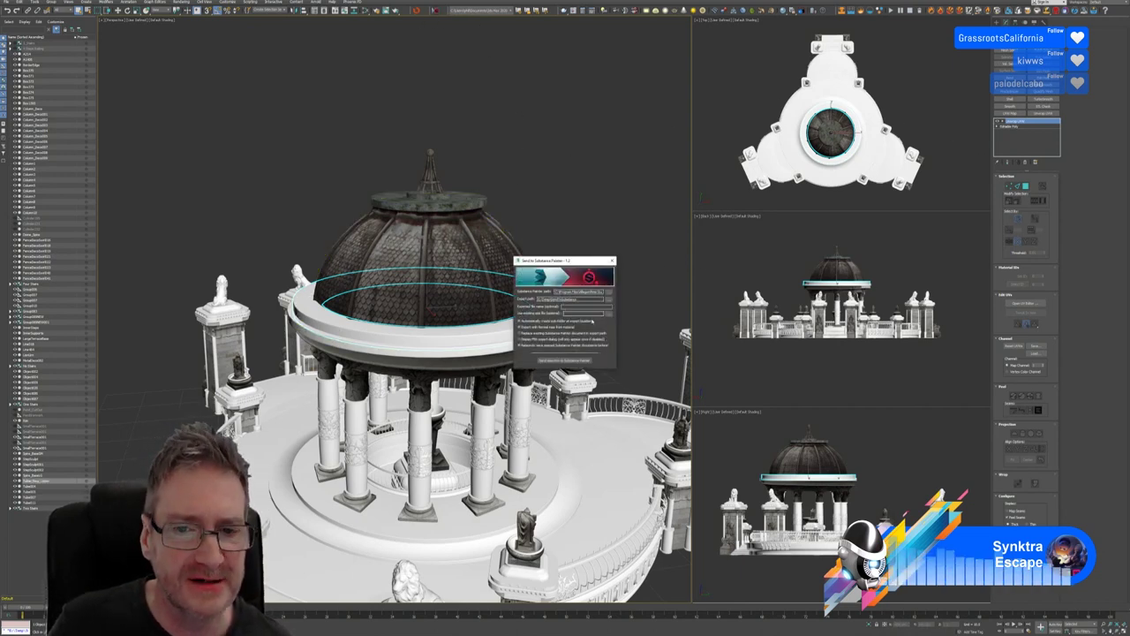
{"action": "left_click", "coordinate": [555, 360]}
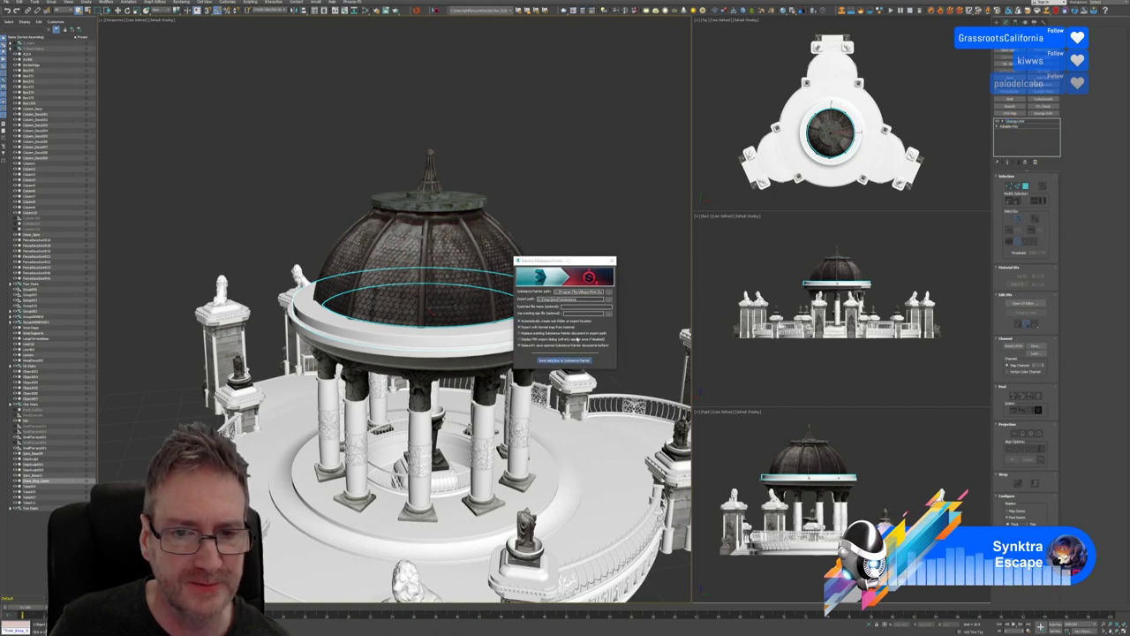
{"action": "left_click", "coordinate": [608, 396]}
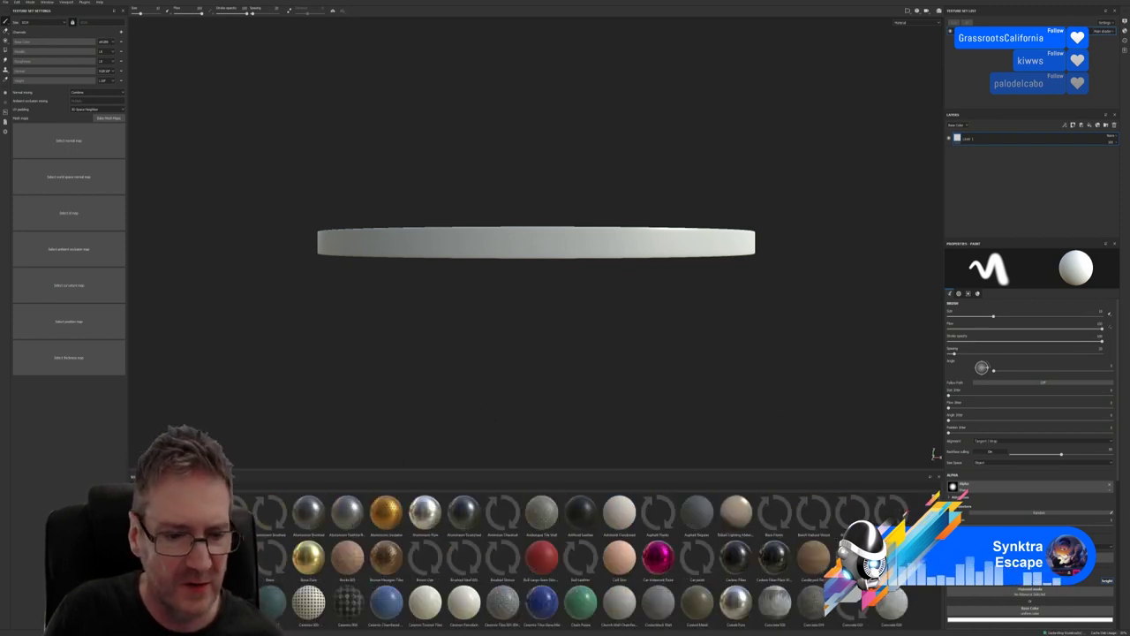
{"action": "key", "text": "alt+Tab"}
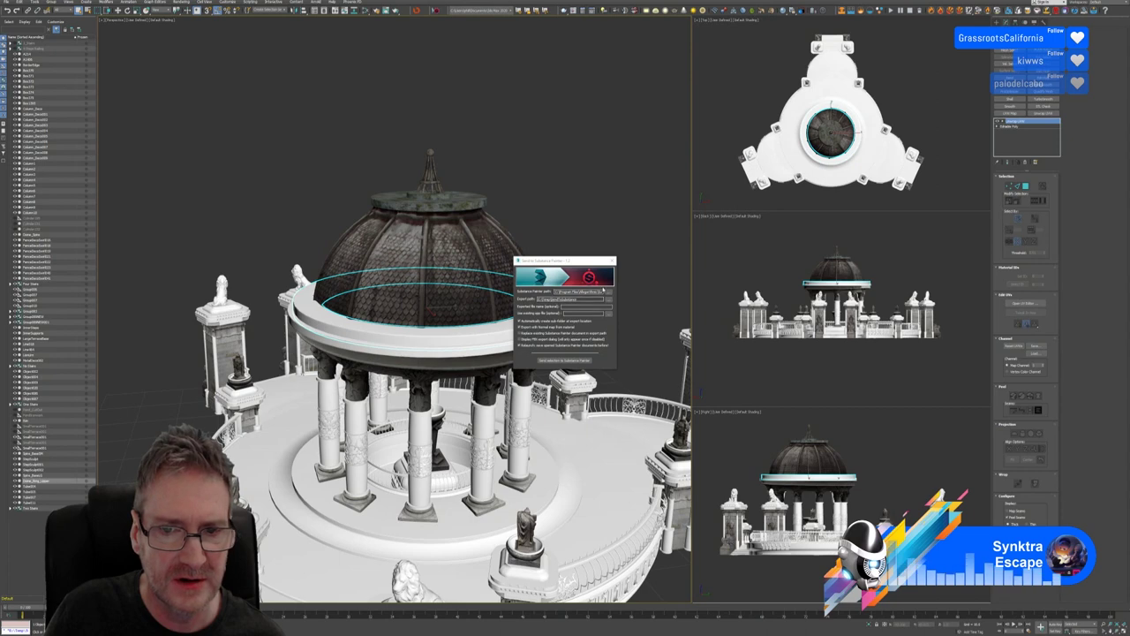
{"action": "left_click", "coordinate": [612, 260]}
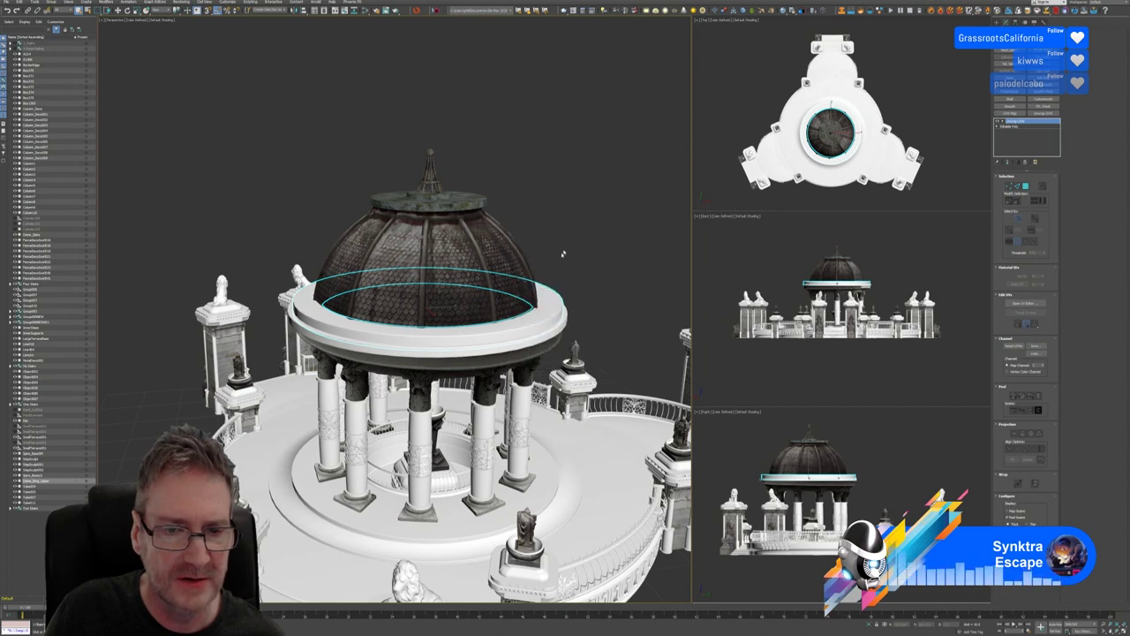
Reframe the gazebo, then view the untextured base ring in Substance Painter
{"action": "middle_click_drag", "start_coordinate": [565, 256], "coordinate": [574, 210], "text": "alt"}
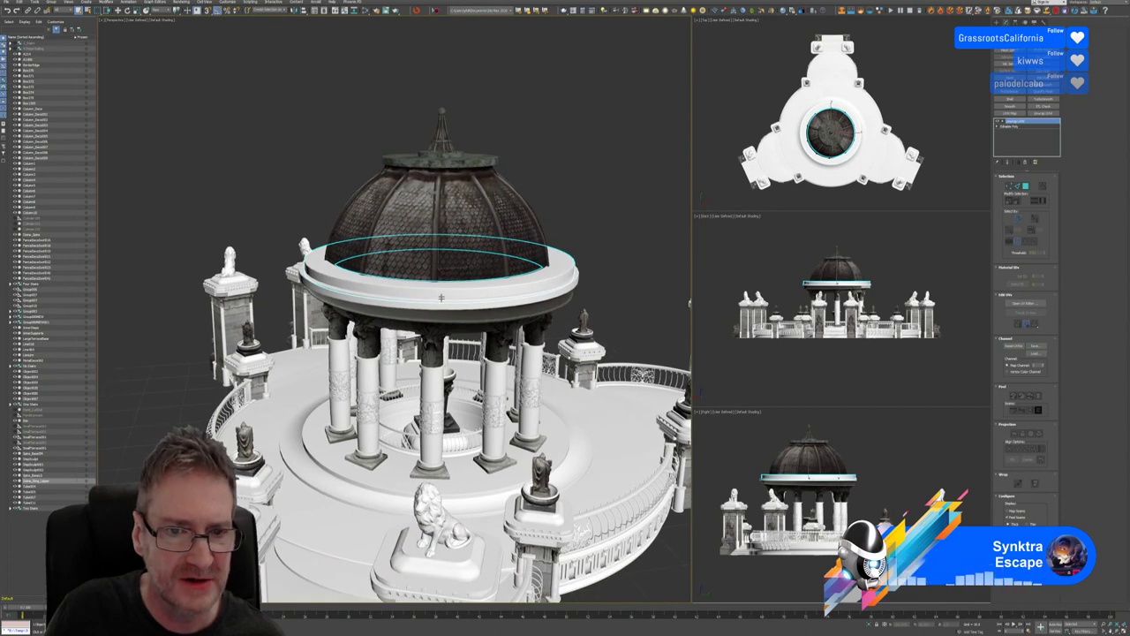
{"action": "middle_click_drag", "start_coordinate": [574, 171], "coordinate": [561, 173], "text": "alt"}
{"action": "scroll", "coordinate": [557, 192], "scroll_direction": "down", "scroll_amount": 3}
{"action": "mouse_move", "coordinate": [340, 188]}
{"action": "middle_mouse_down", "text": "alt"}
{"action": "mouse_move", "coordinate": [355, 183]}
{"action": "mouse_move", "coordinate": [343, 200]}
{"action": "middle_mouse_up", "text": "alt"}
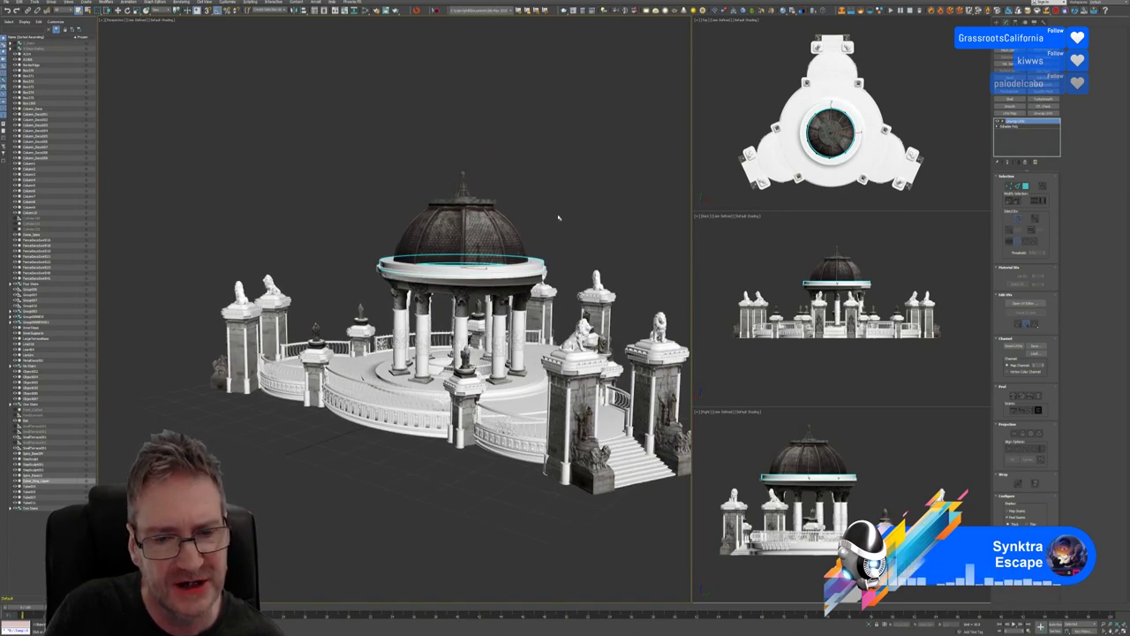
{"action": "middle_click_drag", "start_coordinate": [558, 217], "coordinate": [547, 186]}
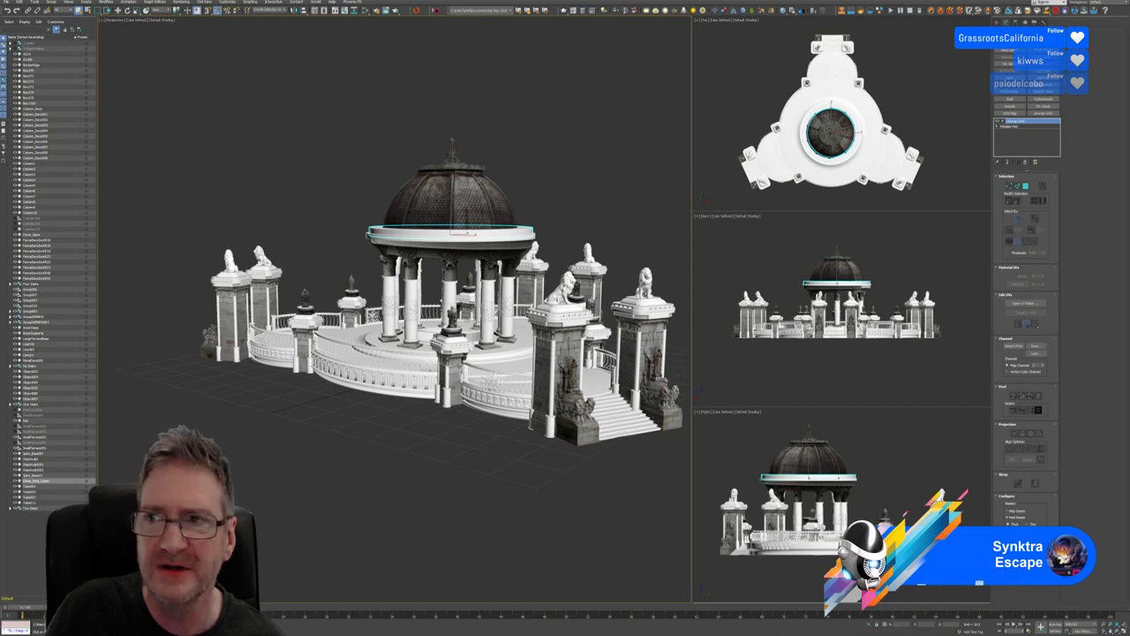
{"action": "key", "text": "alt+Tab"}
{"action": "mouse_move", "coordinate": [416, 318]}
{"action": "left_mouse_down", "text": "alt"}
{"action": "mouse_move", "coordinate": [444, 339]}
{"action": "mouse_move", "coordinate": [311, 291]}
{"action": "left_mouse_up", "text": "alt"}
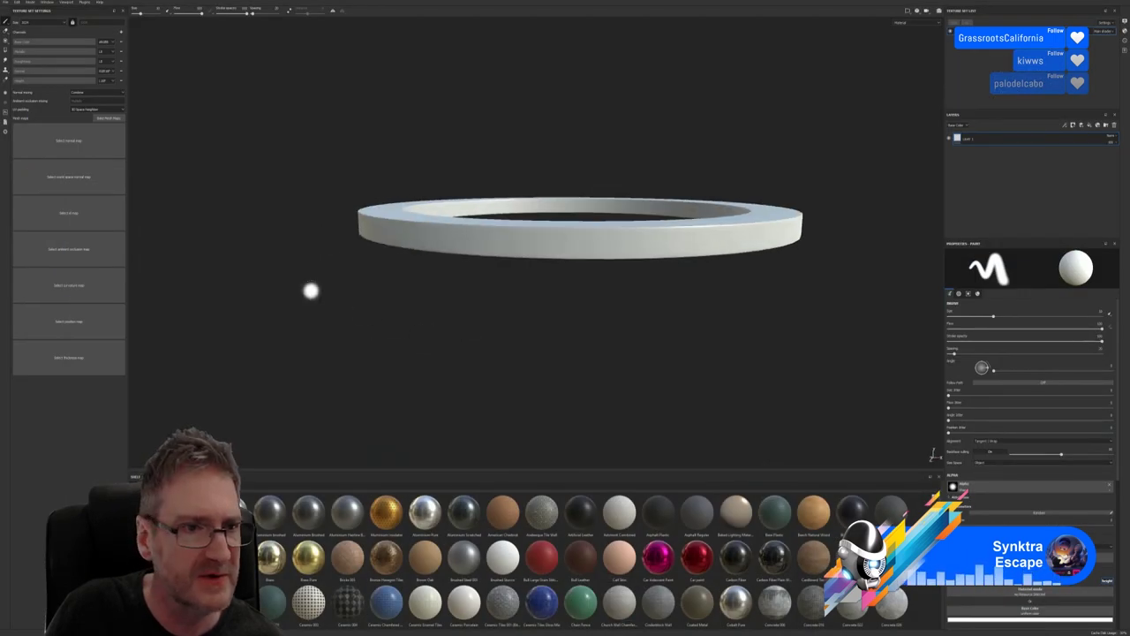
Bake the ring's mesh maps, using the low poly mesh as the high poly
{"action": "left_click", "coordinate": [109, 118]}
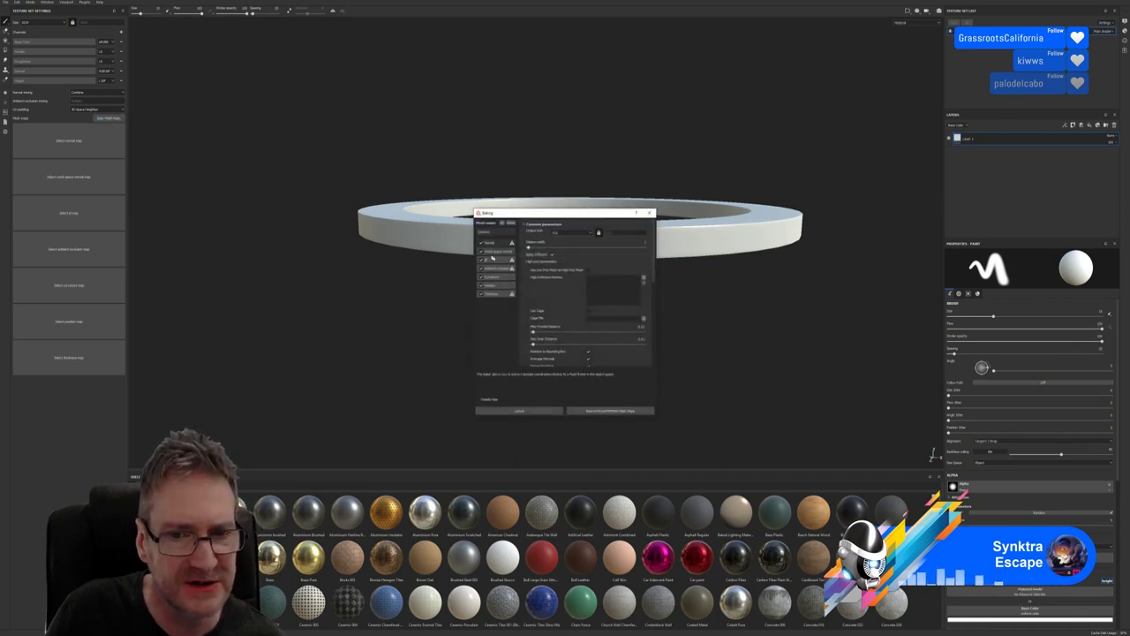
{"action": "left_click", "coordinate": [587, 271]}
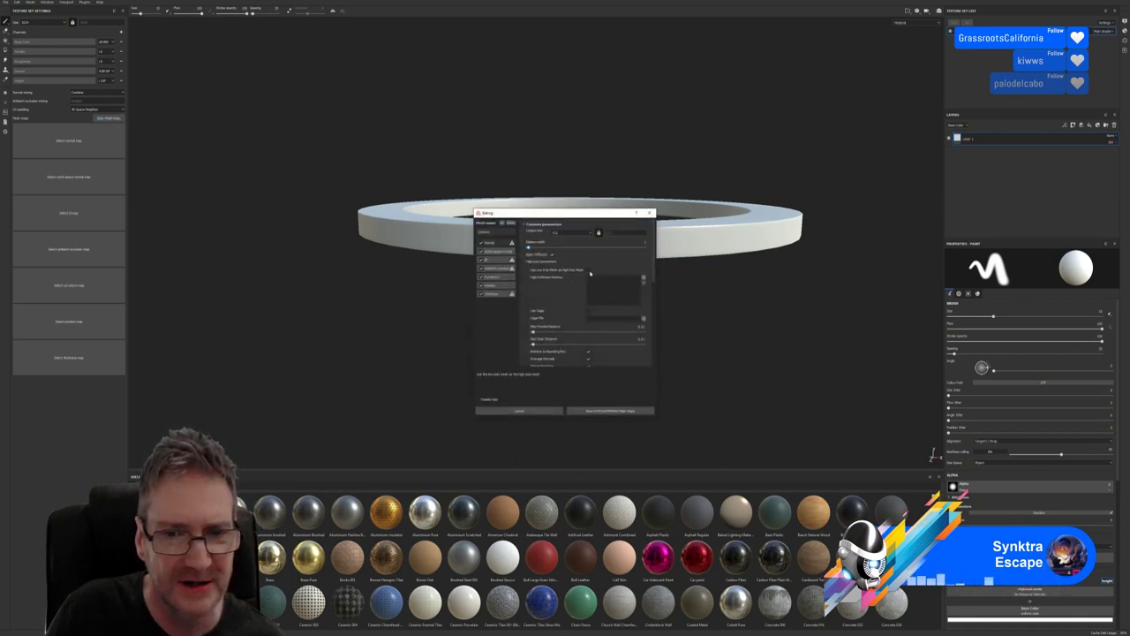
{"action": "left_click", "coordinate": [606, 411]}
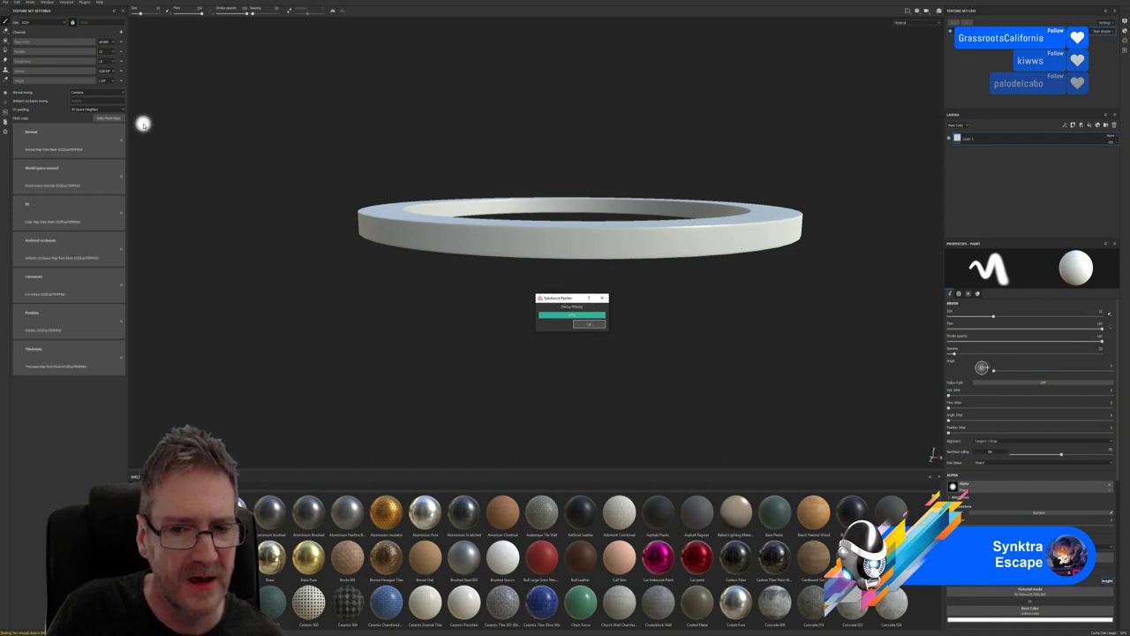
Rebake the ring's mesh maps at a new output size resolution
{"action": "left_click", "coordinate": [109, 118]}
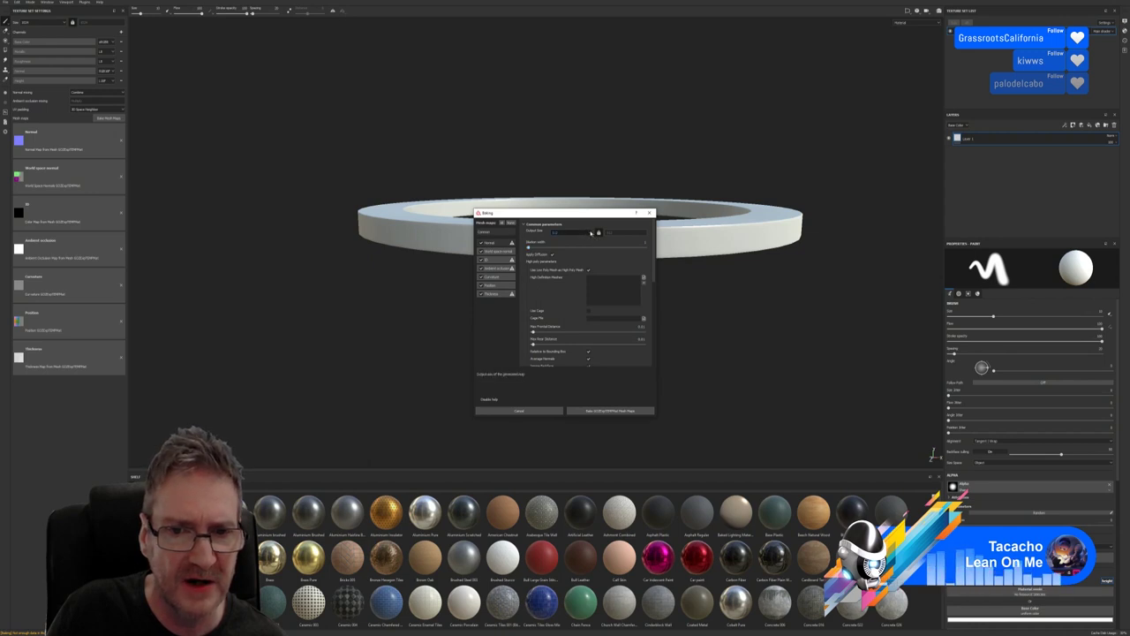
{"action": "left_click", "coordinate": [591, 233]}
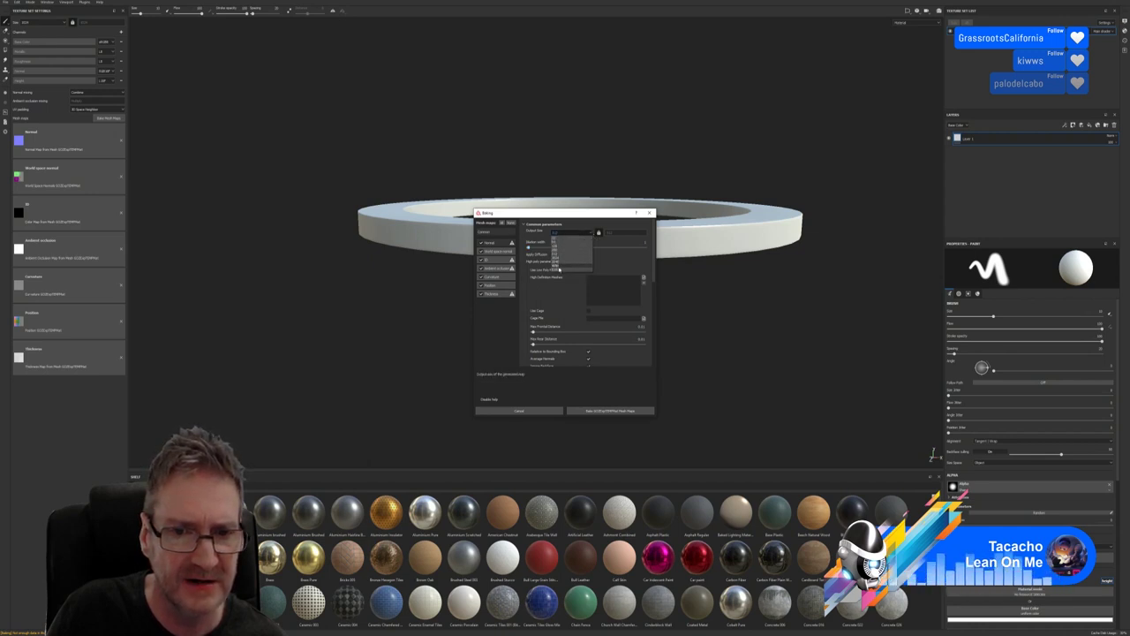
{"action": "left_click", "coordinate": [559, 264]}
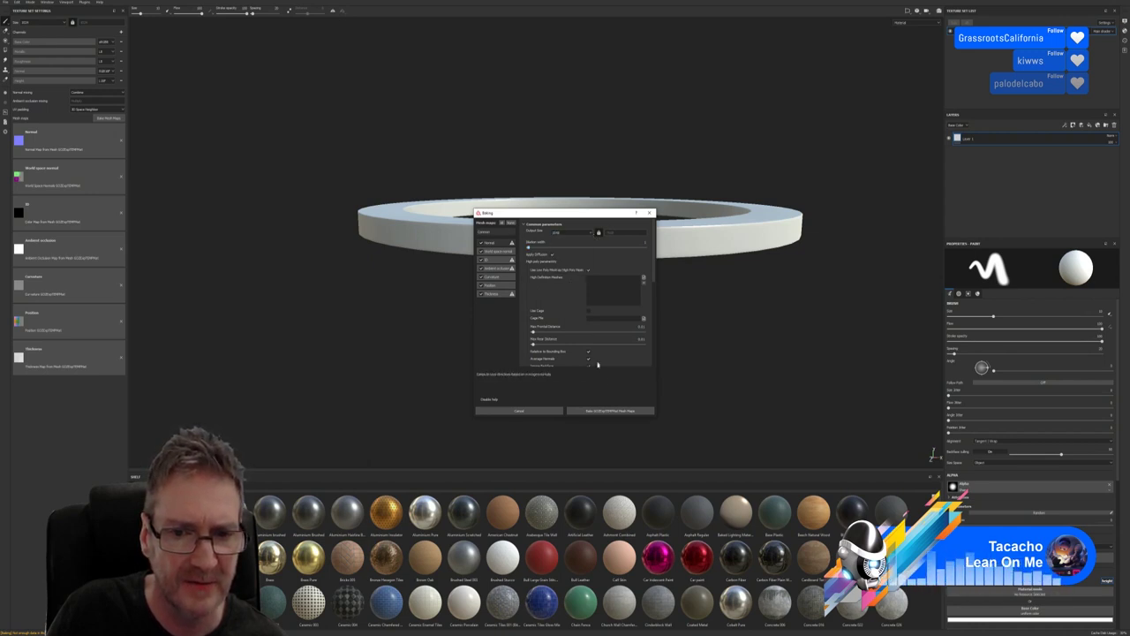
{"action": "left_click", "coordinate": [607, 411]}
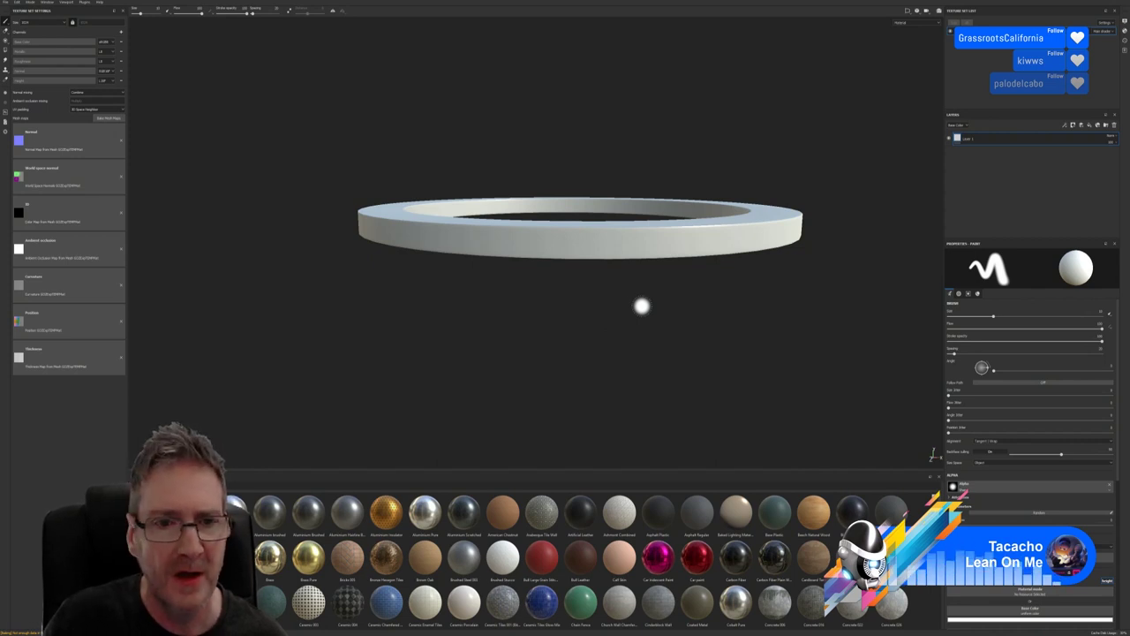
Replace the paint layer with a Concrete fill material and raise its scale to show stone blocks
{"action": "left_click_drag", "start_coordinate": [641, 303], "coordinate": [554, 333], "text": "alt"}
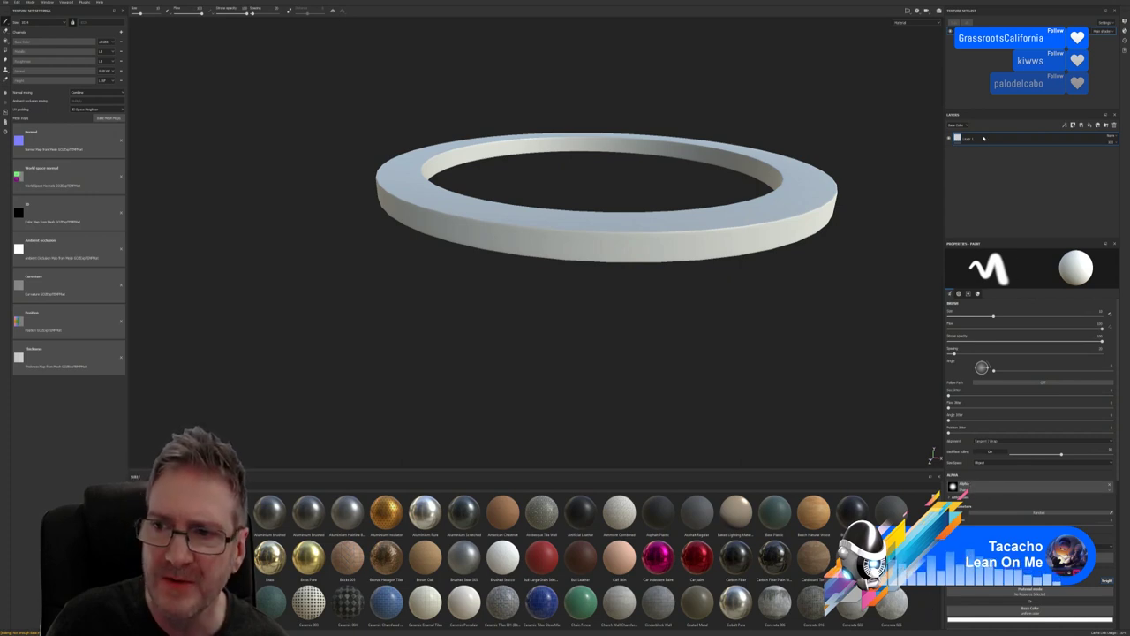
{"action": "key", "text": "Delete"}
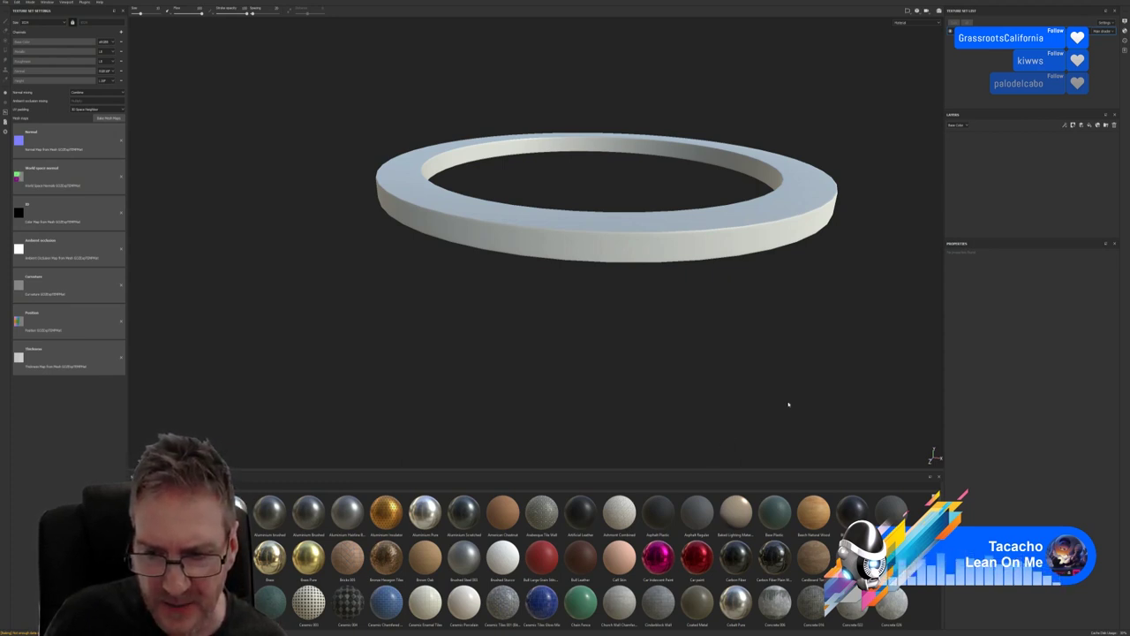
{"action": "left_click_drag", "start_coordinate": [774, 603], "coordinate": [737, 269]}
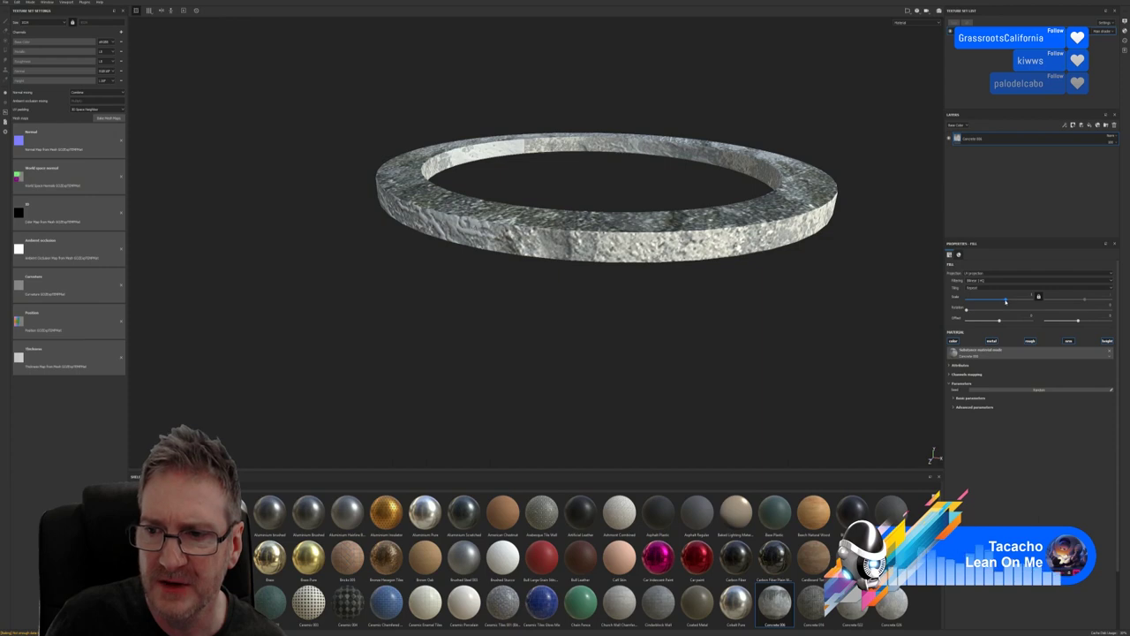
{"action": "left_click_drag", "start_coordinate": [1005, 301], "coordinate": [1016, 298]}
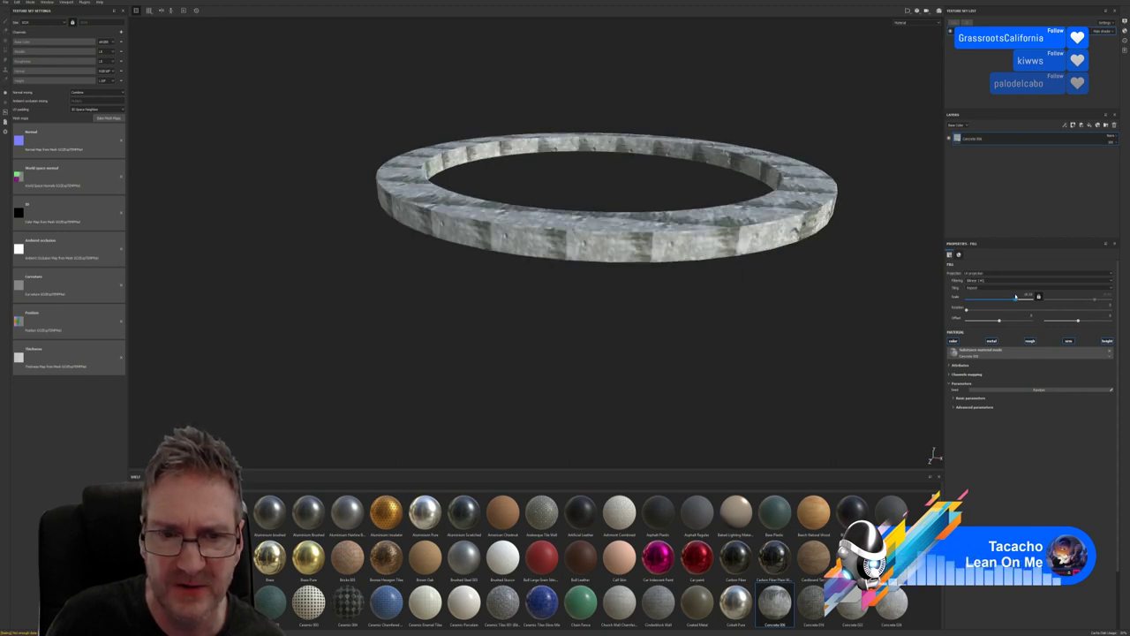
{"action": "mouse_move", "coordinate": [701, 290]}
{"action": "left_mouse_down", "text": "alt"}
{"action": "mouse_move", "coordinate": [676, 267]}
{"action": "mouse_move", "coordinate": [687, 301]}
{"action": "mouse_move", "coordinate": [694, 269]}
{"action": "left_mouse_up", "text": "alt"}
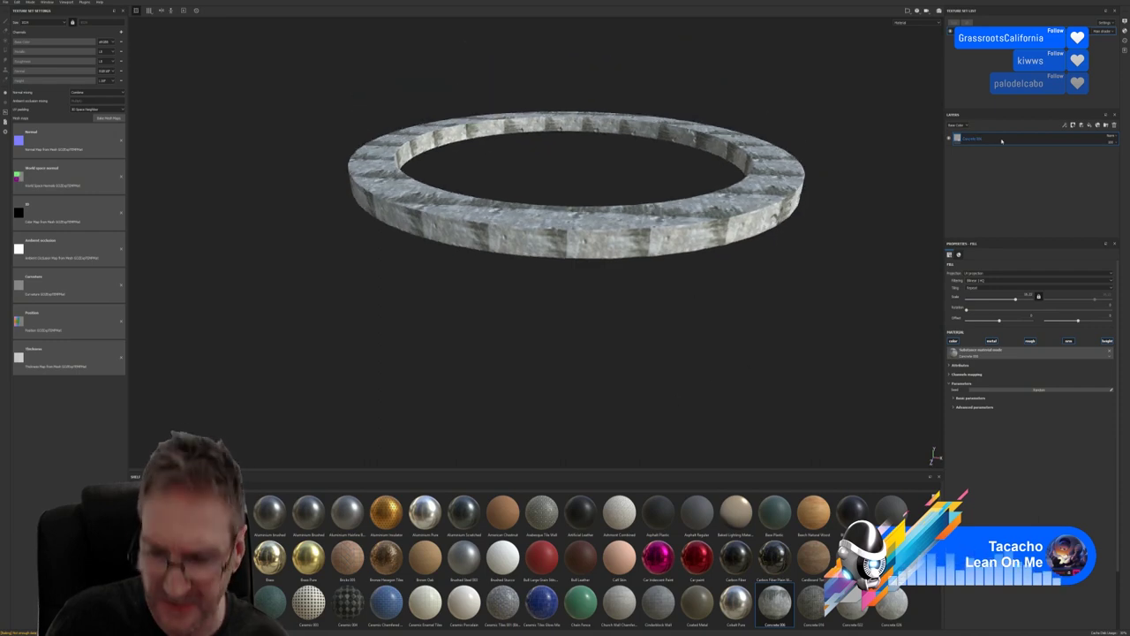
Delete the concrete fill and try another concrete material, tiled much finer
{"action": "key", "text": "Delete"}
{"action": "scroll", "coordinate": [530, 556], "scroll_direction": "down", "scroll_amount": 2}
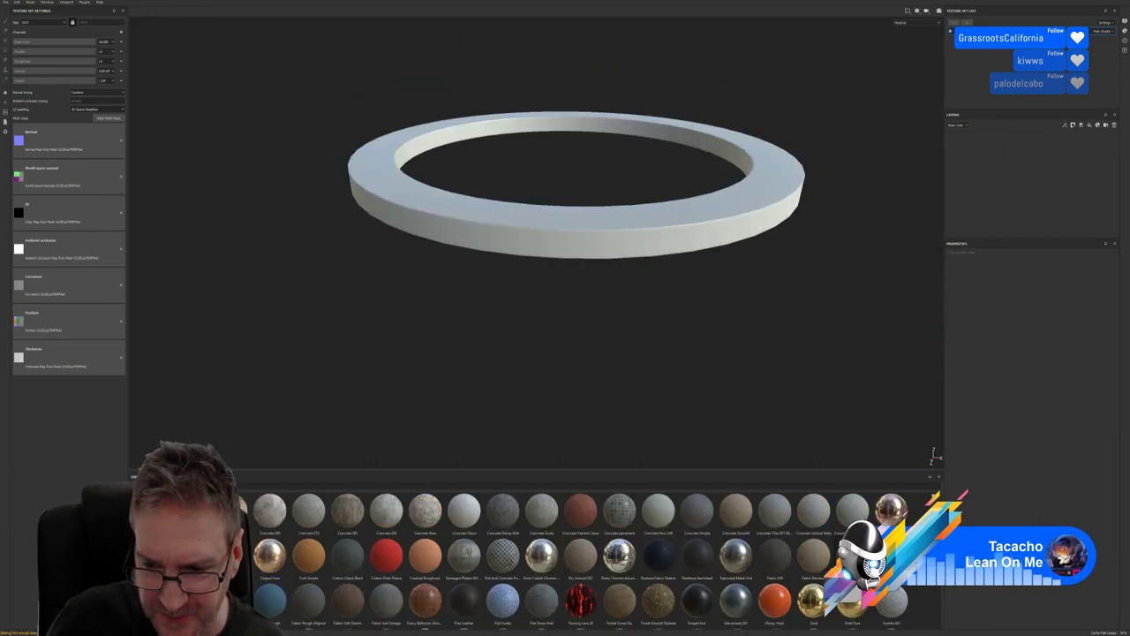
{"action": "scroll", "coordinate": [774, 551], "scroll_direction": "up", "scroll_amount": 2}
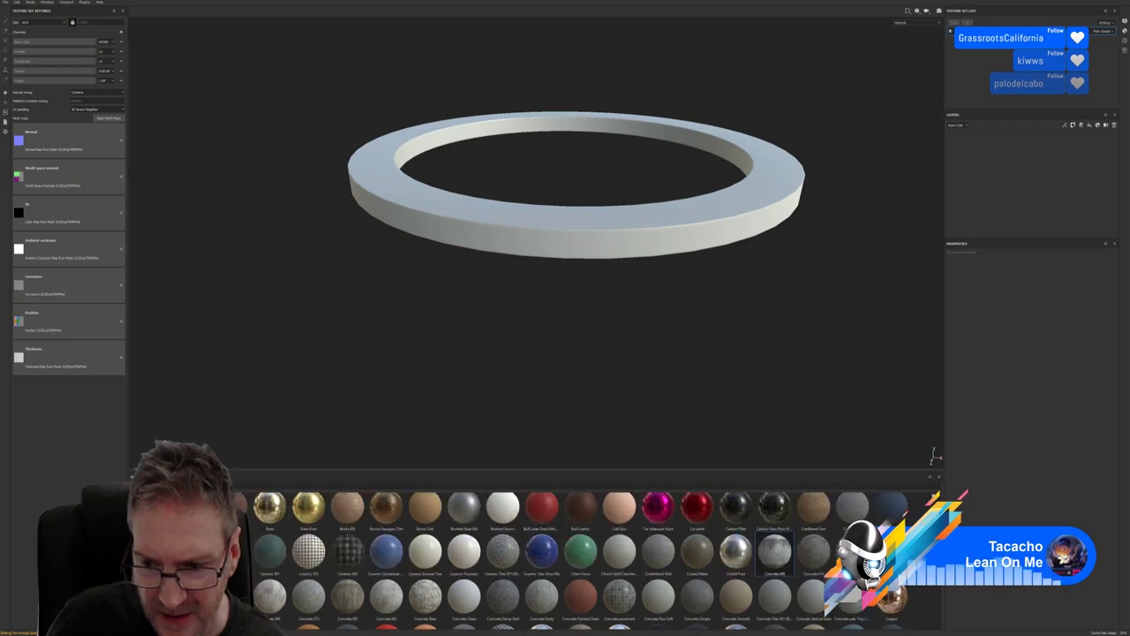
{"action": "mouse_move", "coordinate": [818, 556]}
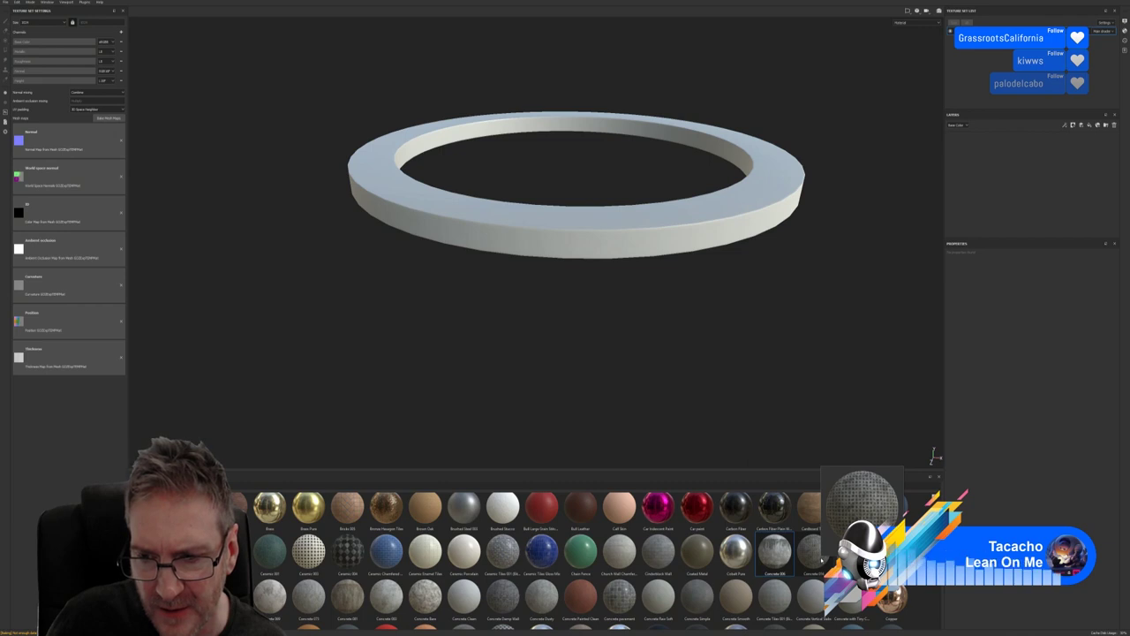
{"action": "left_click_drag", "start_coordinate": [819, 558], "coordinate": [716, 237]}
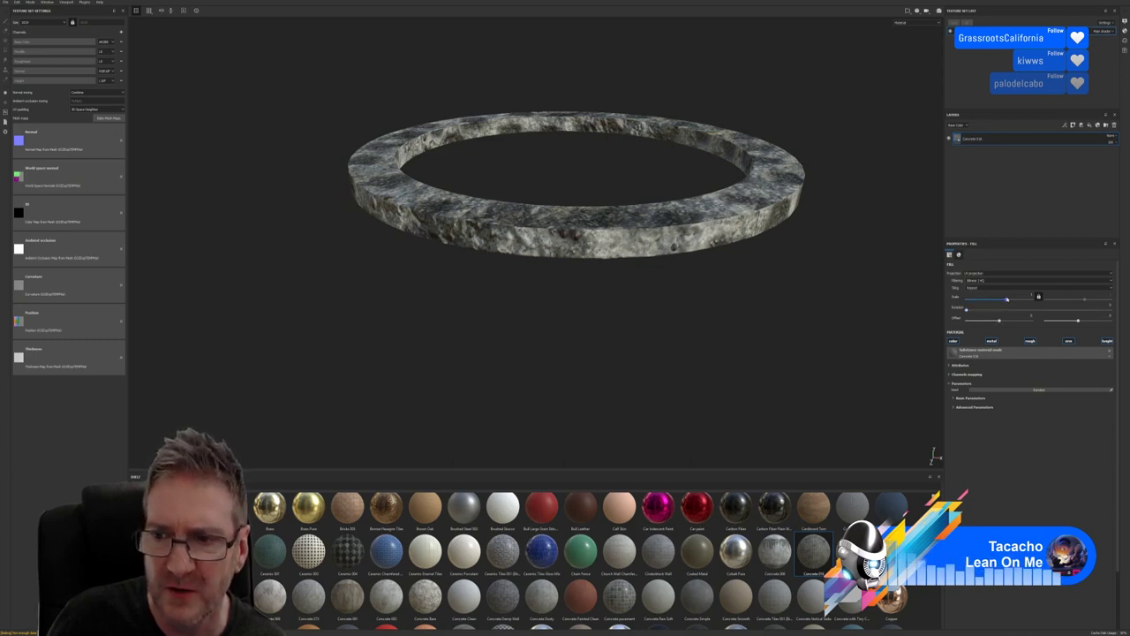
{"action": "left_click_drag", "start_coordinate": [1006, 299], "coordinate": [1019, 297]}
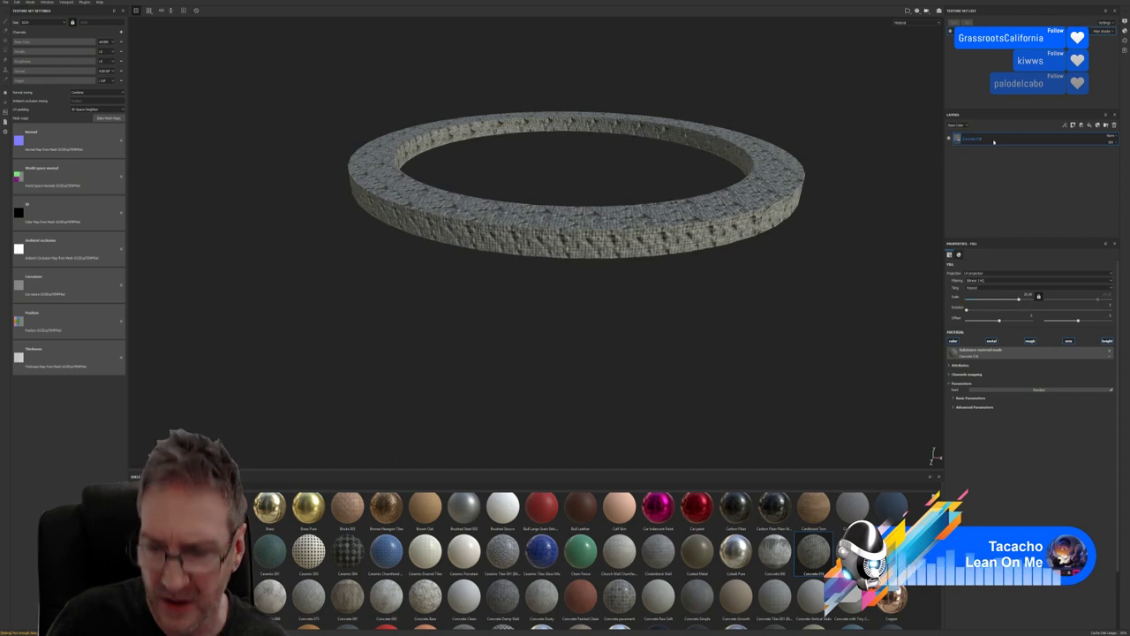
Swap in a different concrete material, rescaled so brick blocks appear
{"action": "key", "text": "Delete"}
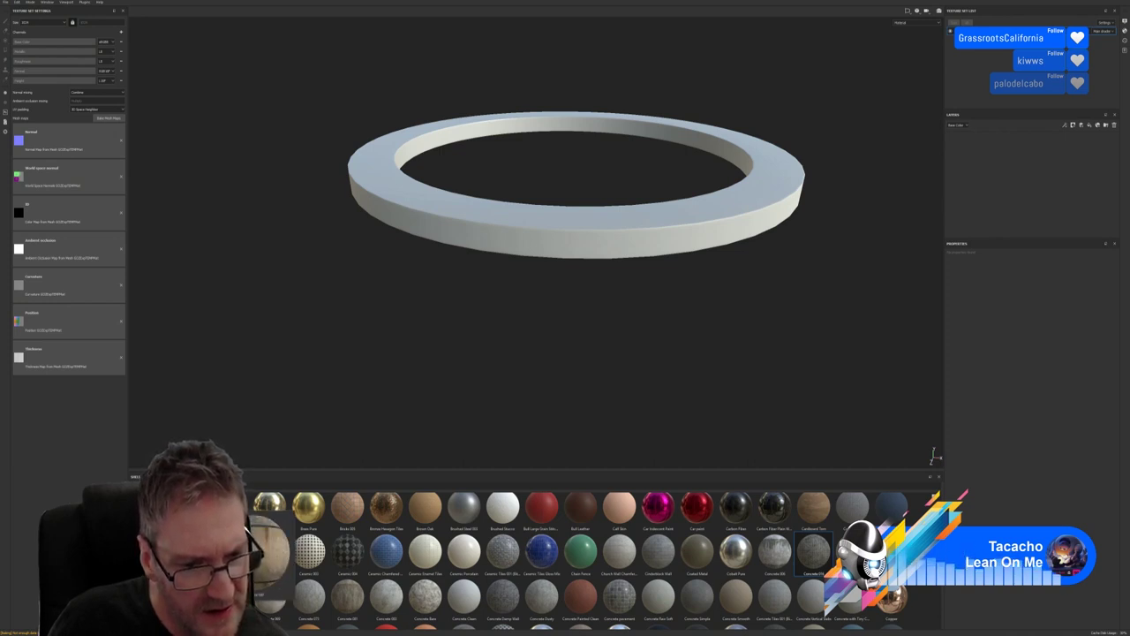
{"action": "left_click_drag", "start_coordinate": [273, 552], "coordinate": [593, 258]}
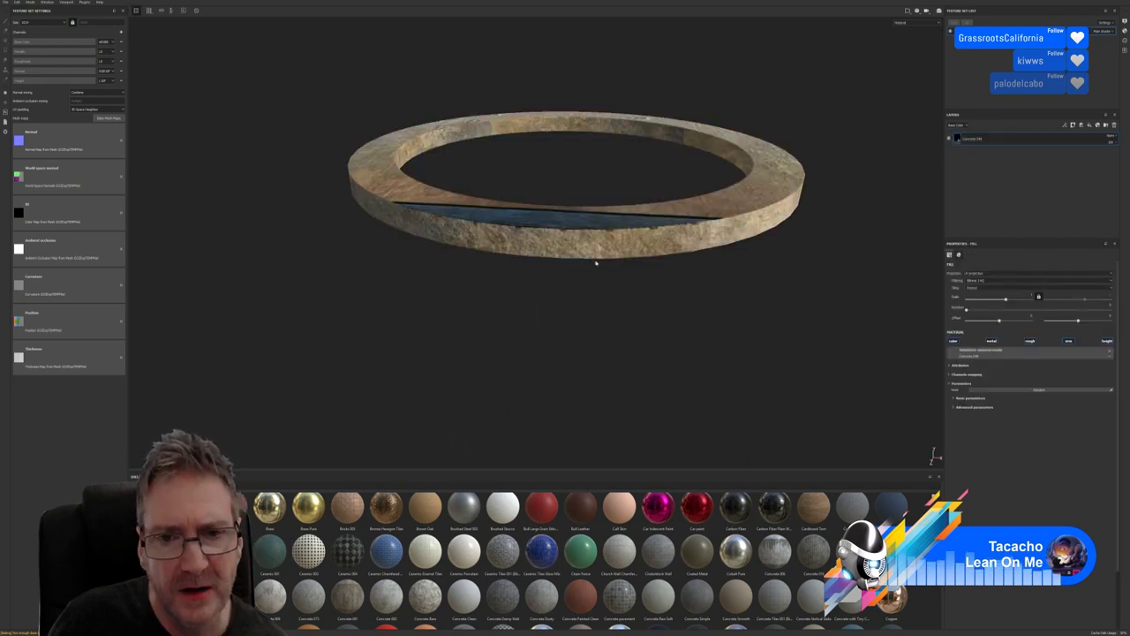
{"action": "left_click_drag", "start_coordinate": [684, 323], "coordinate": [705, 334], "text": "alt"}
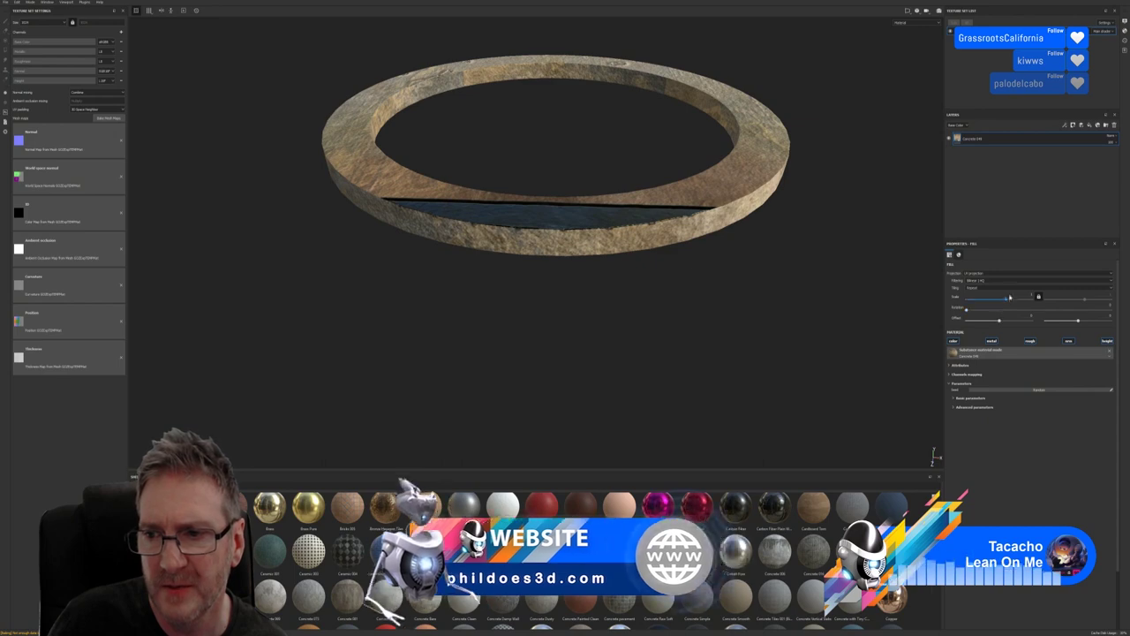
{"action": "left_click_drag", "start_coordinate": [1004, 299], "coordinate": [1017, 300]}
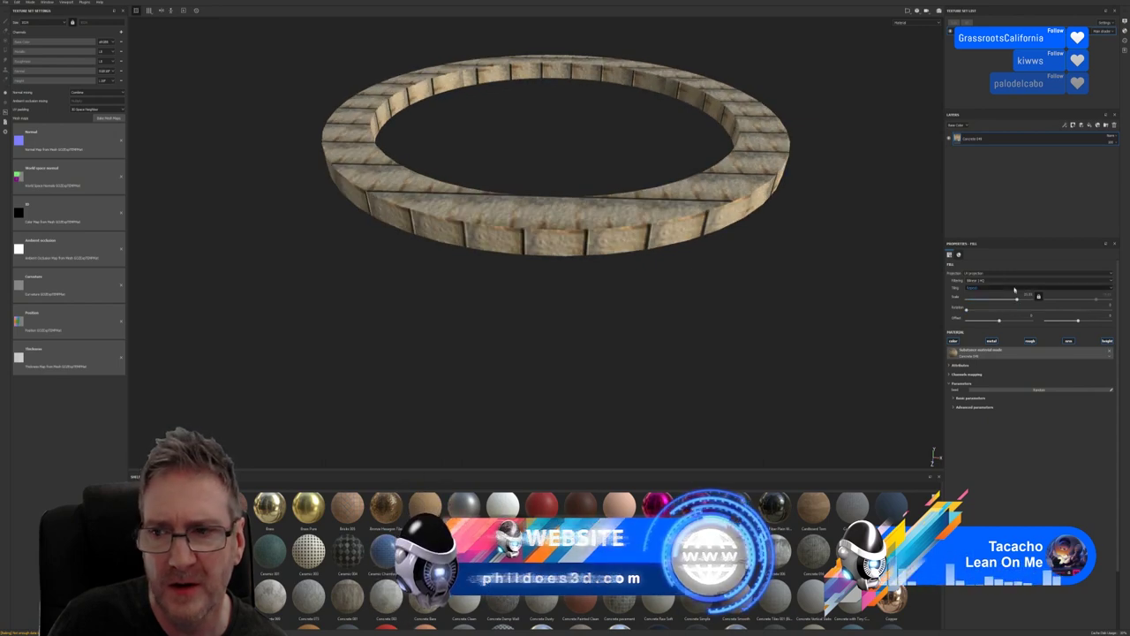
Retry the first concrete, then Concrete 003 at finer tiling, deleting each fill layer
{"action": "key", "text": "Delete"}
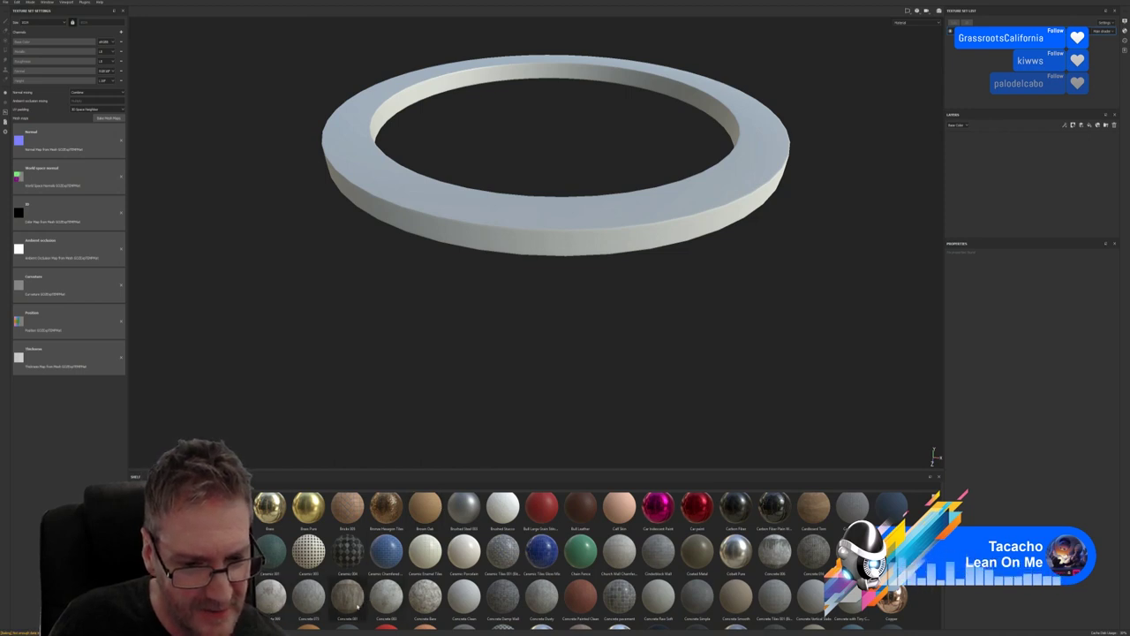
{"action": "left_click_drag", "start_coordinate": [272, 603], "coordinate": [553, 243]}
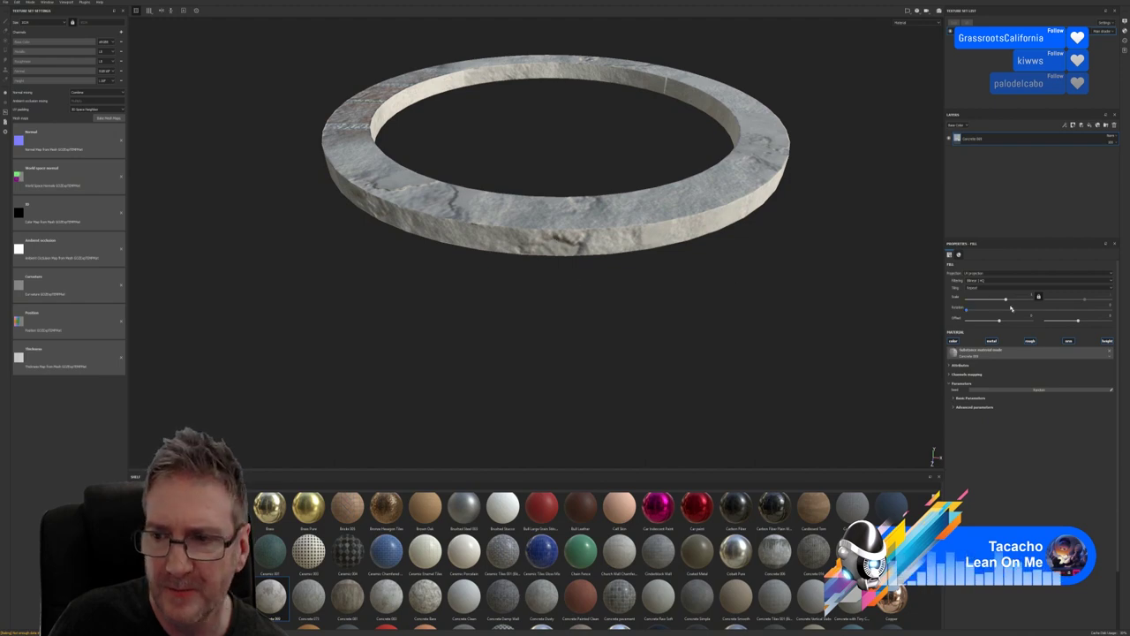
{"action": "left_click_drag", "start_coordinate": [1006, 299], "coordinate": [1014, 301]}
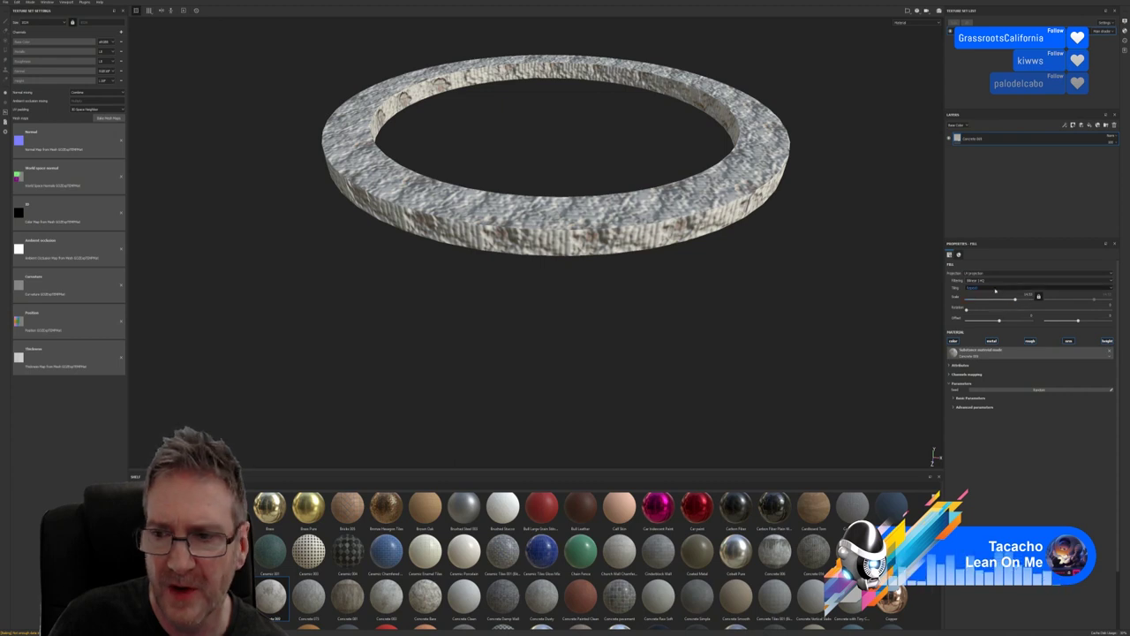
{"action": "key", "text": "Delete"}
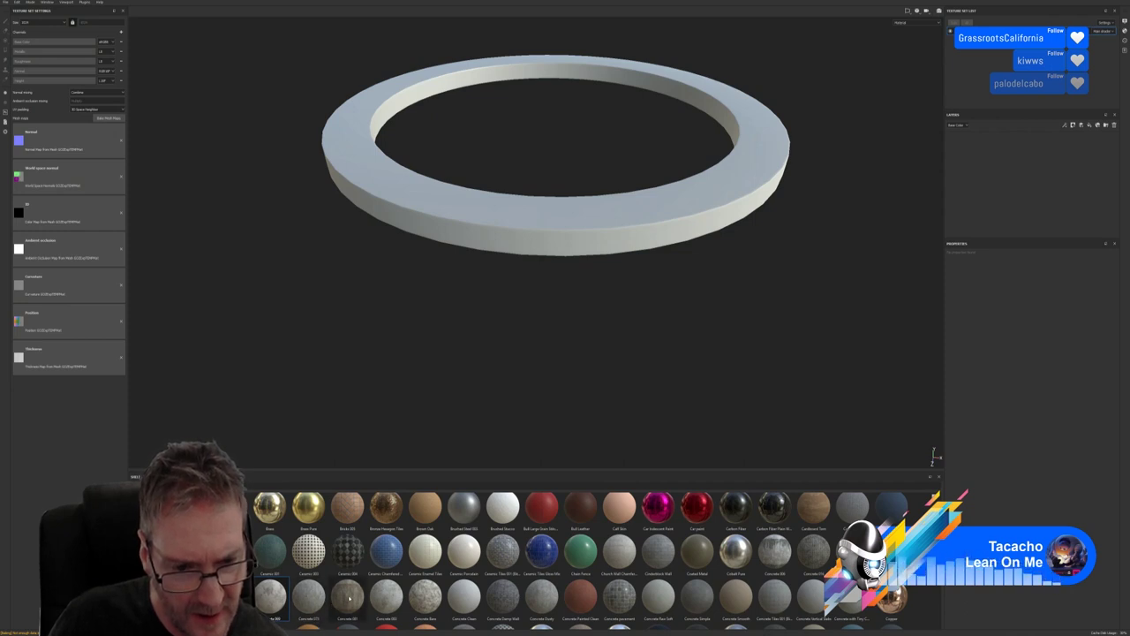
{"action": "left_click_drag", "start_coordinate": [348, 600], "coordinate": [560, 225]}
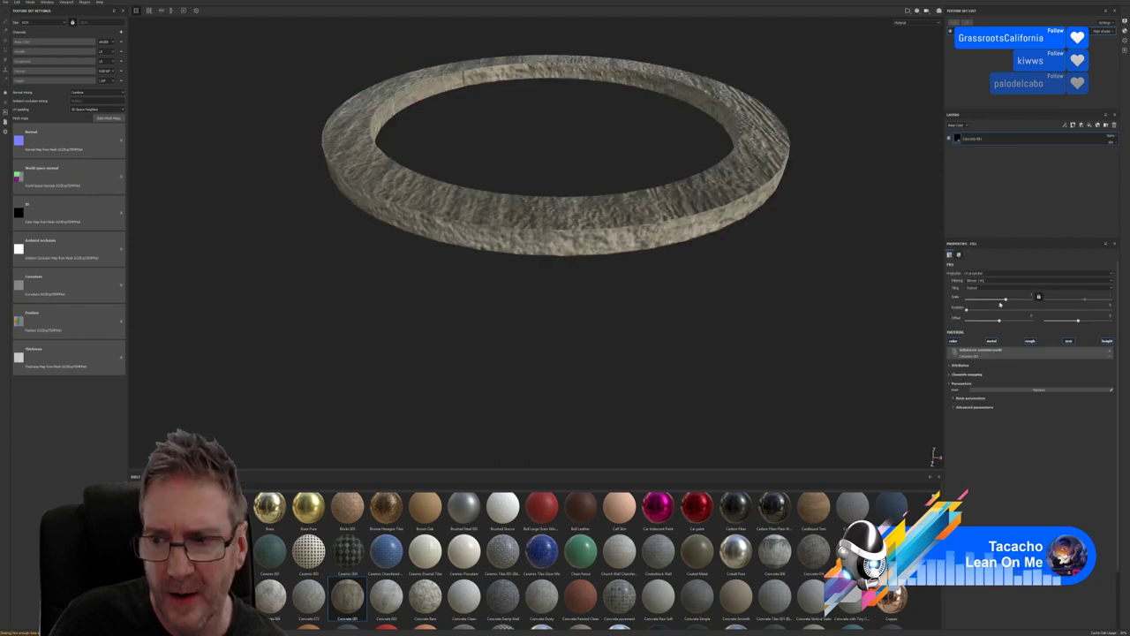
{"action": "left_click_drag", "start_coordinate": [1005, 299], "coordinate": [1020, 300]}
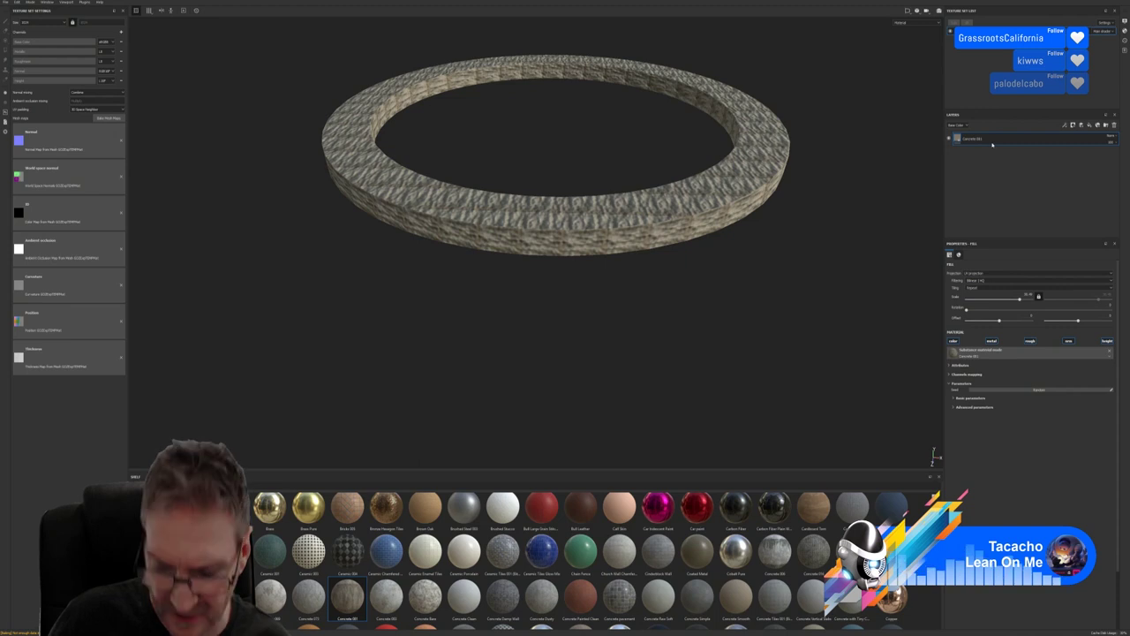
{"action": "key", "text": "Delete"}
{"action": "scroll", "coordinate": [574, 556], "scroll_direction": "down", "scroll_amount": 3}
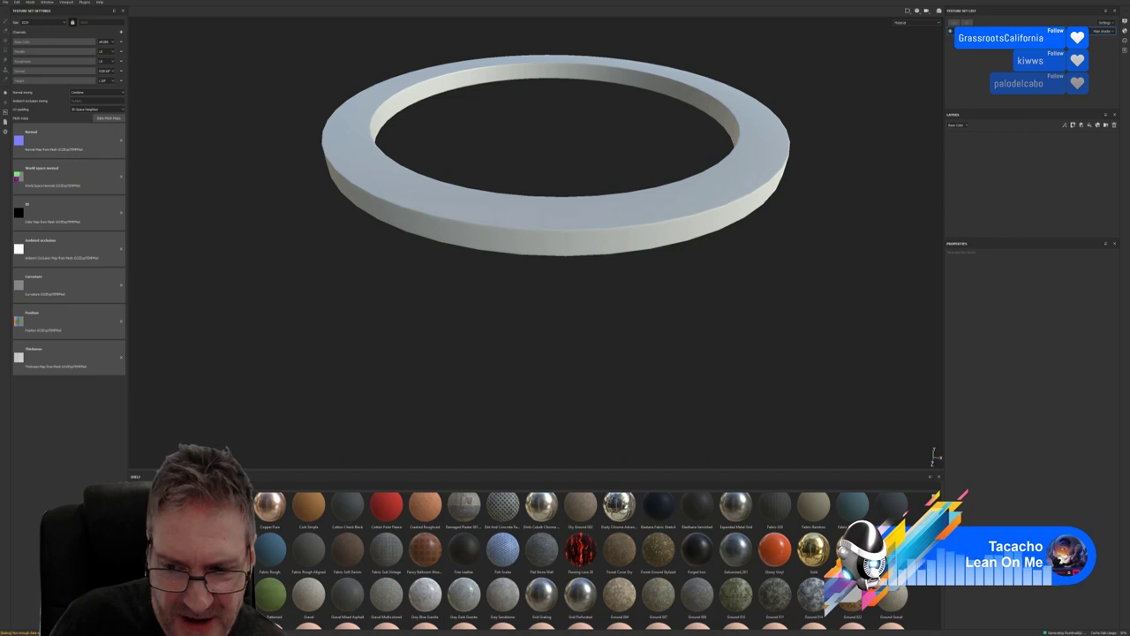
{"action": "scroll", "coordinate": [530, 556], "scroll_direction": "down", "scroll_amount": 1}
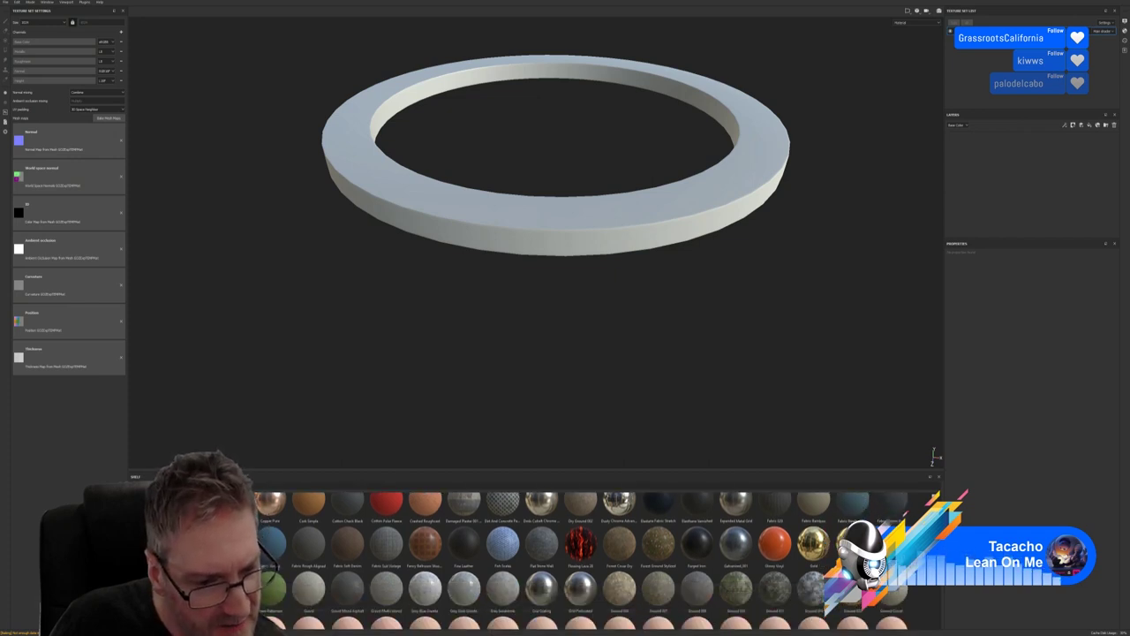
{"action": "scroll", "coordinate": [529, 556], "scroll_direction": "up", "scroll_amount": 1}
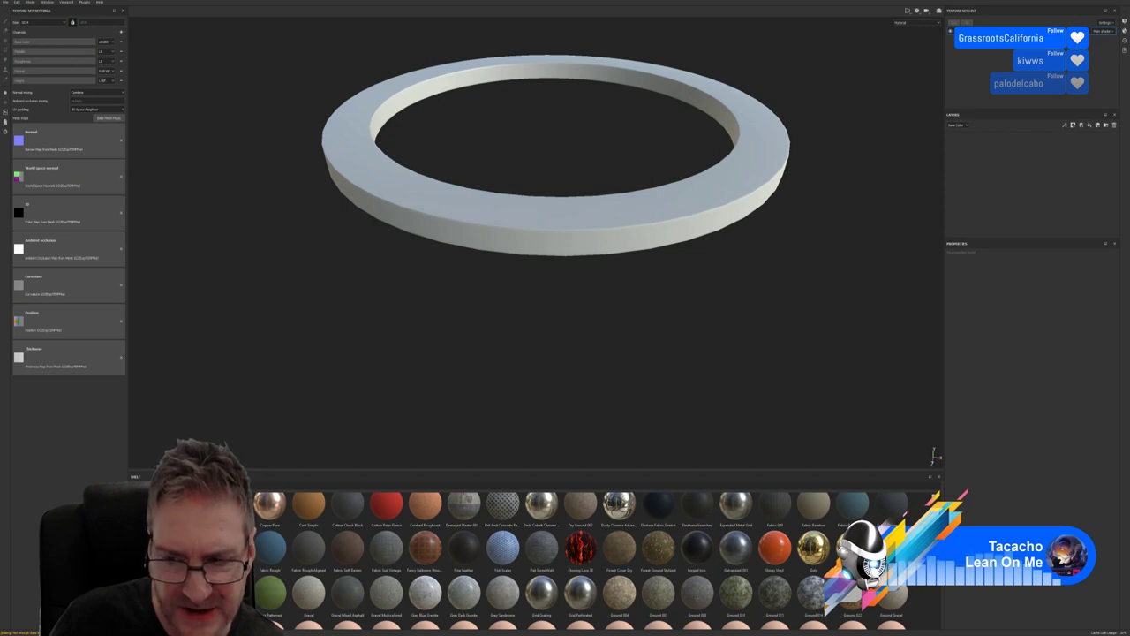
{"action": "scroll", "coordinate": [582, 561], "scroll_direction": "down", "scroll_amount": 3}
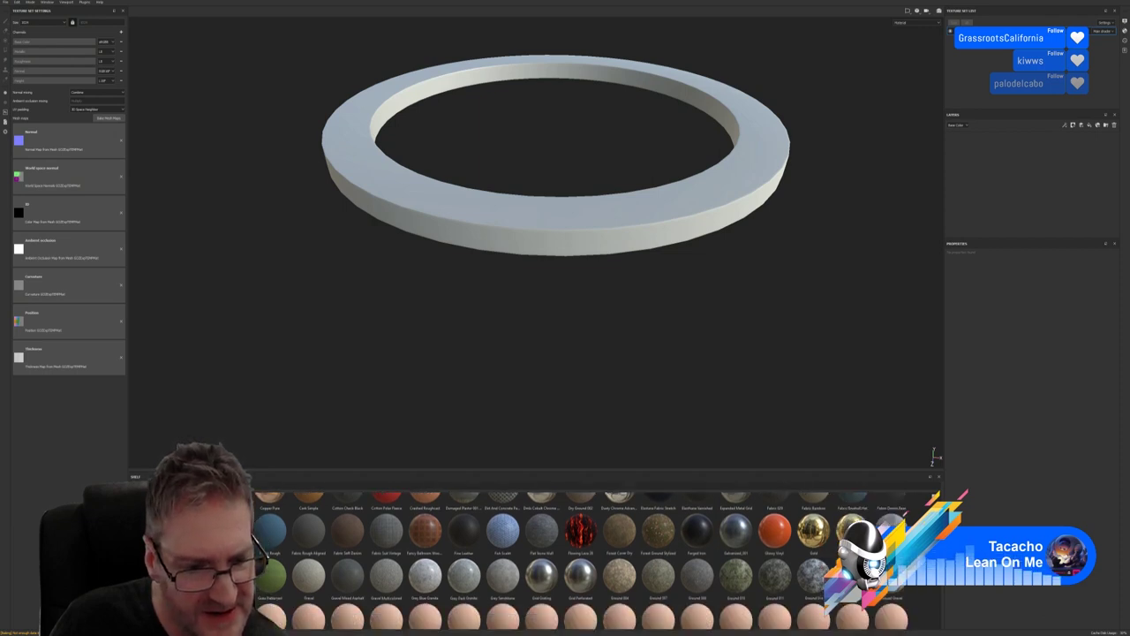
{"action": "scroll", "coordinate": [583, 556], "scroll_direction": "up", "scroll_amount": 1}
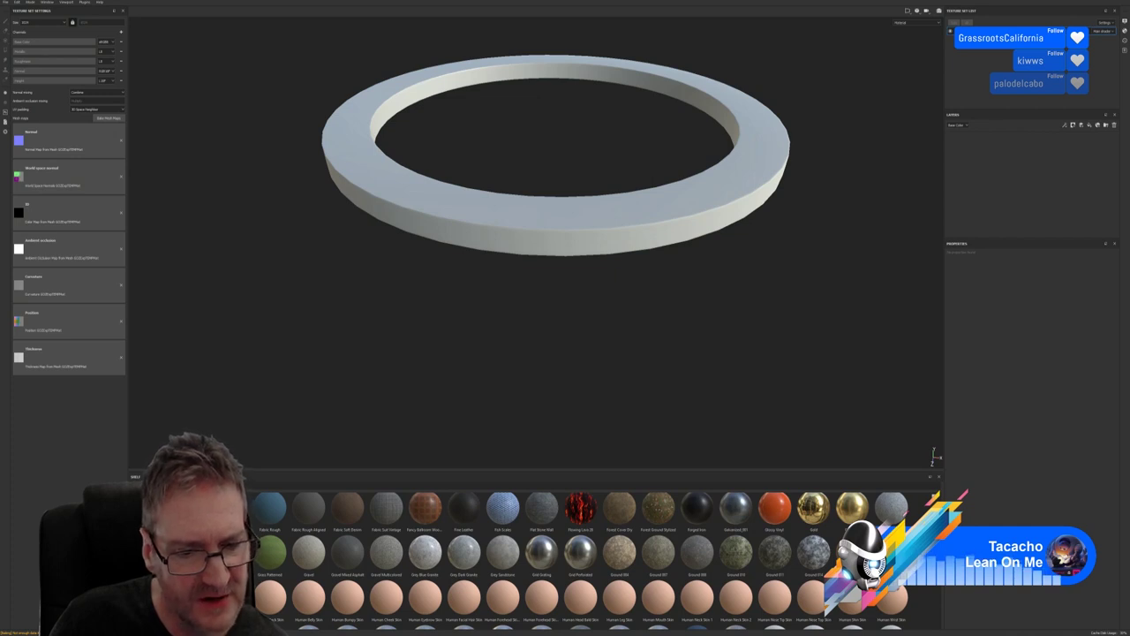
{"action": "scroll", "coordinate": [582, 561], "scroll_direction": "down", "scroll_amount": 1}
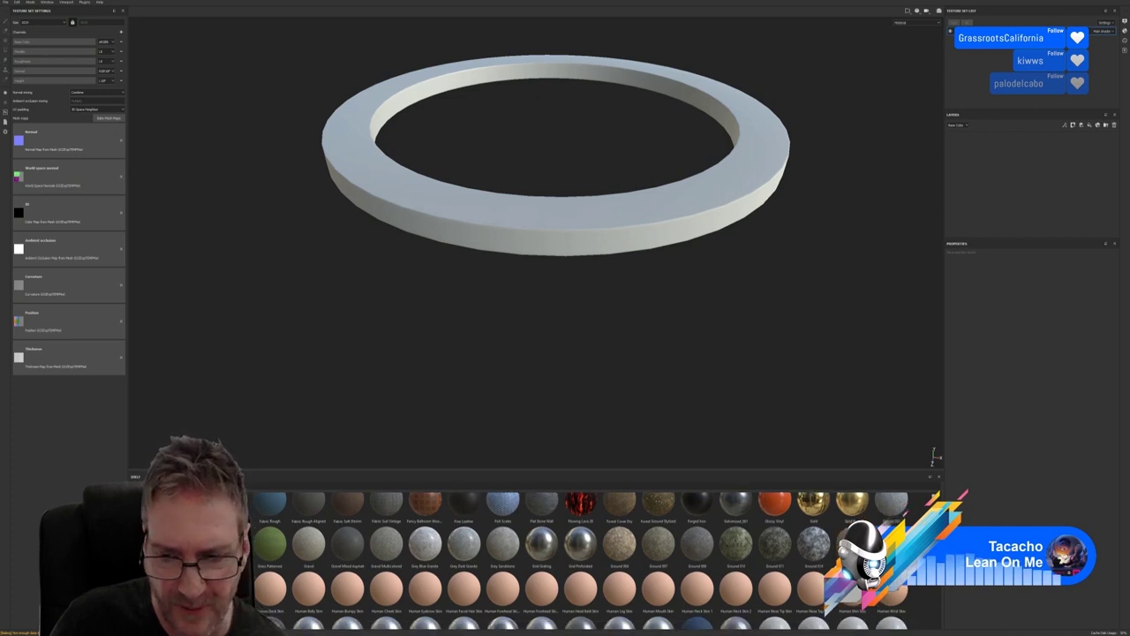
{"action": "scroll", "coordinate": [583, 560], "scroll_direction": "down", "scroll_amount": 1}
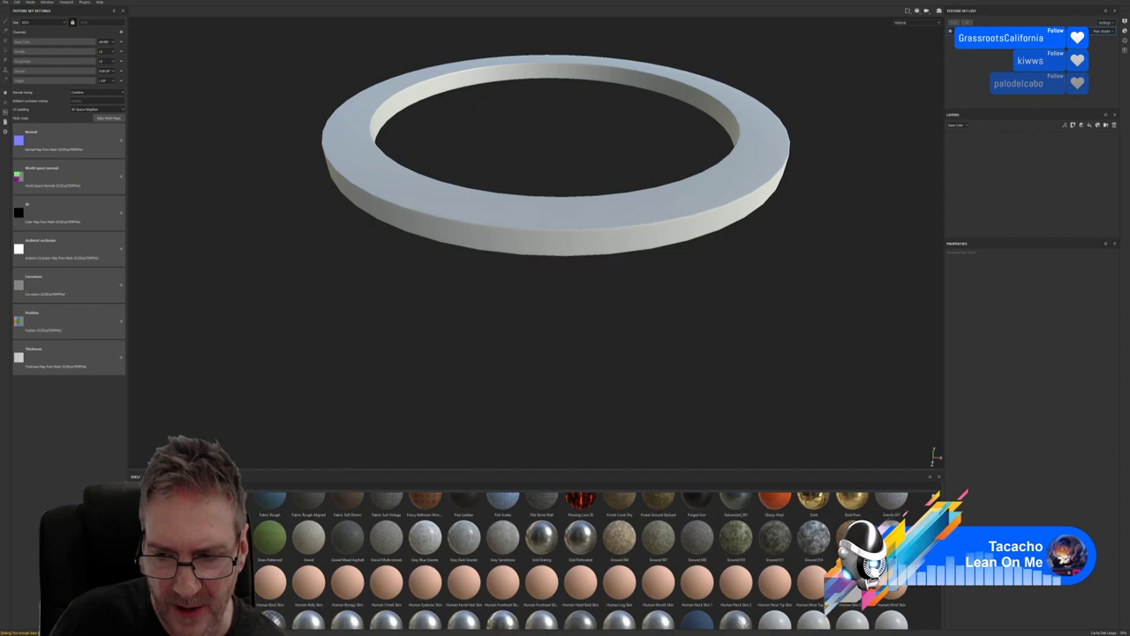
{"action": "scroll", "coordinate": [583, 560], "scroll_direction": "up", "scroll_amount": 1}
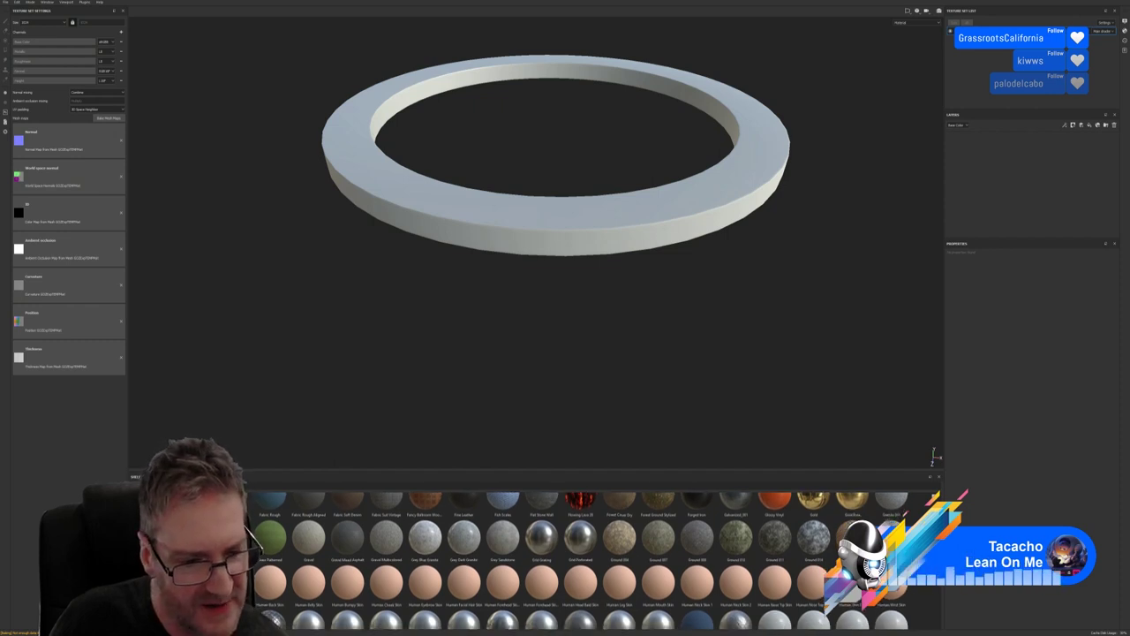
{"action": "scroll", "coordinate": [583, 561], "scroll_direction": "down", "scroll_amount": 1}
{"action": "scroll", "coordinate": [583, 561], "scroll_direction": "down", "scroll_amount": 1}
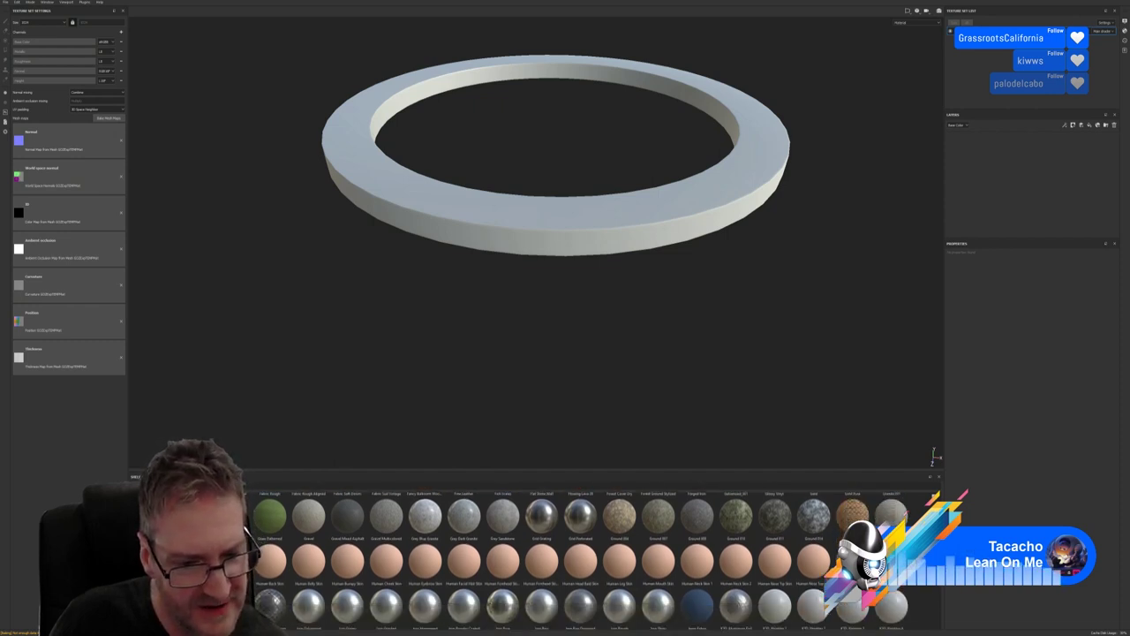
{"action": "scroll", "coordinate": [582, 561], "scroll_direction": "down", "scroll_amount": 2}
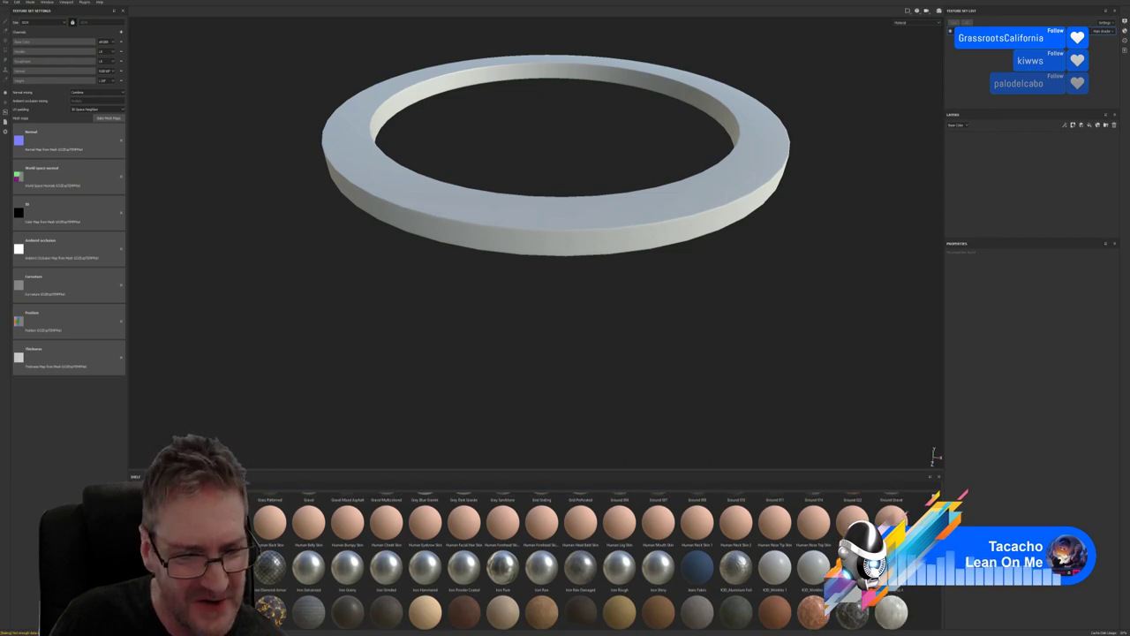
{"action": "scroll", "coordinate": [582, 560], "scroll_direction": "up", "scroll_amount": 1}
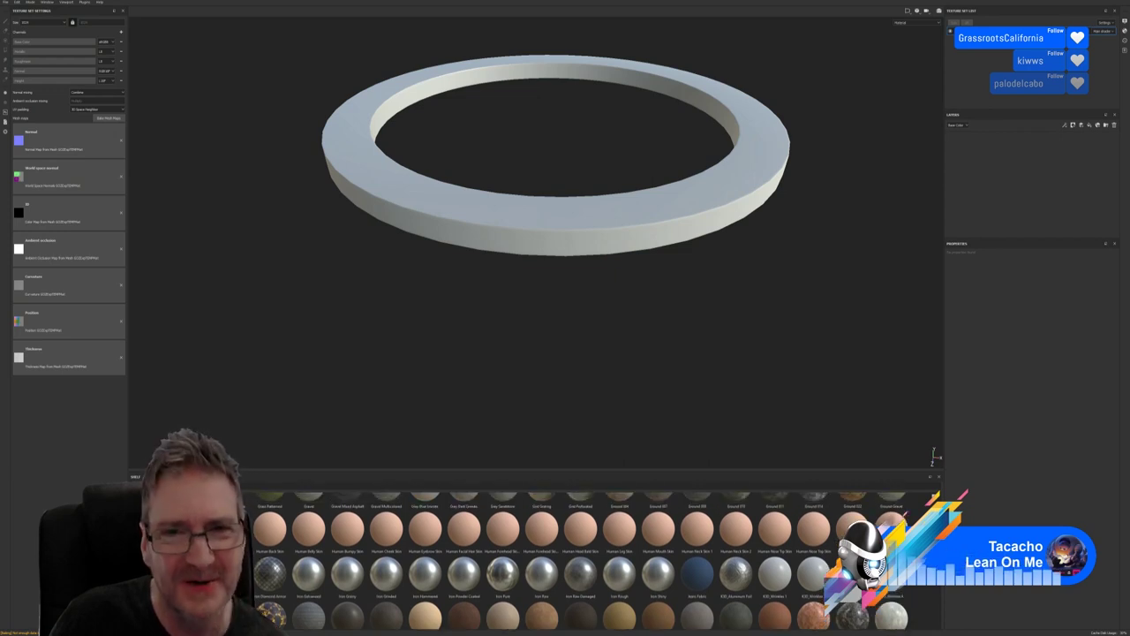
{"action": "scroll", "coordinate": [582, 561], "scroll_direction": "down", "scroll_amount": 2}
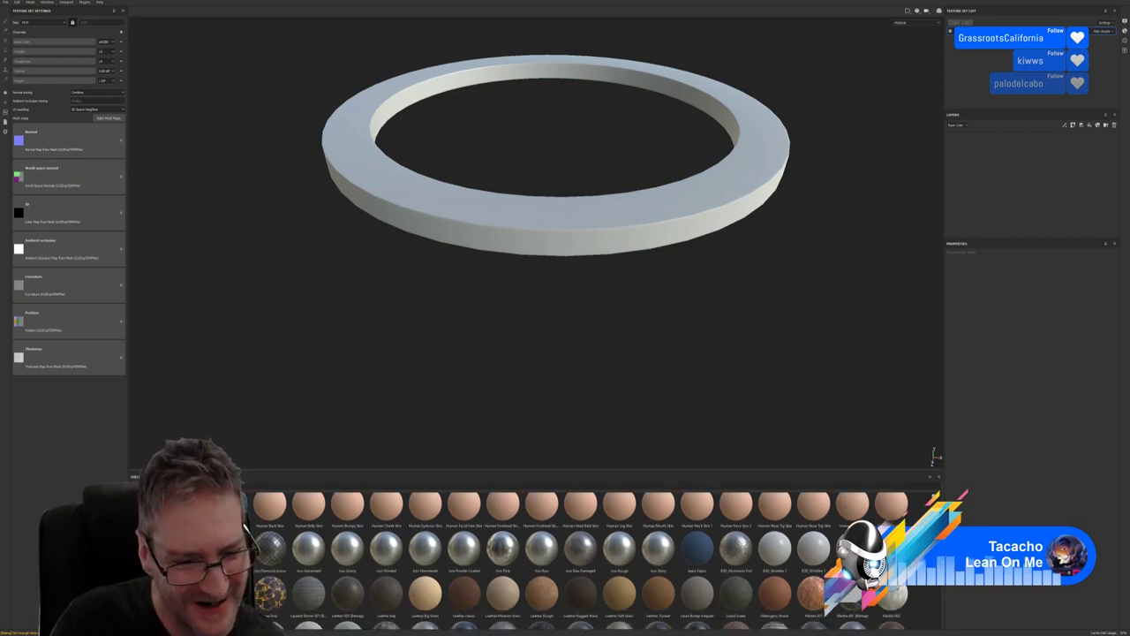
{"action": "scroll", "coordinate": [583, 561], "scroll_direction": "down", "scroll_amount": 1}
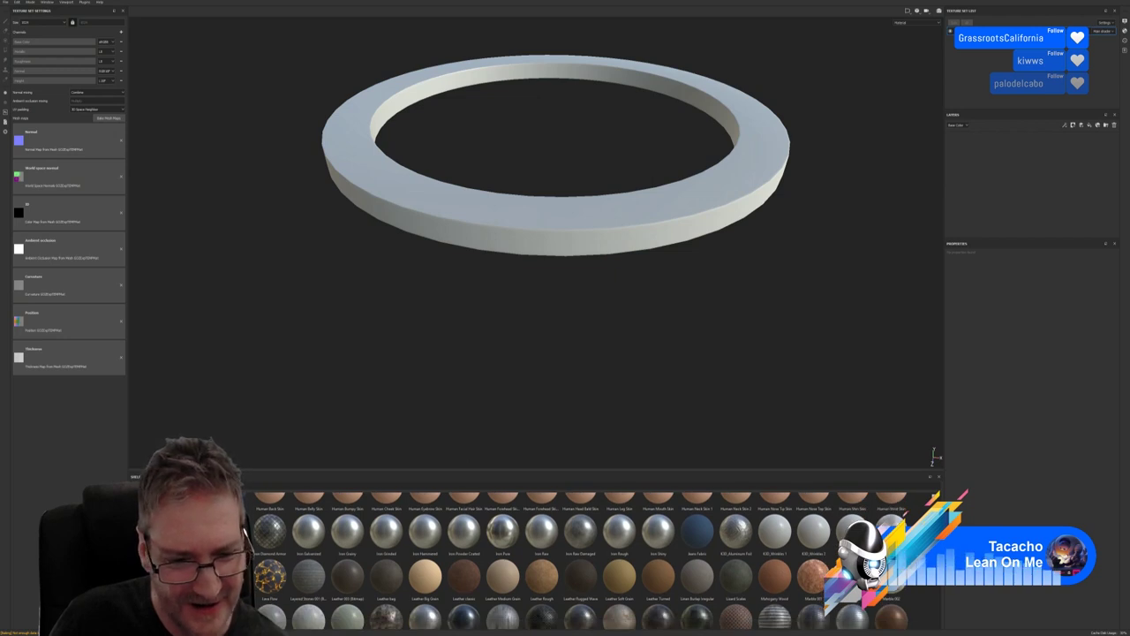
{"action": "scroll", "coordinate": [583, 561], "scroll_direction": "up", "scroll_amount": 1}
{"action": "scroll", "coordinate": [582, 561], "scroll_direction": "down", "scroll_amount": 1}
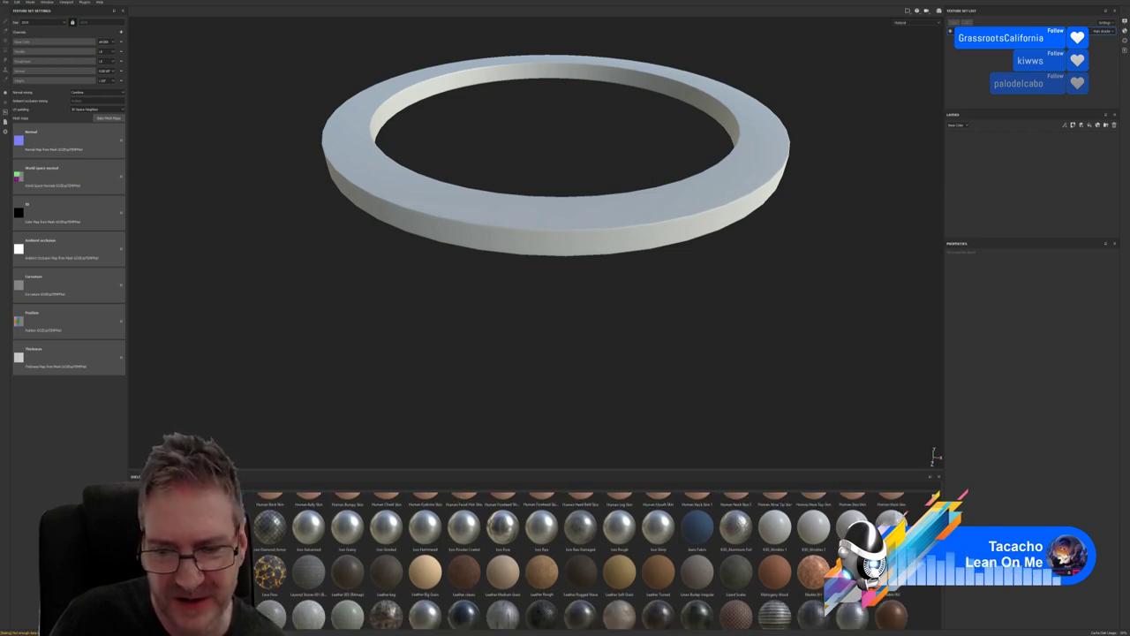
{"action": "scroll", "coordinate": [583, 561], "scroll_direction": "down", "scroll_amount": 2}
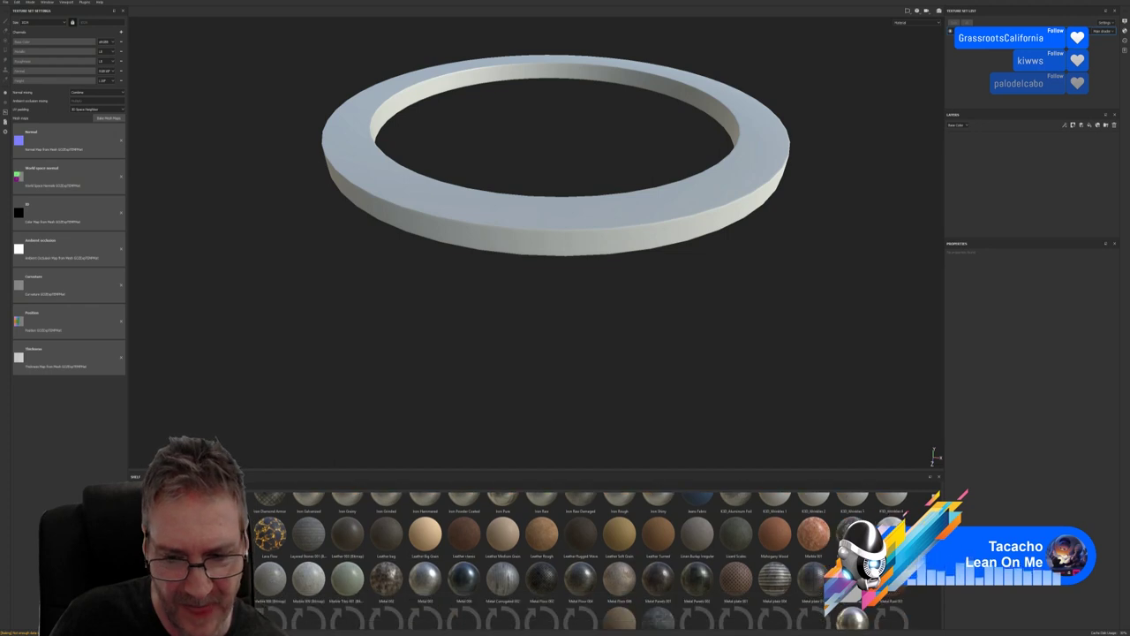
{"action": "scroll", "coordinate": [583, 561], "scroll_direction": "up", "scroll_amount": 1}
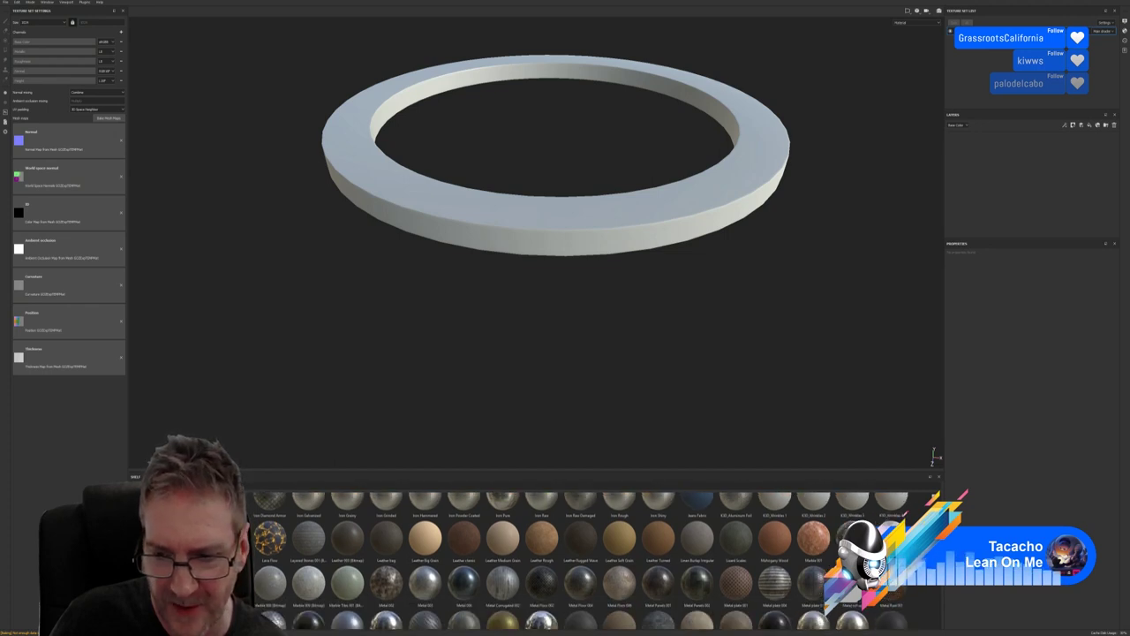
{"action": "scroll", "coordinate": [583, 560], "scroll_direction": "down", "scroll_amount": 1}
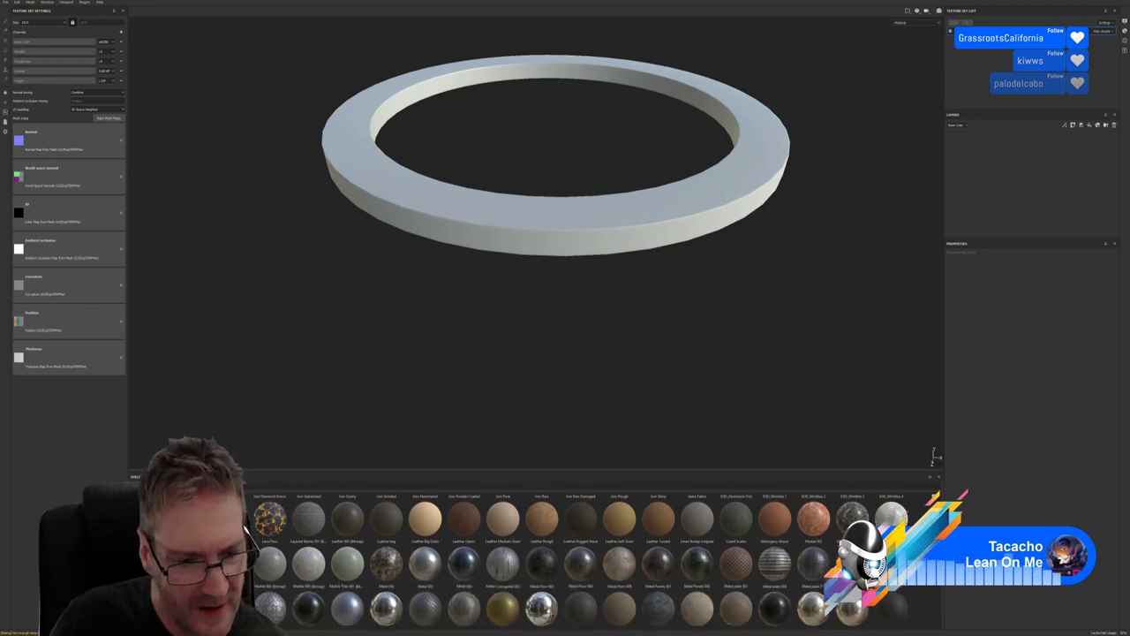
{"action": "scroll", "coordinate": [583, 561], "scroll_direction": "up", "scroll_amount": 1}
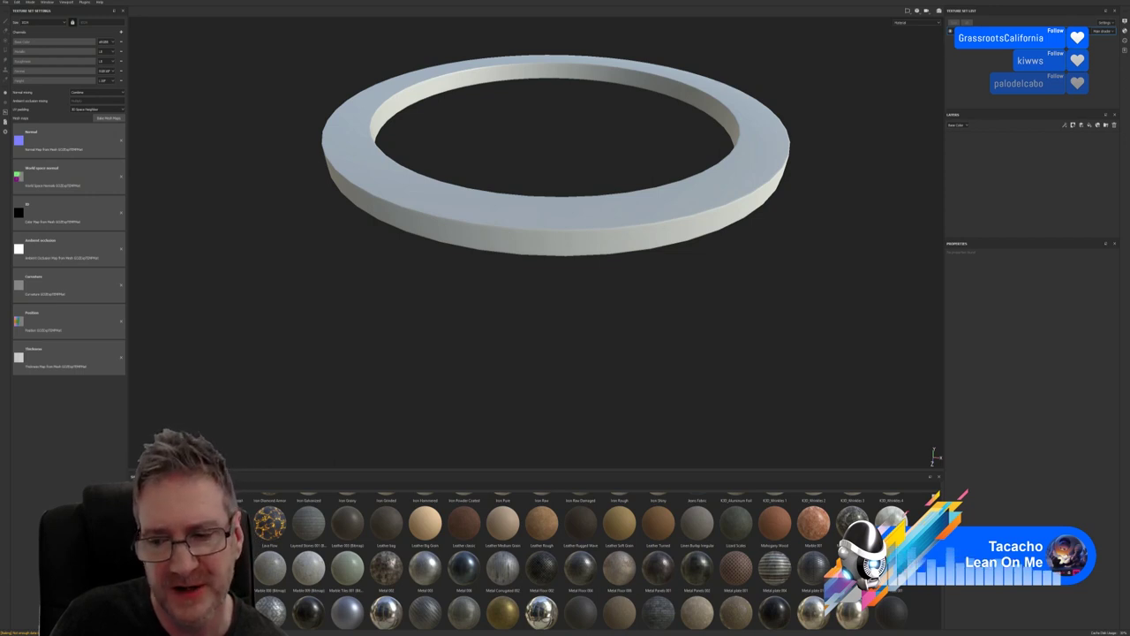
{"action": "scroll", "coordinate": [595, 561], "scroll_direction": "down", "scroll_amount": 2}
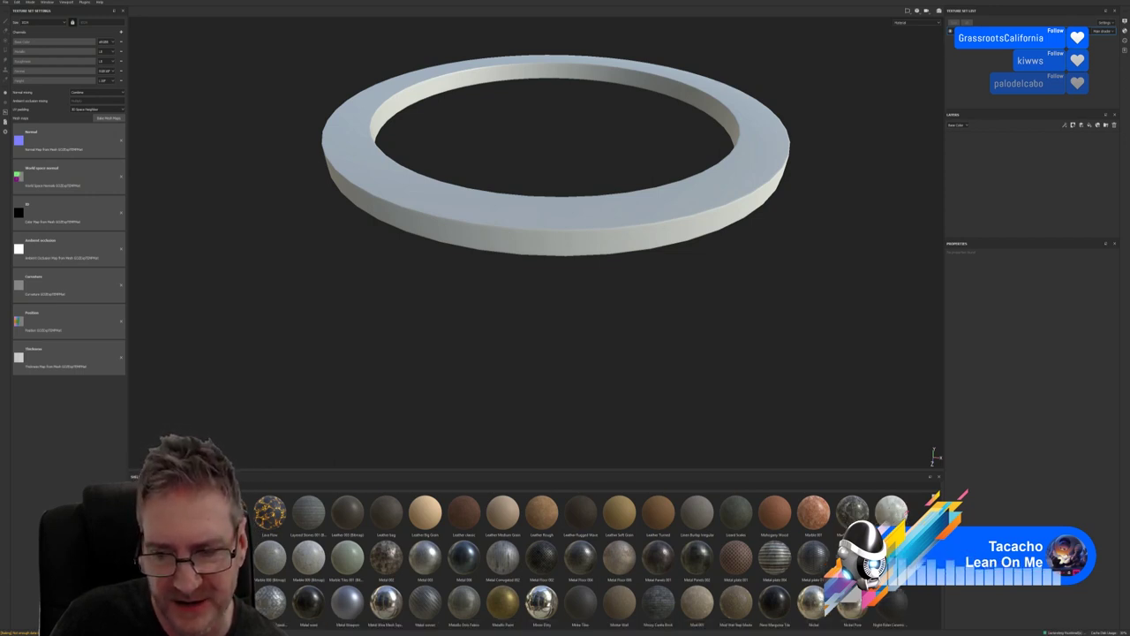
{"action": "scroll", "coordinate": [595, 561], "scroll_direction": "down", "scroll_amount": 3}
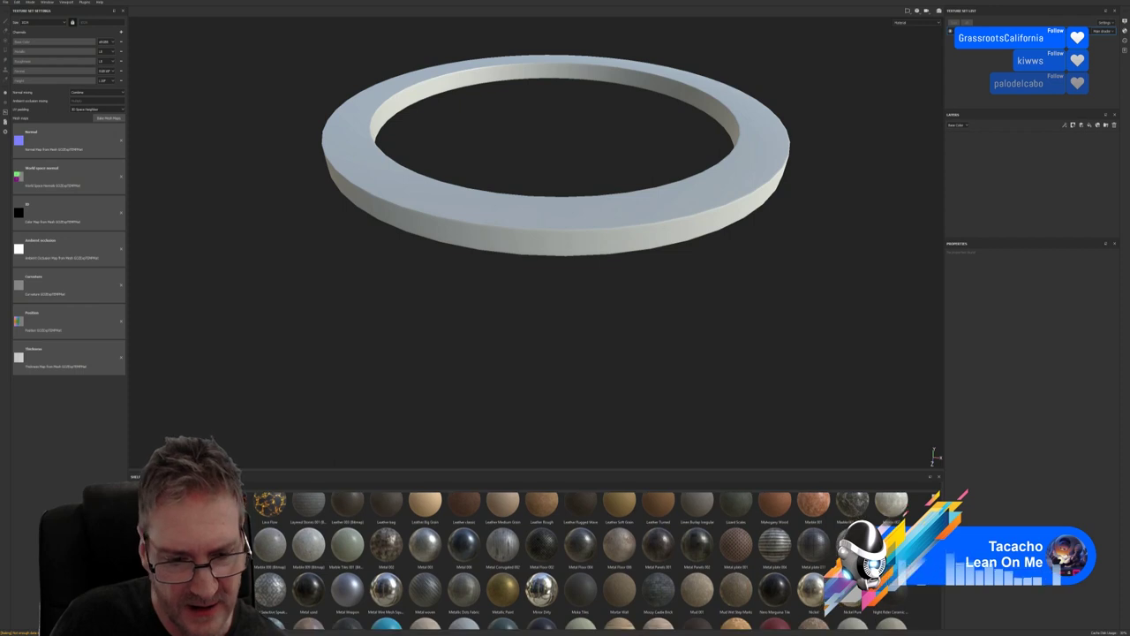
{"action": "scroll", "coordinate": [596, 561], "scroll_direction": "down", "scroll_amount": 3}
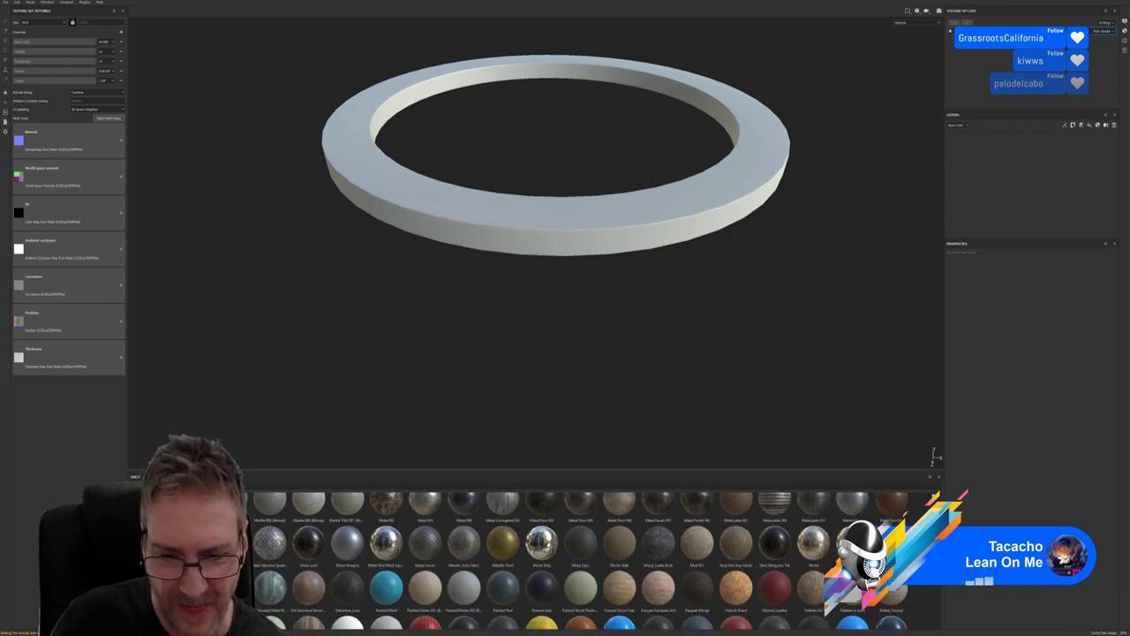
{"action": "scroll", "coordinate": [595, 561], "scroll_direction": "down", "scroll_amount": 2}
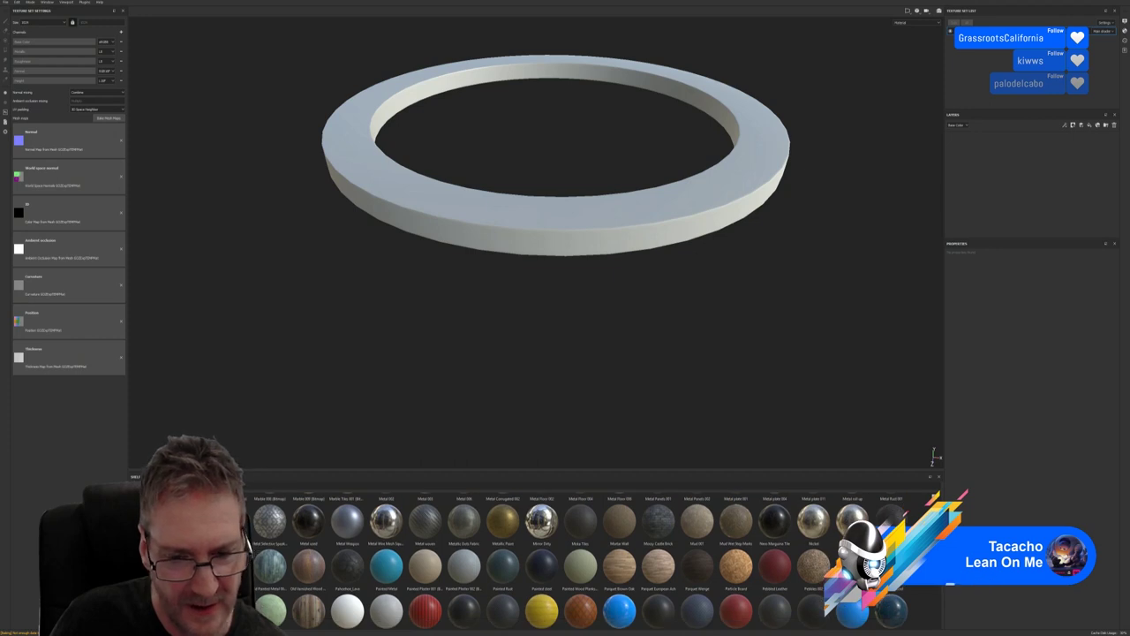
{"action": "scroll", "coordinate": [595, 561], "scroll_direction": "down", "scroll_amount": 6}
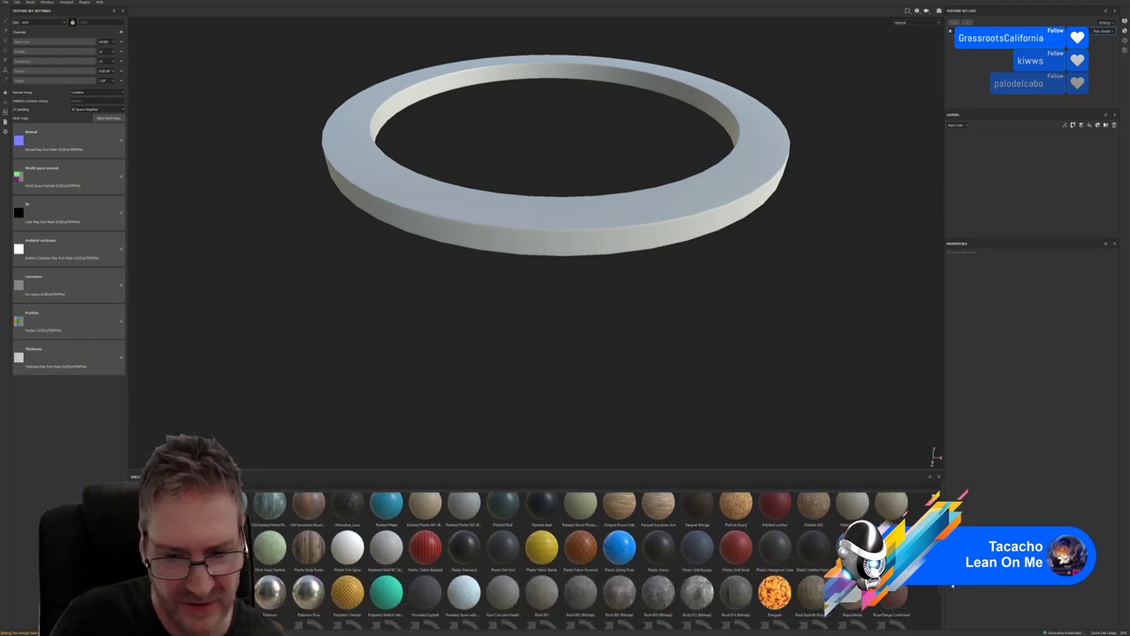
{"action": "scroll", "coordinate": [596, 560], "scroll_direction": "down", "scroll_amount": 4}
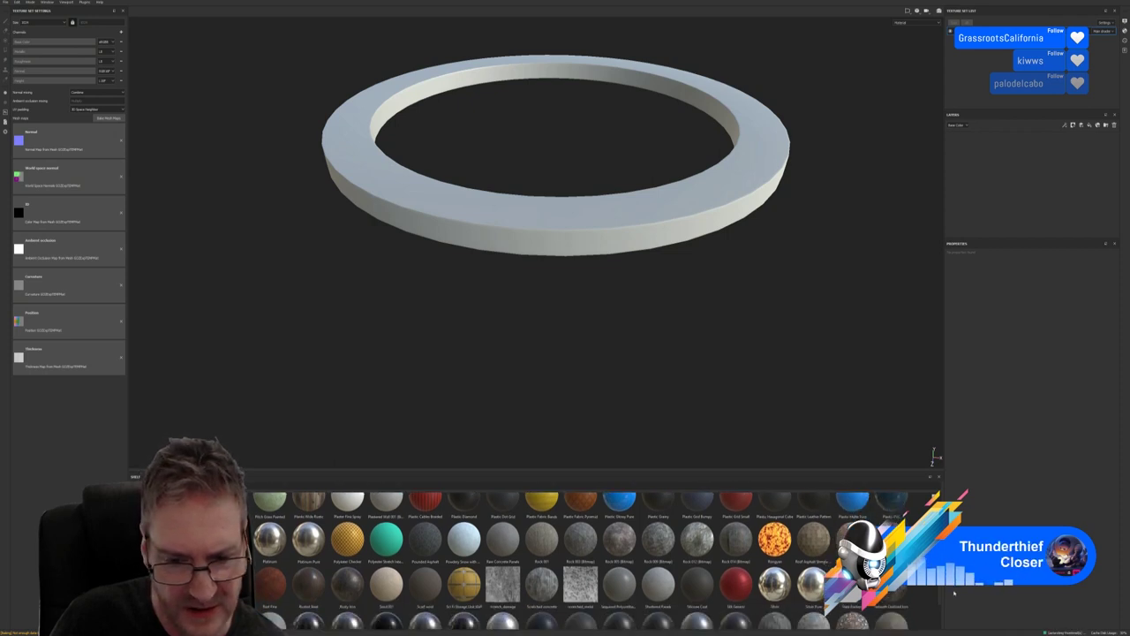
{"action": "scroll", "coordinate": [952, 596], "scroll_direction": "down", "scroll_amount": 2}
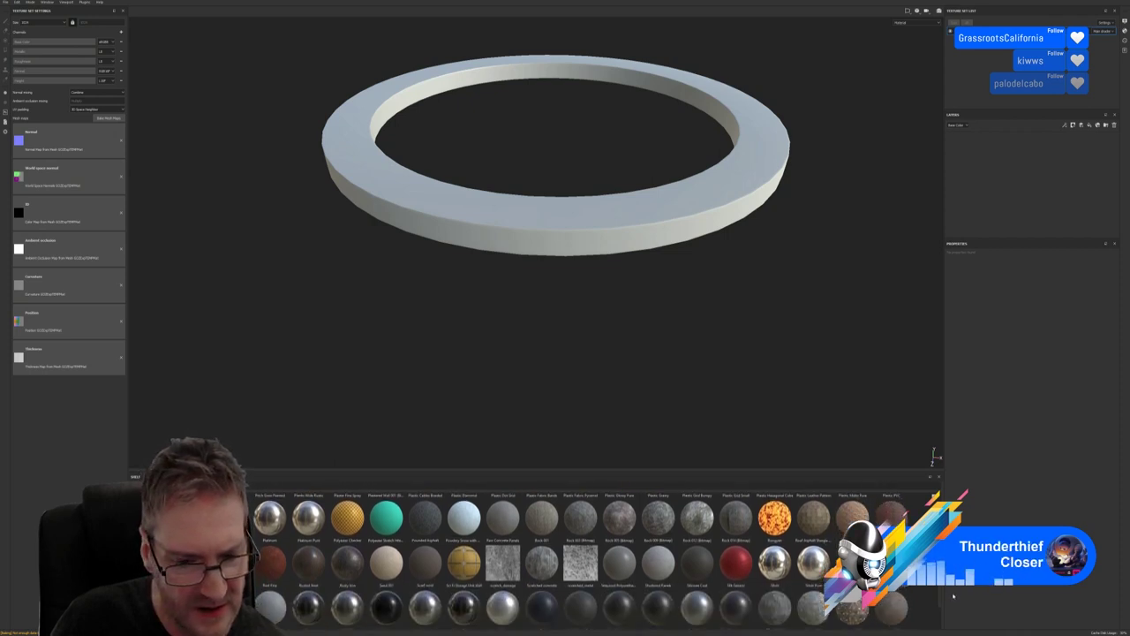
{"action": "scroll", "coordinate": [952, 596], "scroll_direction": "down", "scroll_amount": 2}
{"action": "scroll", "coordinate": [954, 598], "scroll_direction": "down", "scroll_amount": 3}
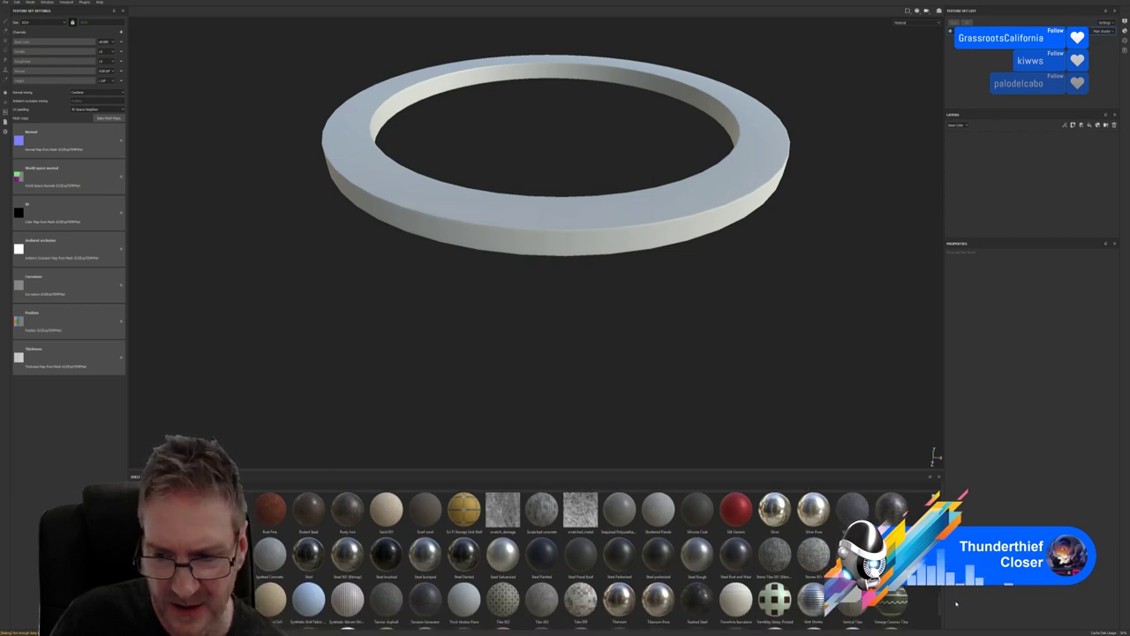
{"action": "scroll", "coordinate": [955, 603], "scroll_direction": "down", "scroll_amount": 2}
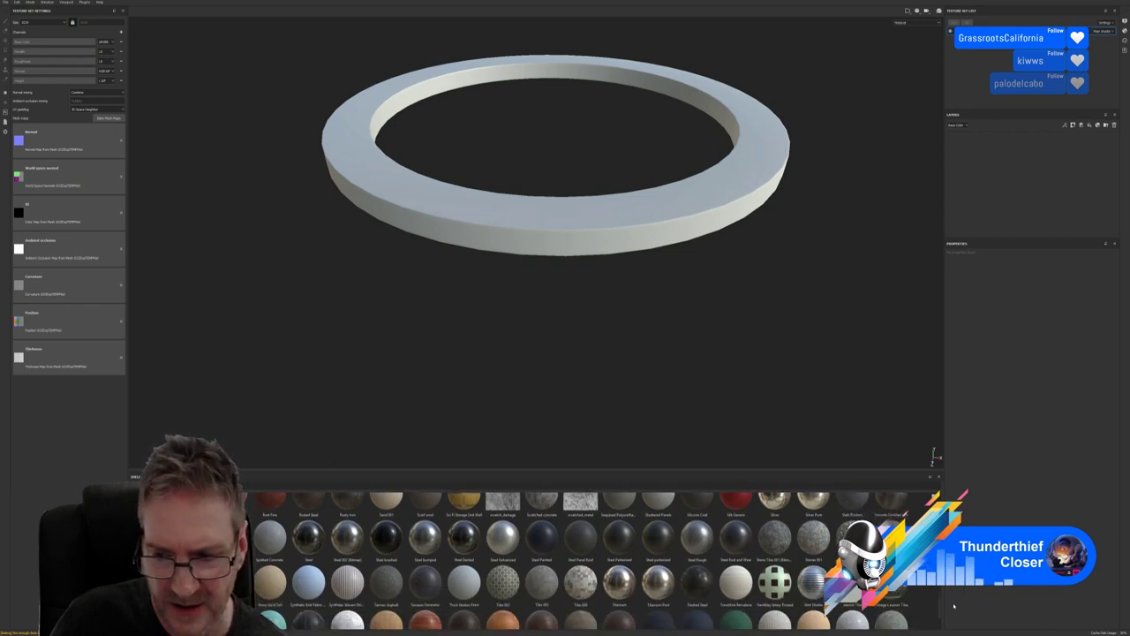
{"action": "scroll", "coordinate": [954, 606], "scroll_direction": "up", "scroll_amount": 1}
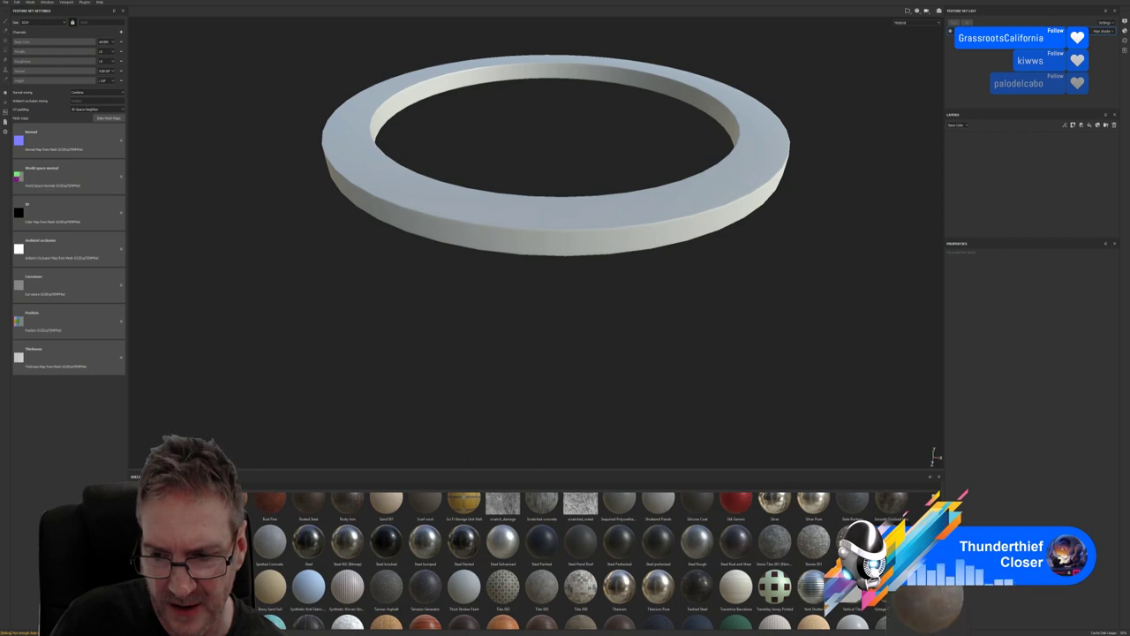
Try a stone fill material at a larger tiling scale, then remove it
{"action": "left_click_drag", "start_coordinate": [936, 600], "coordinate": [612, 208]}
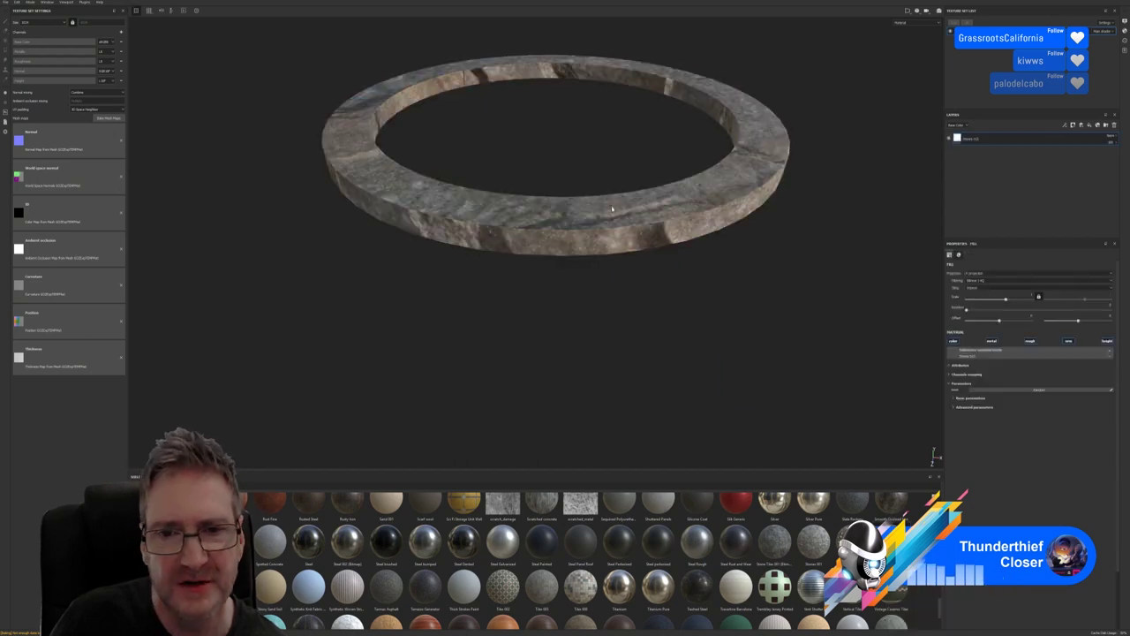
{"action": "left_click_drag", "start_coordinate": [1005, 300], "coordinate": [1022, 300]}
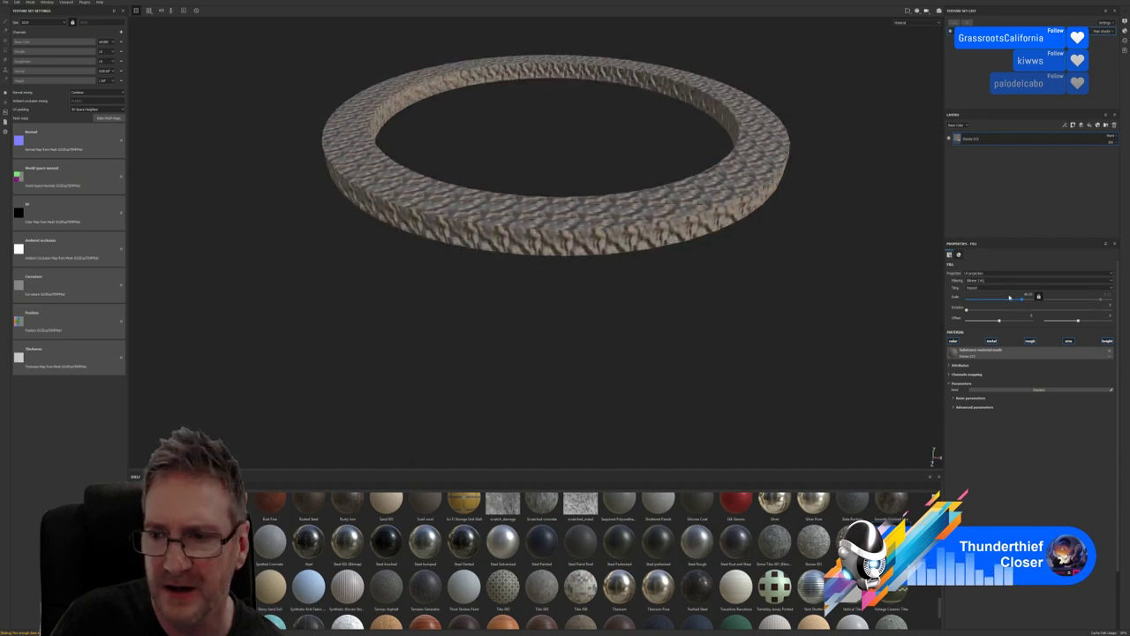
{"action": "key", "text": "Delete"}
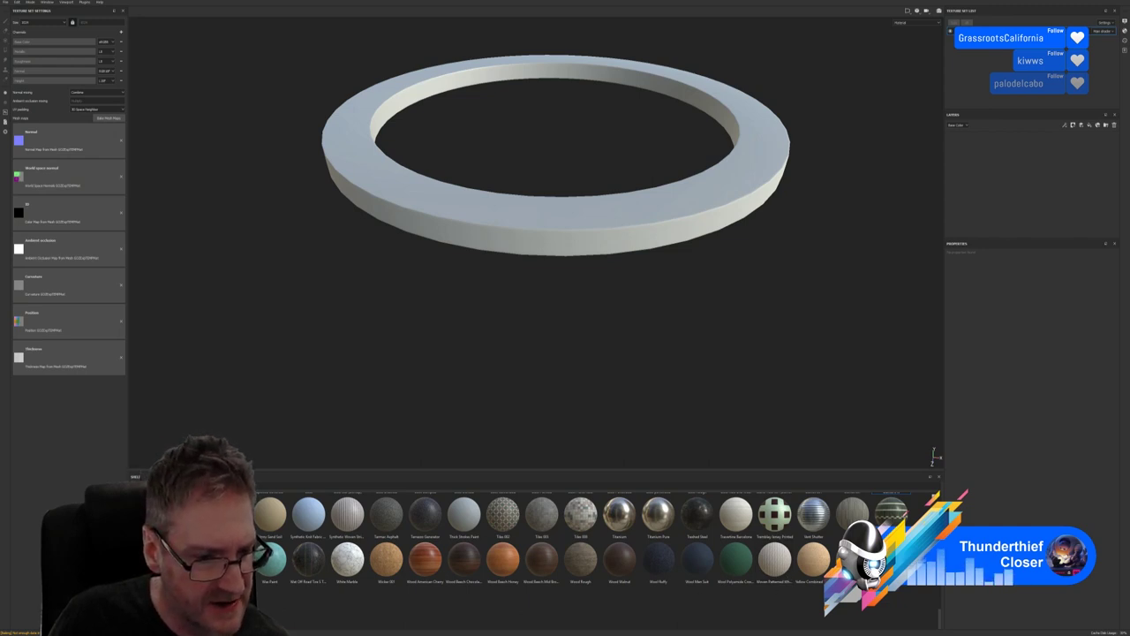
Apply the Temple_Rings mossy stone smart material to the ring and frame it in view
{"action": "left_click", "coordinate": [177, 552]}
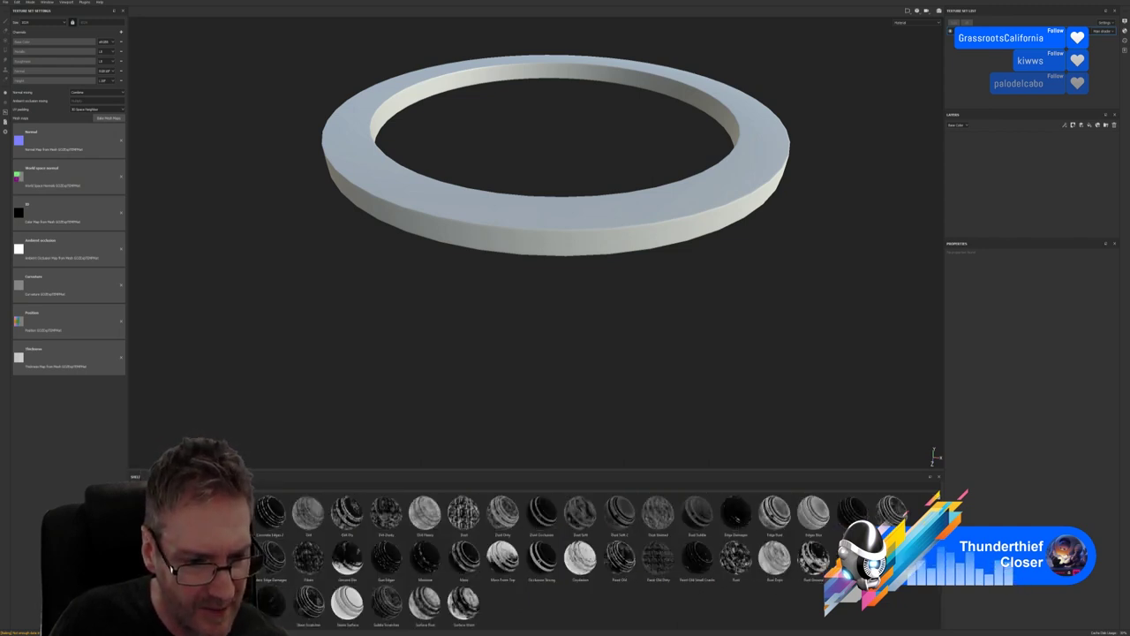
{"action": "left_click", "coordinate": [177, 574]}
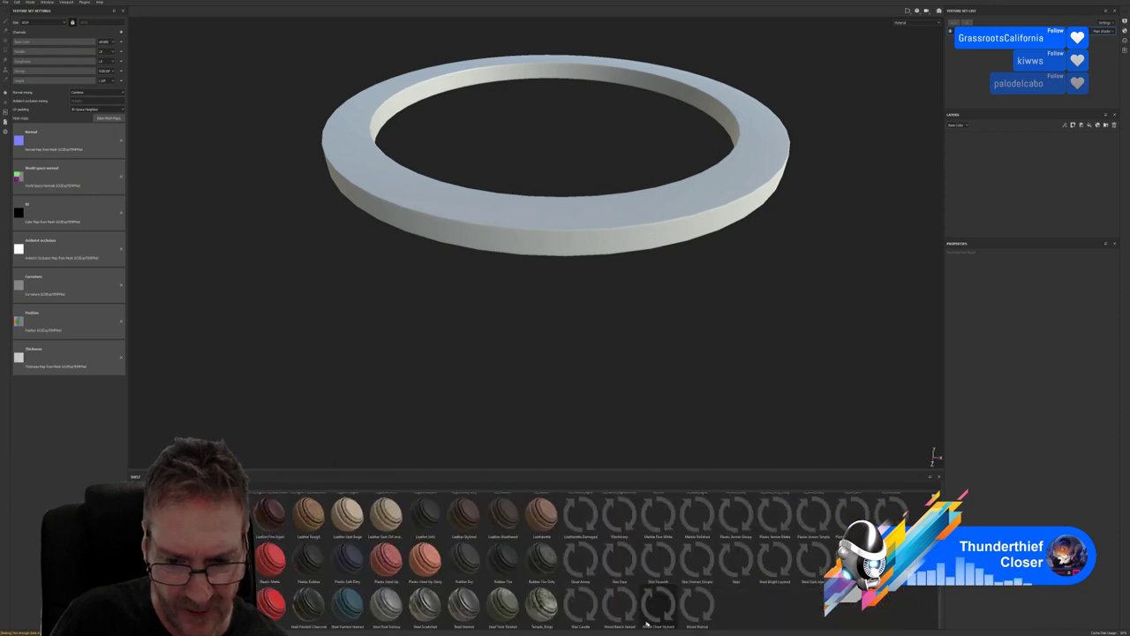
{"action": "left_click_drag", "start_coordinate": [541, 604], "coordinate": [578, 234]}
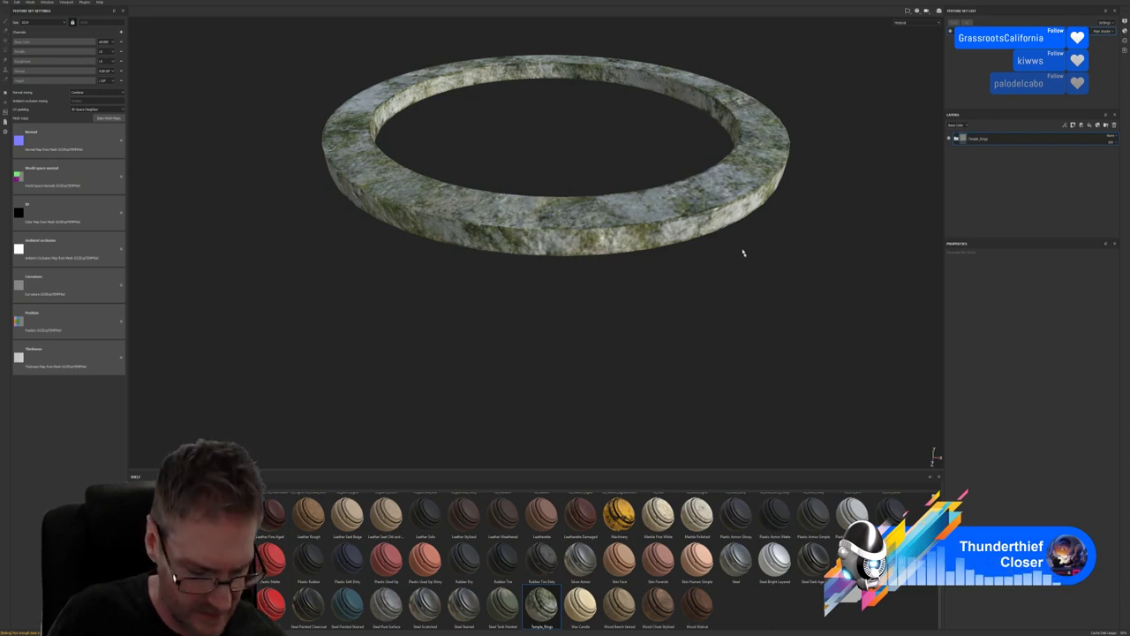
{"action": "left_click_drag", "start_coordinate": [742, 250], "coordinate": [713, 269], "text": "alt"}
{"action": "mouse_move", "coordinate": [714, 269]}
{"action": "right_mouse_down", "text": "alt"}
{"action": "mouse_move", "coordinate": [715, 212]}
{"action": "mouse_move", "coordinate": [697, 275]}
{"action": "right_mouse_up", "text": "alt"}
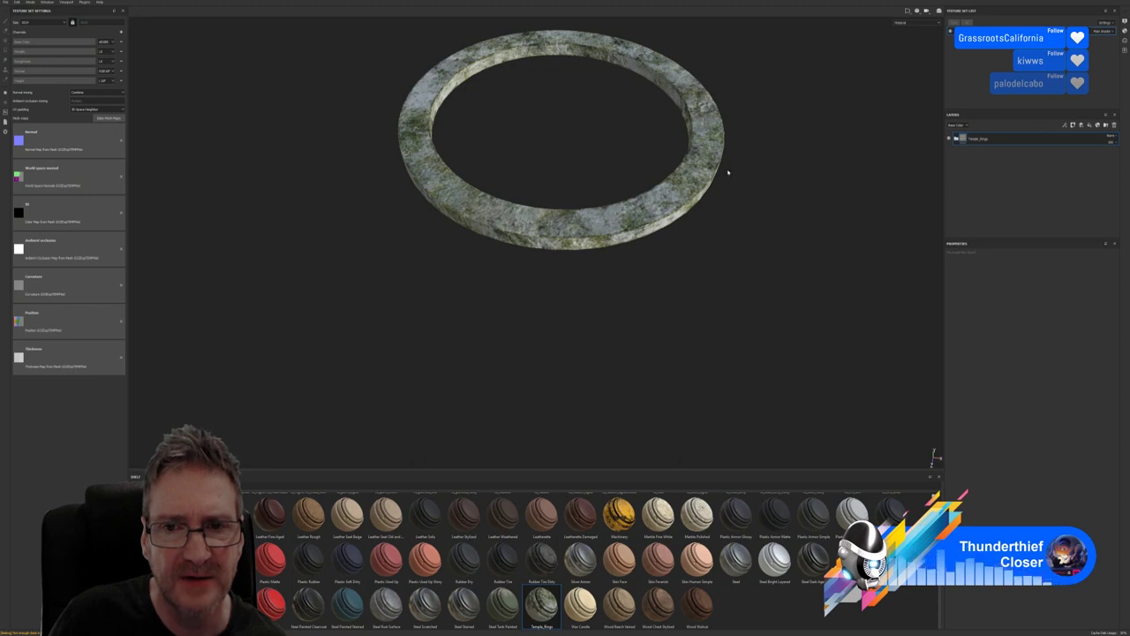
{"action": "right_click_drag", "start_coordinate": [727, 172], "coordinate": [705, 288], "text": "alt"}
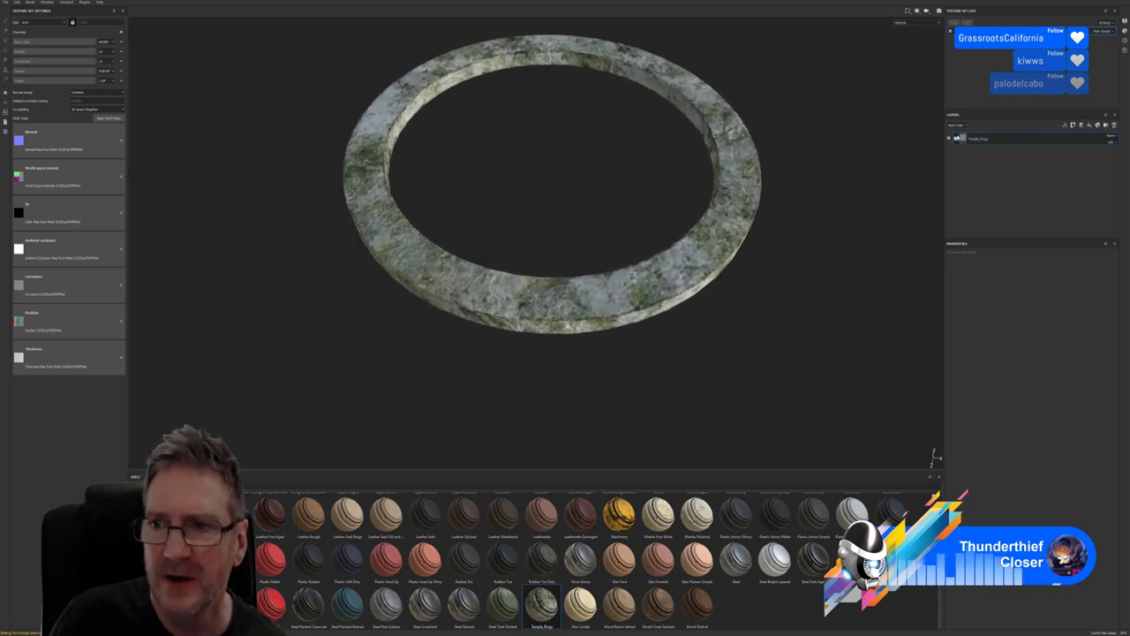
Expand the Temple_Rings layer folder to show its moss and concrete sub-layers
{"action": "left_click", "coordinate": [956, 138]}
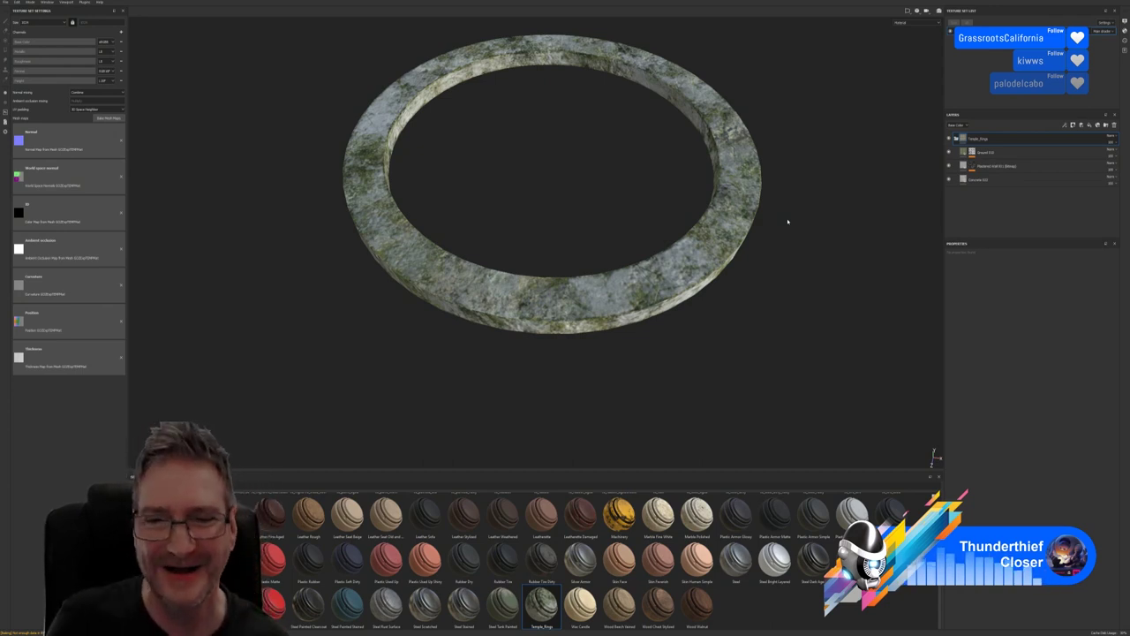
Compare the ring with and without the moss Ground layer, leaving it hidden
{"action": "left_click", "coordinate": [990, 153]}
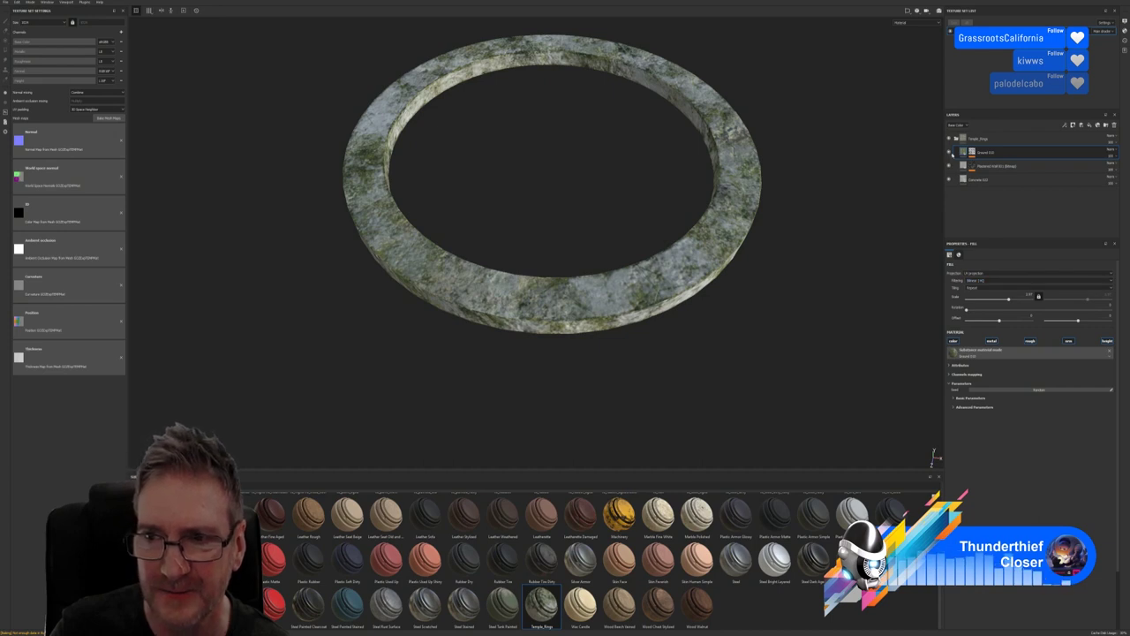
{"action": "left_click", "coordinate": [950, 152]}
{"action": "left_click", "coordinate": [950, 151]}
{"action": "left_click", "coordinate": [950, 152]}
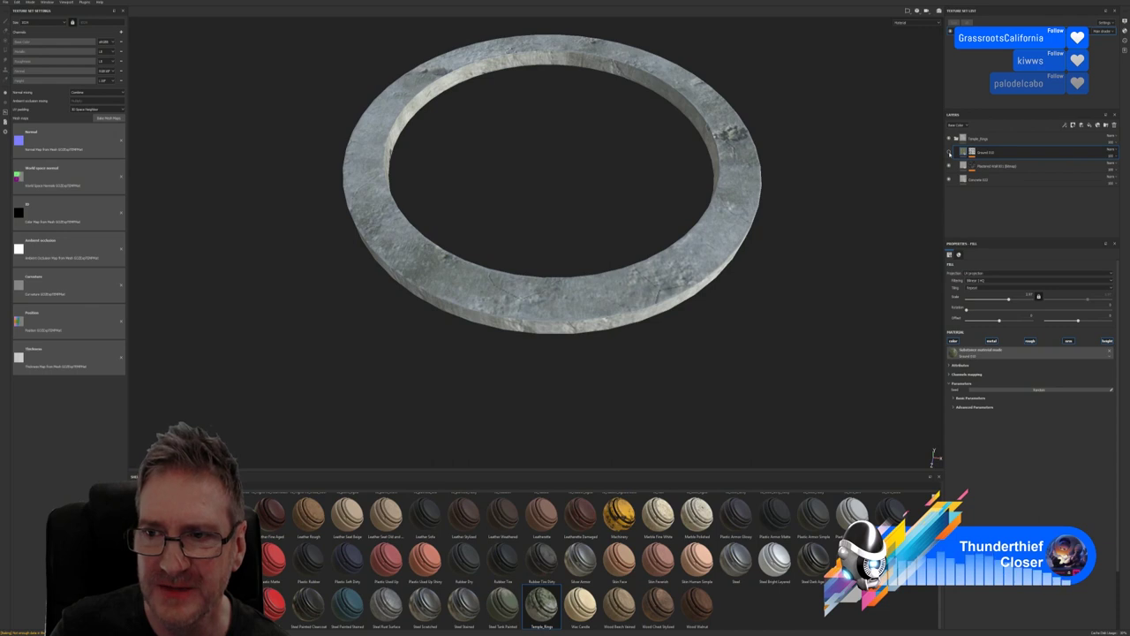
{"action": "left_click", "coordinate": [950, 151]}
{"action": "left_click", "coordinate": [950, 152]}
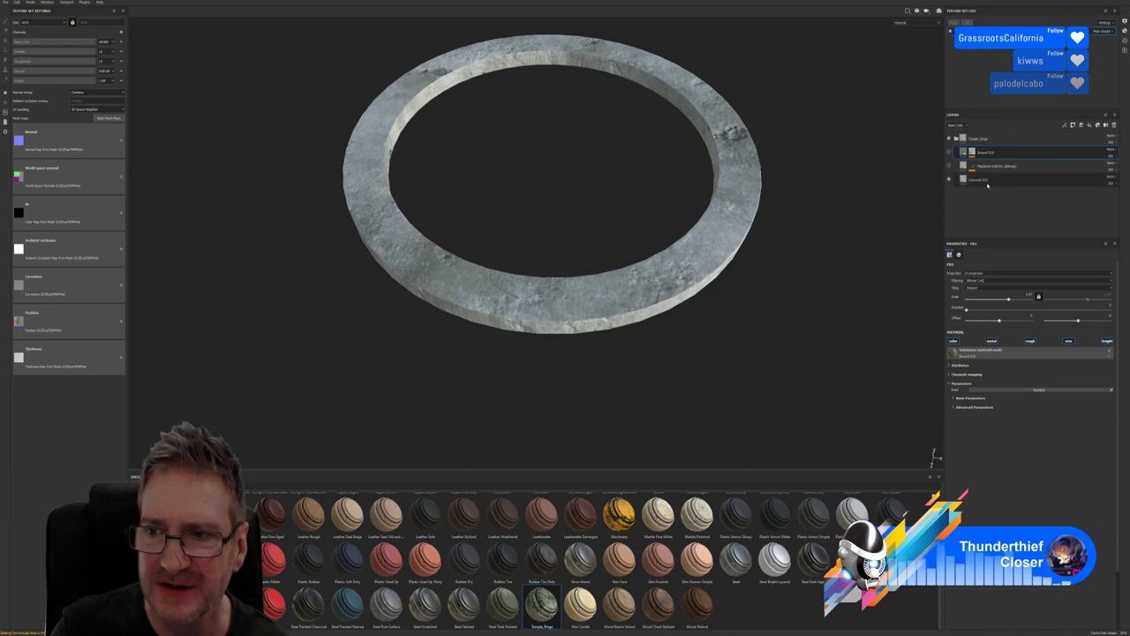
Increase the Concrete layer's fill scale, then pick the bitmap wall layer
{"action": "left_click", "coordinate": [987, 182]}
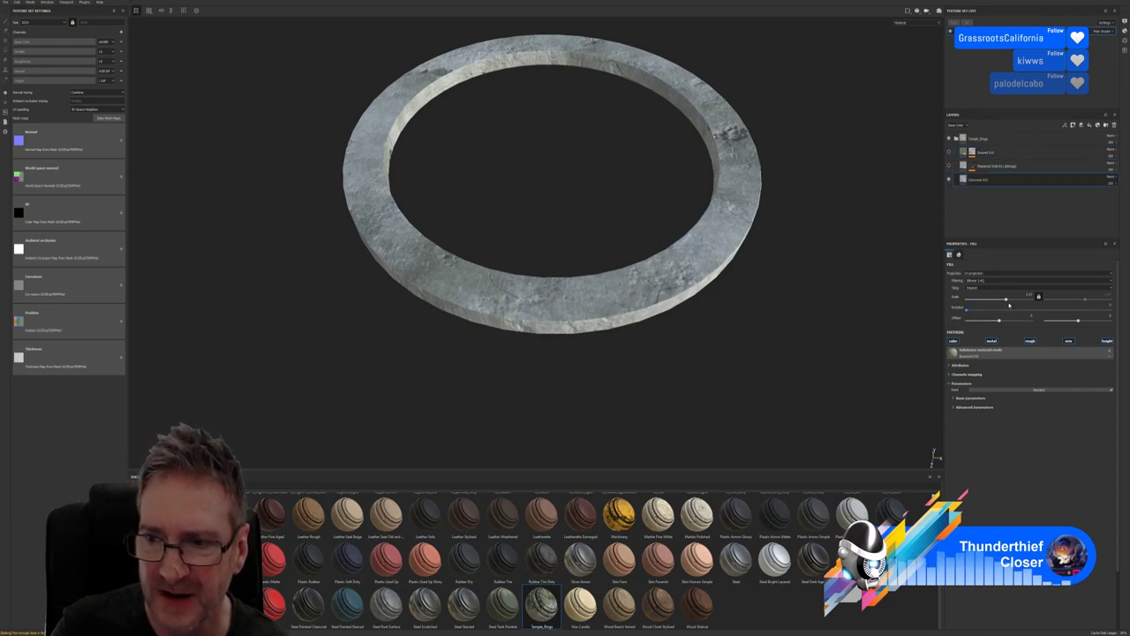
{"action": "left_click_drag", "start_coordinate": [1006, 300], "coordinate": [1011, 301]}
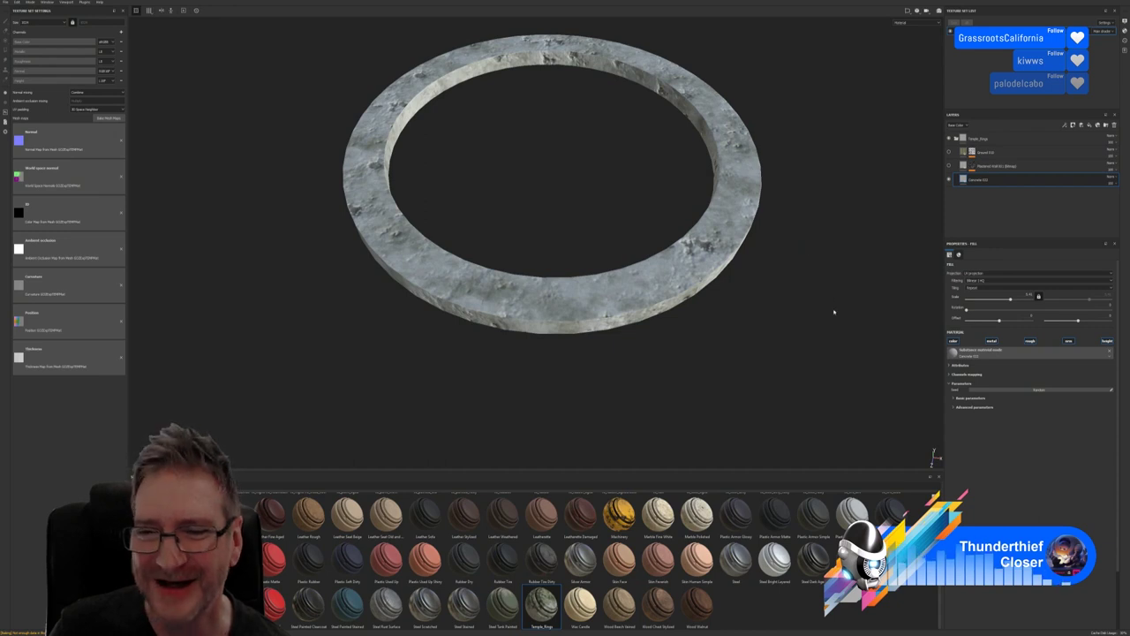
{"action": "left_click", "coordinate": [950, 167]}
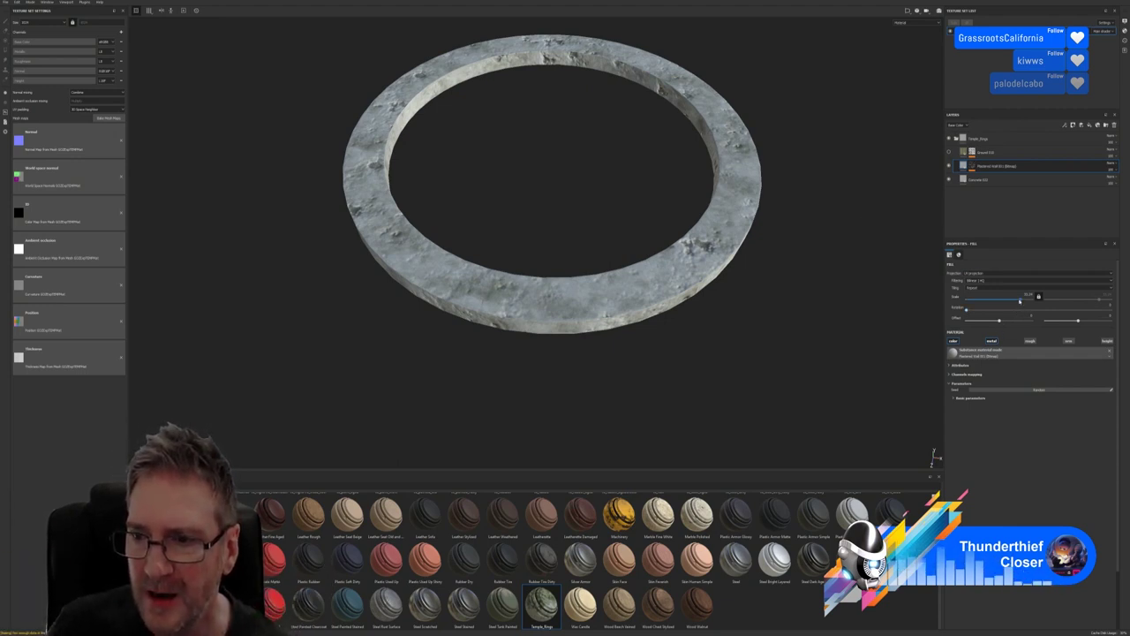
Slightly lower the bitmap layer's scale, then show the moss Ground layer again at larger scale
{"action": "left_click_drag", "start_coordinate": [1020, 301], "coordinate": [1008, 304]}
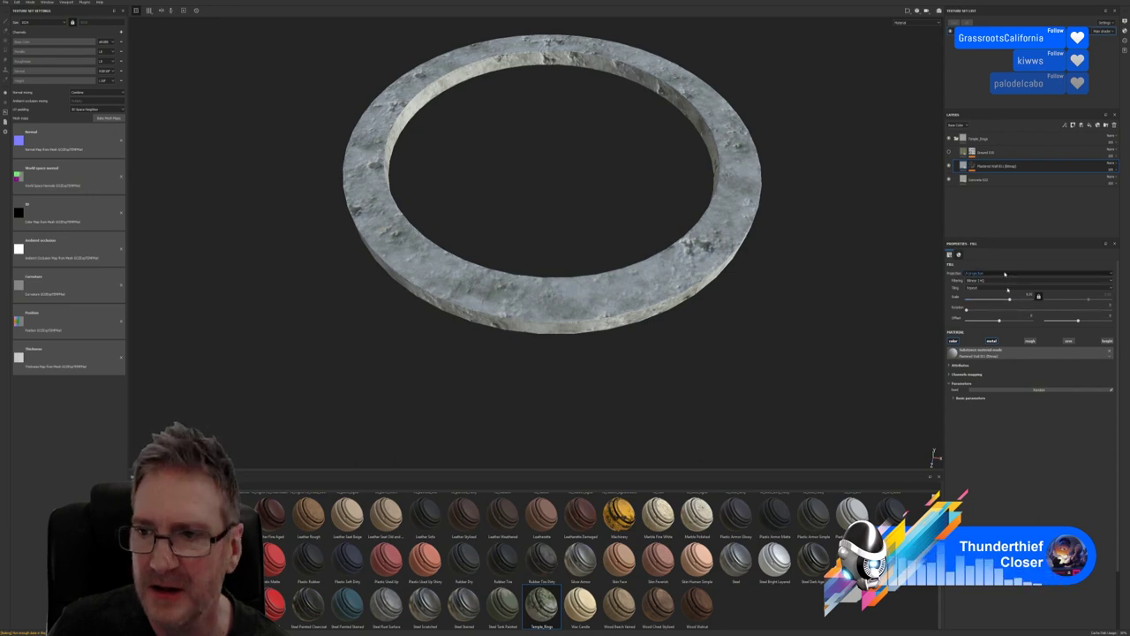
{"action": "left_click", "coordinate": [967, 154]}
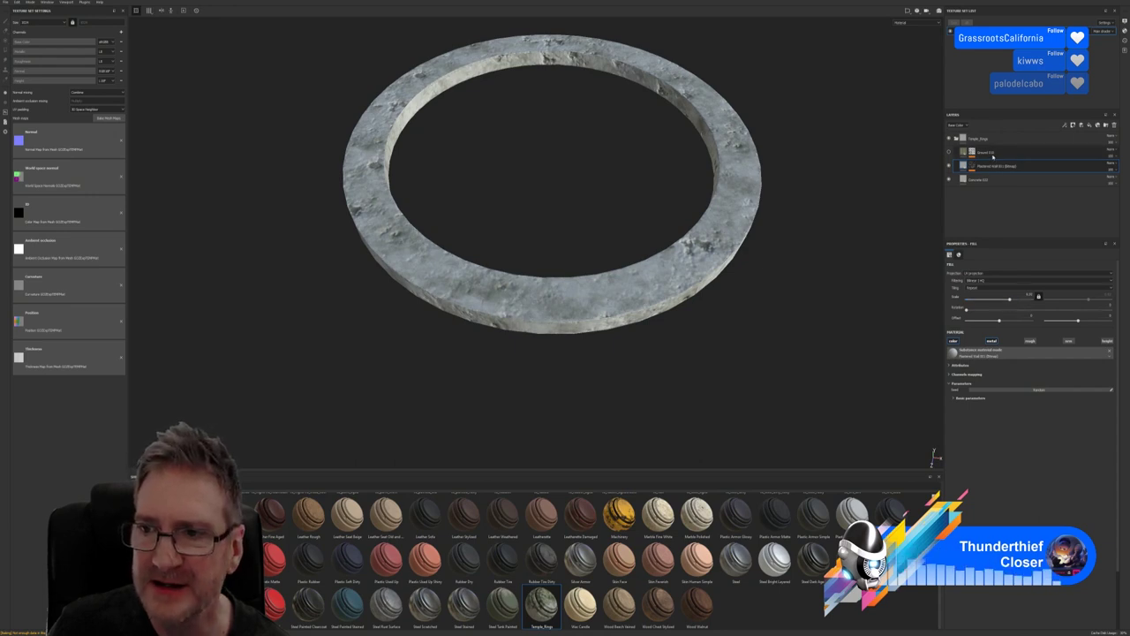
{"action": "left_click", "coordinate": [949, 152]}
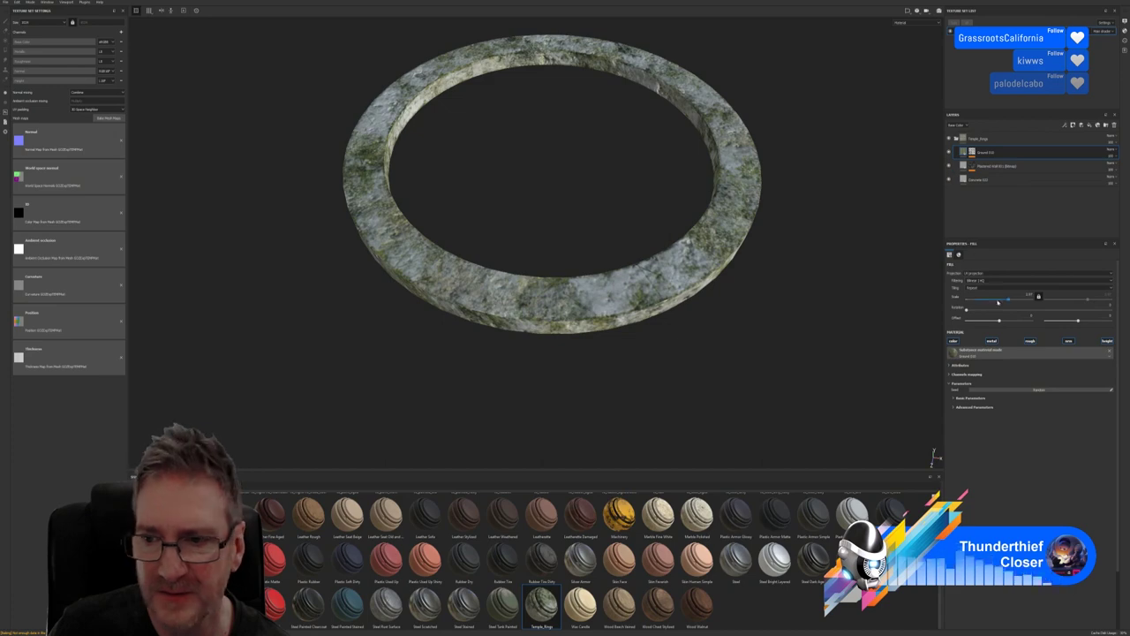
{"action": "left_click_drag", "start_coordinate": [1009, 300], "coordinate": [1017, 301]}
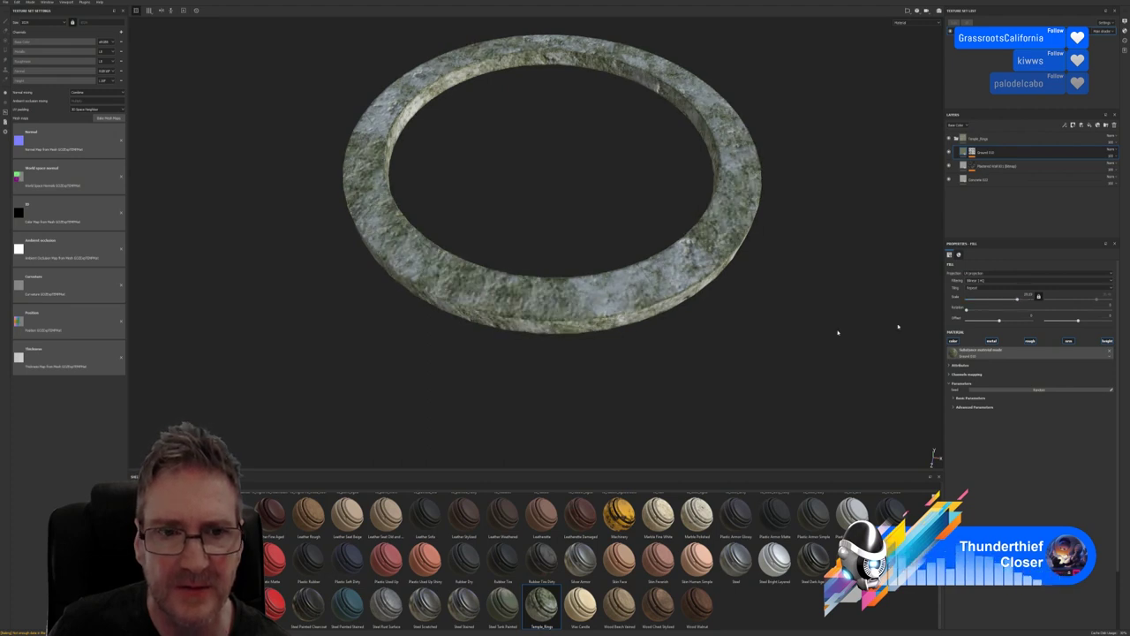
{"action": "left_click_drag", "start_coordinate": [677, 346], "coordinate": [653, 289], "text": "alt"}
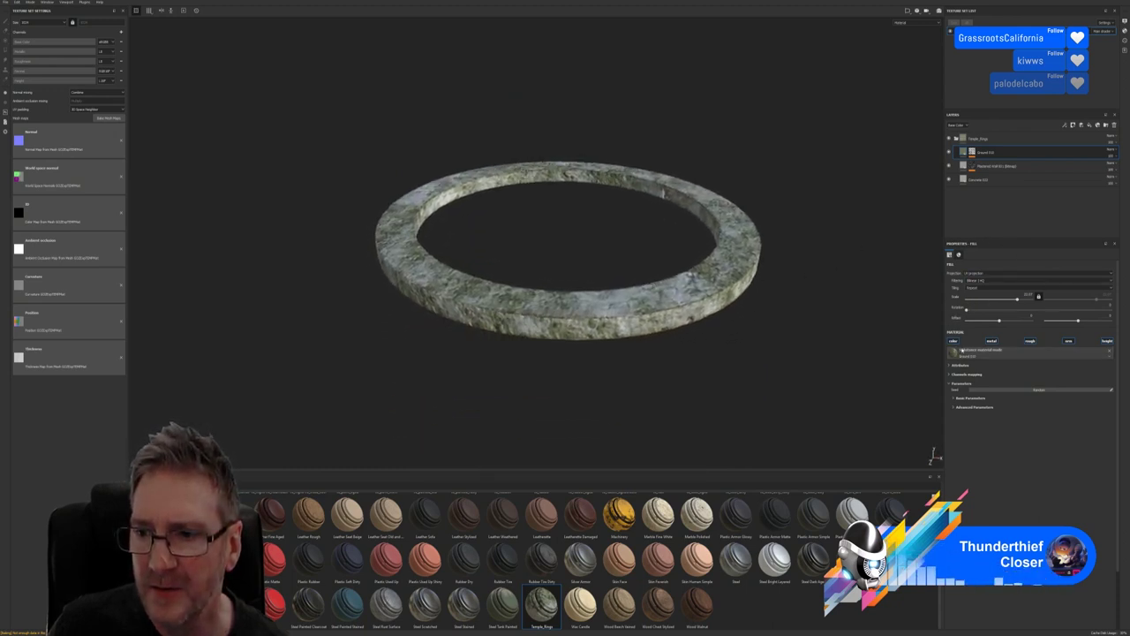
Turn off the moss Ground layer's height channel and check the bitmap layer's name
{"action": "left_click", "coordinate": [993, 177]}
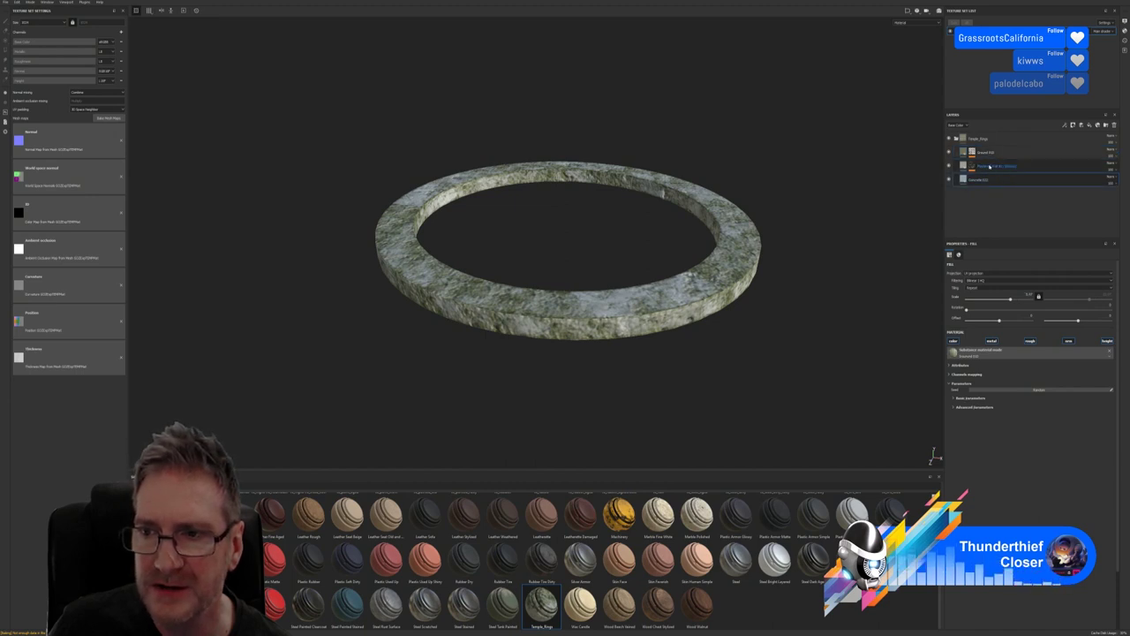
{"action": "left_click", "coordinate": [991, 154]}
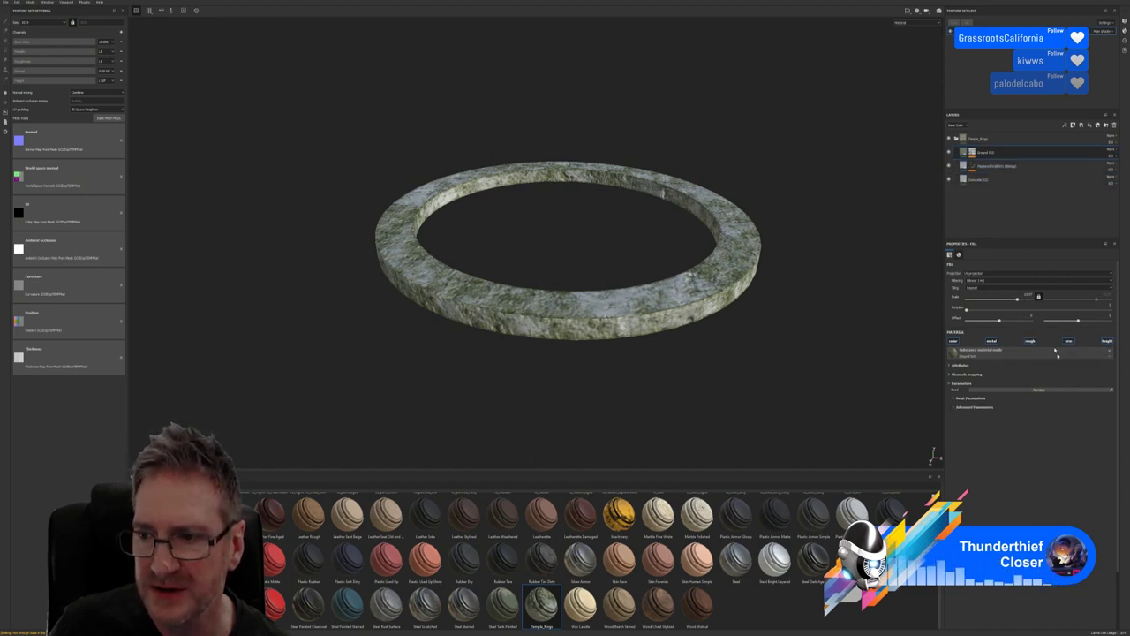
{"action": "left_click", "coordinate": [1107, 342]}
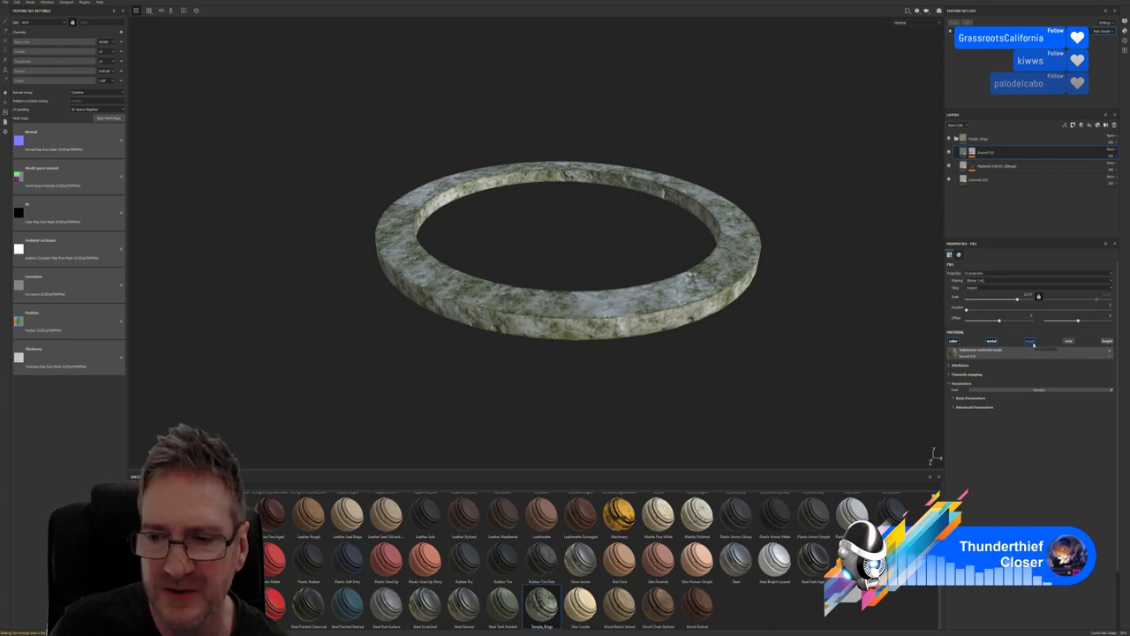
{"action": "mouse_move", "coordinate": [744, 320]}
{"action": "left_mouse_down", "text": "alt"}
{"action": "mouse_move", "coordinate": [734, 338]}
{"action": "mouse_move", "coordinate": [747, 290]}
{"action": "mouse_move", "coordinate": [734, 303]}
{"action": "left_mouse_up", "text": "alt"}
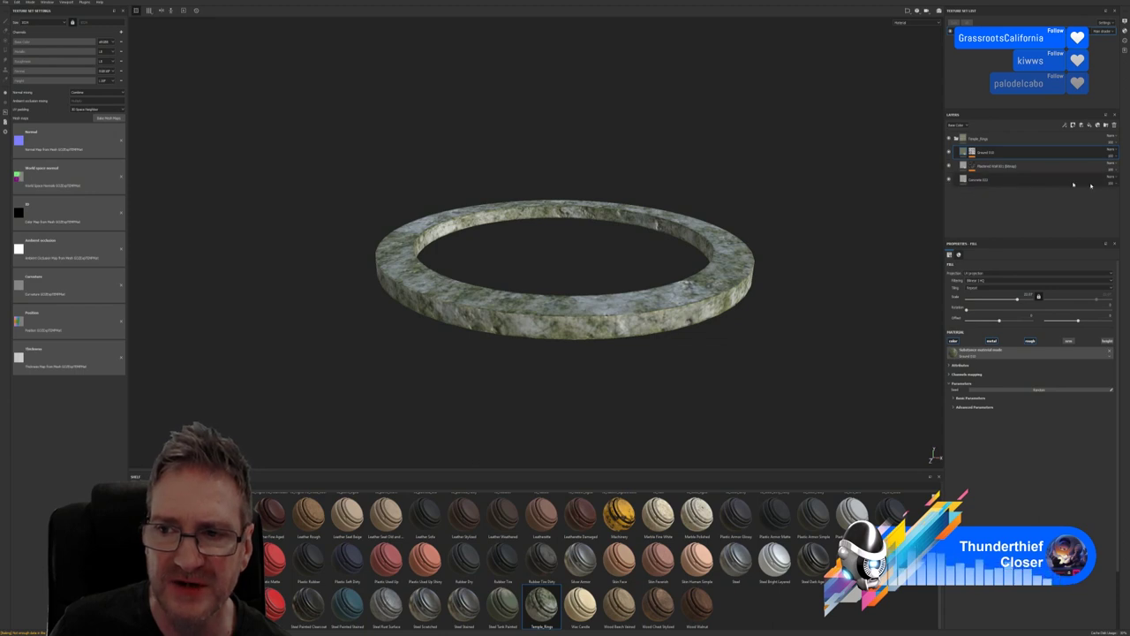
{"action": "double_click", "coordinate": [998, 166]}
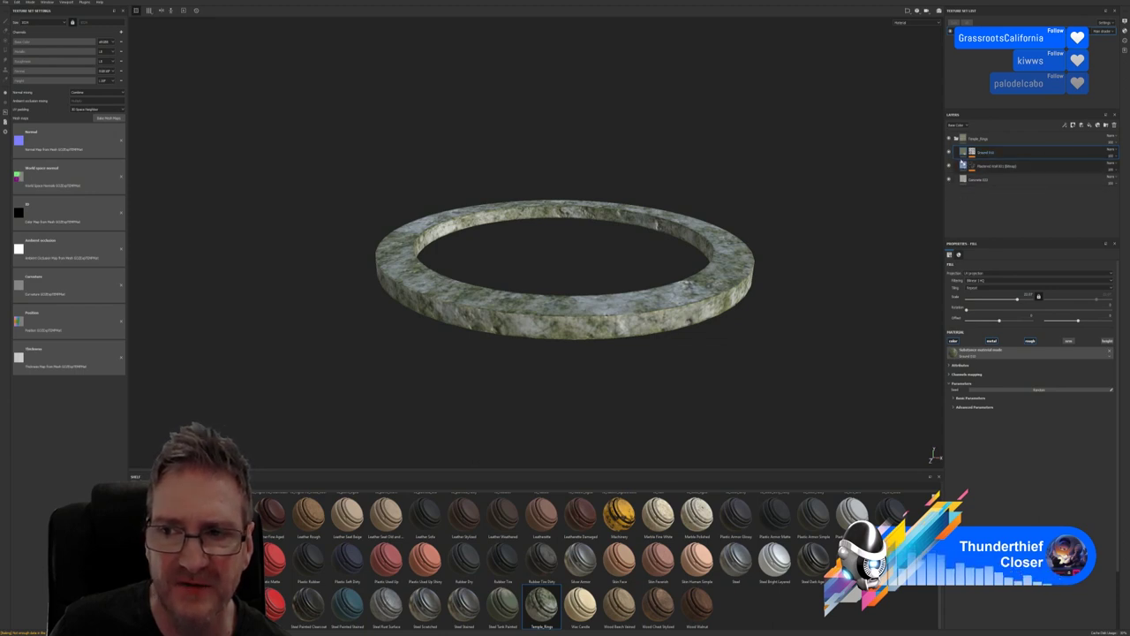
{"action": "key", "text": "Return"}
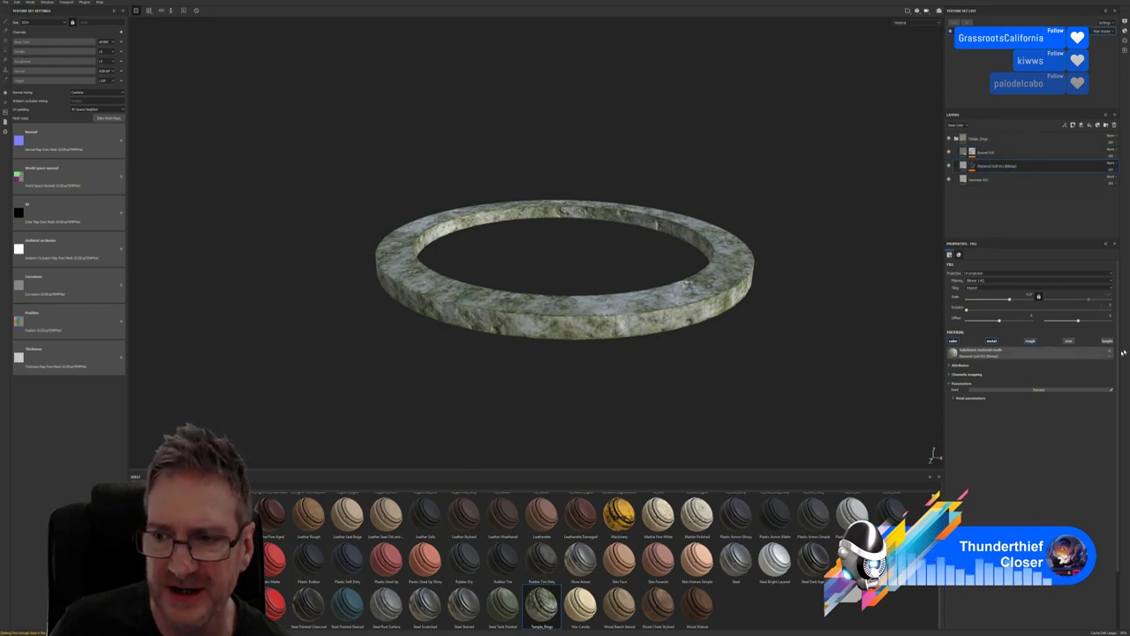
{"action": "left_click", "coordinate": [1006, 152]}
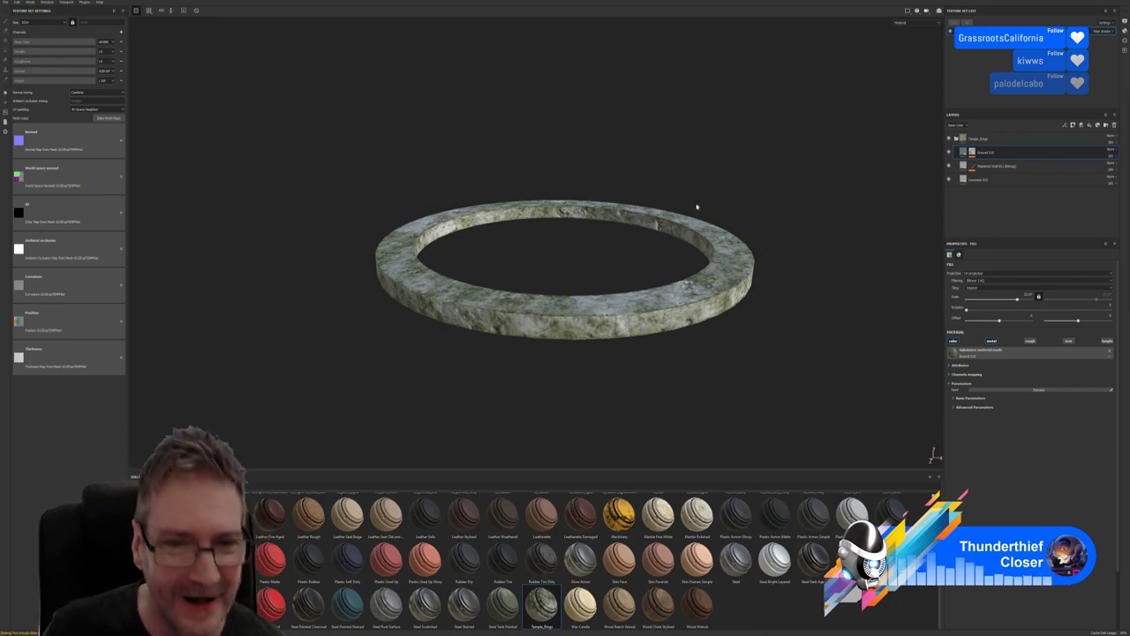
{"action": "left_click_drag", "start_coordinate": [601, 228], "coordinate": [508, 236], "text": "alt"}
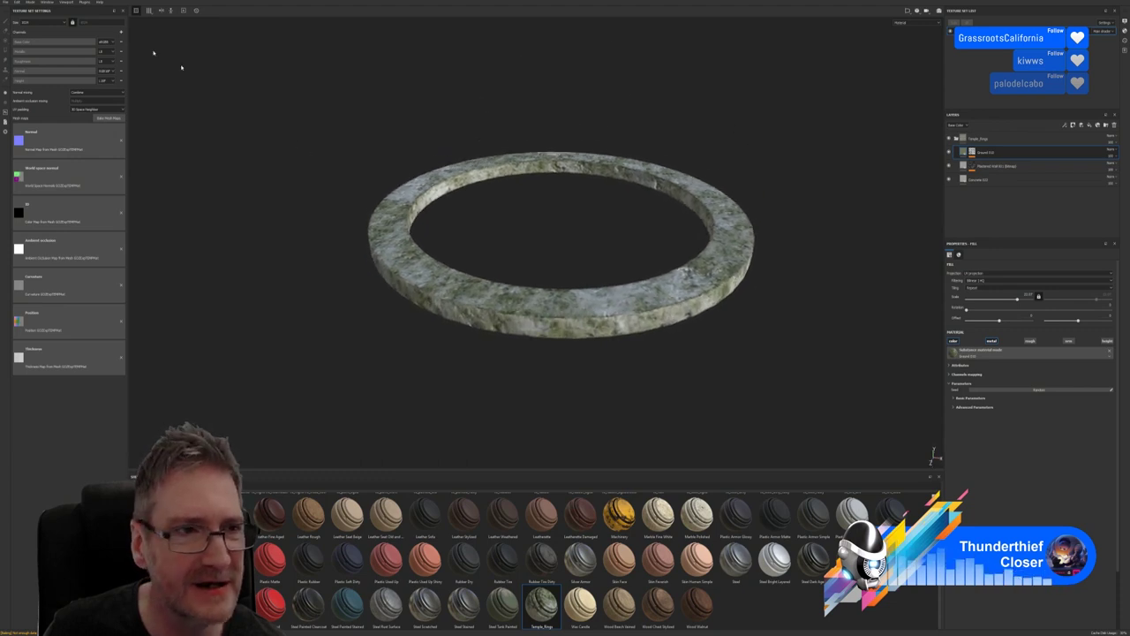
Export the ring's textures with a changed output setting and dismiss the success message
{"action": "left_click", "coordinate": [5, 2]}
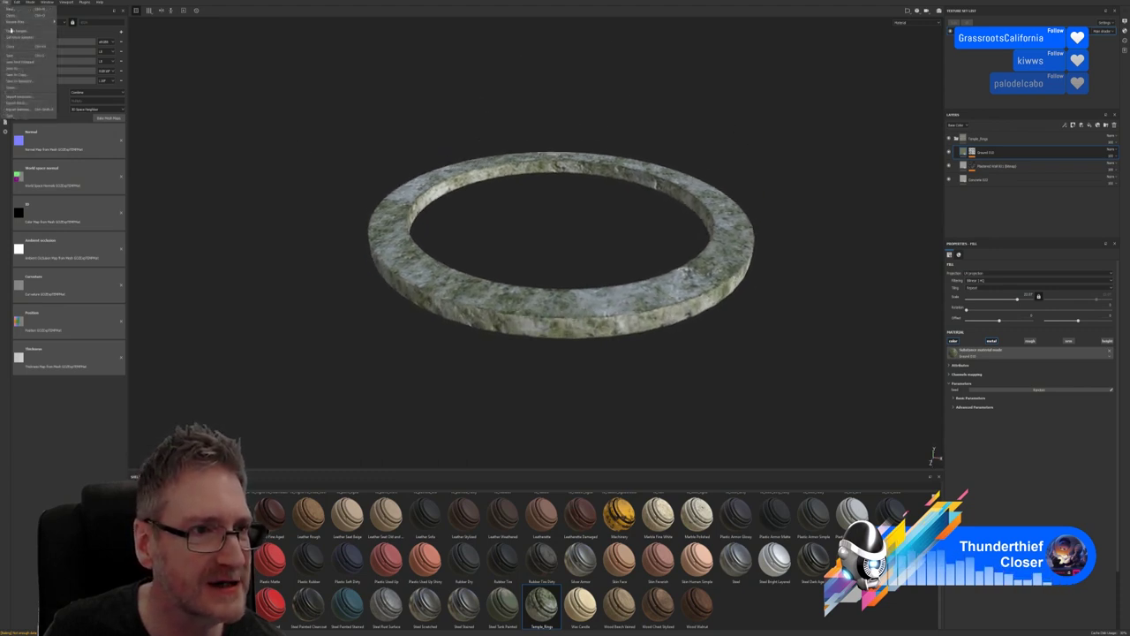
{"action": "left_click", "coordinate": [21, 109]}
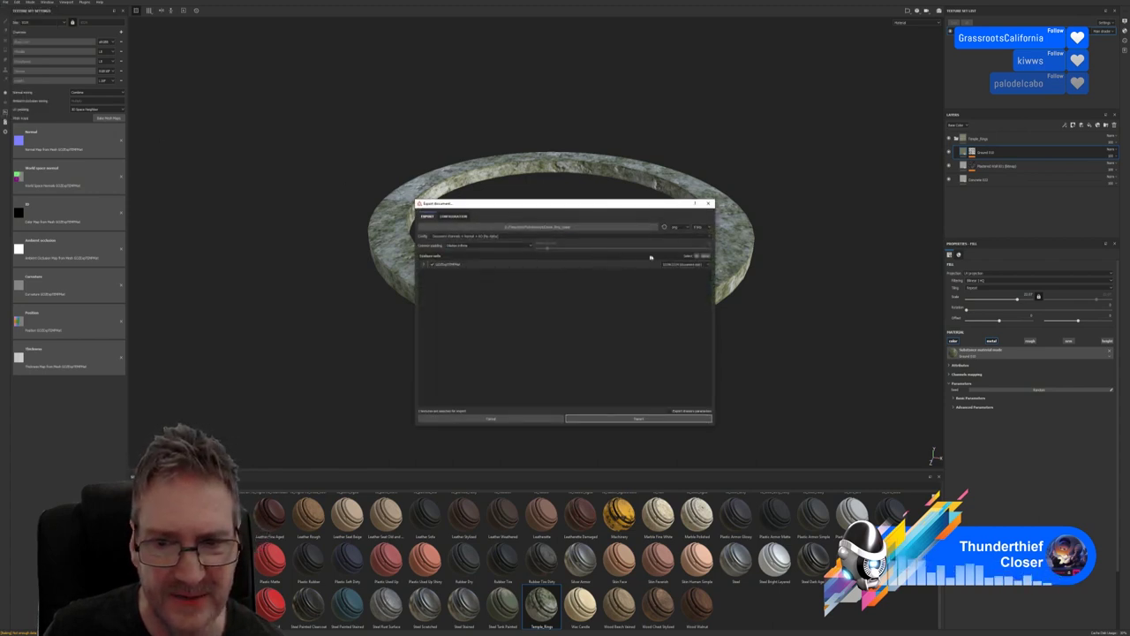
{"action": "left_click", "coordinate": [705, 265]}
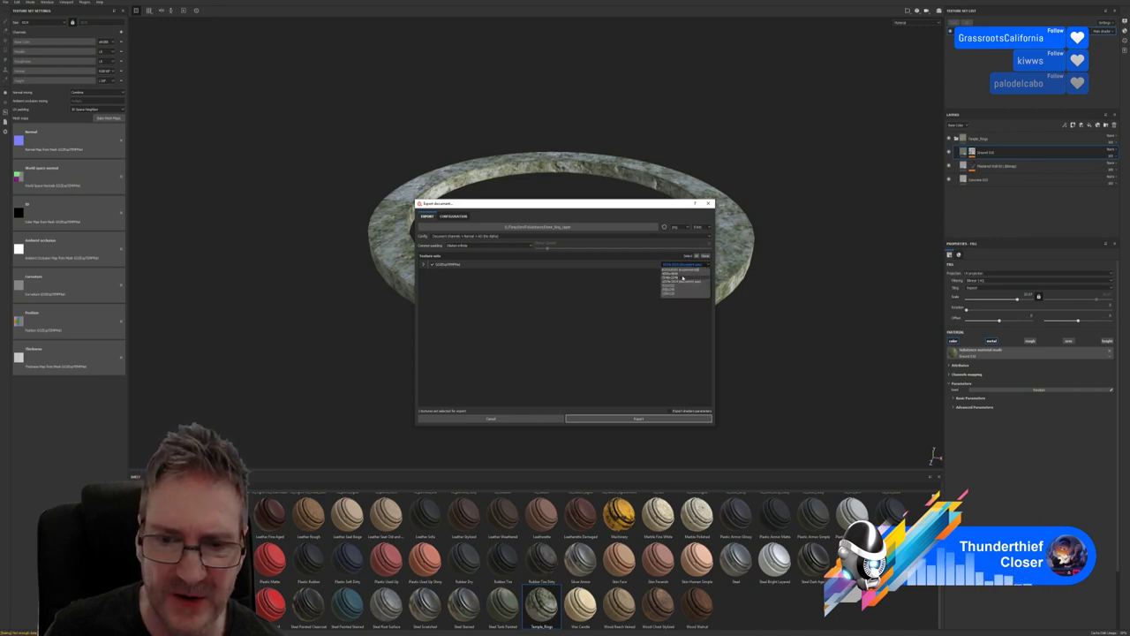
{"action": "left_click", "coordinate": [676, 276]}
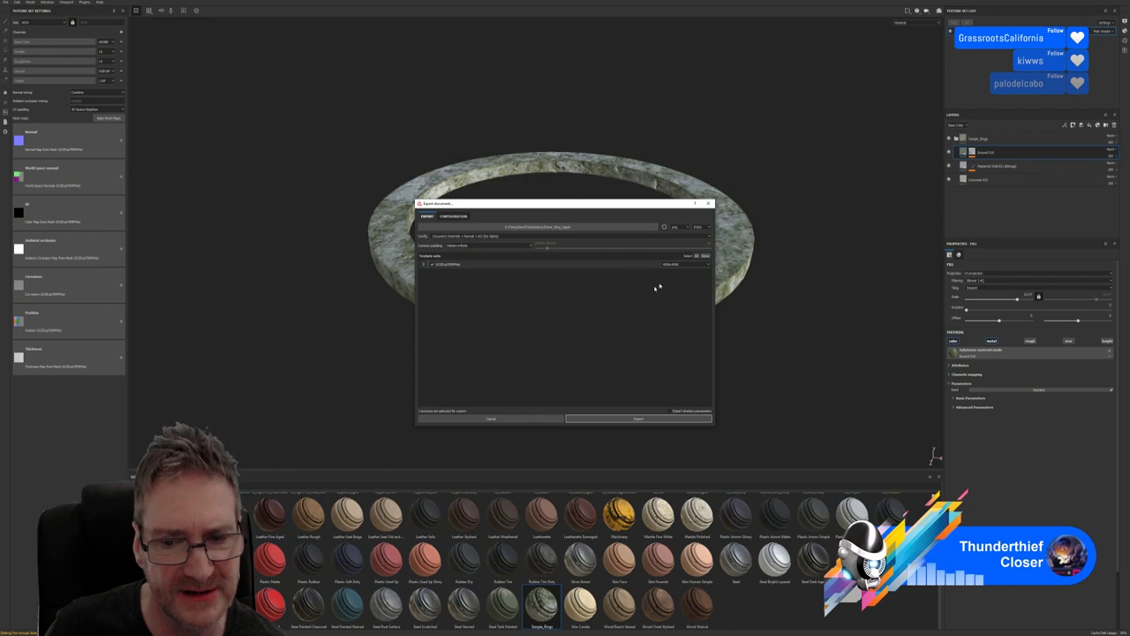
{"action": "left_click", "coordinate": [653, 418]}
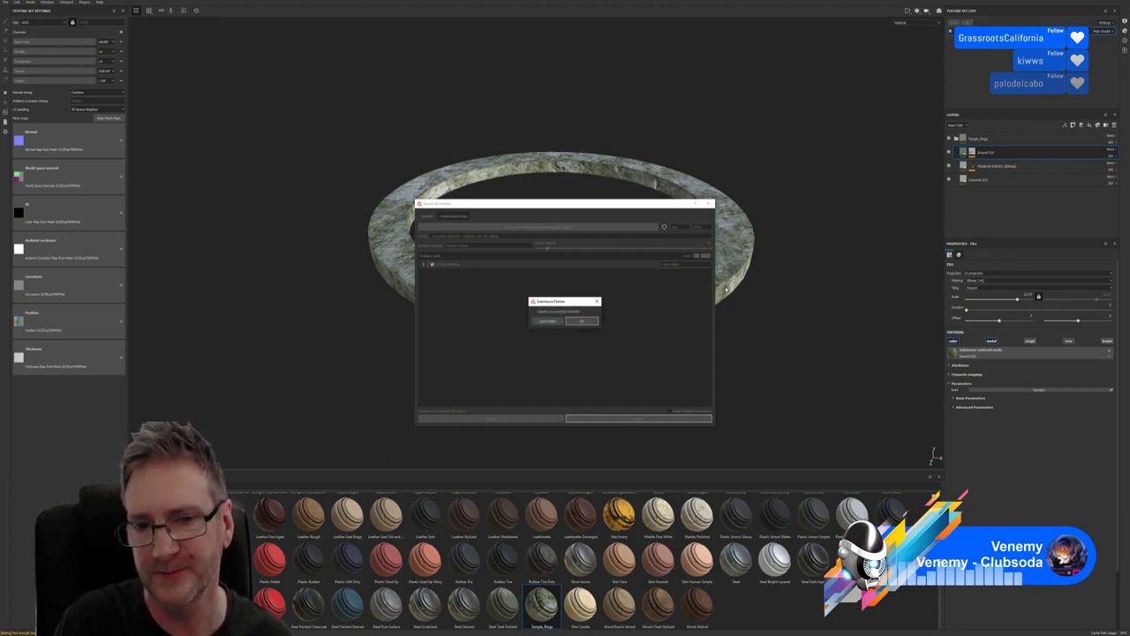
{"action": "left_click", "coordinate": [582, 322]}
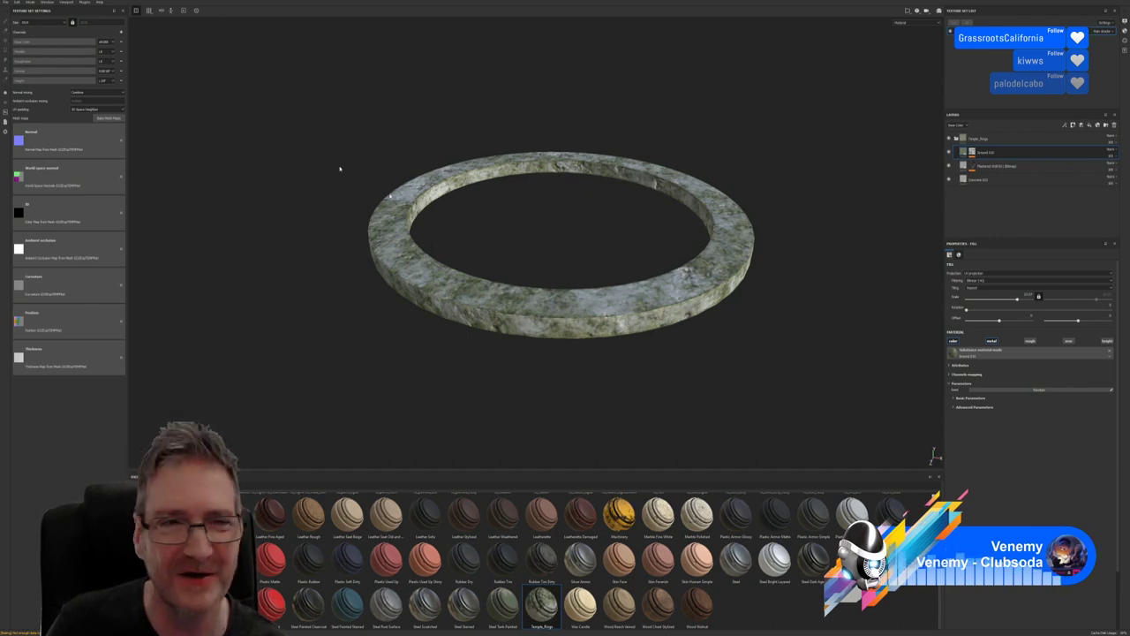
Save the Substance Painter project and return to the 3ds Max gazebo scene
{"action": "left_click", "coordinate": [6, 2]}
{"action": "left_click", "coordinate": [22, 54]}
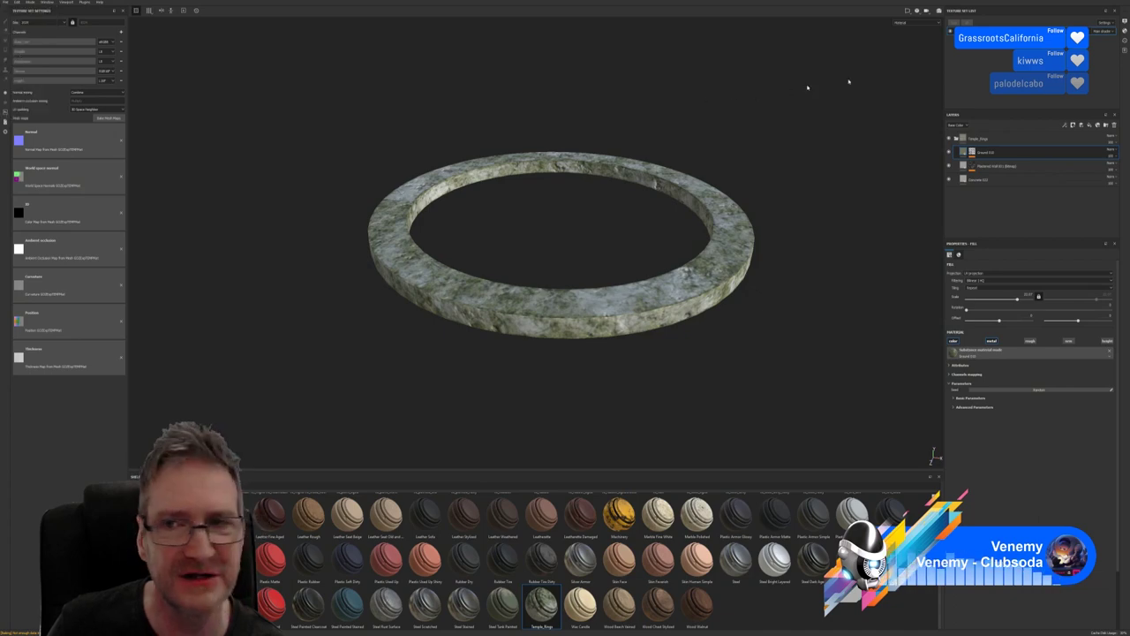
{"action": "key", "text": "alt+F4"}
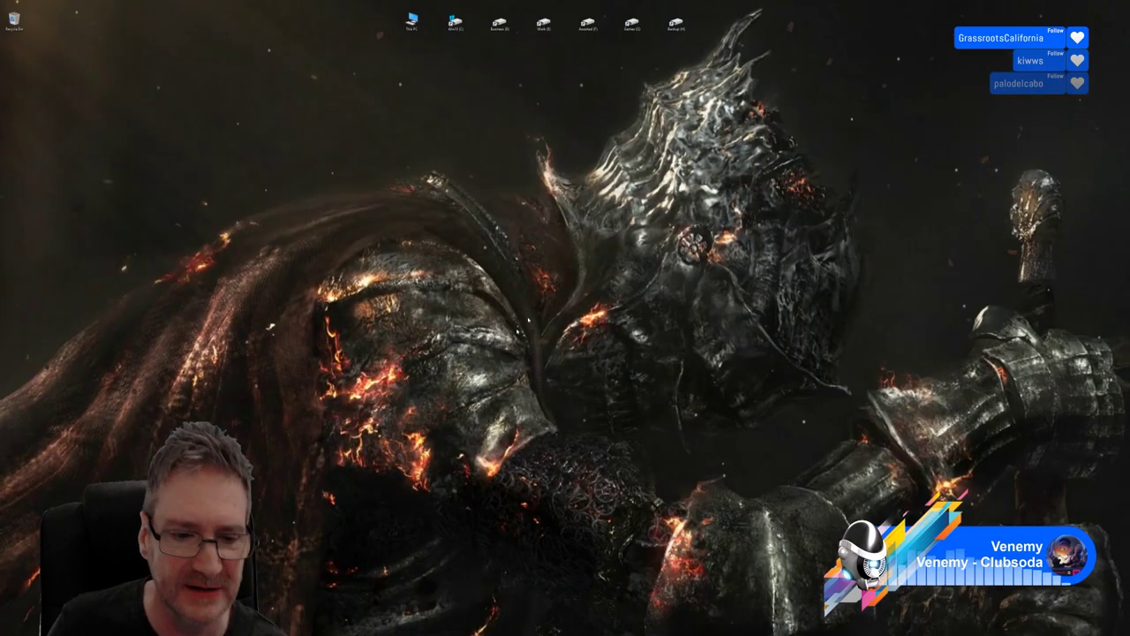
{"action": "key", "text": "alt+Tab"}
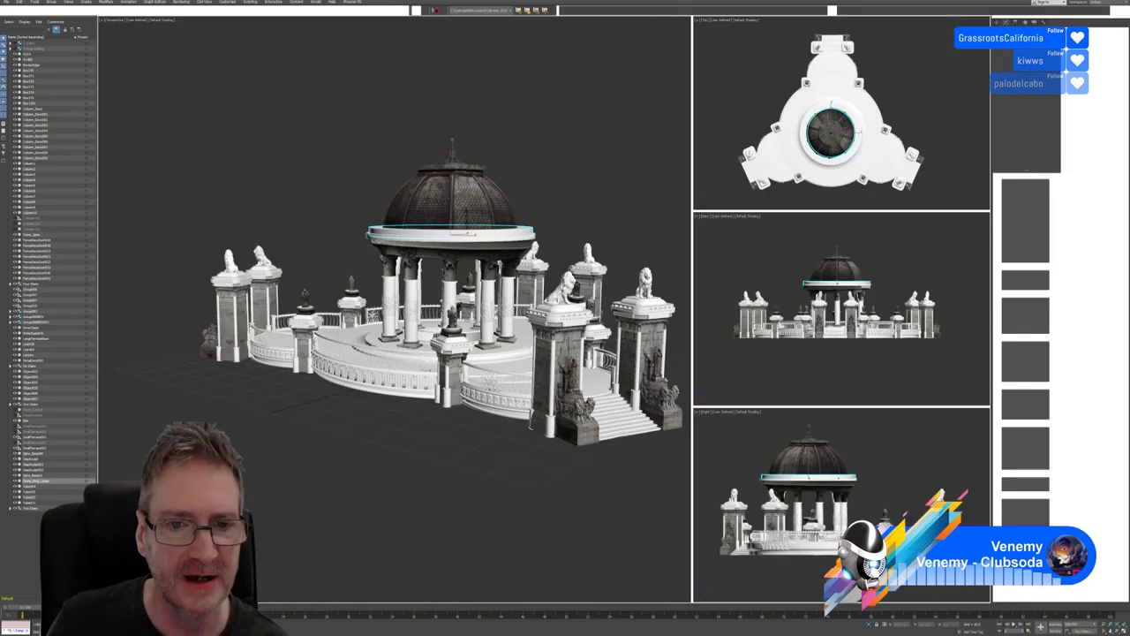
{"action": "middle_click_drag", "start_coordinate": [550, 127], "coordinate": [509, 129]}
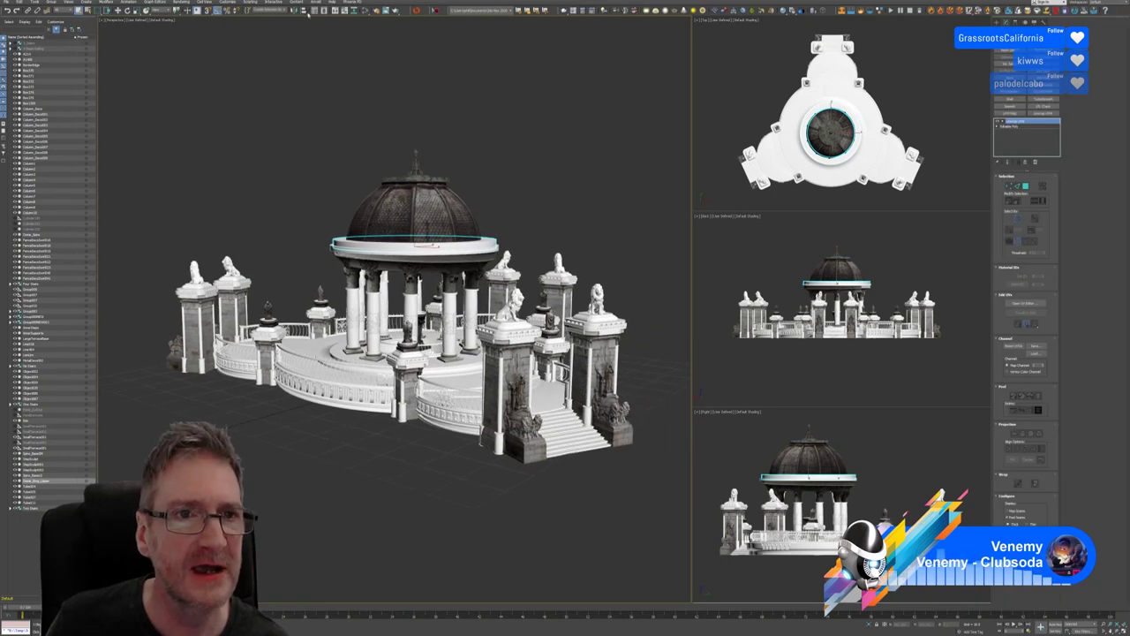
In the Slate Material Editor, add a new Standard material node and a Bitmap map node
{"action": "left_click", "coordinate": [365, 9]}
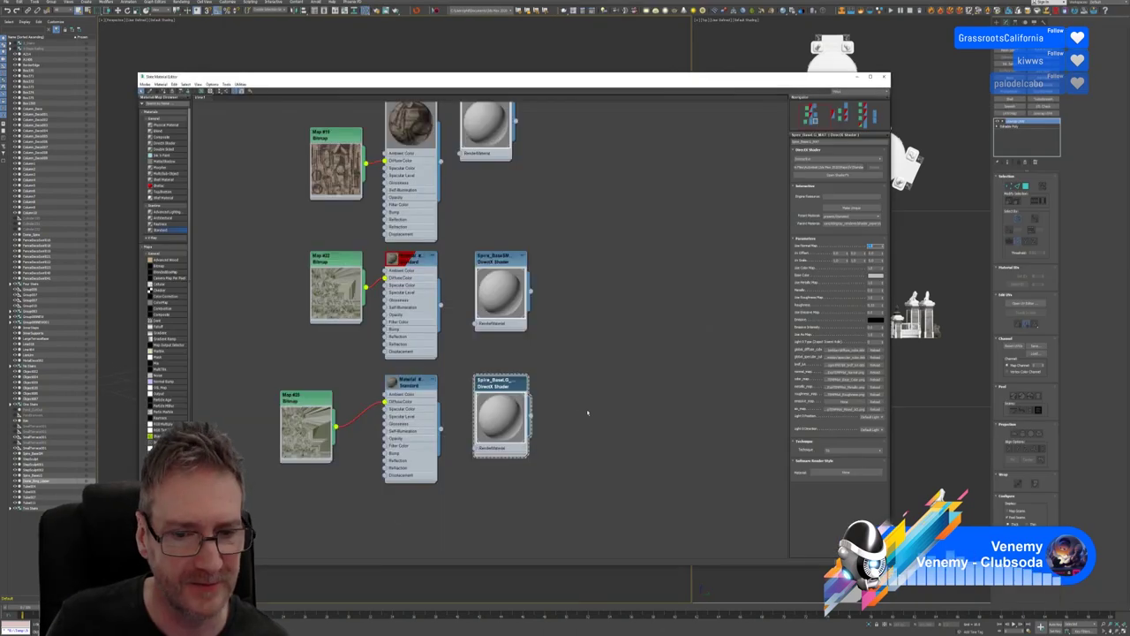
{"action": "middle_click_drag", "start_coordinate": [587, 412], "coordinate": [593, 214]}
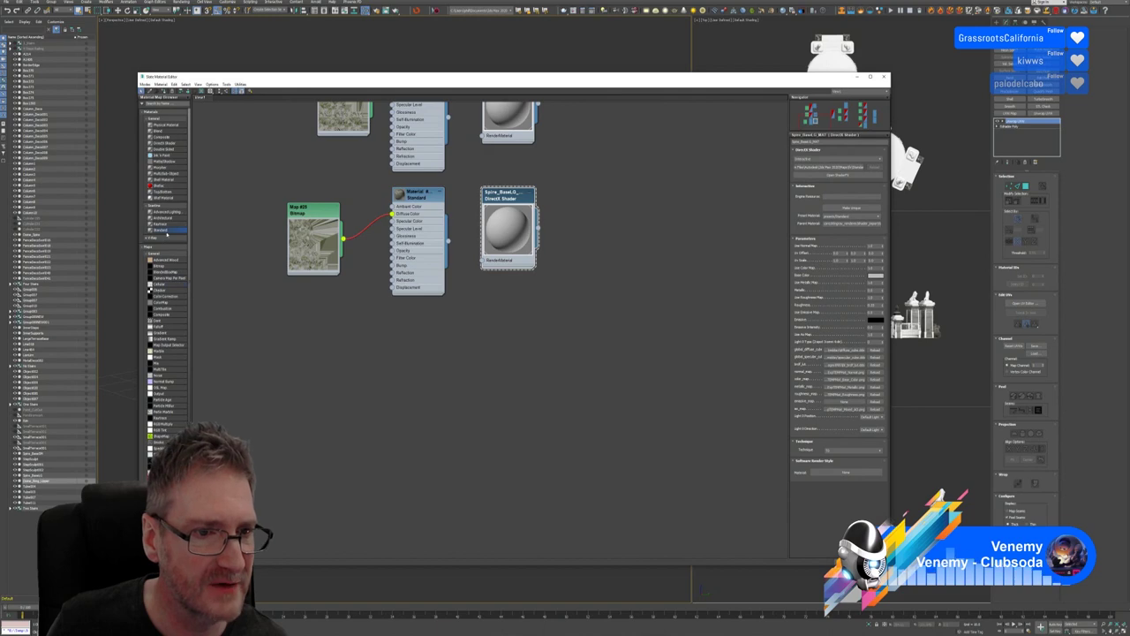
{"action": "left_click_drag", "start_coordinate": [423, 358], "coordinate": [419, 334]}
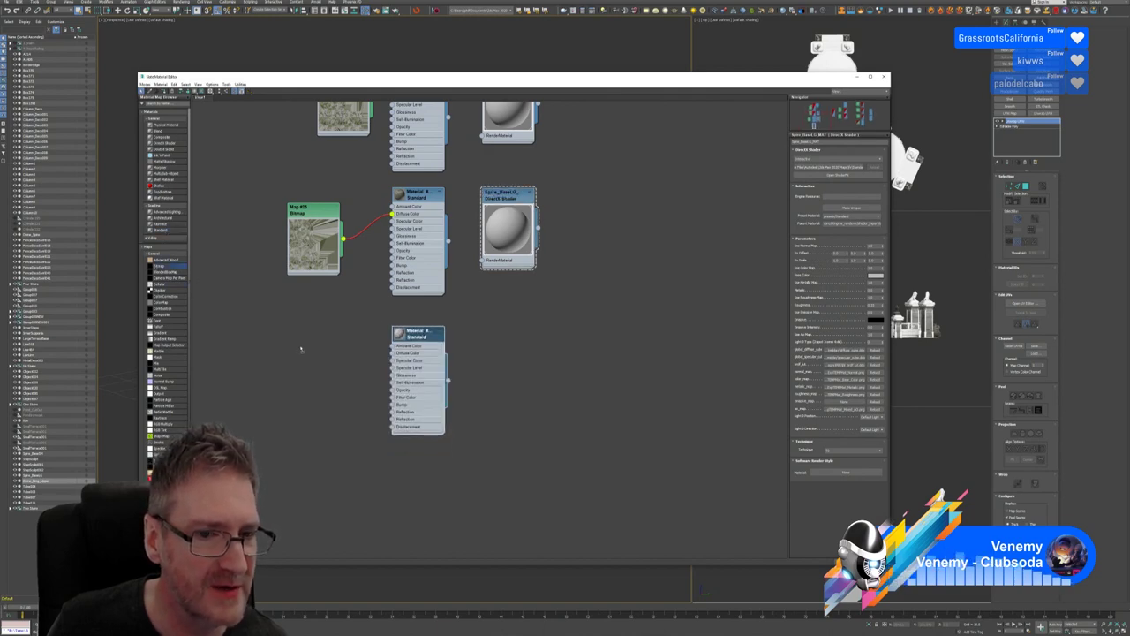
{"action": "left_click_drag", "start_coordinate": [300, 350], "coordinate": [301, 346]}
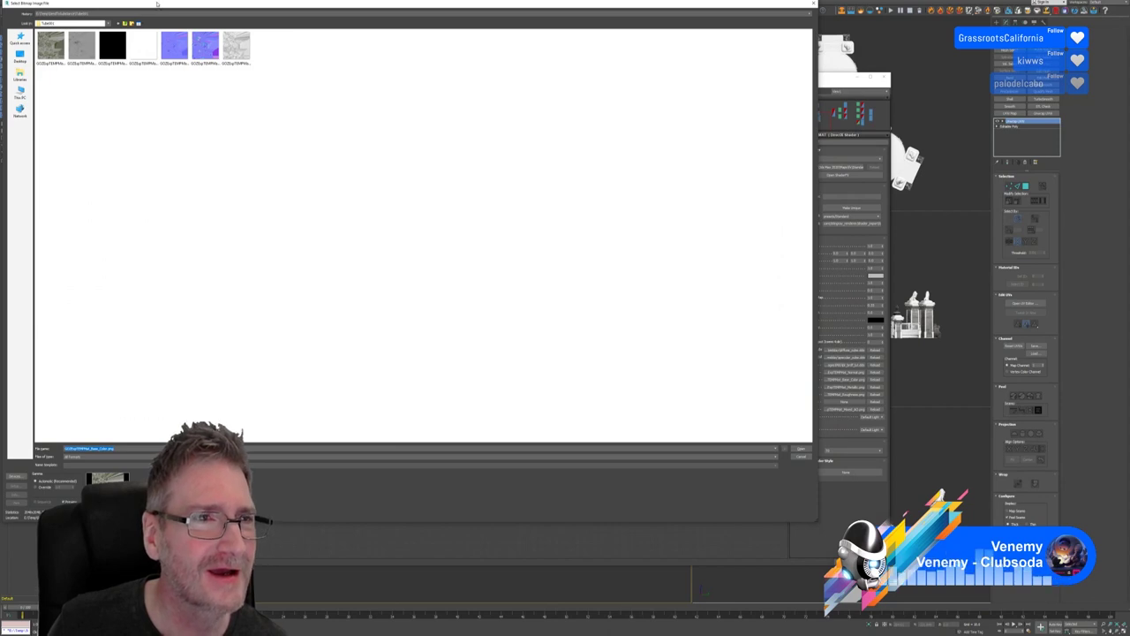
Load the first texture from the Dome_Ring_Upper folder into the new Bitmap node
{"action": "left_click_drag", "start_coordinate": [157, 4], "coordinate": [277, 53]}
{"action": "left_click", "coordinate": [249, 73]}
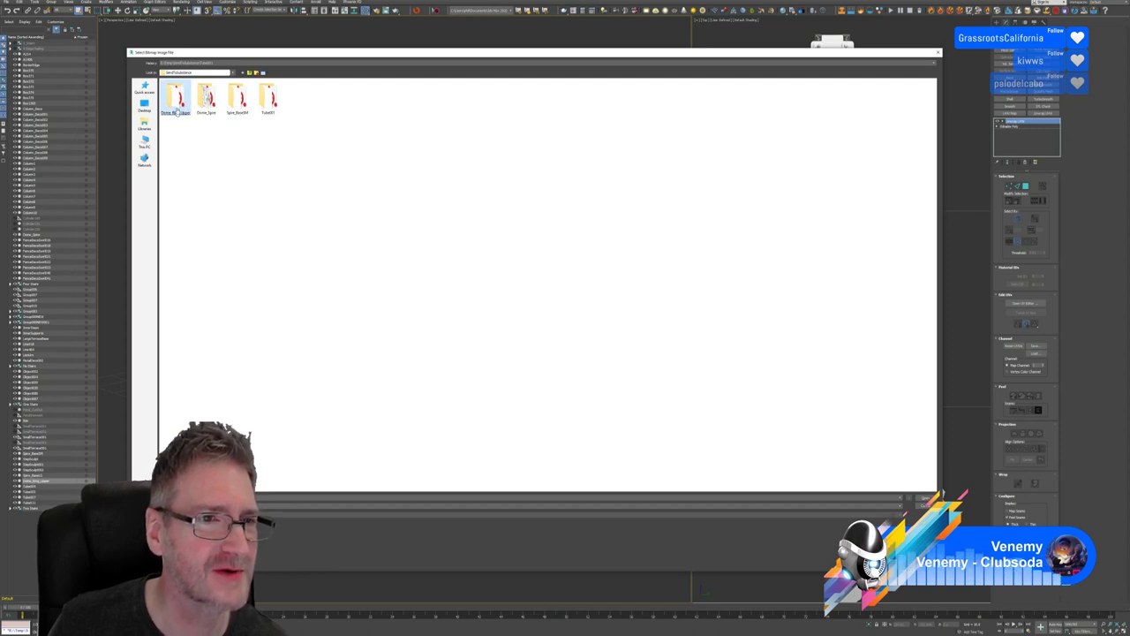
{"action": "double_click", "coordinate": [177, 103]}
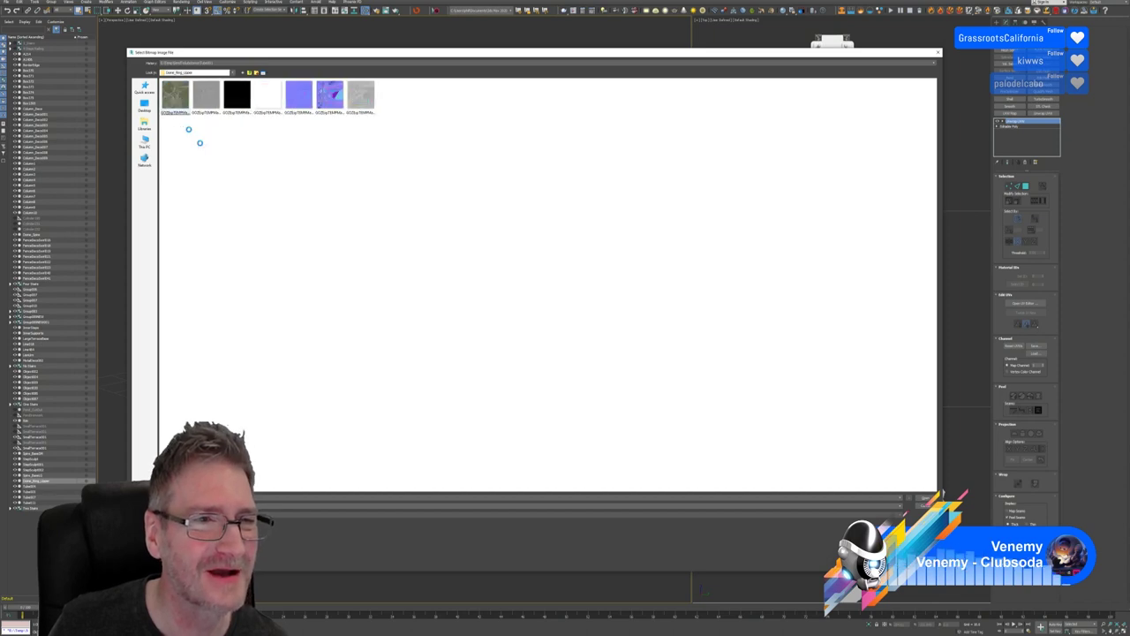
{"action": "double_click", "coordinate": [175, 94]}
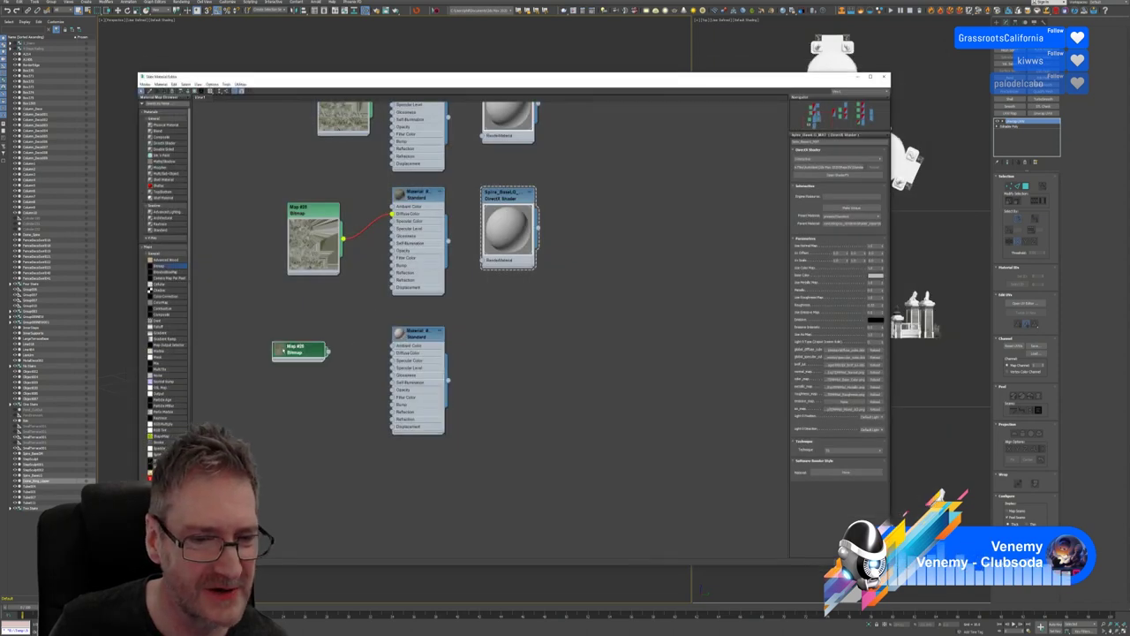
Connect Map #26 to the lower material's Diffuse Color and add a new Standard material node
{"action": "left_click_drag", "start_coordinate": [328, 378], "coordinate": [393, 354]}
{"action": "middle_click_drag", "start_coordinate": [485, 337], "coordinate": [435, 325]}
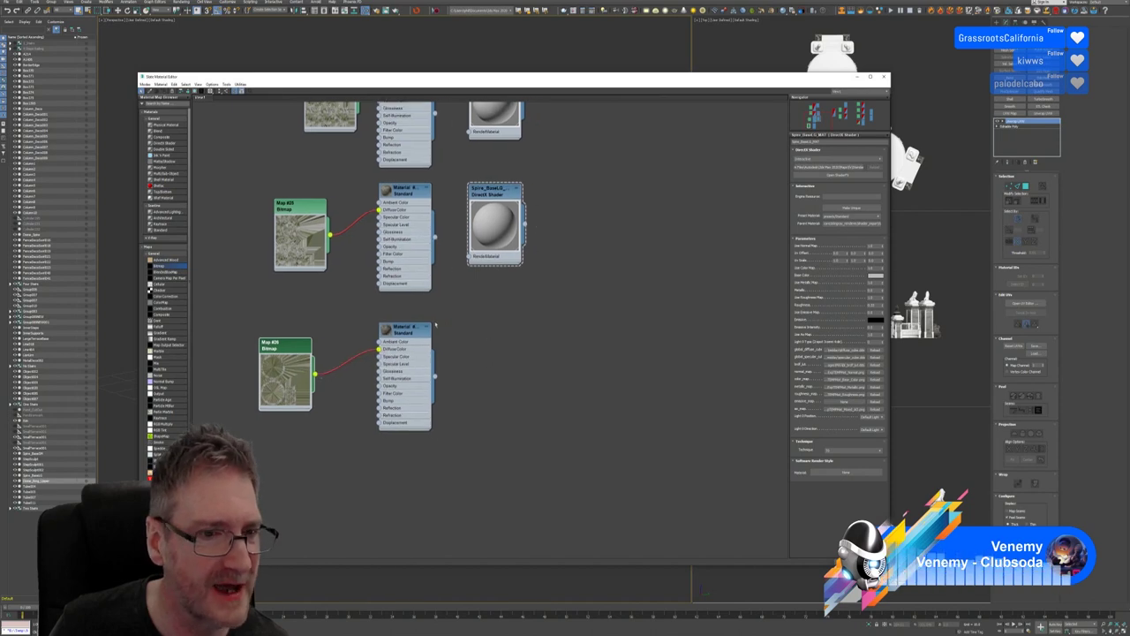
{"action": "left_click_drag", "start_coordinate": [181, 230], "coordinate": [510, 343]}
Convert the new Standard material to a DirectX Shader, discarding the old material
{"action": "right_click", "coordinate": [534, 344]}
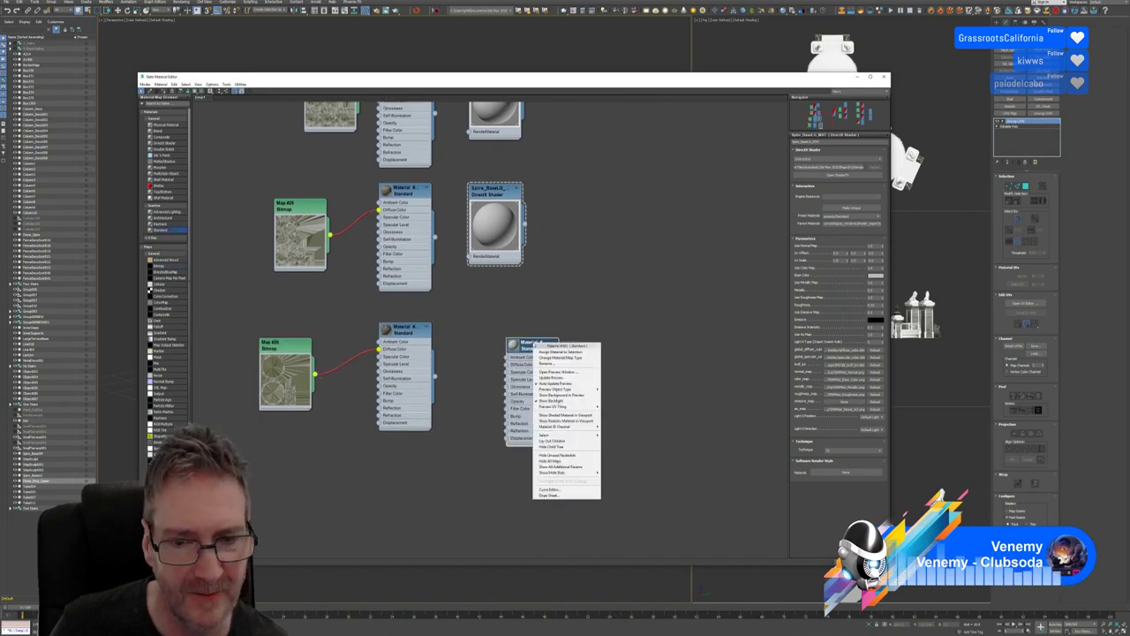
{"action": "left_click", "coordinate": [560, 357]}
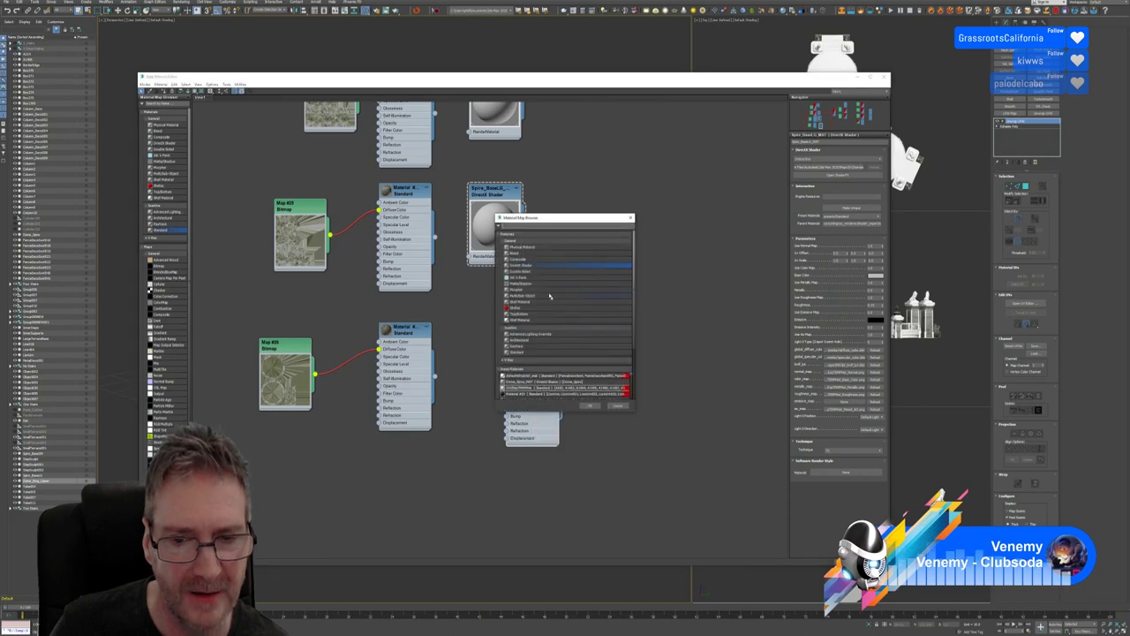
{"action": "left_click", "coordinate": [590, 406]}
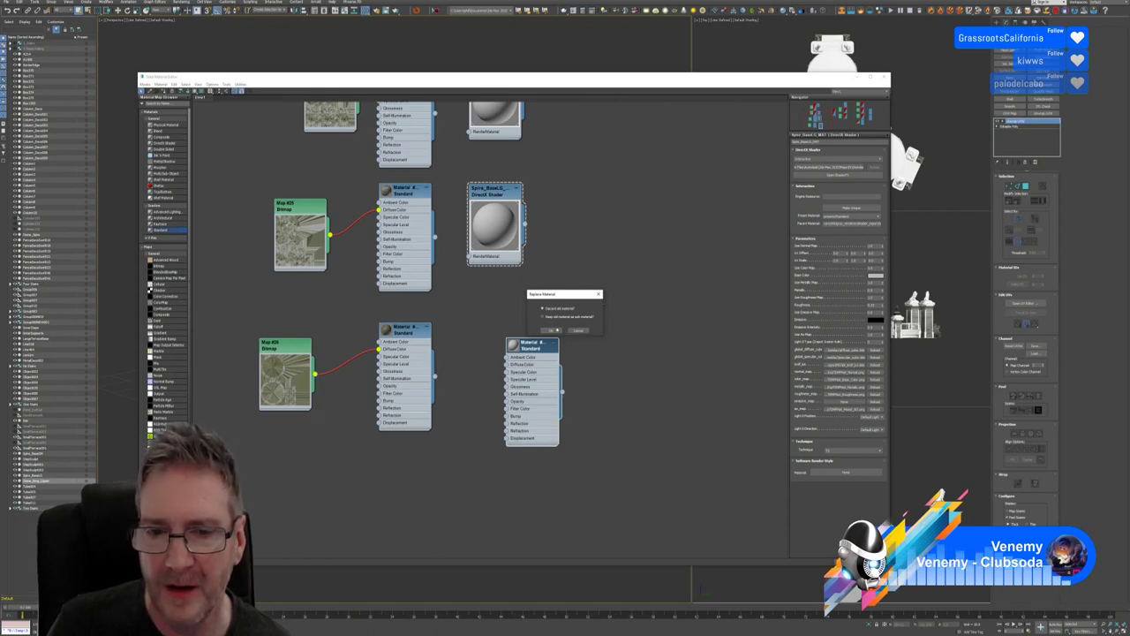
{"action": "left_click", "coordinate": [551, 331]}
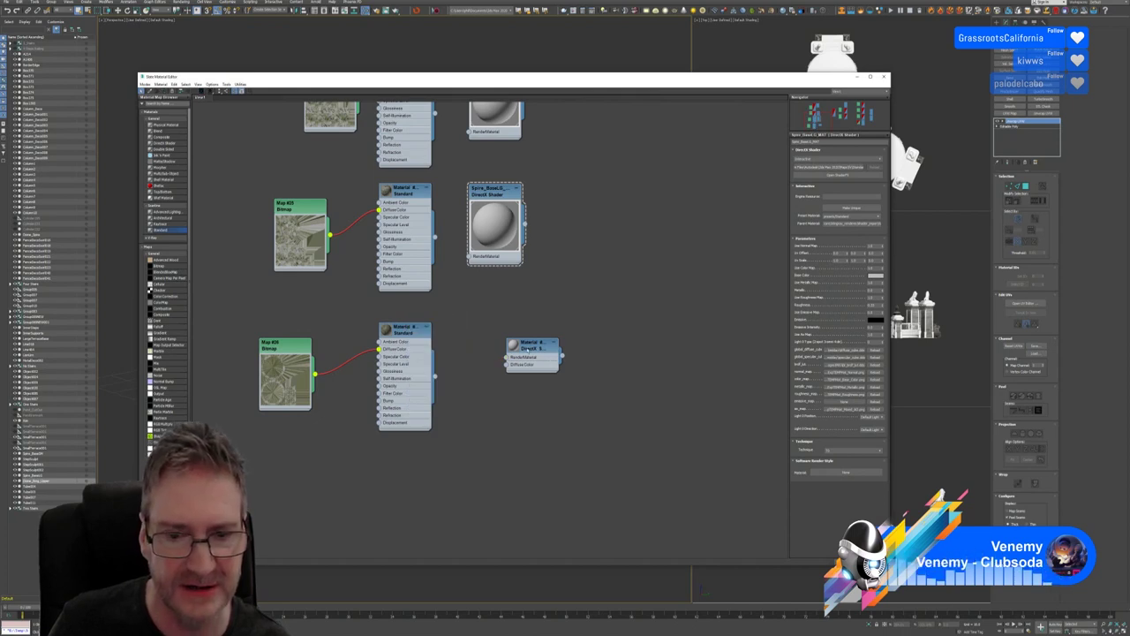
{"action": "left_click_drag", "start_coordinate": [535, 346], "coordinate": [510, 341]}
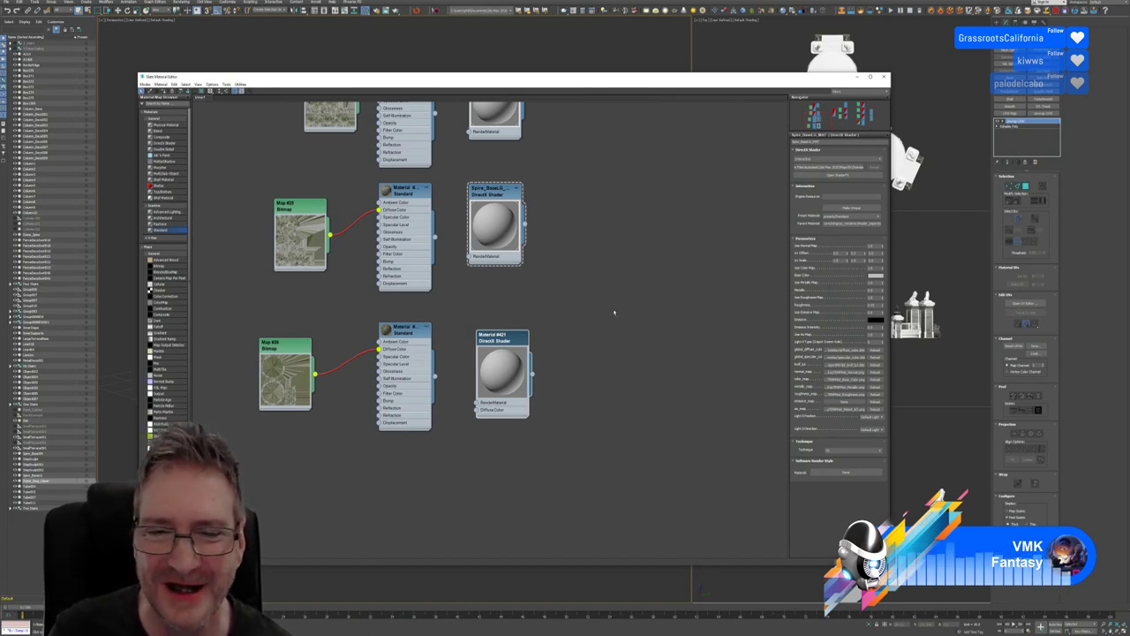
Switch Material #421 to a different shader effect and load the blue normal-map texture
{"action": "left_click", "coordinate": [502, 371]}
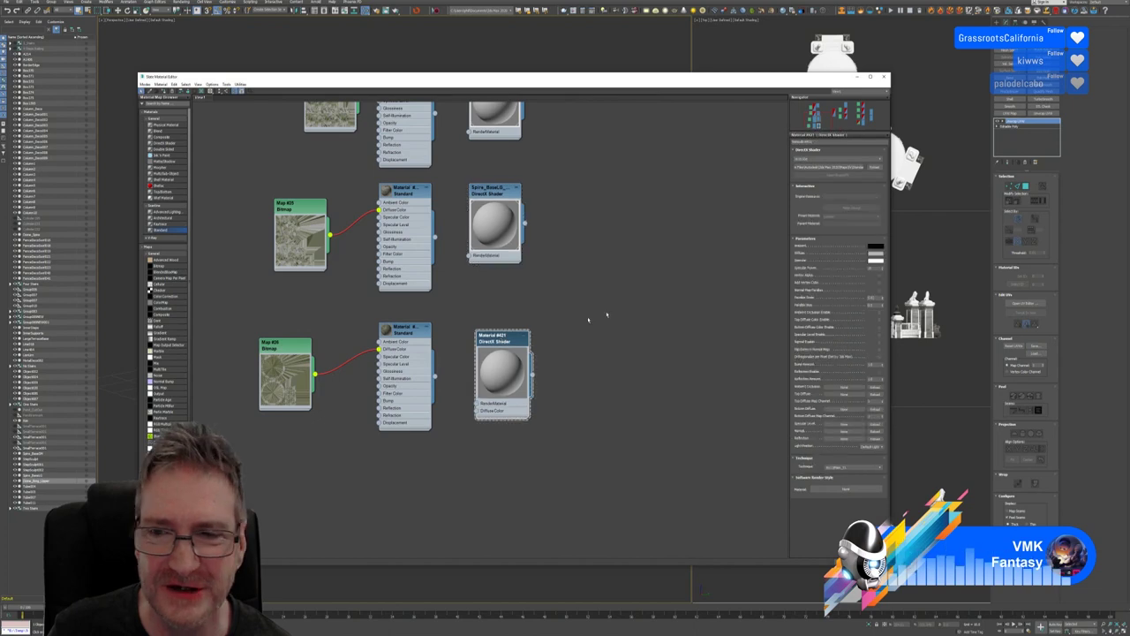
{"action": "left_click", "coordinate": [839, 159]}
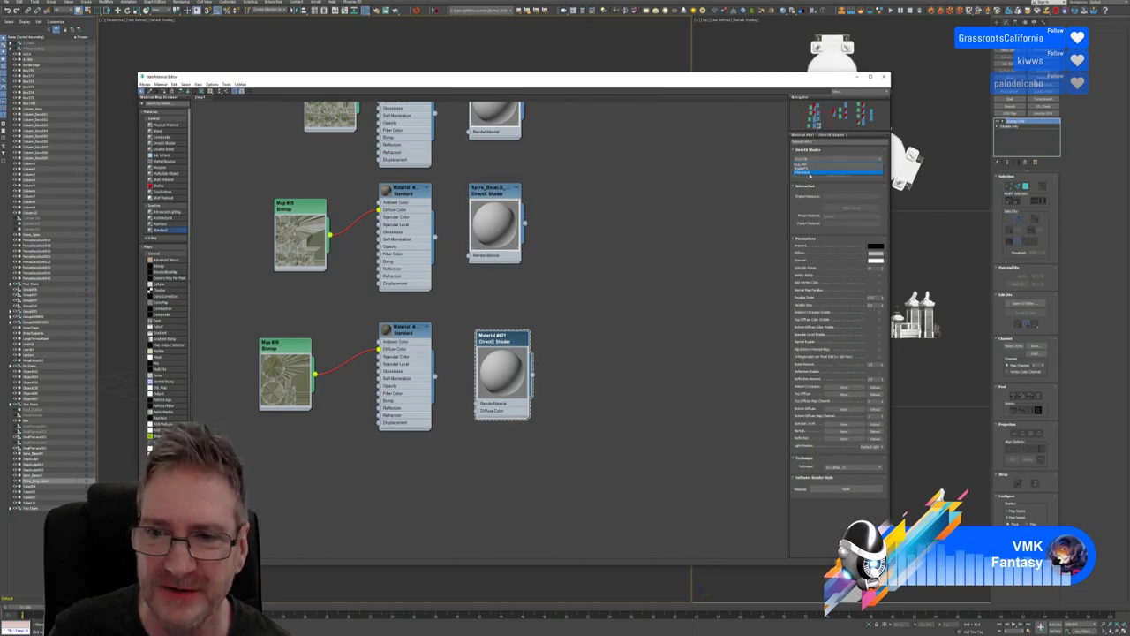
{"action": "left_click", "coordinate": [809, 173]}
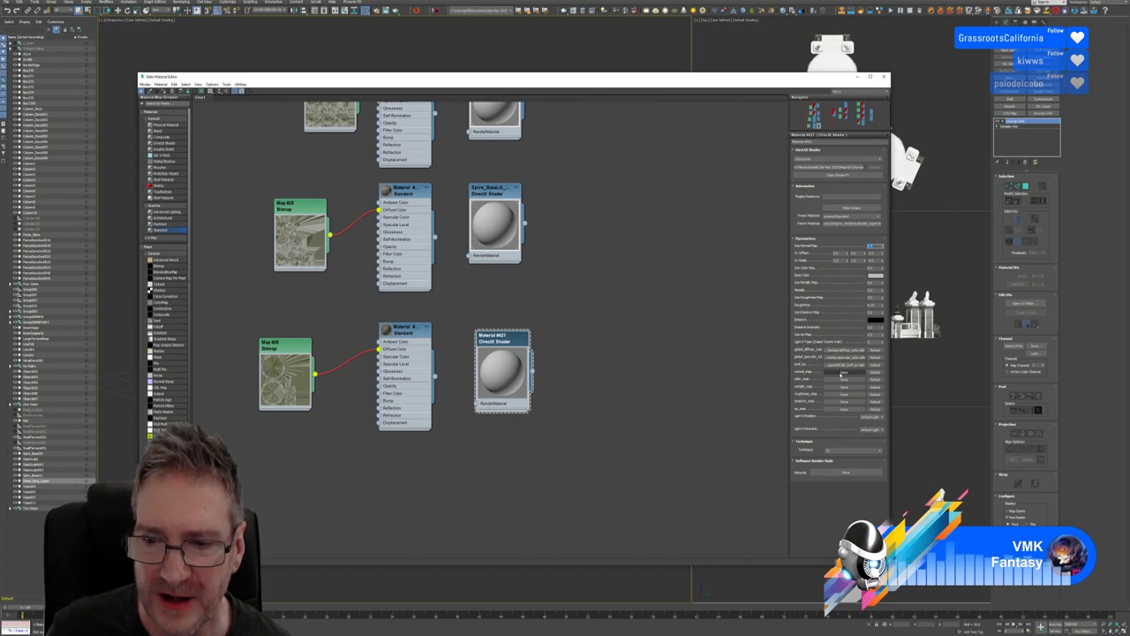
{"action": "left_click", "coordinate": [841, 374]}
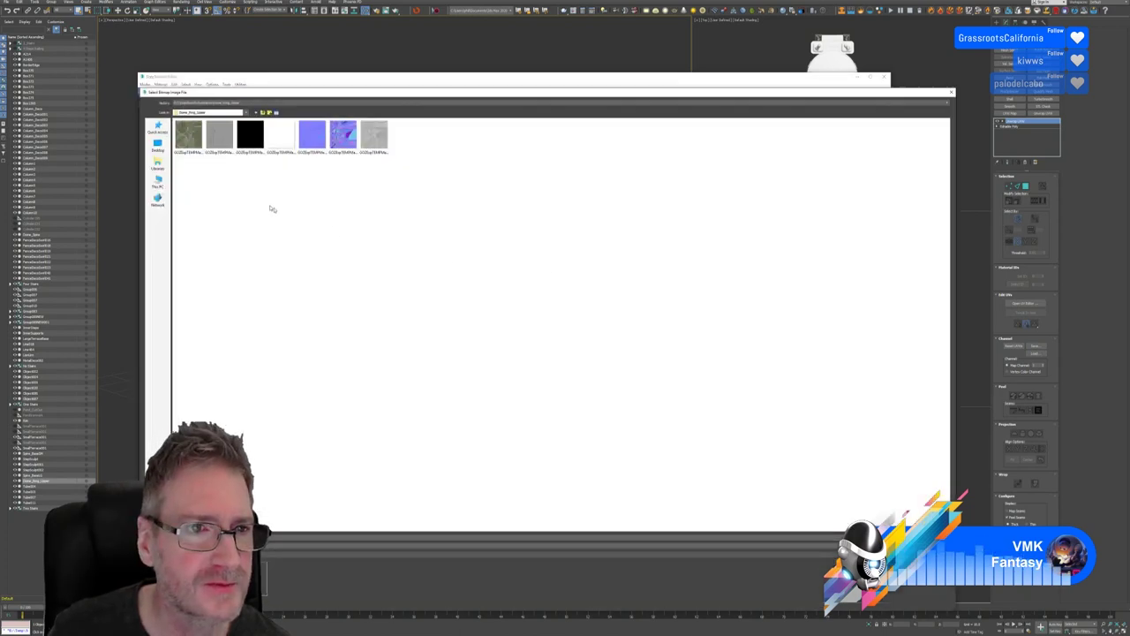
{"action": "double_click", "coordinate": [322, 143]}
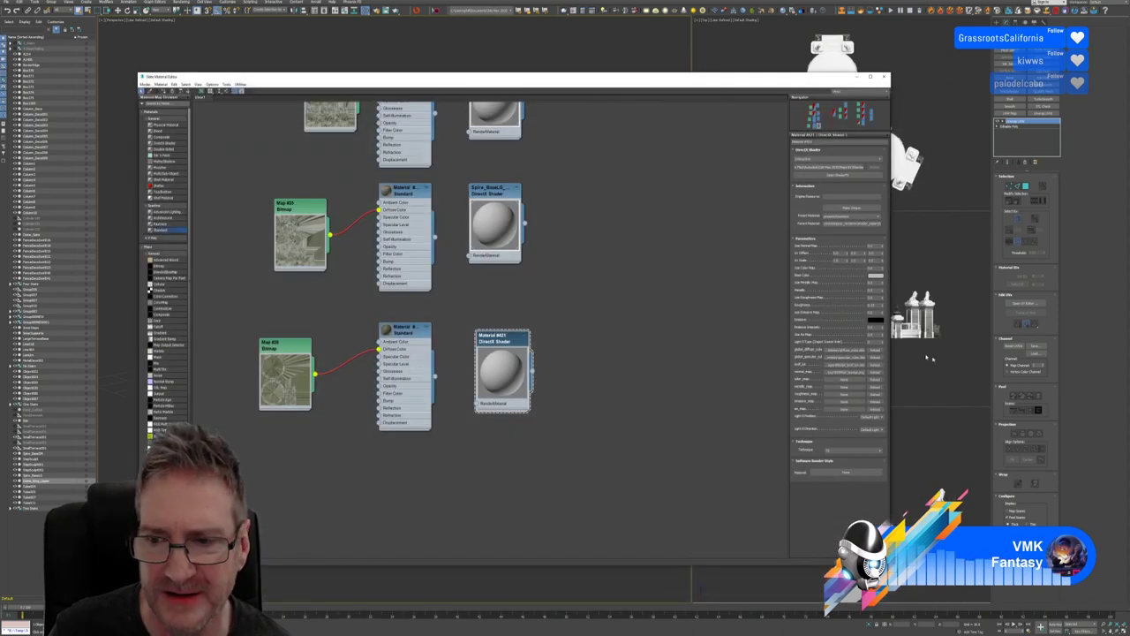
{"action": "left_click", "coordinate": [846, 384]}
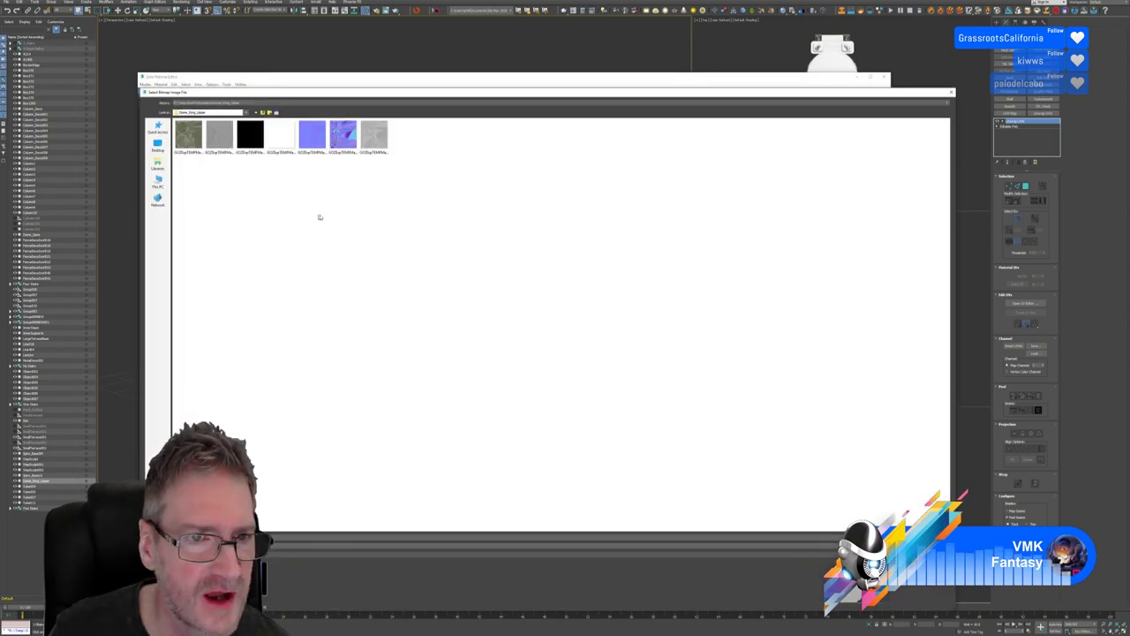
{"action": "left_click", "coordinate": [318, 141]}
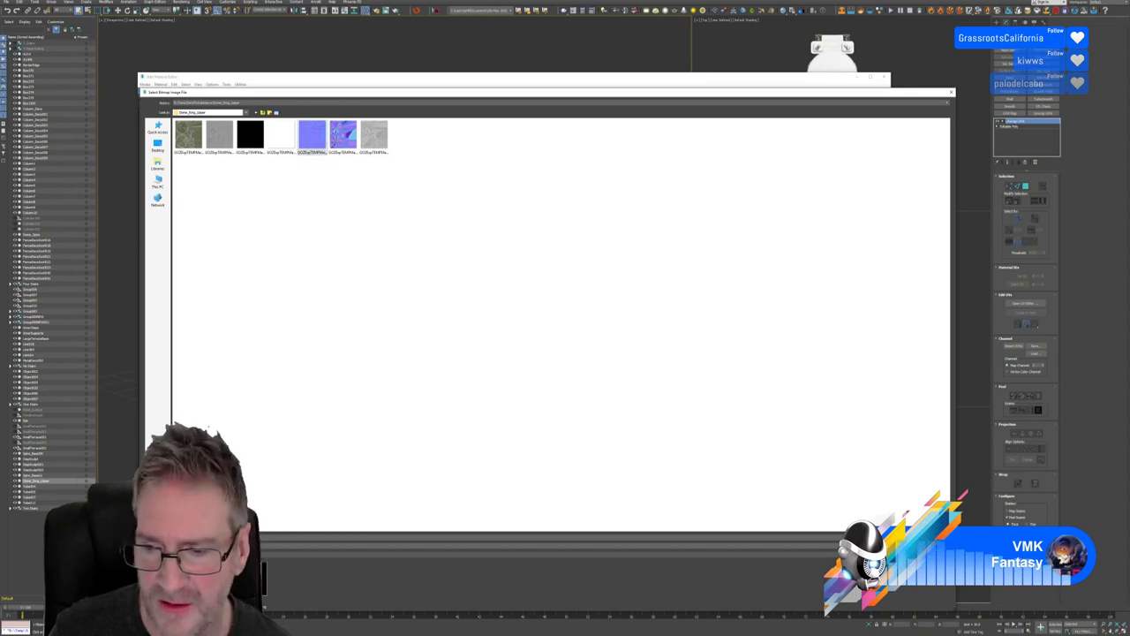
{"action": "key", "text": "Return"}
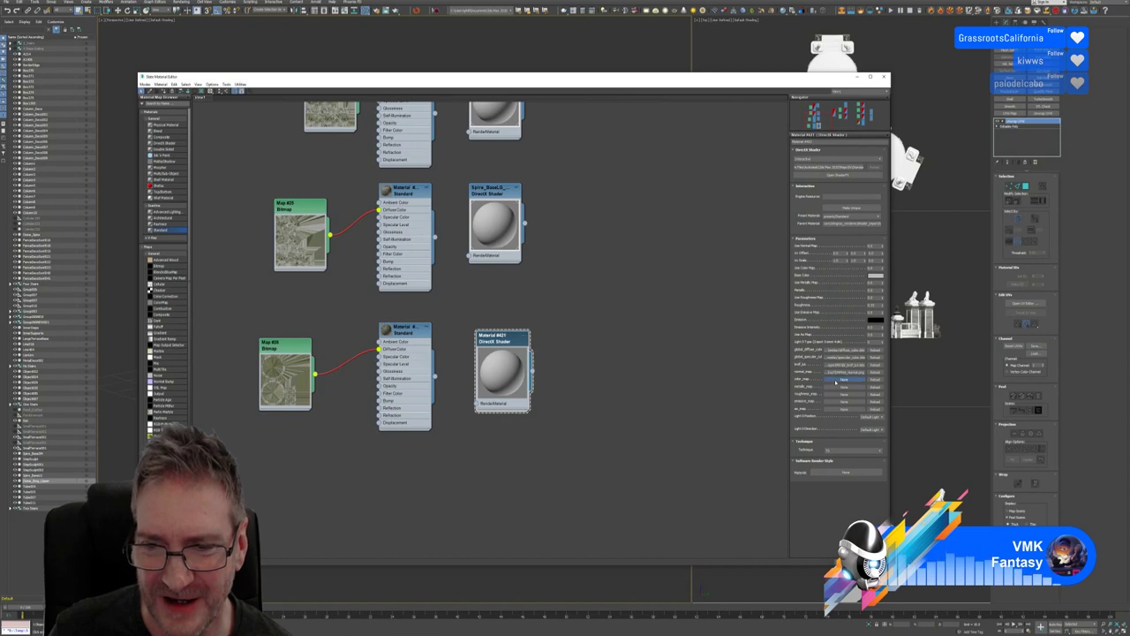
Assign the first colour texture and a black texture to the next two map slots
{"action": "left_click", "coordinate": [843, 379]}
{"action": "left_click", "coordinate": [188, 137]}
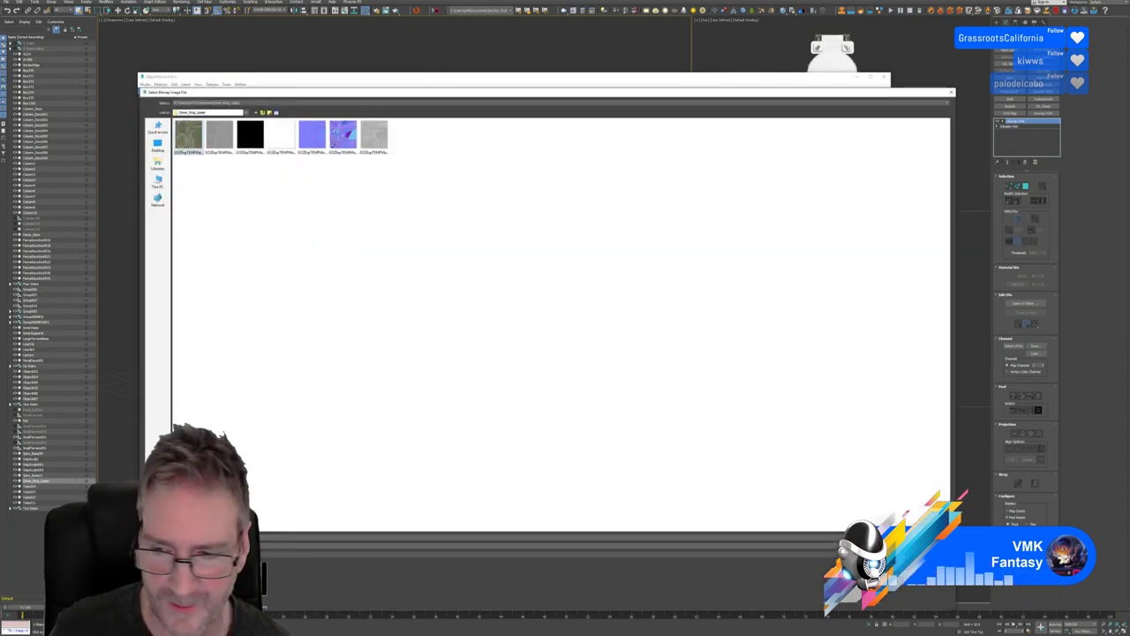
{"action": "key", "text": "Return"}
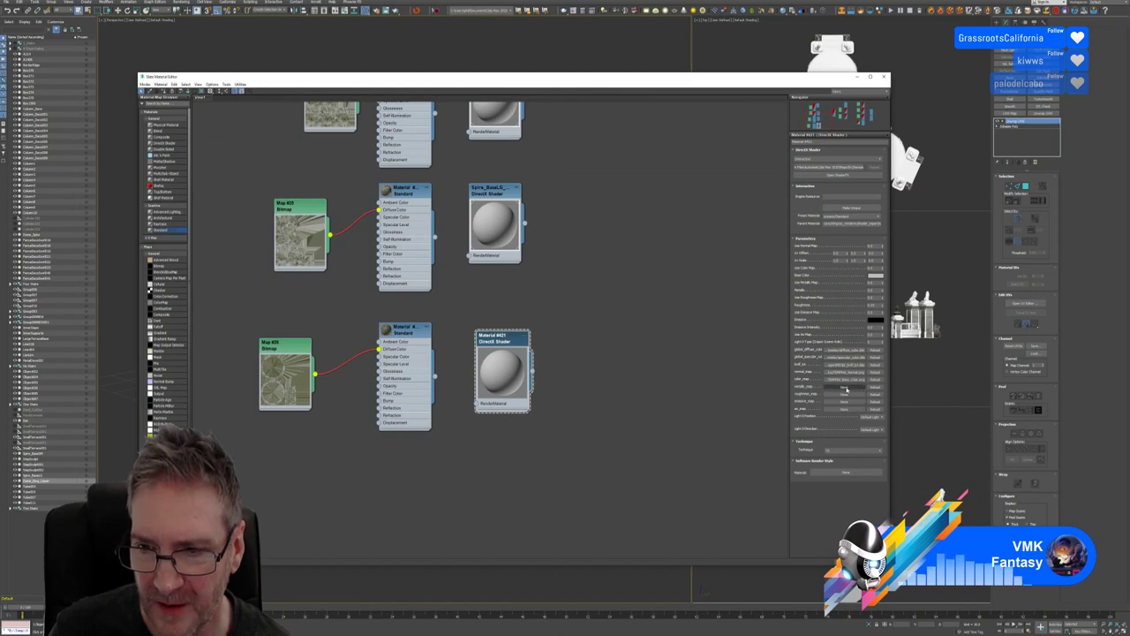
{"action": "left_click", "coordinate": [845, 389]}
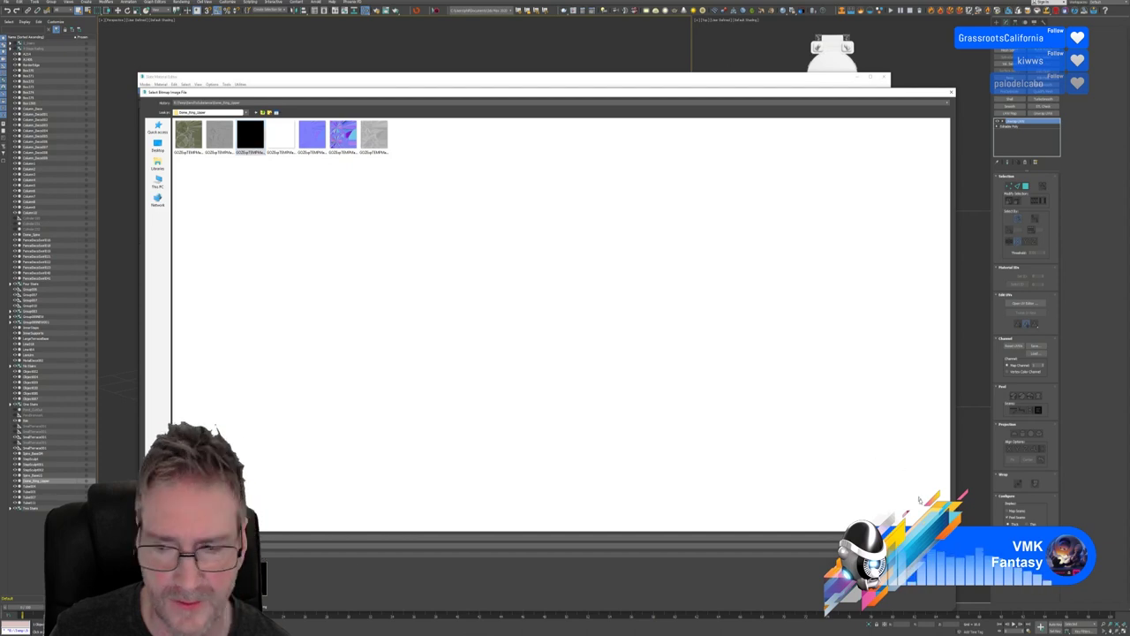
{"action": "key", "text": "Return"}
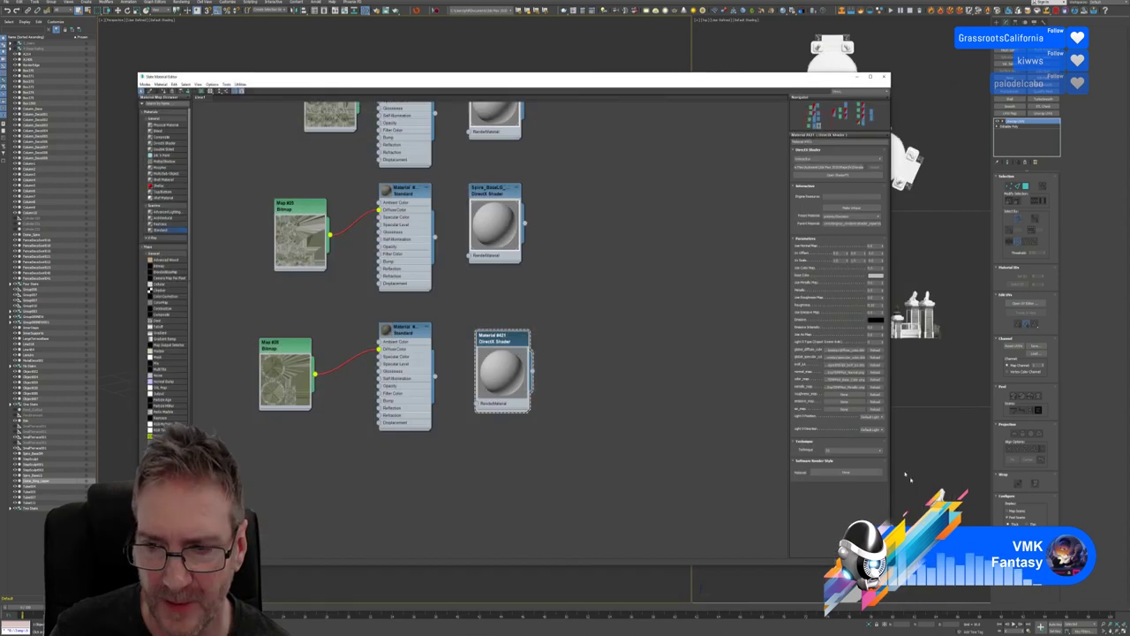
Load the roughness and white textures into the remaining map slots
{"action": "left_click", "coordinate": [841, 396]}
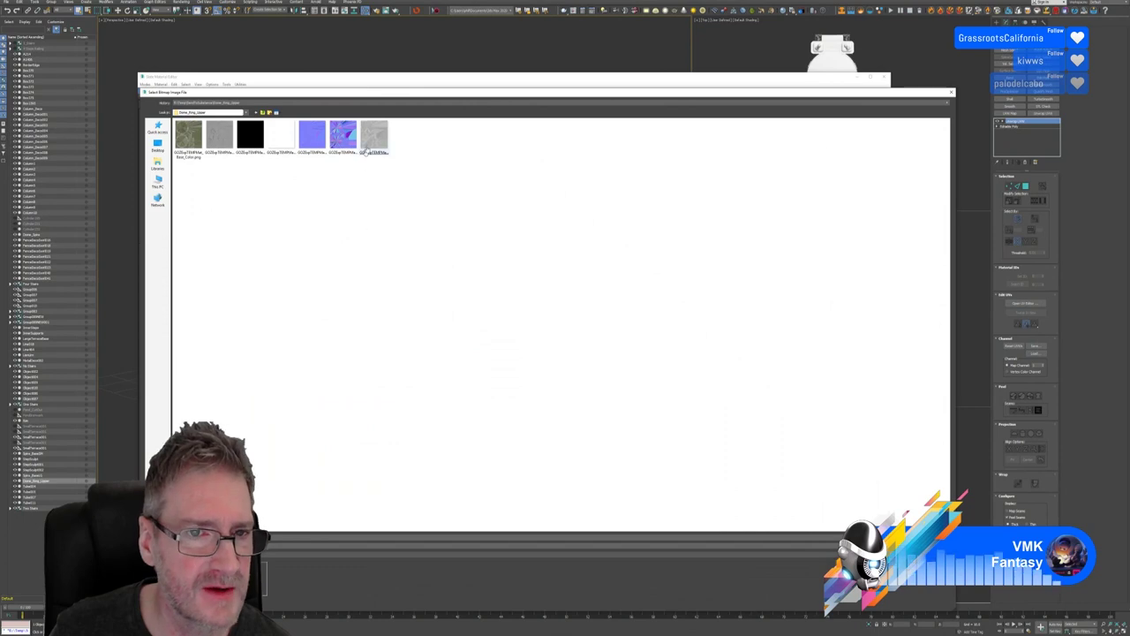
{"action": "left_click", "coordinate": [371, 137]}
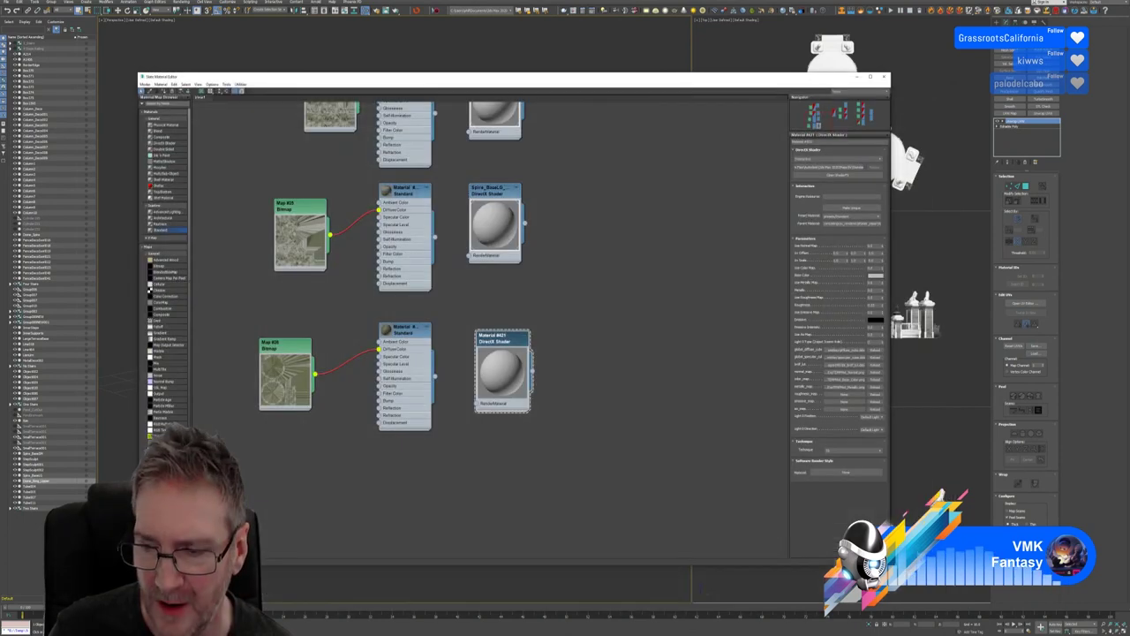
{"action": "left_click", "coordinate": [843, 412]}
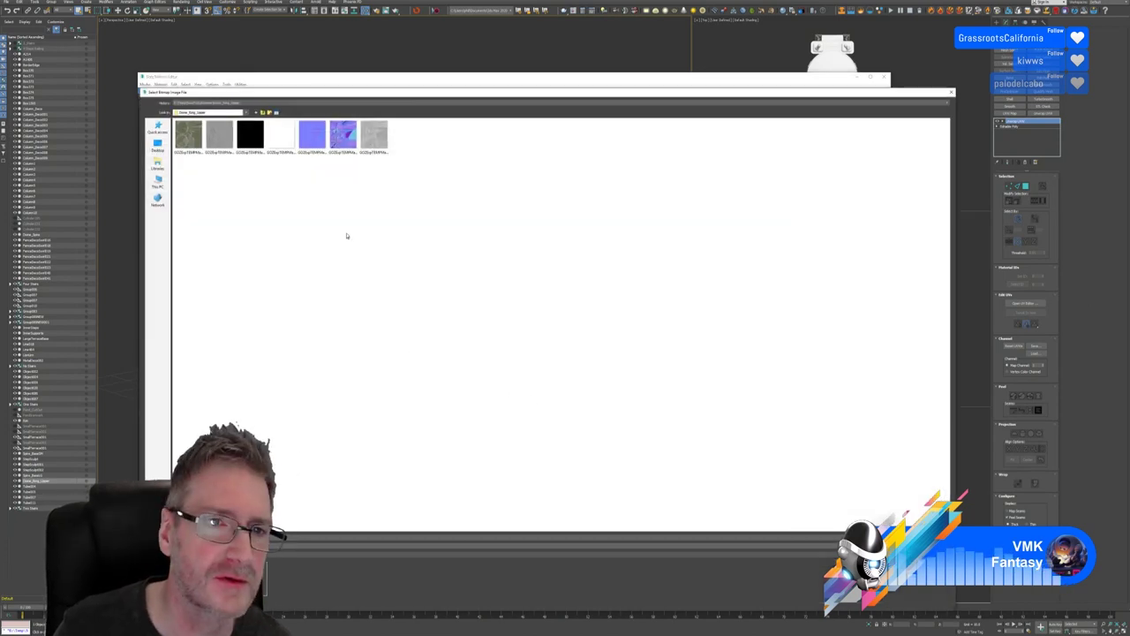
{"action": "left_click", "coordinate": [280, 135]}
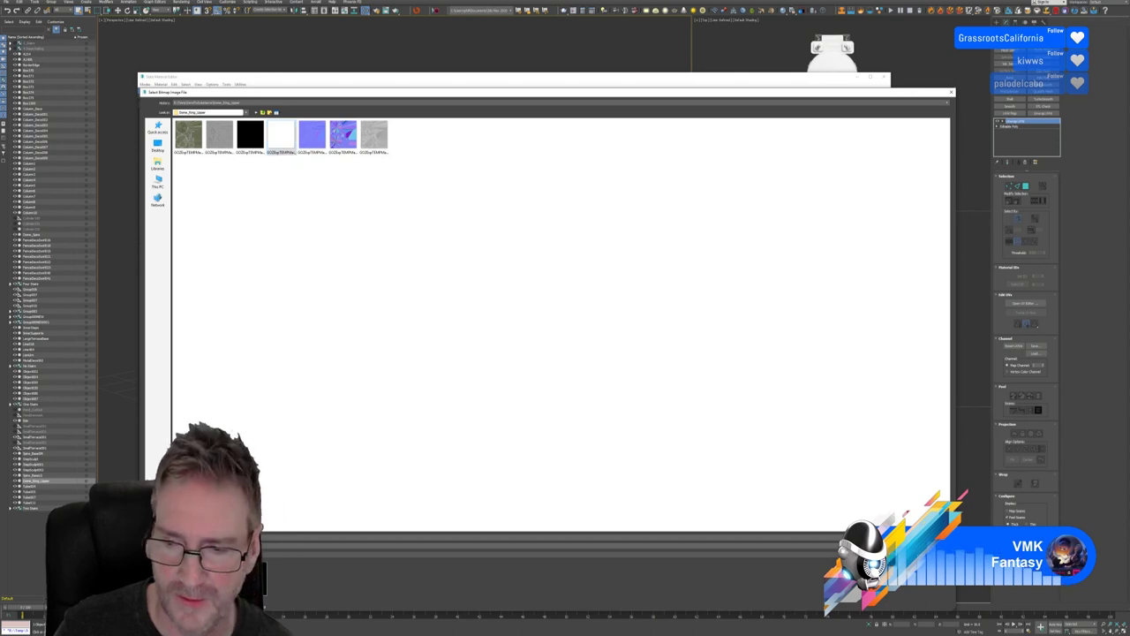
{"action": "key", "text": "Return"}
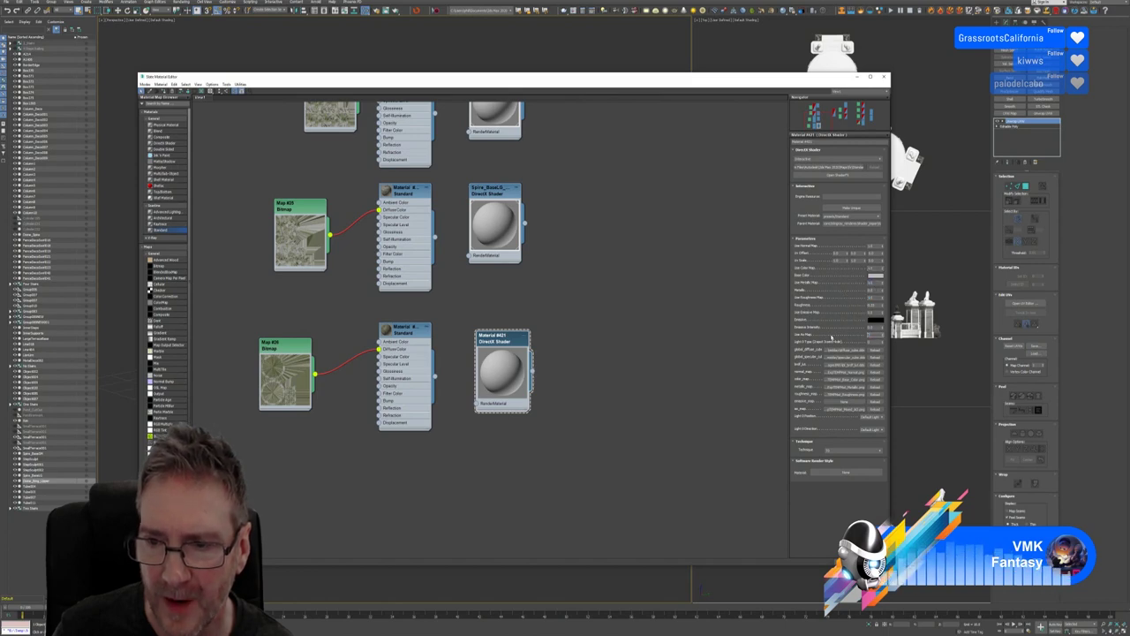
Rename Material #421 by pasting in the Dome_Ring name
{"action": "left_click", "coordinate": [510, 336]}
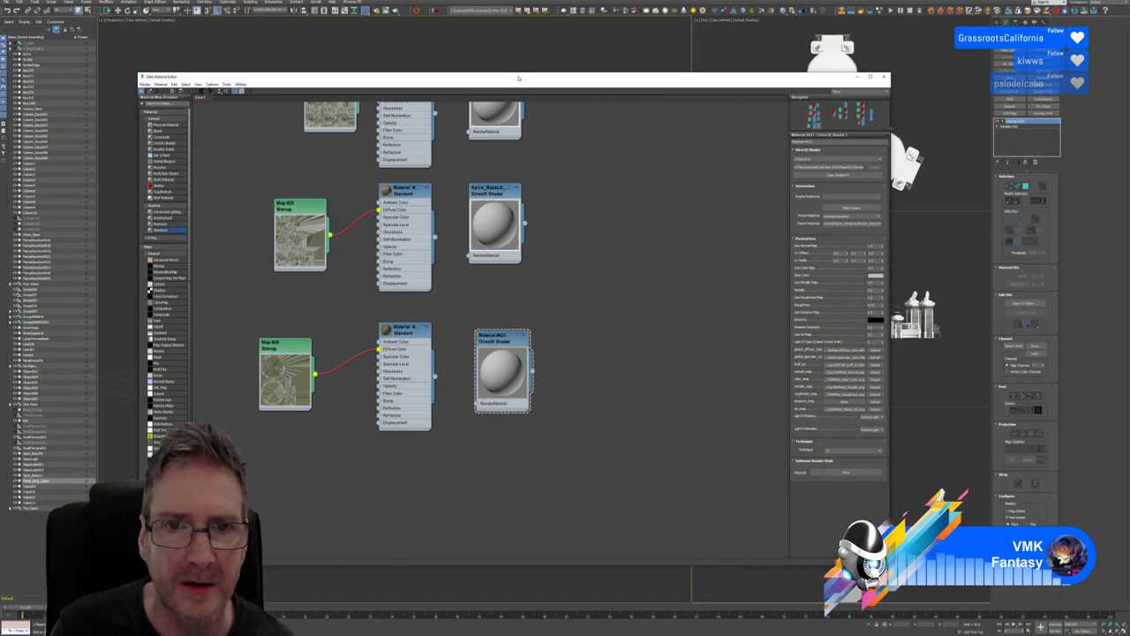
{"action": "mouse_move", "coordinate": [518, 78]}
{"action": "left_mouse_down"}
{"action": "mouse_move", "coordinate": [521, 403]}
{"action": "mouse_move", "coordinate": [527, 95]}
{"action": "left_mouse_up"}
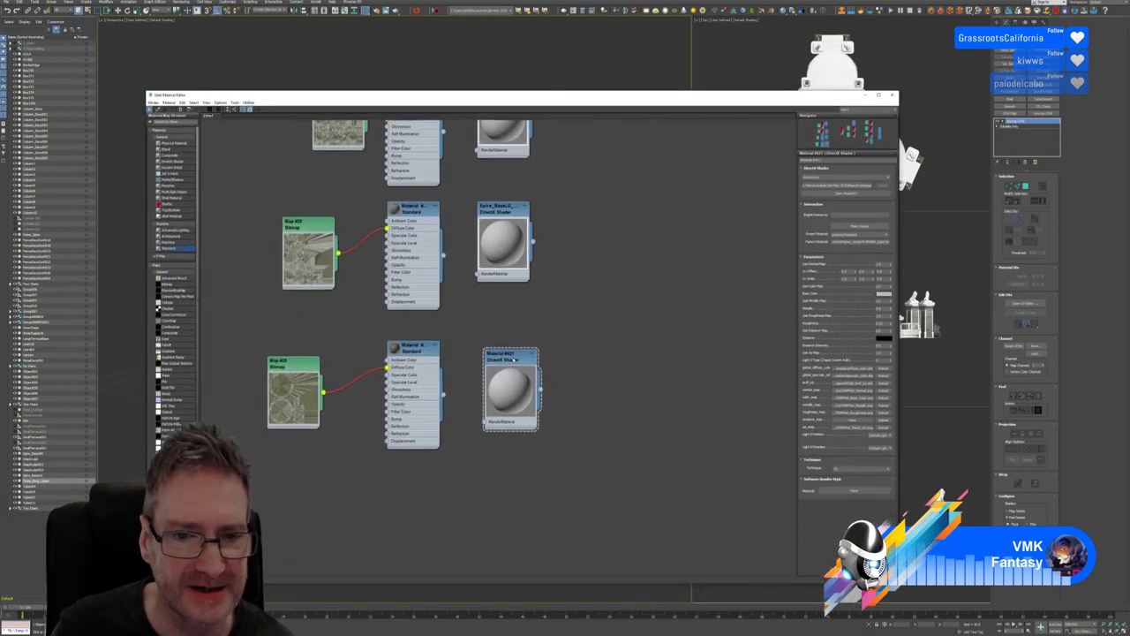
{"action": "right_click", "coordinate": [514, 359]}
{"action": "left_click", "coordinate": [529, 368]}
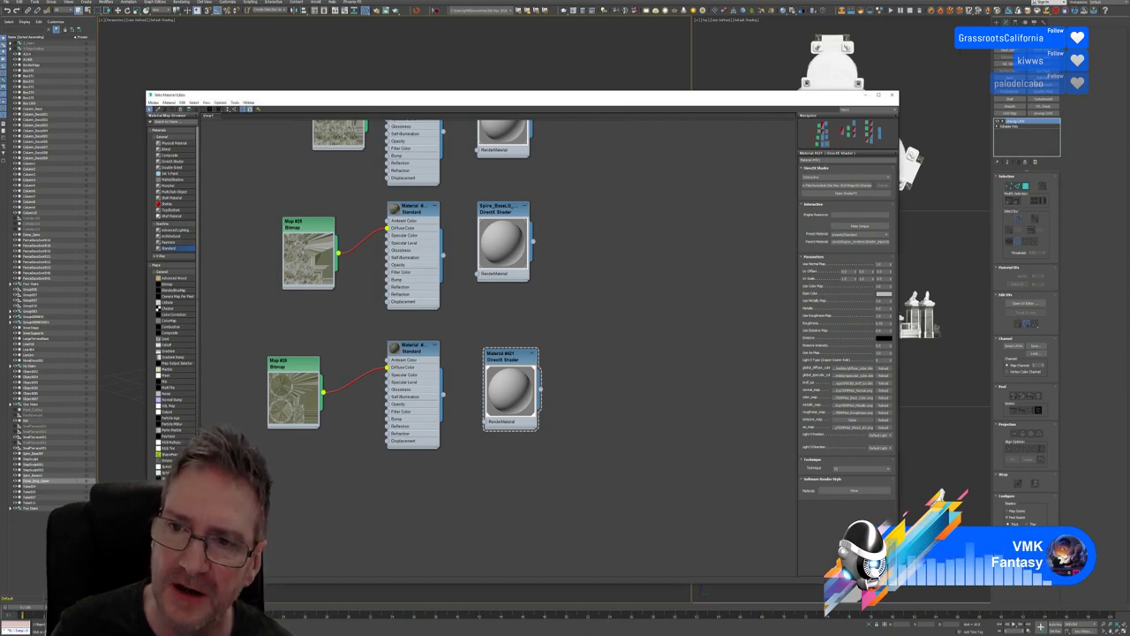
{"action": "key", "text": "ctrl+v"}
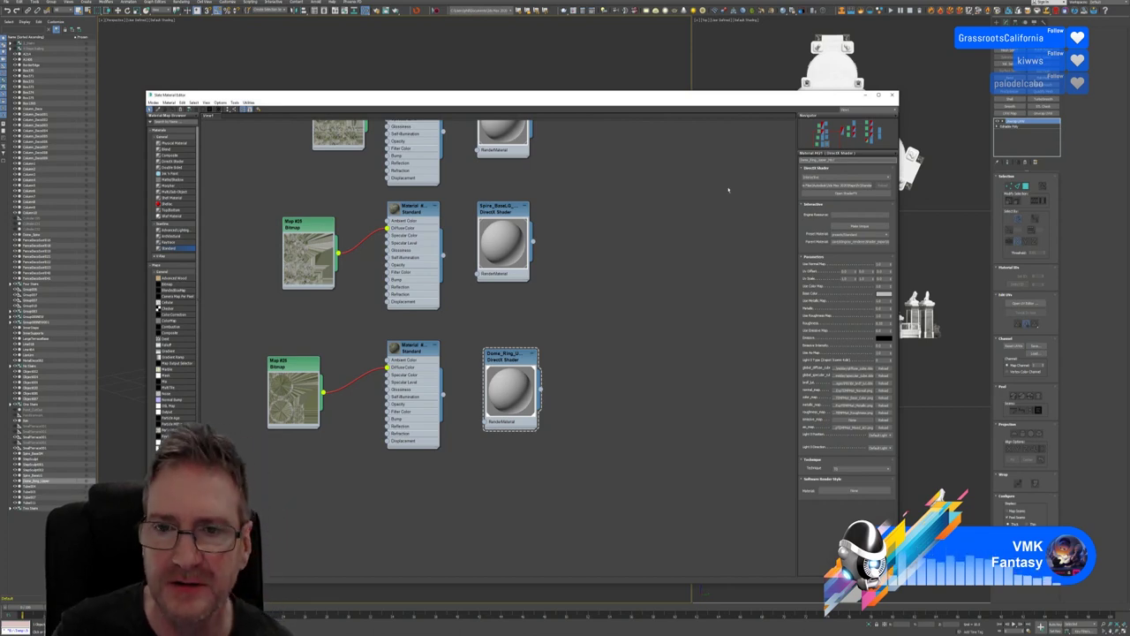
Close the material editor, select the wide ring beneath the dome, and start Send to Substance Painter
{"action": "left_click", "coordinate": [891, 95]}
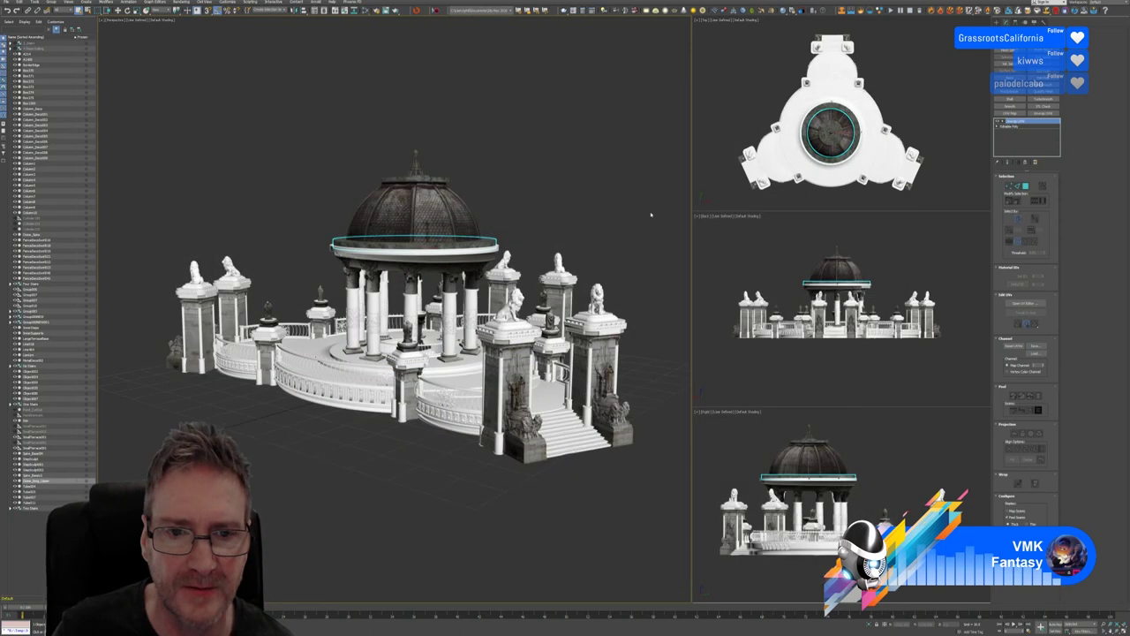
{"action": "scroll", "coordinate": [521, 189], "scroll_direction": "up", "scroll_amount": 4}
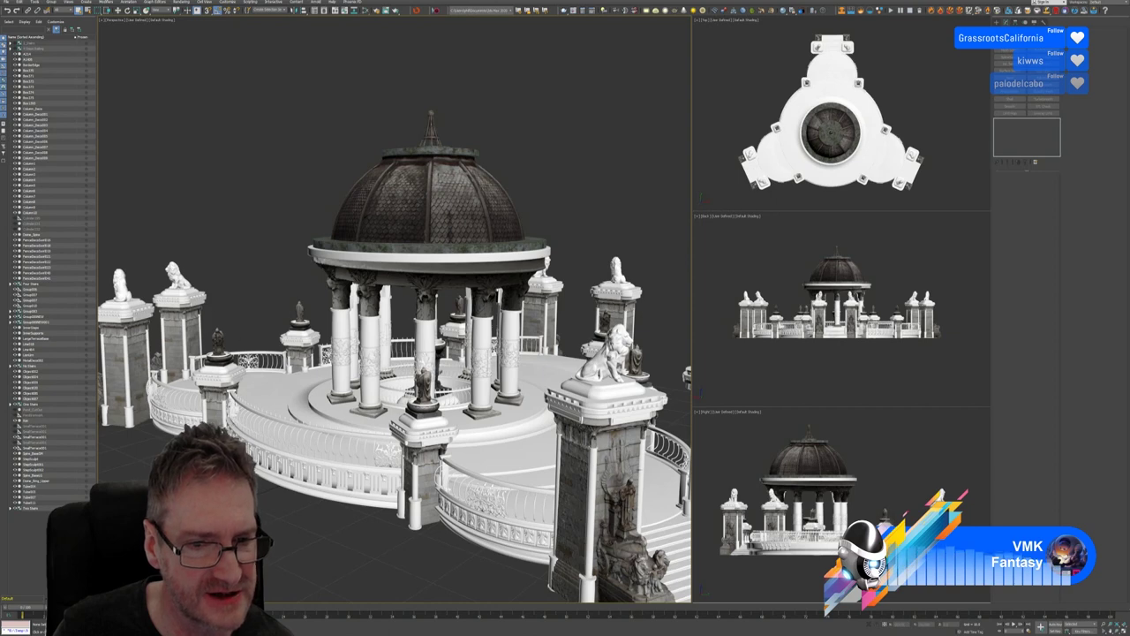
{"action": "left_click", "coordinate": [395, 256]}
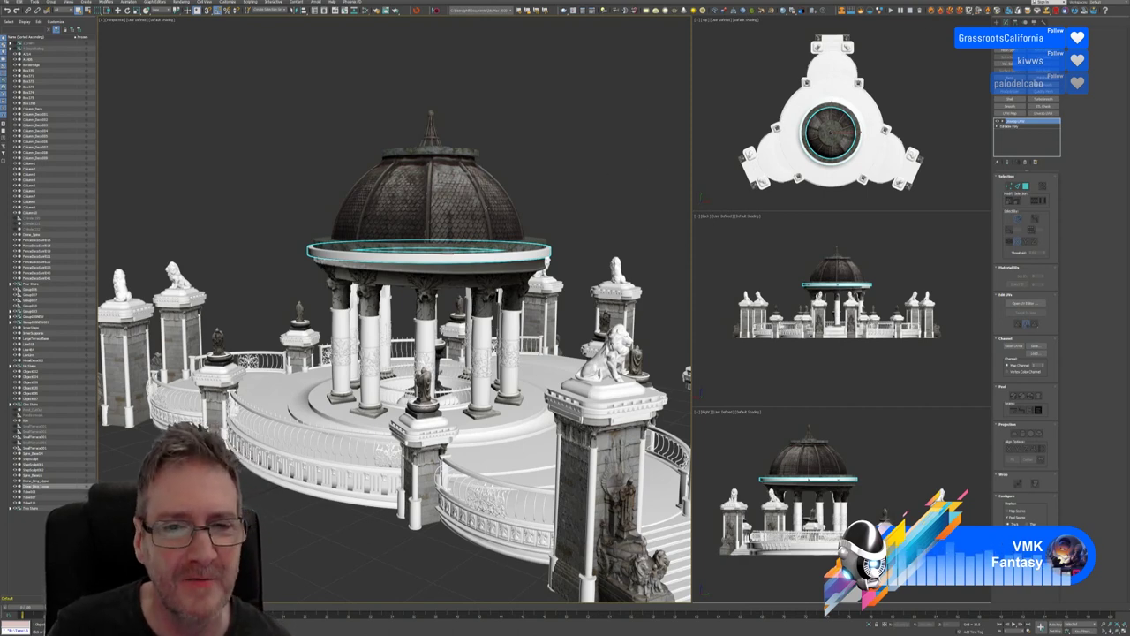
{"action": "left_click", "coordinate": [434, 11]}
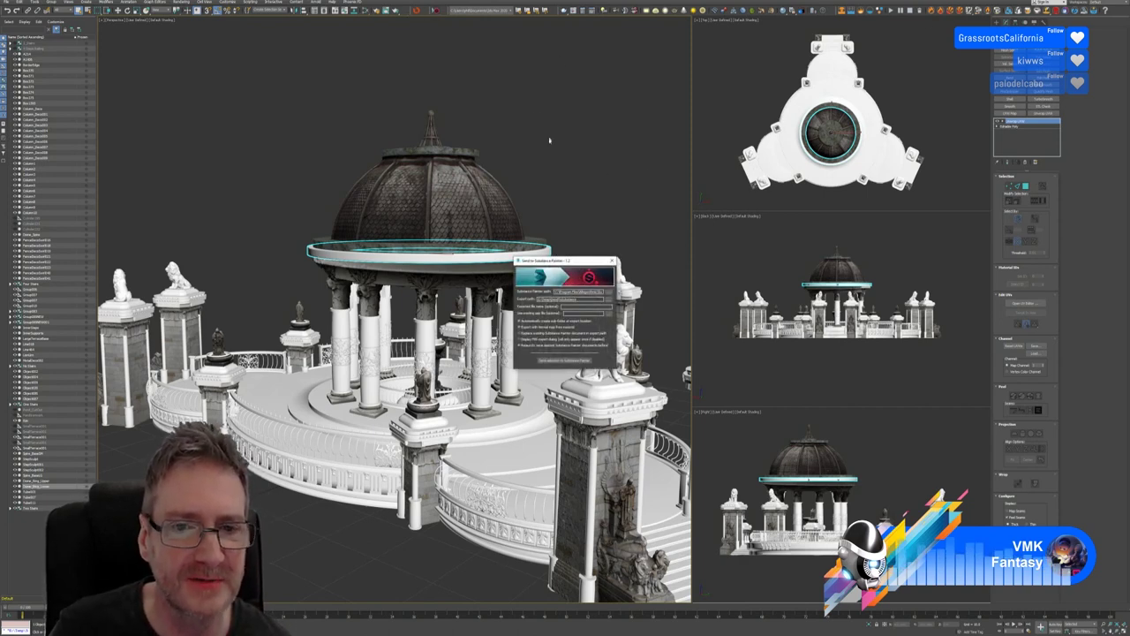
Send only the selected dome ring and accept the FBX export settings
{"action": "left_click", "coordinate": [570, 361]}
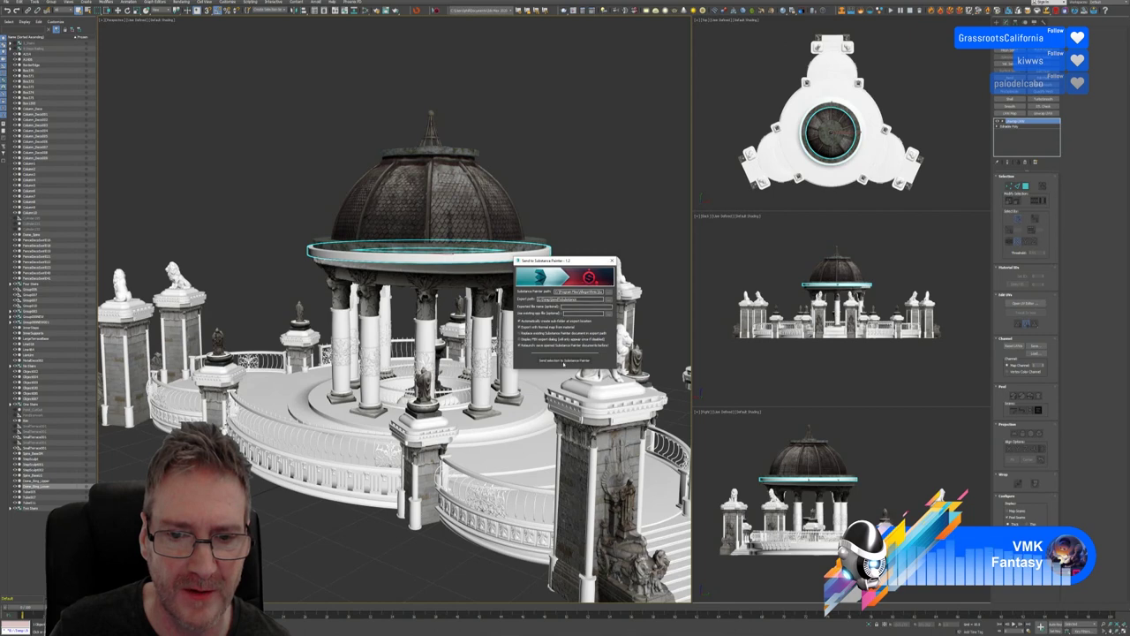
{"action": "left_click", "coordinate": [612, 398]}
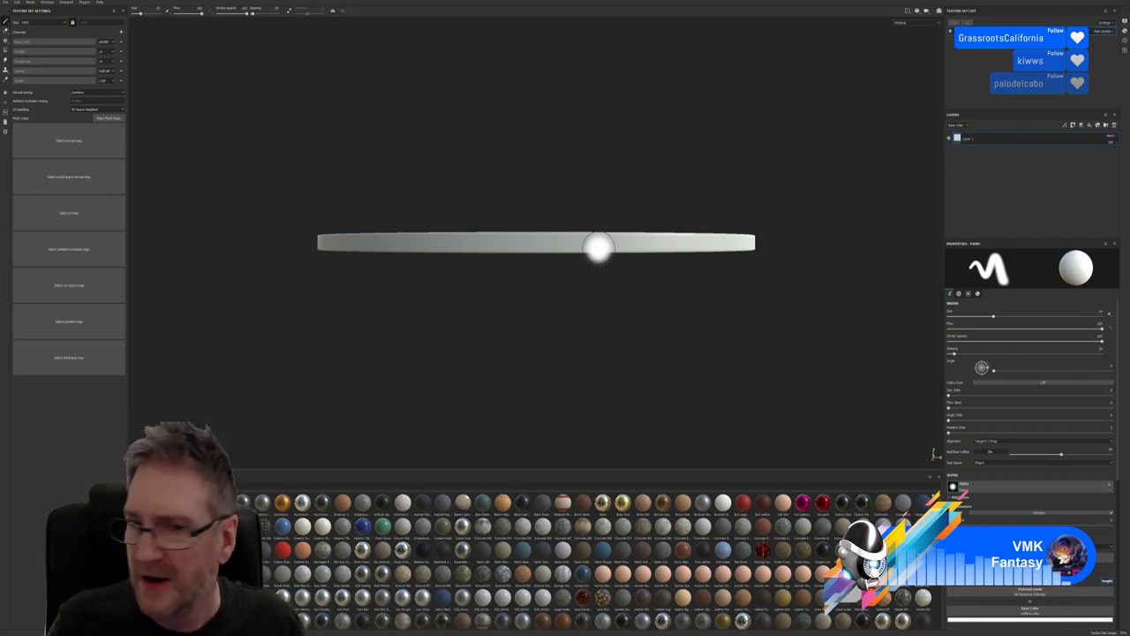
Bake the ring's mesh maps at a newly chosen output resolution
{"action": "left_click_drag", "start_coordinate": [507, 237], "coordinate": [491, 205], "text": "alt"}
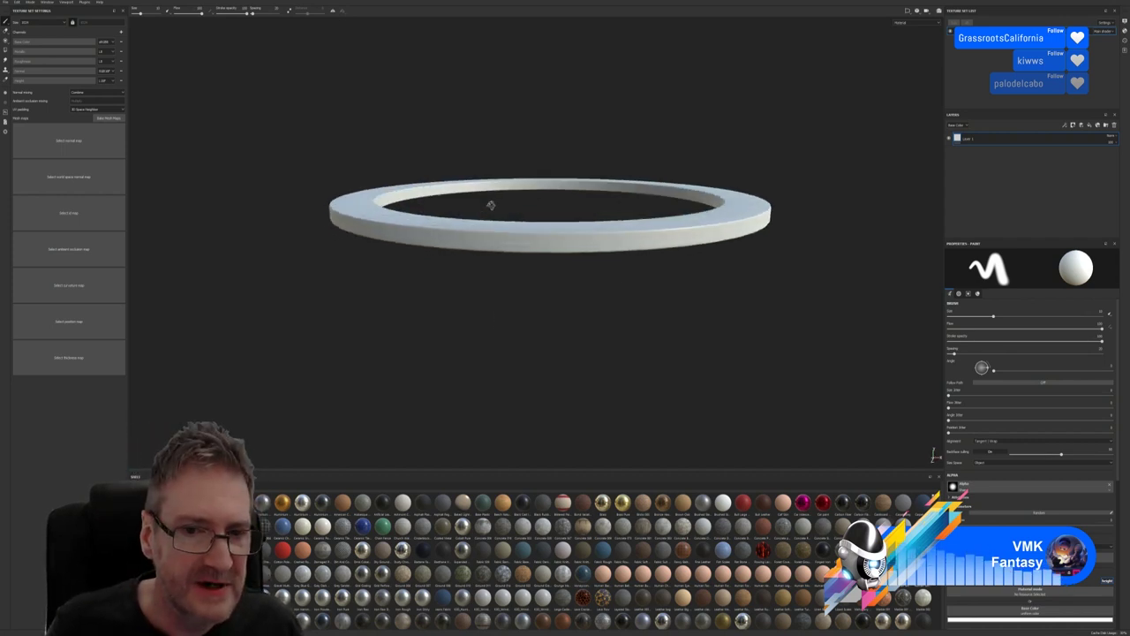
{"action": "left_click", "coordinate": [109, 117]}
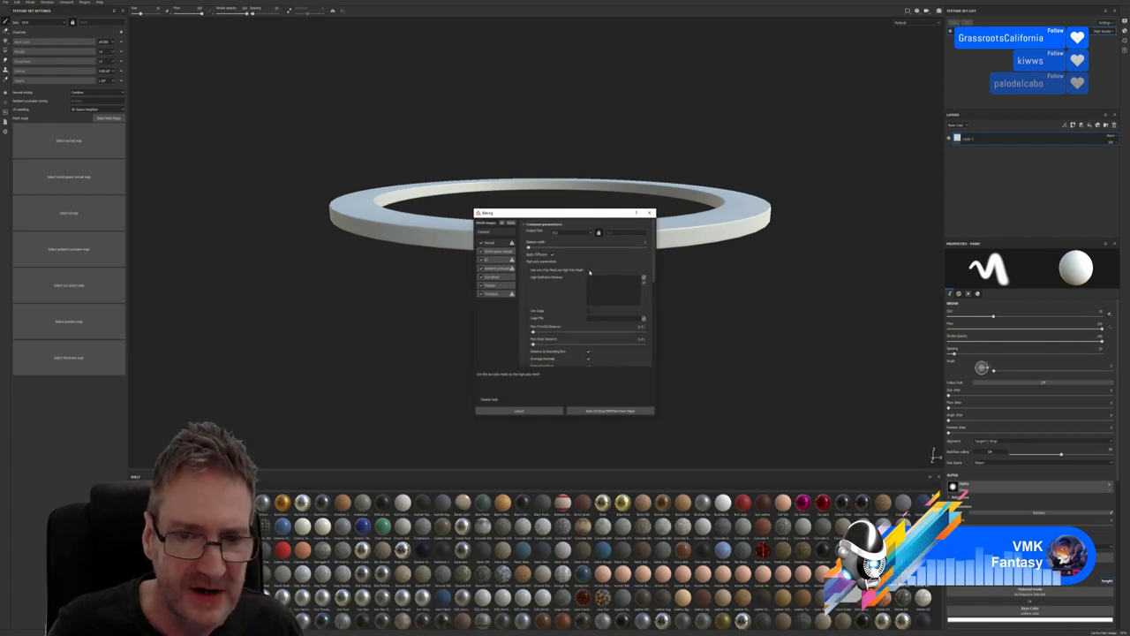
{"action": "left_click", "coordinate": [583, 233]}
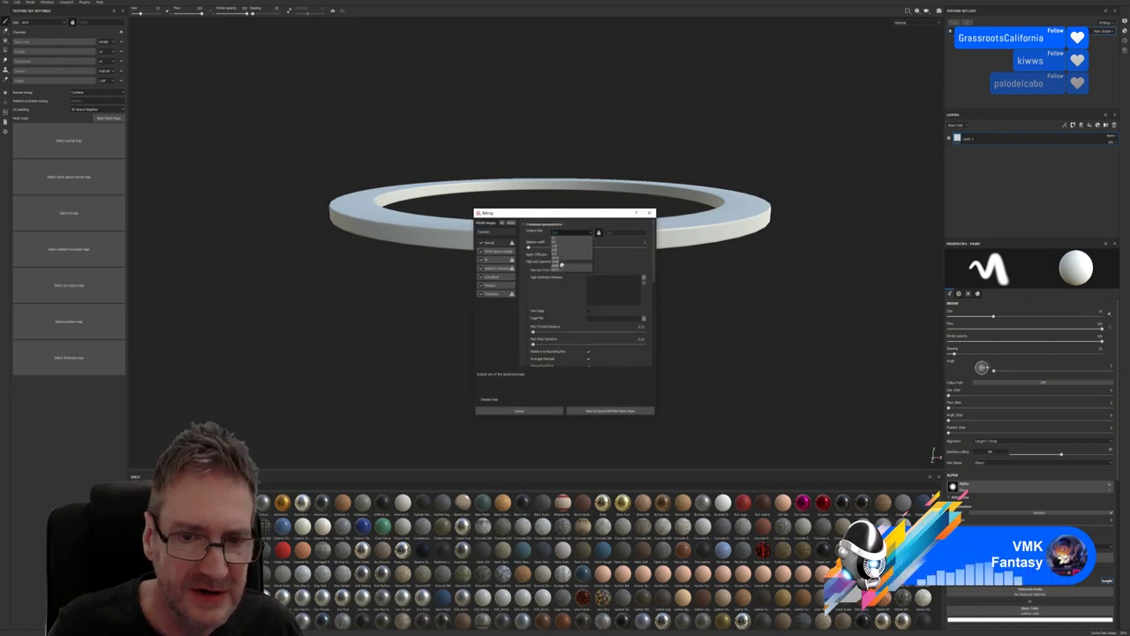
{"action": "left_click", "coordinate": [578, 261]}
{"action": "left_click", "coordinate": [600, 411]}
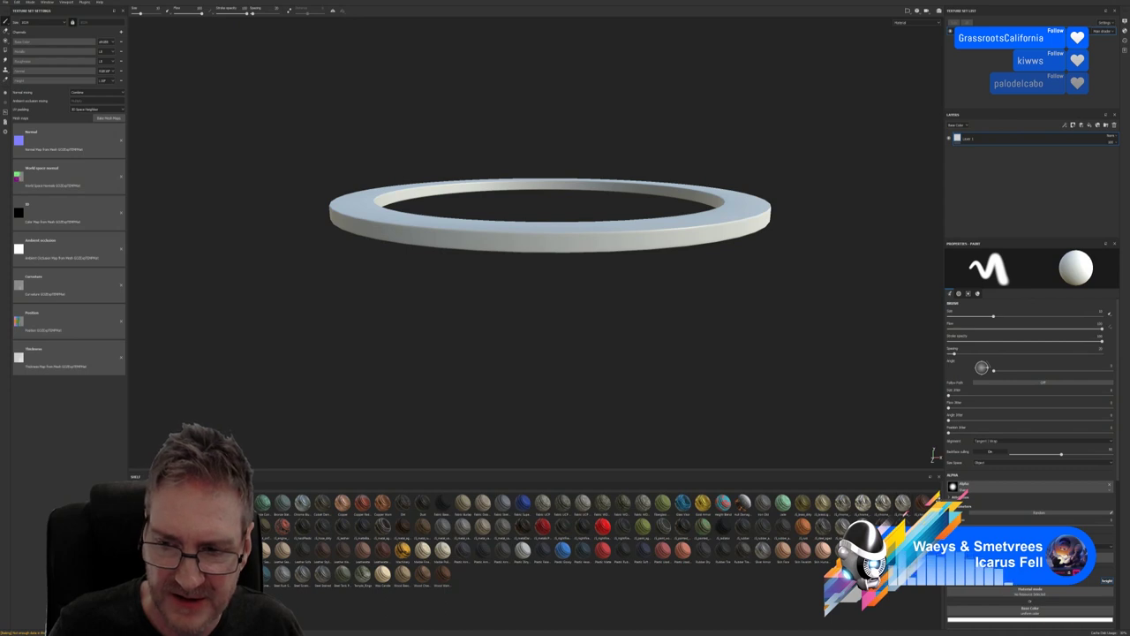
Apply the Temple_Rings smart material from the shelf to the under-dome ring
{"action": "scroll", "coordinate": [688, 555], "scroll_direction": "up", "scroll_amount": 2, "text": "ctrl"}
{"action": "scroll", "coordinate": [688, 555], "scroll_direction": "down", "scroll_amount": 3}
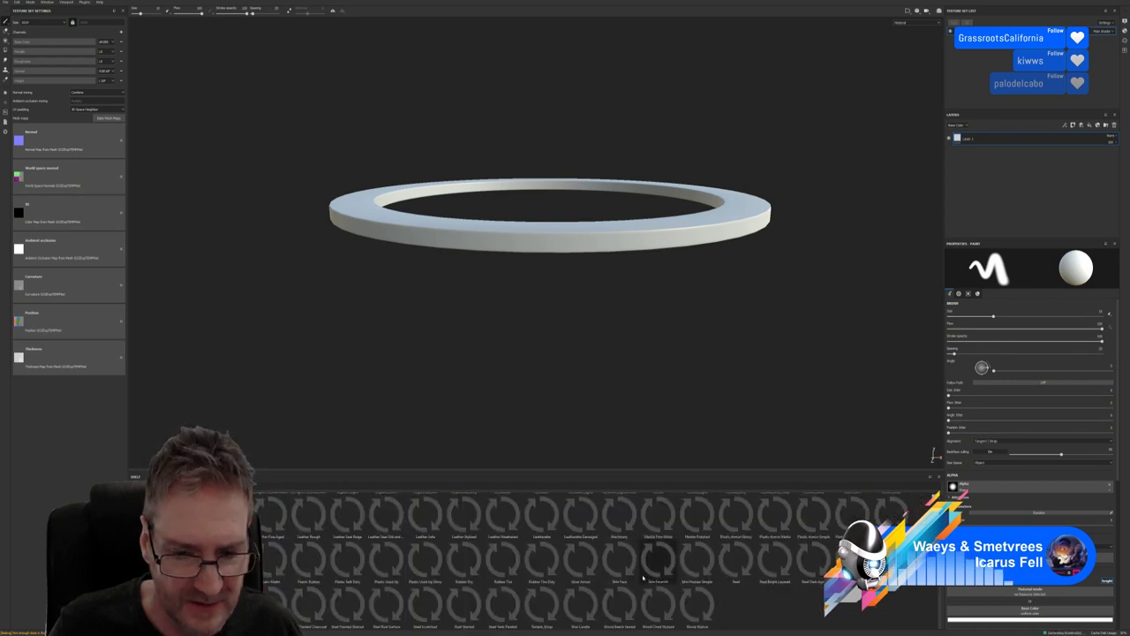
{"action": "left_click_drag", "start_coordinate": [541, 604], "coordinate": [591, 262]}
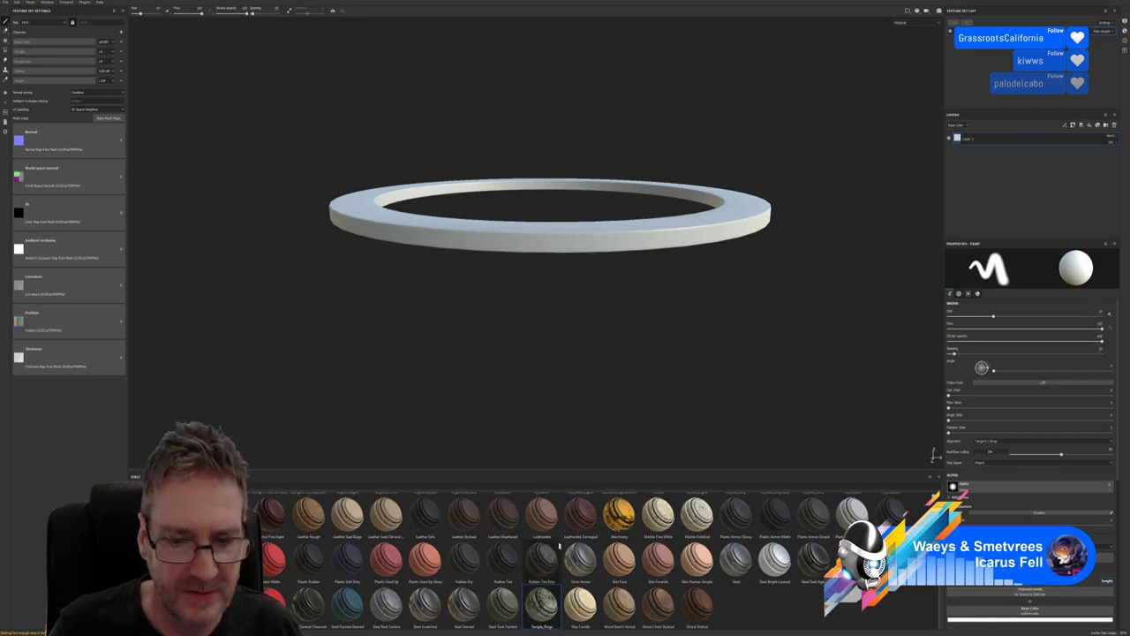
{"action": "left_click_drag", "start_coordinate": [541, 601], "coordinate": [566, 234]}
{"action": "left_click_drag", "start_coordinate": [646, 330], "coordinate": [673, 299], "text": "alt"}
Isolate the Concrete layer in the Temple_Rings group and fine-tune its texture scale
{"action": "key", "text": "f"}
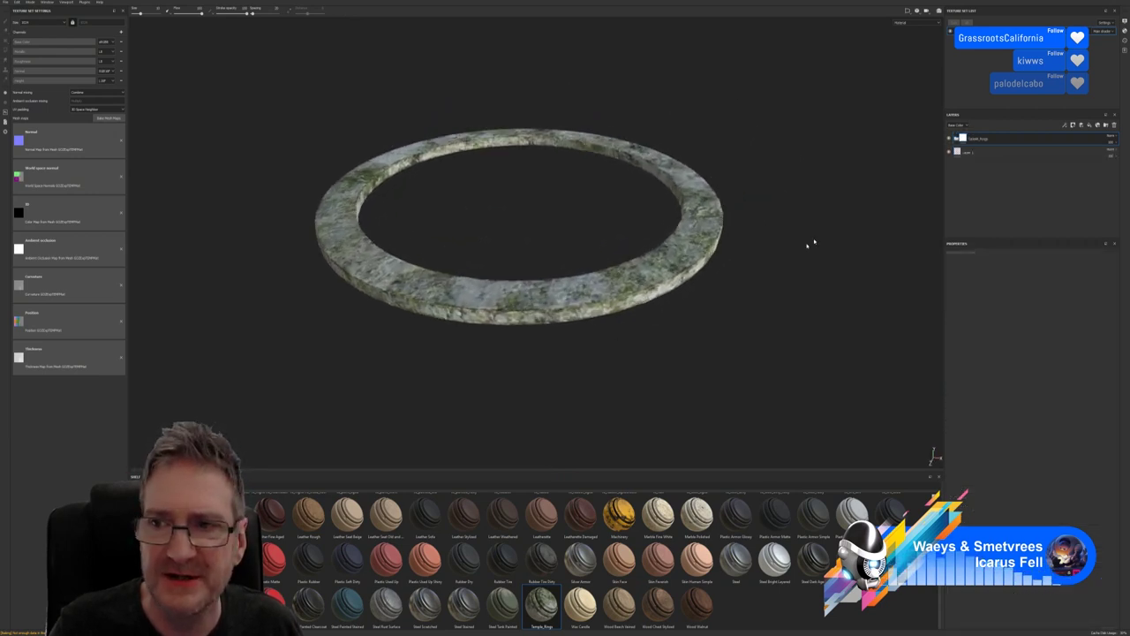
{"action": "left_click", "coordinate": [954, 140]}
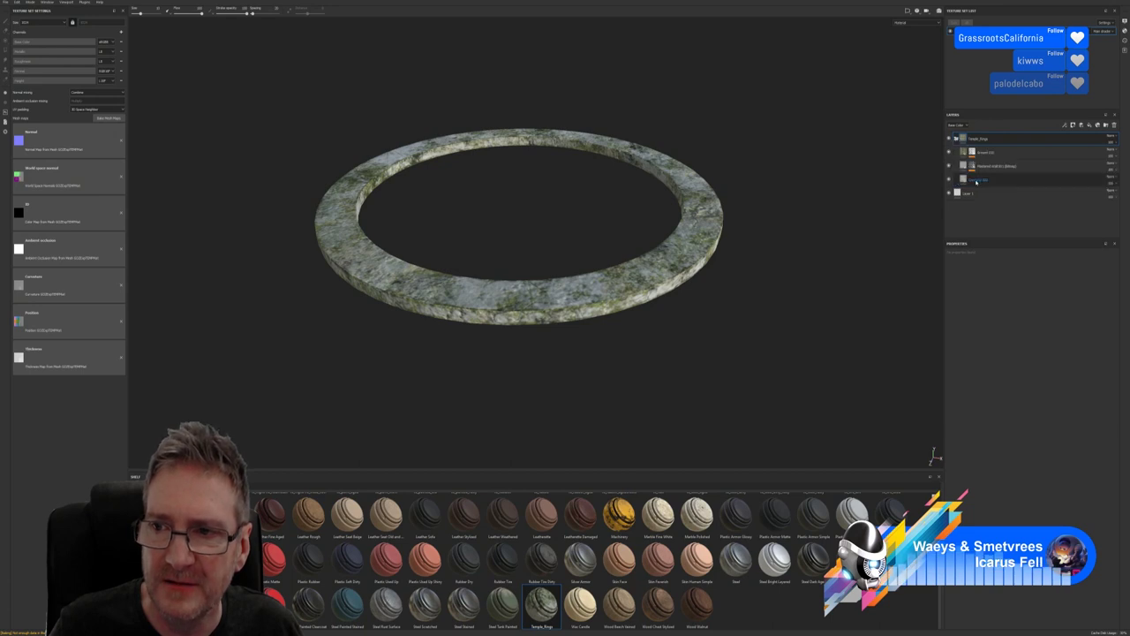
{"action": "left_click", "coordinate": [949, 165]}
{"action": "left_click", "coordinate": [949, 152]}
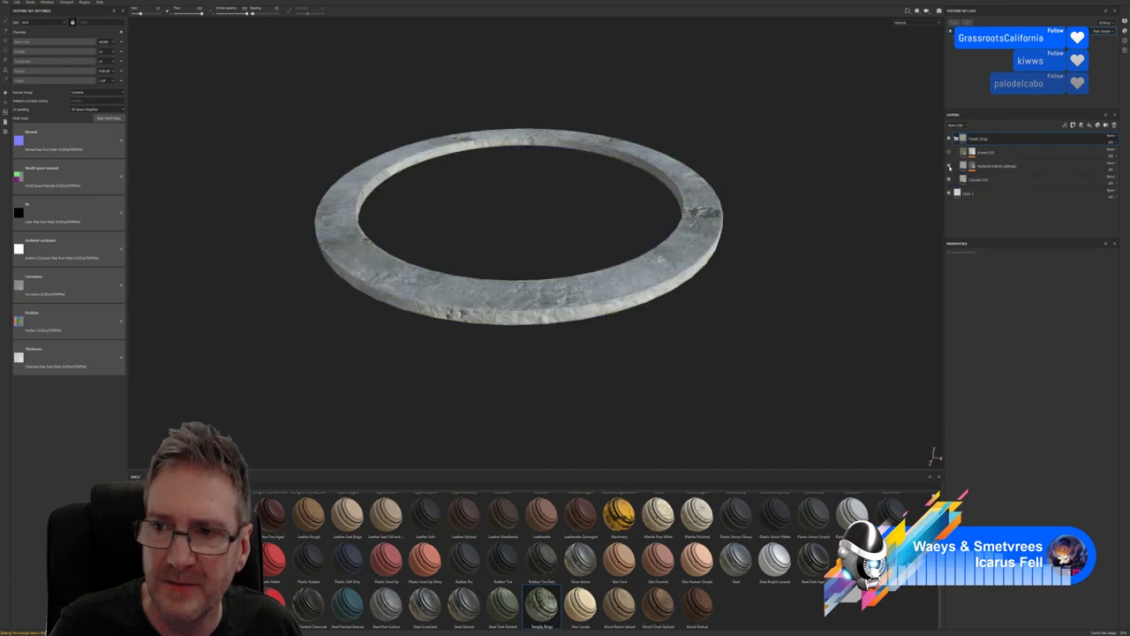
{"action": "left_click", "coordinate": [977, 181]}
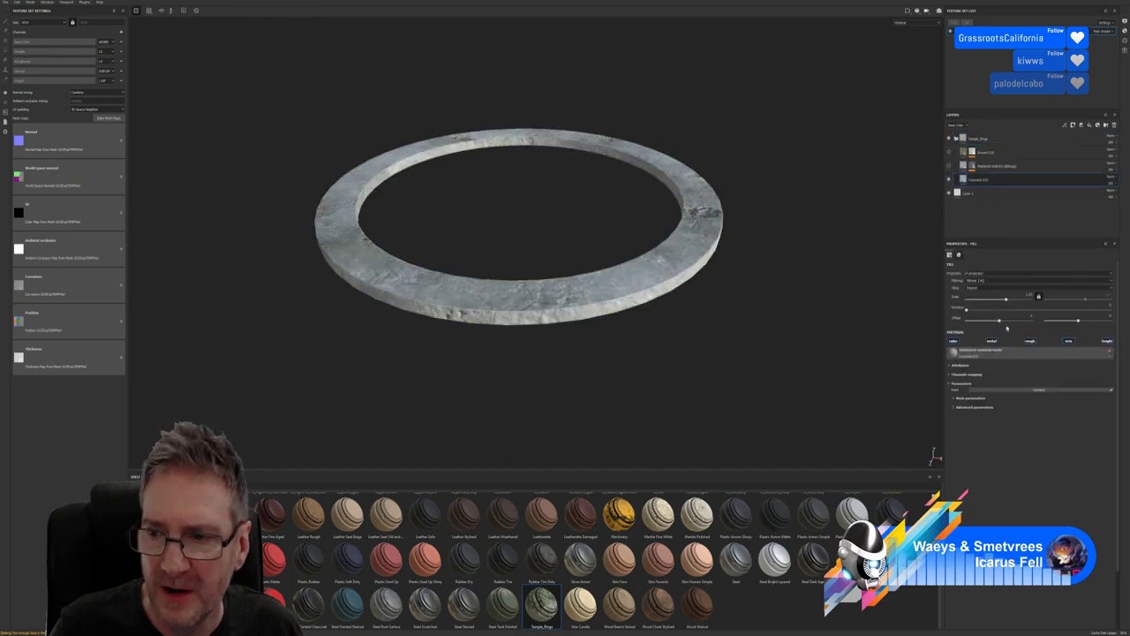
{"action": "left_click_drag", "start_coordinate": [1006, 301], "coordinate": [1013, 300]}
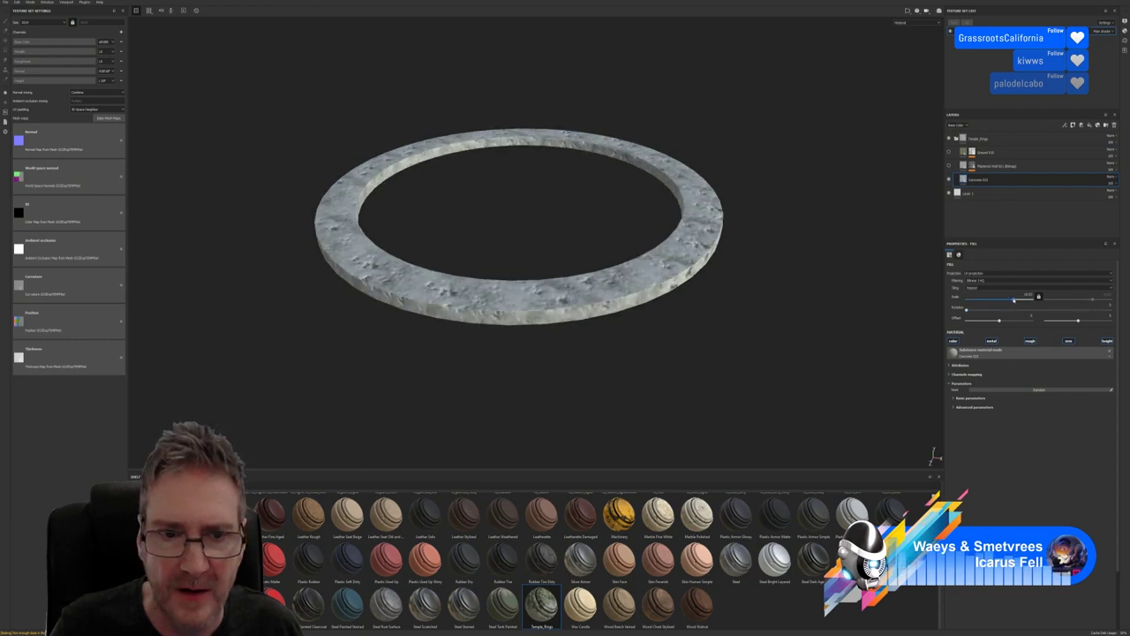
{"action": "left_click_drag", "start_coordinate": [1013, 300], "coordinate": [1011, 300]}
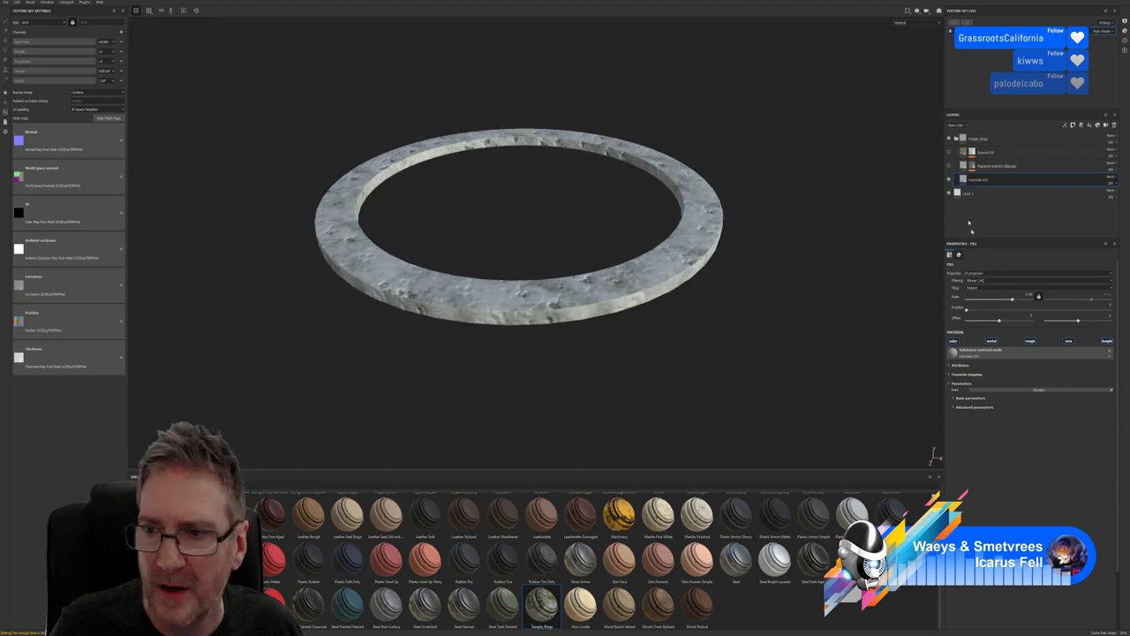
Re-enable the Plastered Wall and mossy stone layers, reducing and increasing their scales respectively
{"action": "left_click", "coordinate": [949, 166]}
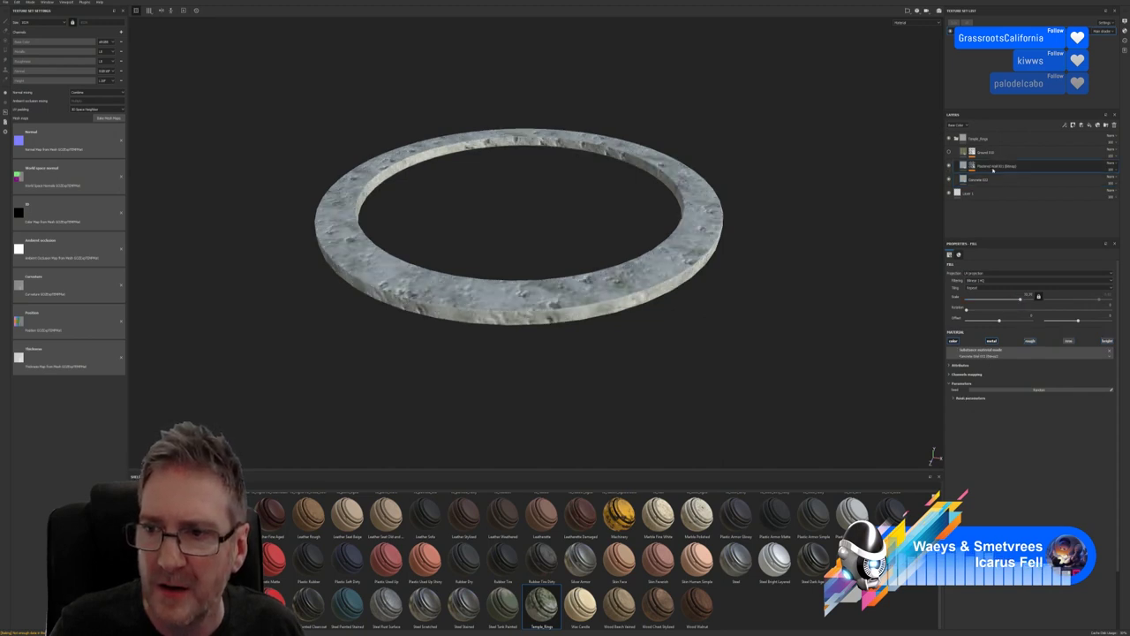
{"action": "left_click", "coordinate": [998, 166]}
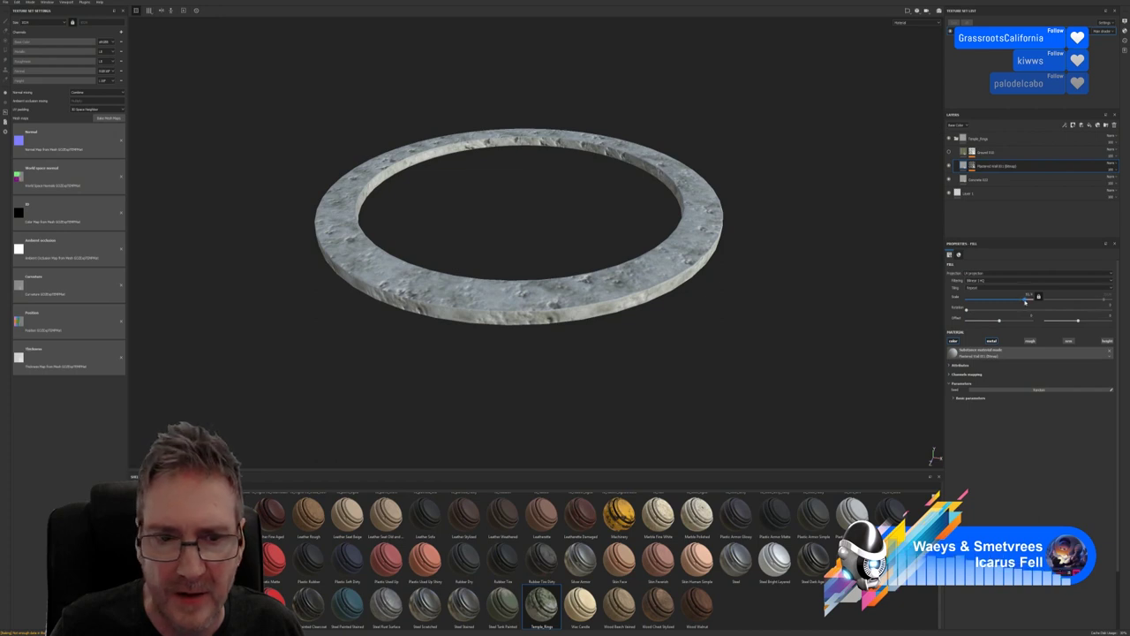
{"action": "mouse_move", "coordinate": [1023, 300]}
{"action": "left_mouse_down"}
{"action": "mouse_move", "coordinate": [999, 308]}
{"action": "mouse_move", "coordinate": [1007, 306]}
{"action": "left_mouse_up"}
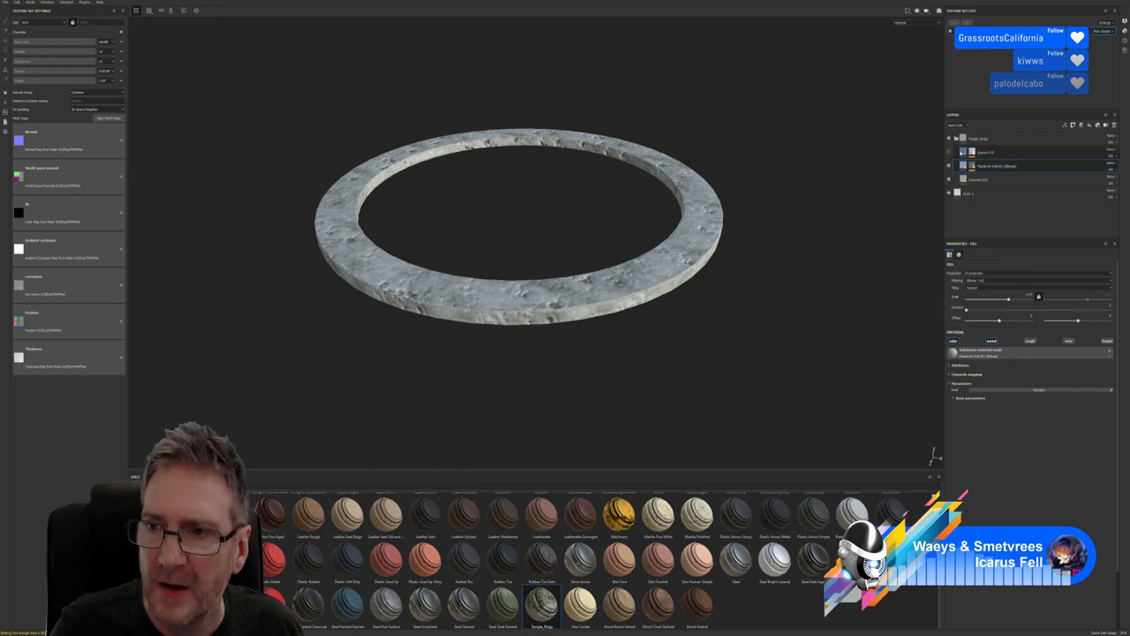
{"action": "left_click", "coordinate": [949, 152]}
{"action": "left_click", "coordinate": [987, 152]}
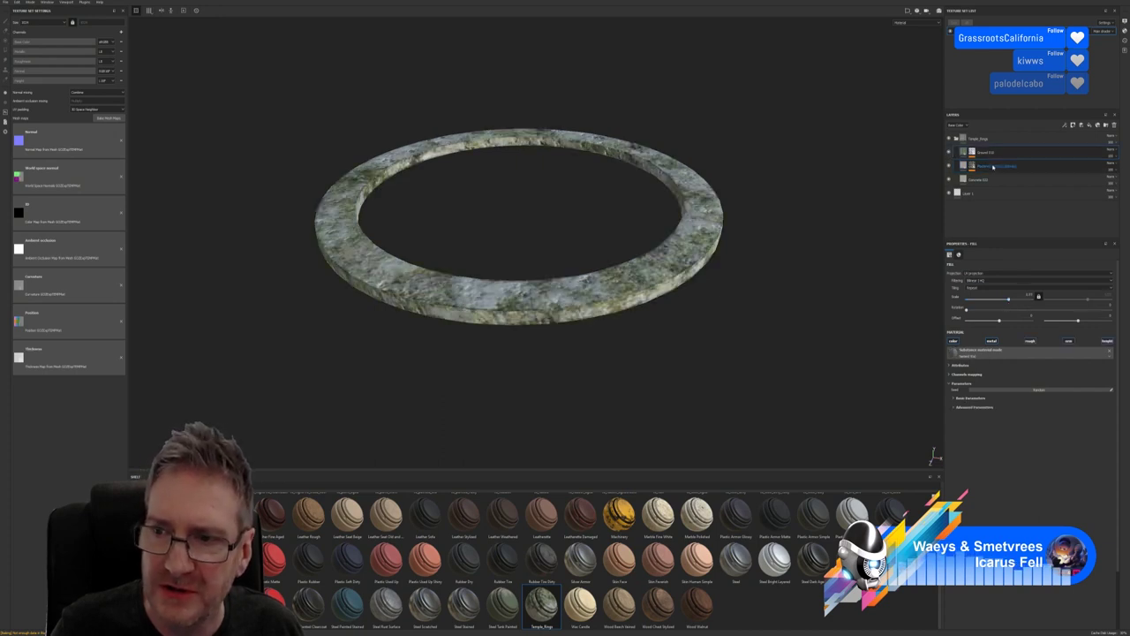
{"action": "left_click_drag", "start_coordinate": [1011, 301], "coordinate": [1015, 302]}
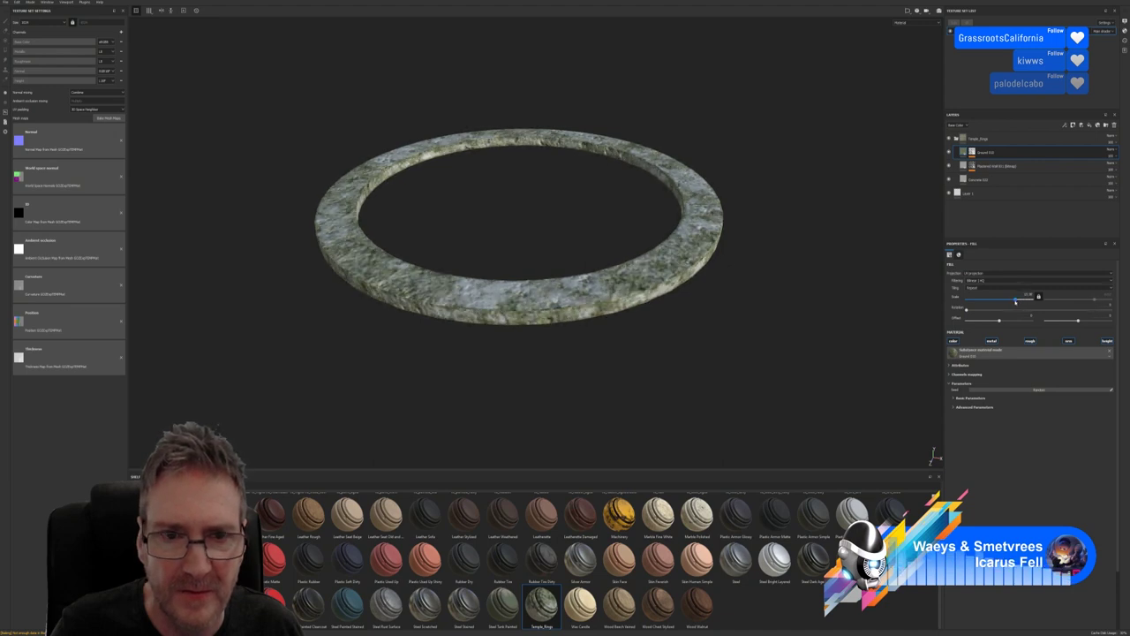
Inspect the retextured ring from several angles and save the project
{"action": "left_click_drag", "start_coordinate": [624, 353], "coordinate": [603, 289], "text": "alt"}
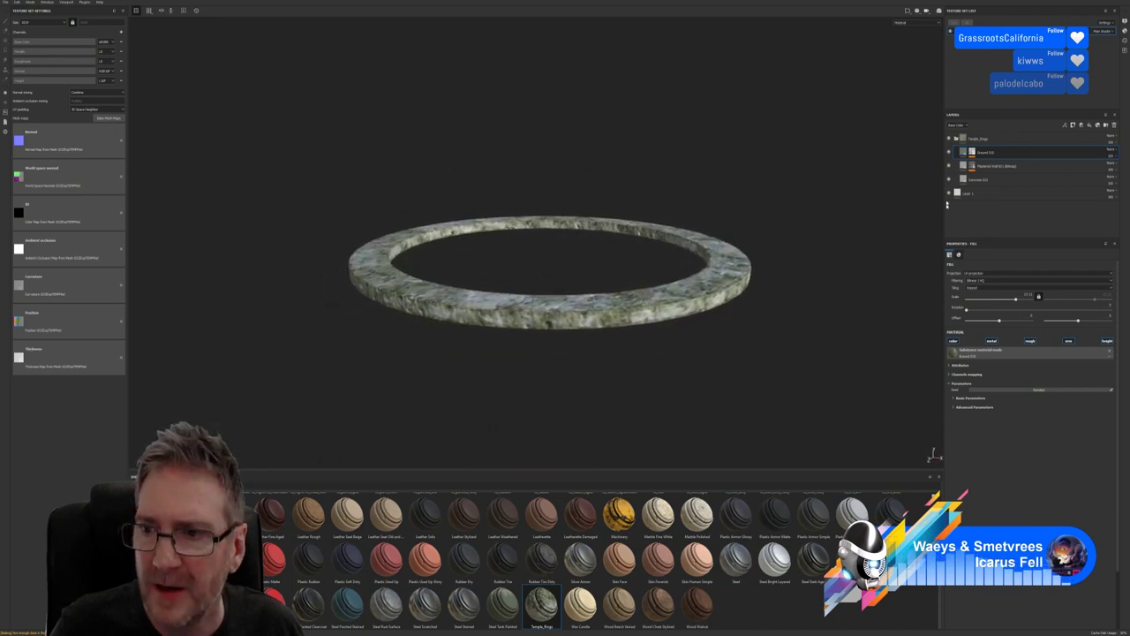
{"action": "left_click", "coordinate": [997, 165]}
{"action": "left_click", "coordinate": [987, 152]}
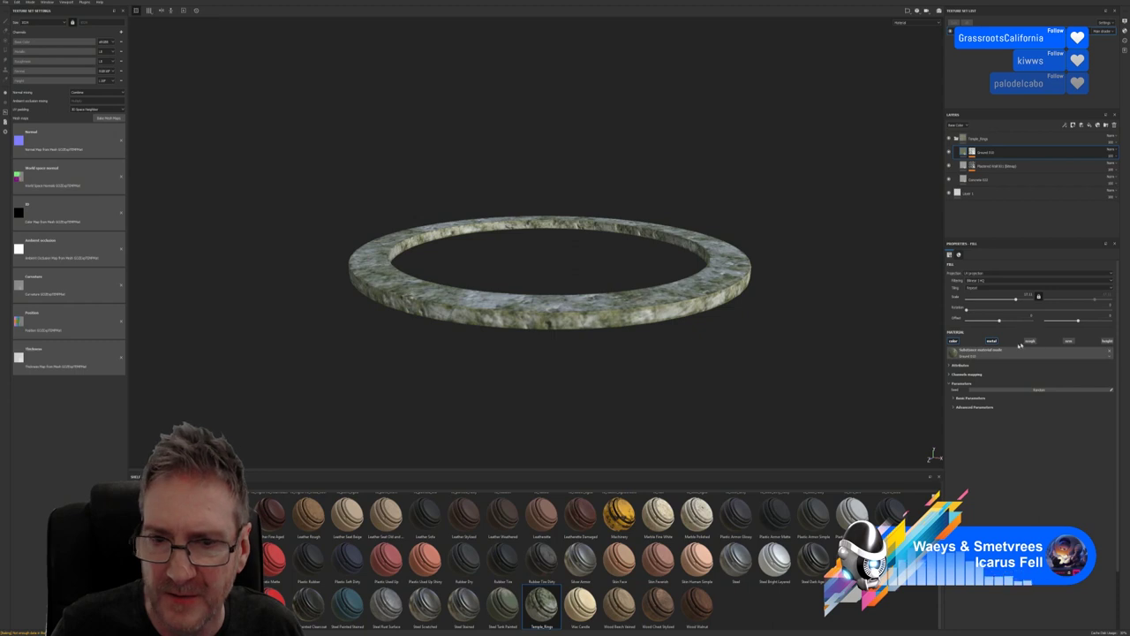
{"action": "left_click_drag", "start_coordinate": [623, 327], "coordinate": [636, 357], "text": "alt"}
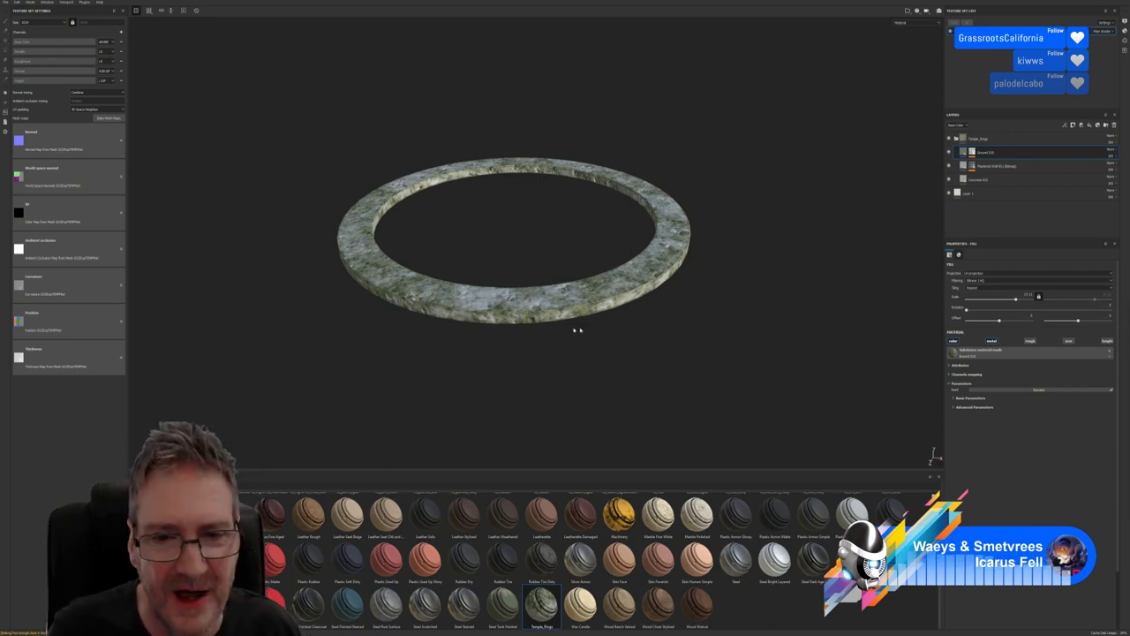
{"action": "left_click_drag", "start_coordinate": [565, 351], "coordinate": [543, 312], "text": "alt"}
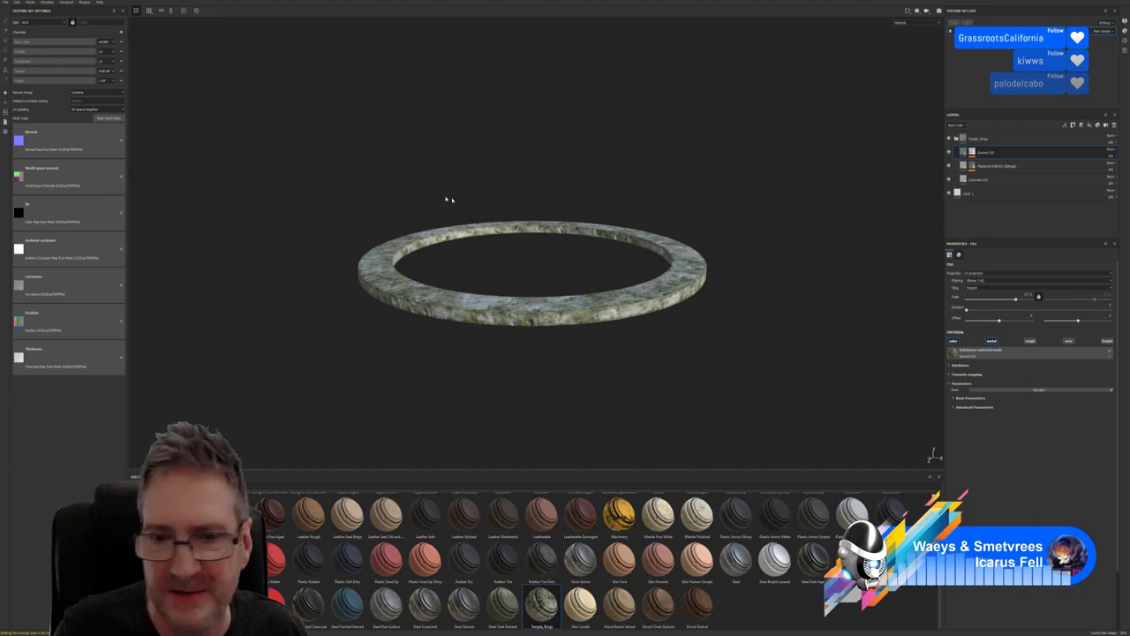
{"action": "left_click", "coordinate": [6, 3]}
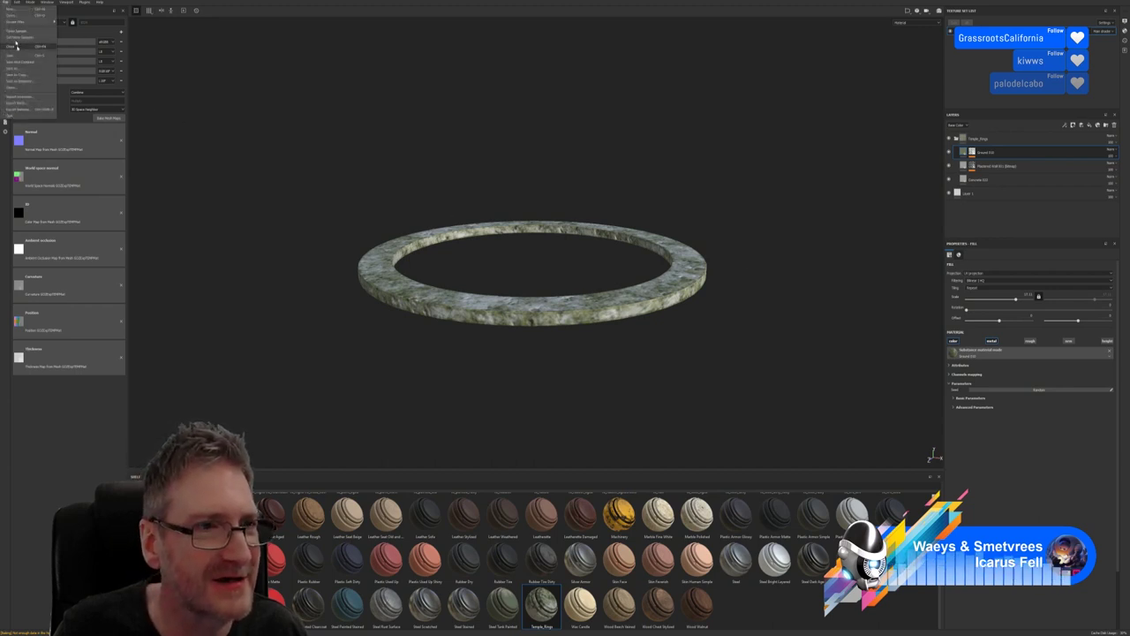
{"action": "left_click", "coordinate": [16, 56]}
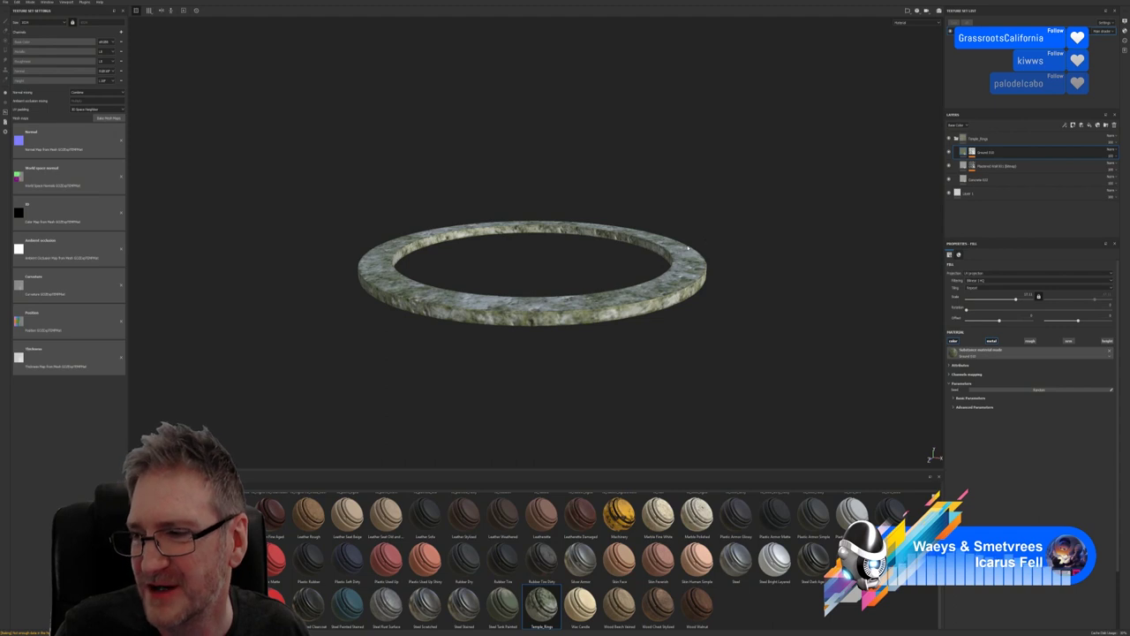
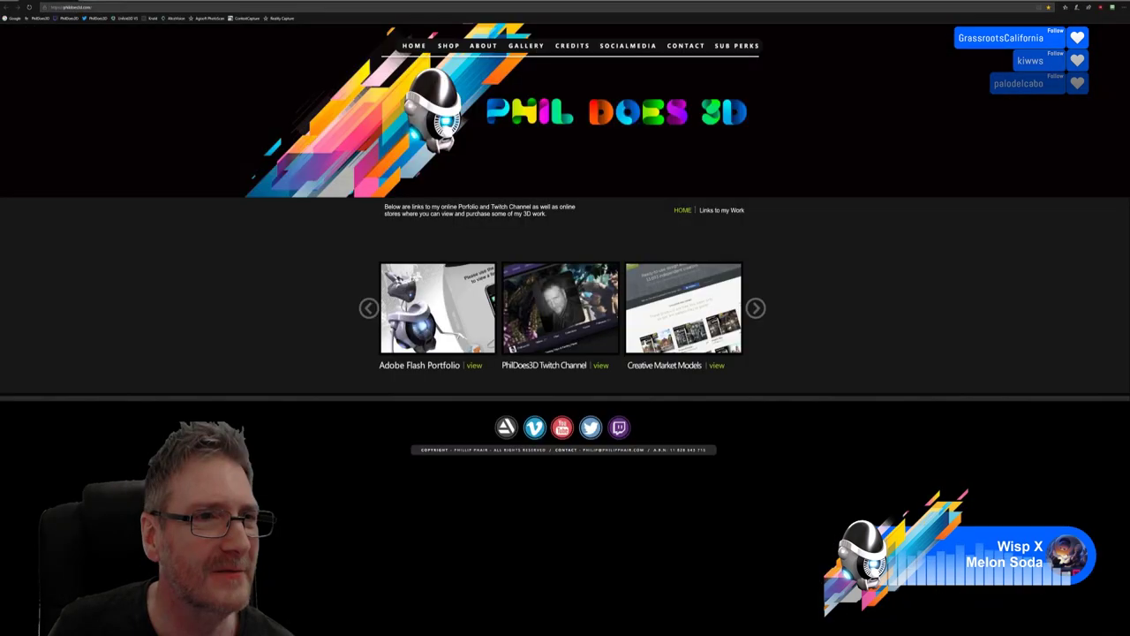
Load the YouTube video 'Number One / Another One // CNCD FAIRLIGHT 2018' in Chrome
{"action": "key", "text": "Return"}
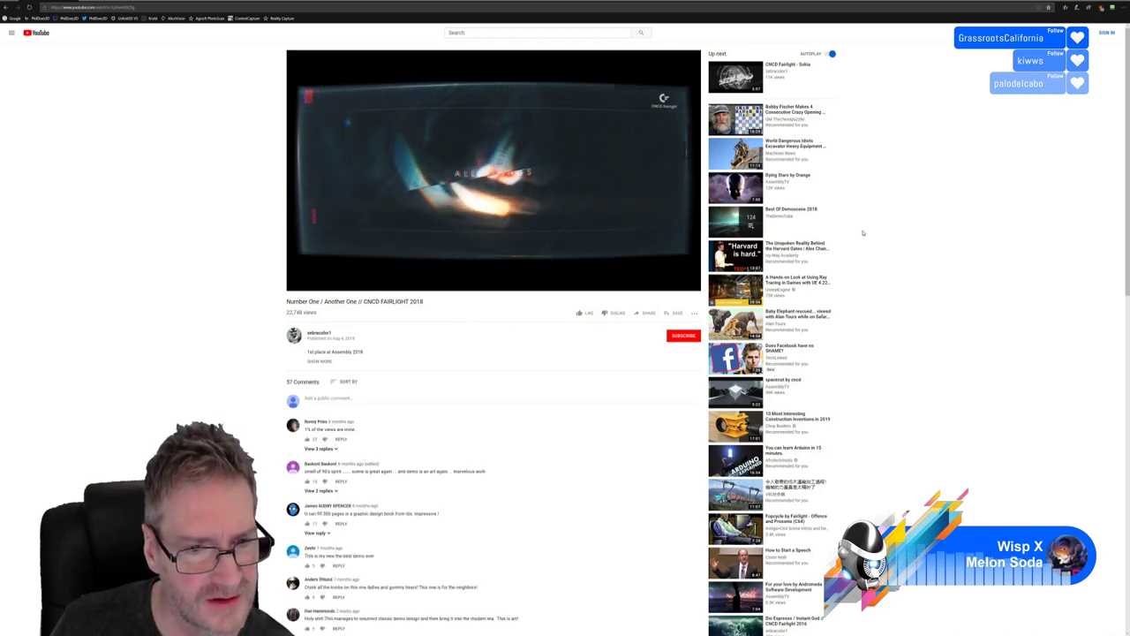
Expand the video's full description and switch the player to theater mode
{"action": "left_click", "coordinate": [323, 363]}
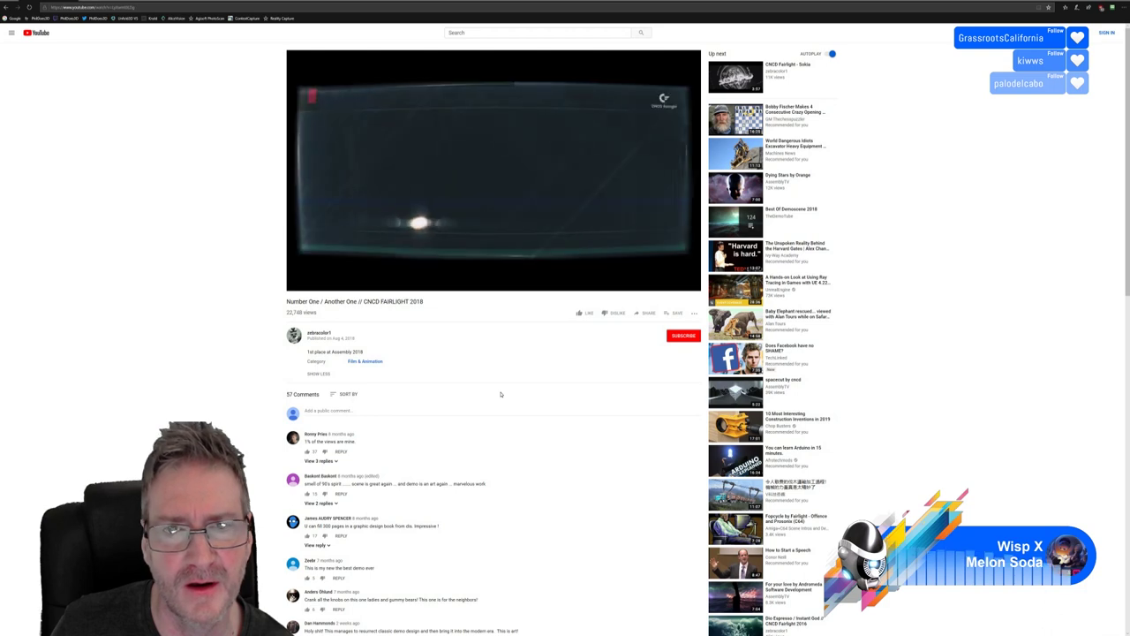
{"action": "mouse_move", "coordinate": [528, 254]}
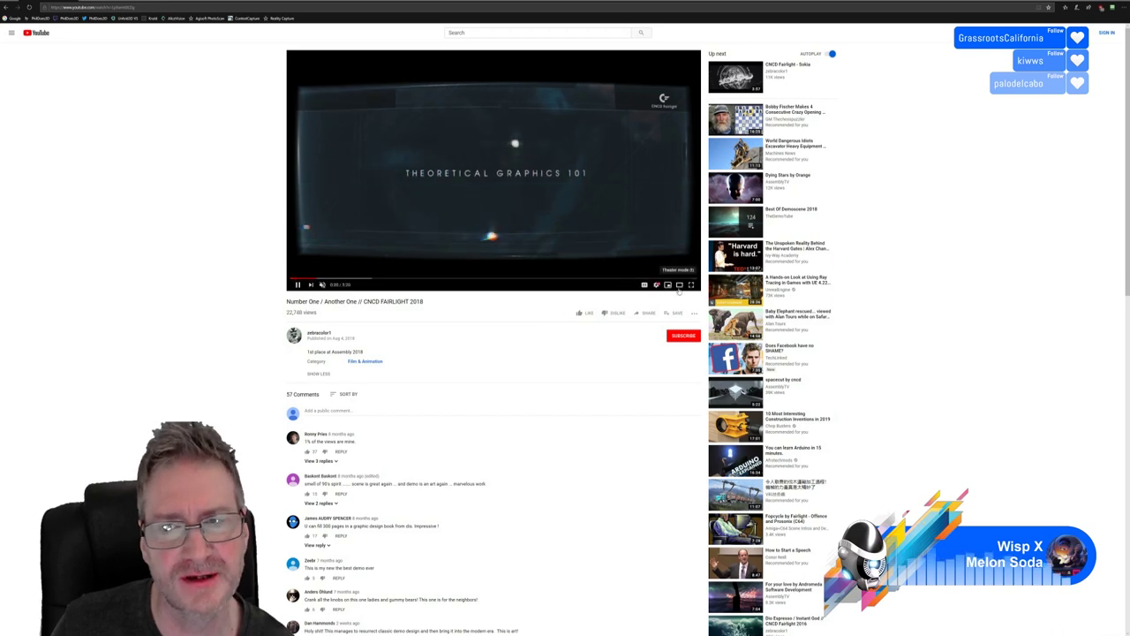
{"action": "left_click", "coordinate": [679, 289]}
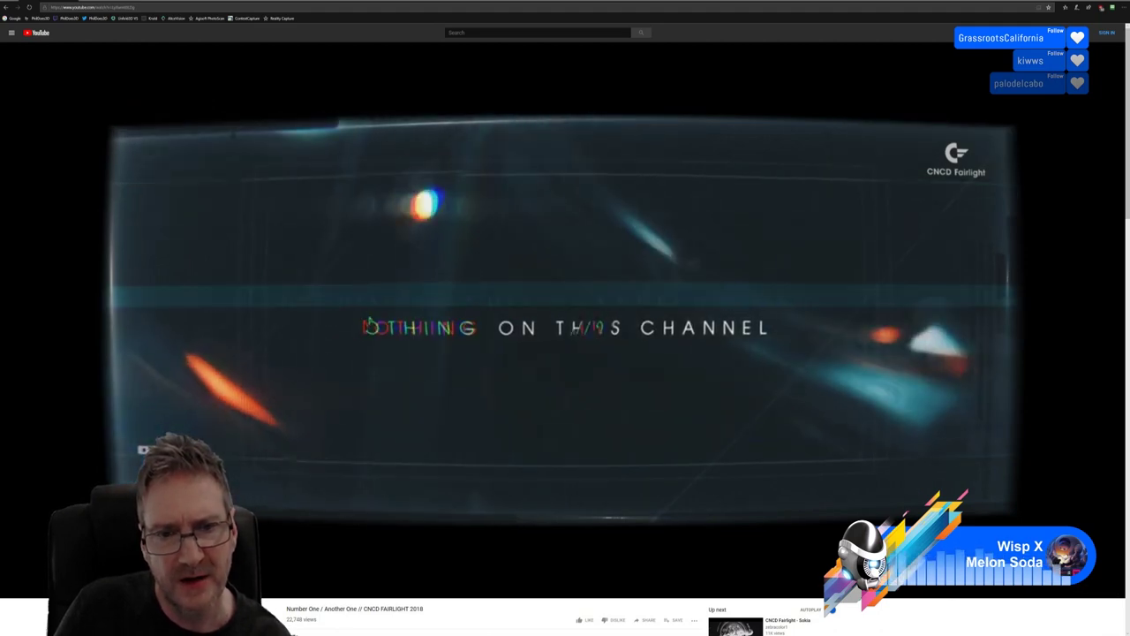
Let the demo play through to its 'you are target market' and 'another one' scenes
{"action": "scroll", "coordinate": [787, 437], "scroll_direction": "down", "scroll_amount": 2}
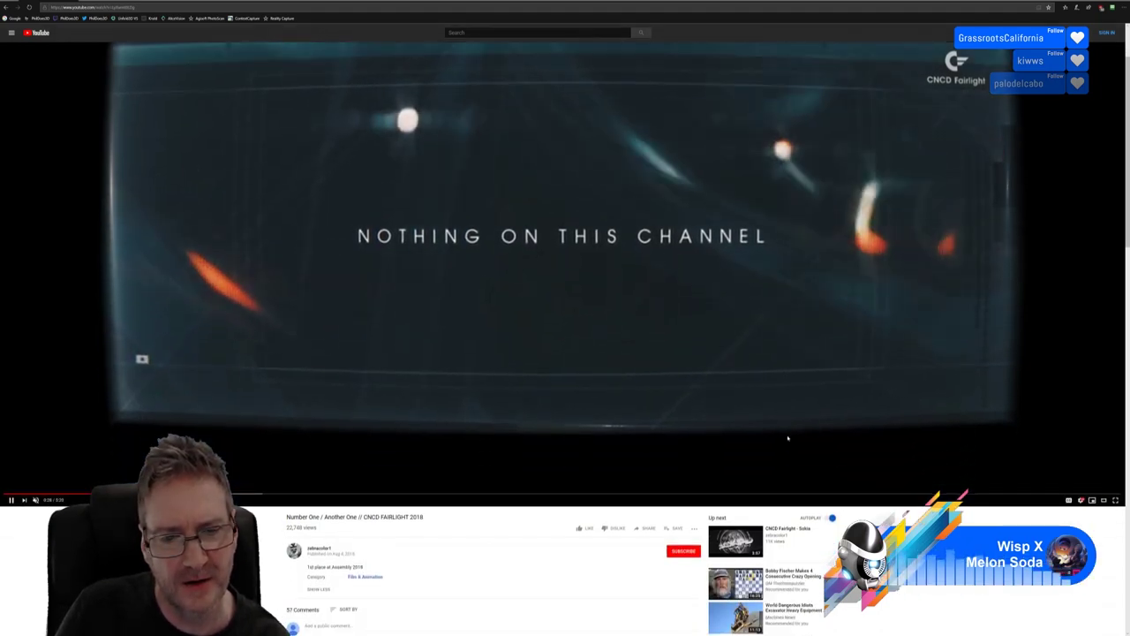
{"action": "scroll", "coordinate": [787, 437], "scroll_direction": "up", "scroll_amount": 2}
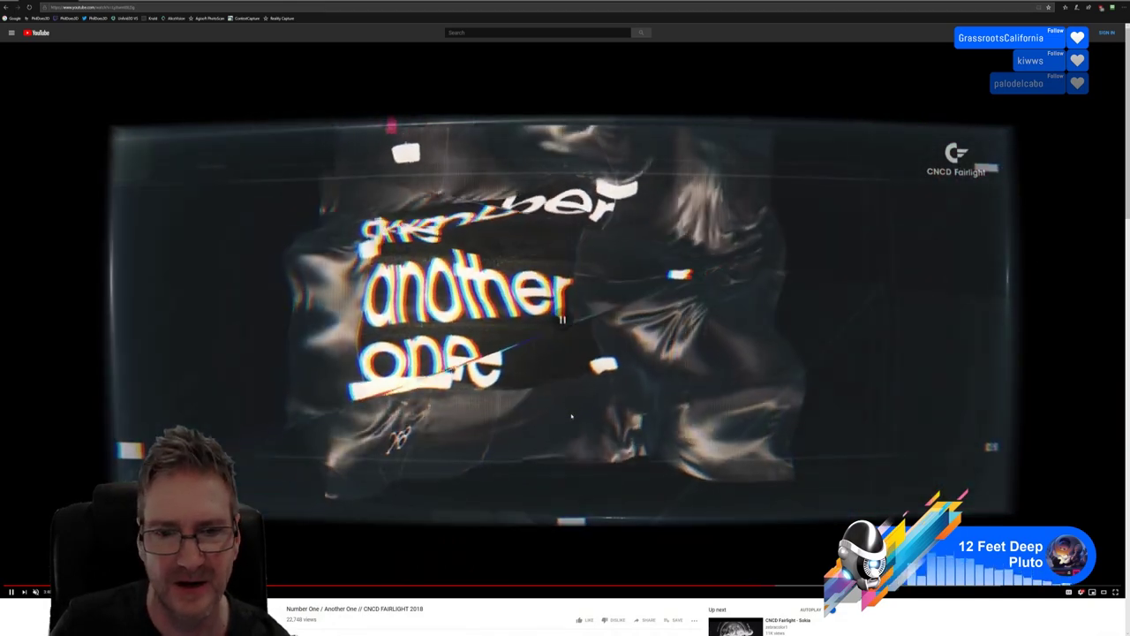
Pause the demo, then orbit and zoom in Substance Painter to view the mossy stone ring from above
{"action": "left_click", "coordinate": [549, 347]}
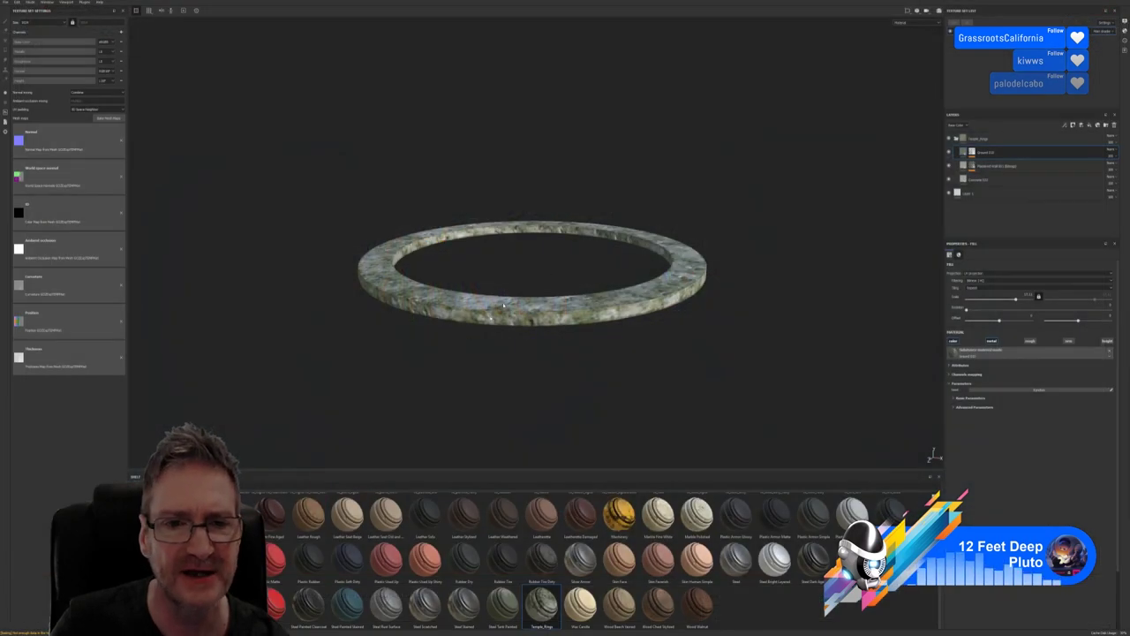
{"action": "scroll", "coordinate": [646, 358], "scroll_direction": "down", "scroll_amount": 4}
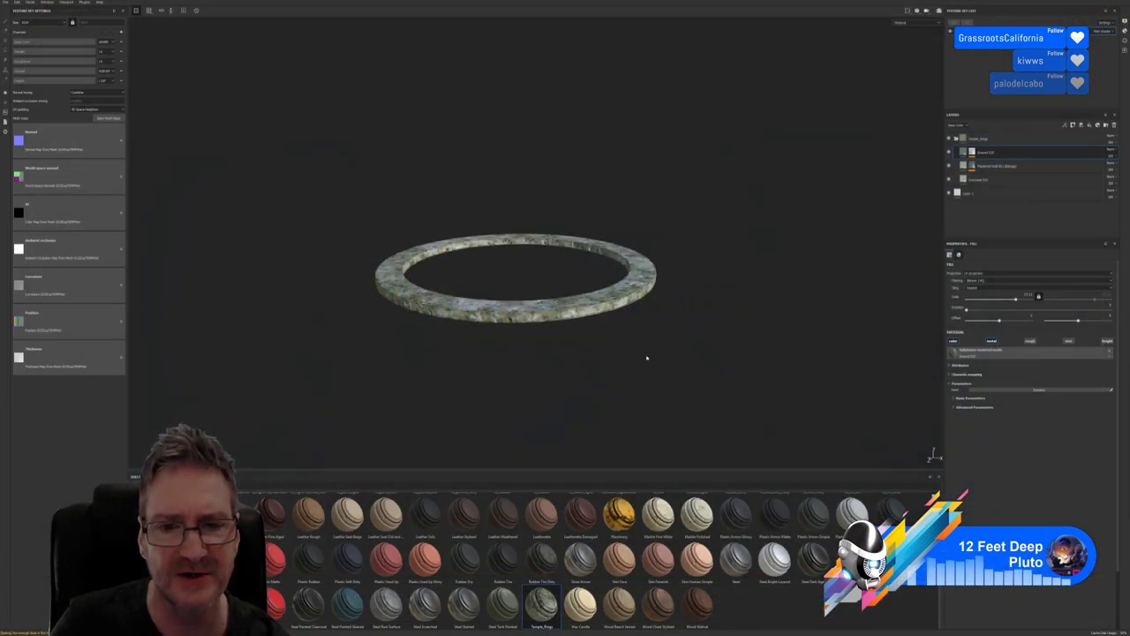
{"action": "scroll", "coordinate": [617, 360], "scroll_direction": "down", "scroll_amount": 2}
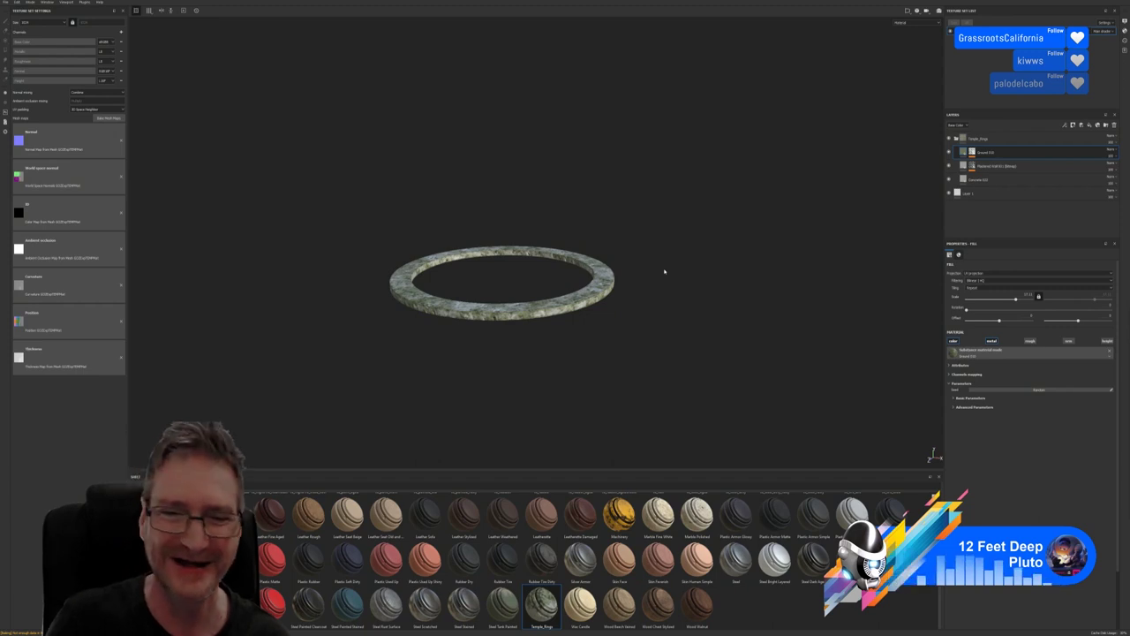
{"action": "mouse_move", "coordinate": [497, 250]}
{"action": "left_mouse_down", "text": "alt"}
{"action": "mouse_move", "coordinate": [465, 275]}
{"action": "mouse_move", "coordinate": [474, 106]}
{"action": "mouse_move", "coordinate": [426, 221]}
{"action": "left_mouse_up", "text": "alt"}
{"action": "scroll", "coordinate": [504, 252], "scroll_direction": "up", "scroll_amount": 2}
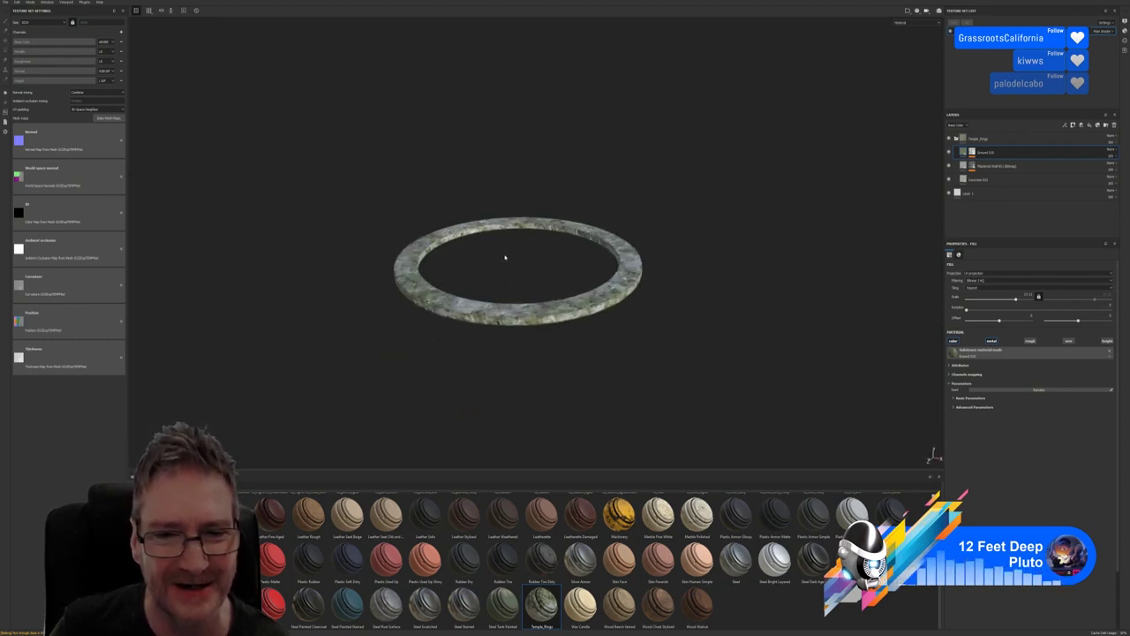
Export the ring's texture set from Substance Painter at a different resolution
{"action": "left_click", "coordinate": [5, 3]}
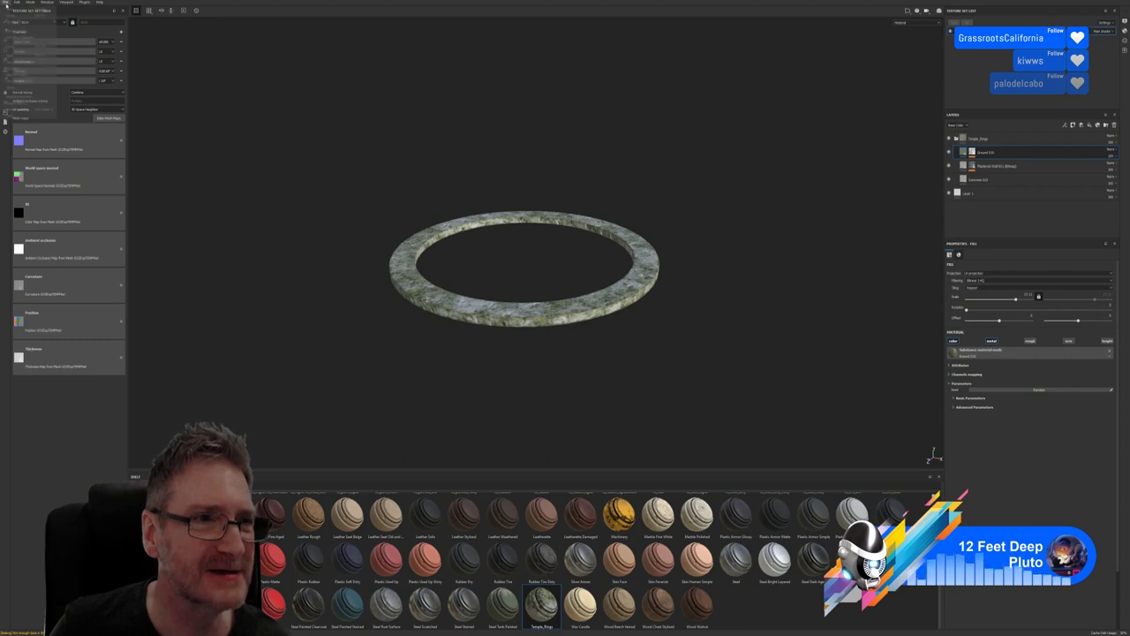
{"action": "left_click", "coordinate": [24, 103]}
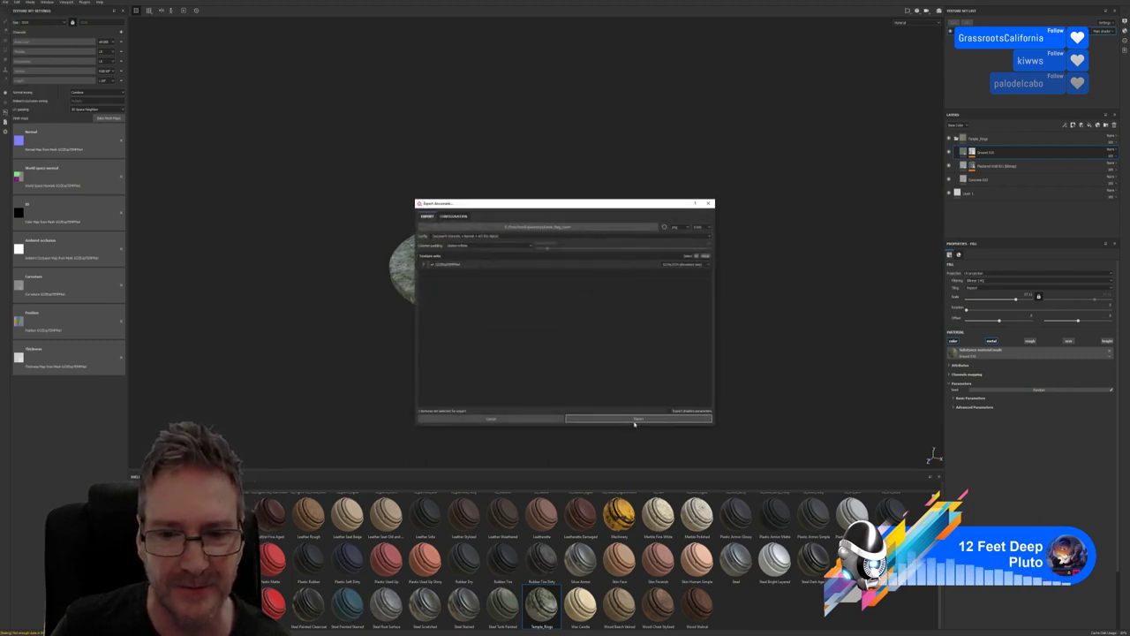
{"action": "left_click", "coordinate": [697, 264]}
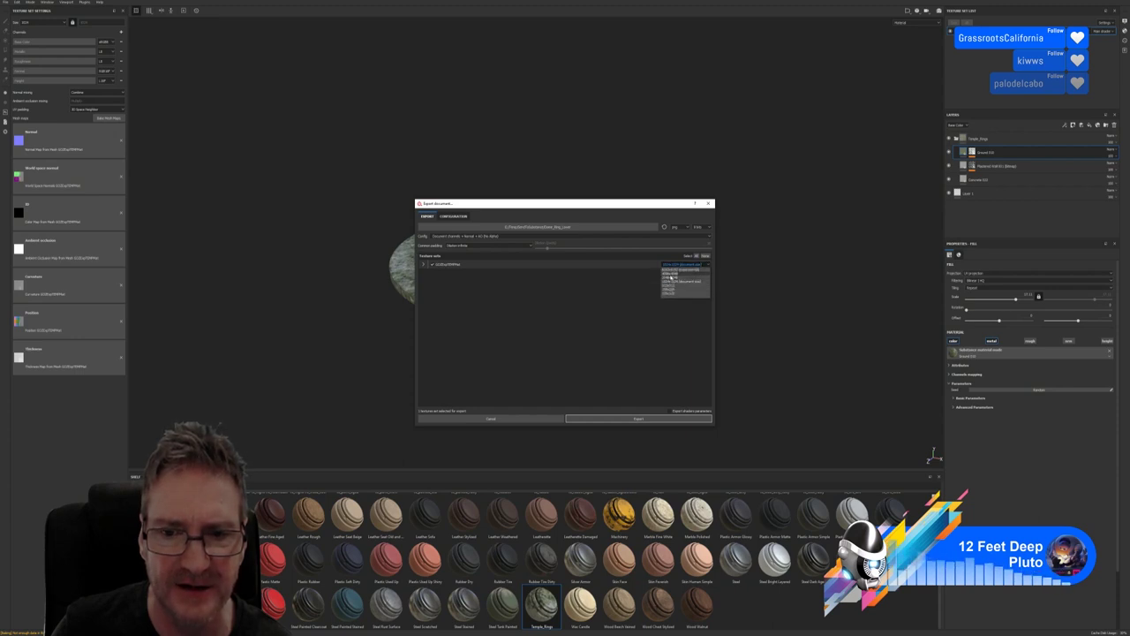
{"action": "left_click", "coordinate": [671, 276]}
{"action": "left_click", "coordinate": [668, 418]}
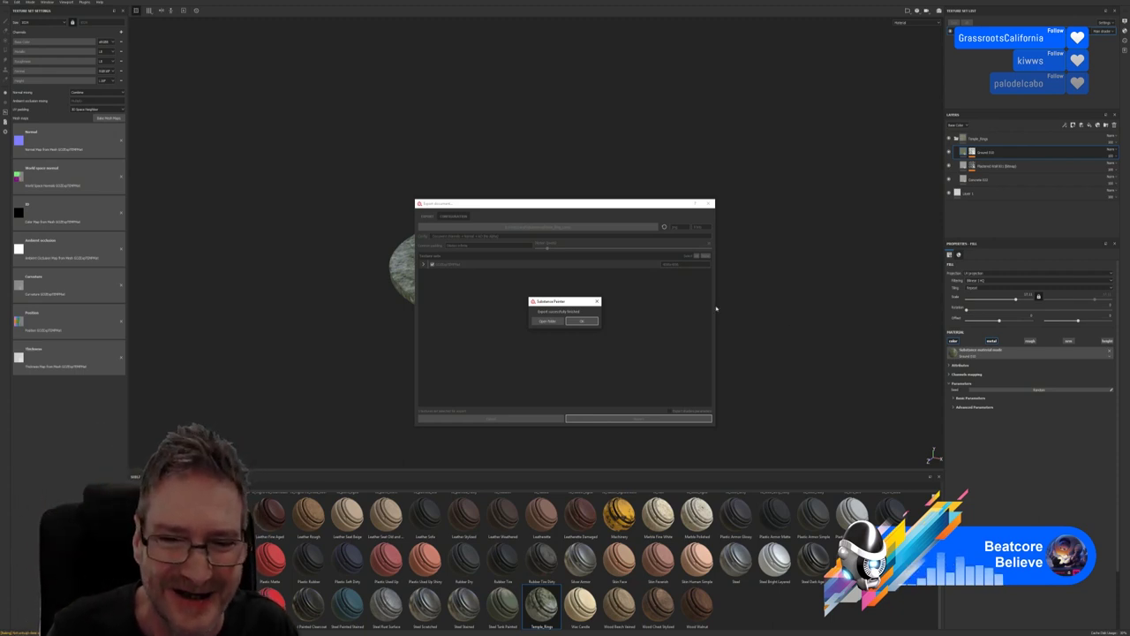
Dismiss the export-finished message and close the File menu without choosing anything
{"action": "left_click", "coordinate": [583, 321]}
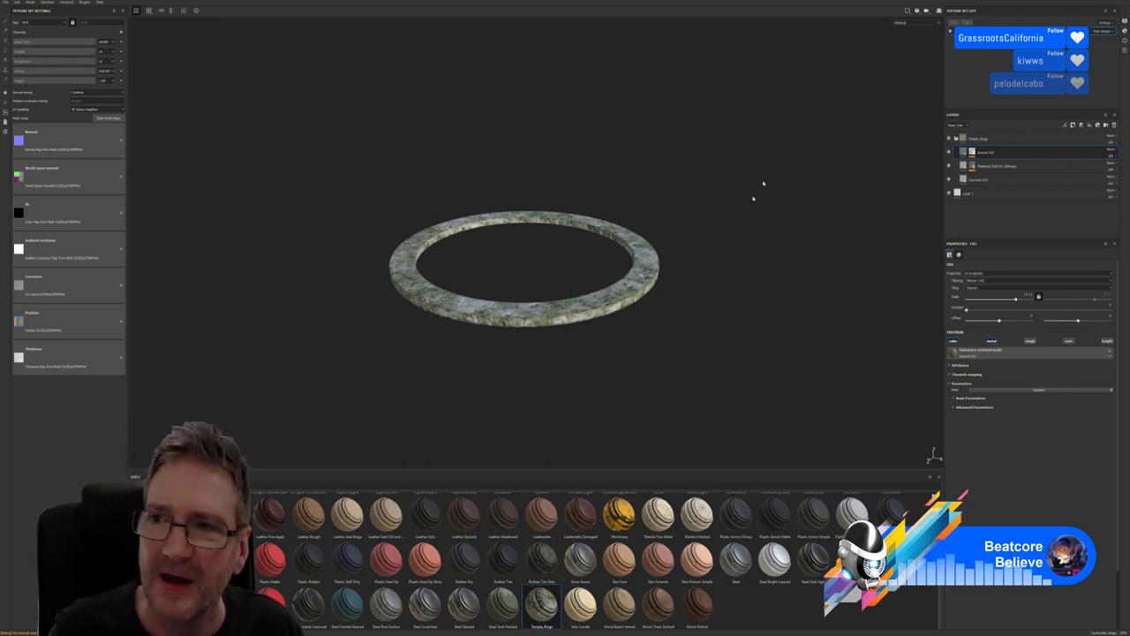
{"action": "left_click", "coordinate": [9, 5]}
{"action": "left_click", "coordinate": [297, 65]}
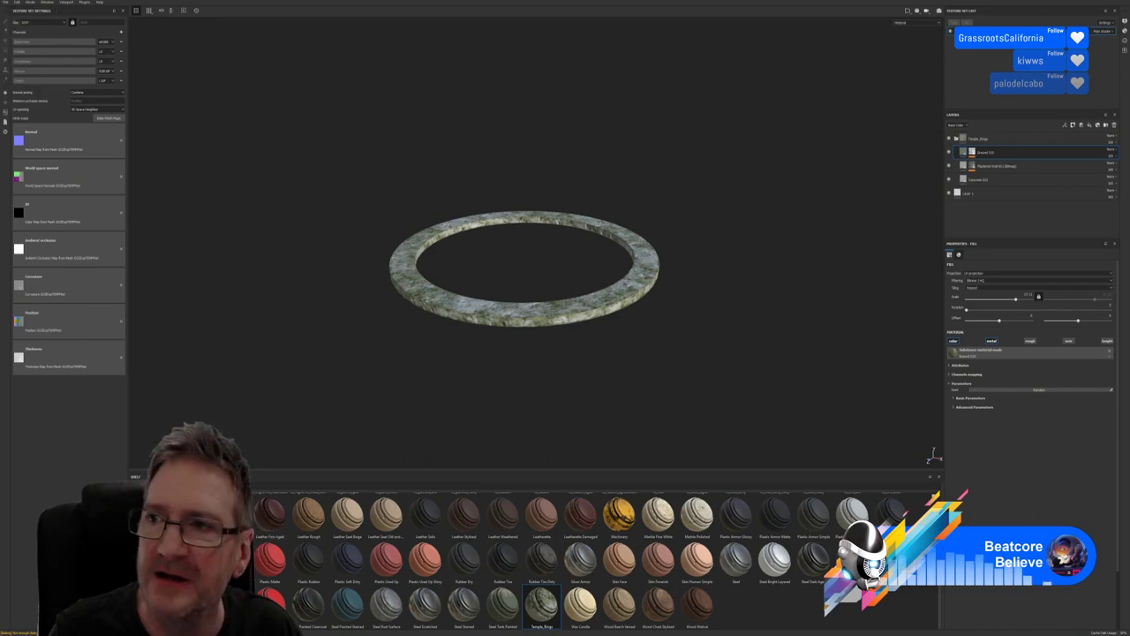
Back in 3ds Max, close the Substance Painter send settings and add a Standard material in Slate
{"action": "key", "text": "alt+Tab"}
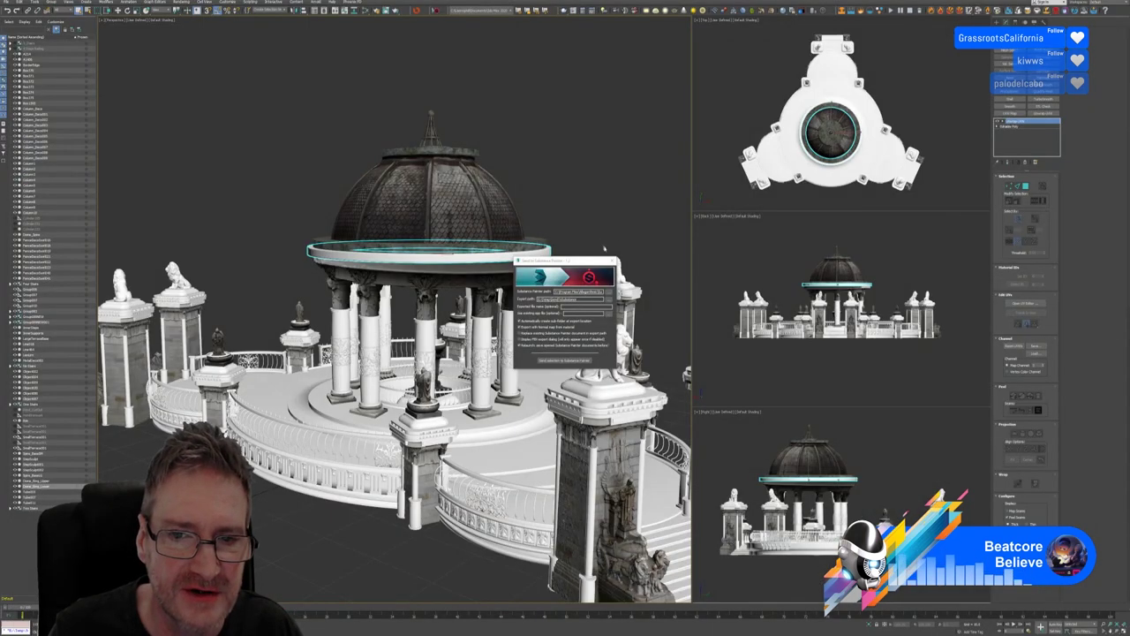
{"action": "left_click", "coordinate": [615, 261]}
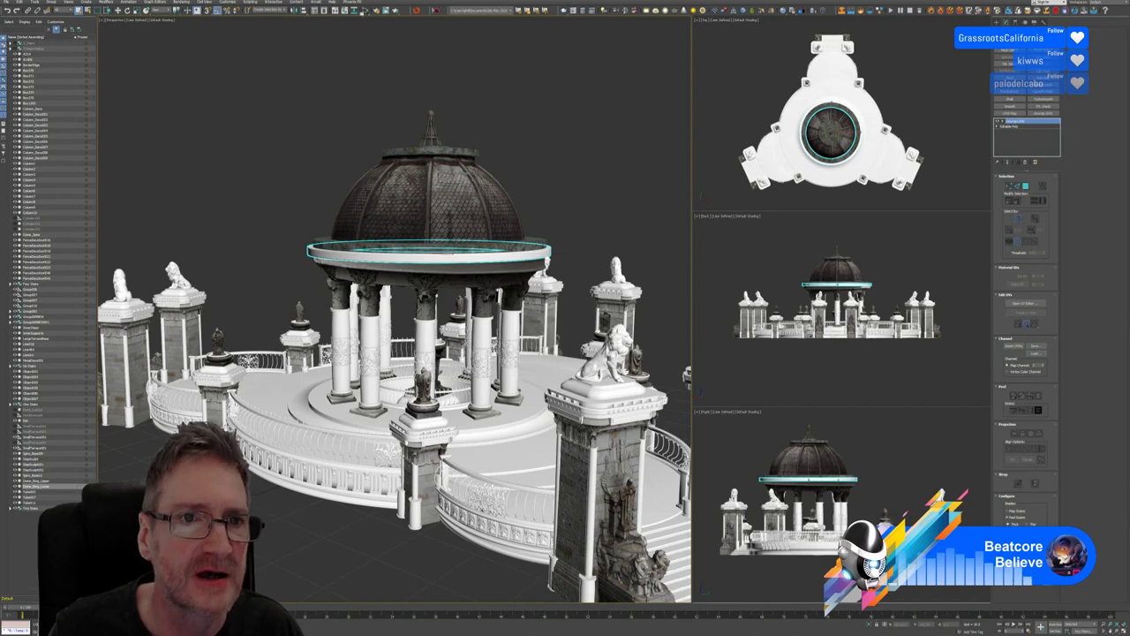
{"action": "left_click", "coordinate": [363, 12]}
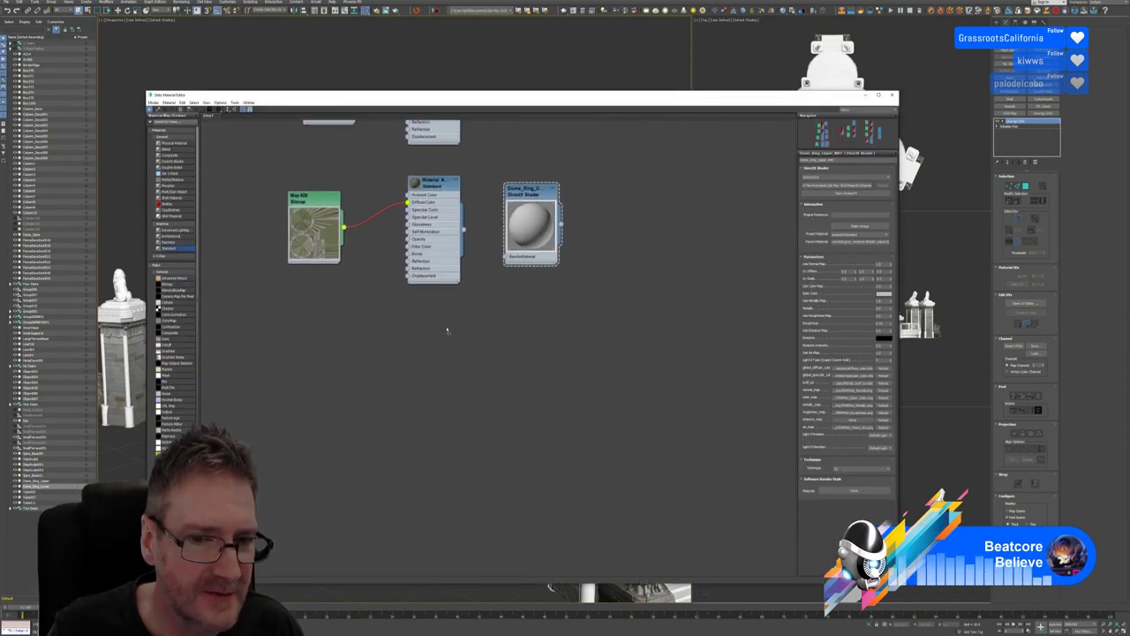
{"action": "left_click_drag", "start_coordinate": [447, 330], "coordinate": [439, 328]}
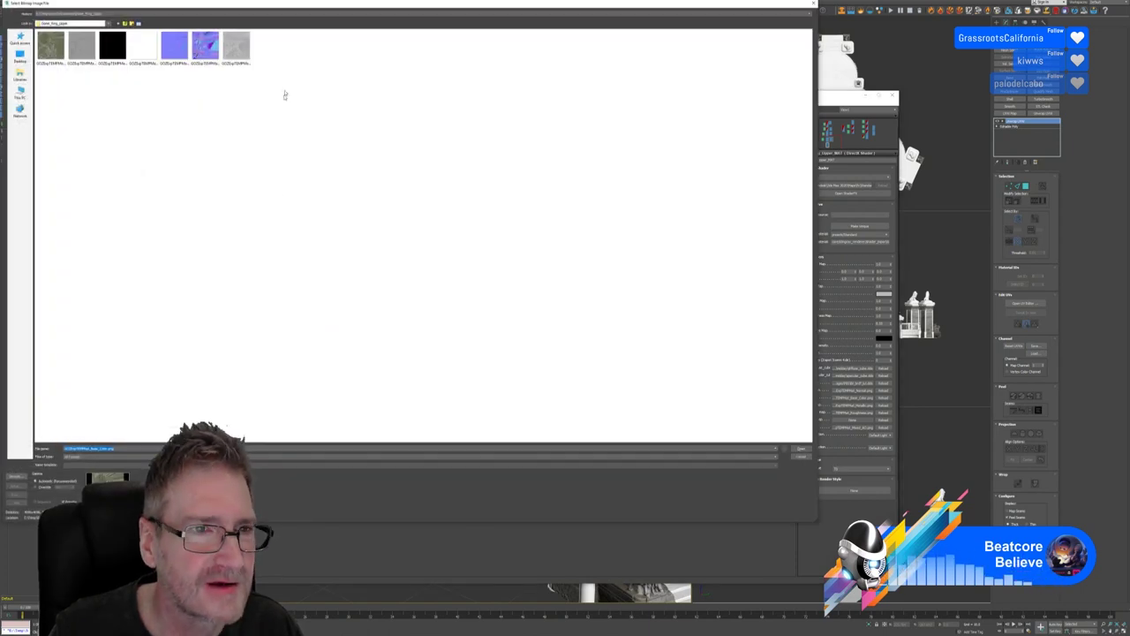
Load a Dome_Ring_Lower texture bitmap and wire it into the Standard material's Diffuse Color
{"action": "left_click_drag", "start_coordinate": [263, 7], "coordinate": [369, 76]}
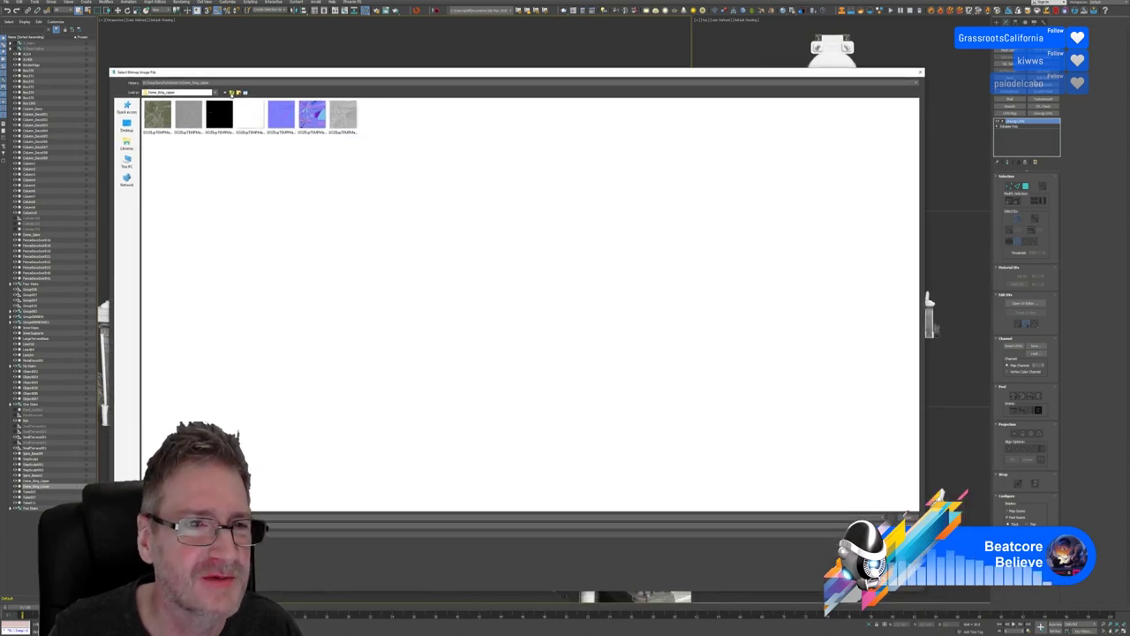
{"action": "left_click", "coordinate": [233, 93]}
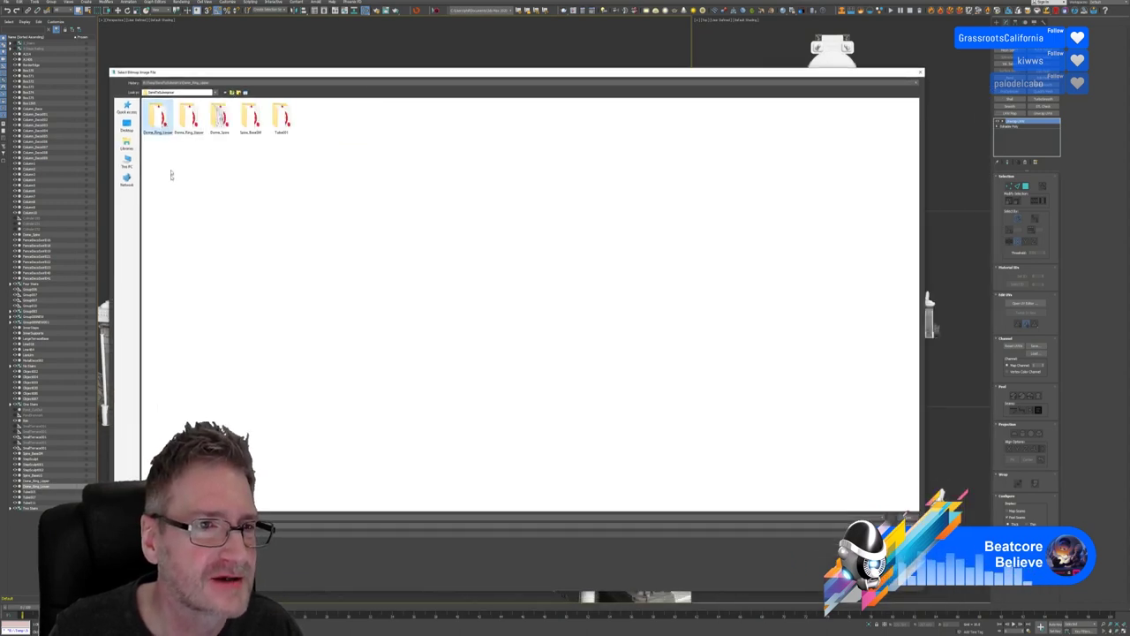
{"action": "double_click", "coordinate": [159, 117]}
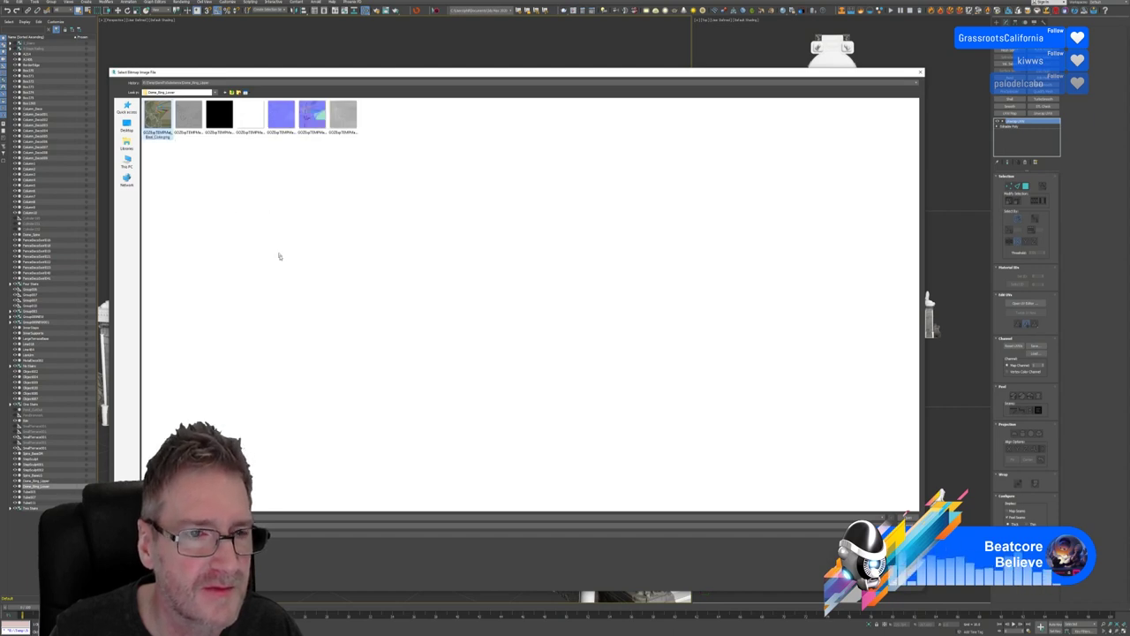
{"action": "key", "text": "Return"}
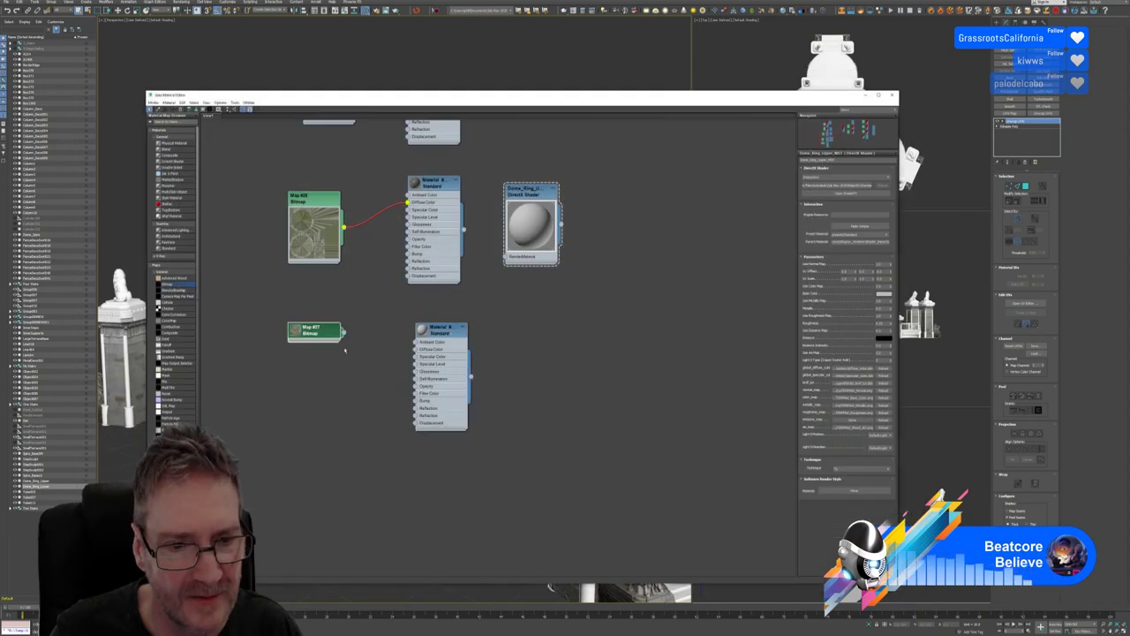
{"action": "left_click", "coordinate": [297, 329]}
{"action": "left_click_drag", "start_coordinate": [345, 357], "coordinate": [416, 350]}
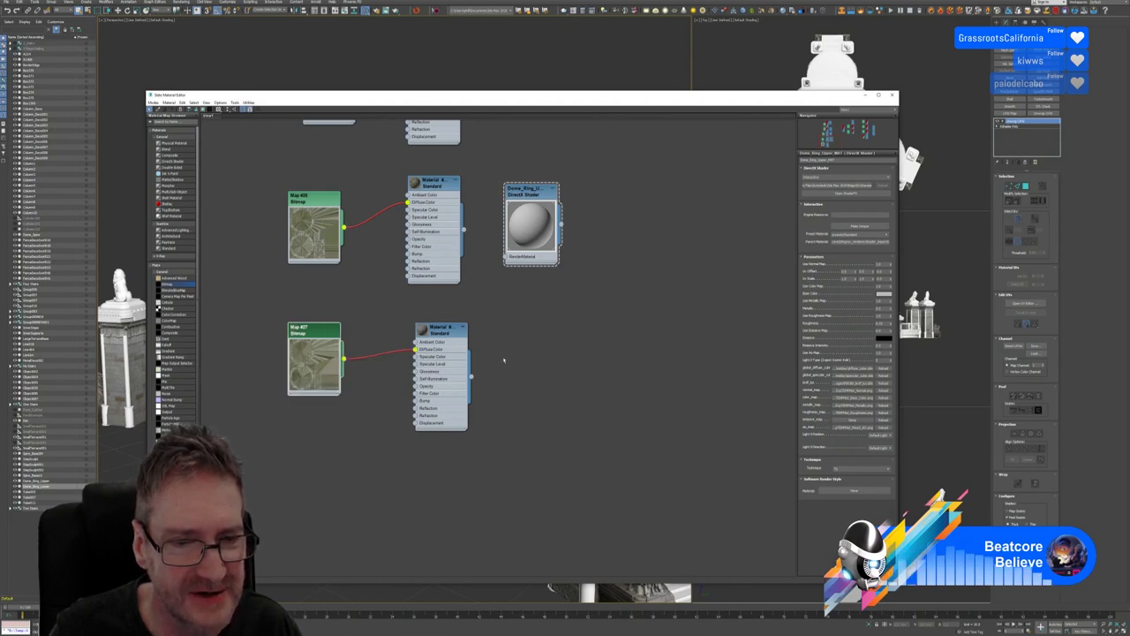
{"action": "left_click_drag", "start_coordinate": [177, 250], "coordinate": [530, 334]}
Convert the new Standard material to a DirectX Shader, keeping the old material as sub-material
{"action": "right_click", "coordinate": [554, 335]}
{"action": "left_click", "coordinate": [587, 350]}
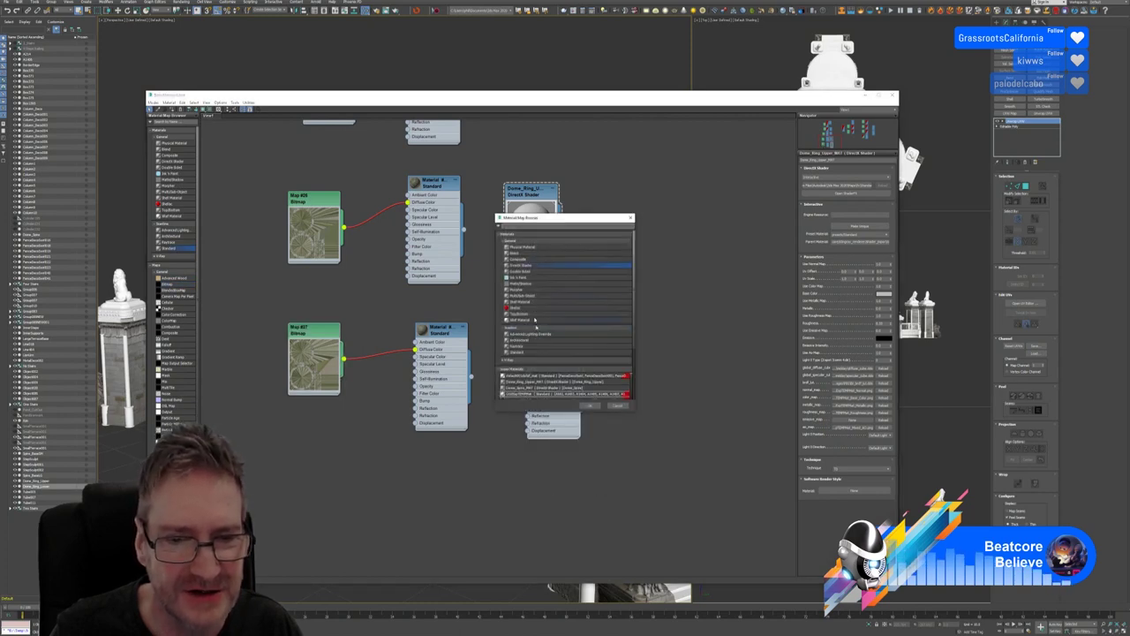
{"action": "left_click", "coordinate": [590, 405]}
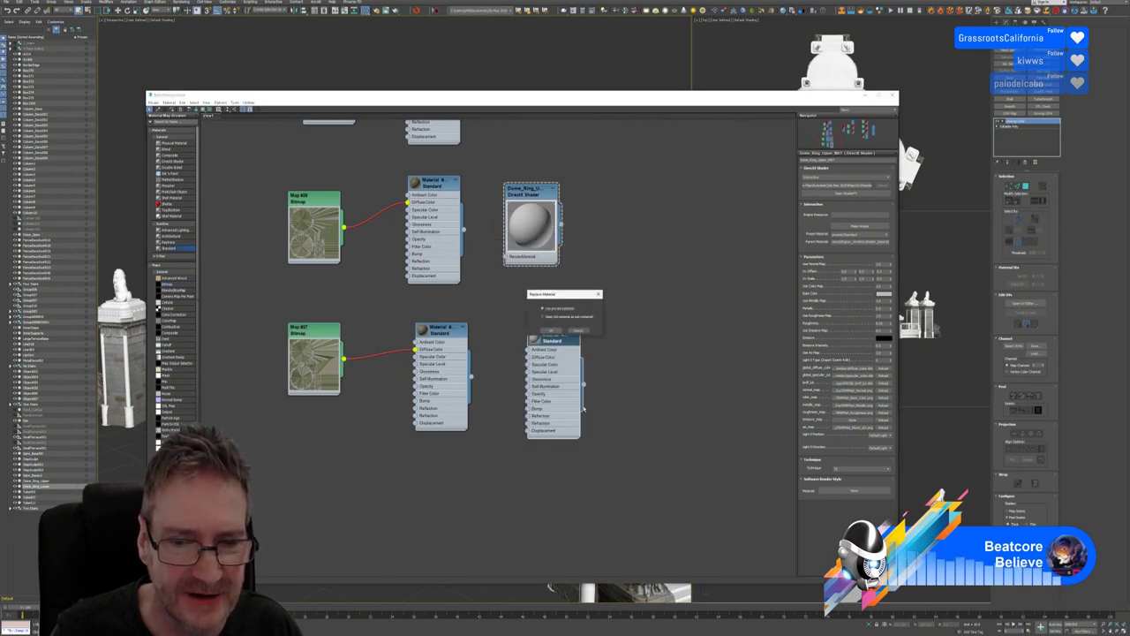
{"action": "left_click", "coordinate": [559, 332]}
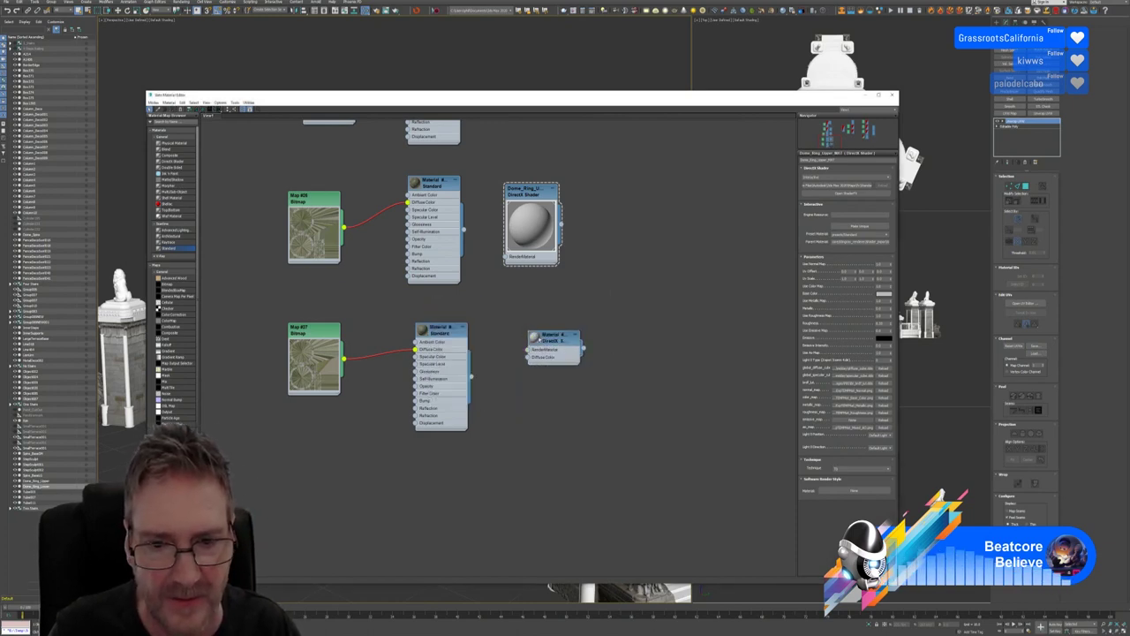
{"action": "left_click_drag", "start_coordinate": [551, 335], "coordinate": [529, 327]}
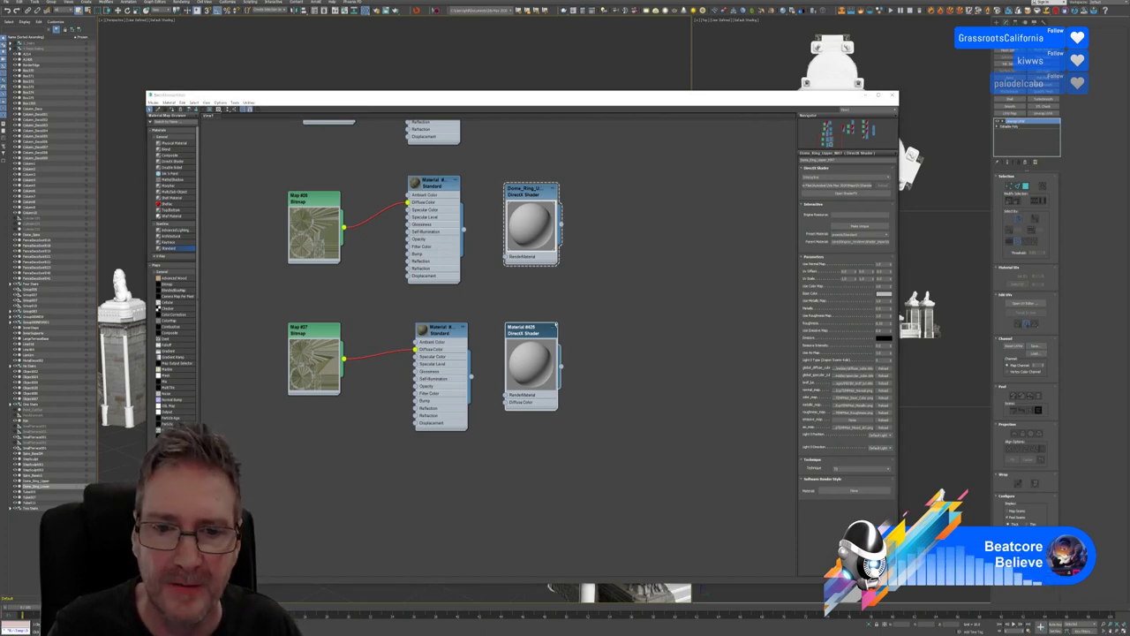
{"action": "left_click", "coordinate": [530, 335]}
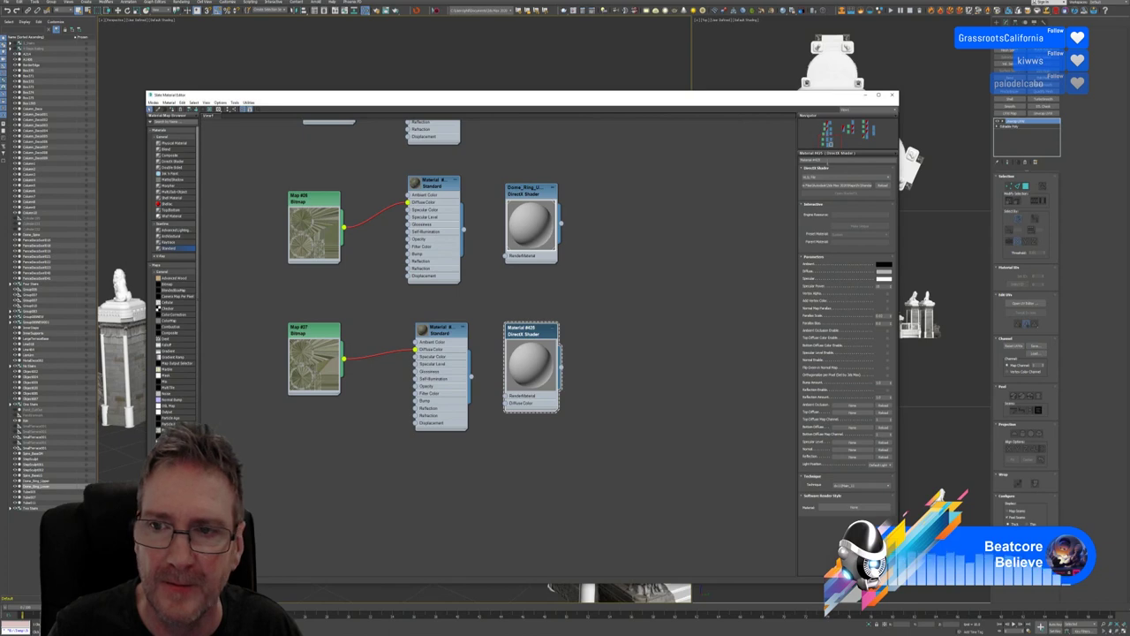
Confirm the Dome_Ring name and switch the shader to the .fx file with texture map slots
{"action": "key", "text": "Return"}
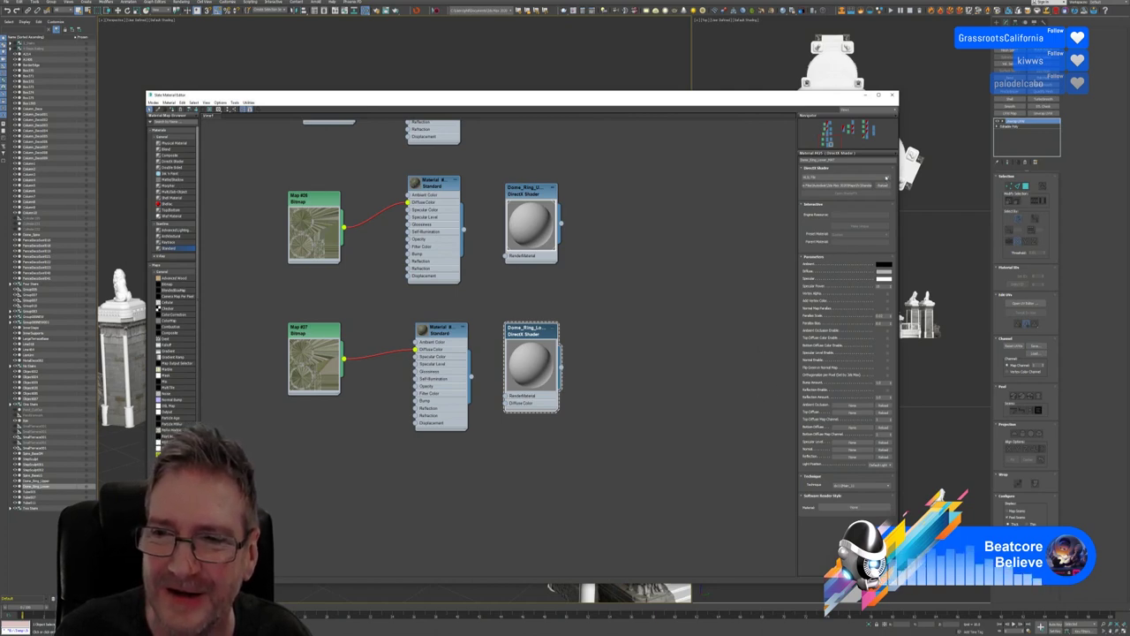
{"action": "left_click", "coordinate": [835, 184]}
{"action": "left_click", "coordinate": [825, 191]}
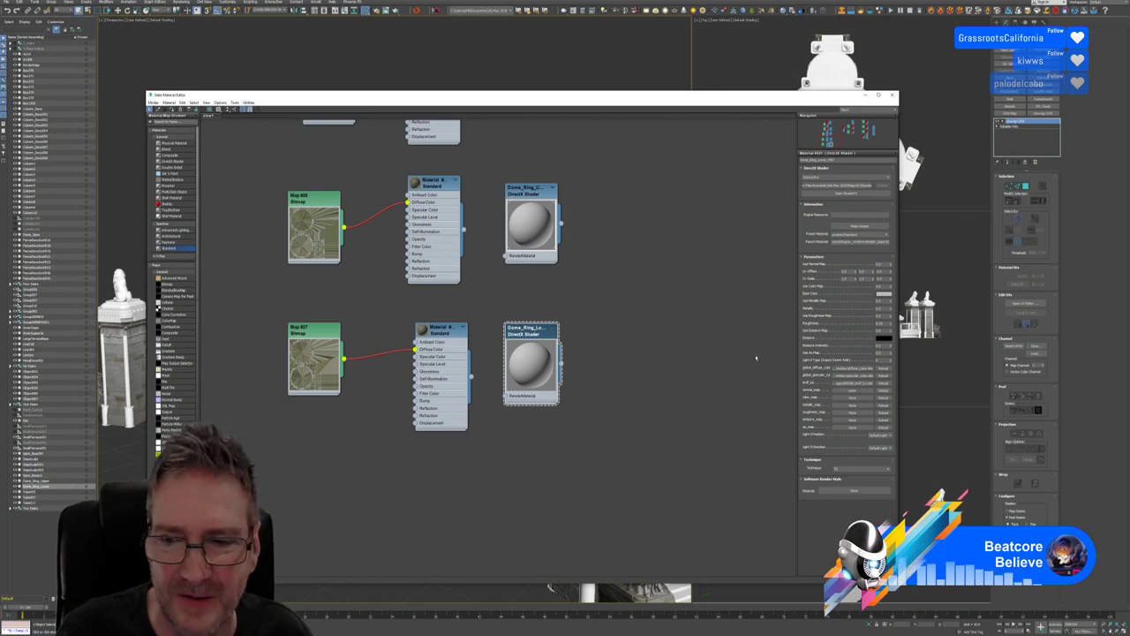
Load the ring's Normal, Base_Color and Metallic PNGs into the shader's map slots
{"action": "left_click", "coordinate": [852, 391]}
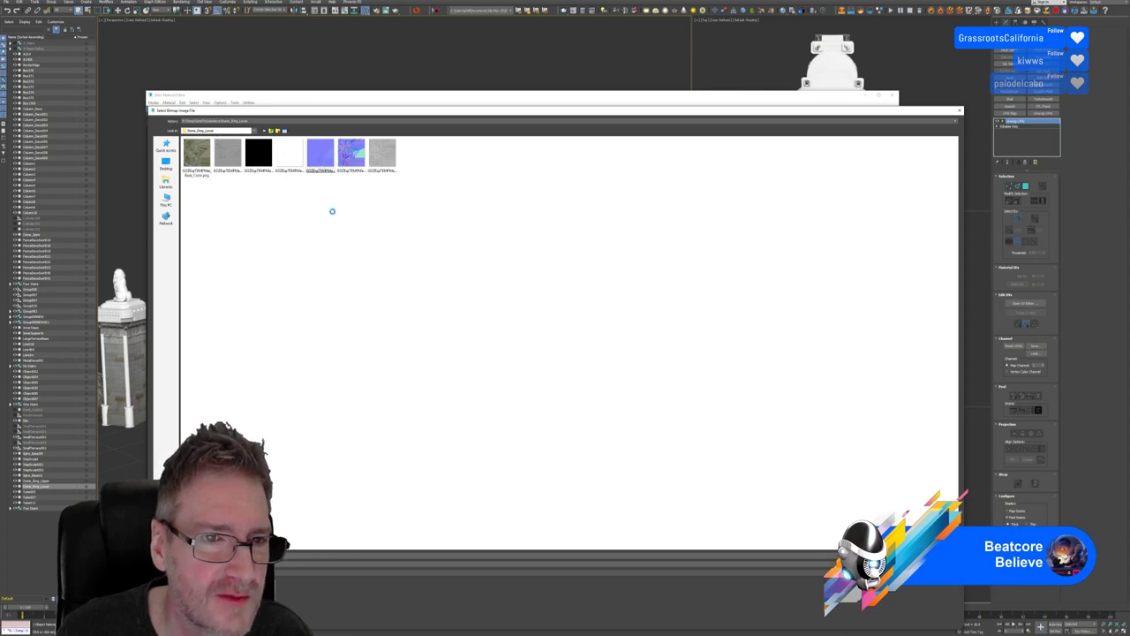
{"action": "left_click", "coordinate": [320, 157]}
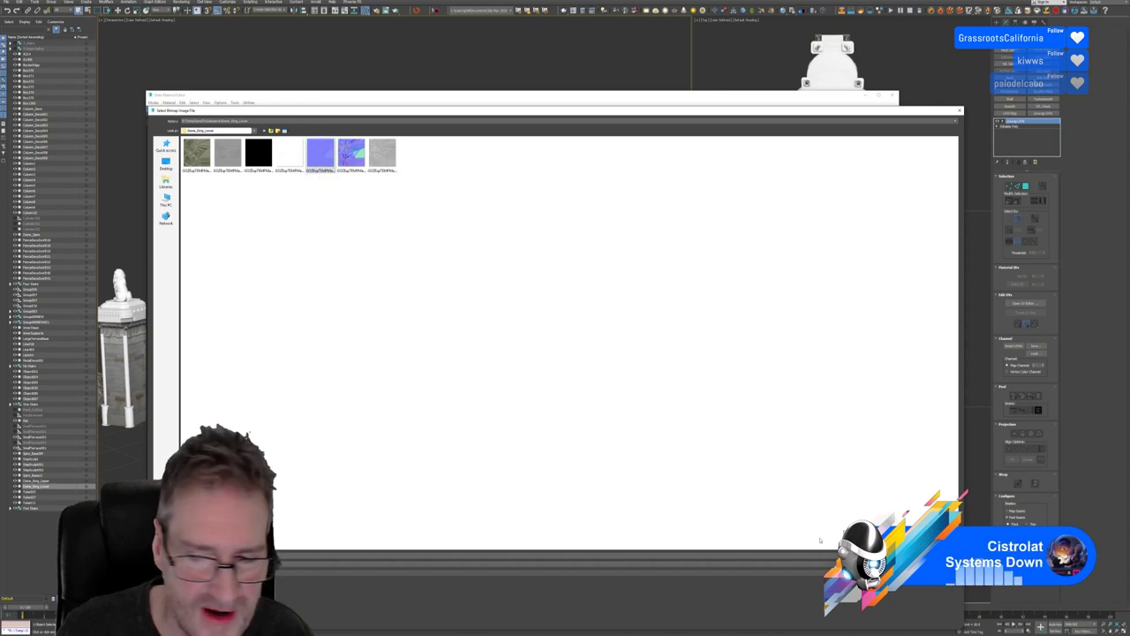
{"action": "key", "text": "Return"}
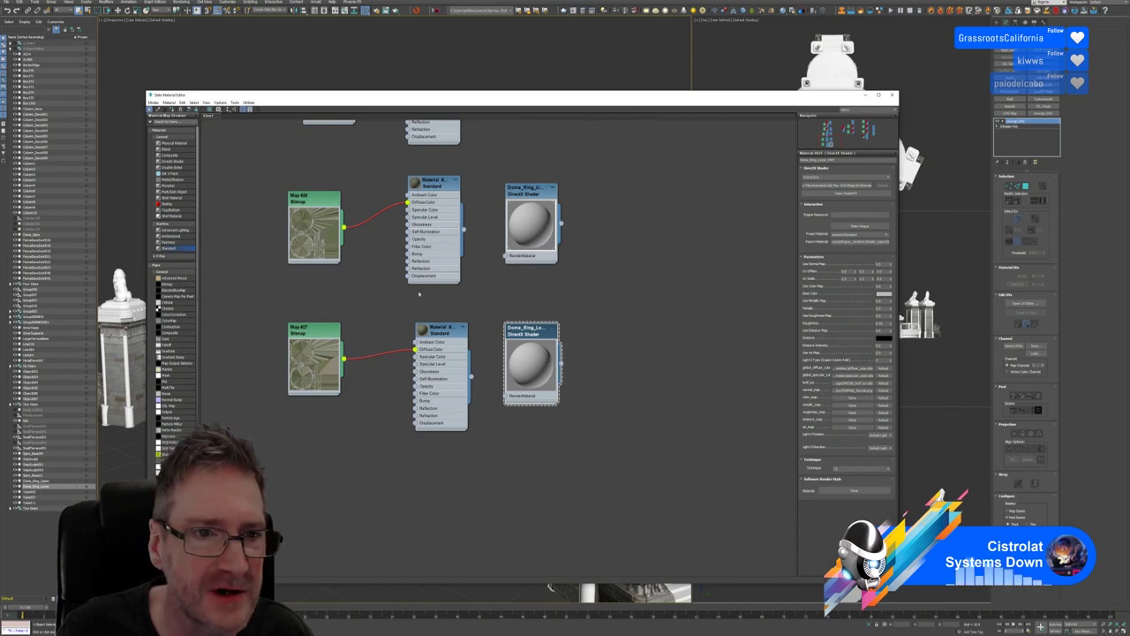
{"action": "left_click", "coordinate": [853, 399]}
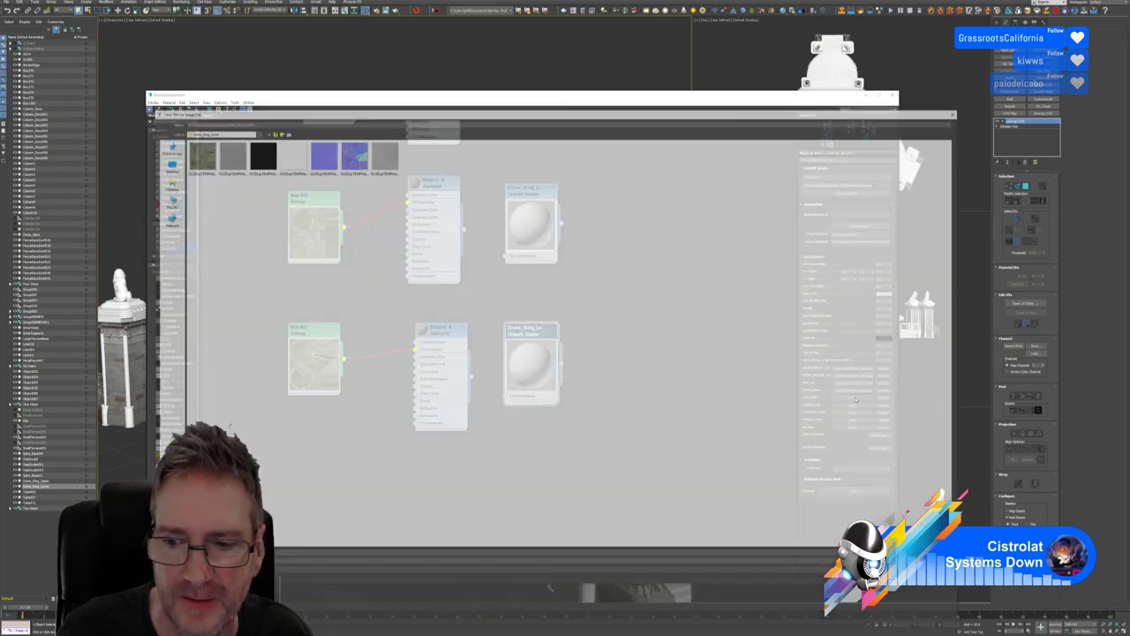
{"action": "left_click", "coordinate": [194, 157]}
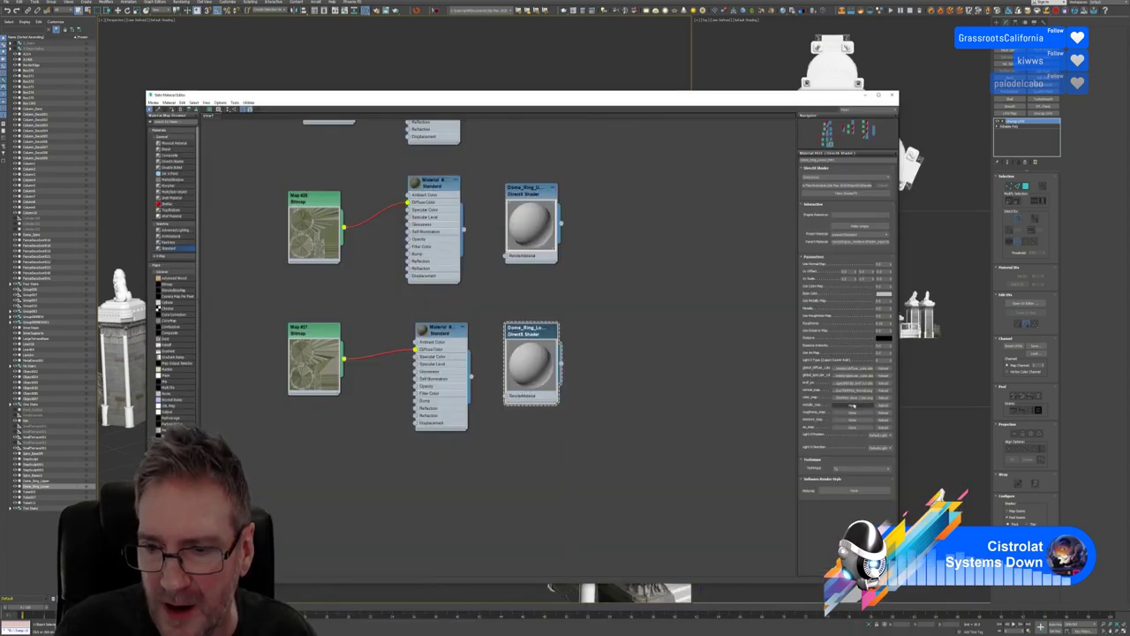
{"action": "left_click", "coordinate": [852, 404]}
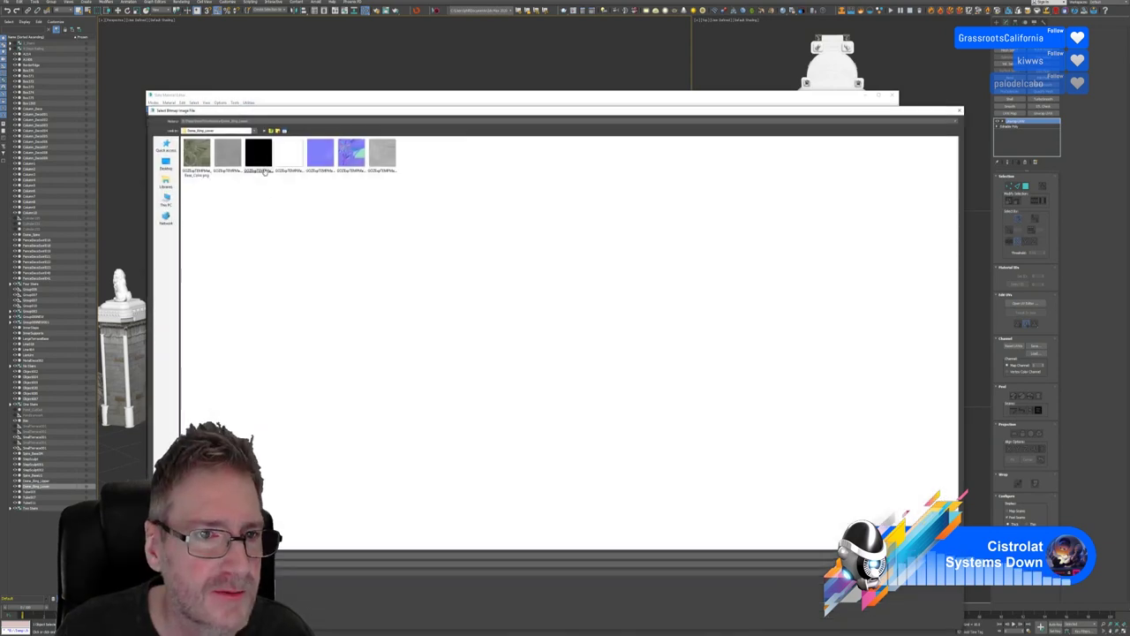
{"action": "left_click", "coordinate": [259, 159]}
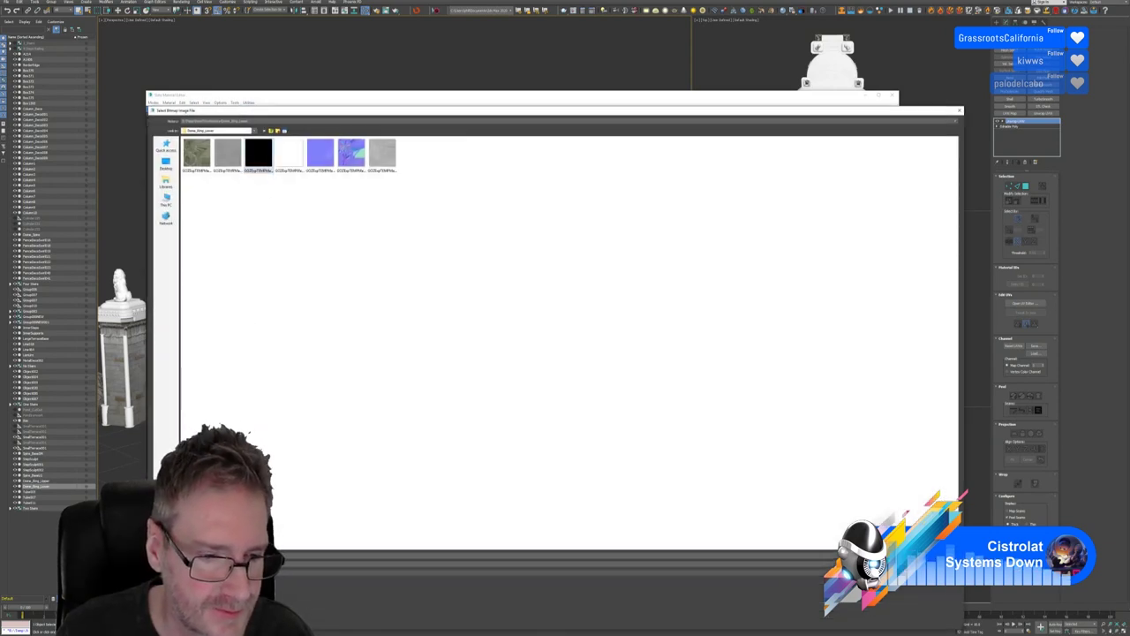
{"action": "key", "text": "Return"}
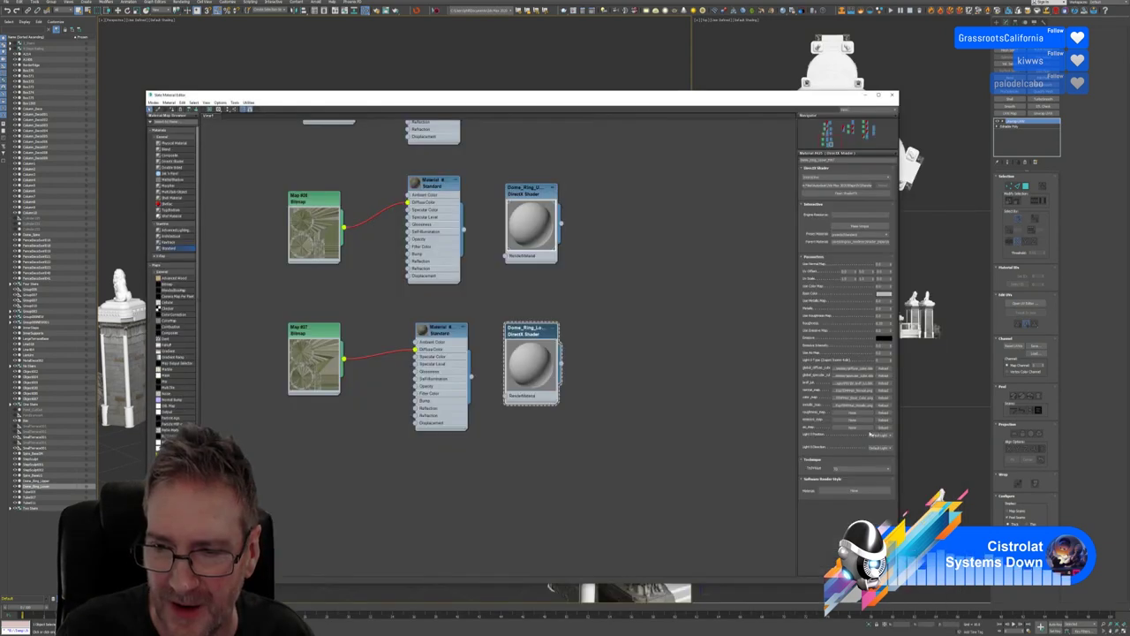
Fill the next two map slots with the grey and white ring texture images
{"action": "left_click", "coordinate": [852, 412]}
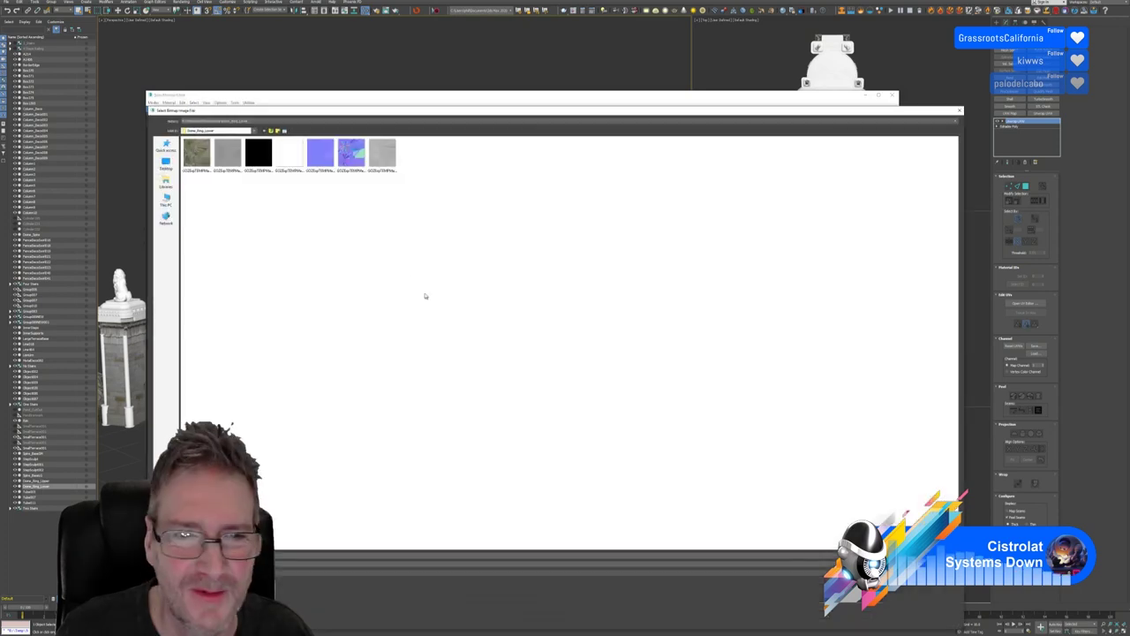
{"action": "left_click", "coordinate": [382, 154]}
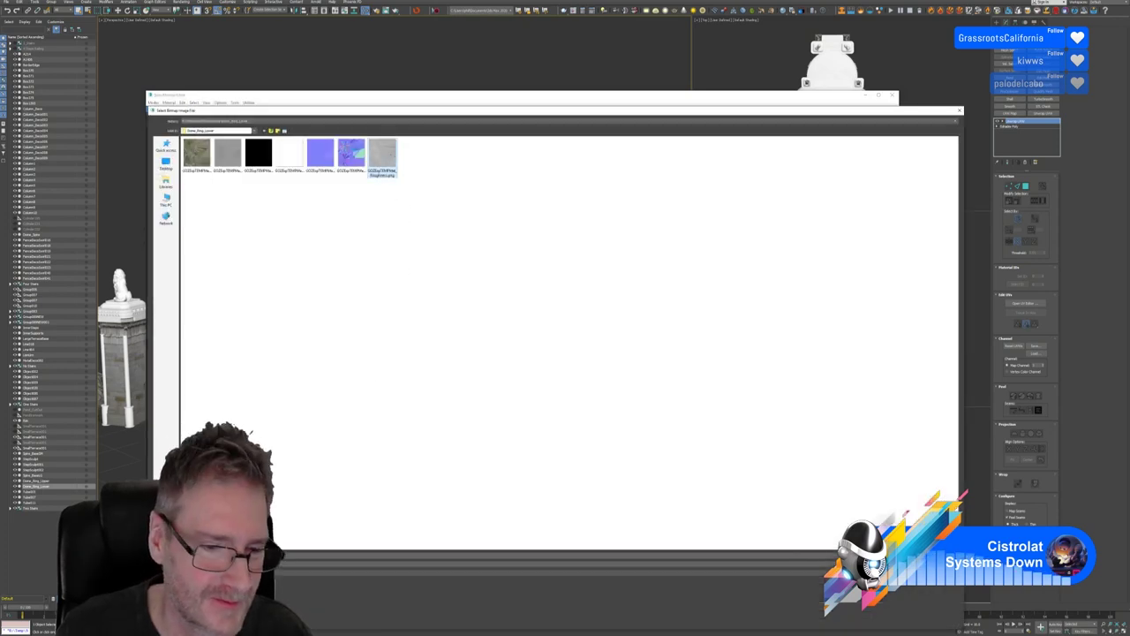
{"action": "key", "text": "Return"}
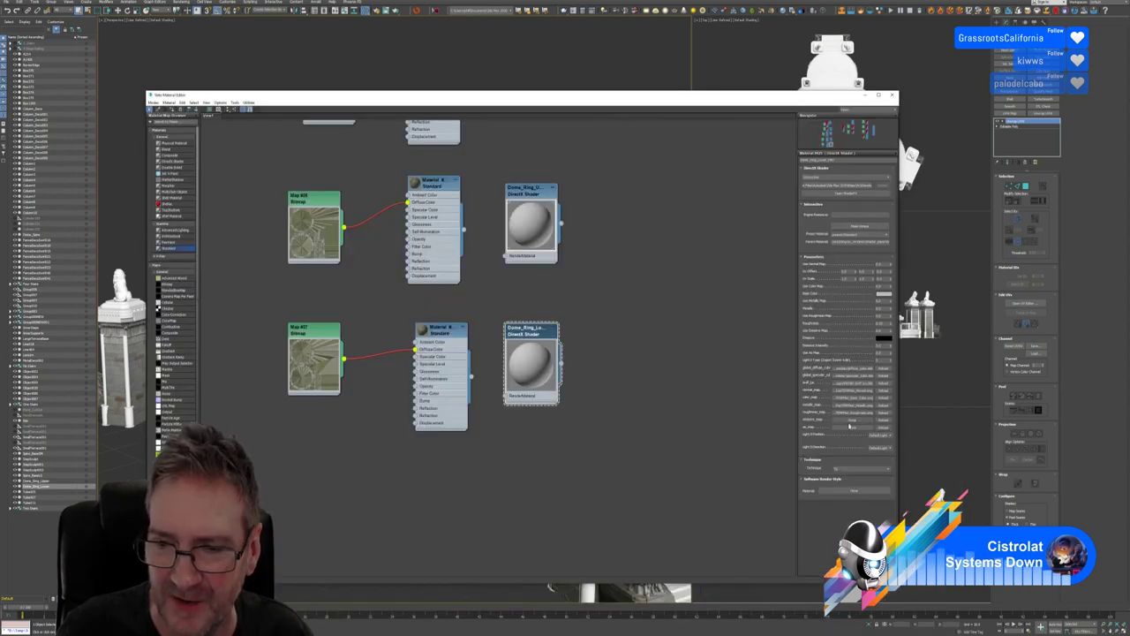
{"action": "left_click", "coordinate": [848, 430]}
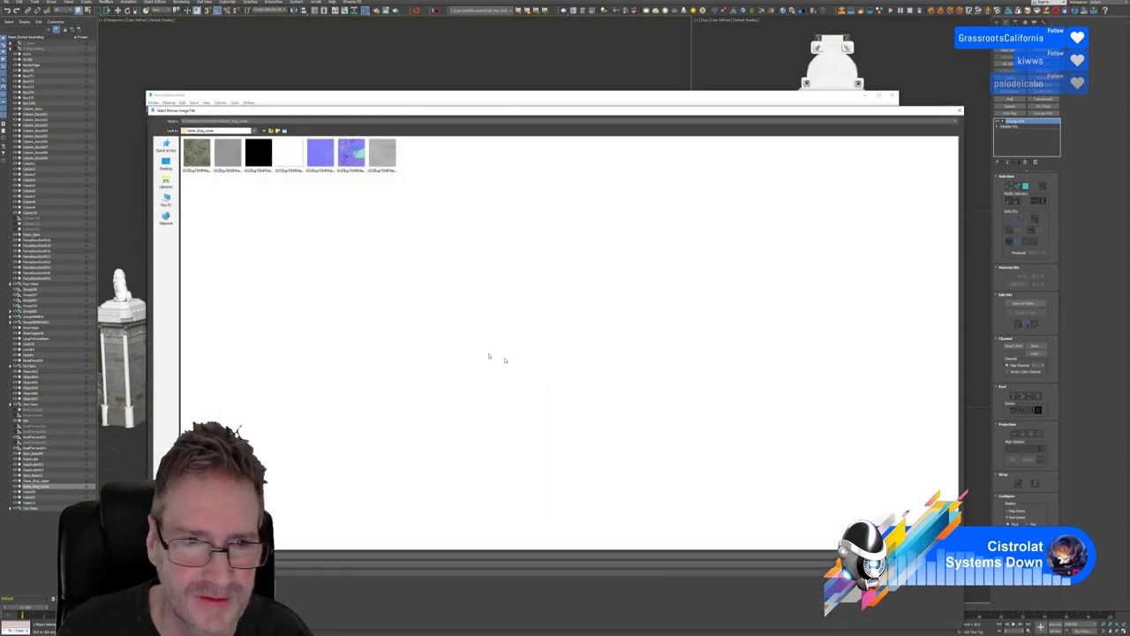
{"action": "left_click", "coordinate": [291, 156]}
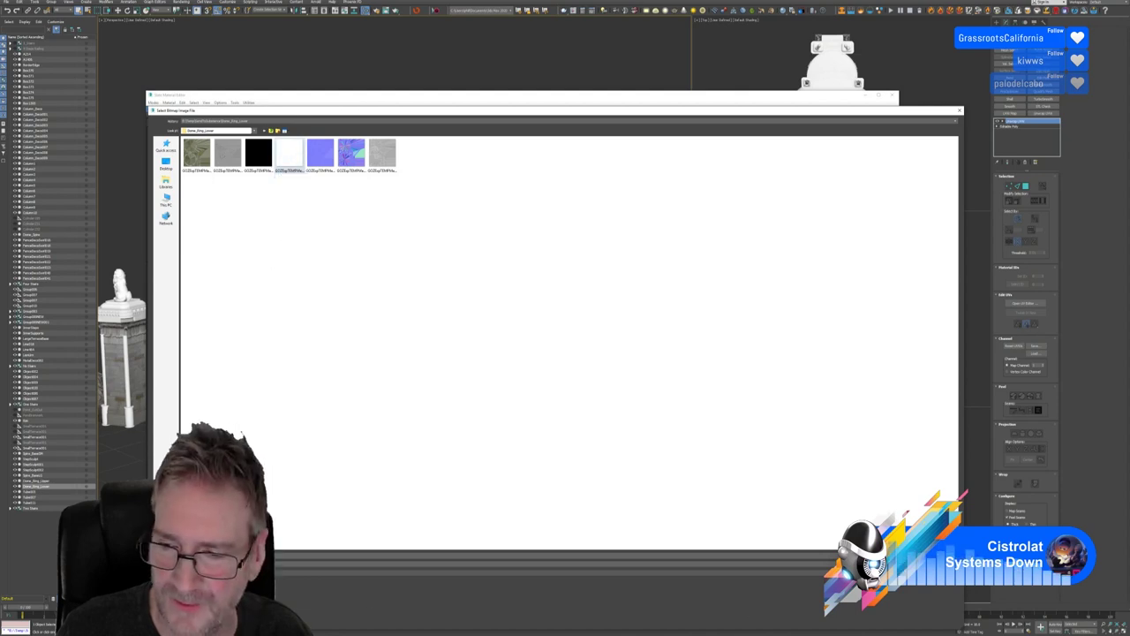
{"action": "key", "text": "Return"}
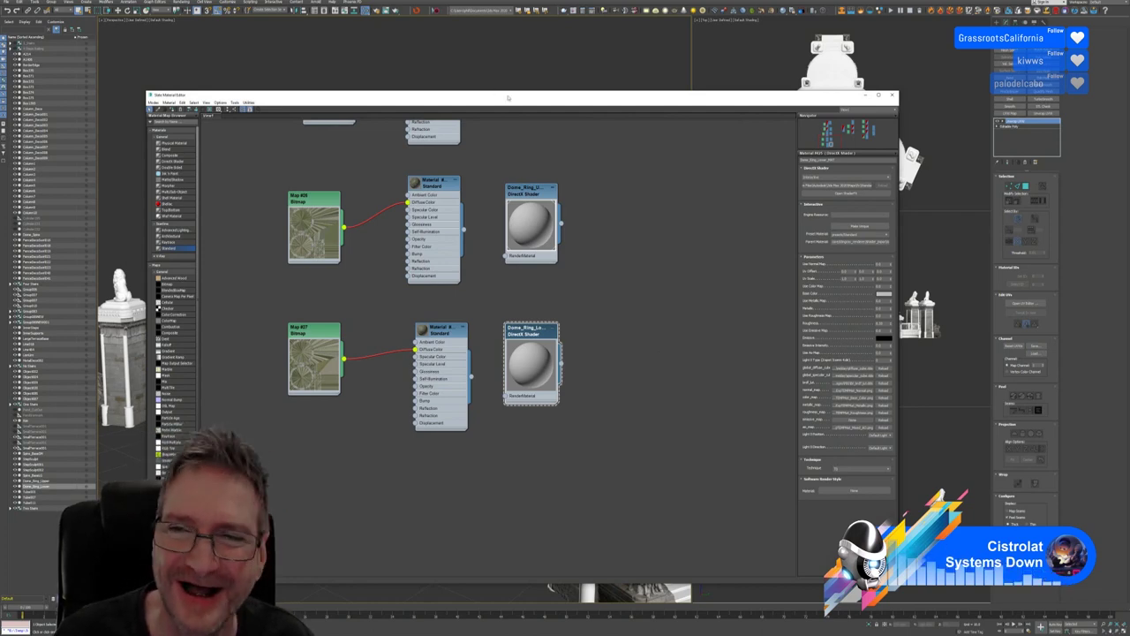
Assign the lower Dome_Ring shader material to the selected dome ring
{"action": "left_click_drag", "start_coordinate": [521, 99], "coordinate": [488, 118]}
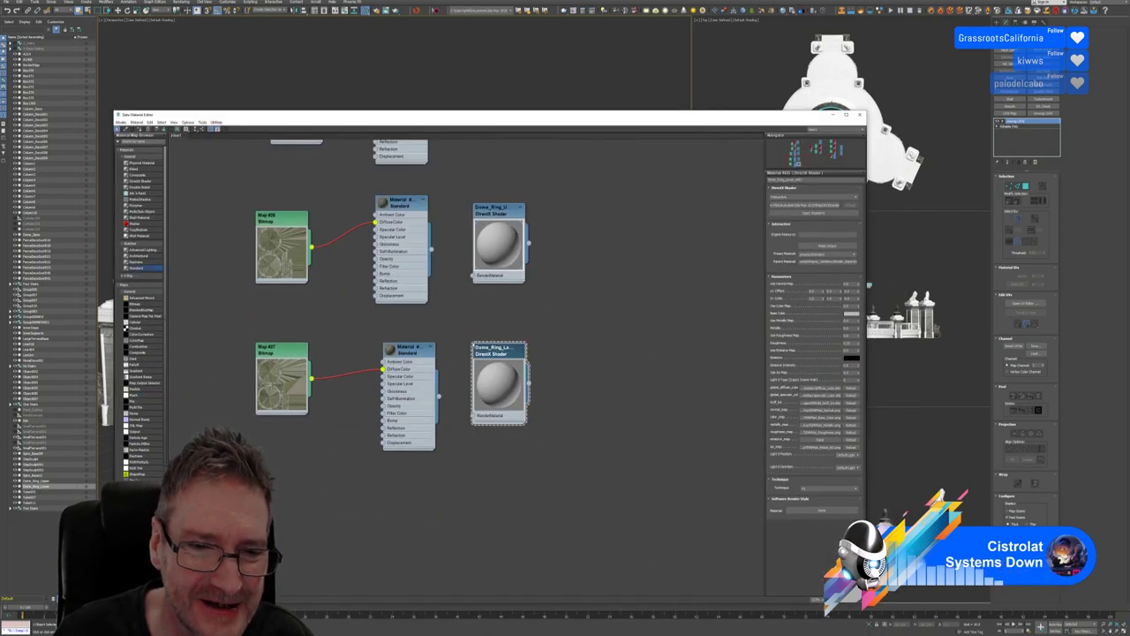
{"action": "right_click", "coordinate": [495, 348]}
{"action": "left_click", "coordinate": [696, 271]}
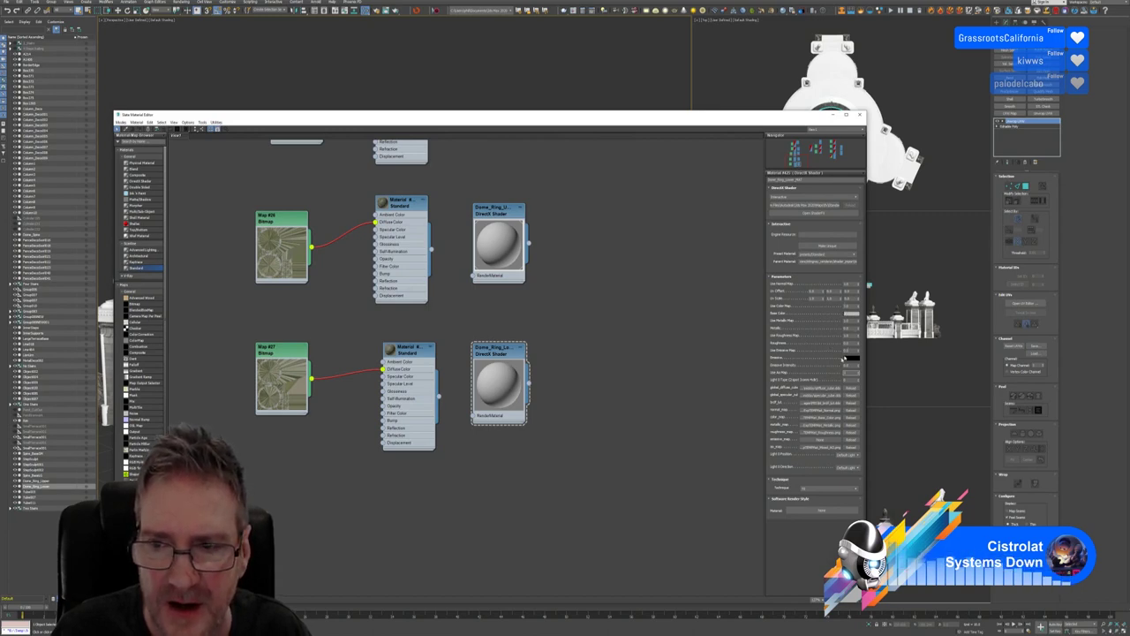
{"action": "left_click_drag", "start_coordinate": [556, 116], "coordinate": [578, 194]}
{"action": "right_click", "coordinate": [527, 421]}
{"action": "left_click", "coordinate": [537, 431]}
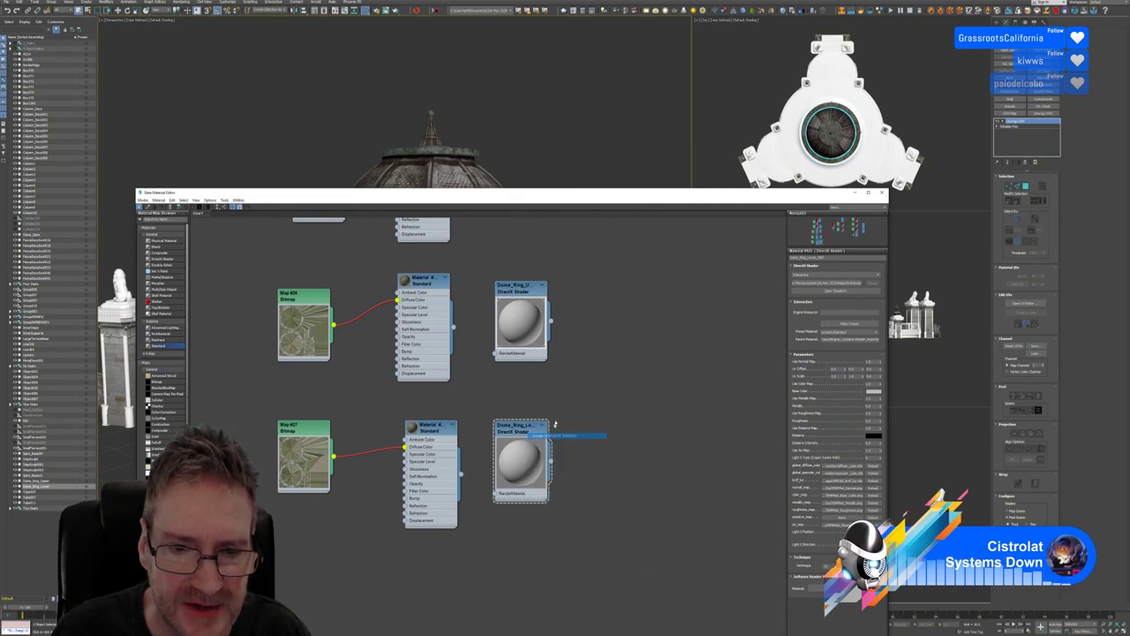
Auto-arrange the material nodes into a tidy layout, then close the Slate Material Editor
{"action": "left_click", "coordinate": [528, 291]}
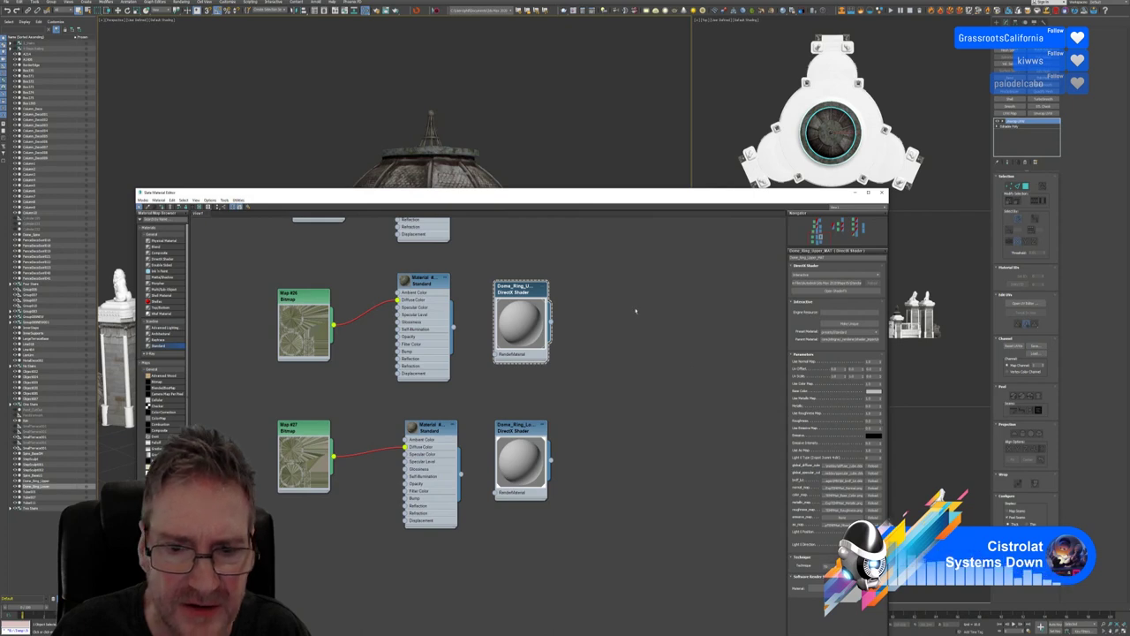
{"action": "middle_click_drag", "start_coordinate": [635, 310], "coordinate": [607, 482]}
{"action": "left_click", "coordinate": [492, 325]}
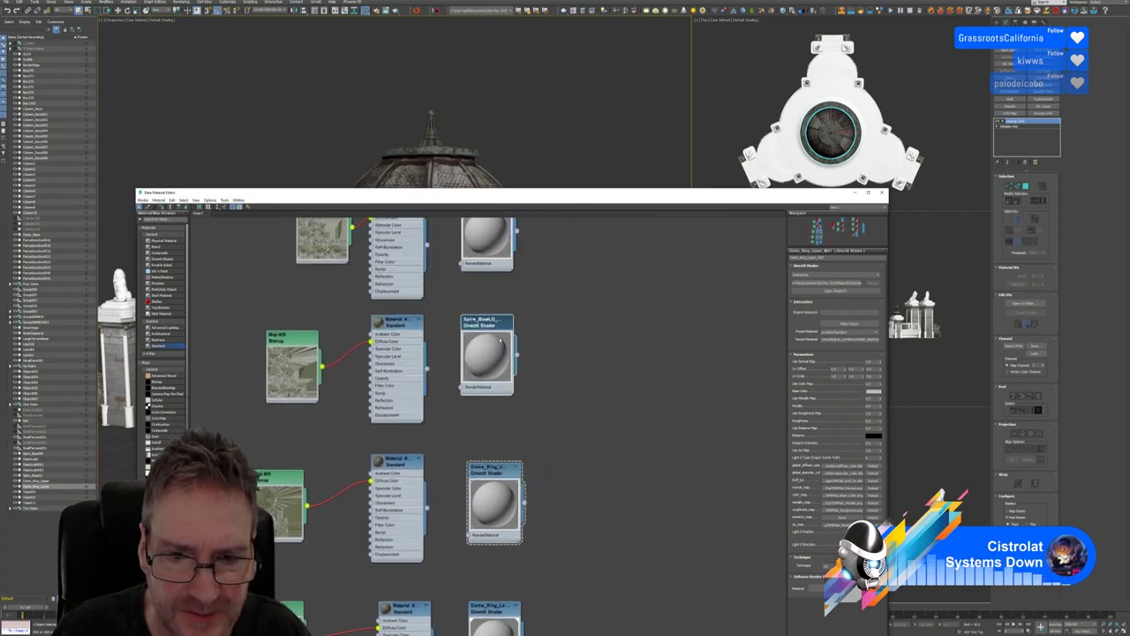
{"action": "double_click", "coordinate": [492, 326]}
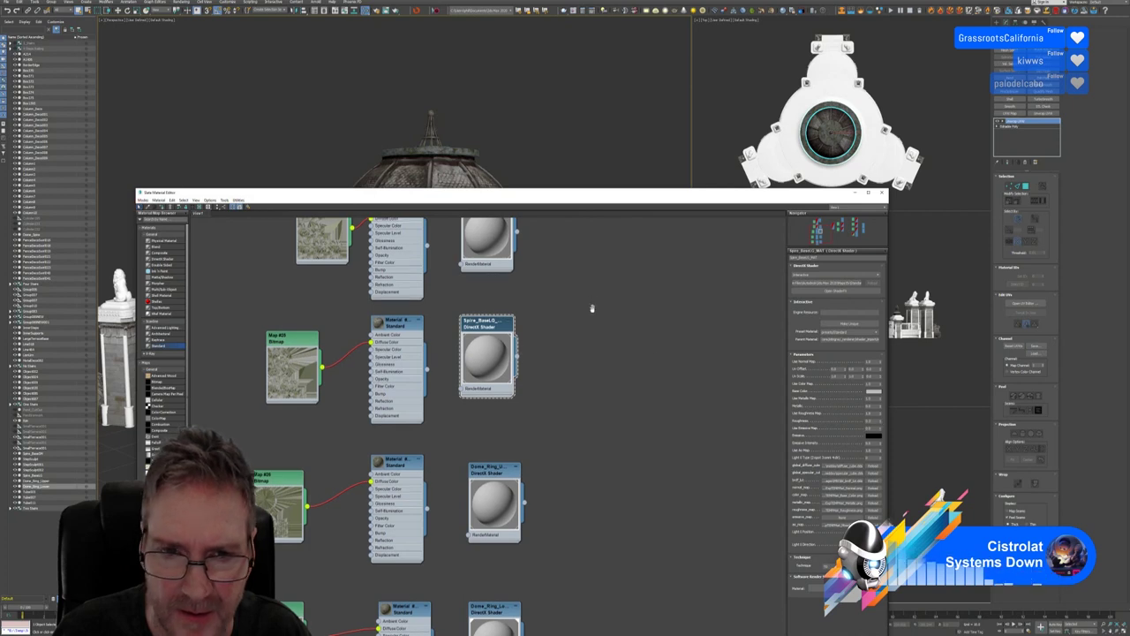
{"action": "key", "text": "l"}
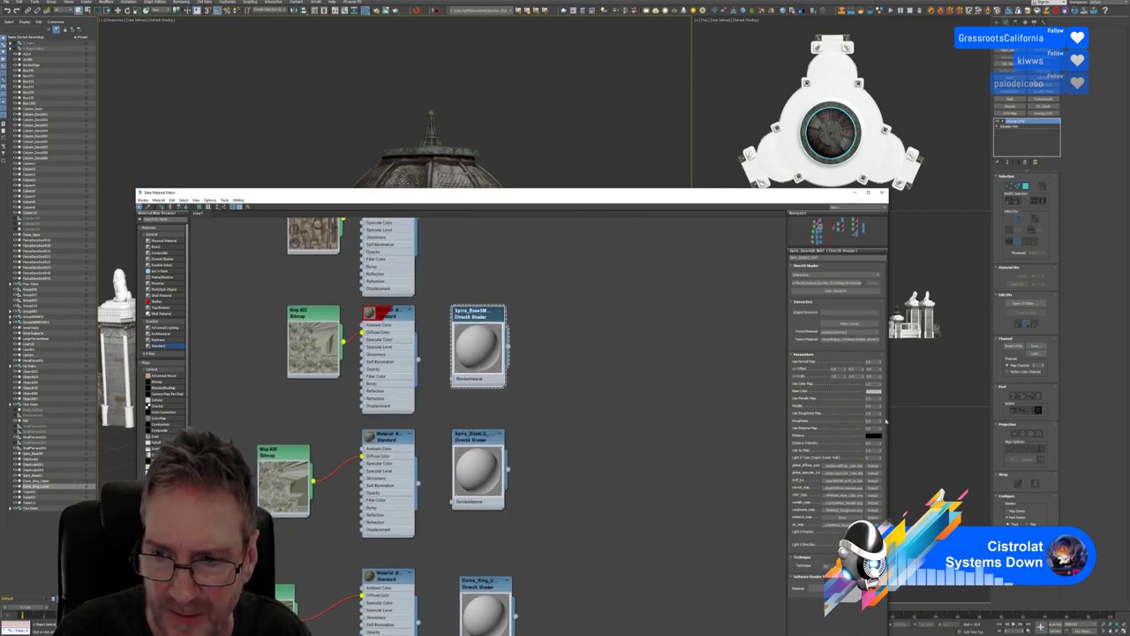
{"action": "scroll", "coordinate": [644, 311], "scroll_direction": "up", "scroll_amount": 3}
{"action": "left_click", "coordinate": [461, 281]}
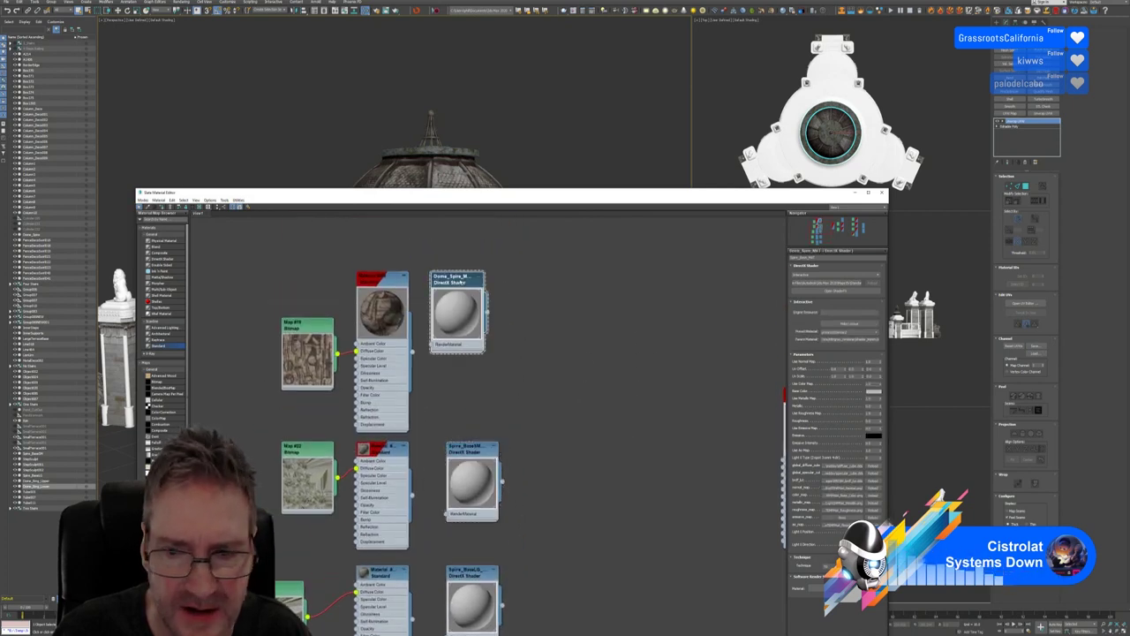
{"action": "scroll", "coordinate": [609, 400], "scroll_direction": "down", "scroll_amount": 9}
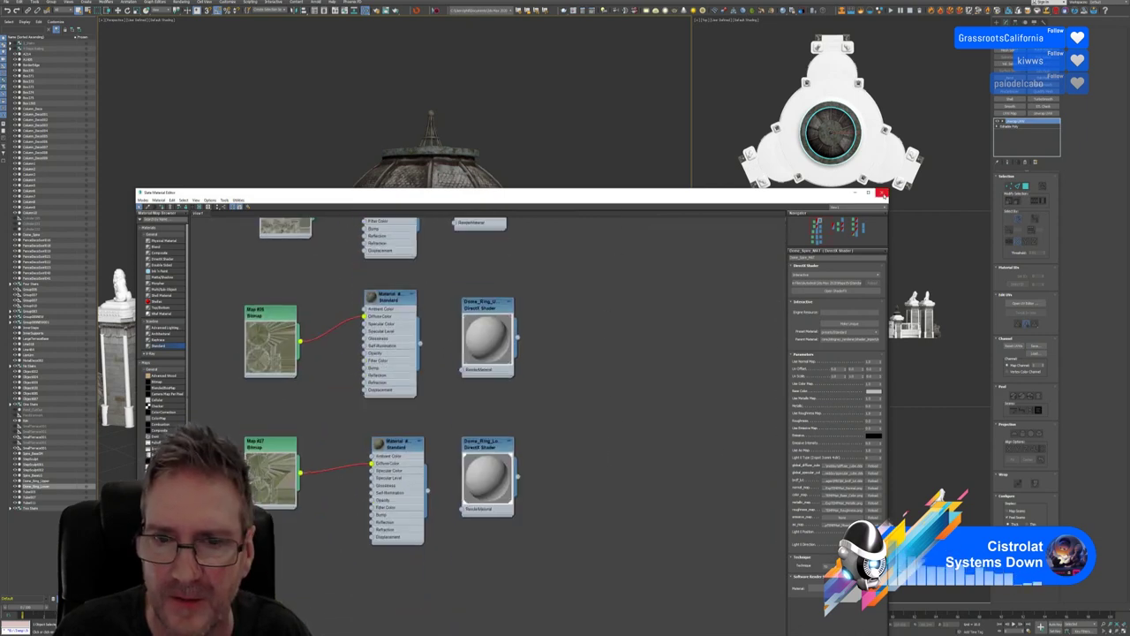
{"action": "left_click", "coordinate": [882, 192]}
{"action": "middle_click_drag", "start_coordinate": [543, 209], "coordinate": [515, 175]}
Deselect the dome ring to show the whole textured gazebo, then launch Photoshop from the Start menu
{"action": "left_click", "coordinate": [552, 183]}
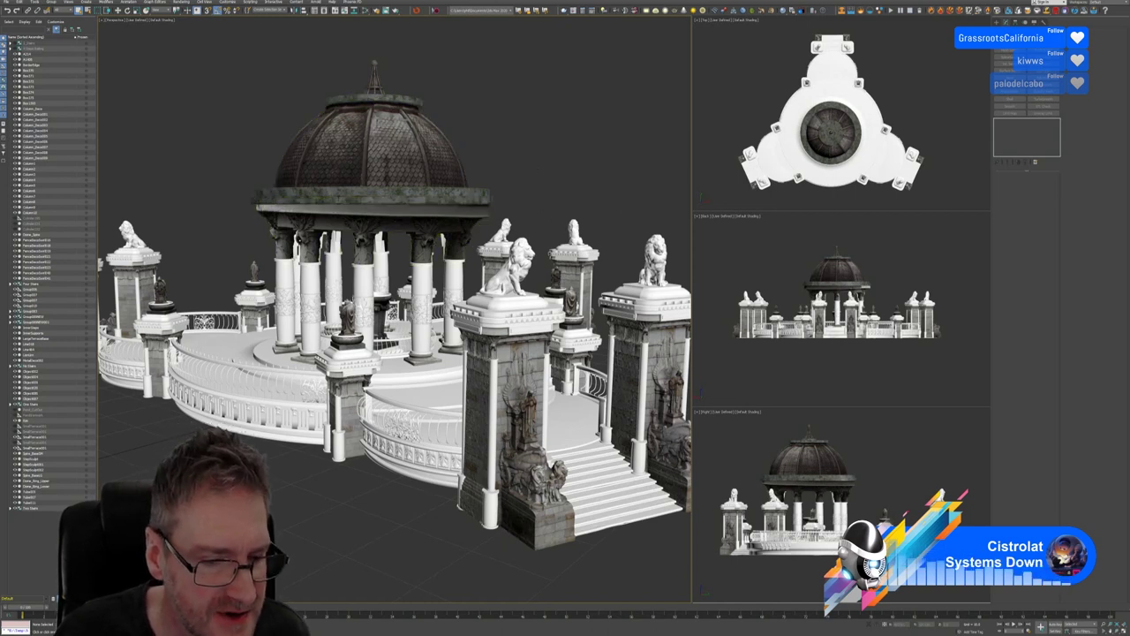
{"action": "key", "text": "super"}
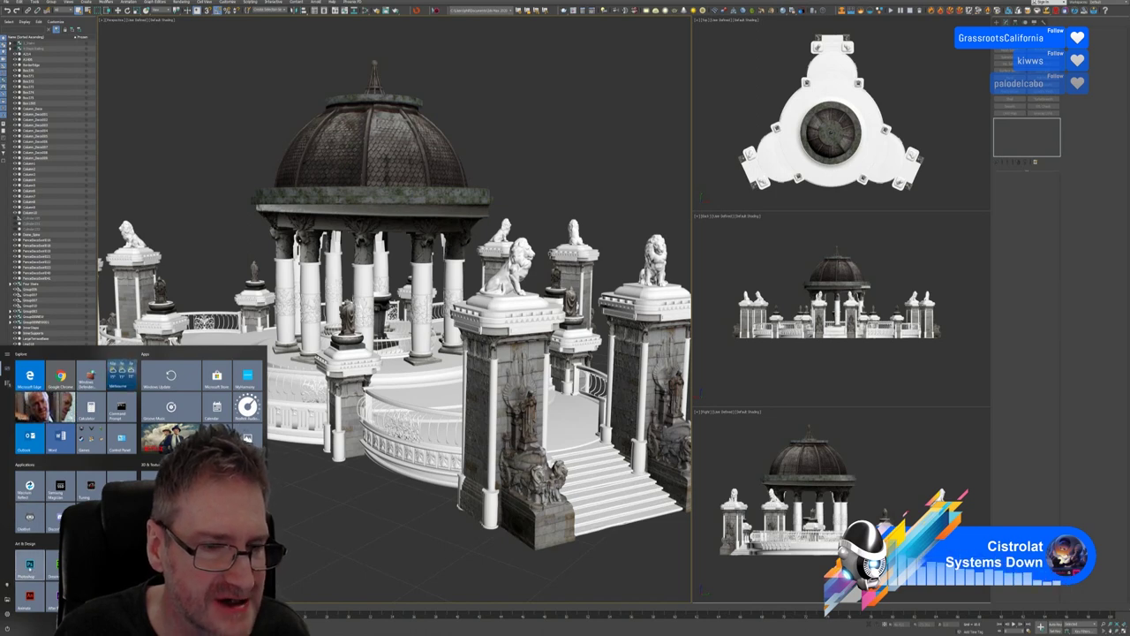
{"action": "left_click", "coordinate": [29, 565]}
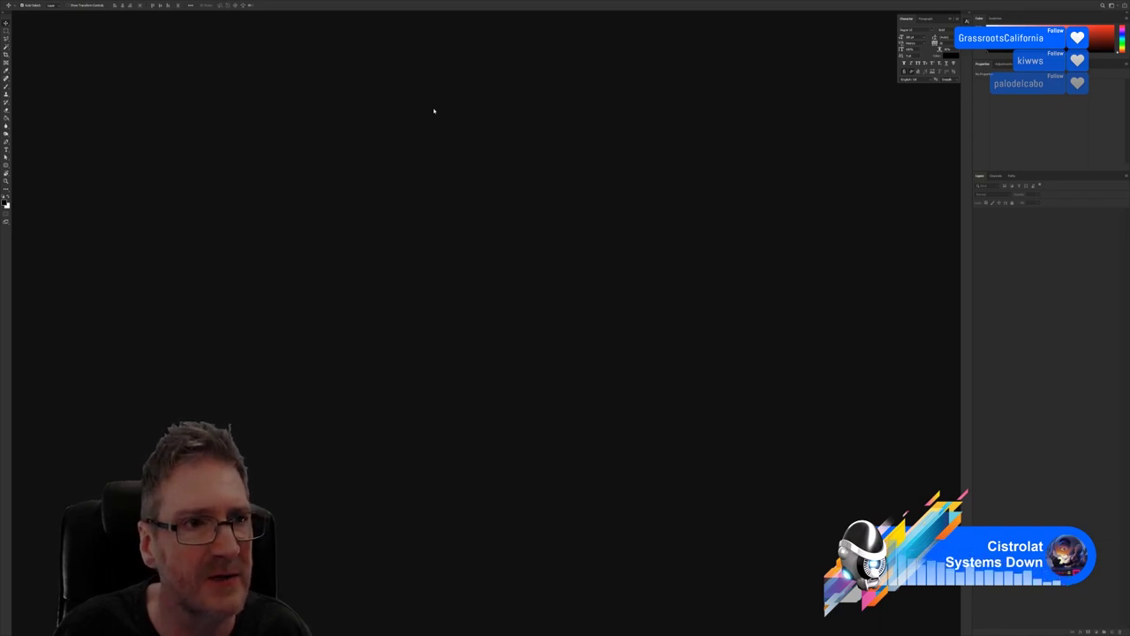
Open the dome ring's Base_Color PNG from Work (E:) > Temp > substance folder > ring folder
{"action": "left_click", "coordinate": [9, 5]}
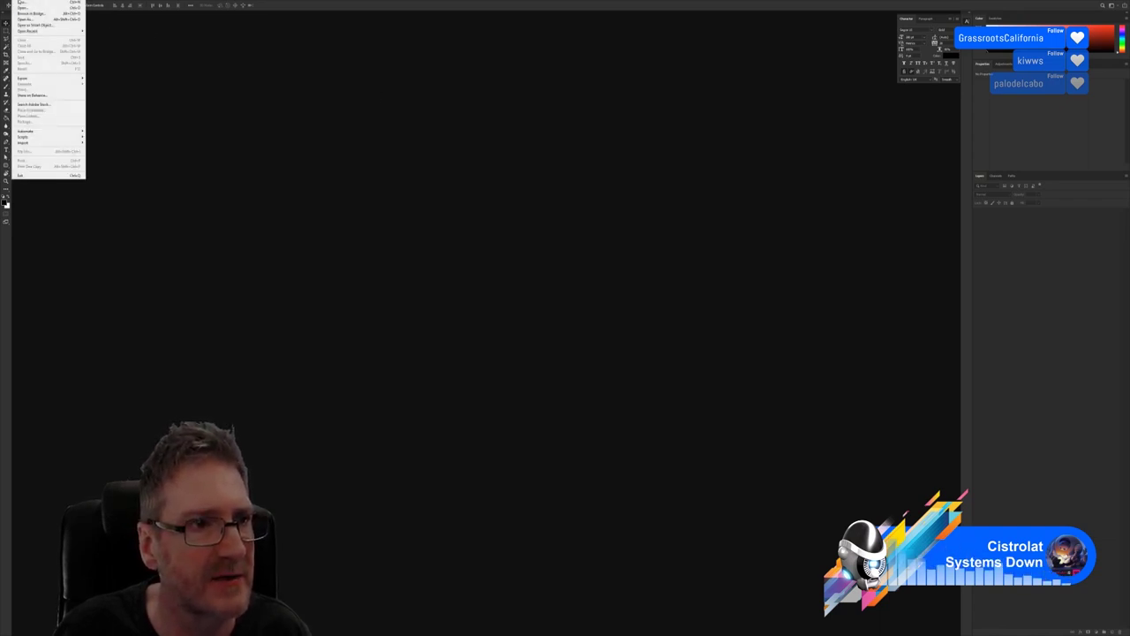
{"action": "key", "text": "Escape"}
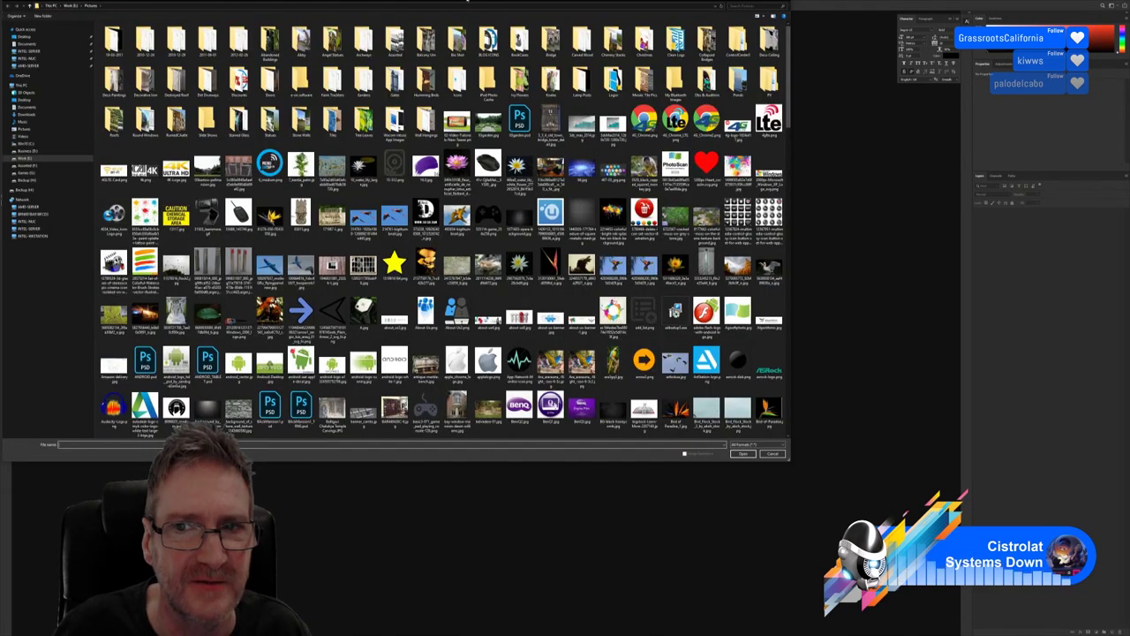
{"action": "left_click_drag", "start_coordinate": [468, 3], "coordinate": [609, 49]}
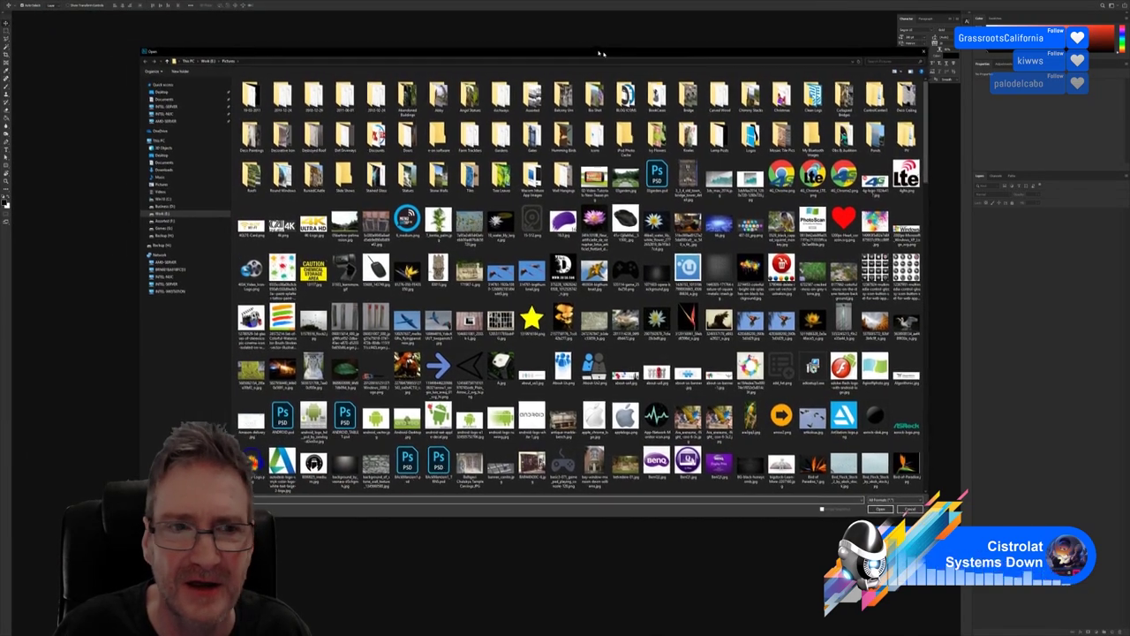
{"action": "left_click", "coordinate": [165, 214]}
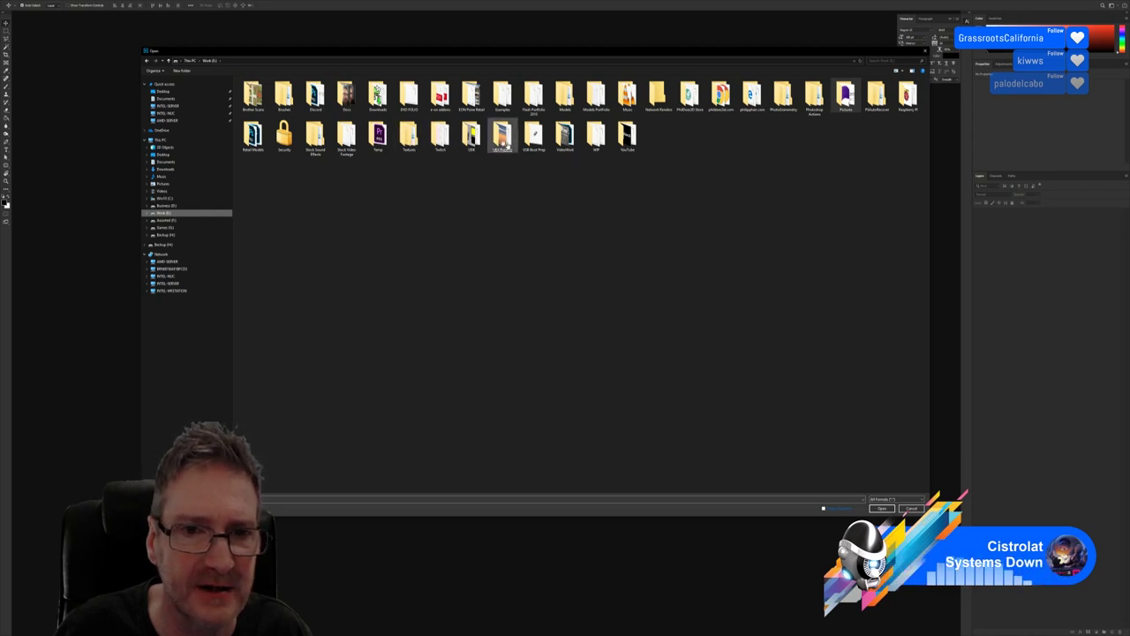
{"action": "double_click", "coordinate": [377, 134]}
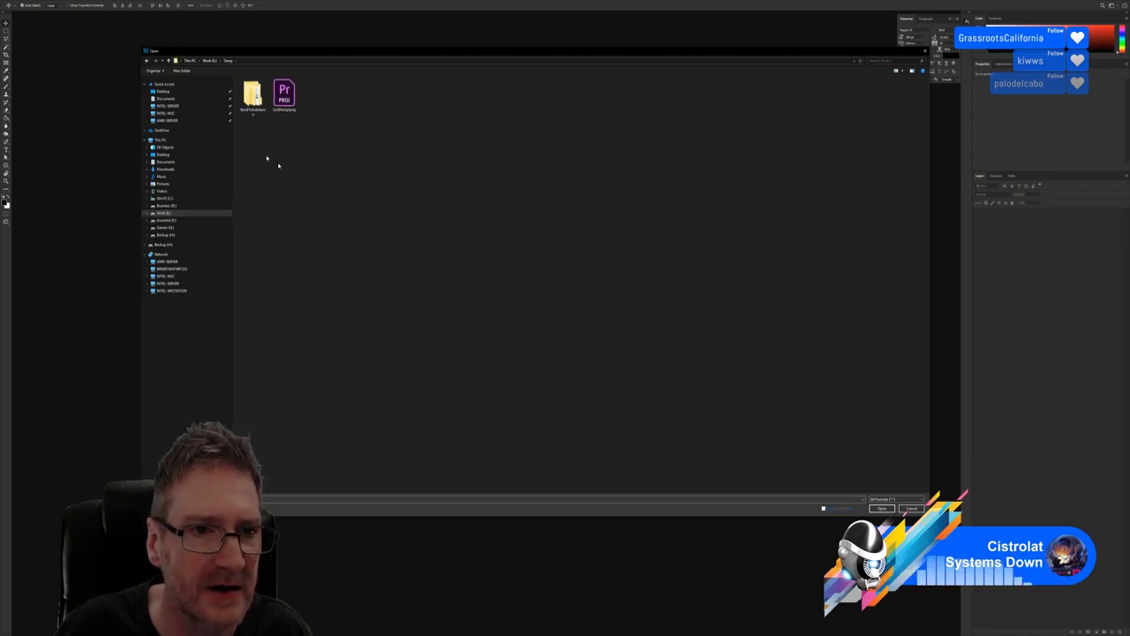
{"action": "double_click", "coordinate": [253, 93]}
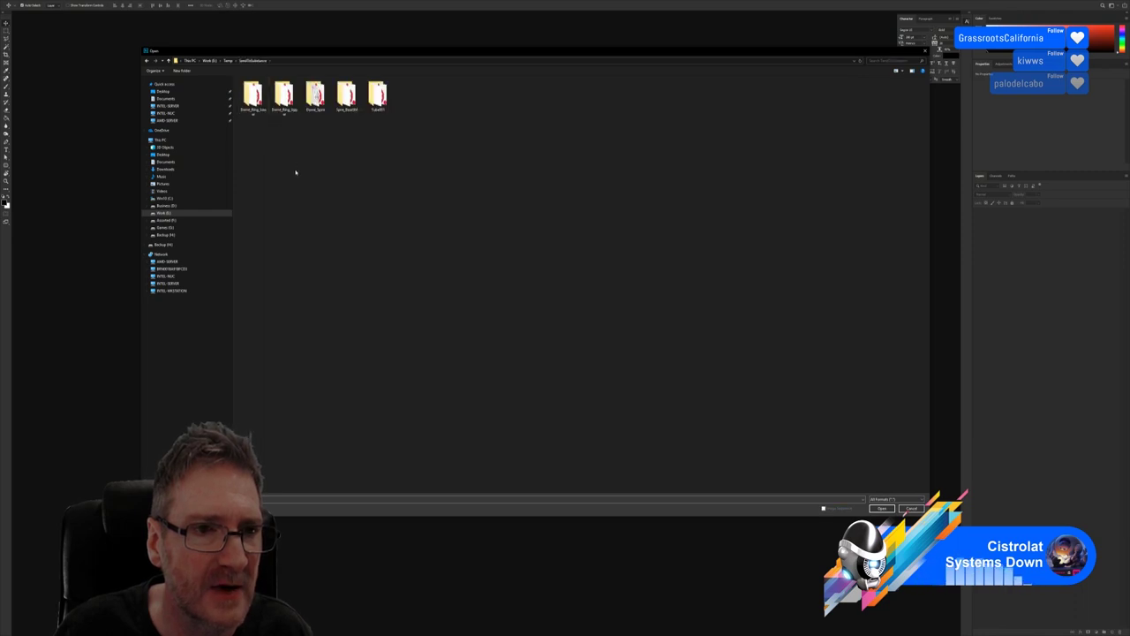
{"action": "double_click", "coordinate": [252, 93]}
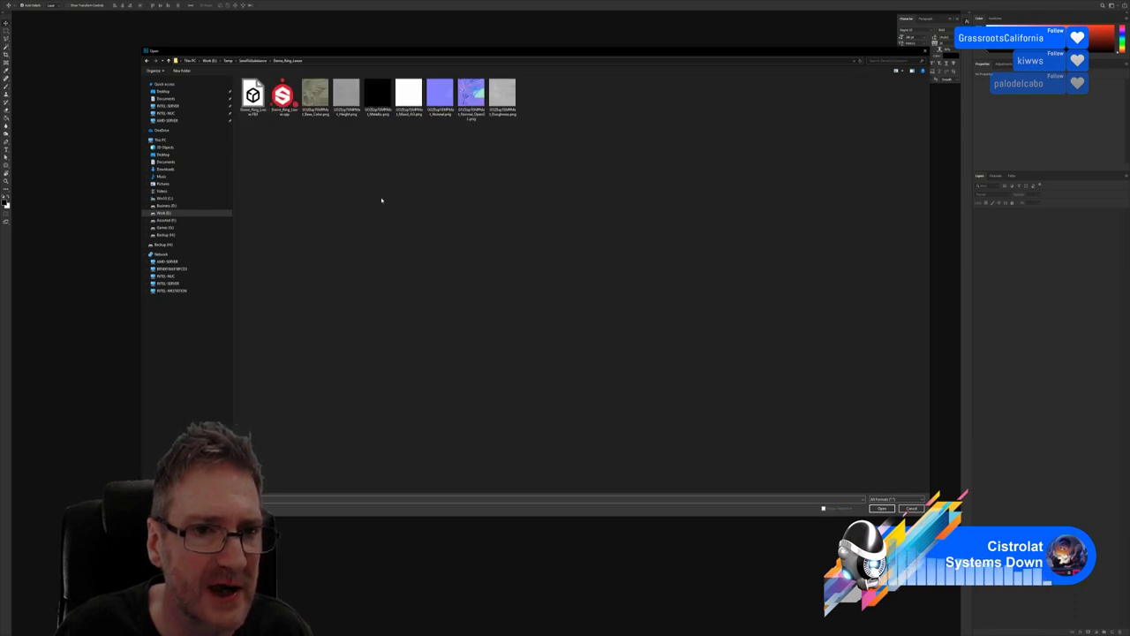
{"action": "double_click", "coordinate": [314, 96]}
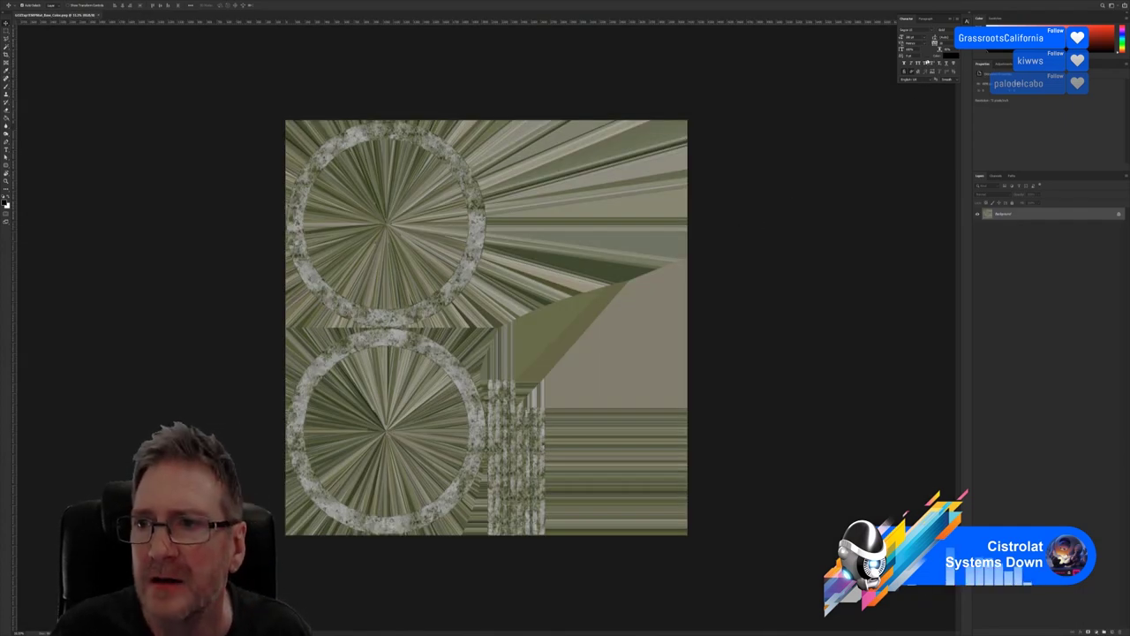
Add an Exposure adjustment layer and raise its exposure to brighten the whole texture
{"action": "left_click", "coordinate": [1003, 66]}
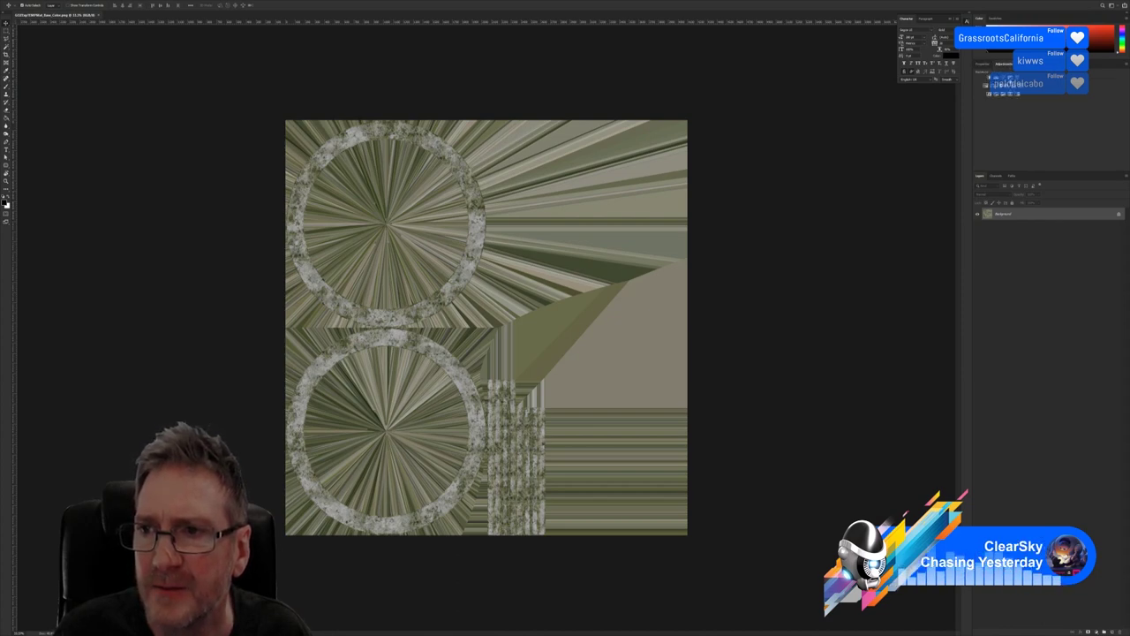
{"action": "left_click", "coordinate": [1009, 79]}
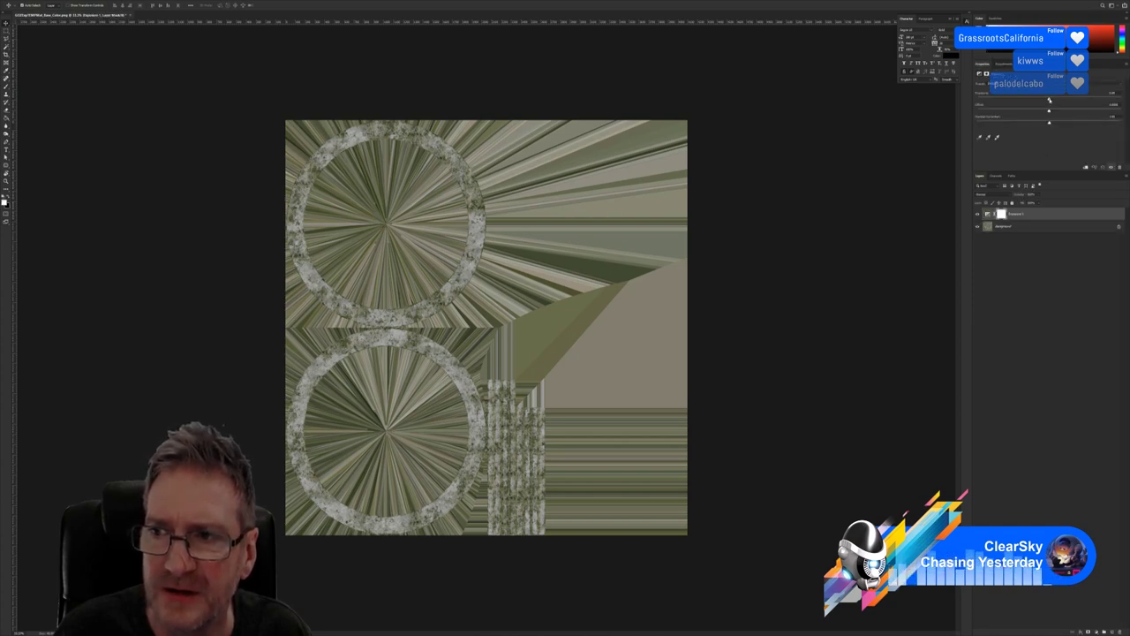
{"action": "left_click_drag", "start_coordinate": [1050, 101], "coordinate": [1060, 100]}
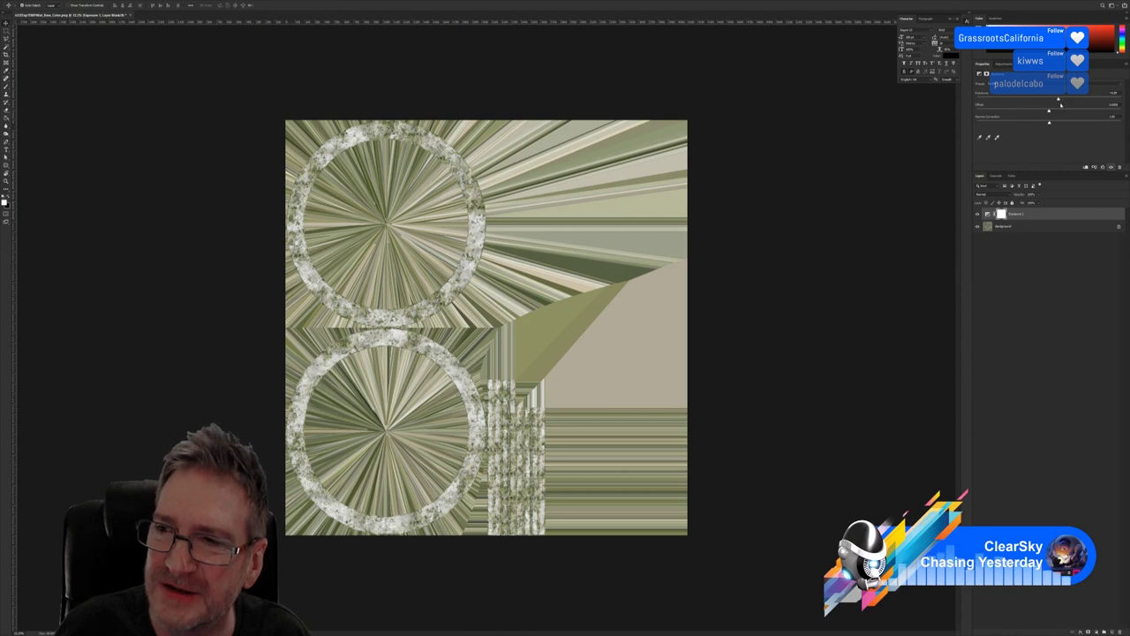
{"action": "left_click_drag", "start_coordinate": [1058, 99], "coordinate": [1056, 100]}
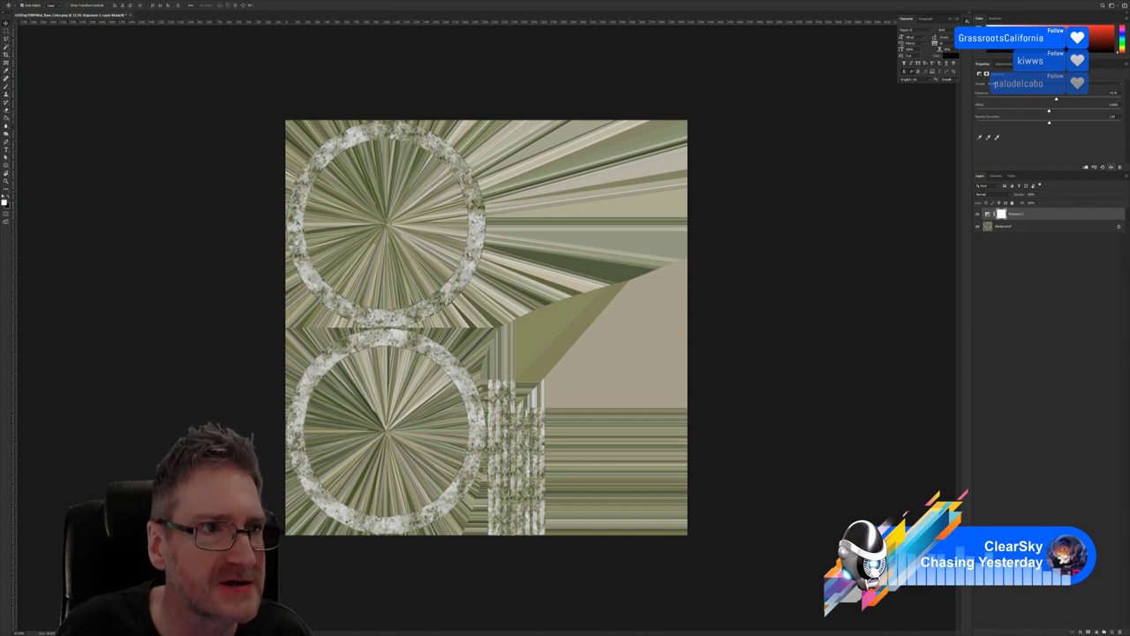
{"action": "left_click", "coordinate": [18, 1]}
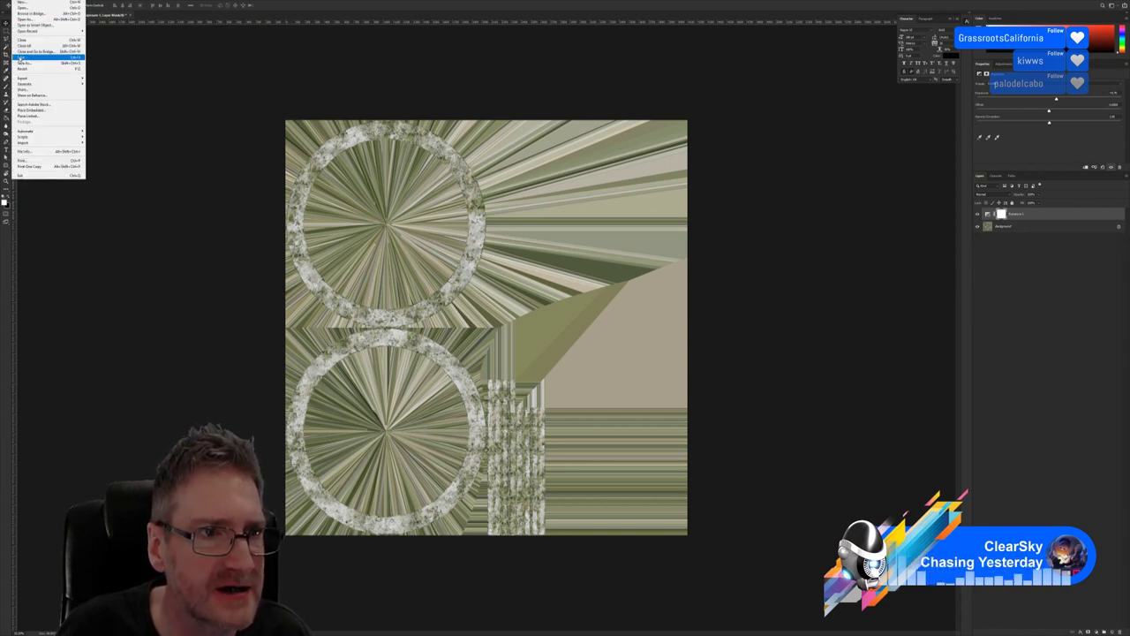
{"action": "left_click", "coordinate": [19, 57]}
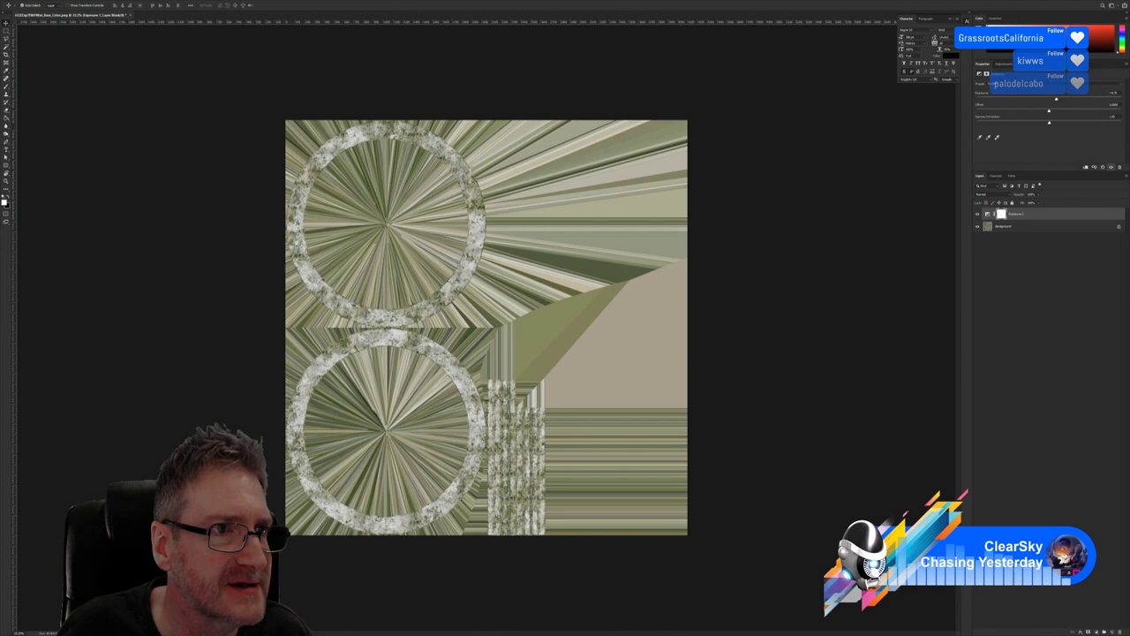
Save the brightened texture over the existing Base_Color PNG, confirming replacement and PNG options
{"action": "left_click", "coordinate": [18, 2]}
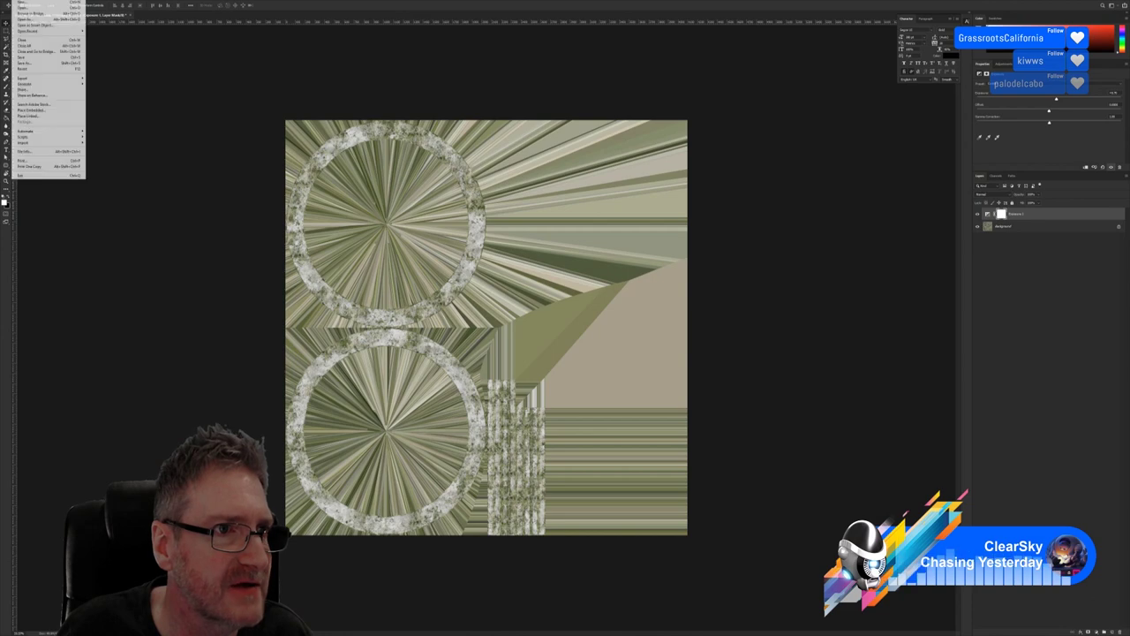
{"action": "left_click", "coordinate": [29, 63]}
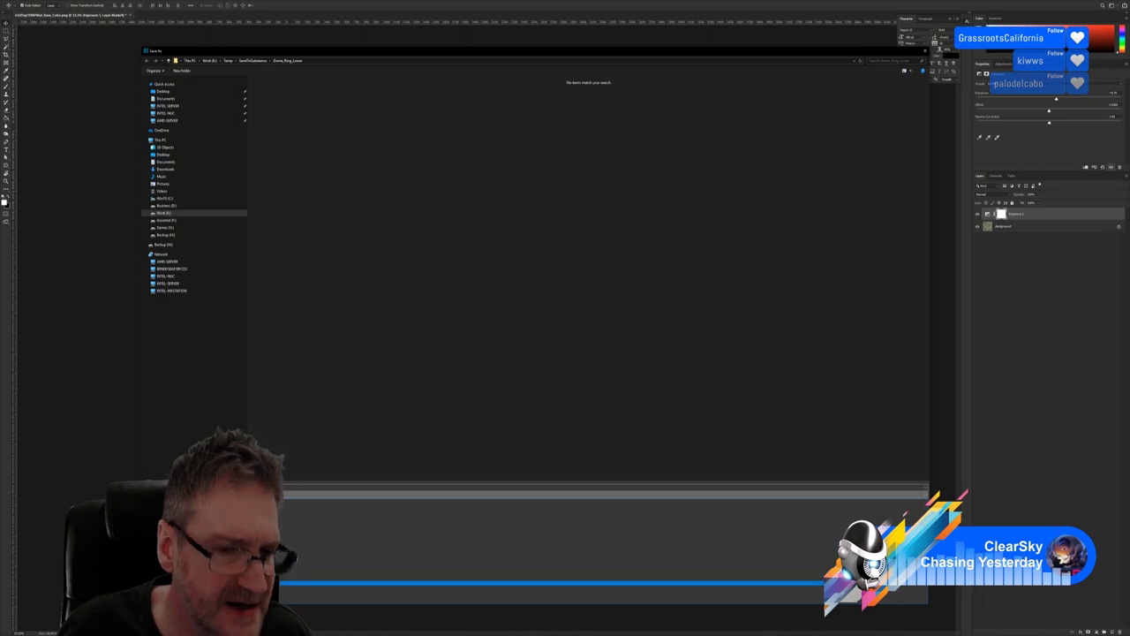
{"action": "double_click", "coordinate": [266, 93]}
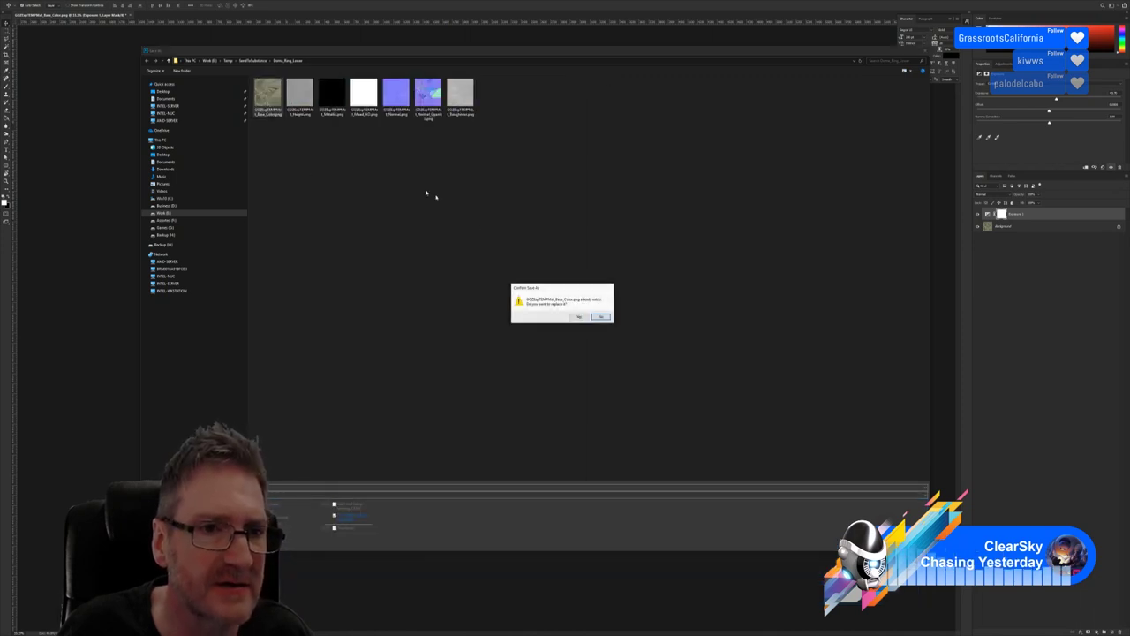
{"action": "left_click", "coordinate": [582, 319]}
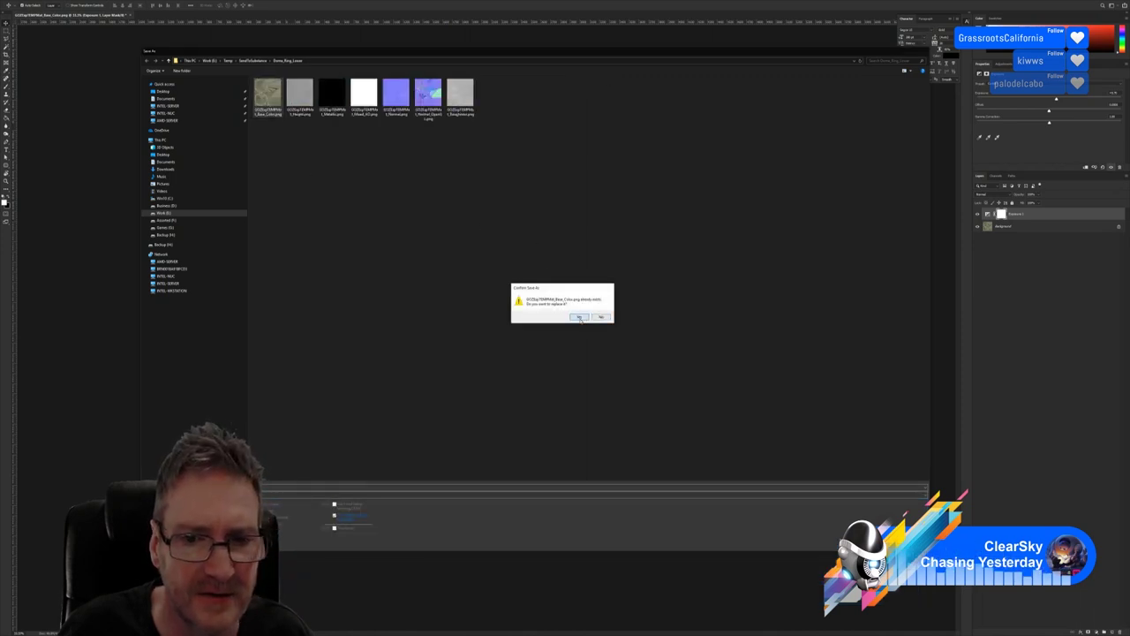
{"action": "left_click", "coordinate": [598, 196]}
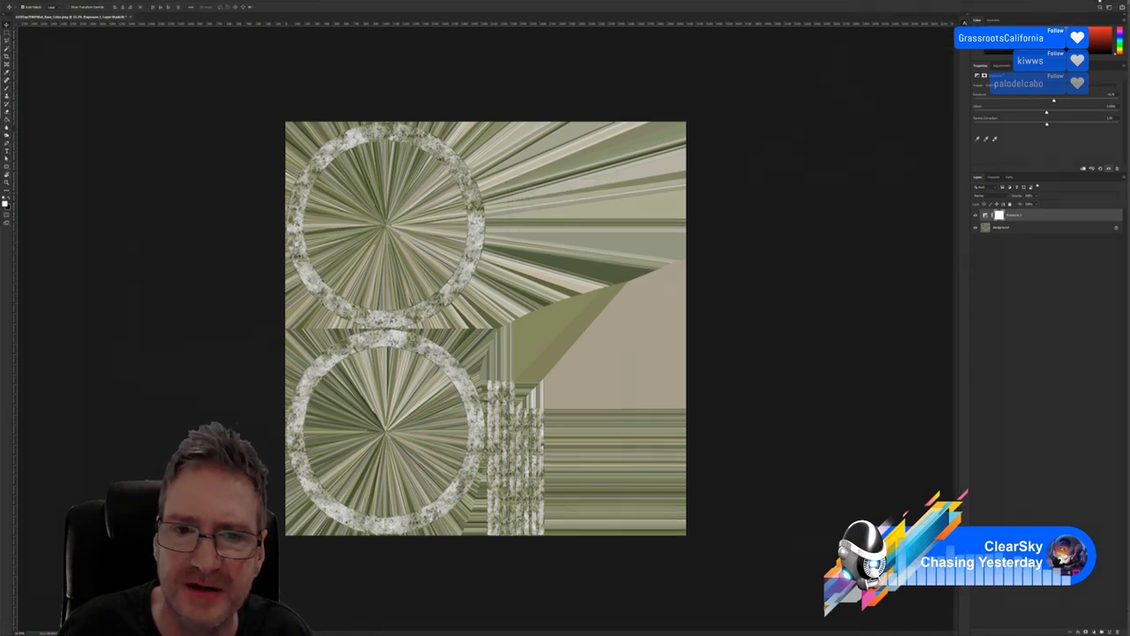
{"action": "key", "text": "alt+Tab"}
Orbit and zoom around the gazebo to inspect the dome ring's updated texture
{"action": "left_click", "coordinate": [575, 160]}
{"action": "middle_click_drag", "start_coordinate": [575, 160], "coordinate": [573, 193], "text": "alt"}
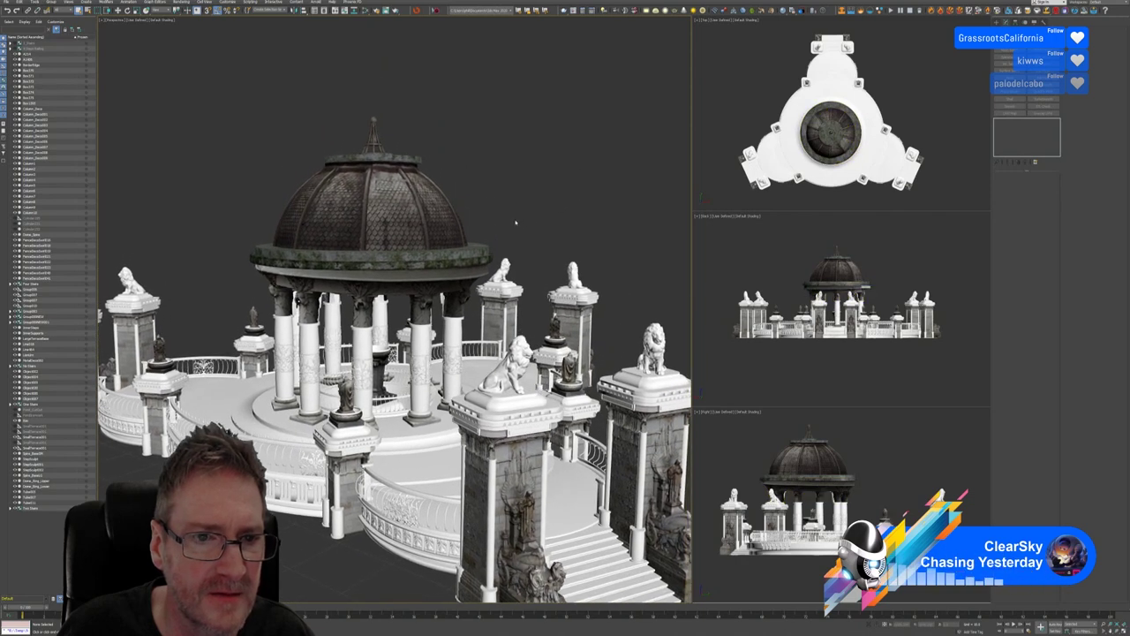
{"action": "left_click", "coordinate": [387, 261]}
{"action": "scroll", "coordinate": [387, 265], "scroll_direction": "up", "scroll_amount": 2}
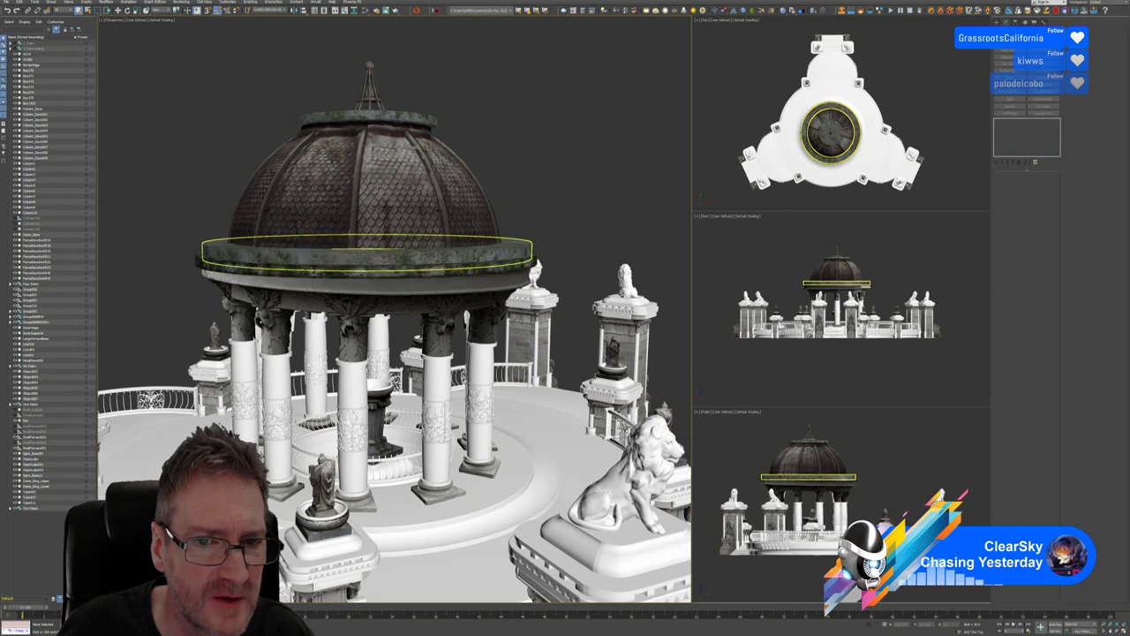
{"action": "left_click", "coordinate": [580, 128]}
{"action": "middle_click_drag", "start_coordinate": [580, 128], "coordinate": [529, 177], "text": "alt"}
{"action": "scroll", "coordinate": [583, 181], "scroll_direction": "down", "scroll_amount": 5}
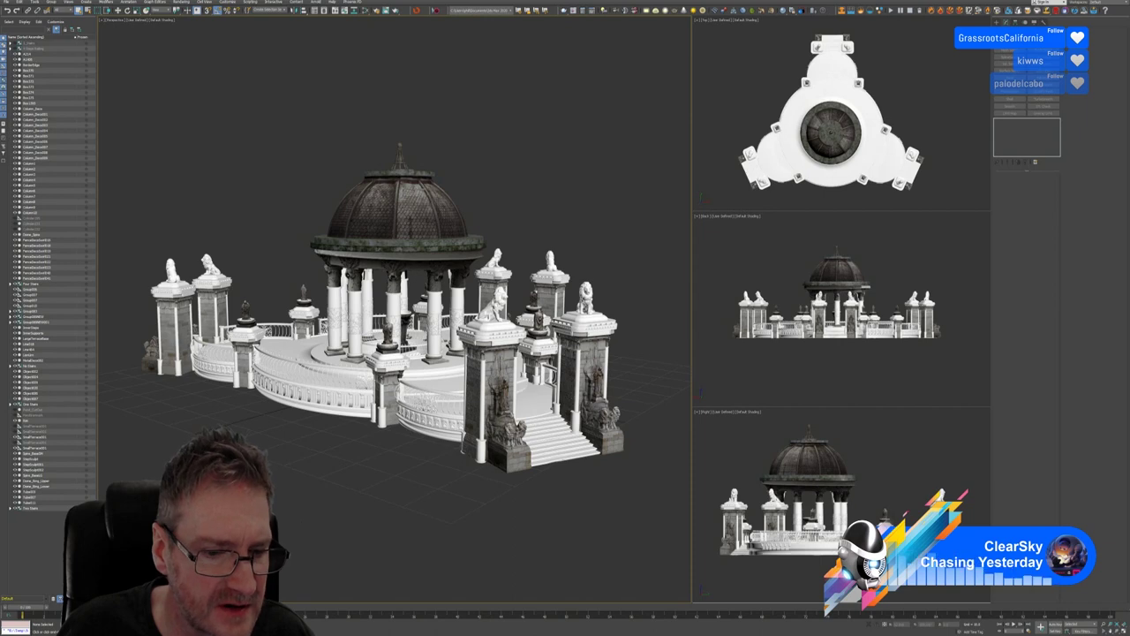
{"action": "key", "text": "alt+Tab"}
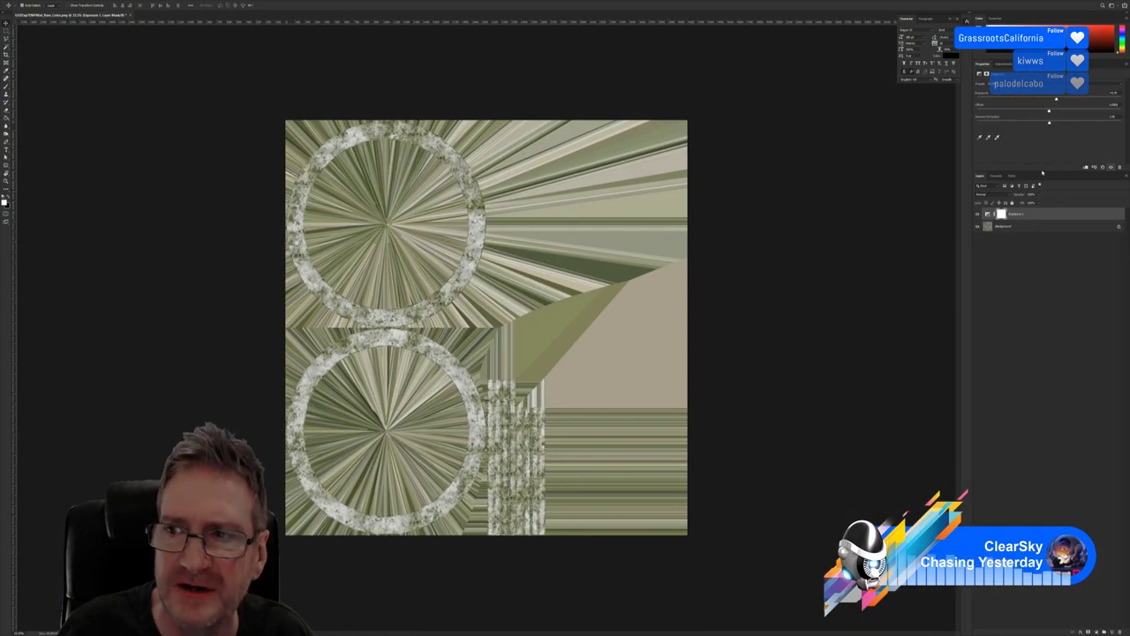
Add a Levels layer, moving the white input slider left and the black slightly right
{"action": "left_click", "coordinate": [1004, 65]}
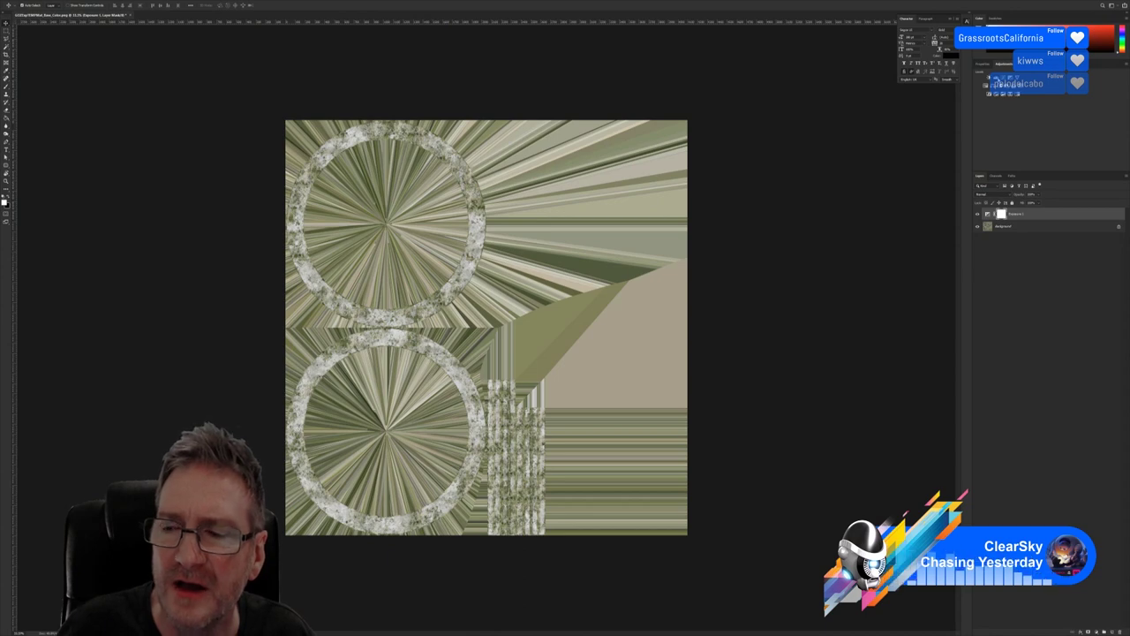
{"action": "left_click", "coordinate": [994, 78]}
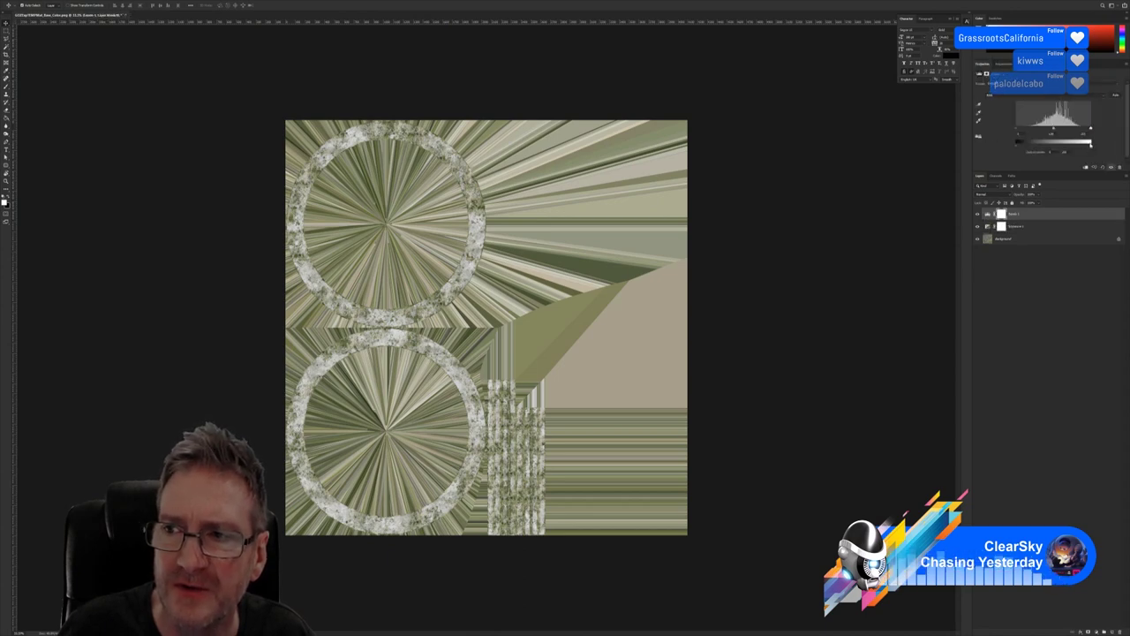
{"action": "left_click_drag", "start_coordinate": [1091, 130], "coordinate": [1083, 130]}
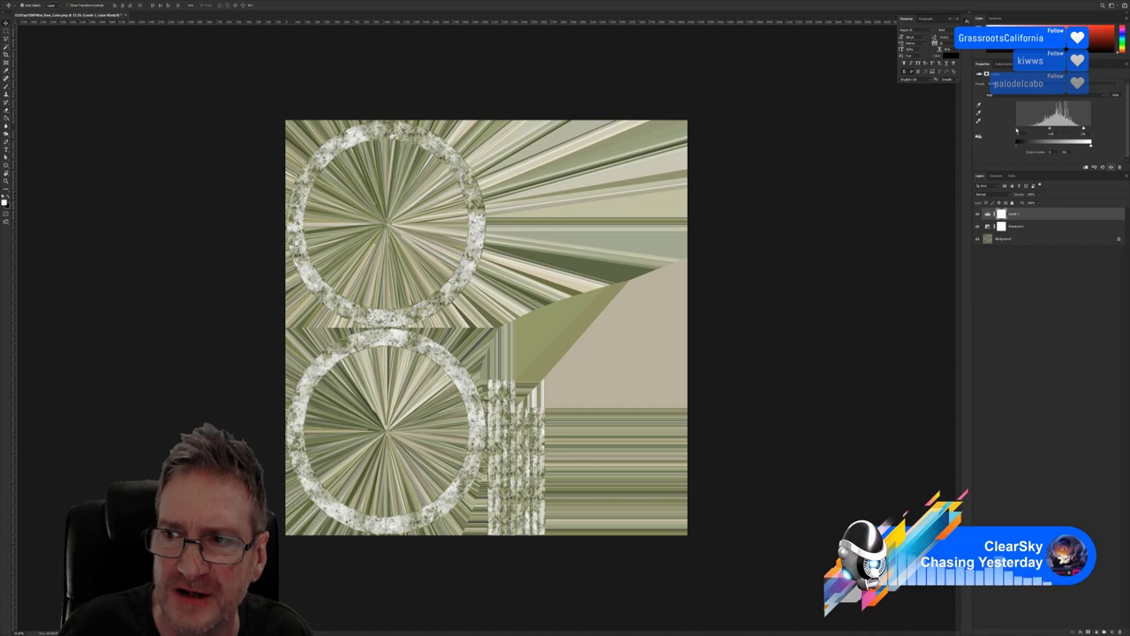
{"action": "left_click_drag", "start_coordinate": [1017, 130], "coordinate": [1023, 131]}
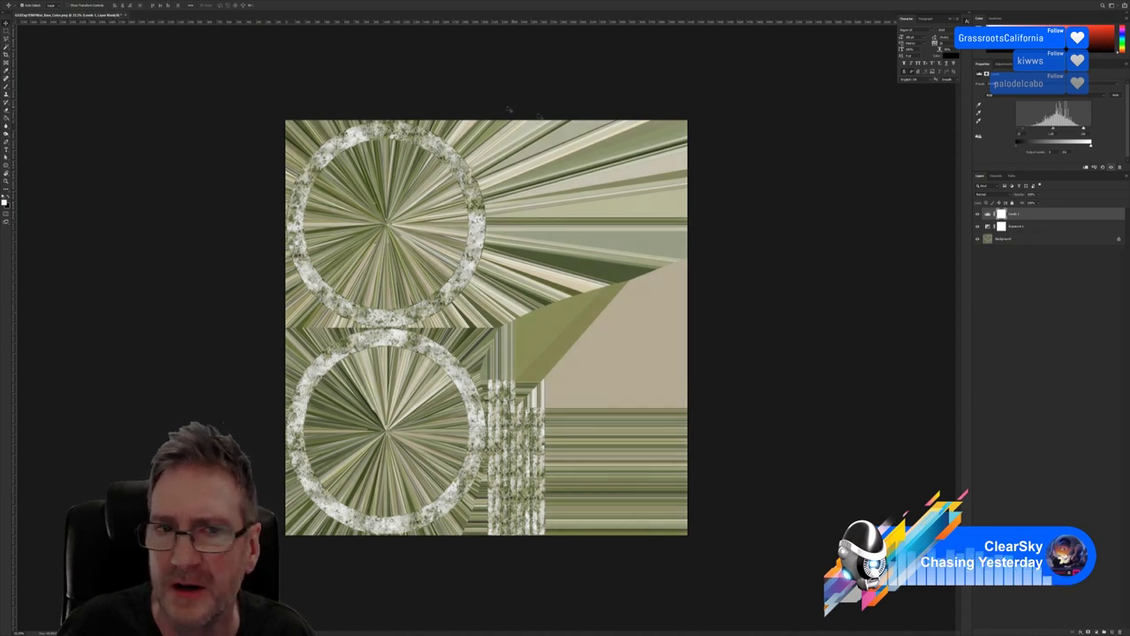
Resave the Levels-adjusted texture as PNG over Base_Color.png, replacing the old file
{"action": "key", "text": "alt+f"}
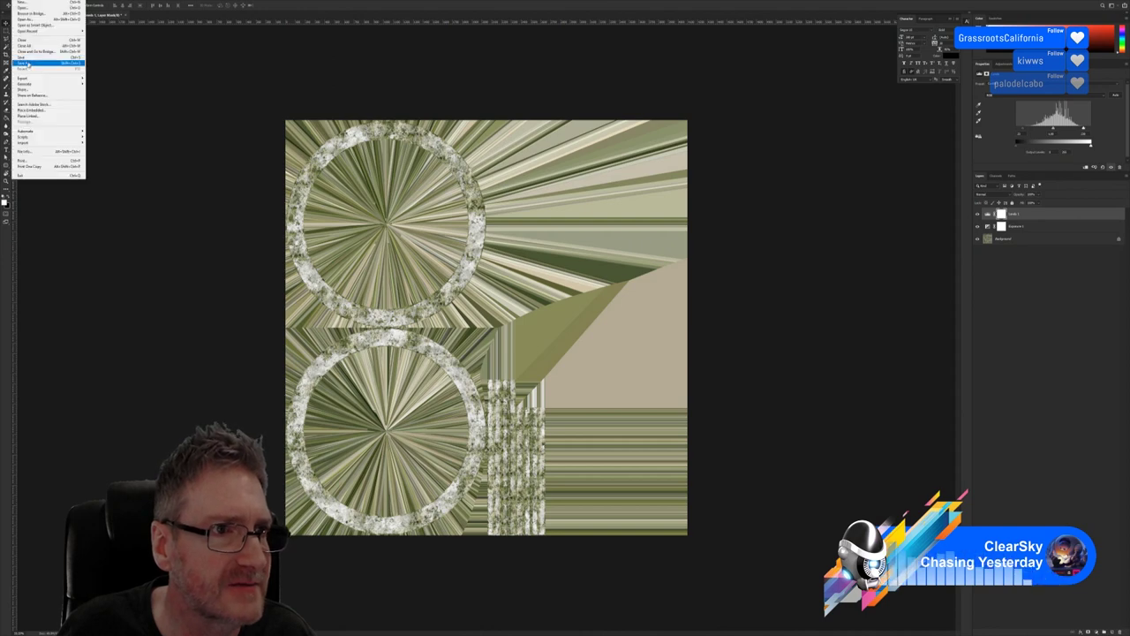
{"action": "left_click", "coordinate": [27, 64]}
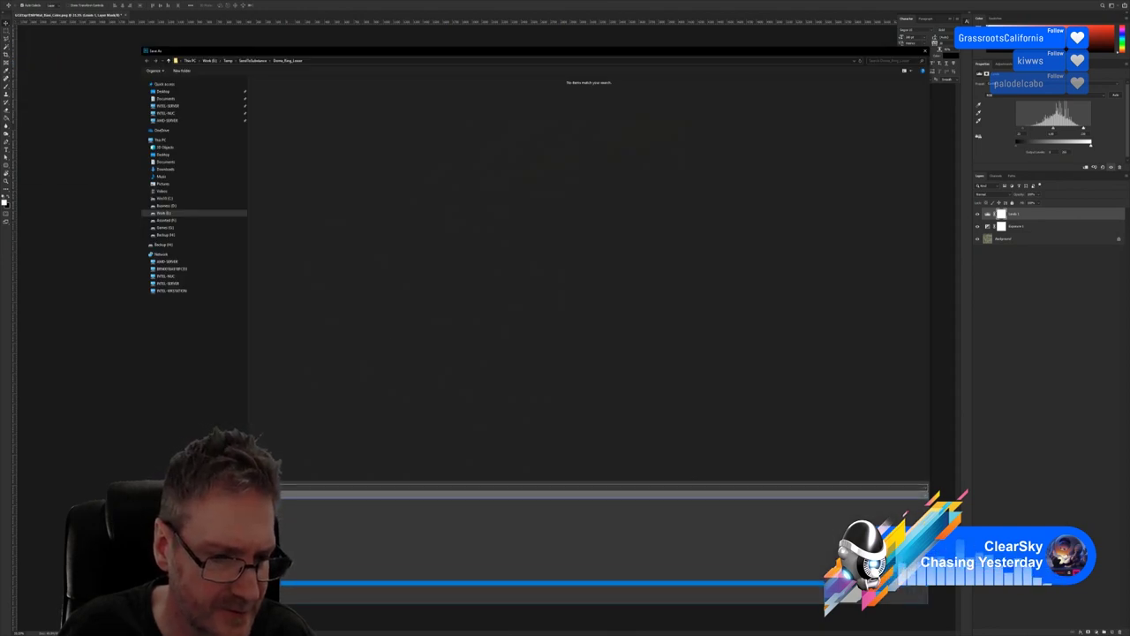
{"action": "left_click", "coordinate": [267, 96]}
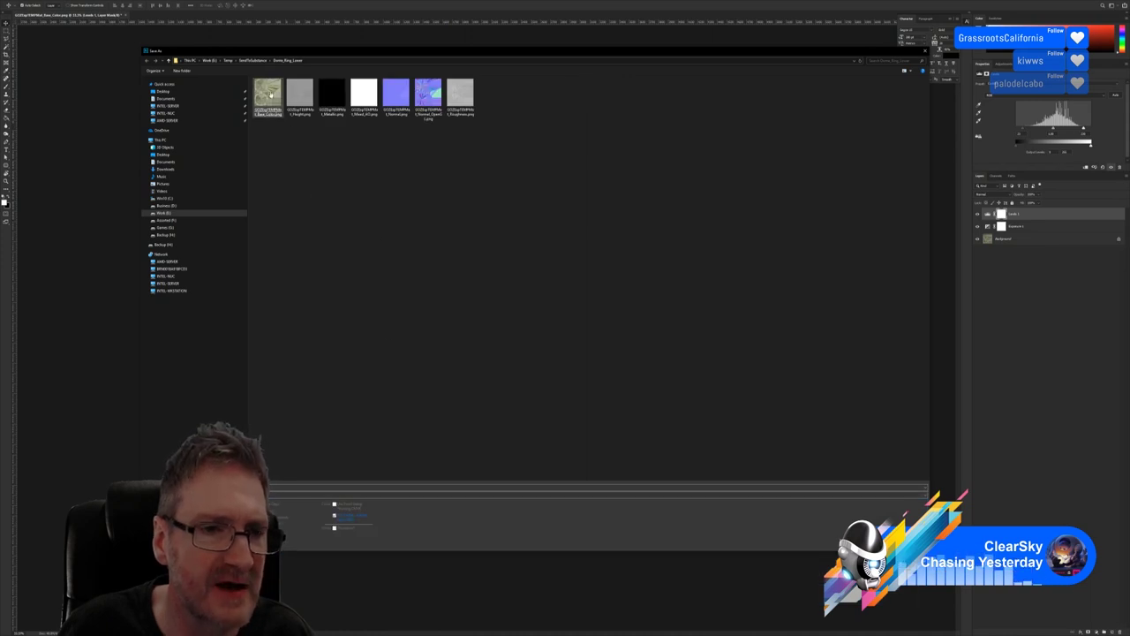
{"action": "key", "text": "Return"}
{"action": "left_click", "coordinate": [598, 316]}
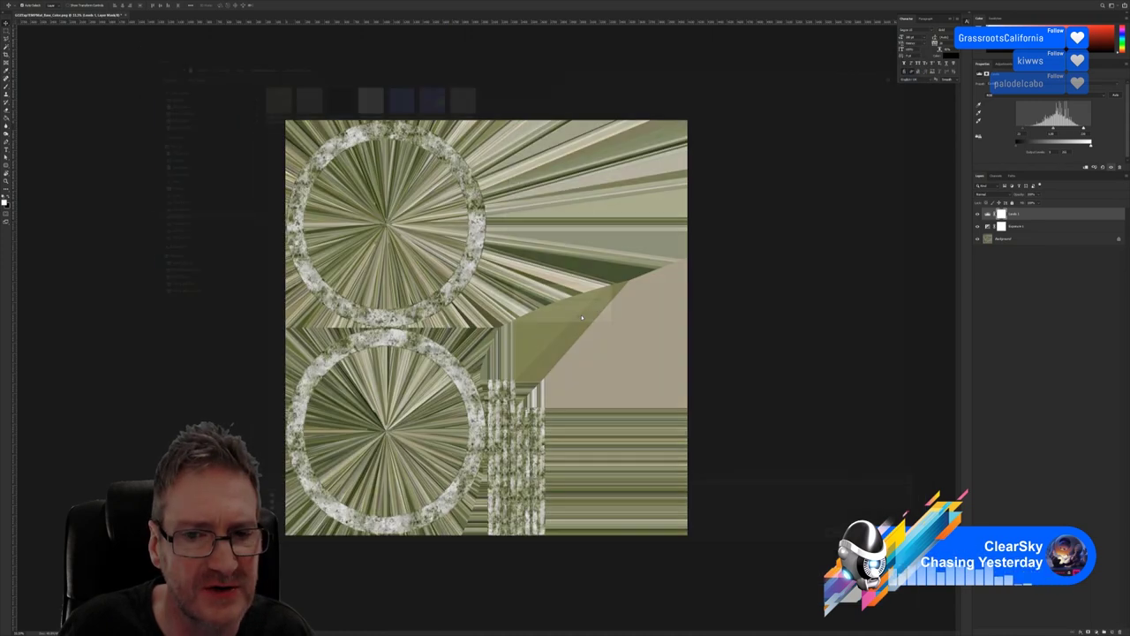
{"action": "left_click", "coordinate": [594, 197]}
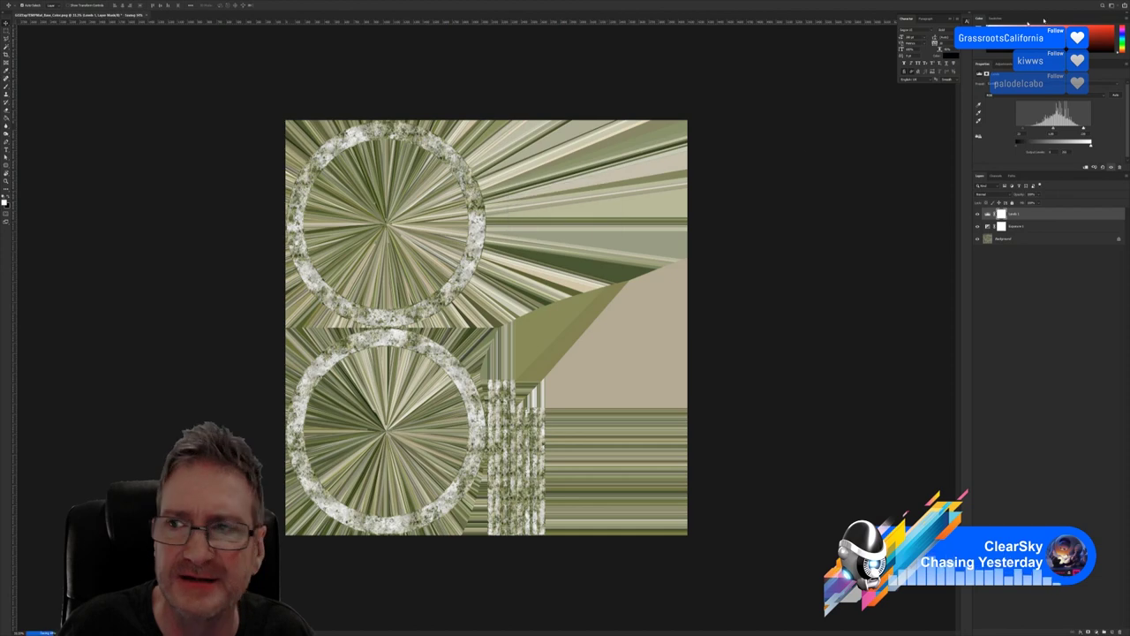
{"action": "key", "text": "alt+Tab"}
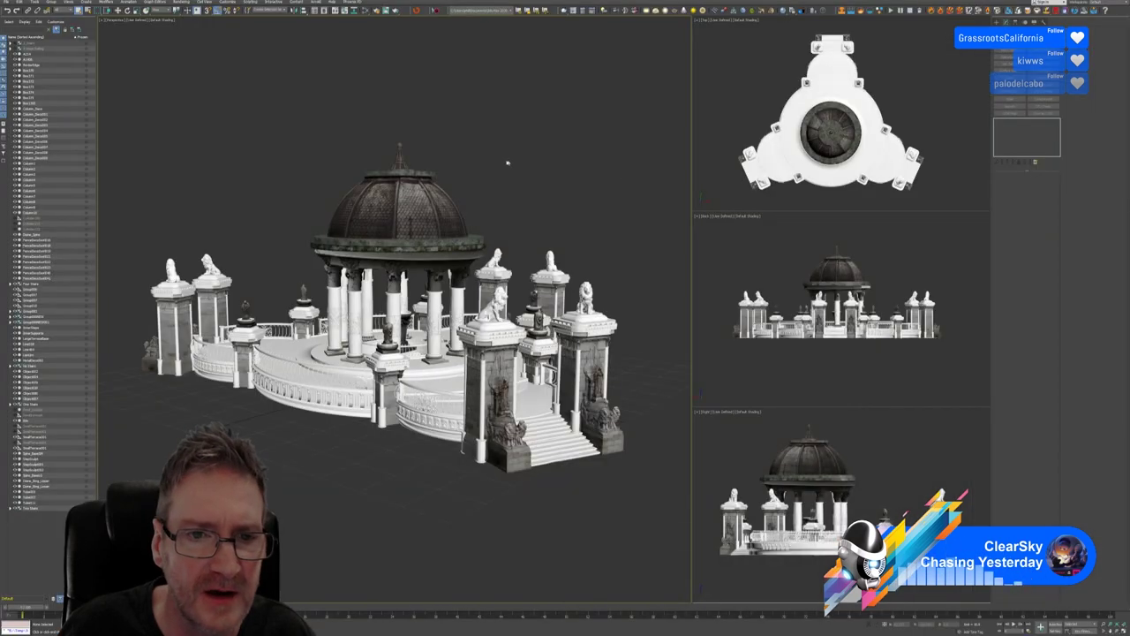
{"action": "mouse_move", "coordinate": [504, 164]}
{"action": "middle_mouse_down", "text": "alt"}
{"action": "mouse_move", "coordinate": [491, 176]}
{"action": "mouse_move", "coordinate": [502, 179]}
{"action": "middle_mouse_up", "text": "alt"}
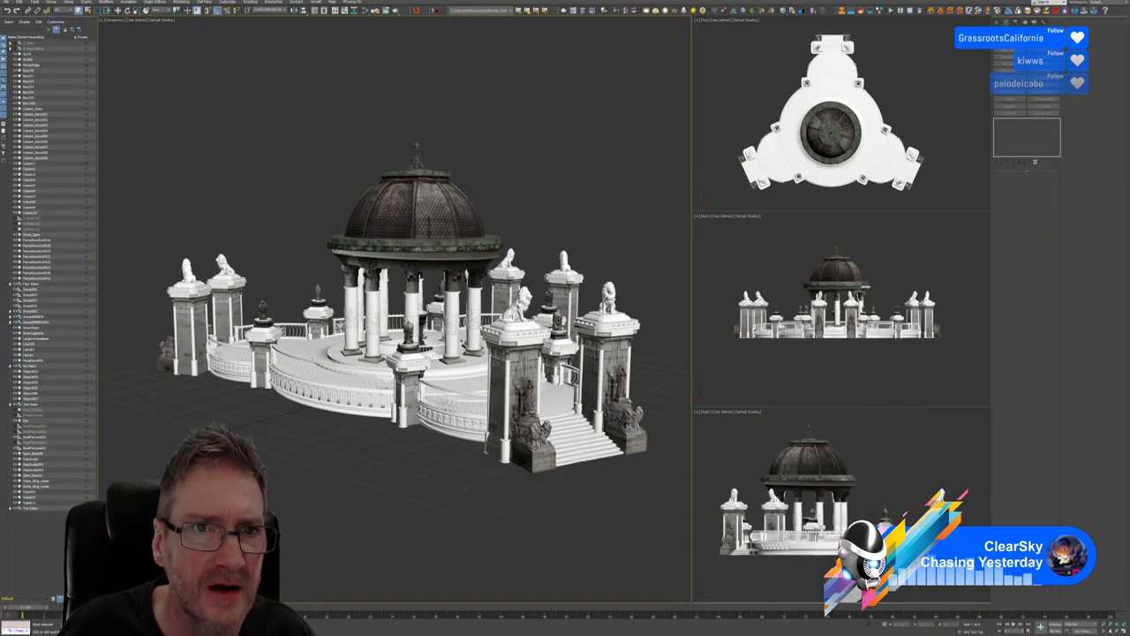
{"action": "left_click", "coordinate": [366, 11]}
{"action": "left_click_drag", "start_coordinate": [499, 196], "coordinate": [560, 70]}
{"action": "double_click", "coordinate": [549, 323]}
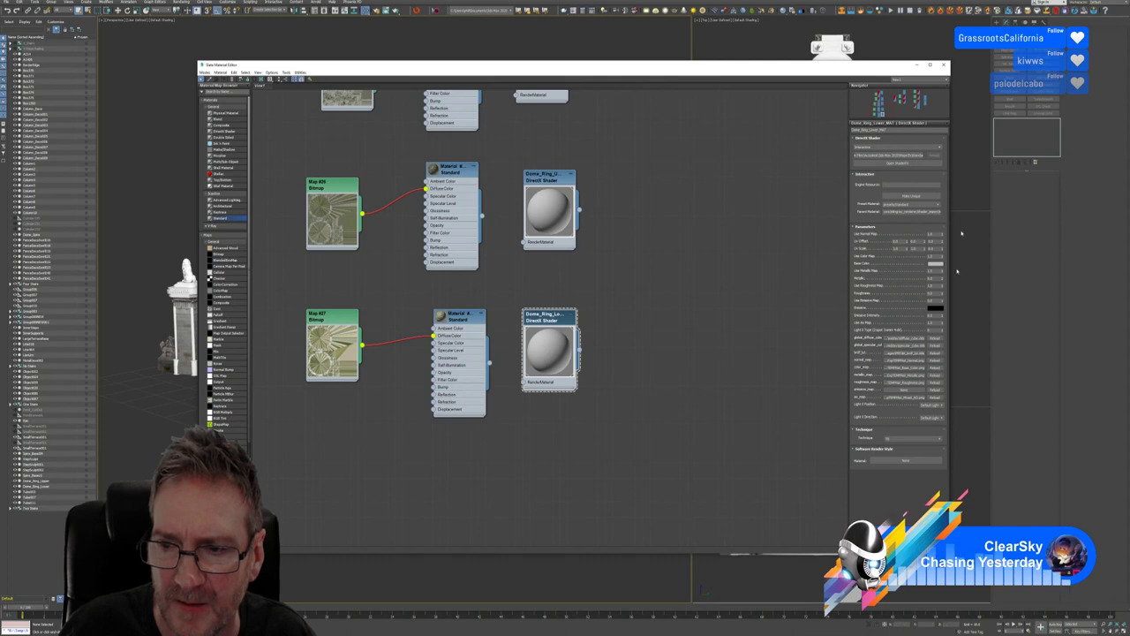
{"action": "left_click", "coordinate": [943, 65]}
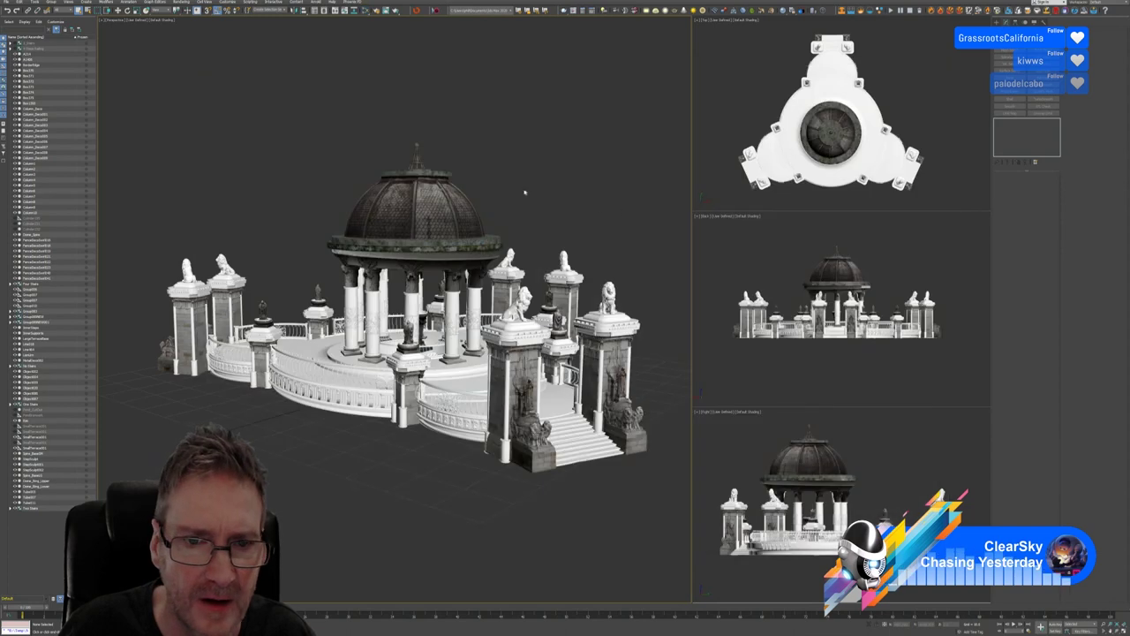
{"action": "middle_click_drag", "start_coordinate": [524, 192], "coordinate": [538, 208]}
{"action": "left_click", "coordinate": [442, 225]}
{"action": "key", "text": "z"}
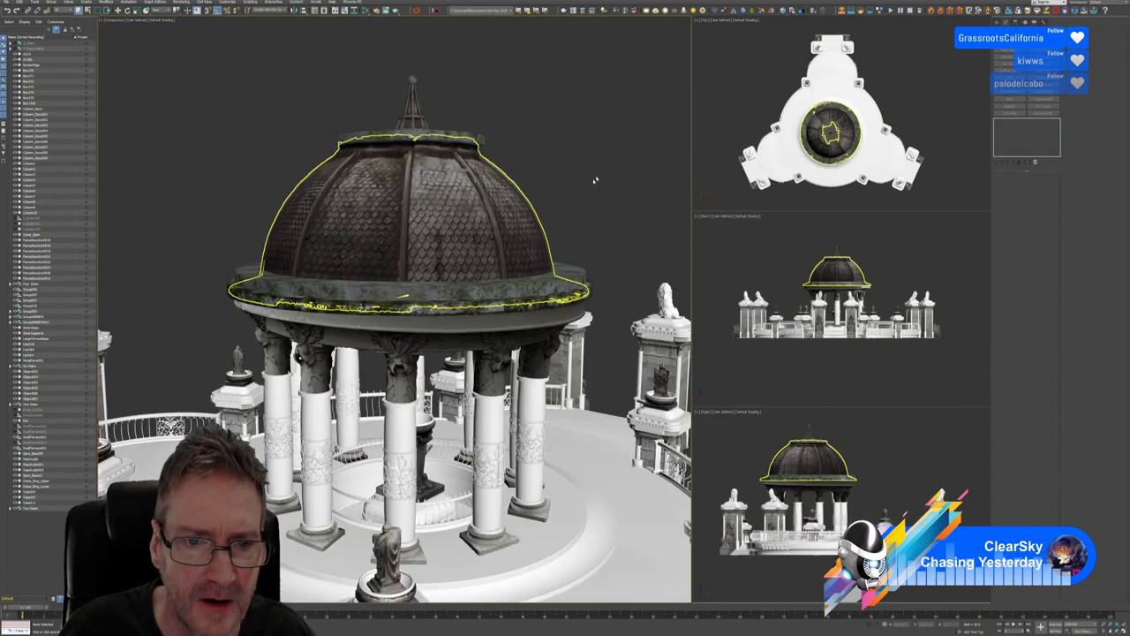
{"action": "left_click", "coordinate": [595, 180]}
{"action": "middle_click_drag", "start_coordinate": [596, 180], "coordinate": [594, 143], "text": "alt"}
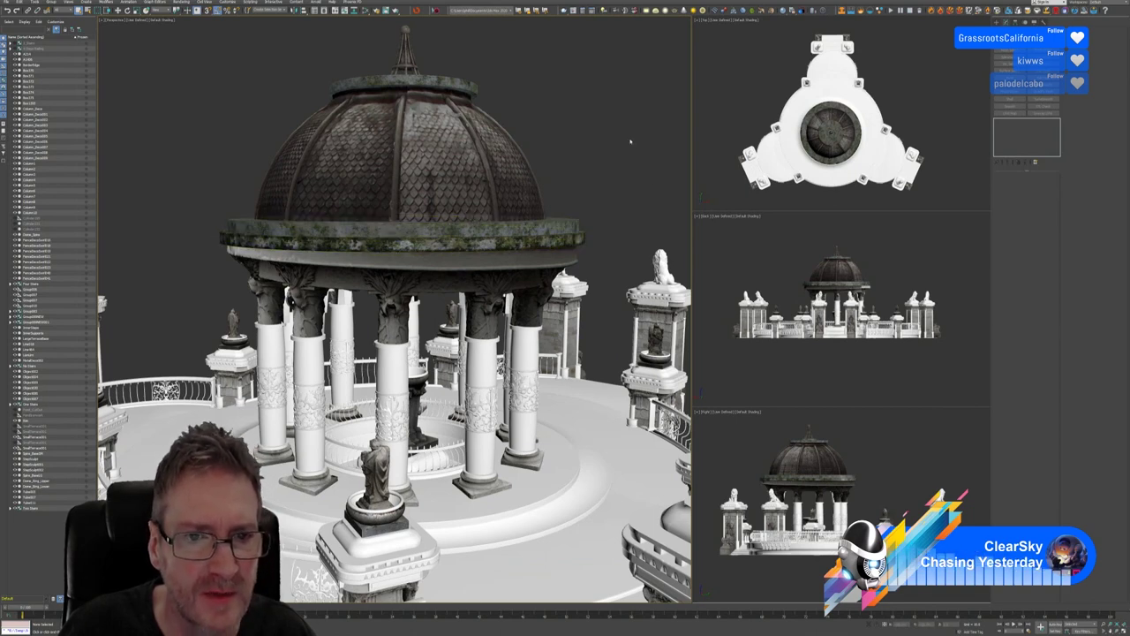
{"action": "scroll", "coordinate": [608, 141], "scroll_direction": "down", "scroll_amount": 1}
{"action": "scroll", "coordinate": [601, 140], "scroll_direction": "down", "scroll_amount": 4}
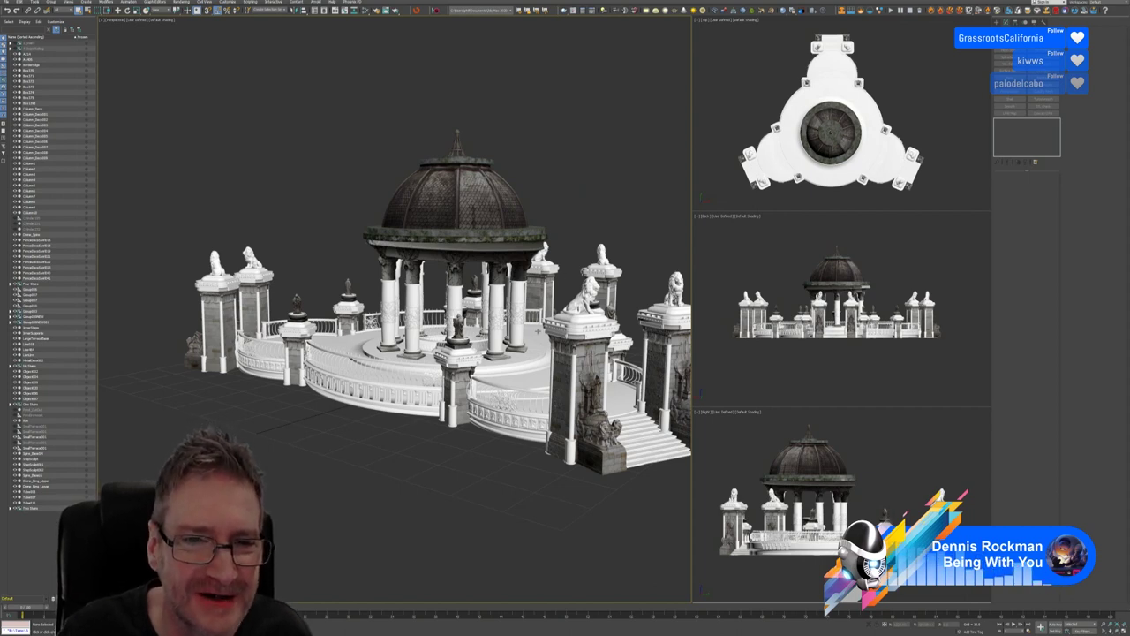
Zoom to the dome and columns with Z, deselect, and zoom in closer on the dome
{"action": "key", "text": "z"}
{"action": "left_click", "coordinate": [571, 172]}
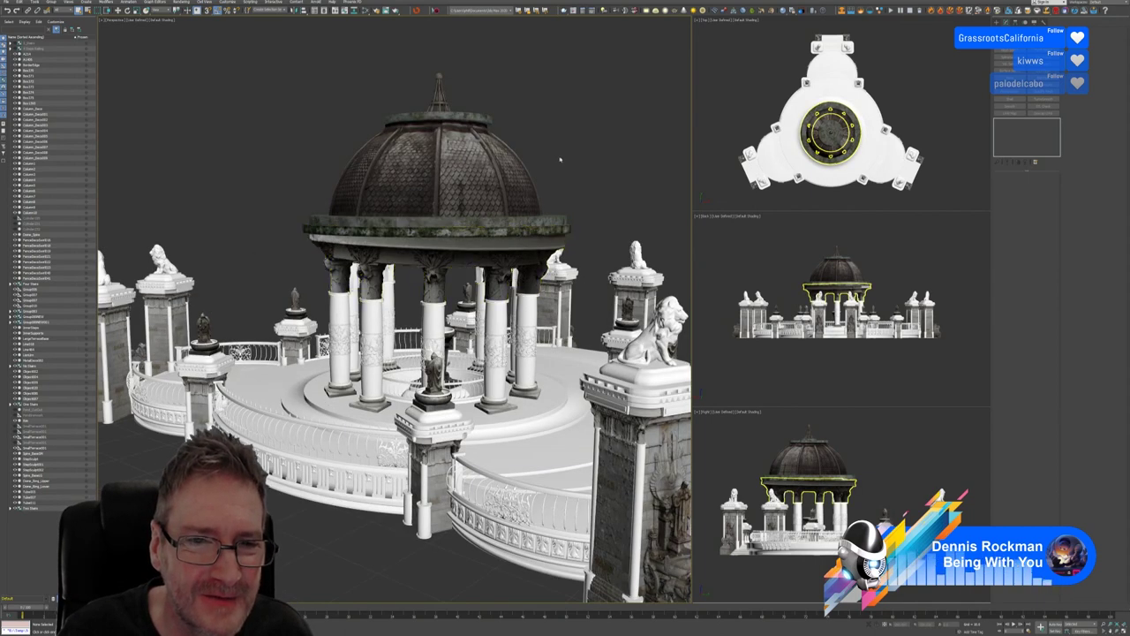
{"action": "scroll", "coordinate": [565, 175], "scroll_direction": "up", "scroll_amount": 4}
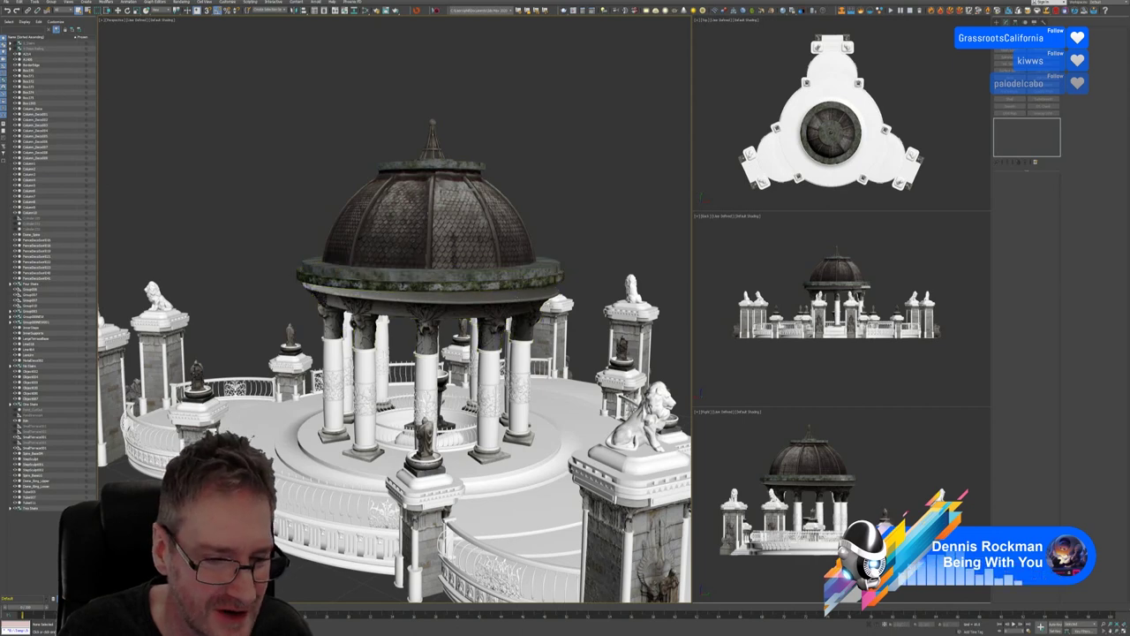
{"action": "key", "text": "alt+Tab"}
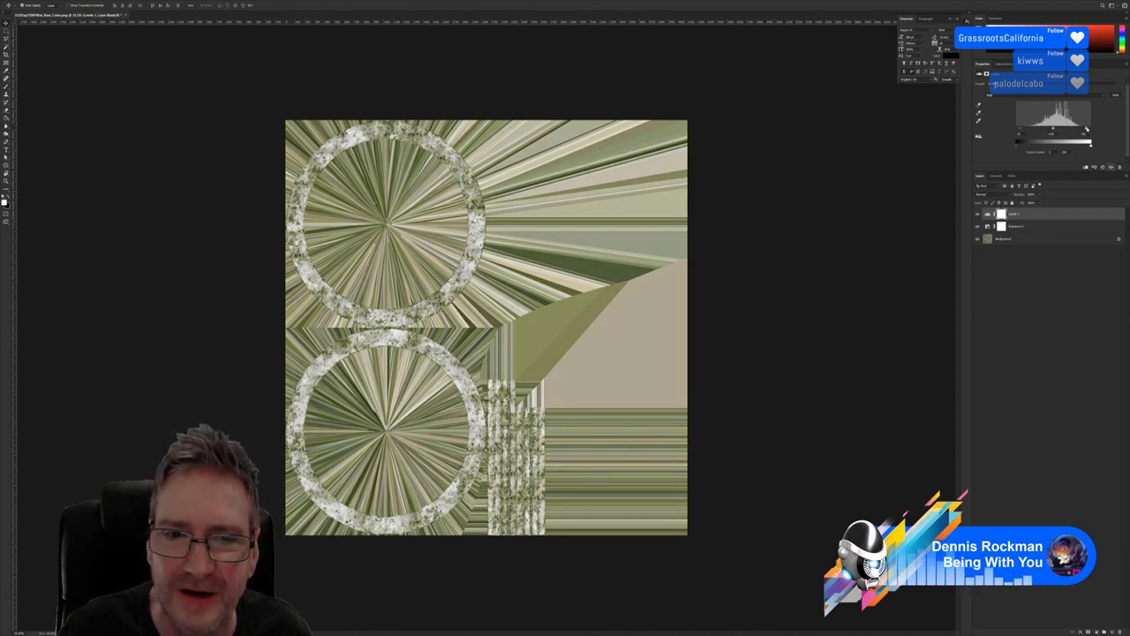
Save the texture again as PNG over Base_Color.png, accepting the replace and PNG options
{"action": "key", "text": "alt+f"}
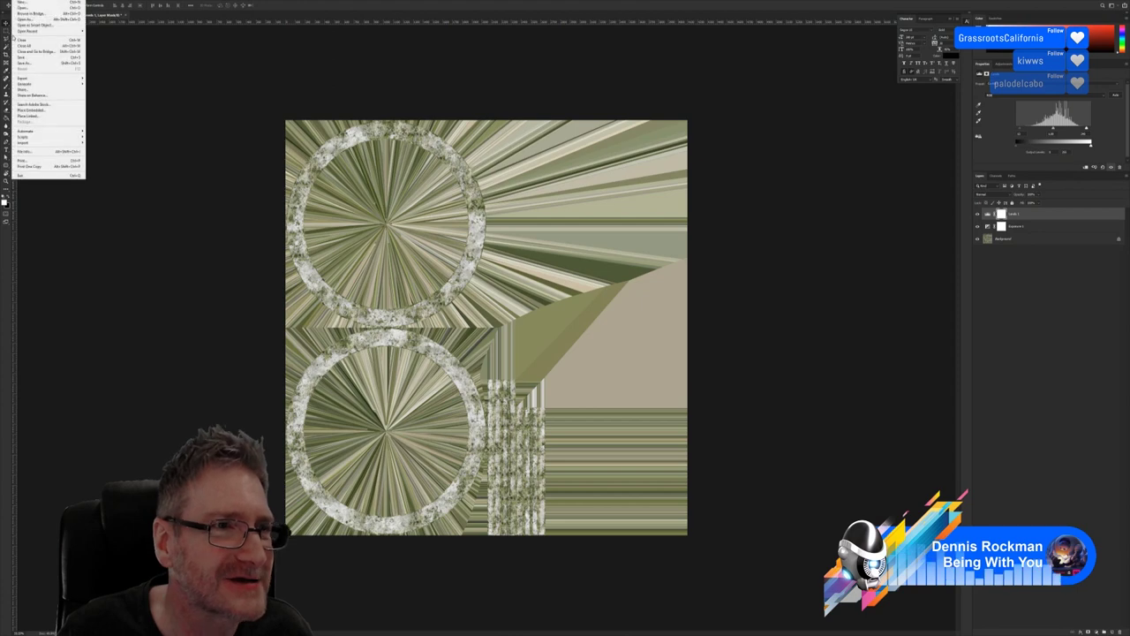
{"action": "left_click", "coordinate": [26, 63]}
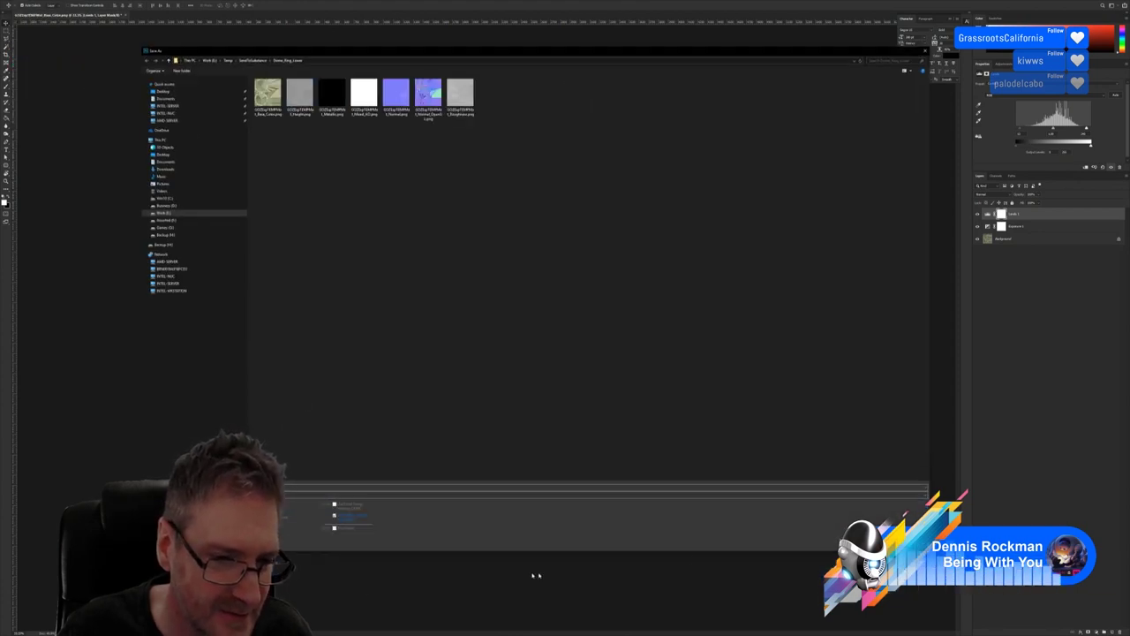
{"action": "key", "text": "Return"}
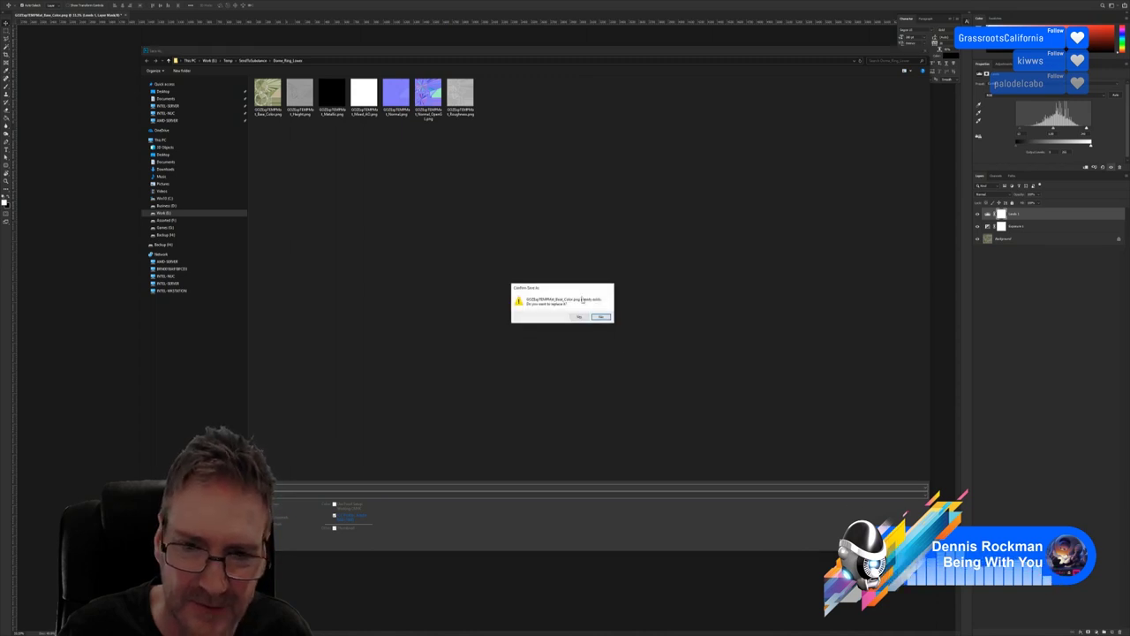
{"action": "left_click", "coordinate": [575, 315]}
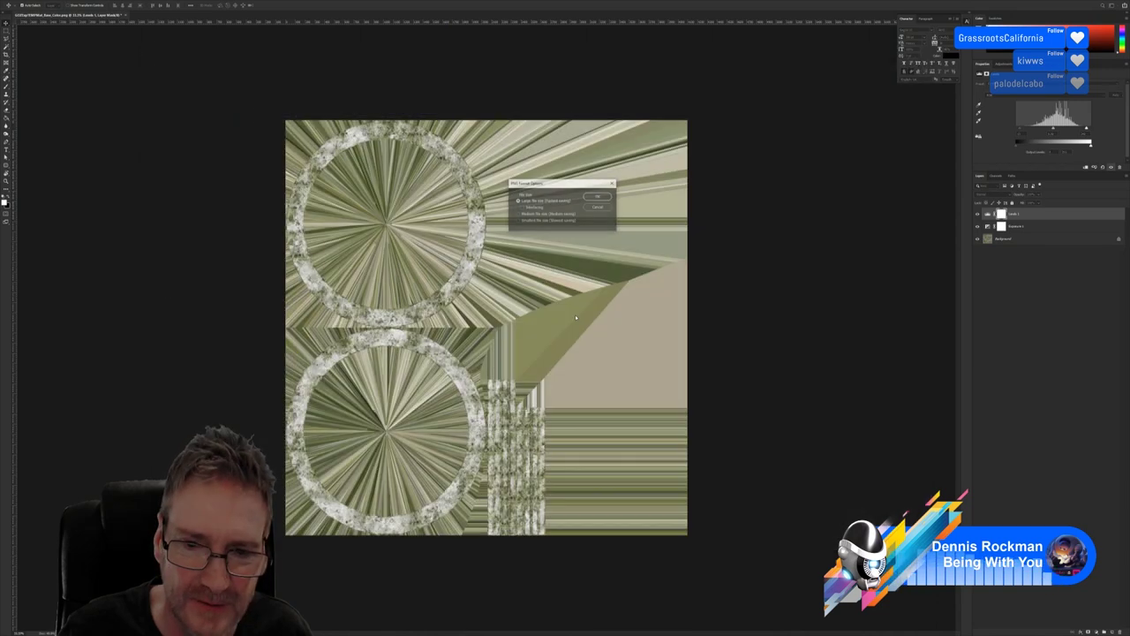
{"action": "left_click", "coordinate": [597, 196]}
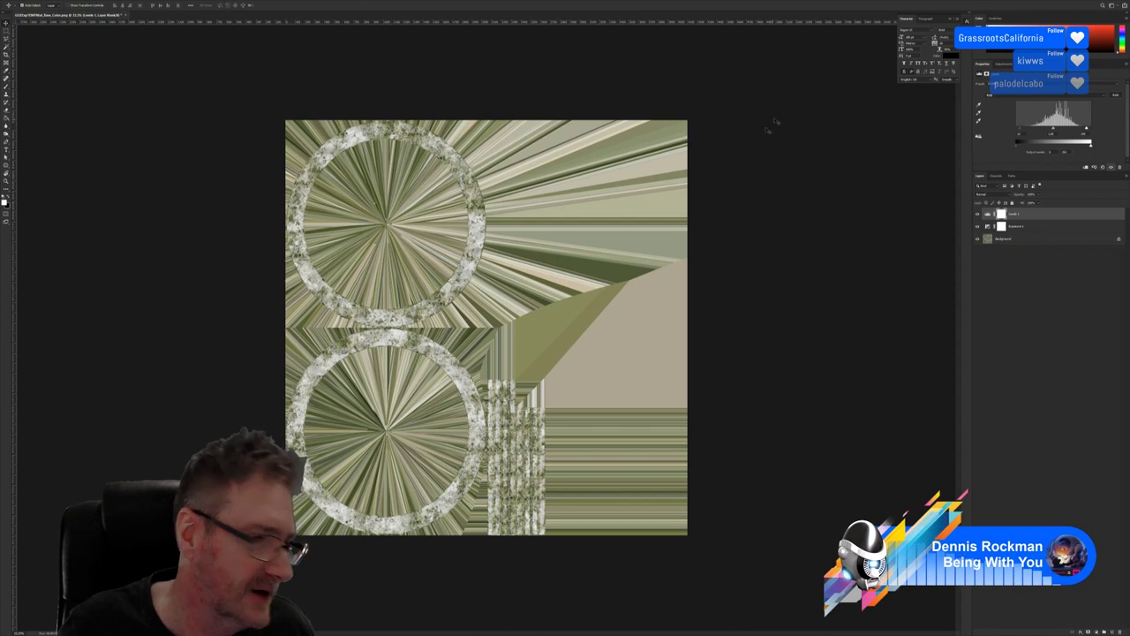
{"action": "key", "text": "alt+Tab"}
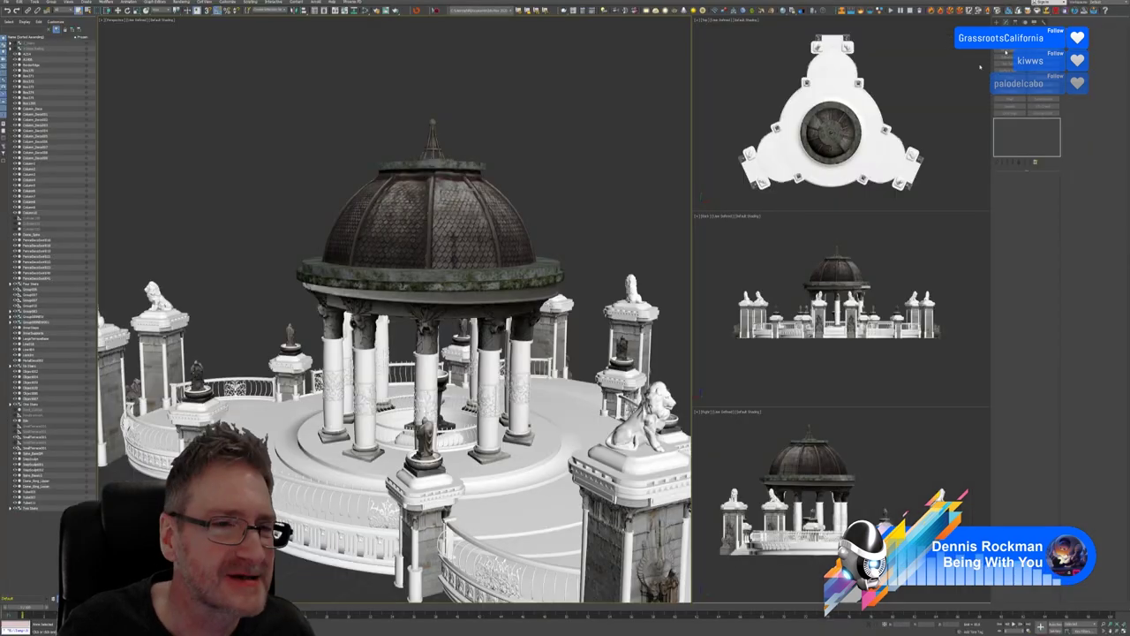
Open and close the Slate Material Editor, then zoom in and select the dome's ring moulding
{"action": "left_click", "coordinate": [366, 11]}
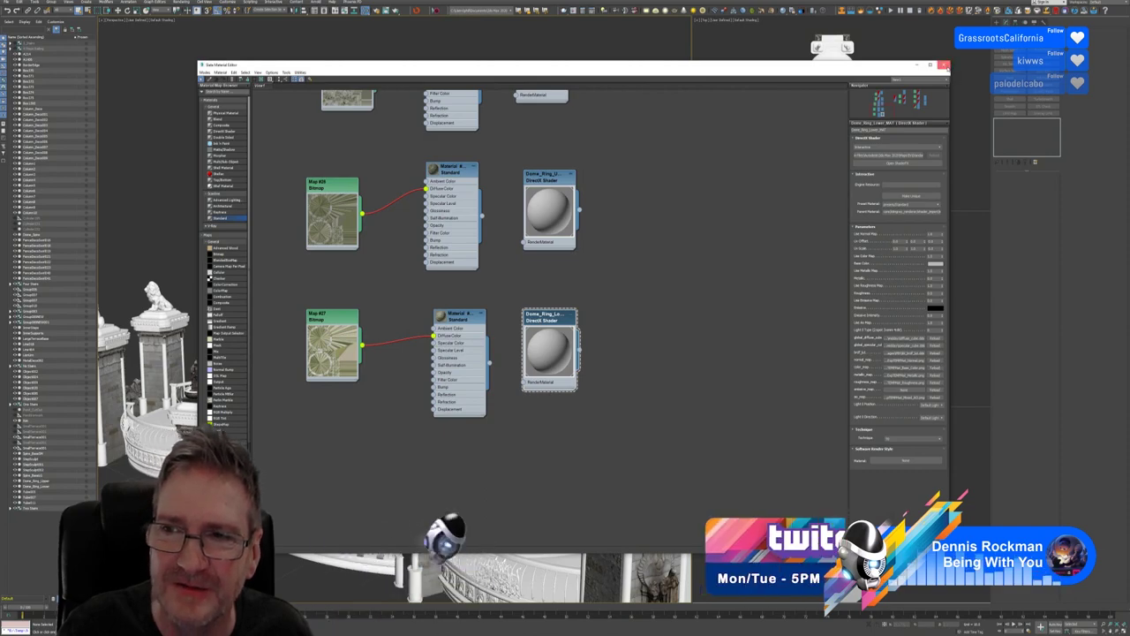
{"action": "left_click", "coordinate": [944, 65]}
{"action": "scroll", "coordinate": [553, 224], "scroll_direction": "up", "scroll_amount": 3}
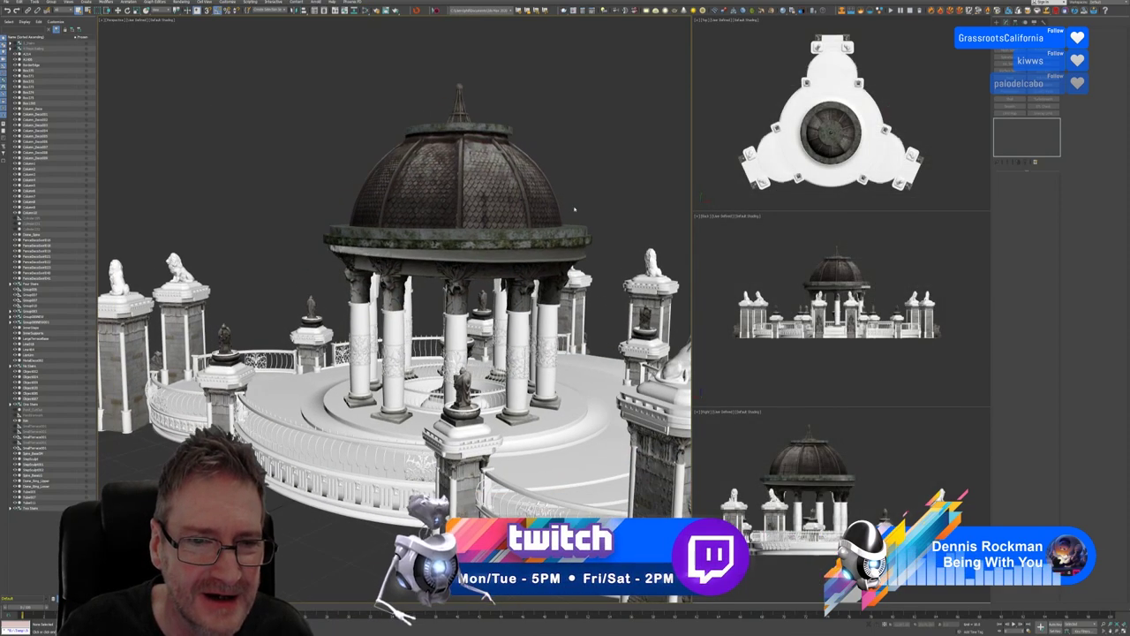
{"action": "left_click", "coordinate": [458, 250]}
{"action": "scroll", "coordinate": [458, 250], "scroll_direction": "up", "scroll_amount": 4}
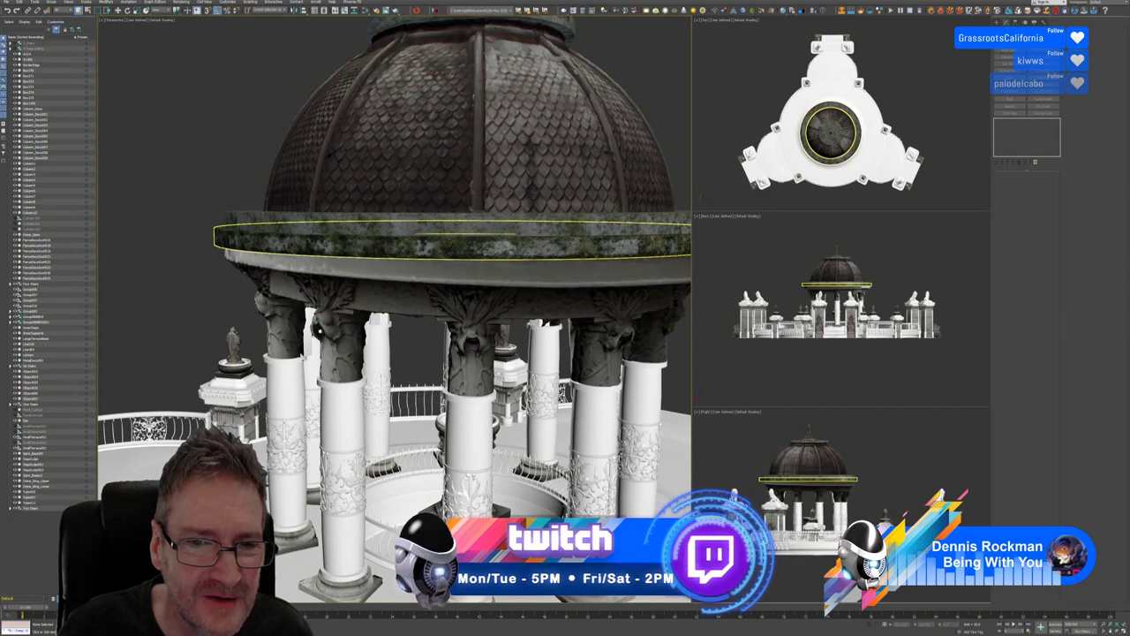
{"action": "scroll", "coordinate": [600, 154], "scroll_direction": "down", "scroll_amount": 3}
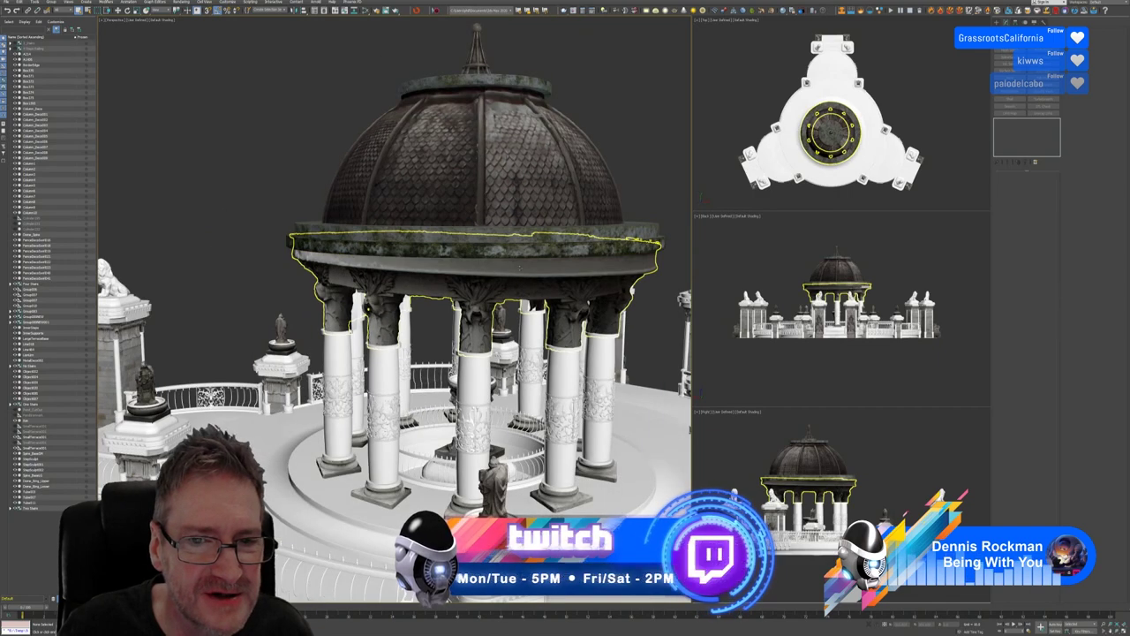
Deselect the ring moulding, pan slightly right, and minimise 3ds Max to the desktop
{"action": "left_click", "coordinate": [600, 155]}
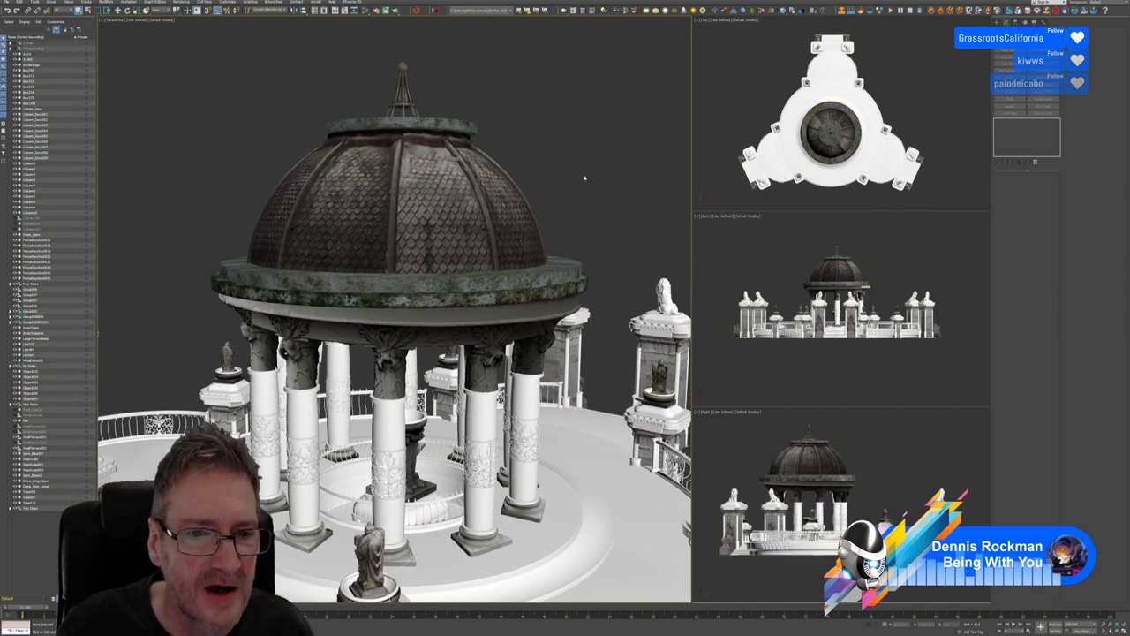
{"action": "middle_click_drag", "start_coordinate": [584, 179], "coordinate": [590, 171]}
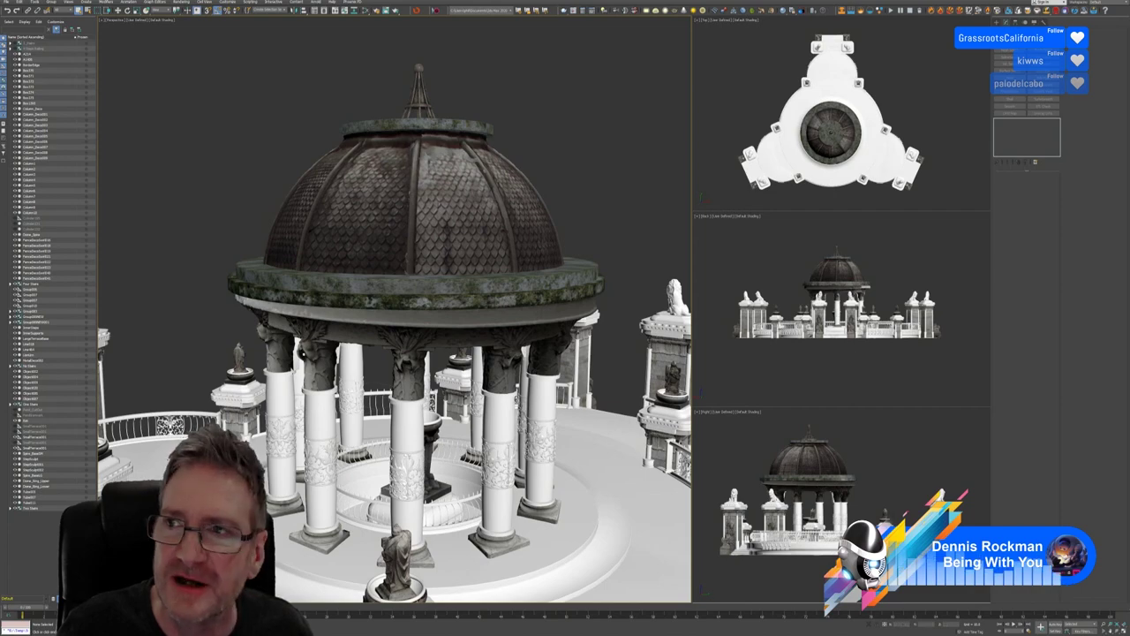
{"action": "key", "text": "super+d"}
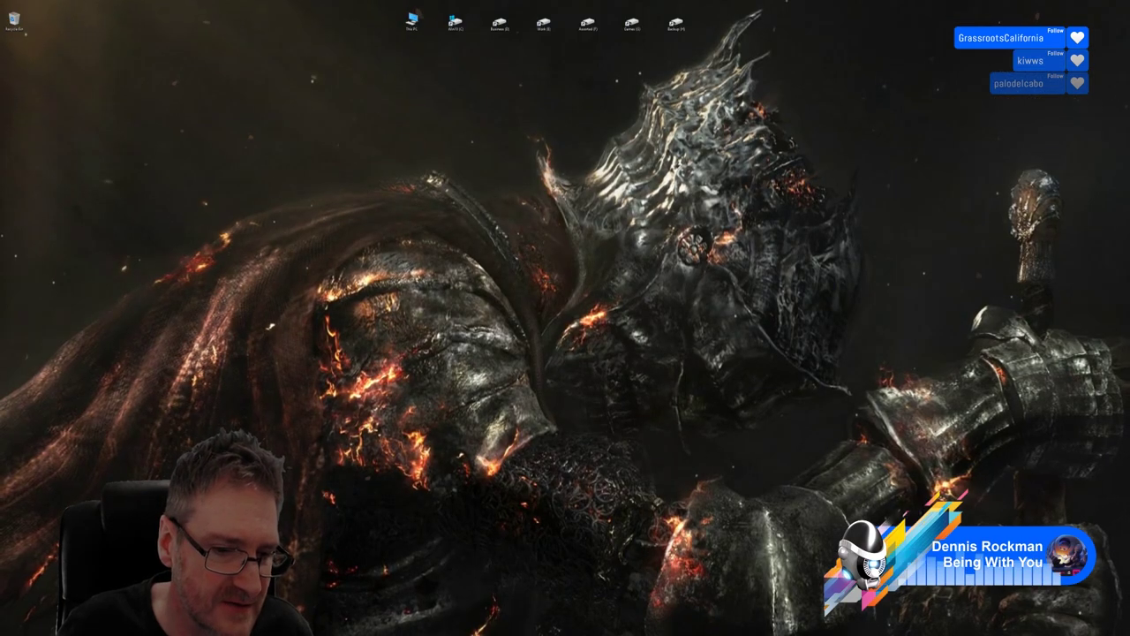
Back in Photoshop, open the original green Base_Color PNG from the upper dome ring texture folder
{"action": "key", "text": "alt+Tab"}
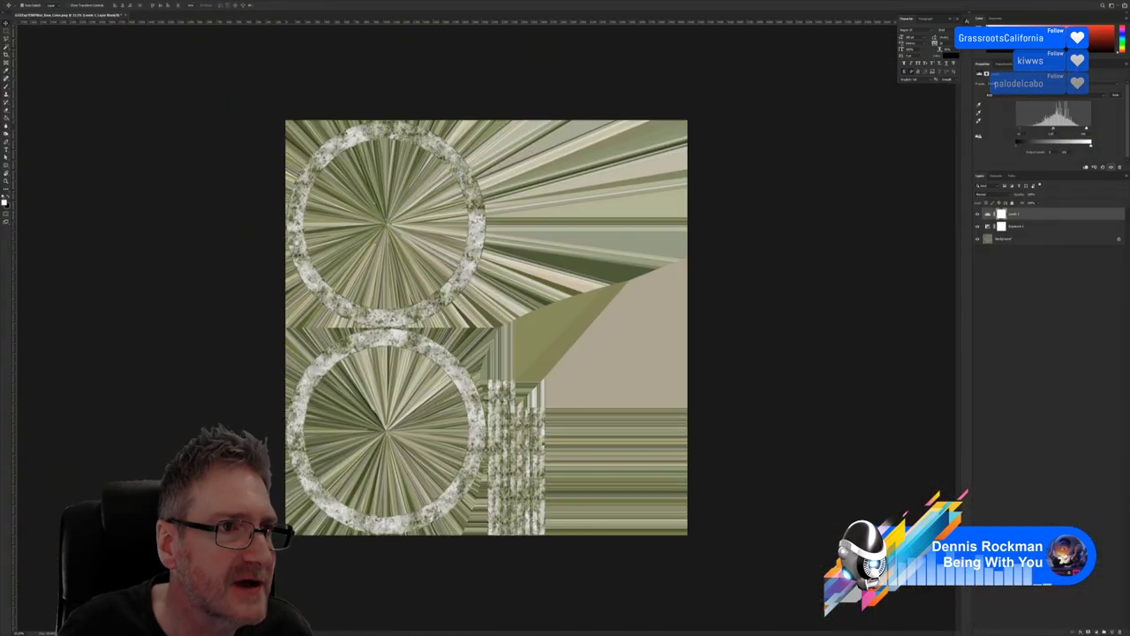
{"action": "left_click", "coordinate": [17, 3]}
{"action": "left_click", "coordinate": [26, 14]}
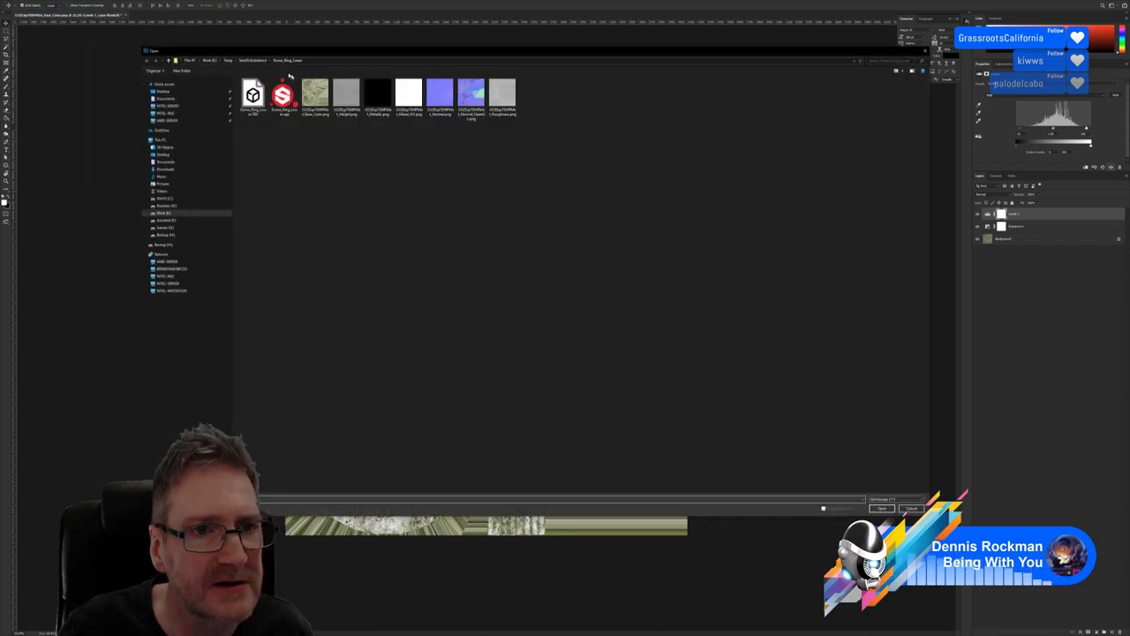
{"action": "left_click", "coordinate": [252, 60]}
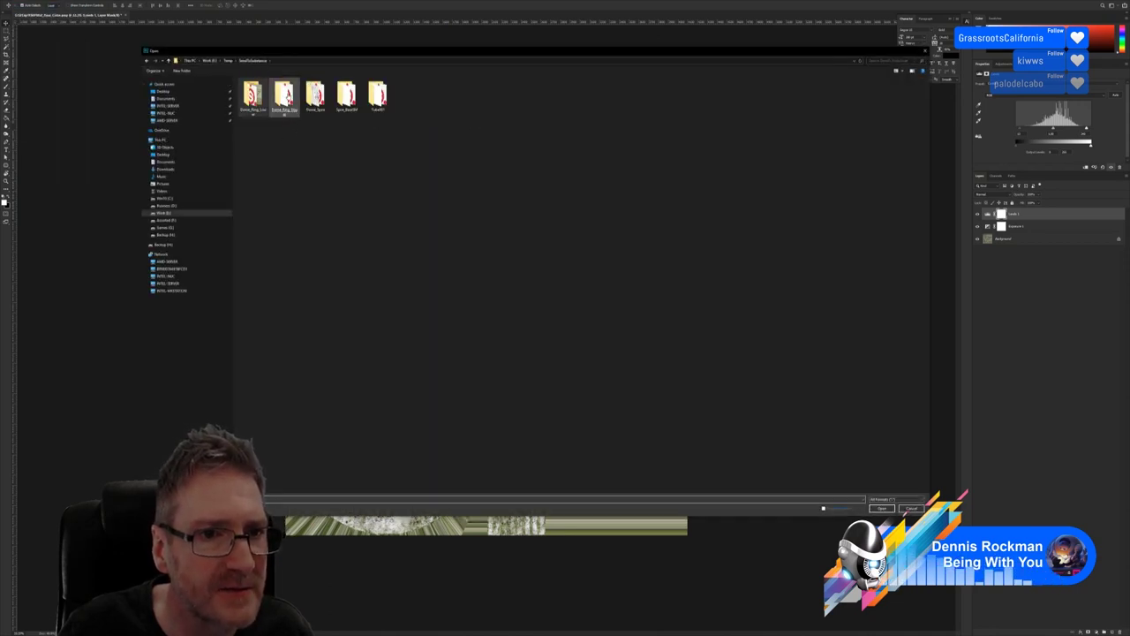
{"action": "double_click", "coordinate": [284, 93]}
{"action": "double_click", "coordinate": [315, 95]}
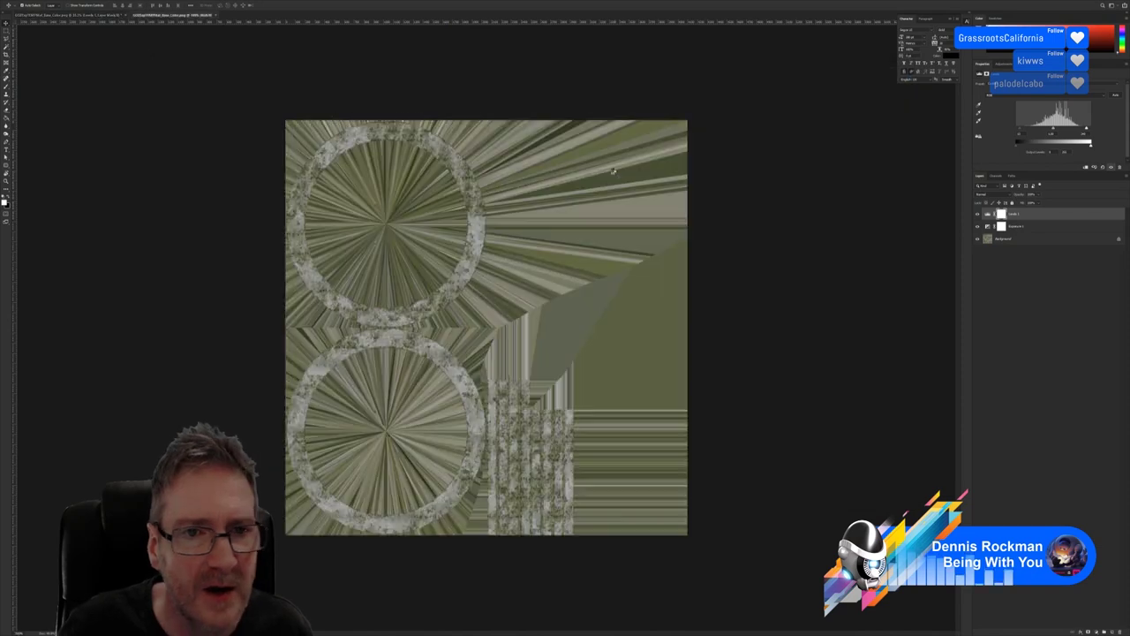
Tile both texture documents and copy the Levels and Exposure adjustment layers onto the original texture
{"action": "left_click", "coordinate": [95, 16]}
{"action": "left_click", "coordinate": [142, 5]}
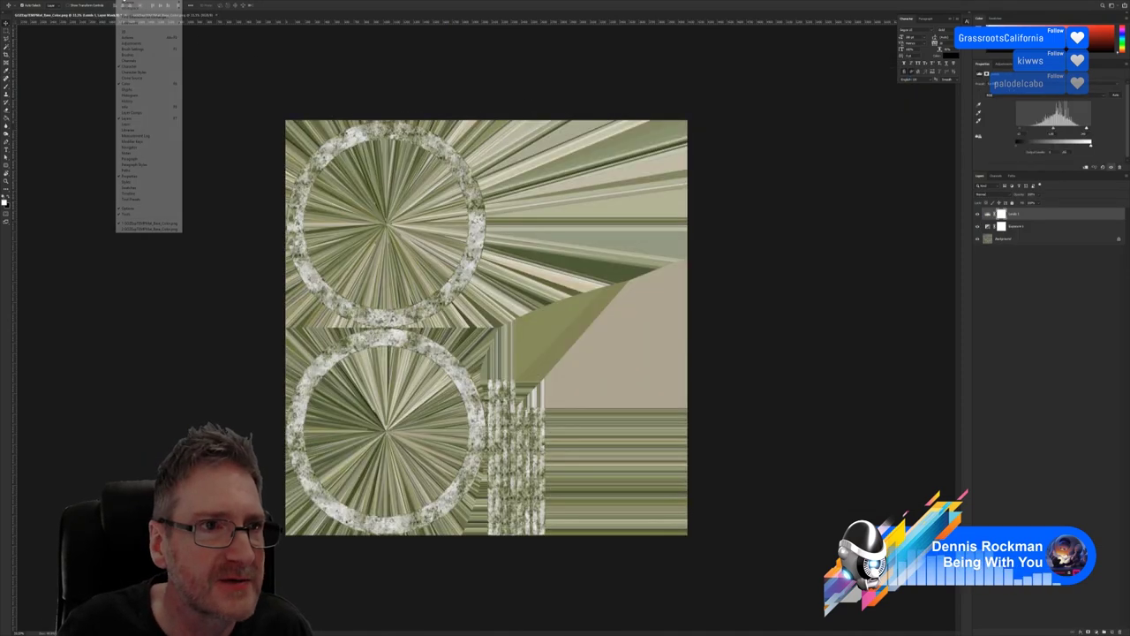
{"action": "mouse_move", "coordinate": [142, 9]}
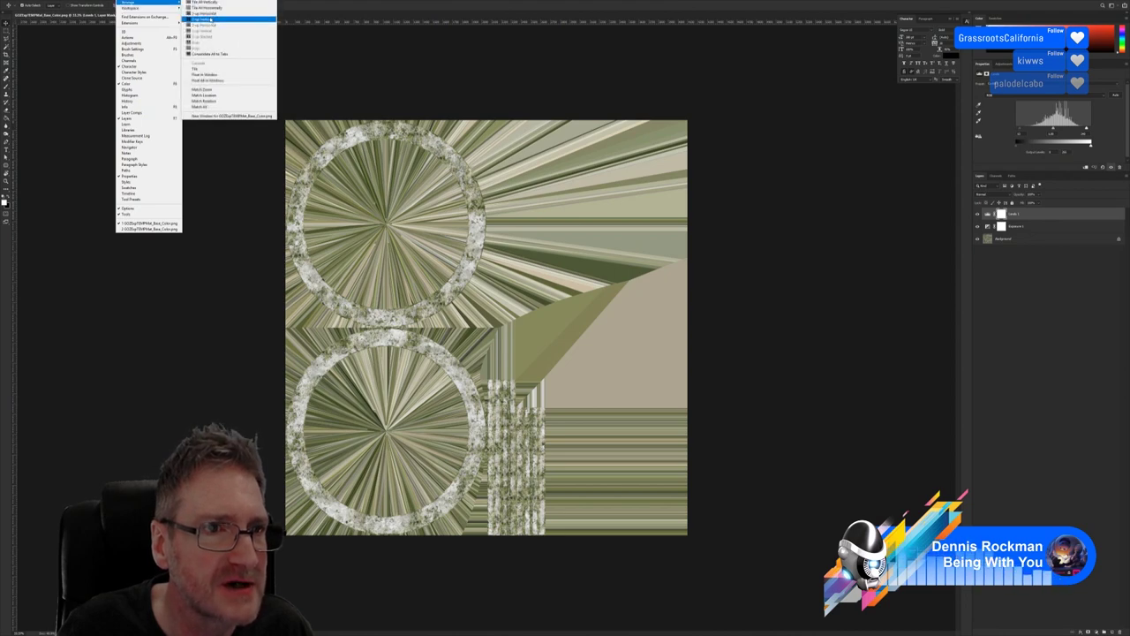
{"action": "left_click", "coordinate": [213, 10]}
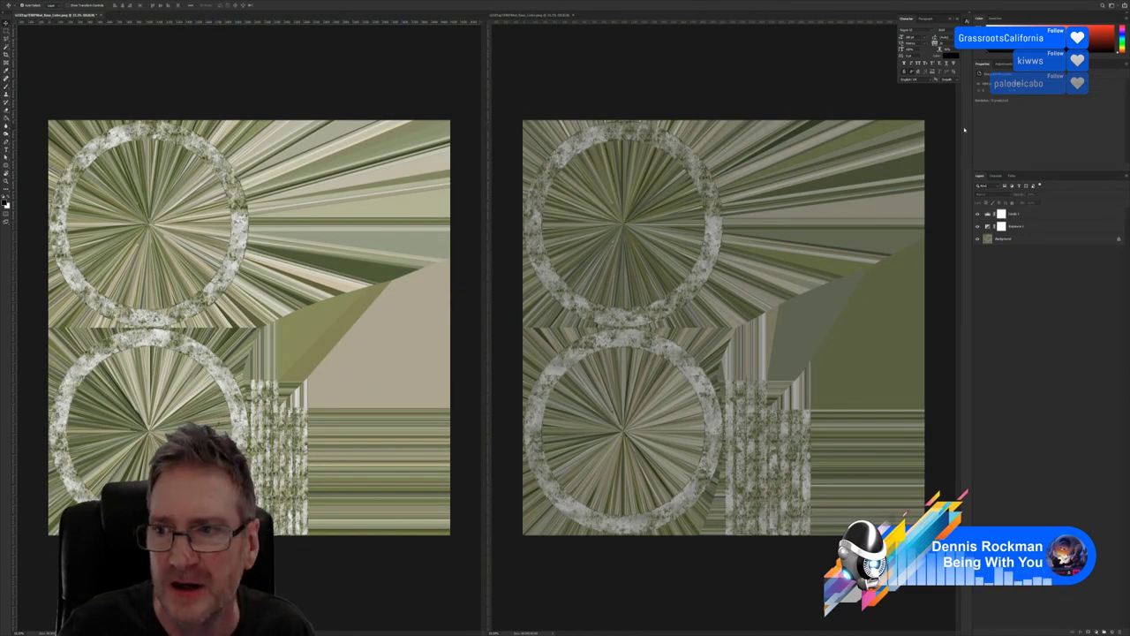
{"action": "left_click", "coordinate": [1015, 214]}
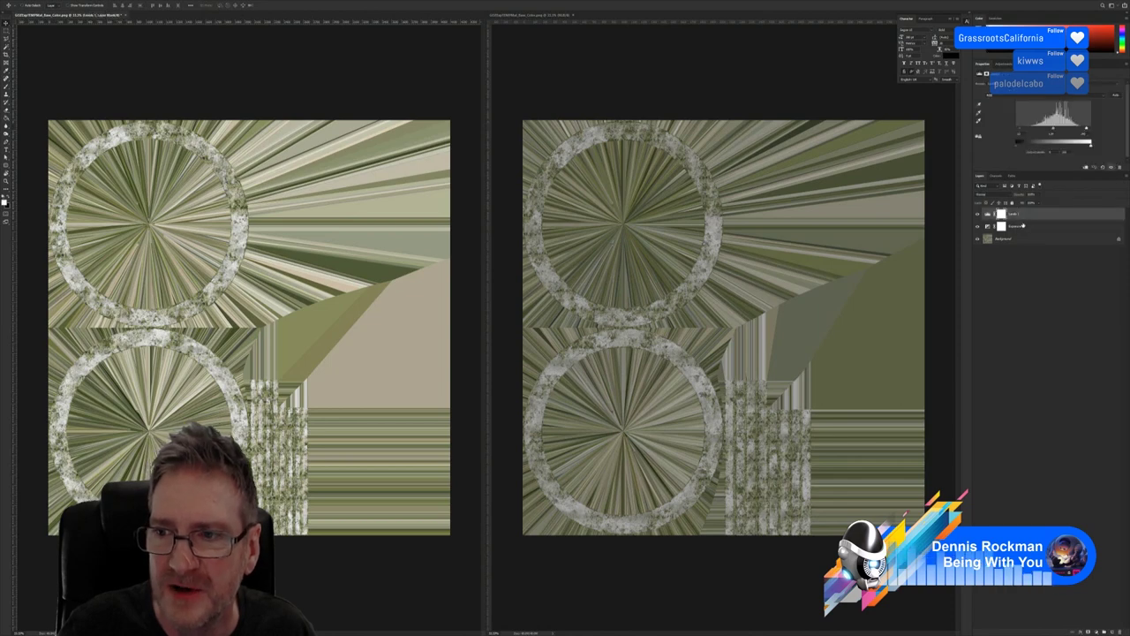
{"action": "left_click", "coordinate": [1021, 226], "text": "shift"}
{"action": "left_click_drag", "start_coordinate": [1024, 221], "coordinate": [810, 222]}
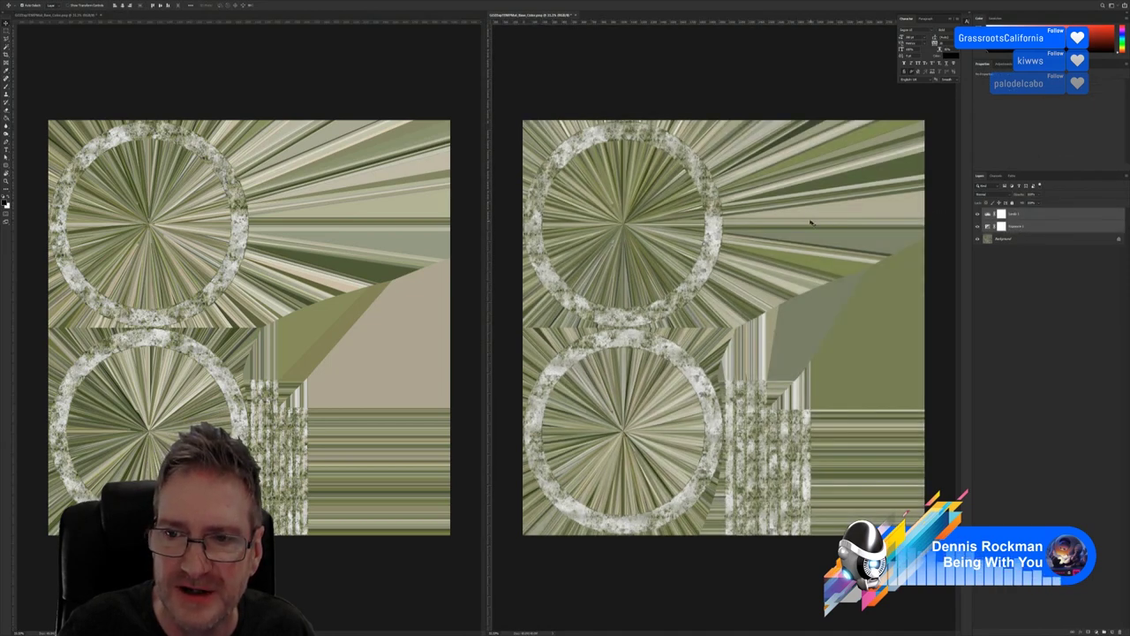
Save the brightened texture as PNG, replacing the existing Base_Color file
{"action": "key", "text": "alt+f"}
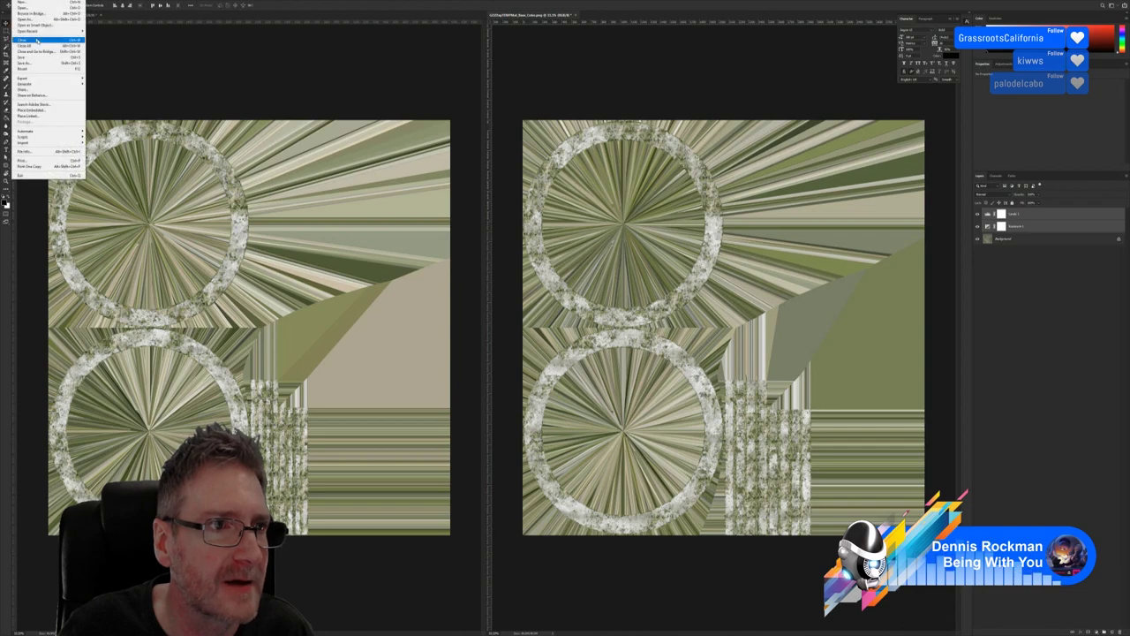
{"action": "left_click", "coordinate": [39, 62]}
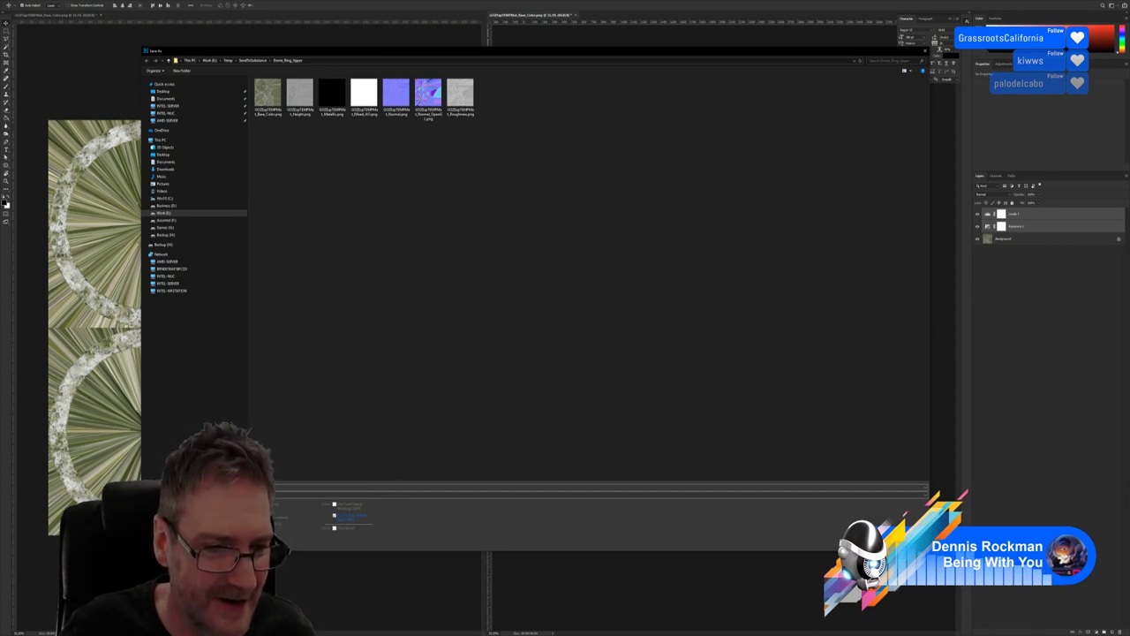
{"action": "key", "text": "Return"}
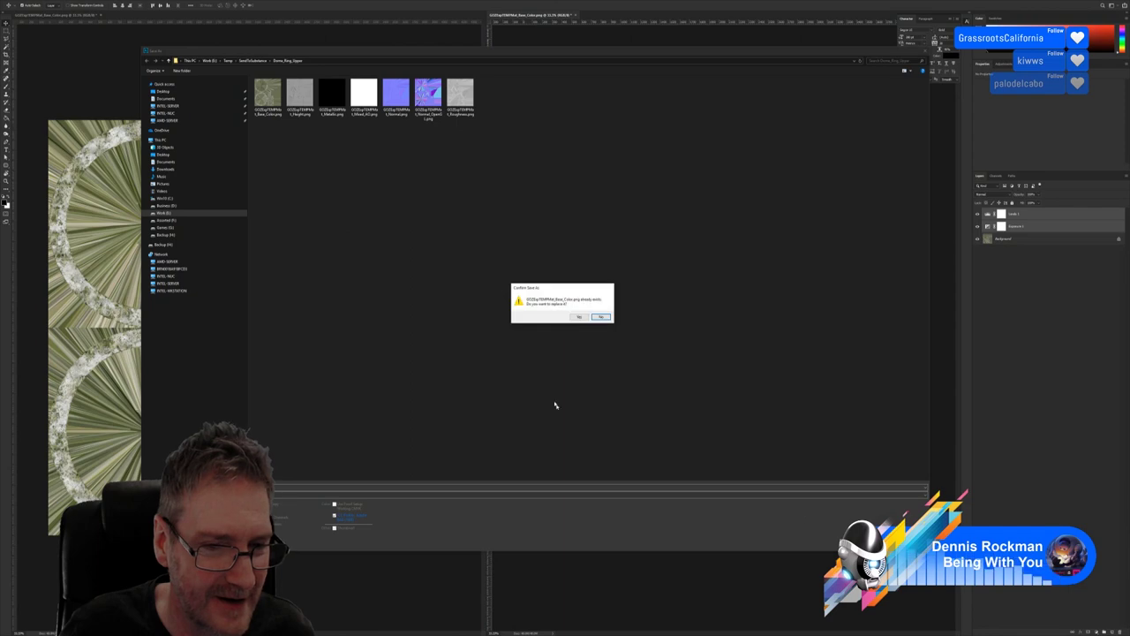
{"action": "left_click", "coordinate": [579, 317]}
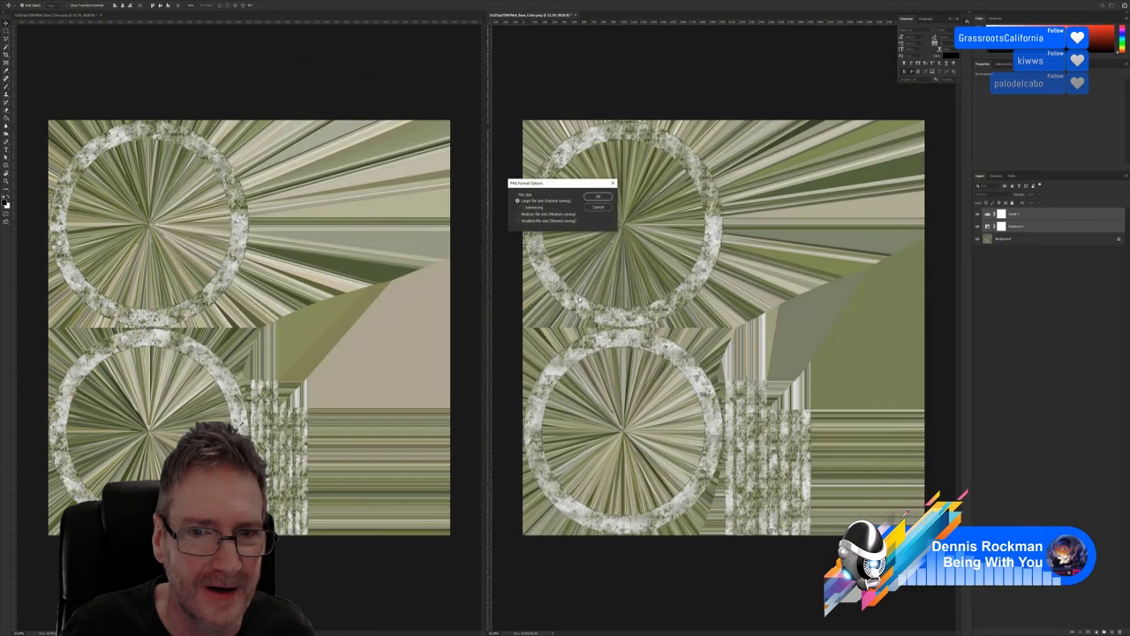
{"action": "left_click", "coordinate": [597, 196]}
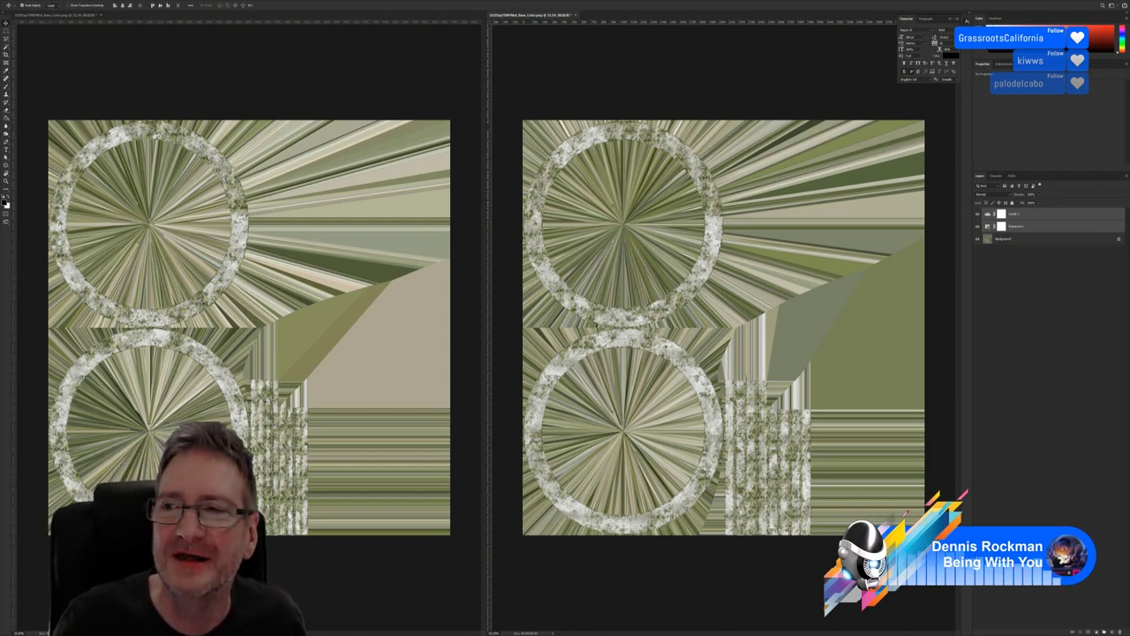
Return to the 3ds Max gazebo scene and orbit around the dome
{"action": "left_click", "coordinate": [1085, 4]}
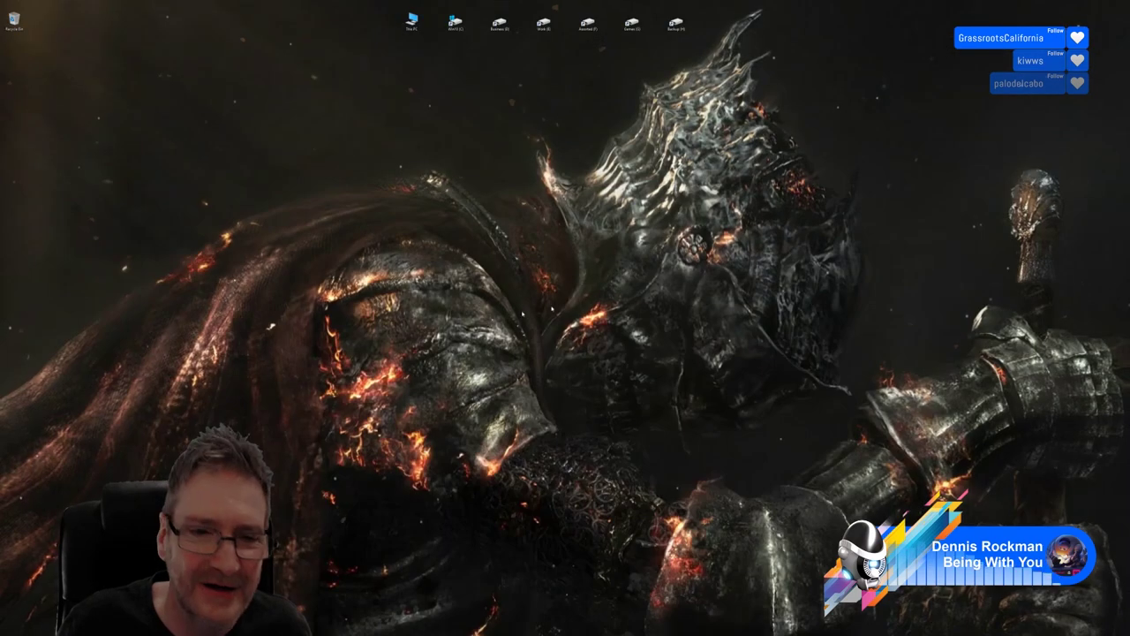
{"action": "key", "text": "alt+Tab"}
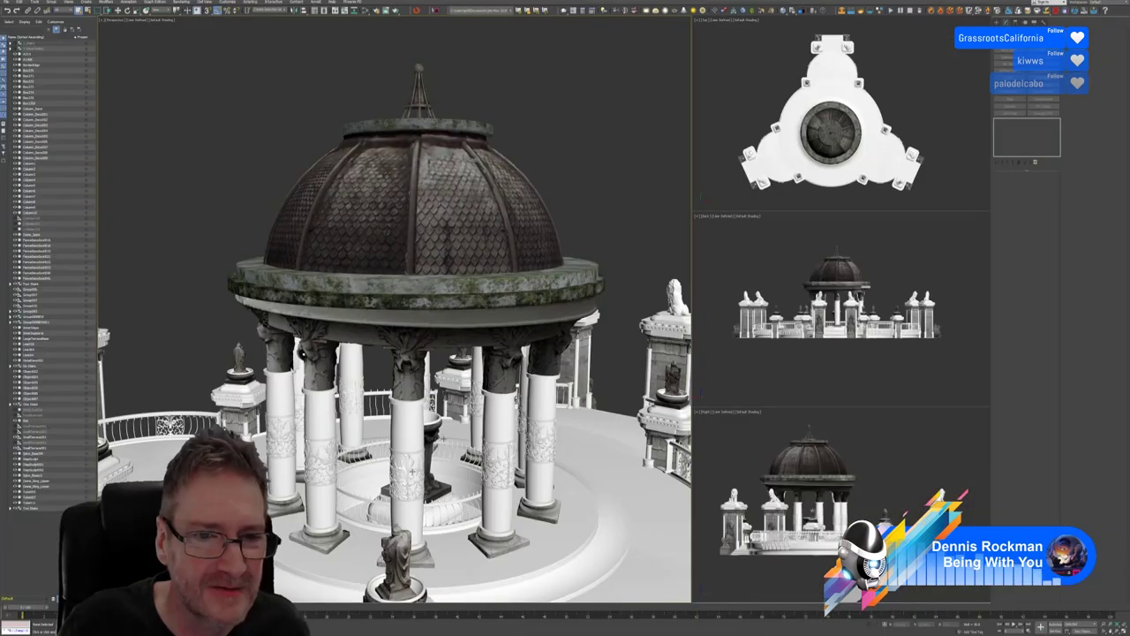
{"action": "middle_click_drag", "start_coordinate": [582, 186], "coordinate": [573, 176], "text": "alt"}
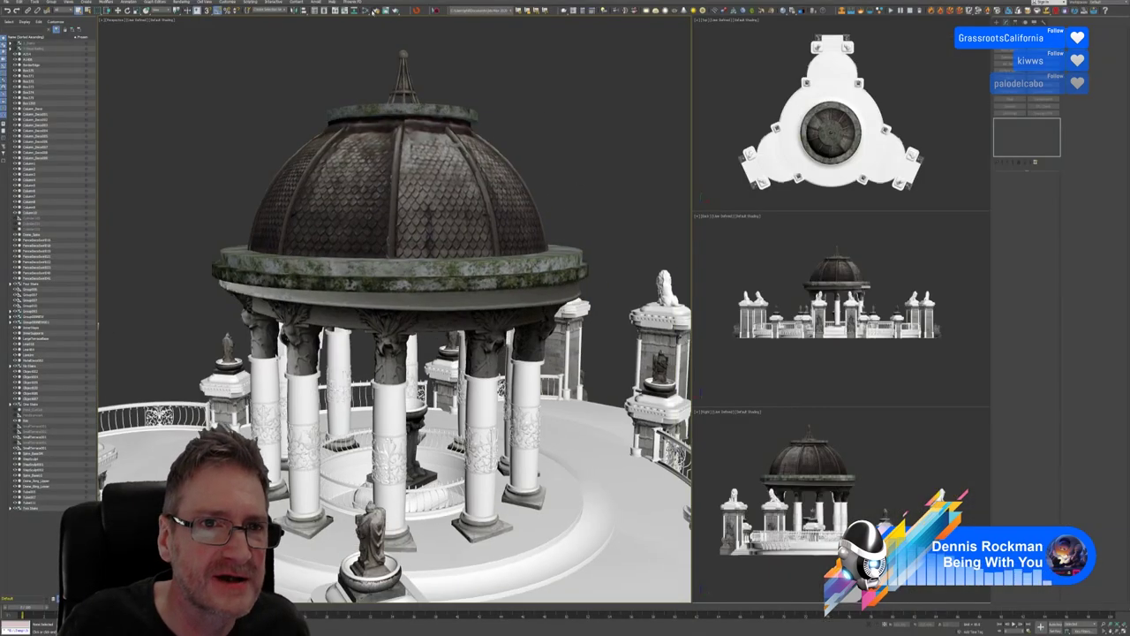
Review the upper dome ring material in the Slate Material Editor, then go back to Photoshop
{"action": "left_click", "coordinate": [374, 11]}
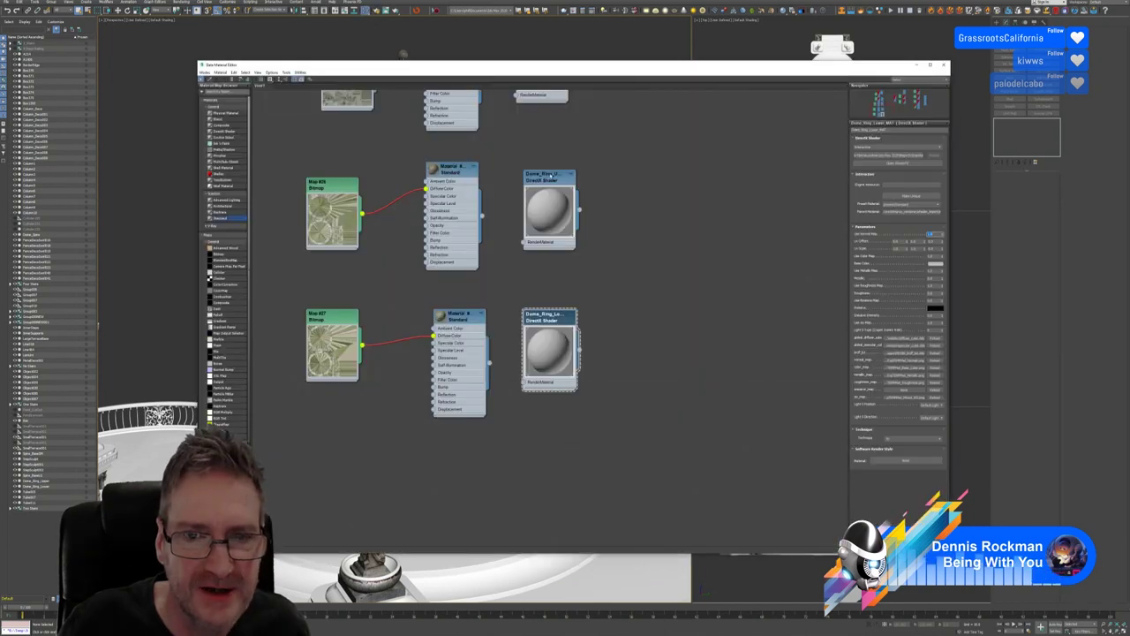
{"action": "left_click", "coordinate": [551, 175]}
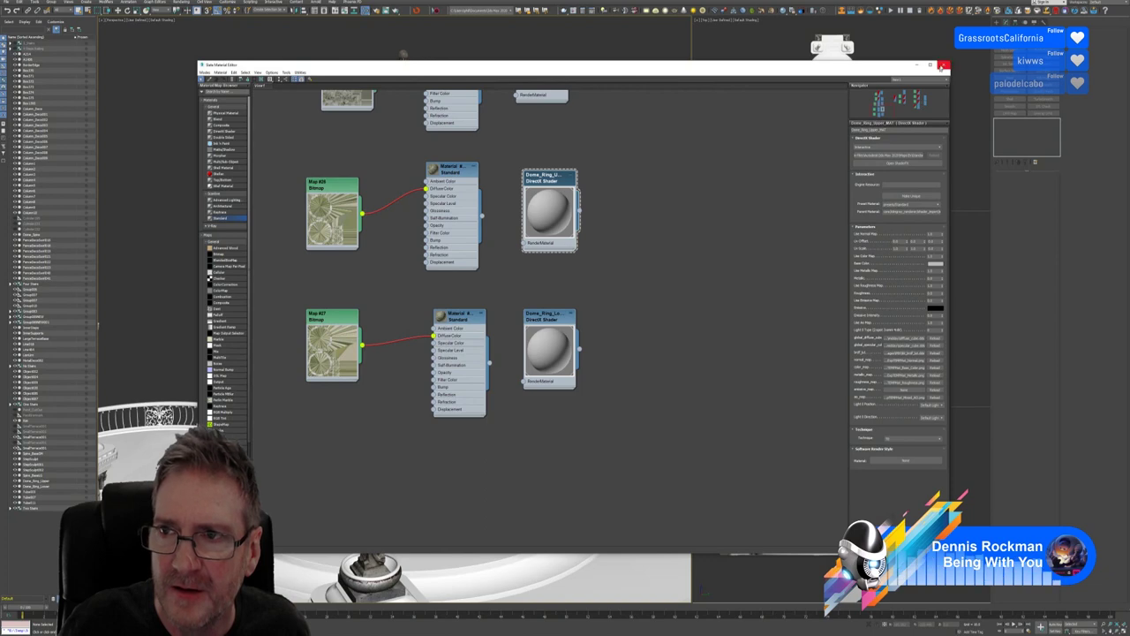
{"action": "left_click", "coordinate": [943, 66]}
{"action": "scroll", "coordinate": [572, 163], "scroll_direction": "up", "scroll_amount": 5}
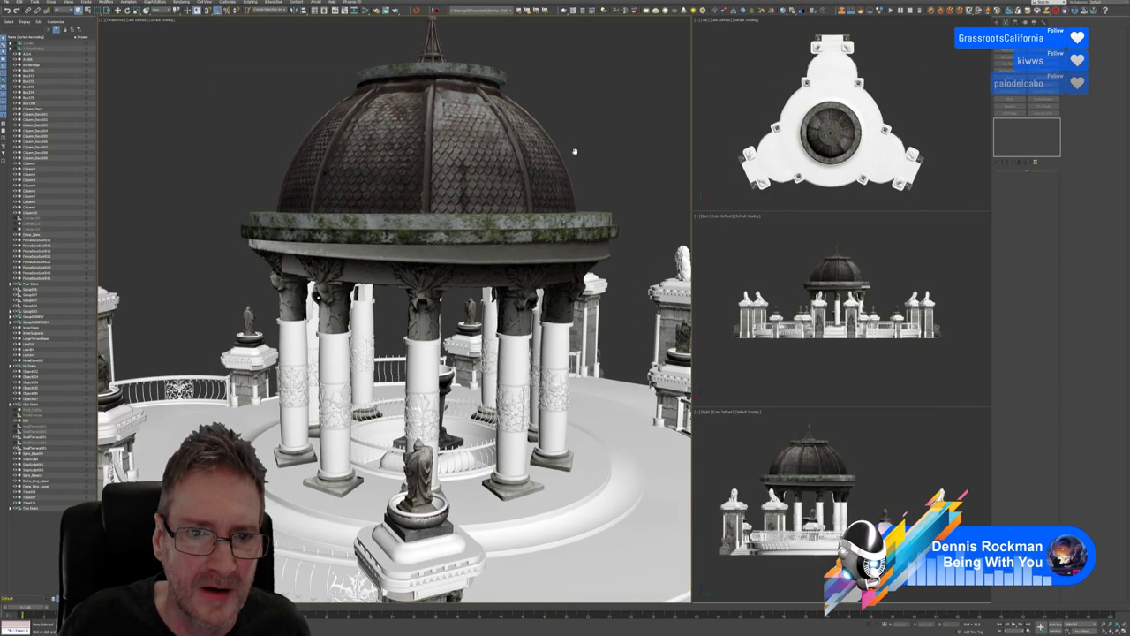
{"action": "scroll", "coordinate": [574, 152], "scroll_direction": "down", "scroll_amount": 8}
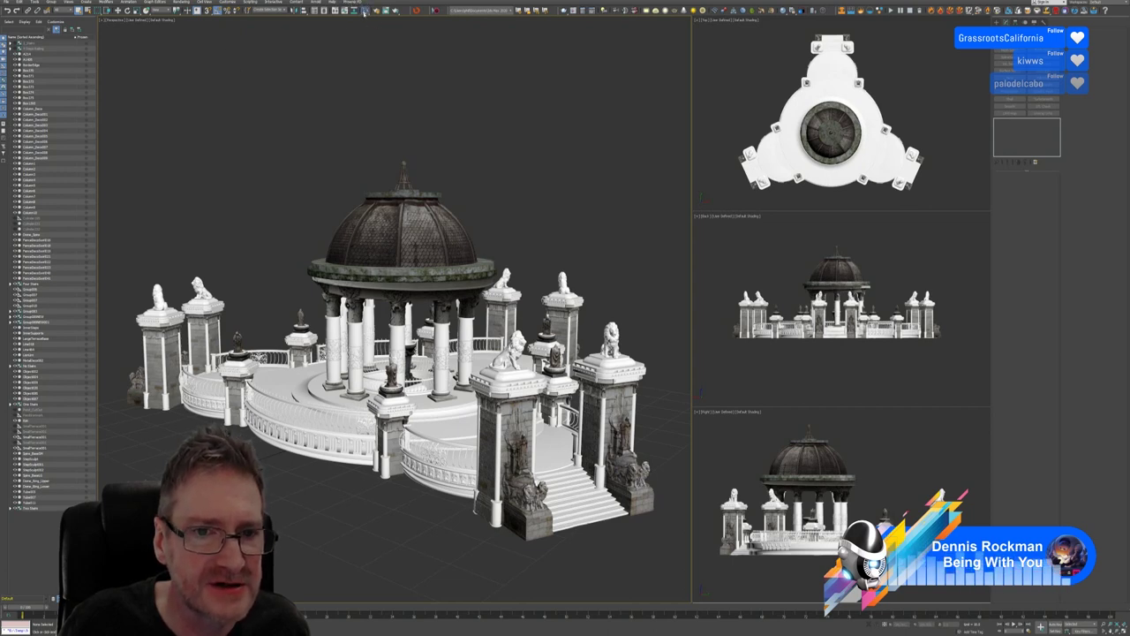
{"action": "key", "text": "m"}
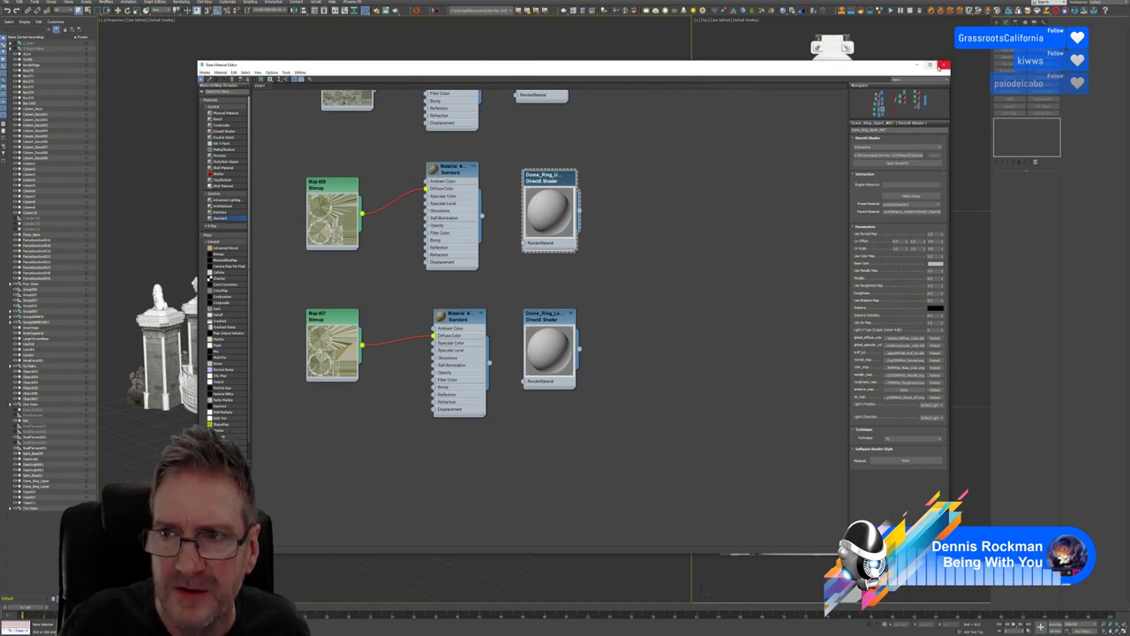
{"action": "left_click", "coordinate": [943, 66]}
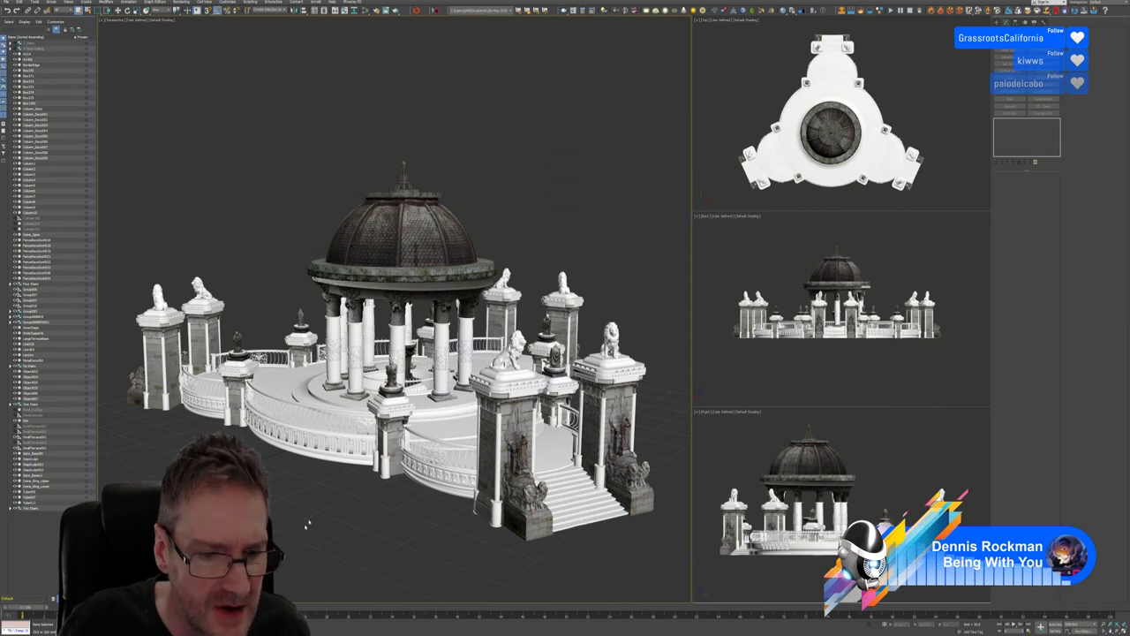
{"action": "key", "text": "alt+Tab"}
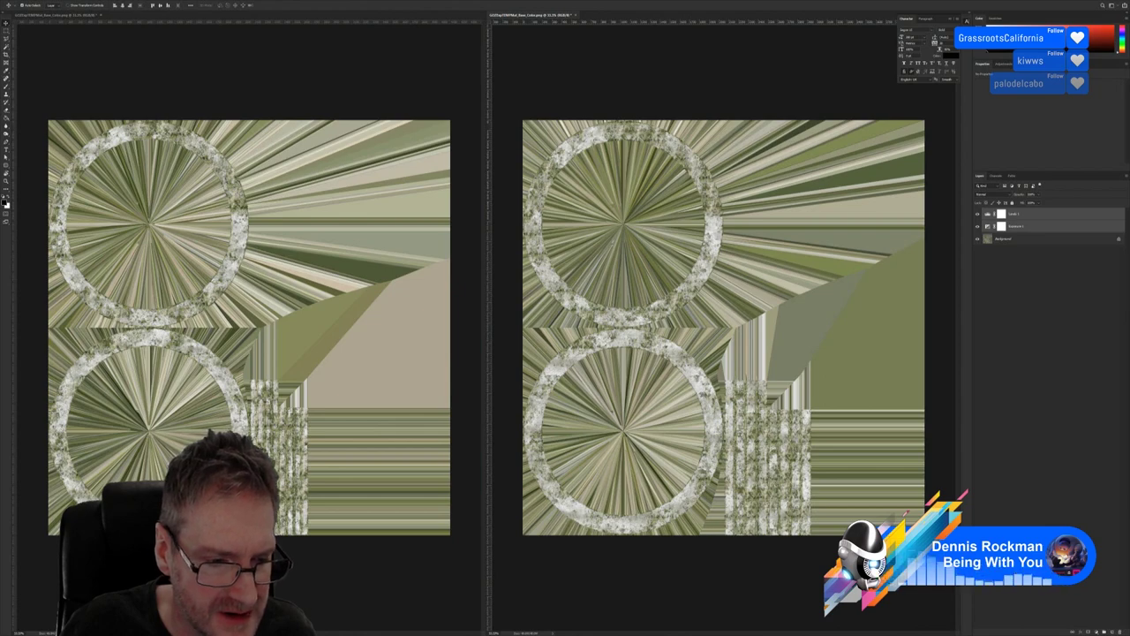
Switch from Photoshop to the web browser showing the 3D portfolio homepage
{"action": "key", "text": "alt+Tab"}
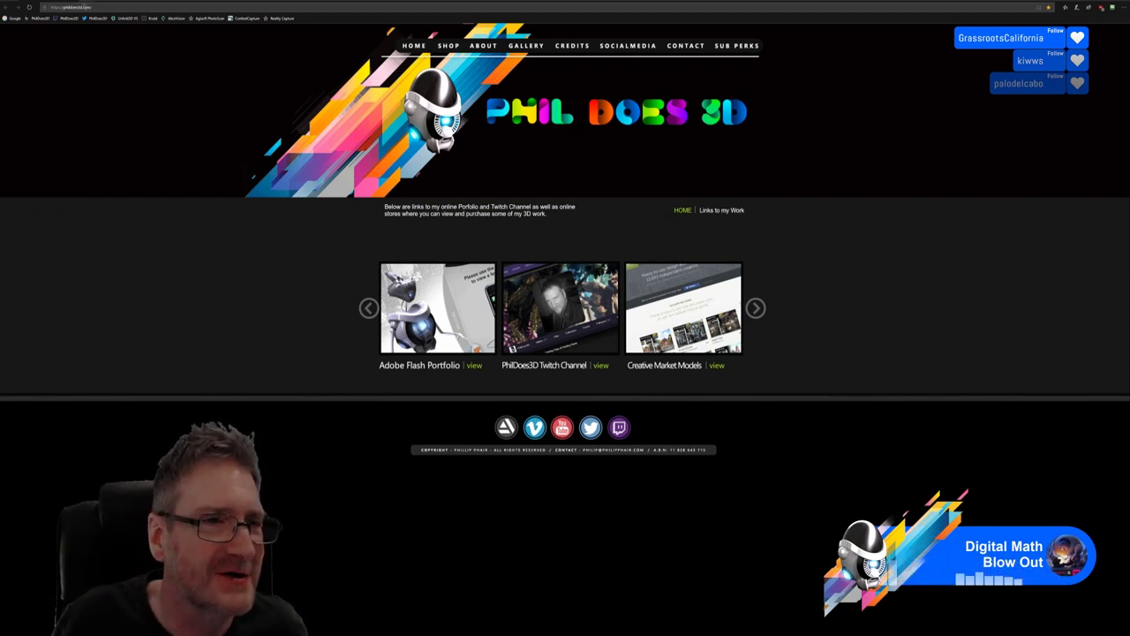
Load the 'Introducing Azure Kinect DK' YouTube video from the pasted URL and watch it in theater mode
{"action": "left_click", "coordinate": [109, 6]}
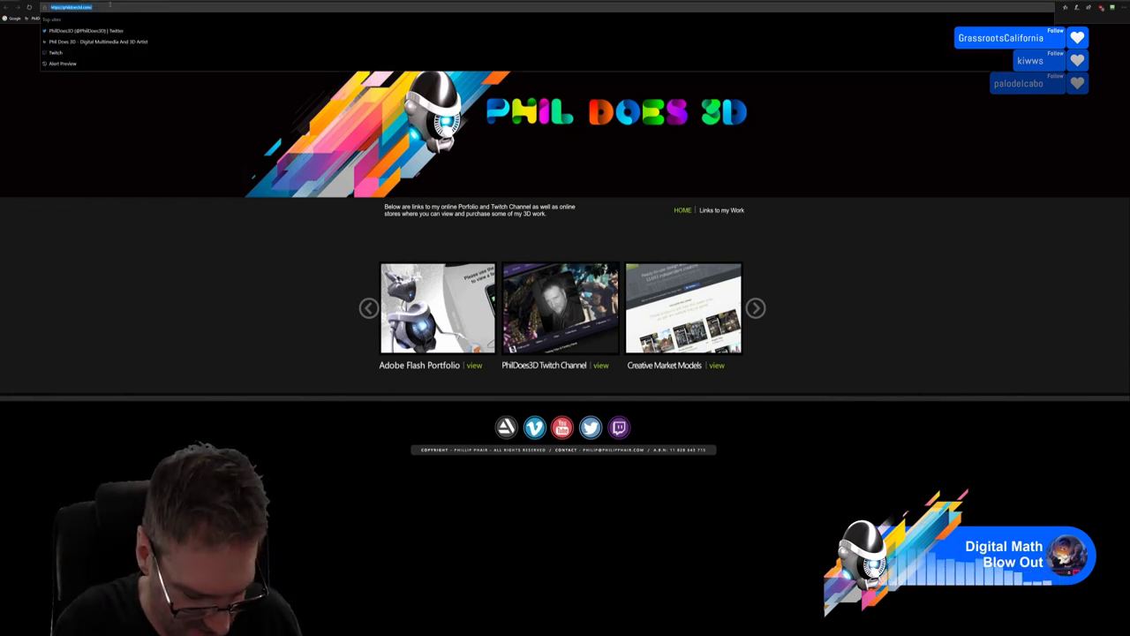
{"action": "key", "text": "ctrl+v"}
{"action": "key", "text": "Return"}
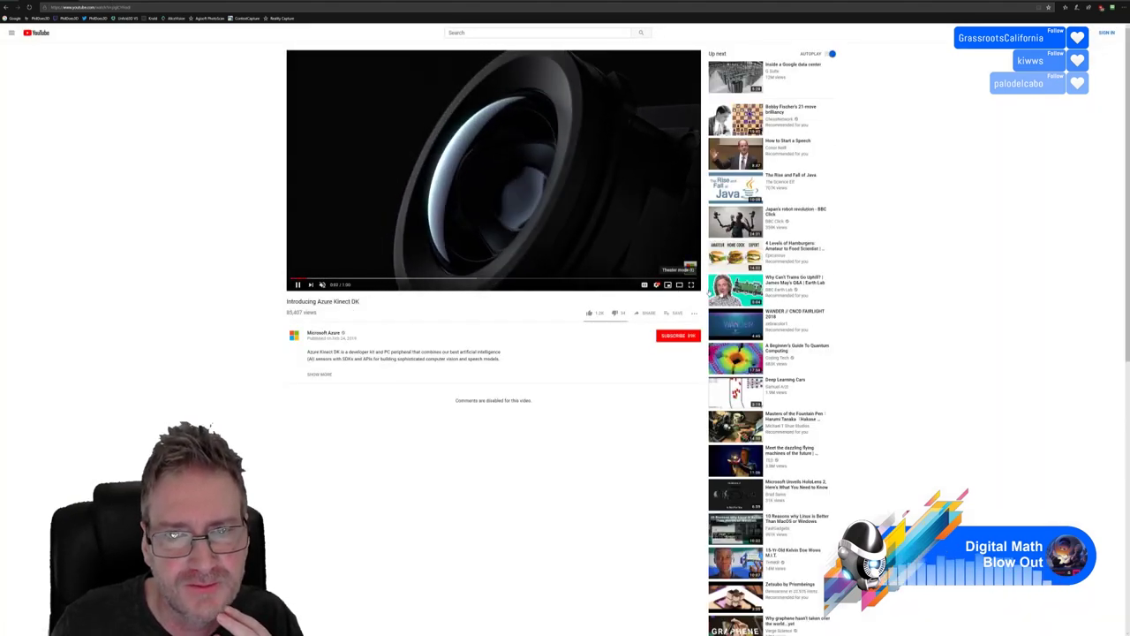
{"action": "left_click", "coordinate": [679, 284]}
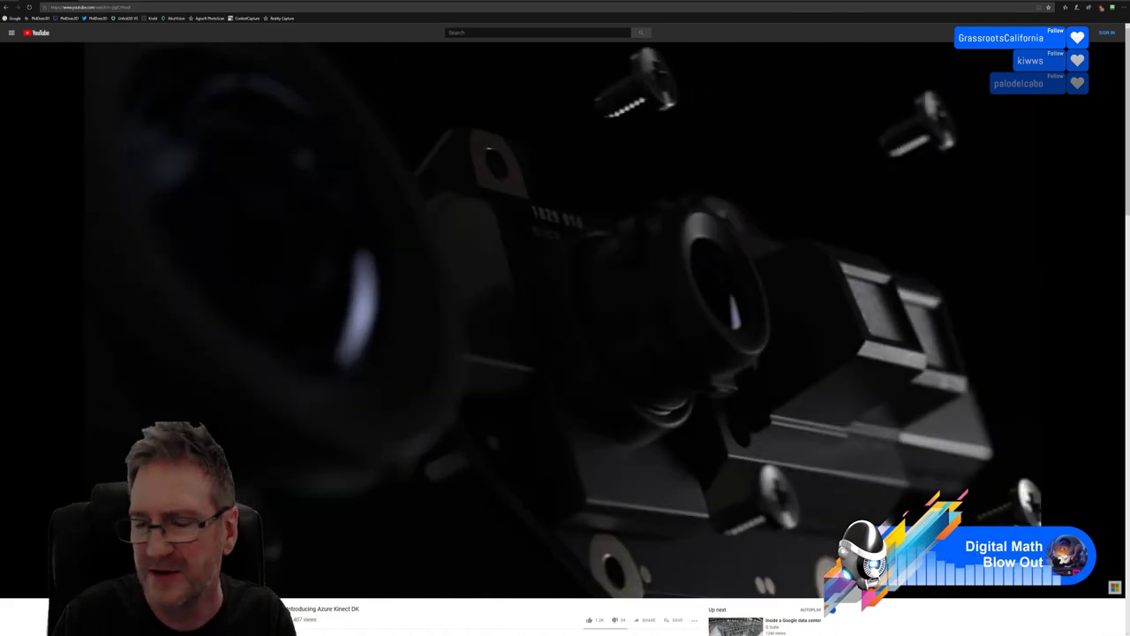
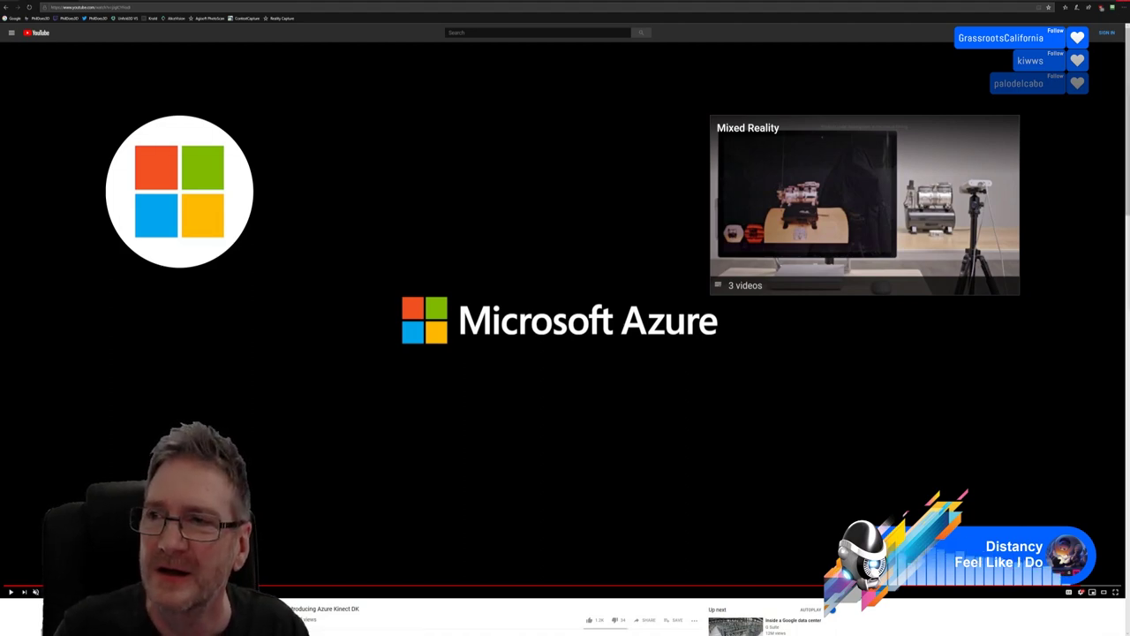
Switch from the paused YouTube video in Chrome to Photoshop's two dome ring textures
{"action": "key", "text": "alt+Tab"}
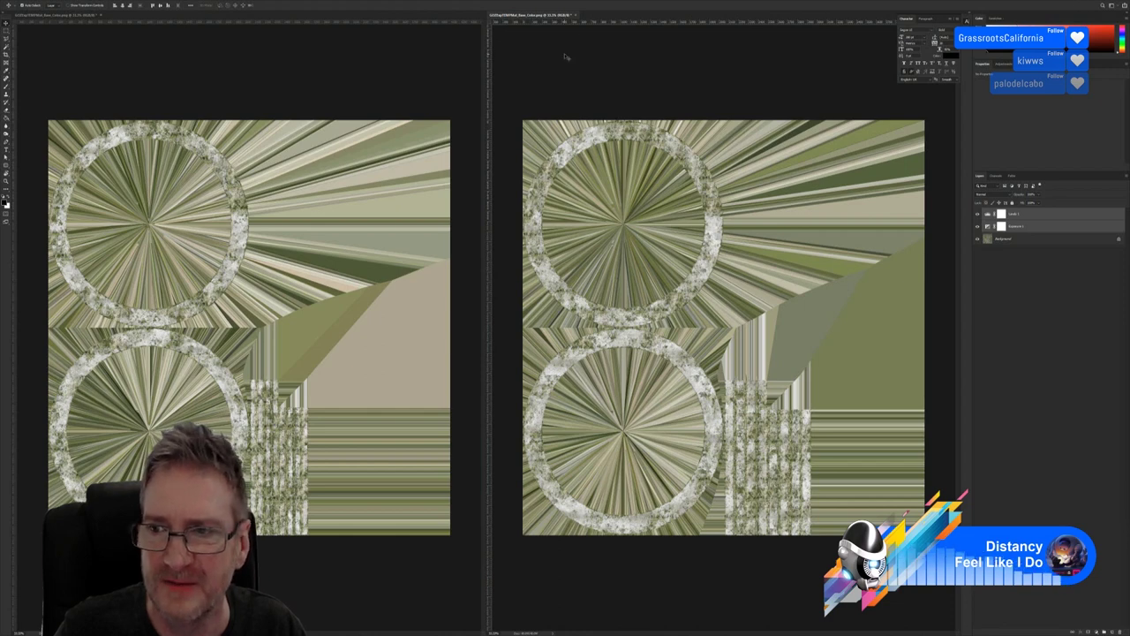
With the Levels 1 layer selected, save the texture as PNG over the existing dome ring Base_Color file
{"action": "left_click", "coordinate": [1021, 215]}
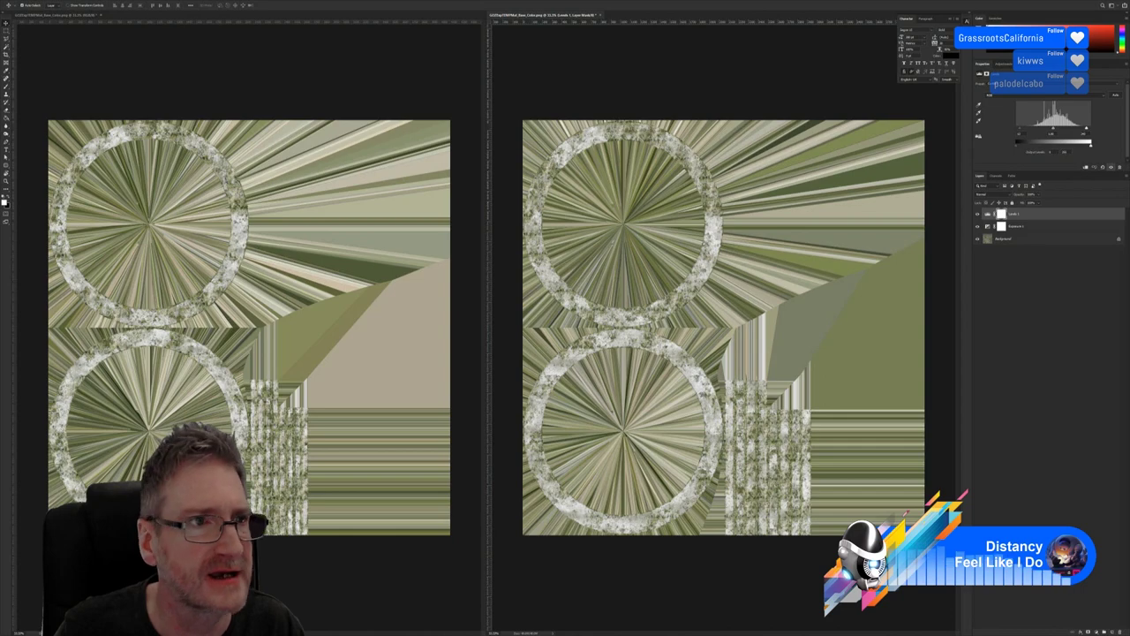
{"action": "key", "text": "alt+f"}
{"action": "key", "text": "Down"}
{"action": "key", "text": "Down"}
{"action": "key", "text": "Down"}
{"action": "key", "text": "Down"}
{"action": "key", "text": "Down"}
{"action": "key", "text": "Down"}
{"action": "key", "text": "Down"}
{"action": "key", "text": "Down"}
{"action": "key", "text": "Down"}
{"action": "key", "text": "Down"}
{"action": "key", "text": "Return"}
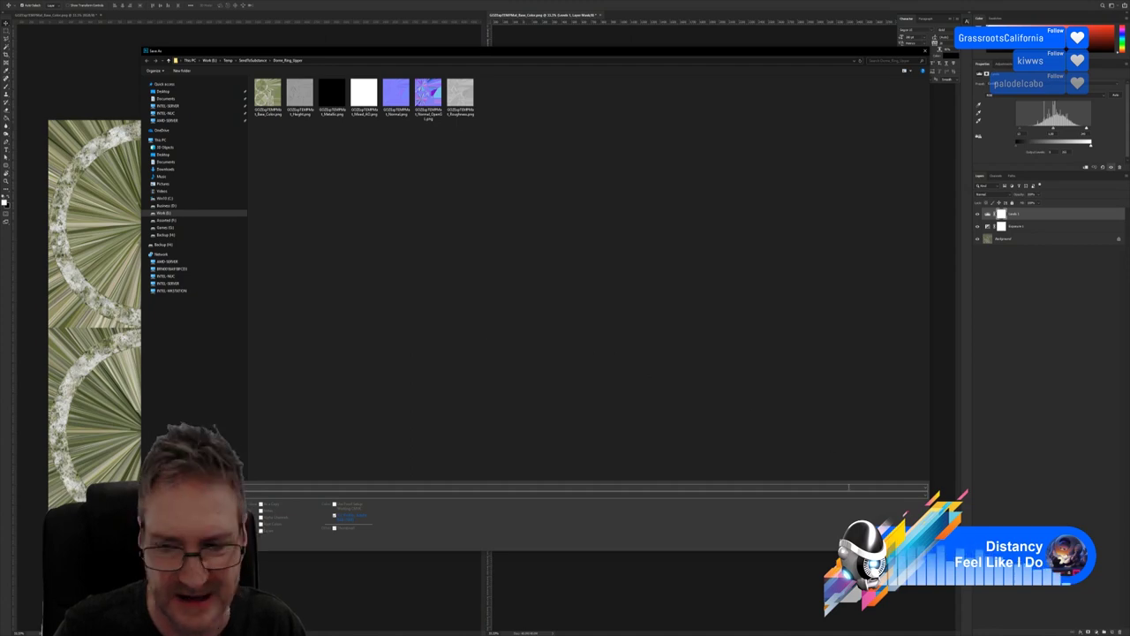
{"action": "key", "text": "Return"}
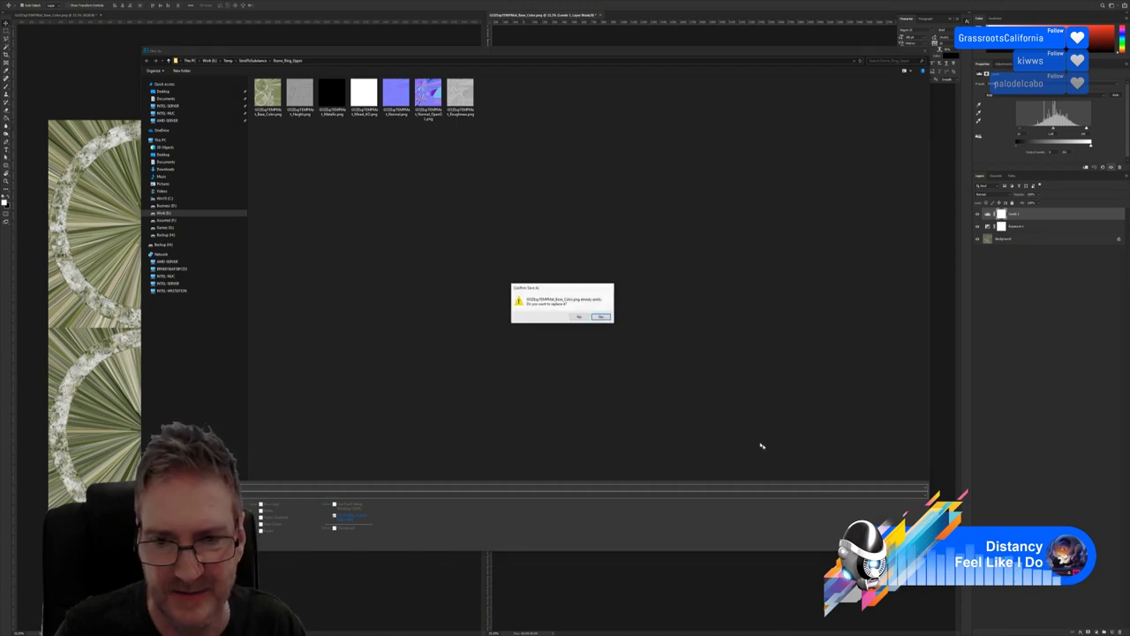
{"action": "left_click", "coordinate": [579, 318]}
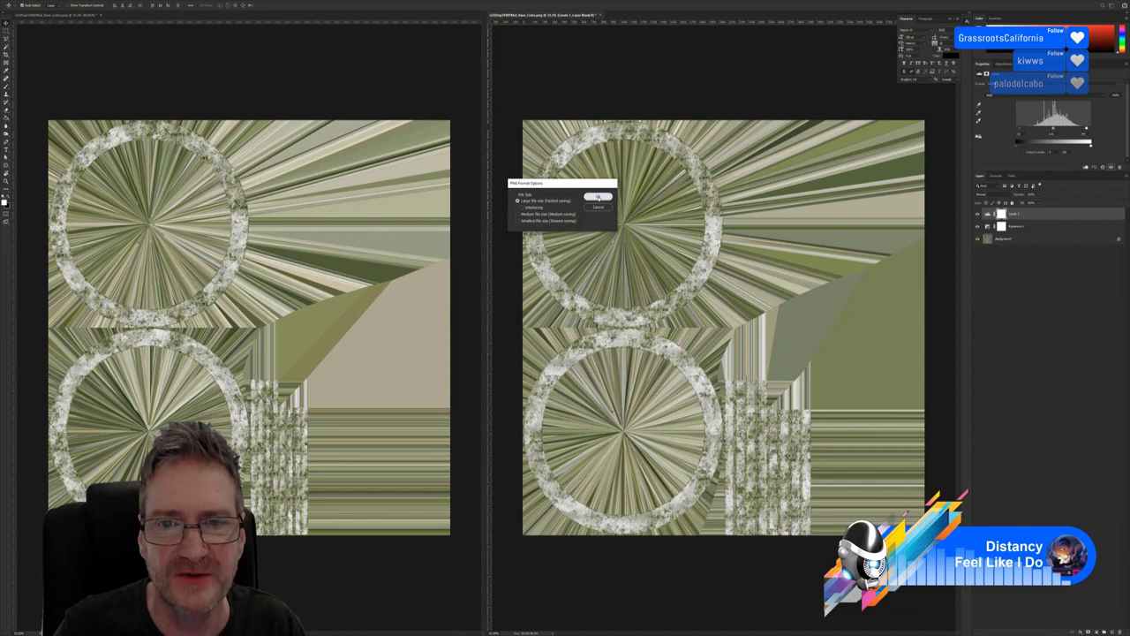
{"action": "left_click", "coordinate": [598, 195]}
Zoom and orbit close to the deselected gazebo dome ring, then return to Photoshop
{"action": "key", "text": "alt+Tab"}
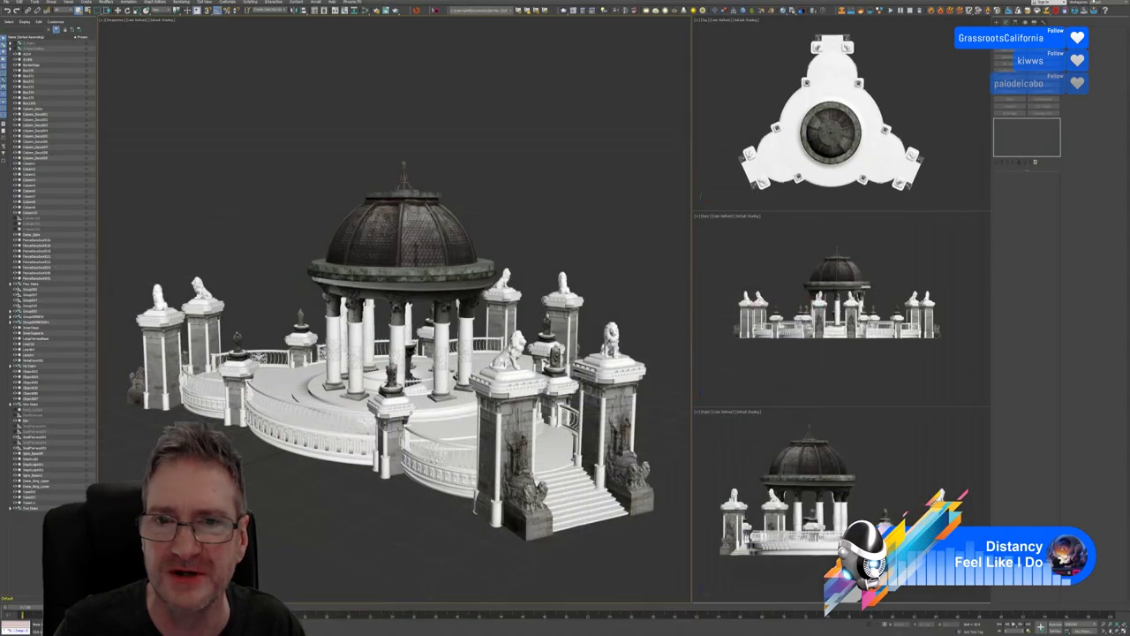
{"action": "middle_click_drag", "start_coordinate": [505, 212], "coordinate": [512, 176]}
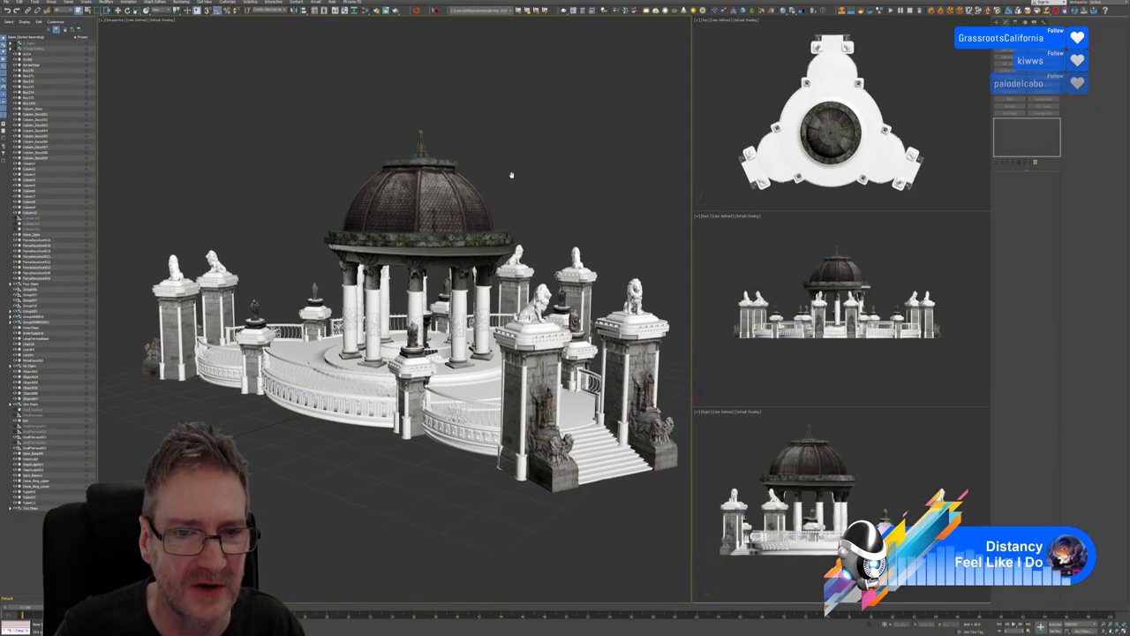
{"action": "scroll", "coordinate": [513, 181], "scroll_direction": "up", "scroll_amount": 4}
{"action": "left_click", "coordinate": [591, 212]}
{"action": "middle_click_drag", "start_coordinate": [587, 209], "coordinate": [560, 177], "text": "alt"}
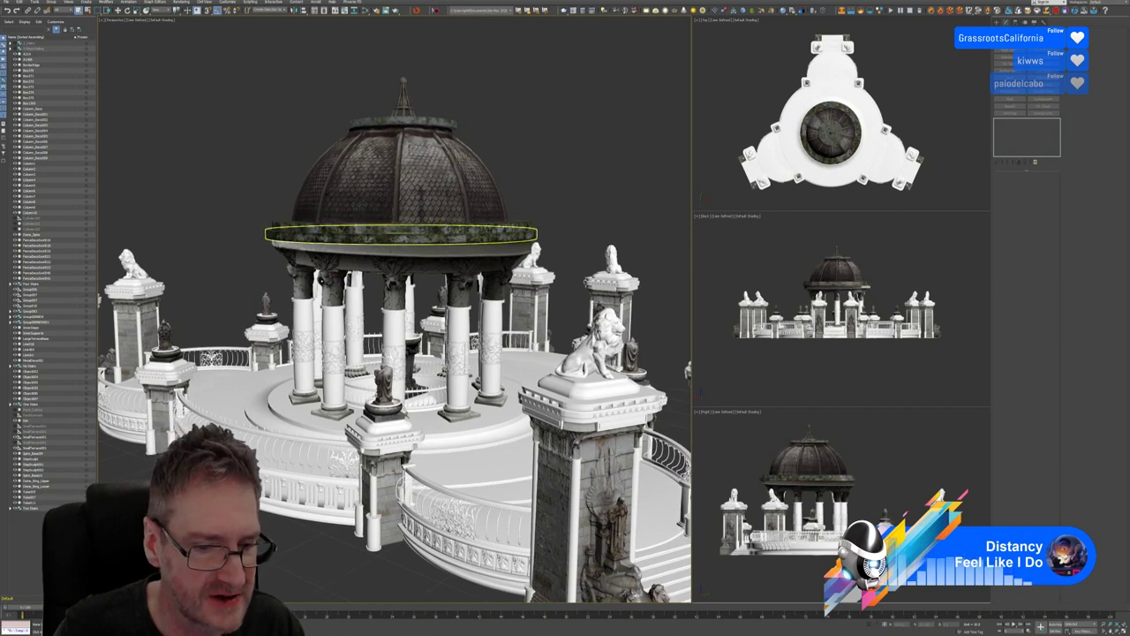
{"action": "key", "text": "alt+Tab"}
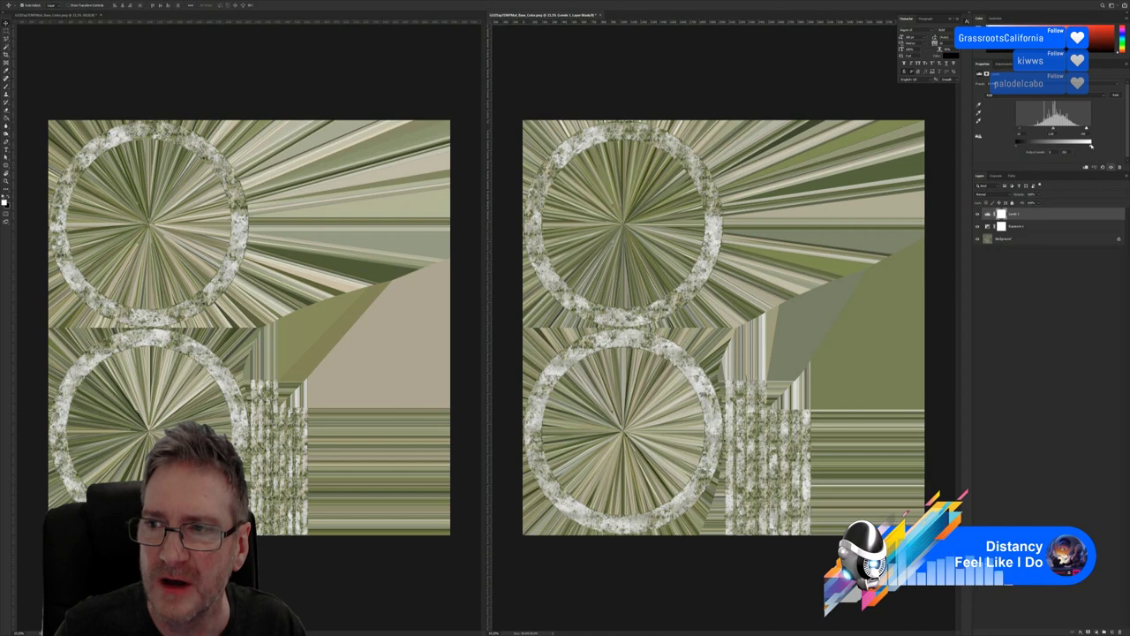
Nudge the Levels white and black output sliders, then re-save over the Base_Color PNG
{"action": "left_click_drag", "start_coordinate": [1092, 145], "coordinate": [1094, 147]}
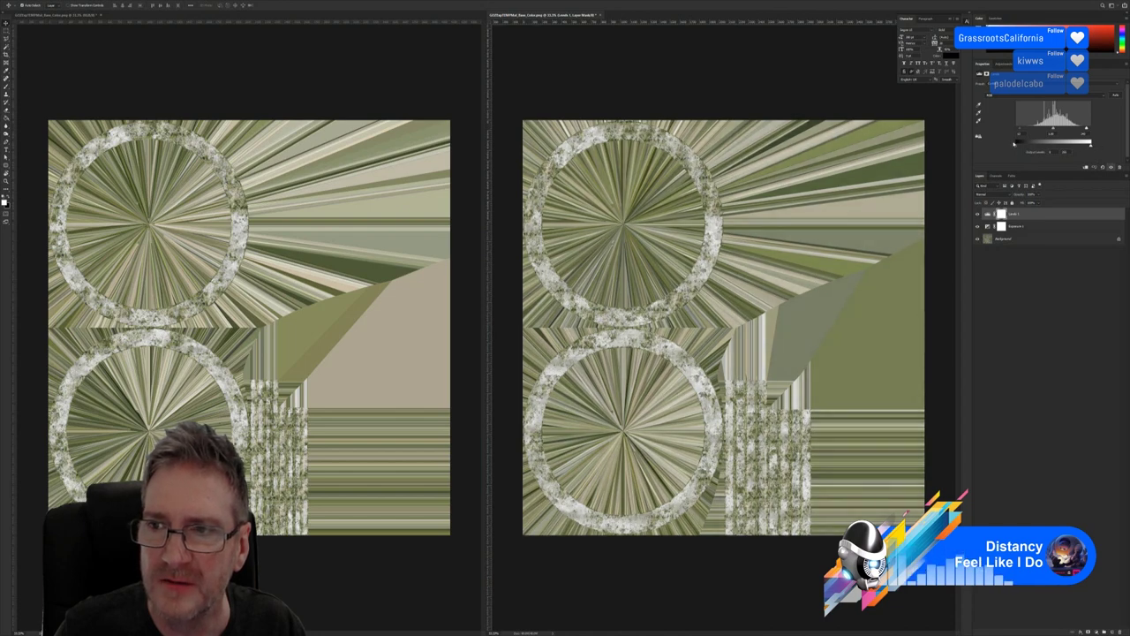
{"action": "left_click_drag", "start_coordinate": [1018, 147], "coordinate": [1023, 148]}
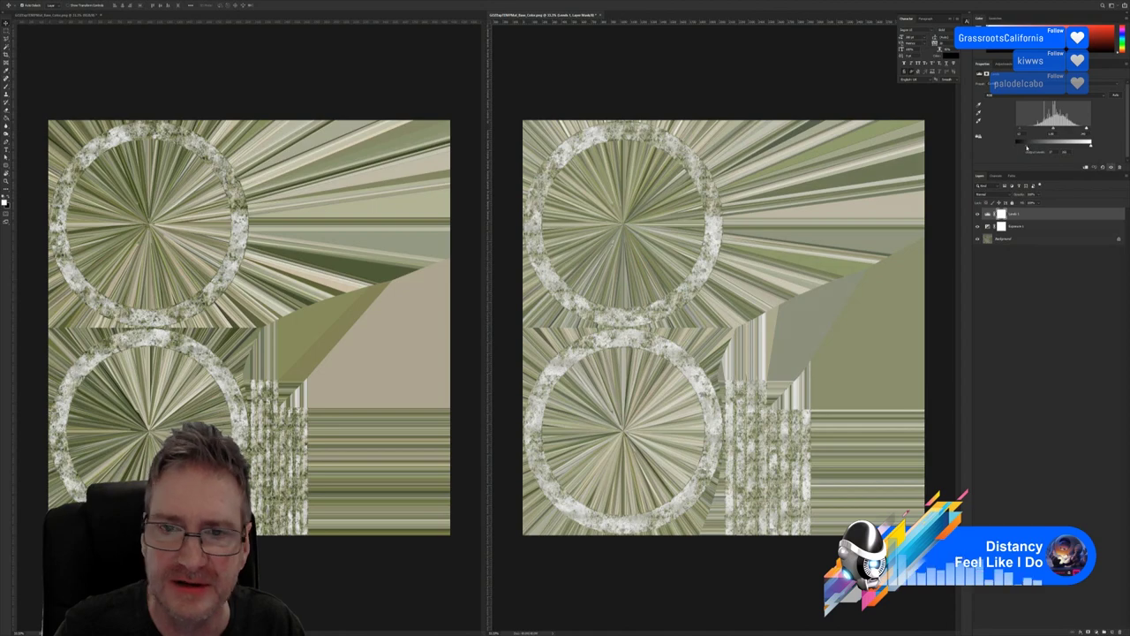
{"action": "left_click", "coordinate": [20, 2]}
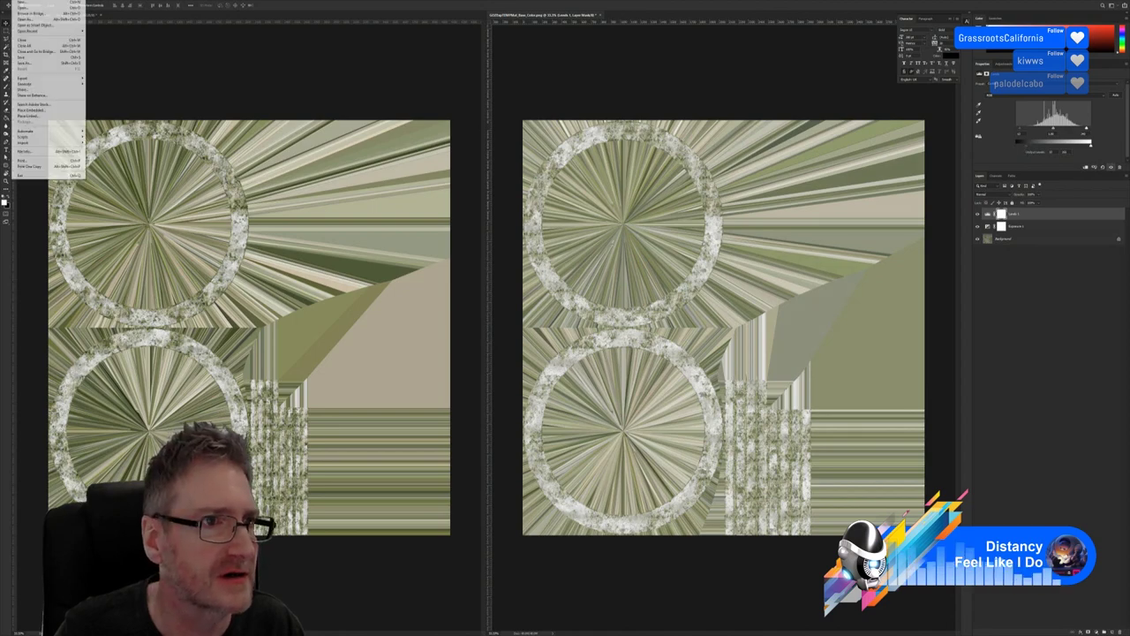
{"action": "left_click", "coordinate": [36, 69]}
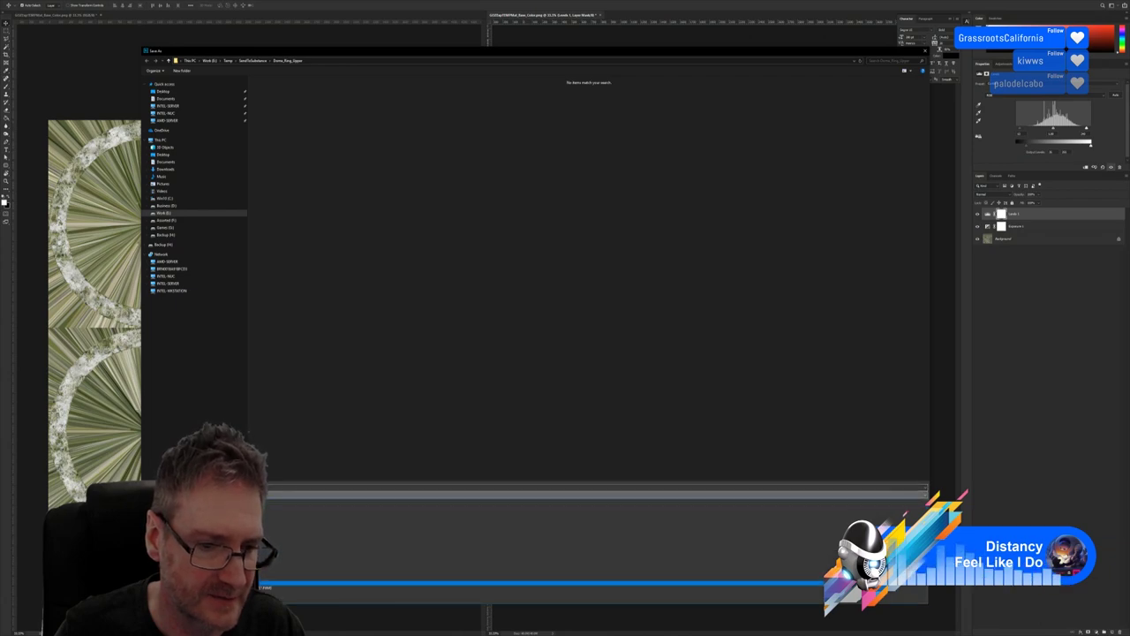
{"action": "key", "text": "Return"}
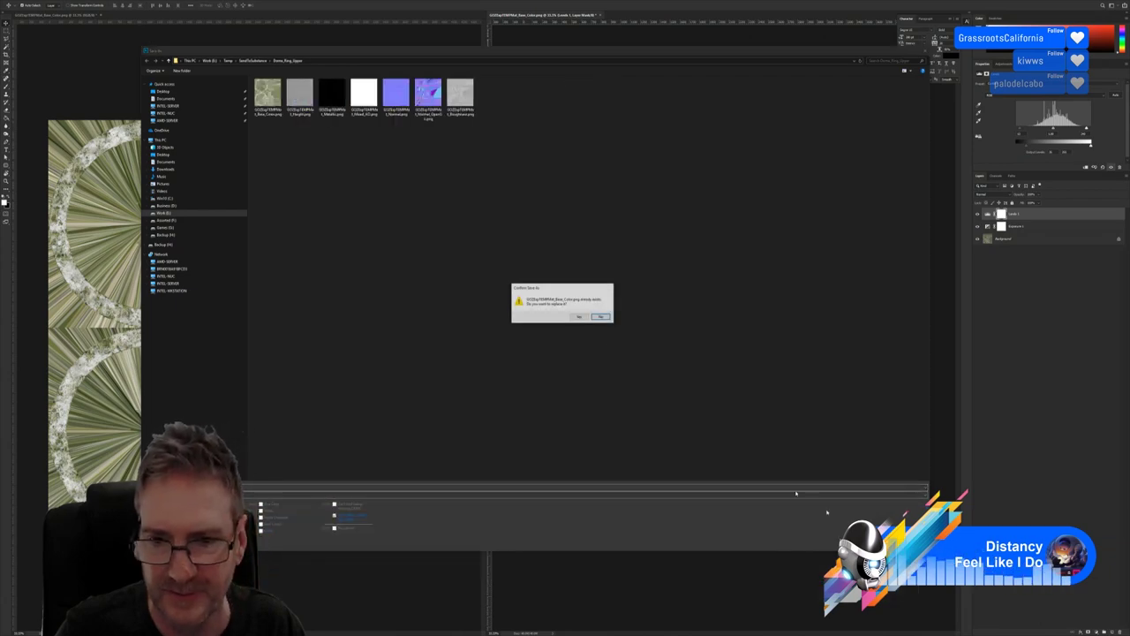
{"action": "left_click", "coordinate": [576, 315]}
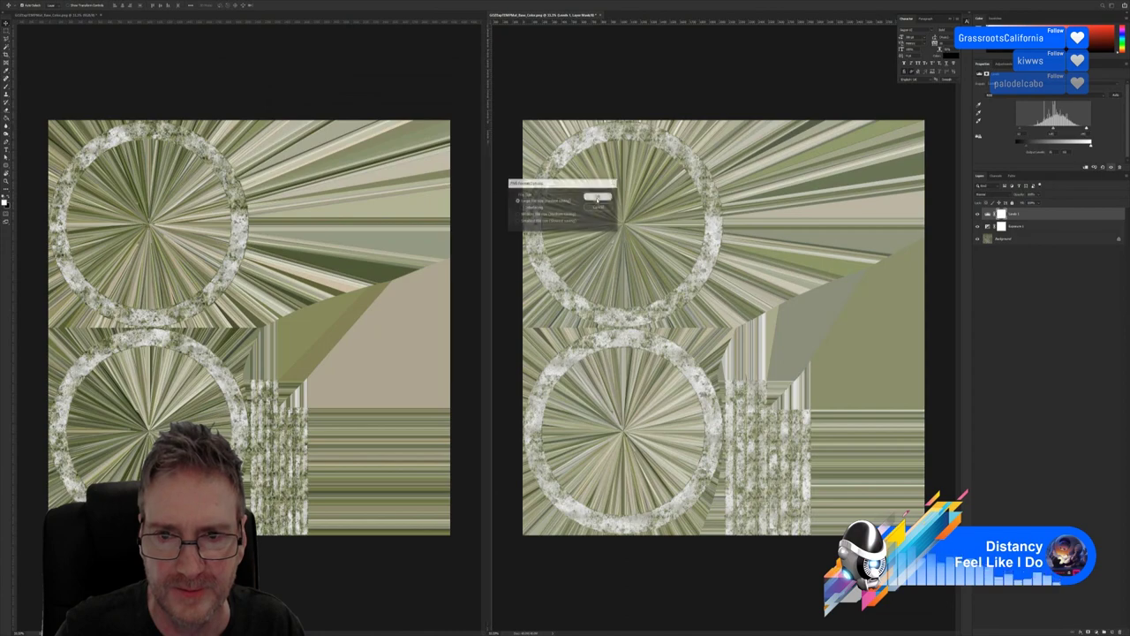
{"action": "left_click", "coordinate": [598, 196]}
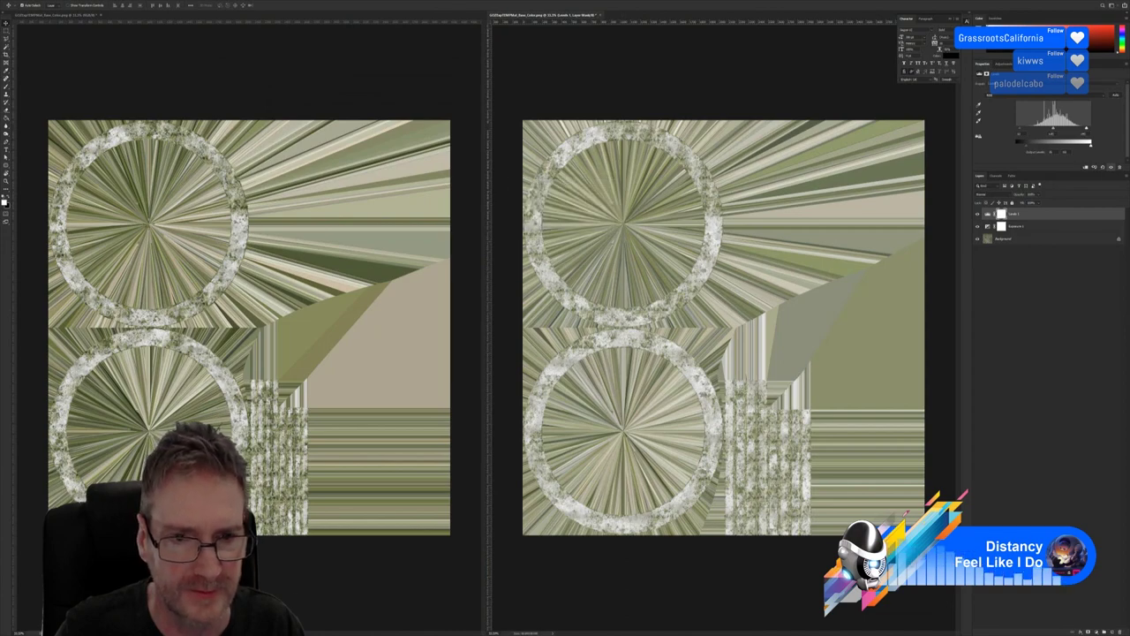
Back in 3ds Max, refresh the Dome_Ring maps through the Slate Material Editor
{"action": "key", "text": "alt+Tab"}
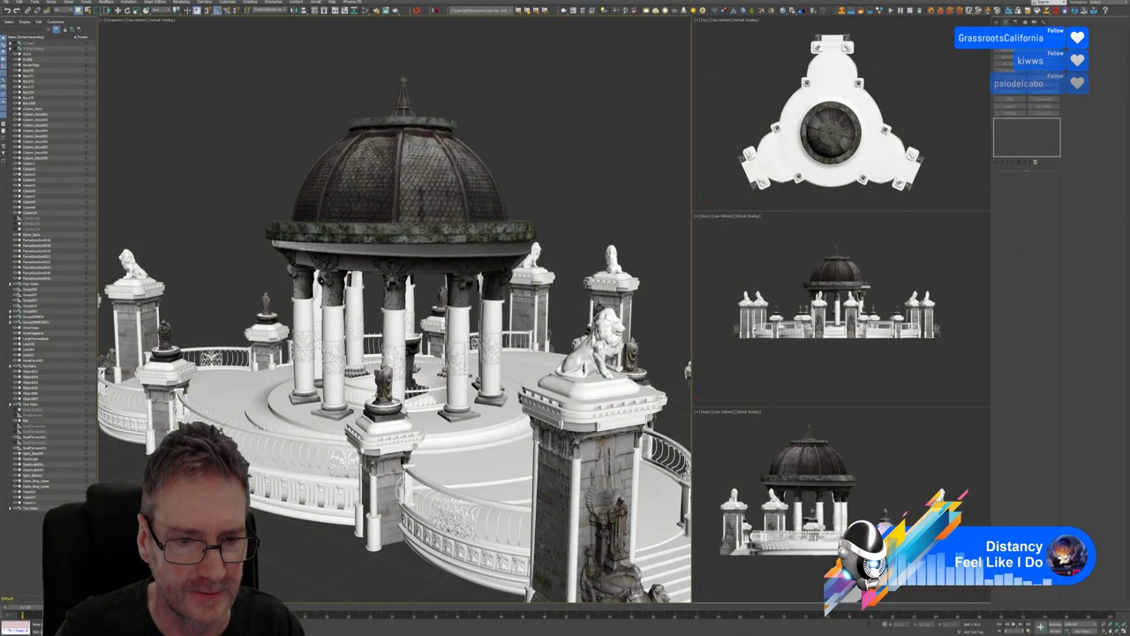
{"action": "scroll", "coordinate": [536, 182], "scroll_direction": "up", "scroll_amount": 5}
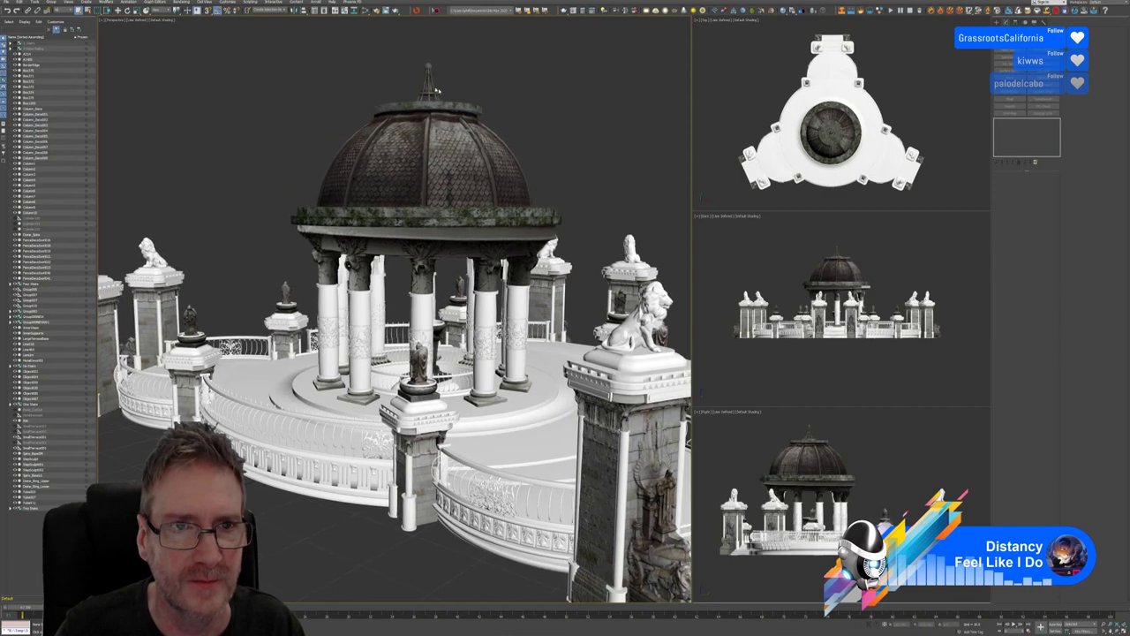
{"action": "key", "text": "m"}
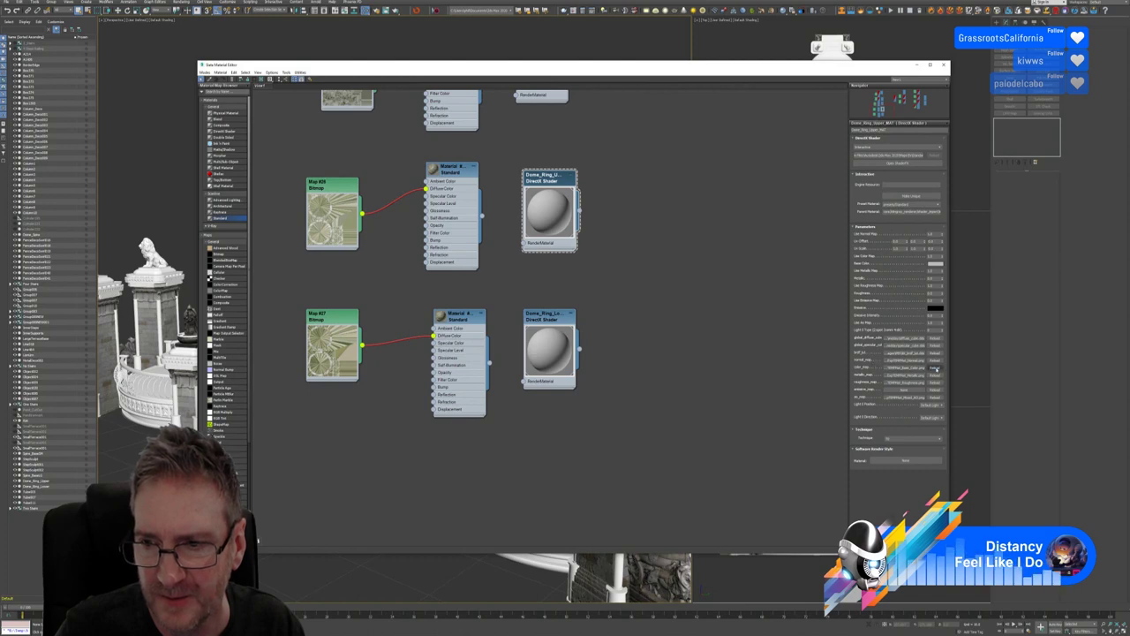
{"action": "left_click", "coordinate": [943, 65]}
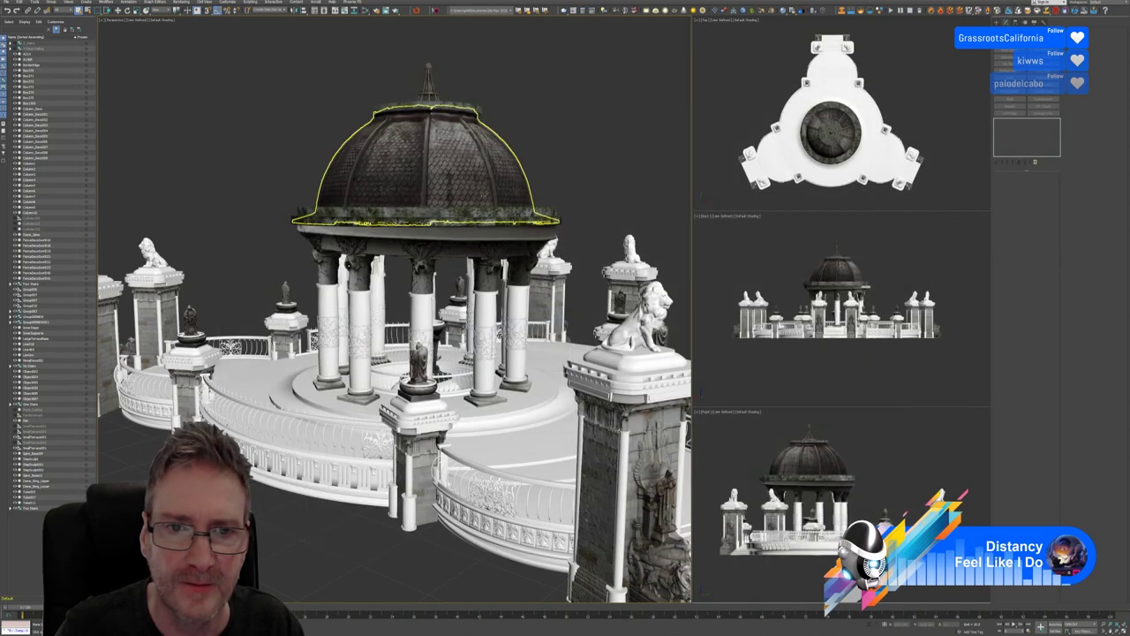
Orbit, zoom and pan around the gazebo with the dome ring deselected to view the new texture
{"action": "middle_click_drag", "start_coordinate": [397, 353], "coordinate": [476, 357], "text": "alt"}
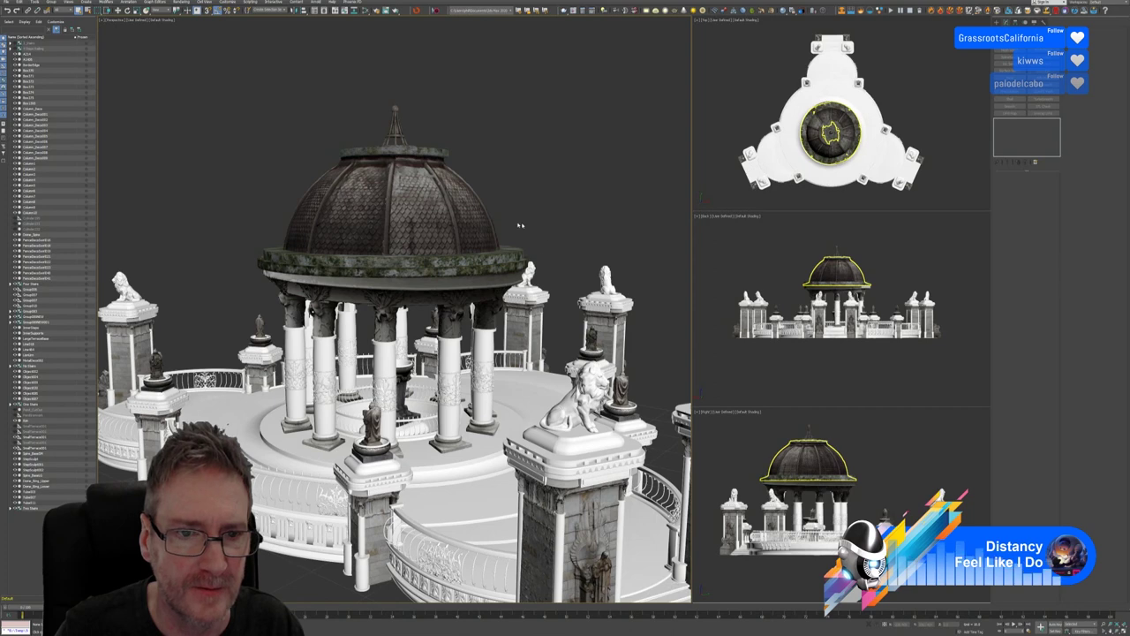
{"action": "scroll", "coordinate": [531, 206], "scroll_direction": "down", "scroll_amount": 2}
{"action": "scroll", "coordinate": [531, 206], "scroll_direction": "down", "scroll_amount": 5}
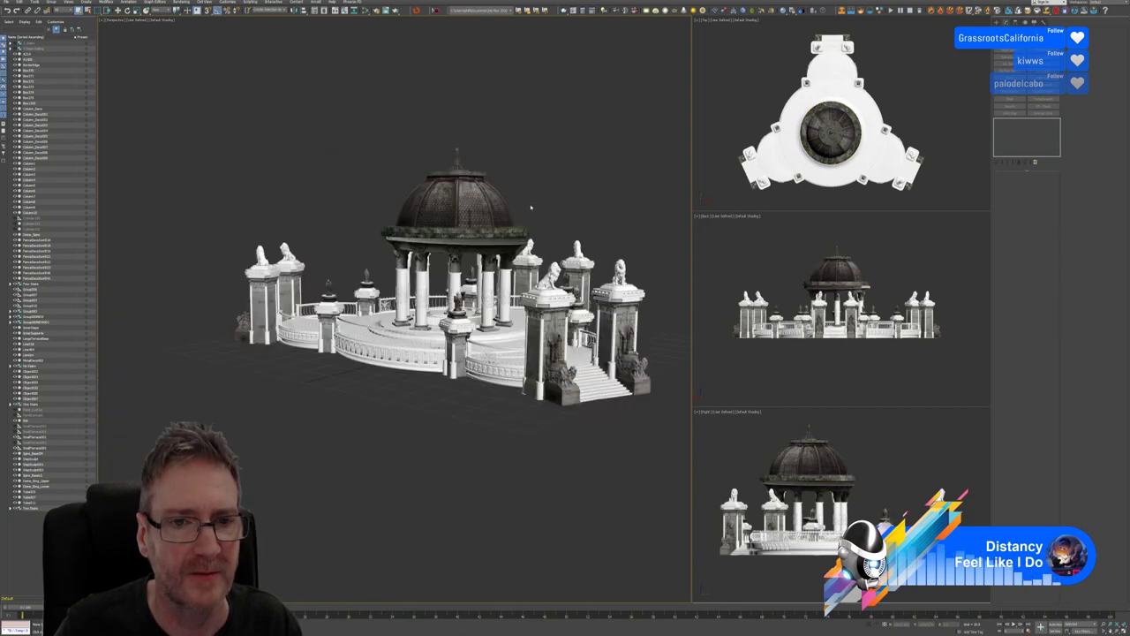
{"action": "left_click", "coordinate": [544, 193]}
{"action": "middle_click_drag", "start_coordinate": [544, 193], "coordinate": [566, 179]}
{"action": "scroll", "coordinate": [528, 198], "scroll_direction": "up", "scroll_amount": 5}
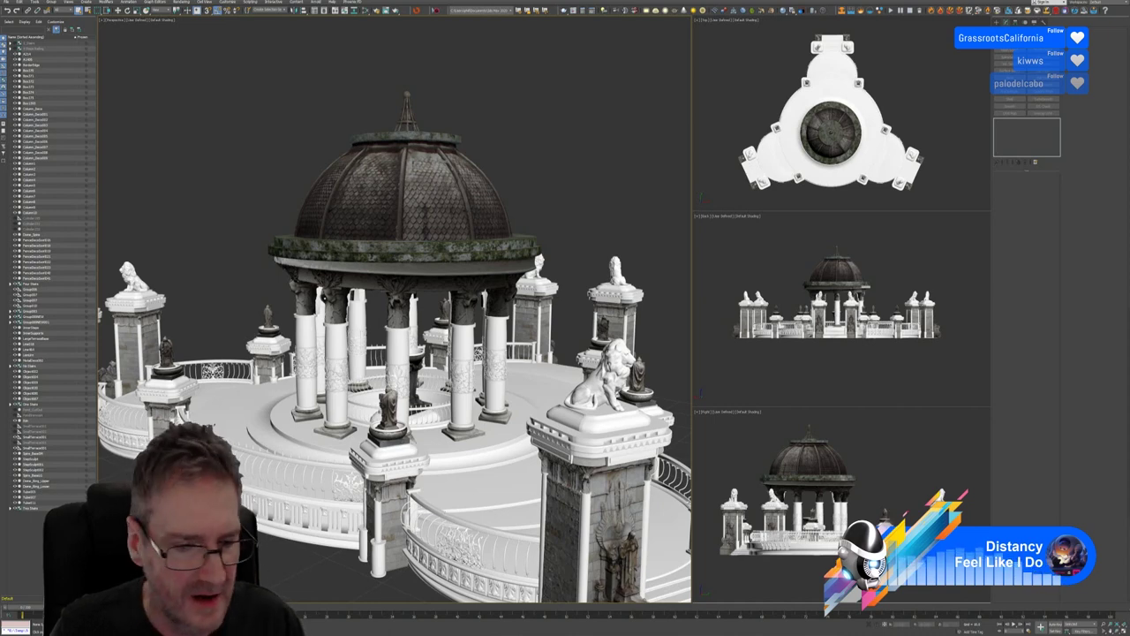
In Chrome, navigate to YouTube by entering 'youtube' in the address bar
{"action": "key", "text": "alt+Tab"}
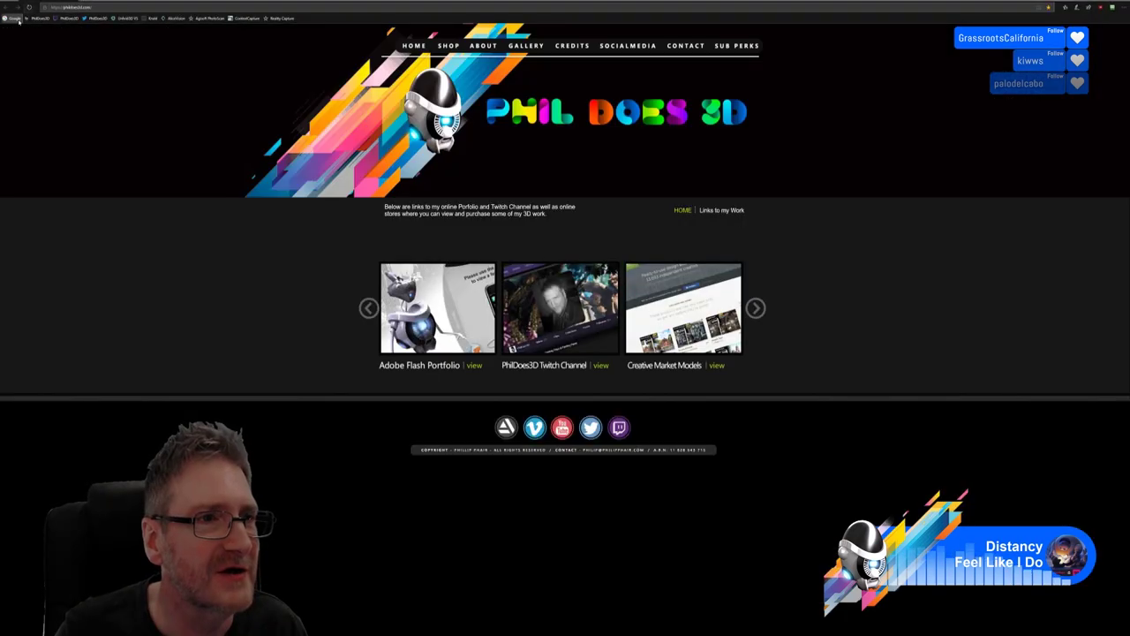
{"action": "left_click", "coordinate": [12, 18]}
{"action": "key", "text": "ctrl+l"}
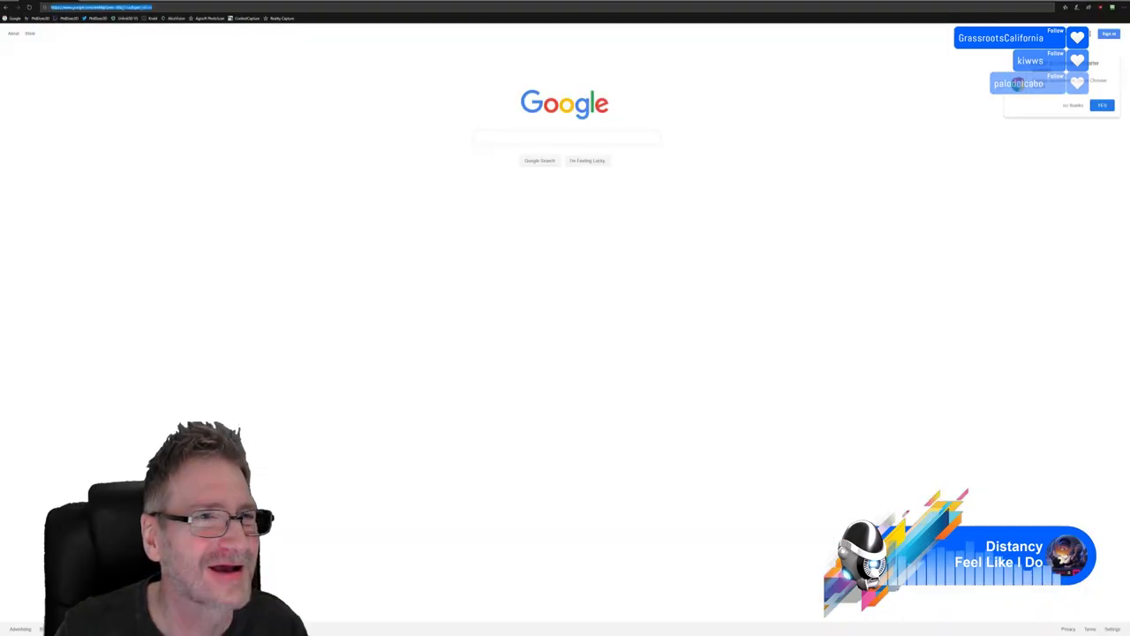
{"action": "type", "text": "youtube"}
{"action": "key", "text": "Return"}
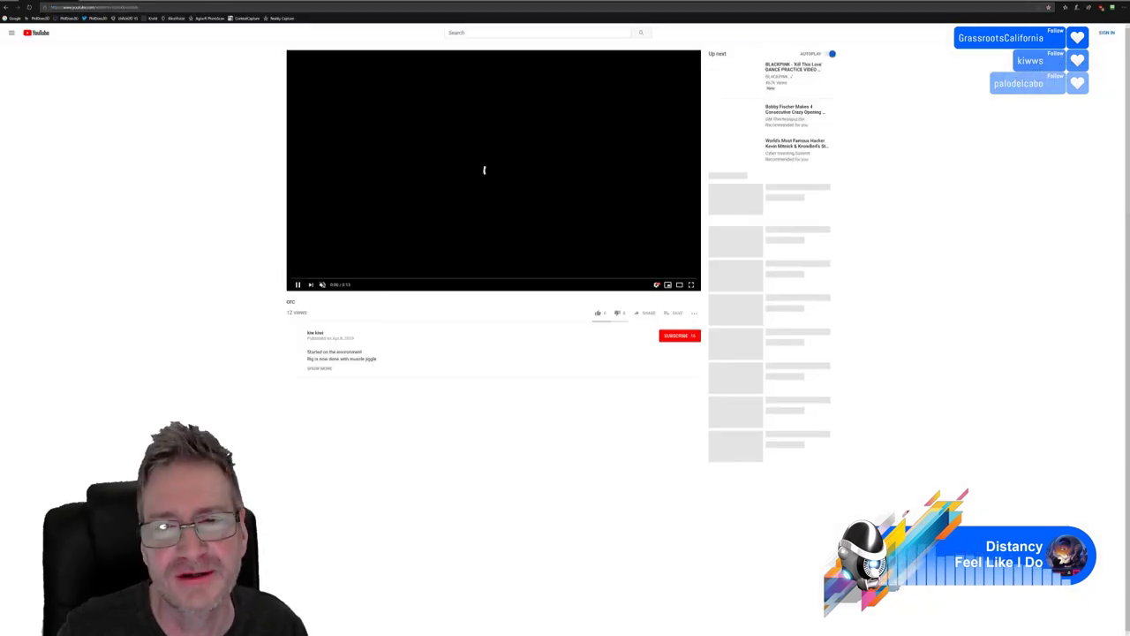
Play the video in theater view, replay it, and cancel the Up Next autoplay
{"action": "left_click", "coordinate": [680, 288]}
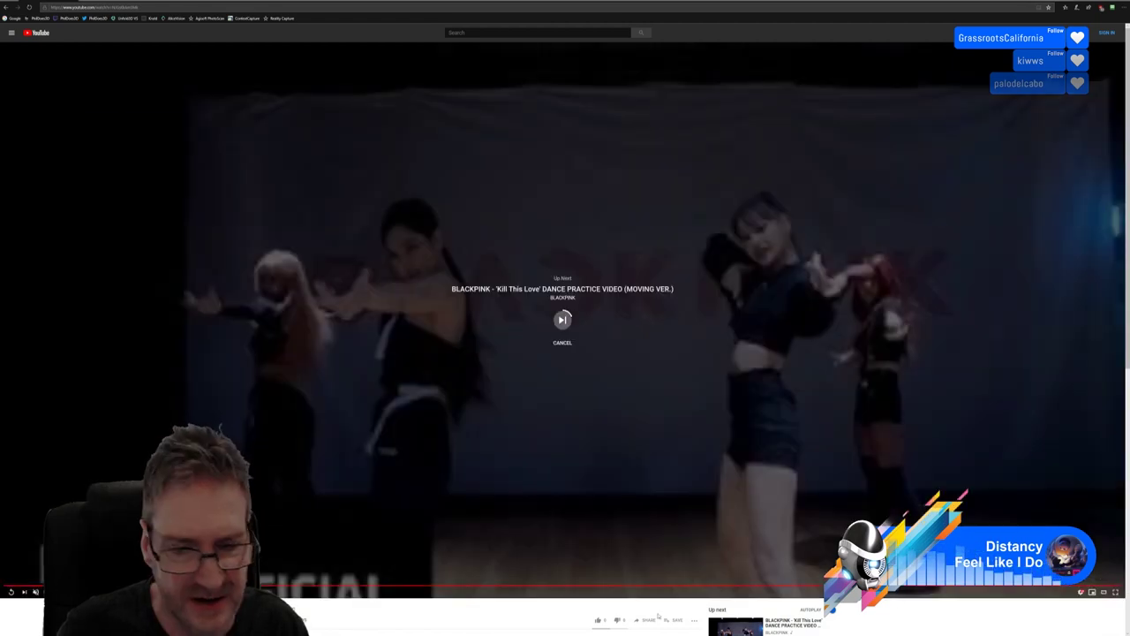
{"action": "left_click", "coordinate": [11, 592]}
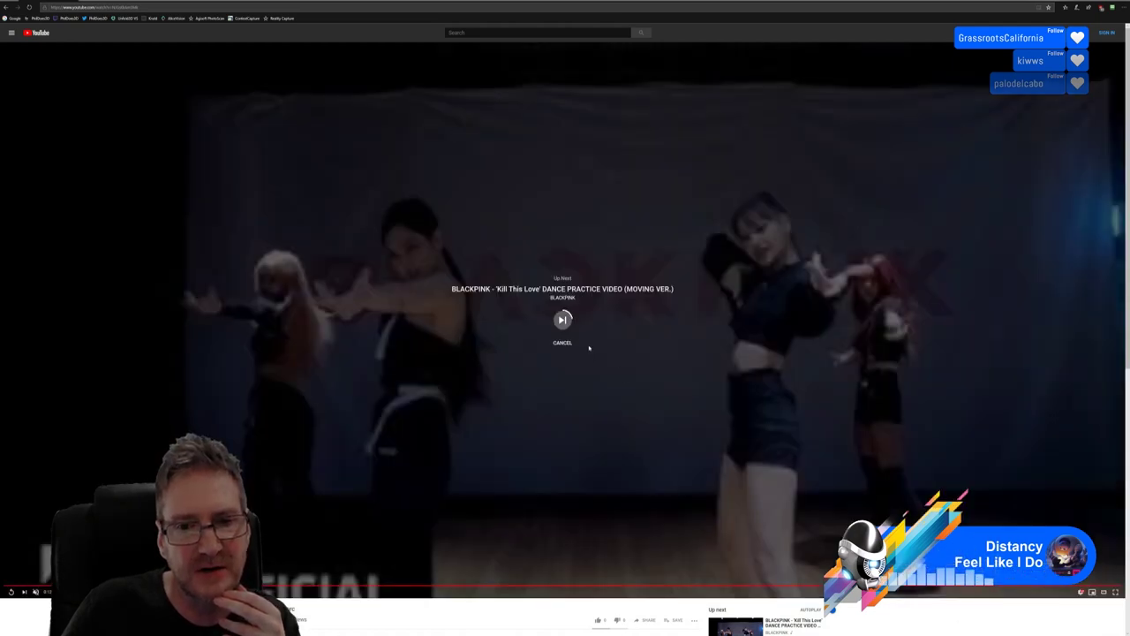
{"action": "left_click", "coordinate": [562, 343]}
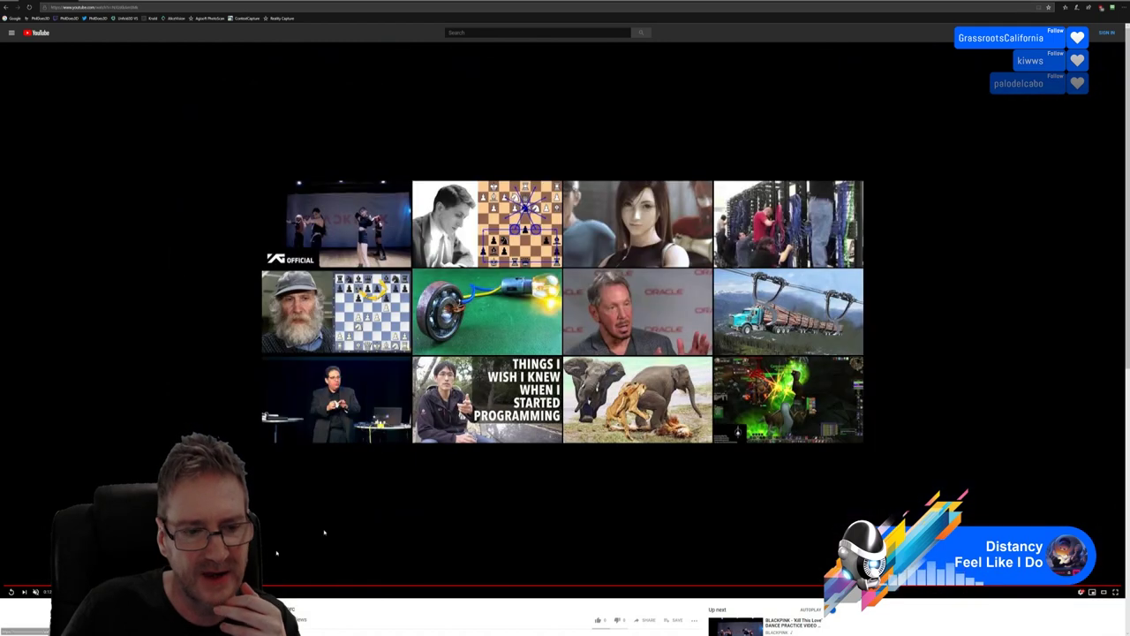
Replay the finished video three times from the end screen, then open a new tab
{"action": "left_click", "coordinate": [9, 591]}
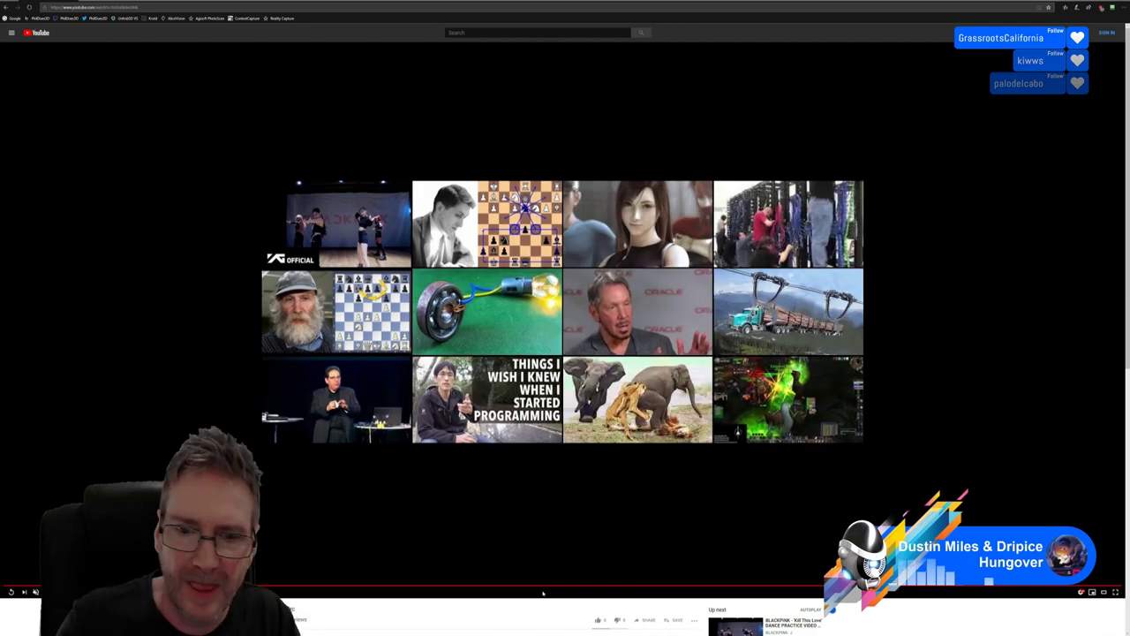
{"action": "left_click", "coordinate": [9, 593]}
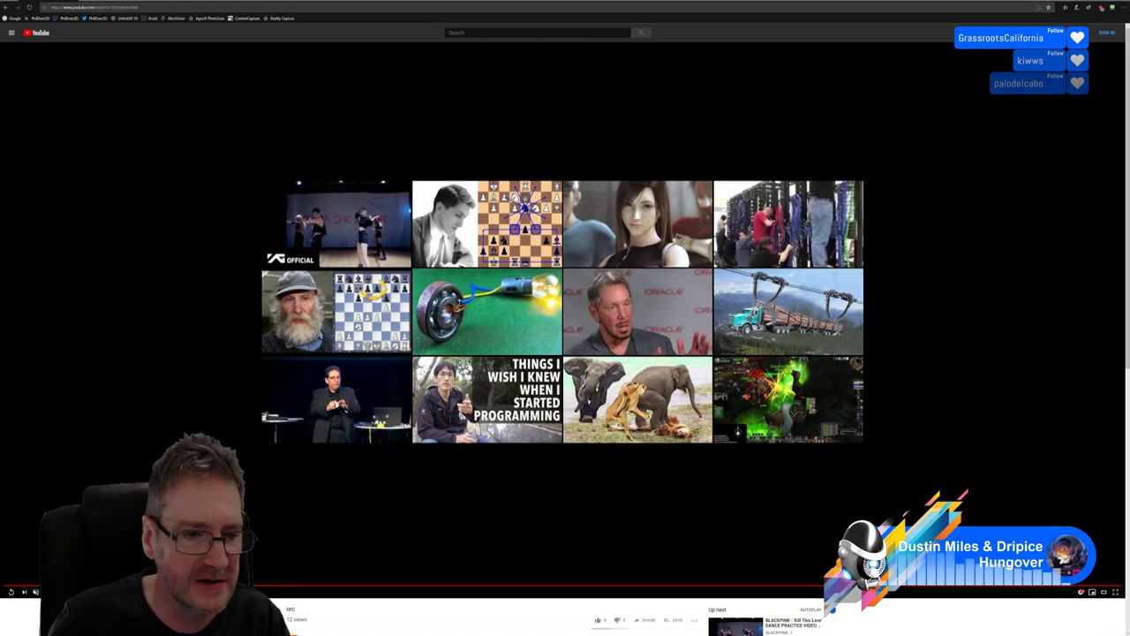
{"action": "left_click", "coordinate": [11, 592]}
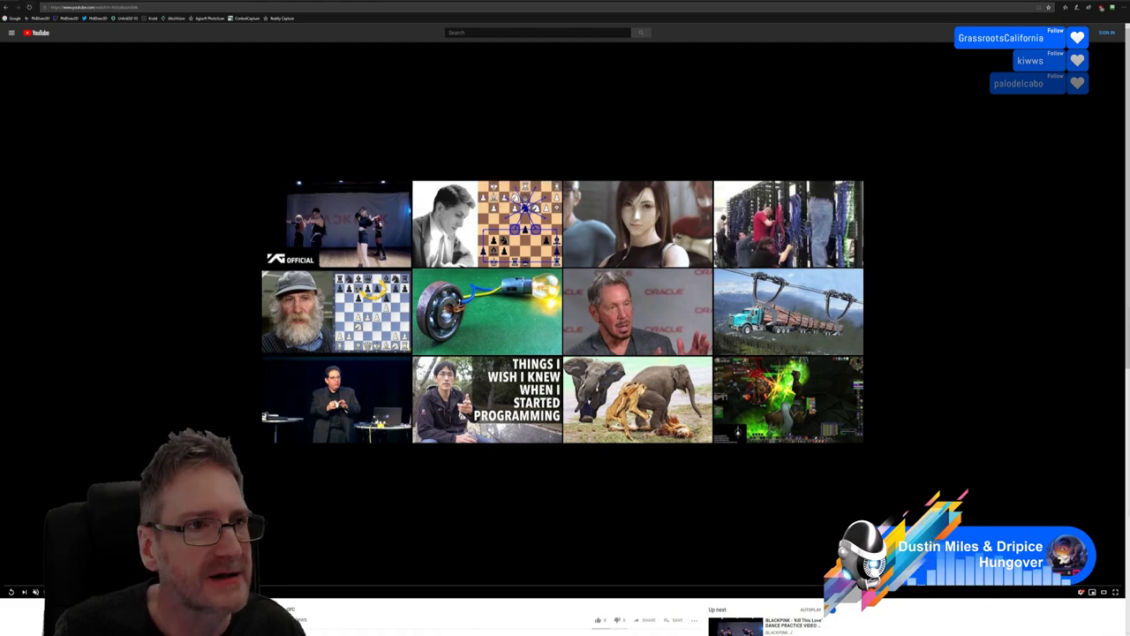
{"action": "left_click", "coordinate": [82, 3]}
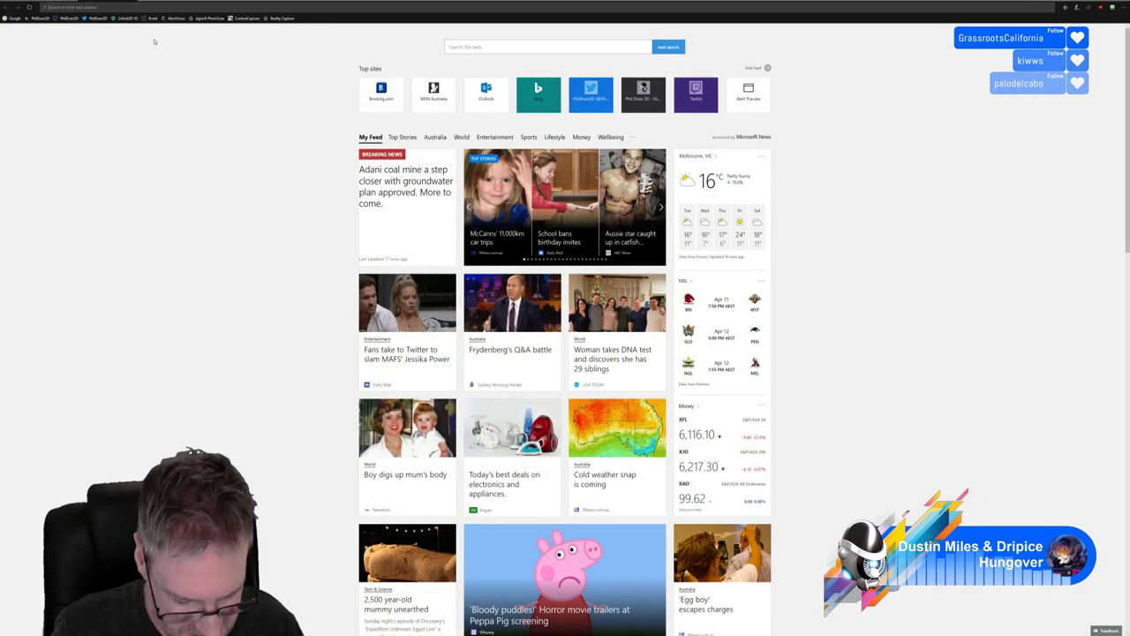
Paste the Change4Life Sugar Swaps YouTube link into the address bar and load it
{"action": "key", "text": "ctrl+v"}
{"action": "key", "text": "Return"}
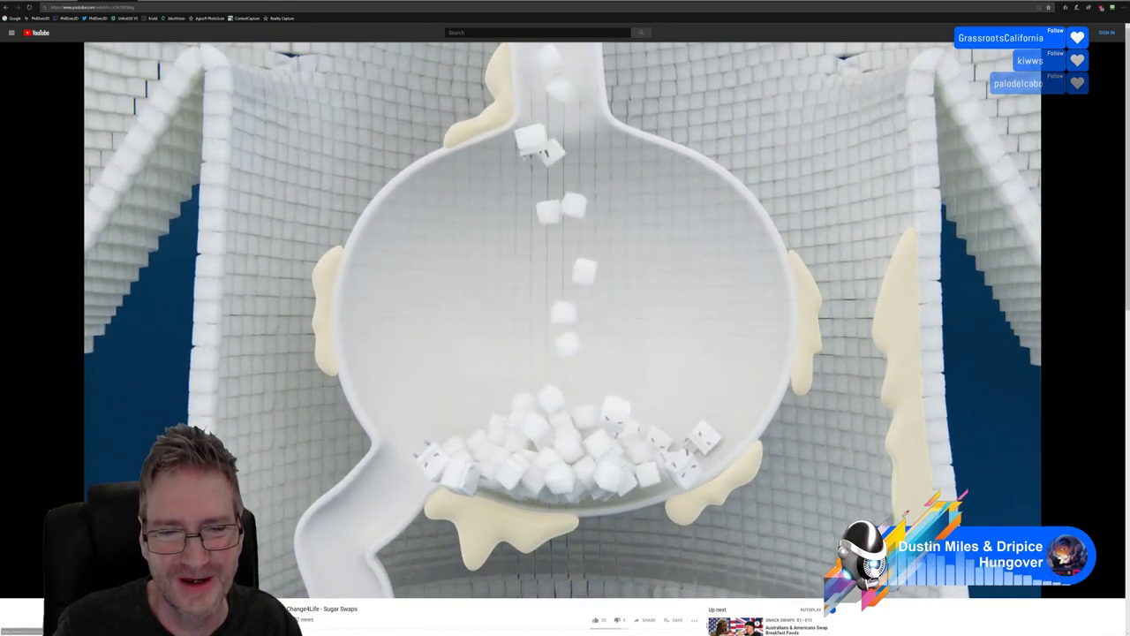
Expand the Sugar Swaps description, cancel the Up Next autoplay, and return to 3ds Max
{"action": "scroll", "coordinate": [694, 506], "scroll_direction": "down", "scroll_amount": 1}
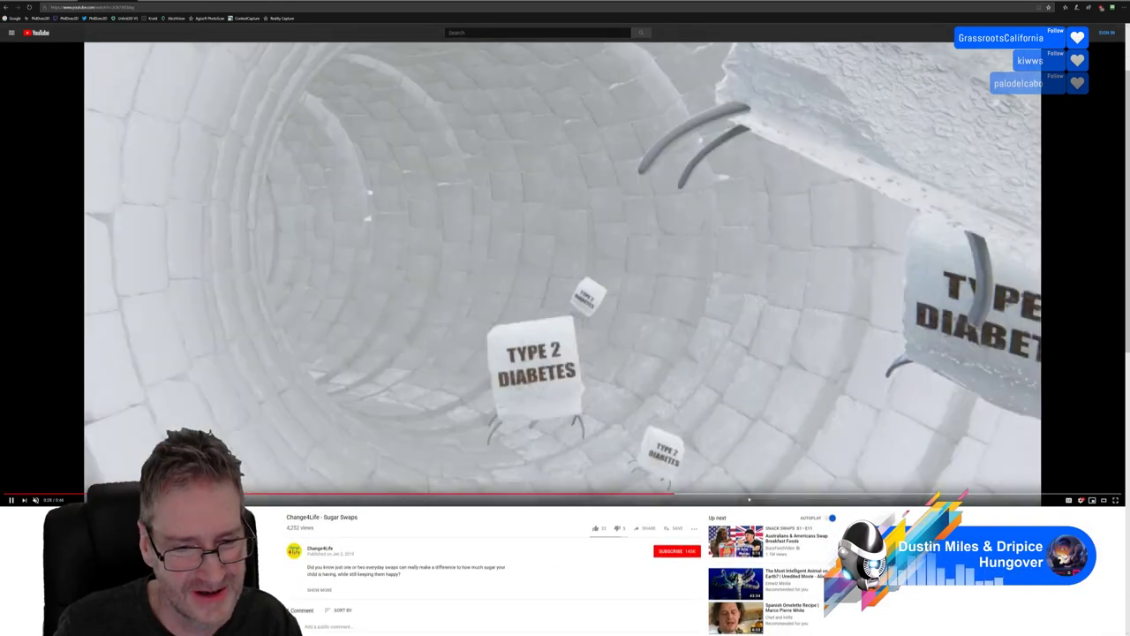
{"action": "scroll", "coordinate": [749, 500], "scroll_direction": "up", "scroll_amount": 1}
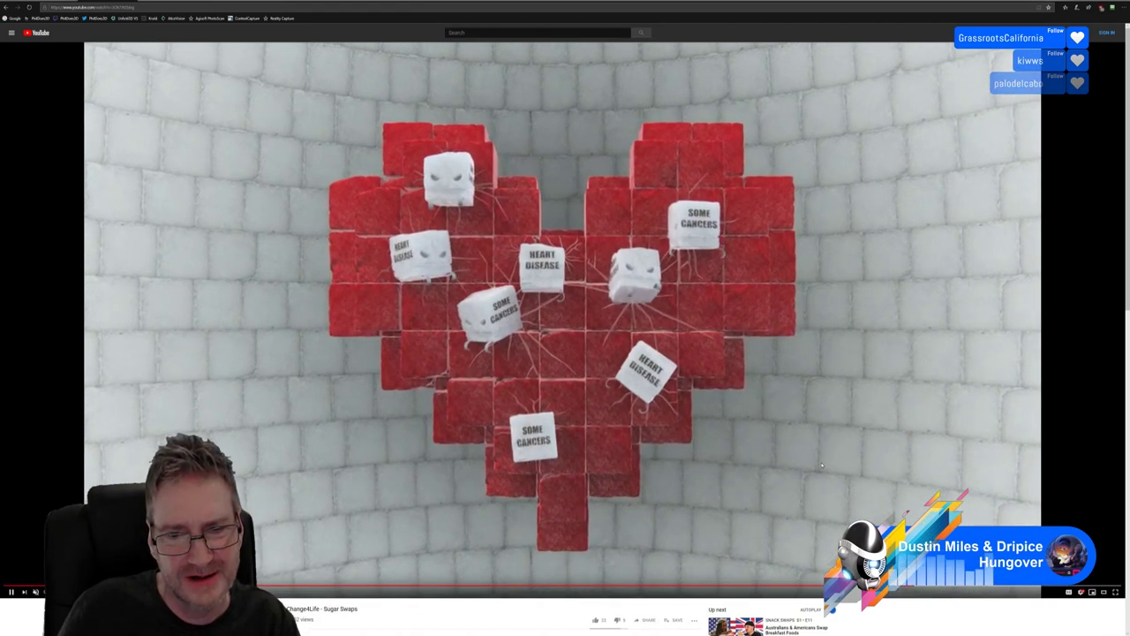
{"action": "scroll", "coordinate": [822, 465], "scroll_direction": "down", "scroll_amount": 2}
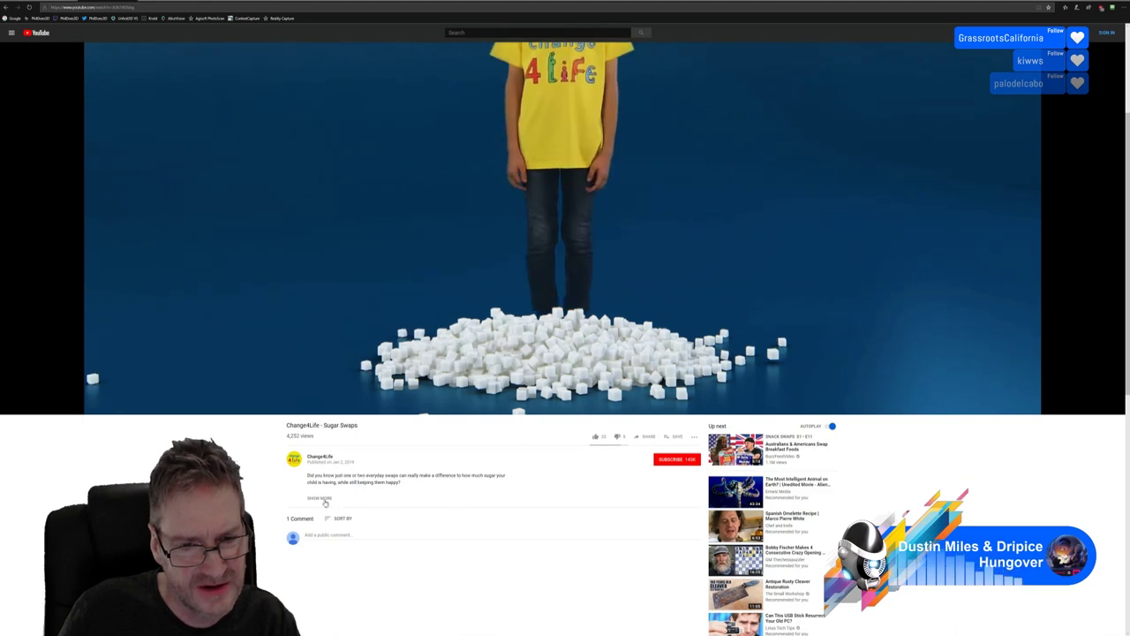
{"action": "left_click", "coordinate": [319, 499]}
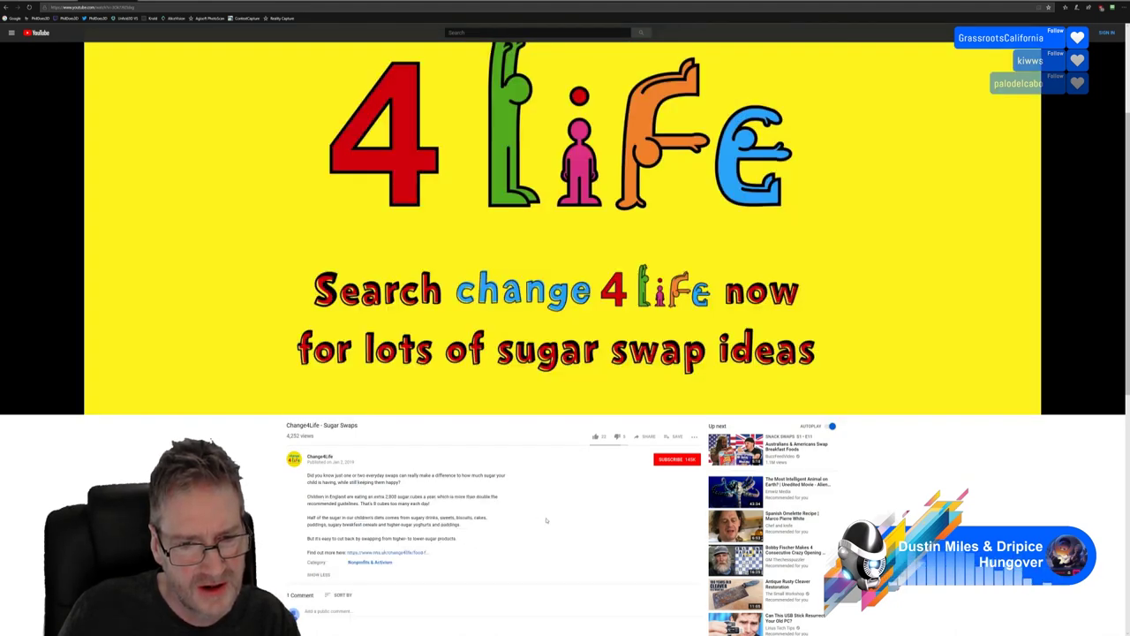
{"action": "scroll", "coordinate": [553, 544], "scroll_direction": "up", "scroll_amount": 2}
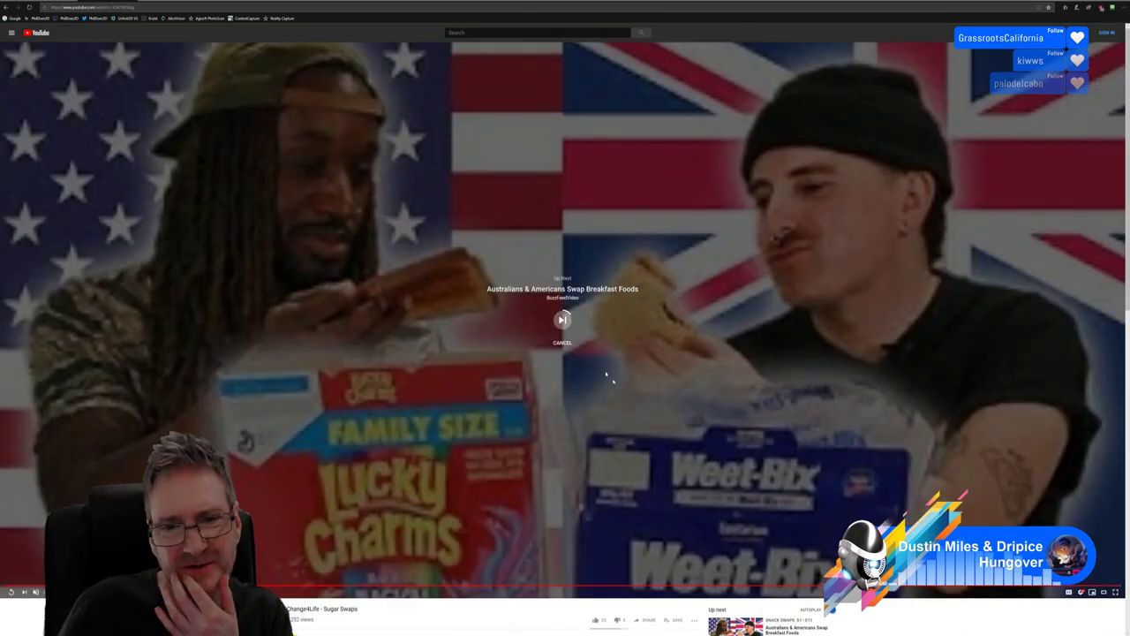
{"action": "left_click", "coordinate": [564, 344]}
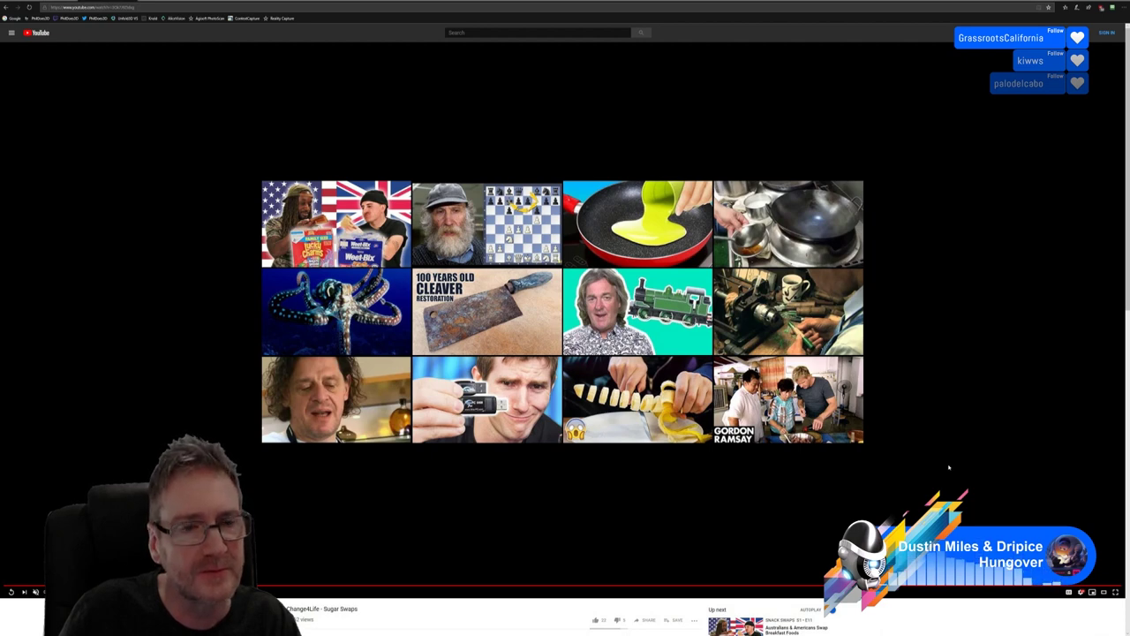
{"action": "scroll", "coordinate": [950, 468], "scroll_direction": "down", "scroll_amount": 5}
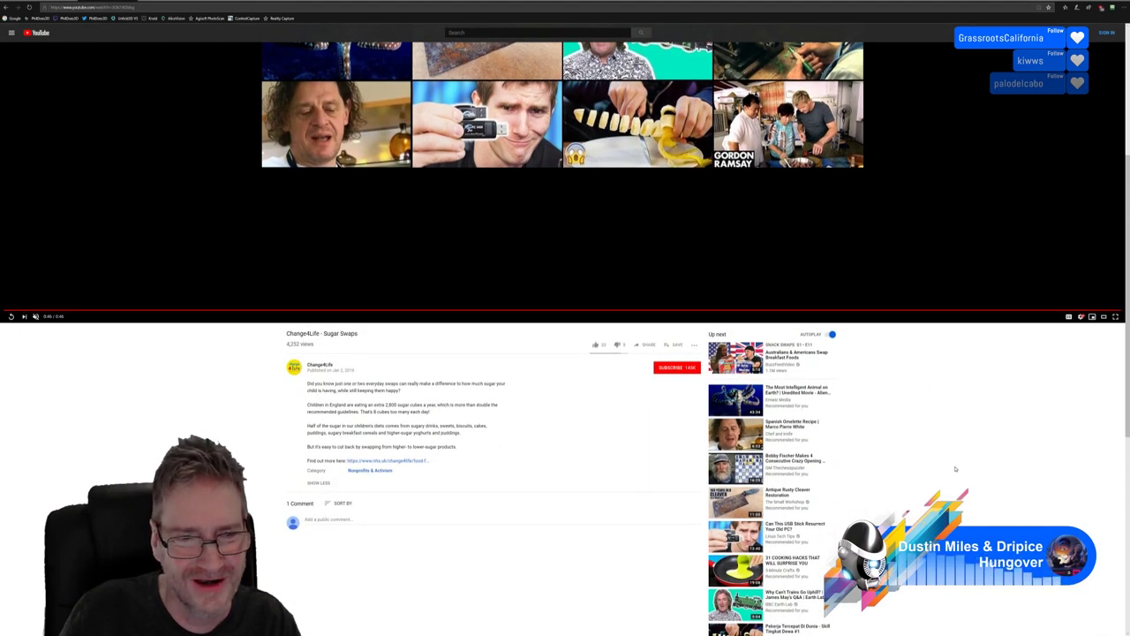
{"action": "scroll", "coordinate": [300, 371], "scroll_direction": "up", "scroll_amount": 5}
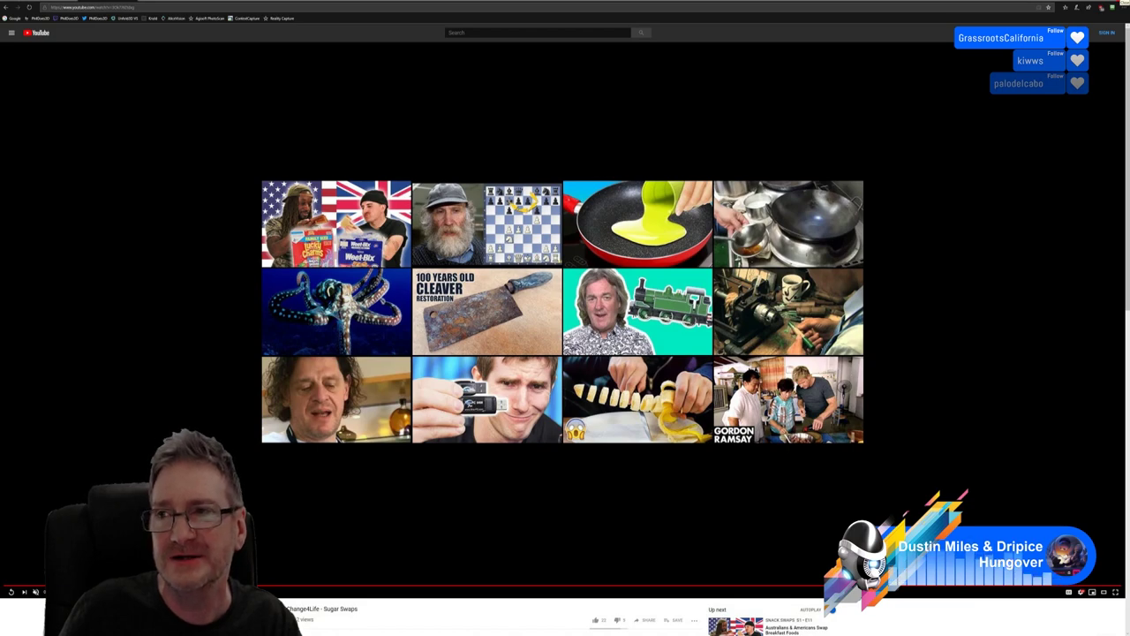
{"action": "key", "text": "alt+Tab"}
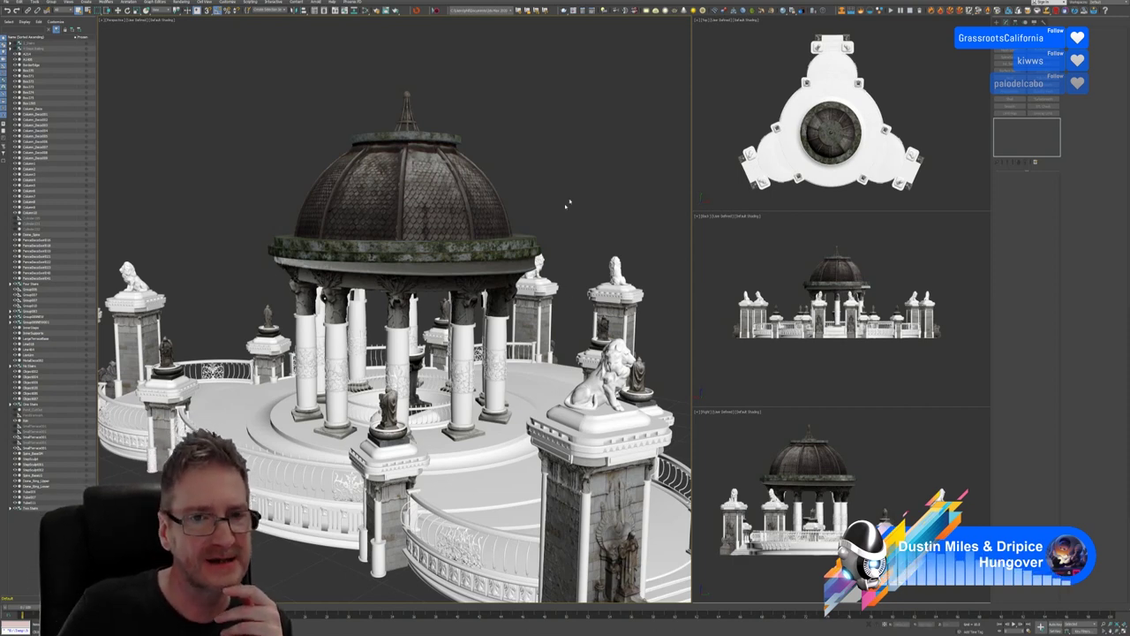
Orbit the gazebo to view the stairs beneath the mossy green stone dome ring
{"action": "middle_click_drag", "start_coordinate": [598, 166], "coordinate": [578, 129], "text": "alt"}
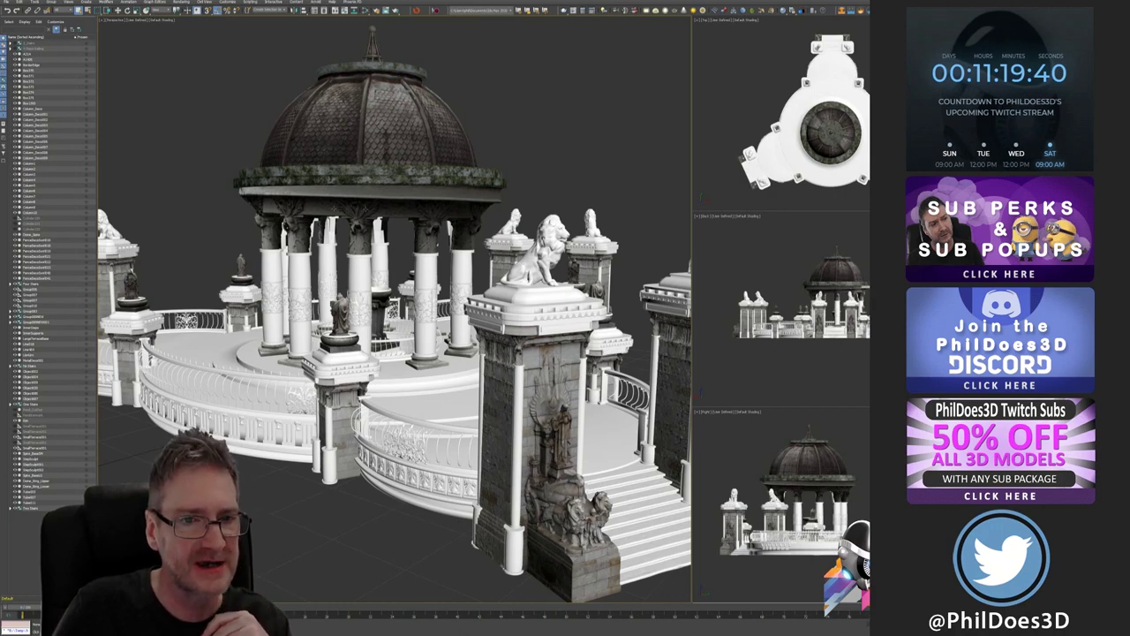
Select the column and capital group and orbit the gazebo to inspect the mossy green dome ring
{"action": "scroll", "coordinate": [466, 195], "scroll_direction": "up", "scroll_amount": 10}
{"action": "left_click", "coordinate": [466, 195]}
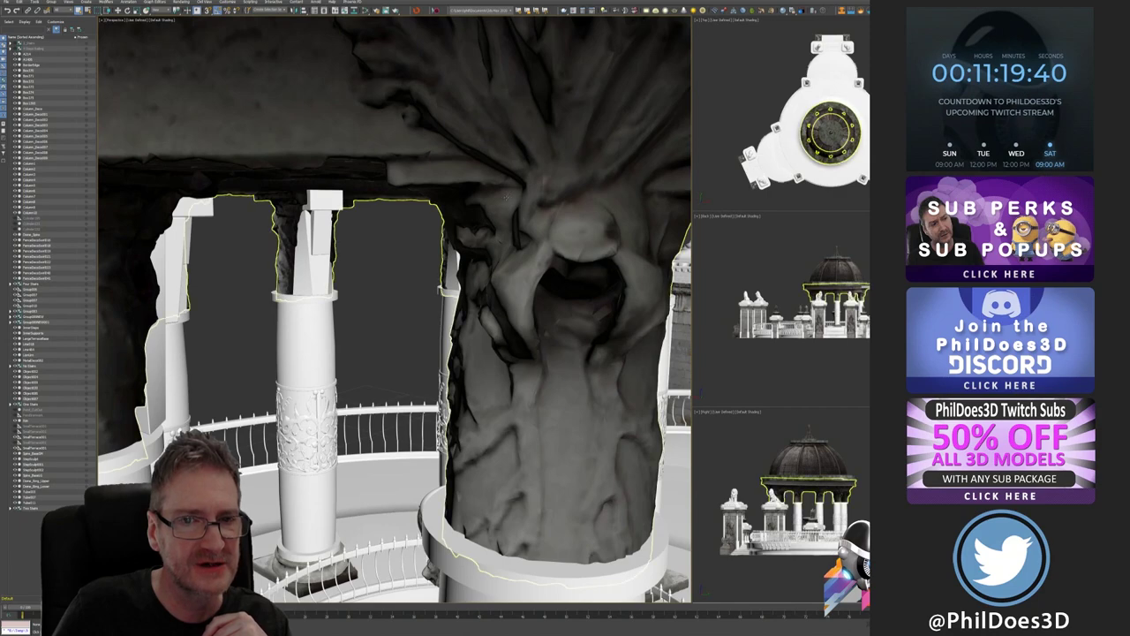
{"action": "scroll", "coordinate": [465, 195], "scroll_direction": "down", "scroll_amount": 10}
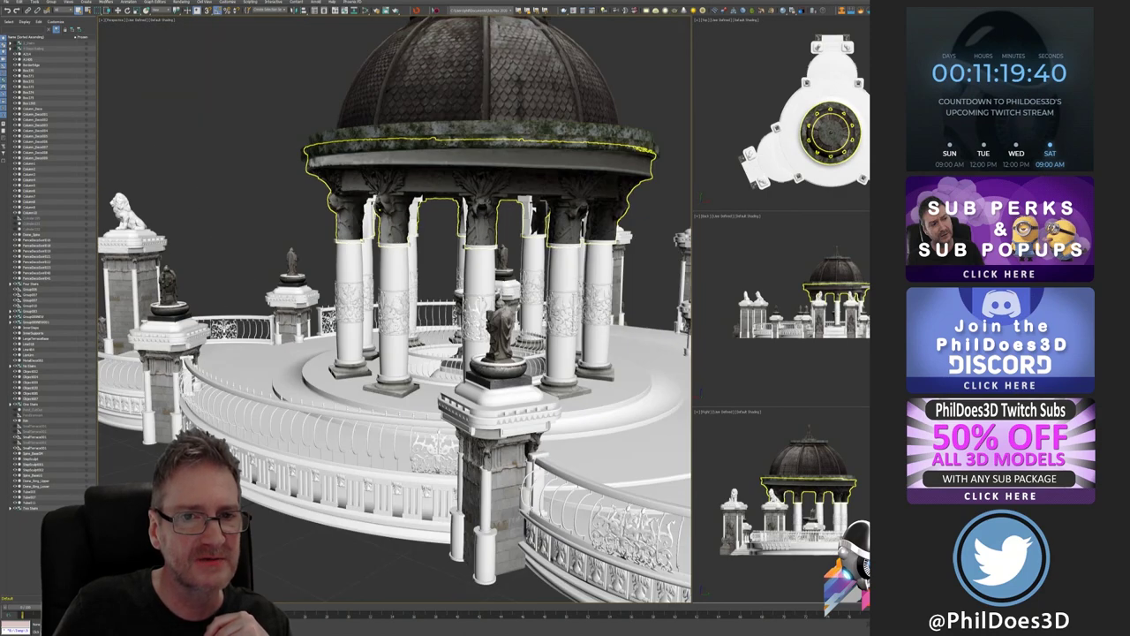
{"action": "middle_click_drag", "start_coordinate": [424, 222], "coordinate": [356, 223], "text": "alt"}
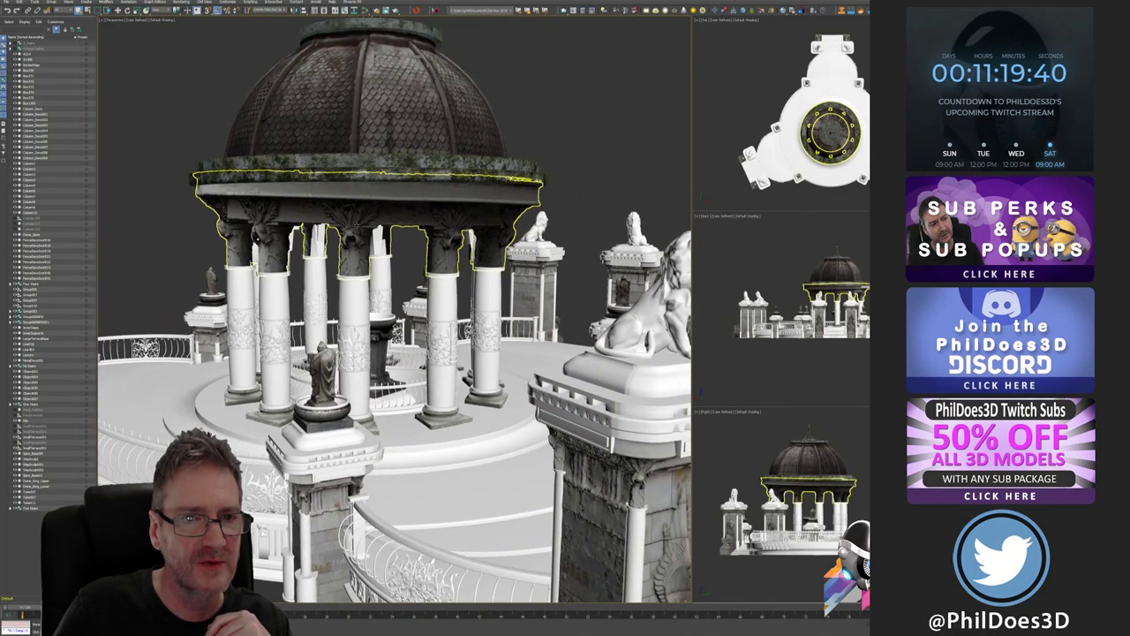
{"action": "scroll", "coordinate": [357, 223], "scroll_direction": "down", "scroll_amount": 5}
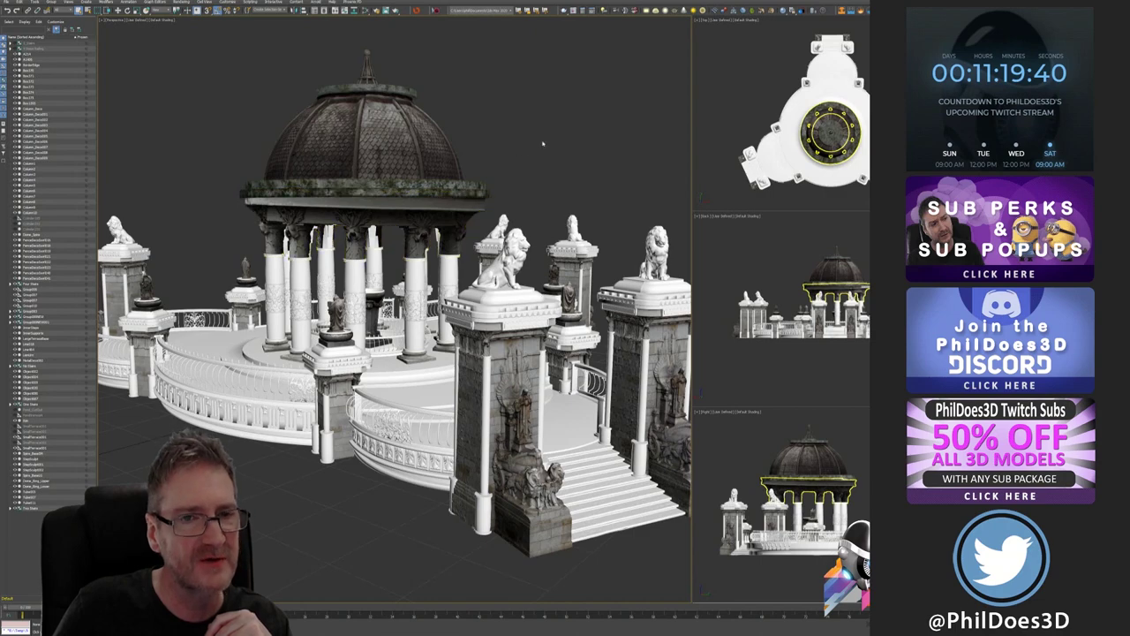
Orbit the gazebo to one more angle, then save the gazebo scene
{"action": "scroll", "coordinate": [535, 149], "scroll_direction": "down", "scroll_amount": 5}
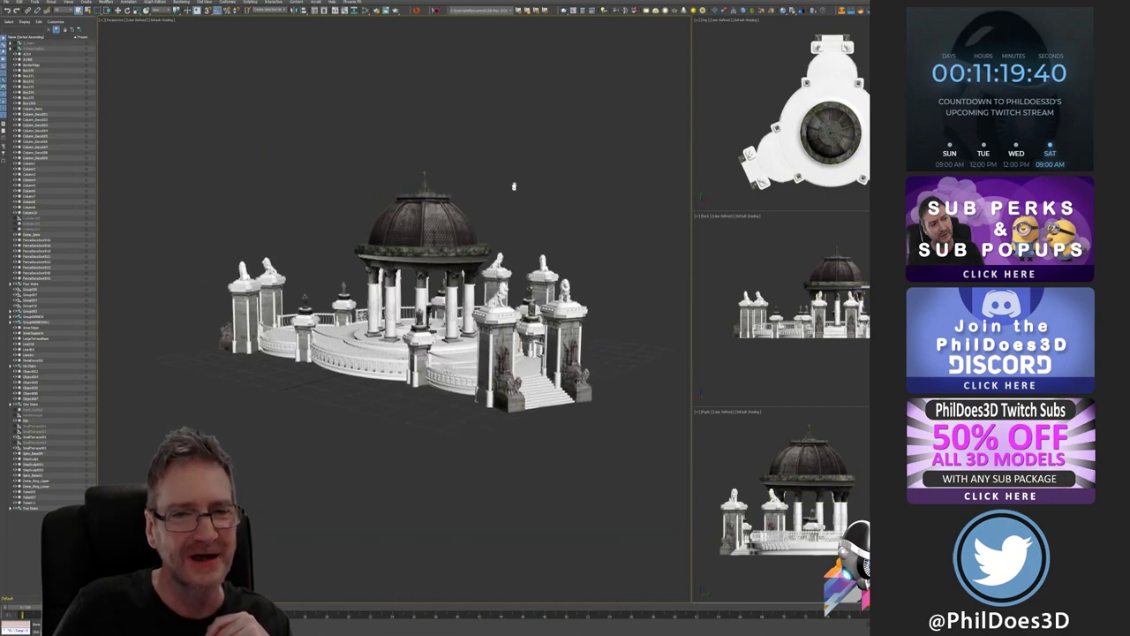
{"action": "scroll", "coordinate": [507, 196], "scroll_direction": "up", "scroll_amount": 8}
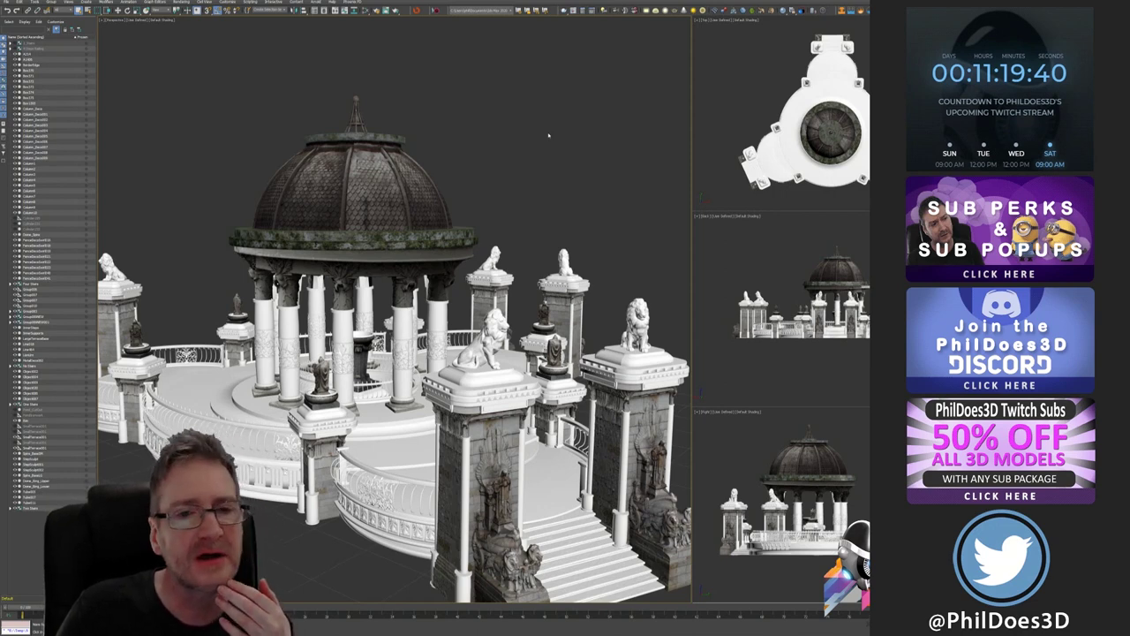
{"action": "middle_click_drag", "start_coordinate": [542, 136], "coordinate": [490, 133], "text": "alt"}
{"action": "left_click", "coordinate": [11, 2]}
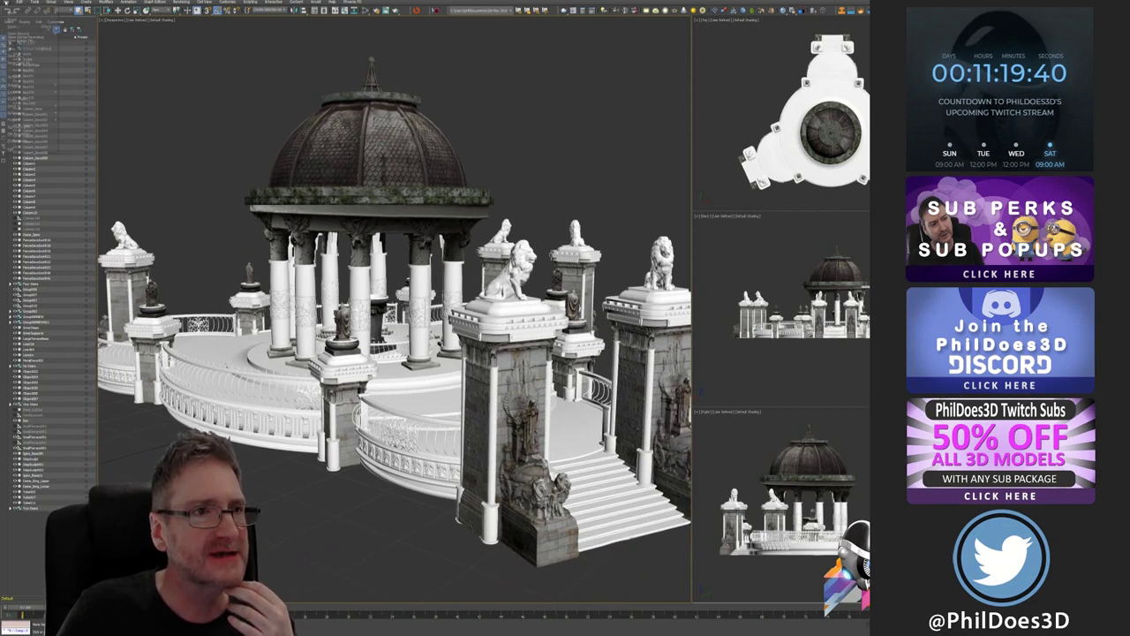
{"action": "left_click", "coordinate": [23, 50]}
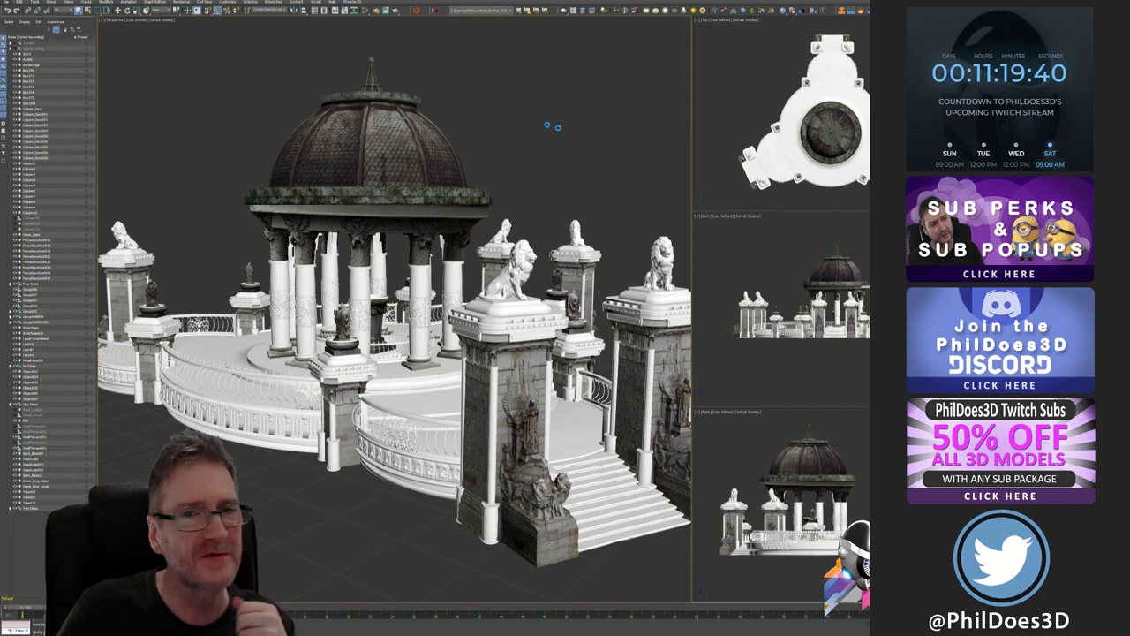